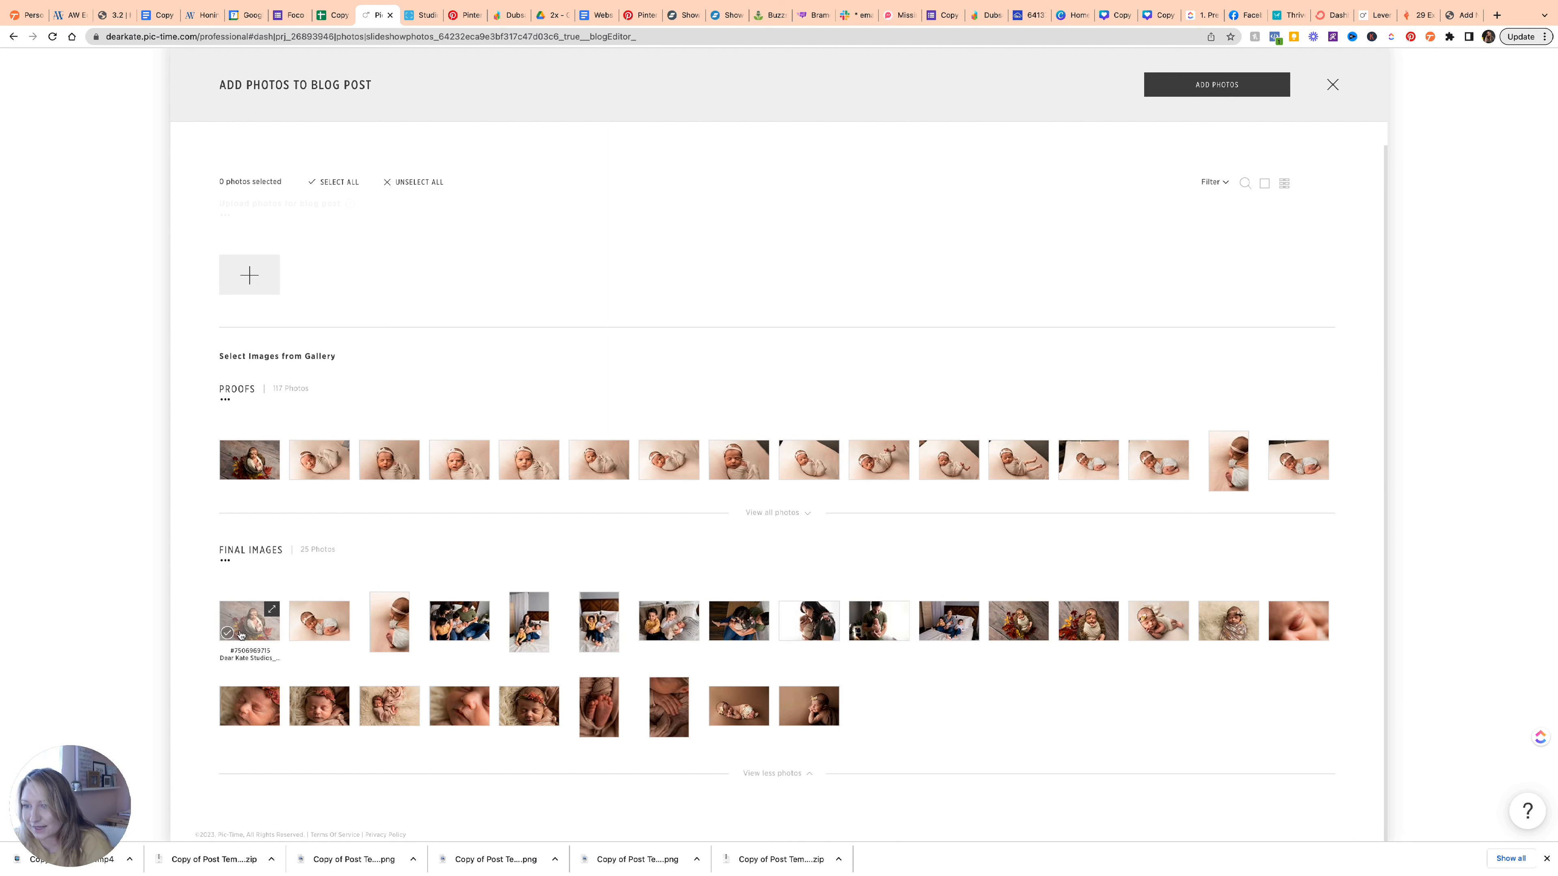
# Select nine photos in the first Final Images row: 2nd–4th, 7th–10th, 13th and 14th.
pyautogui.click(297, 632)
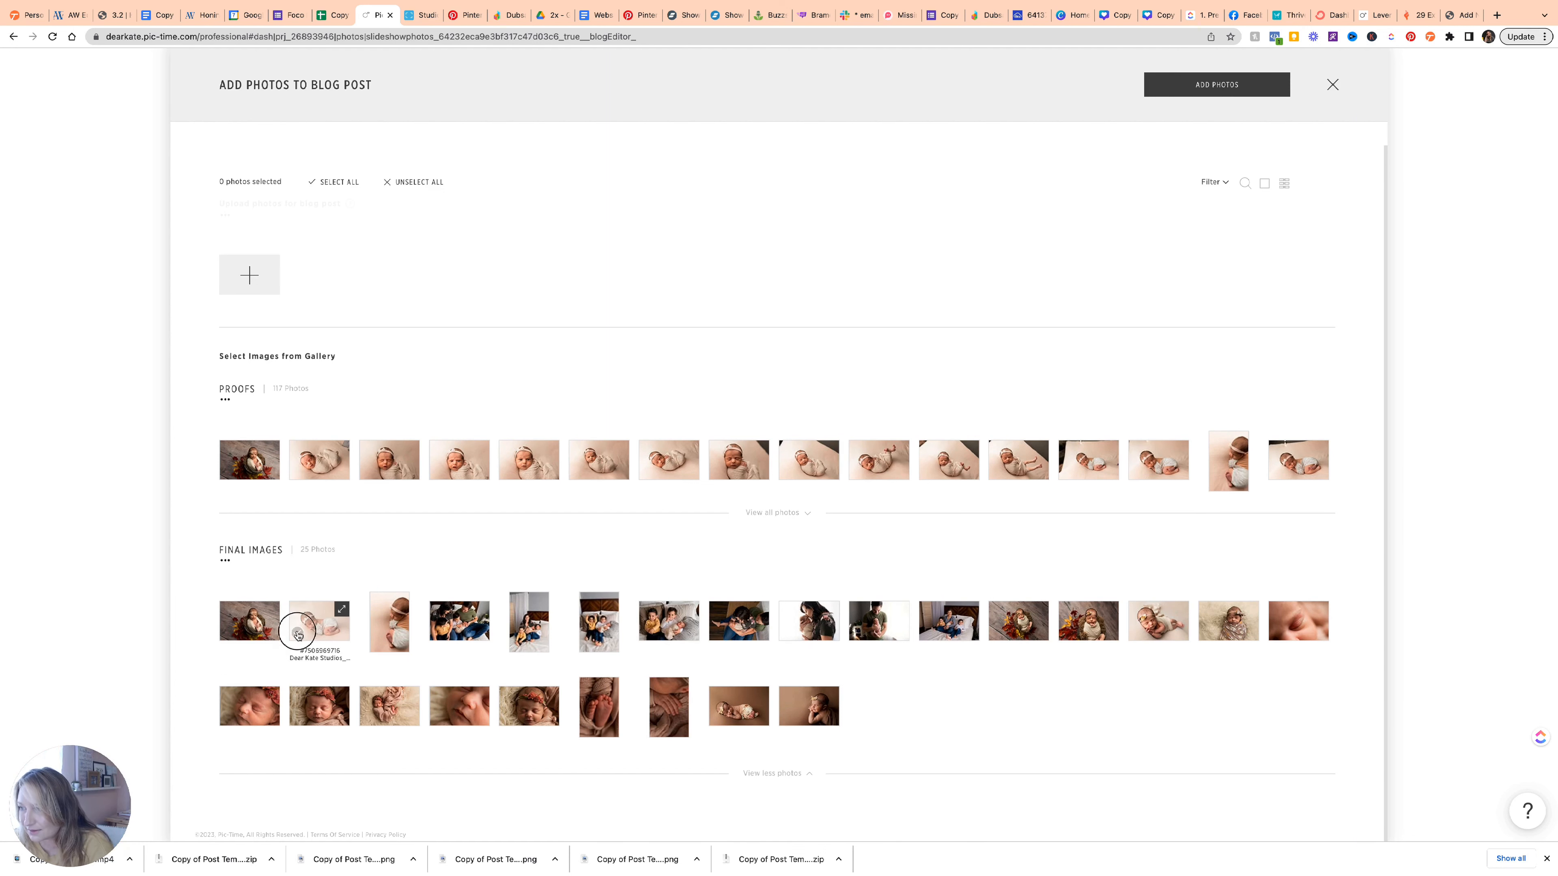
pyautogui.click(377, 644)
pyautogui.click(437, 632)
pyautogui.click(647, 632)
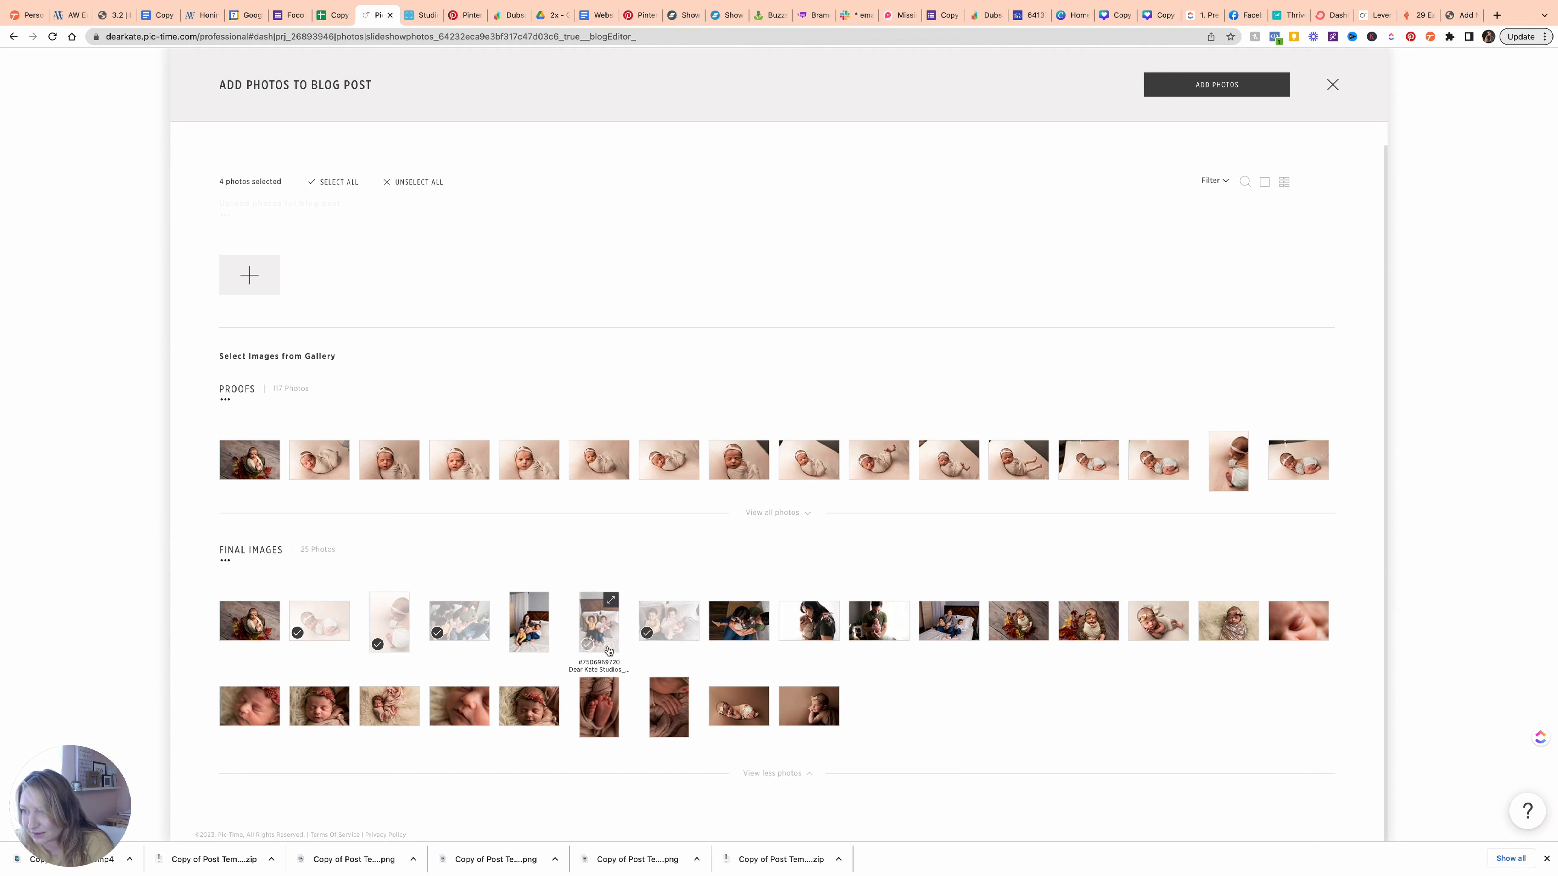
pyautogui.click(717, 632)
pyautogui.click(786, 633)
pyautogui.click(856, 632)
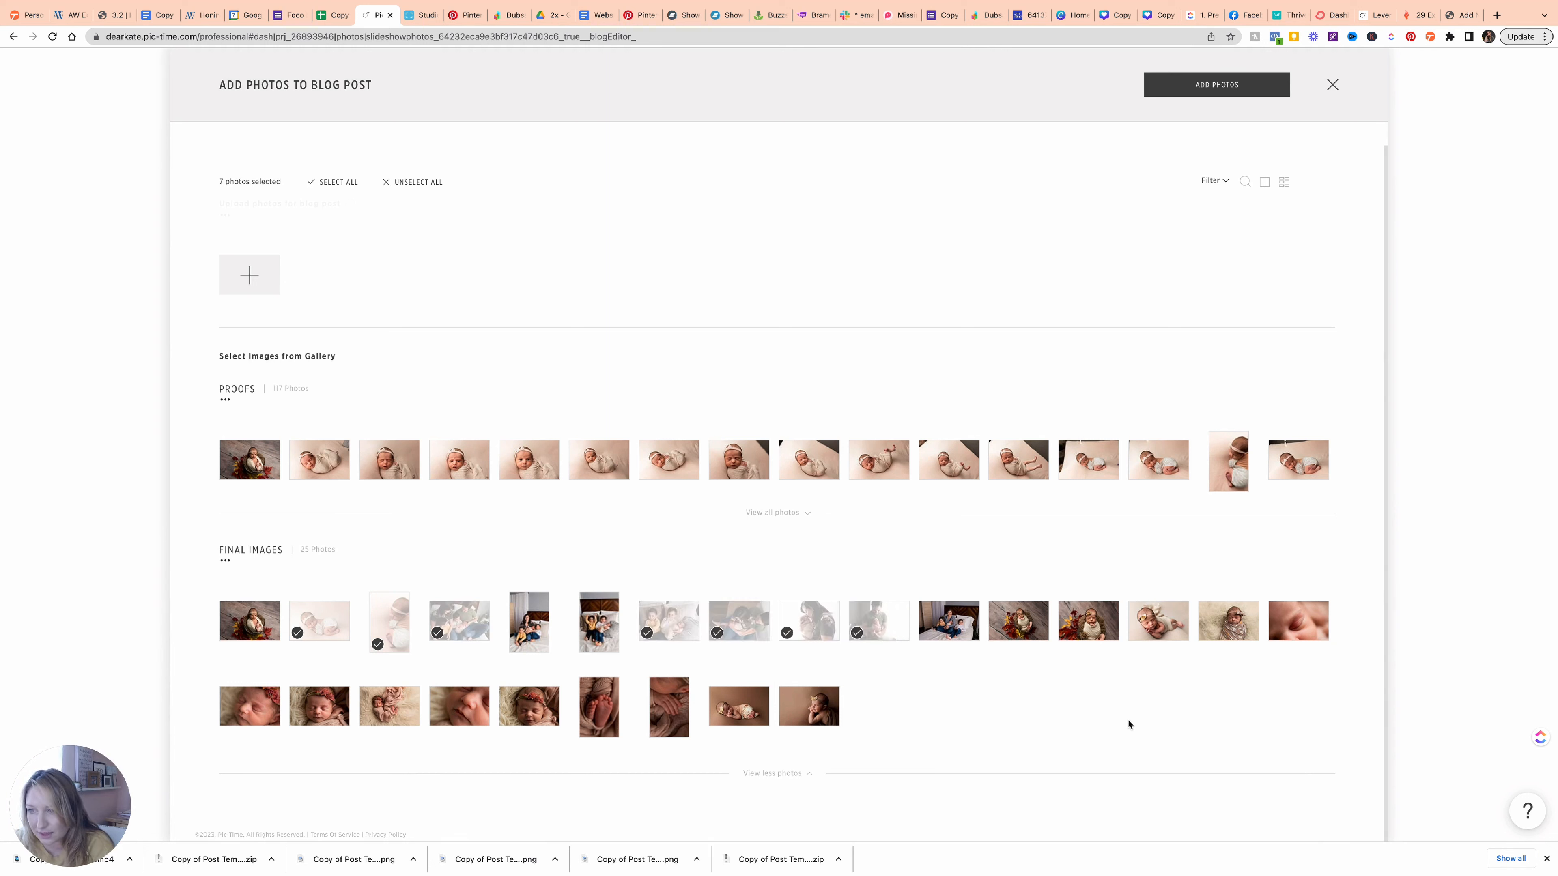
pyautogui.click(1066, 632)
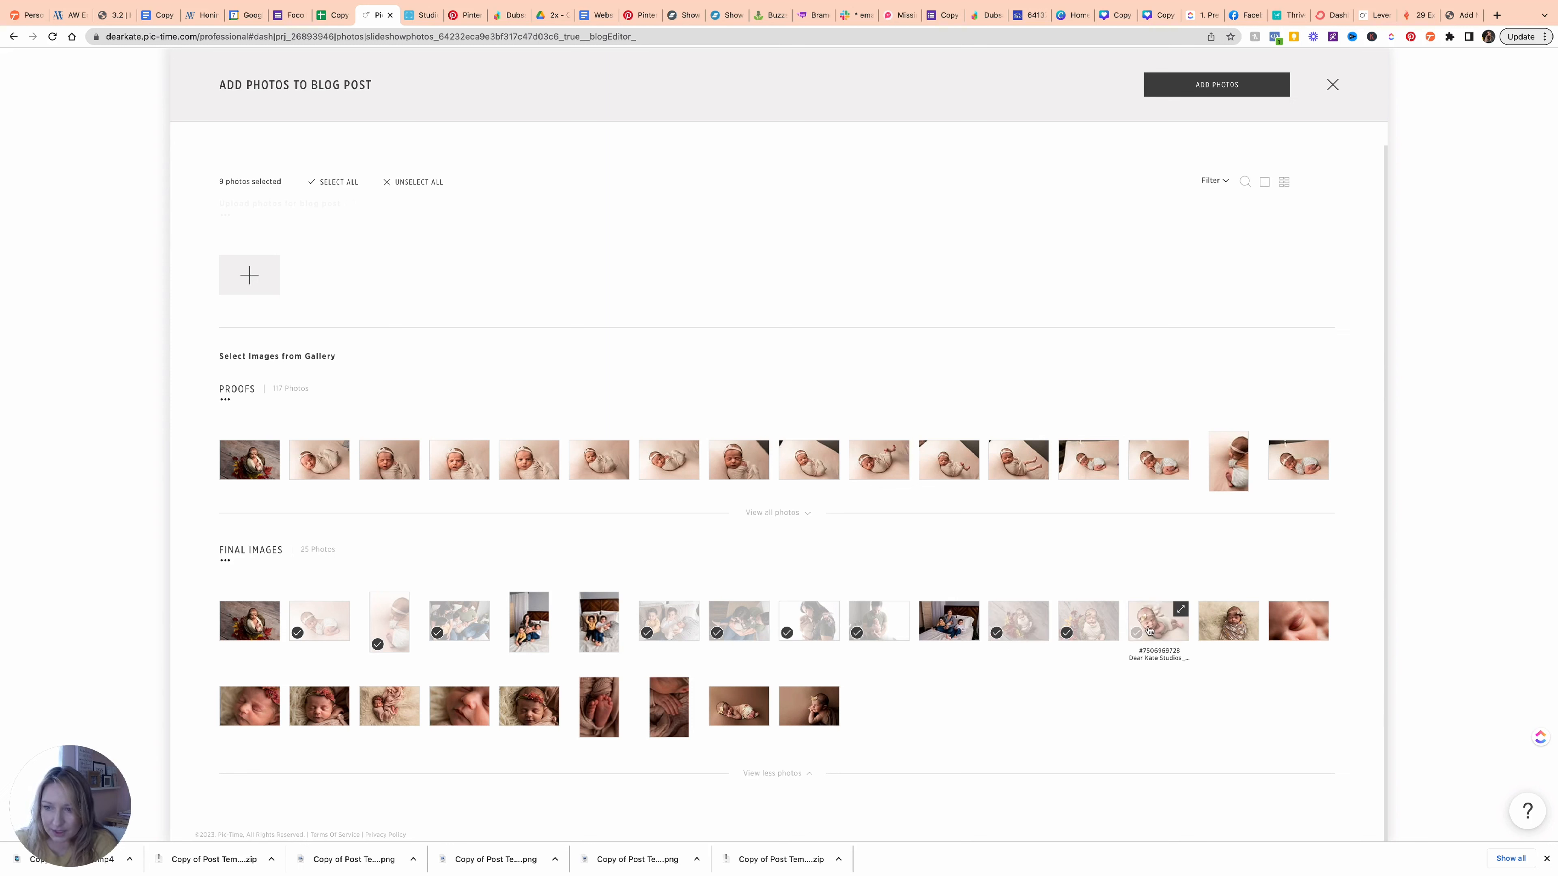
pyautogui.click(1136, 633)
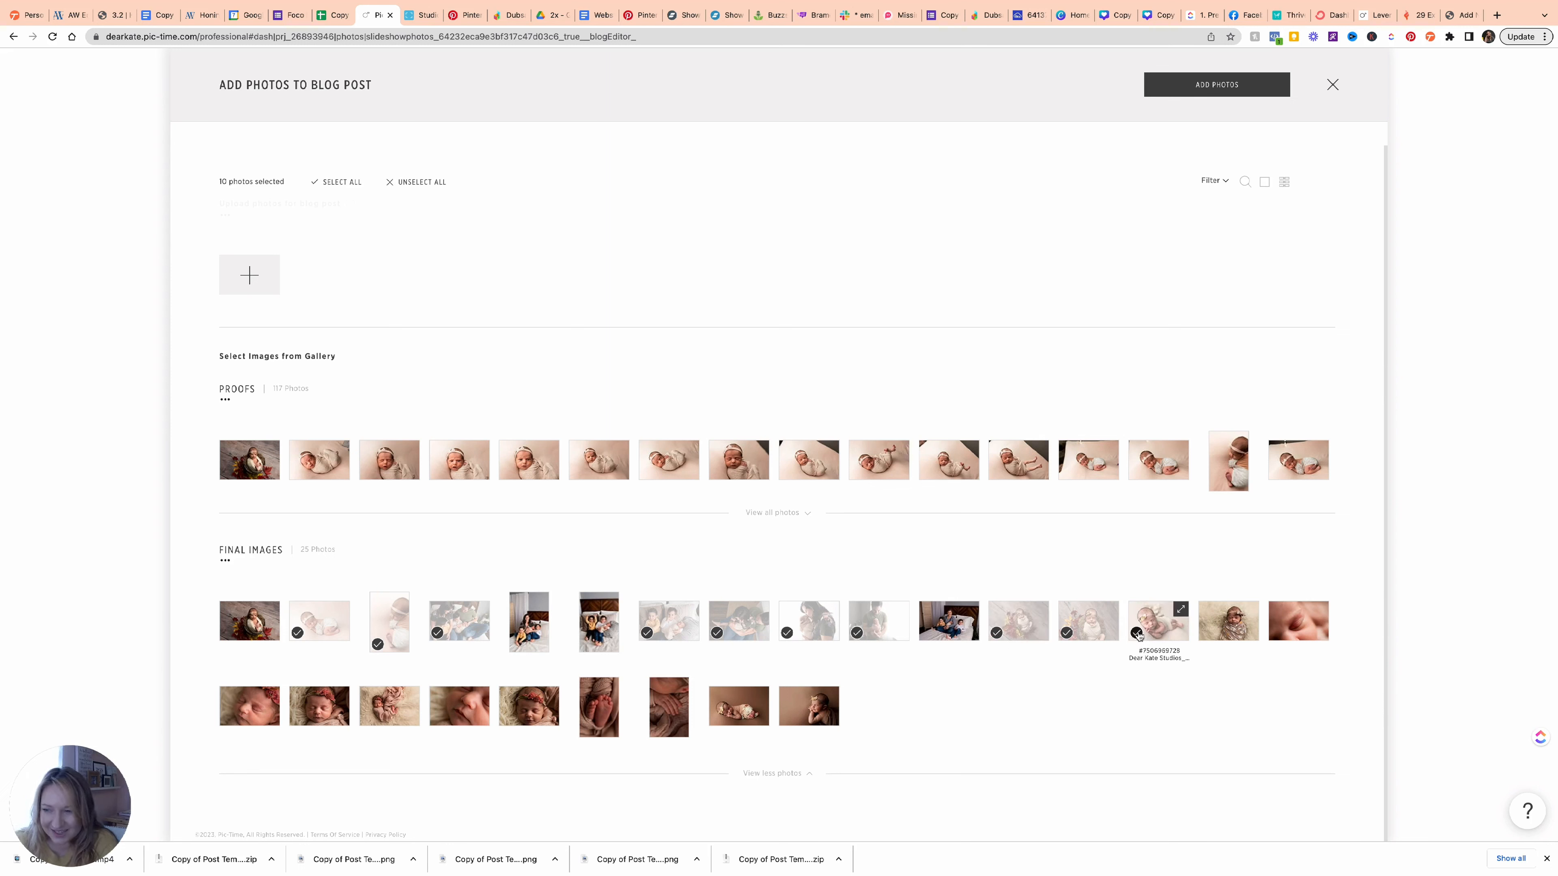
# Select six second-row photos, including the feet and hands shots, then add all sixteen to the post.
pyautogui.click(787, 717)
pyautogui.click(438, 718)
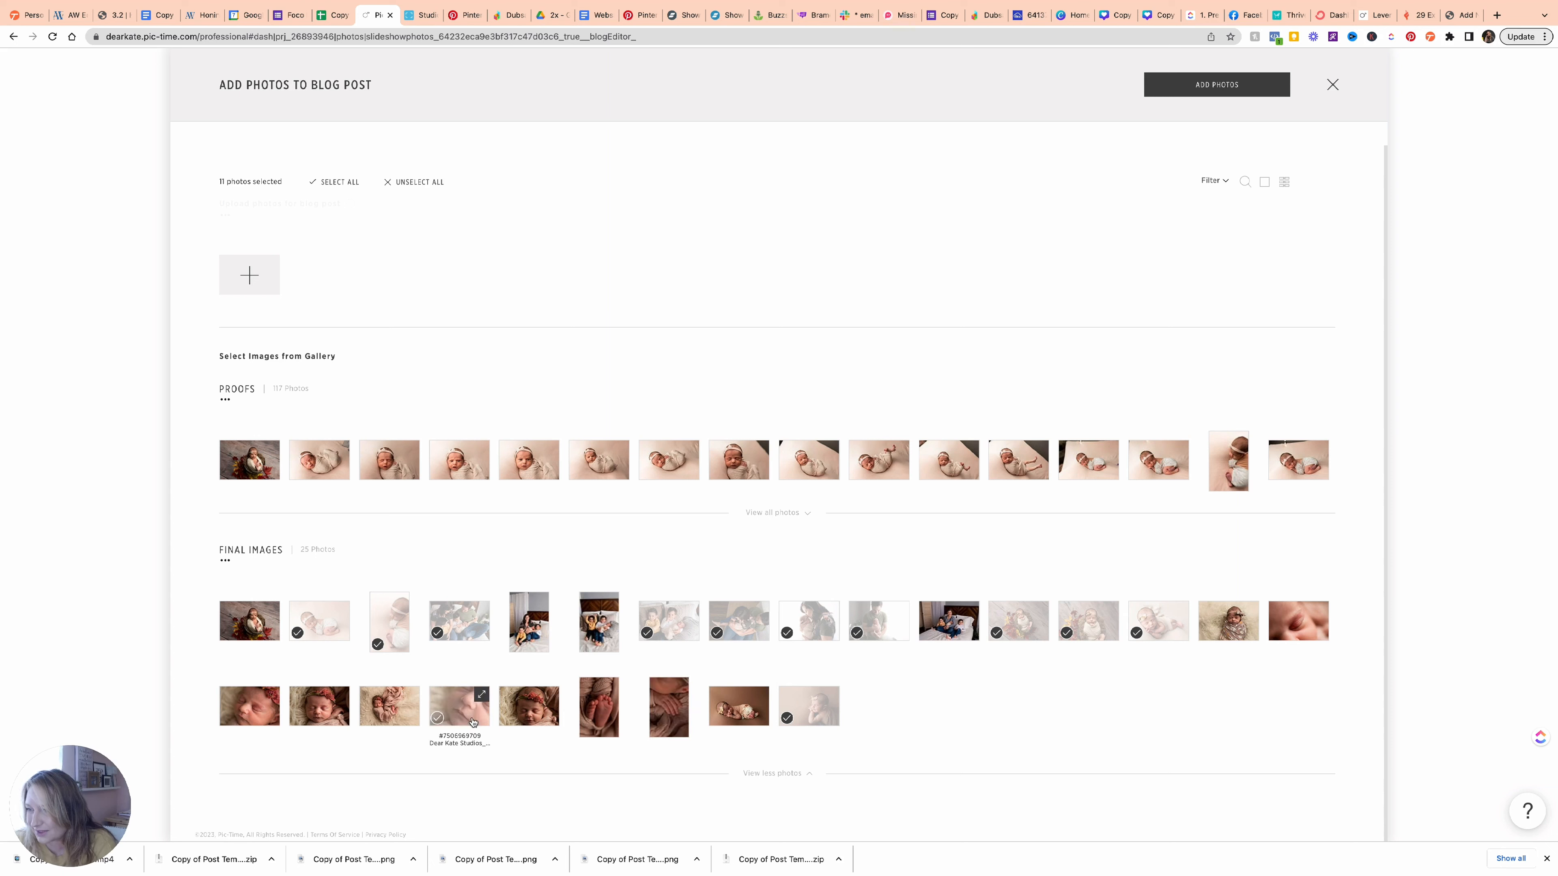
pyautogui.click(297, 720)
pyautogui.click(368, 719)
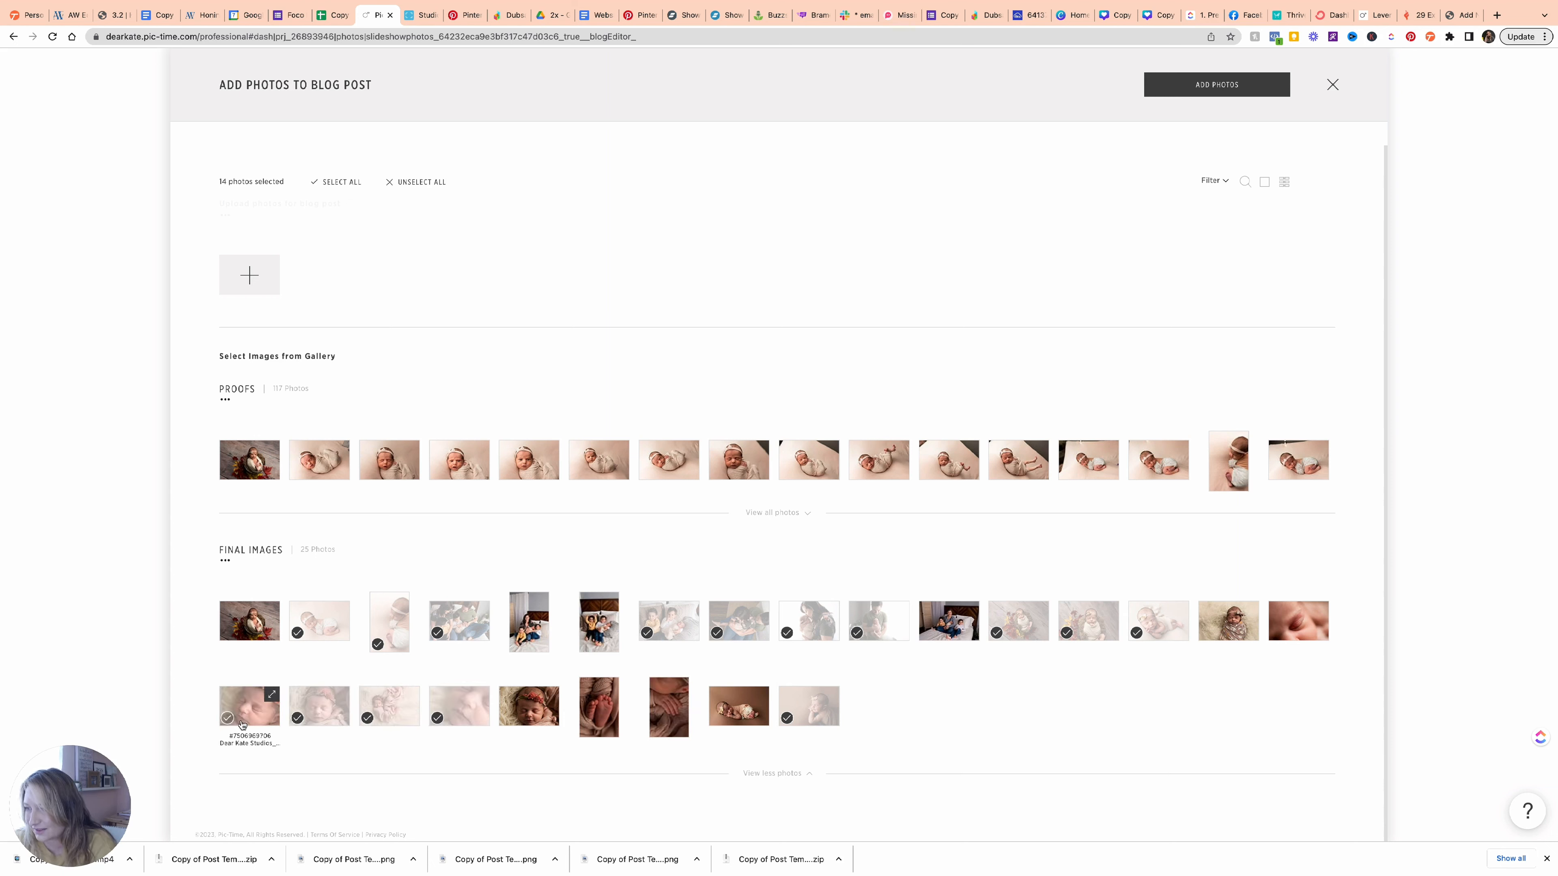
pyautogui.click(587, 730)
pyautogui.click(658, 729)
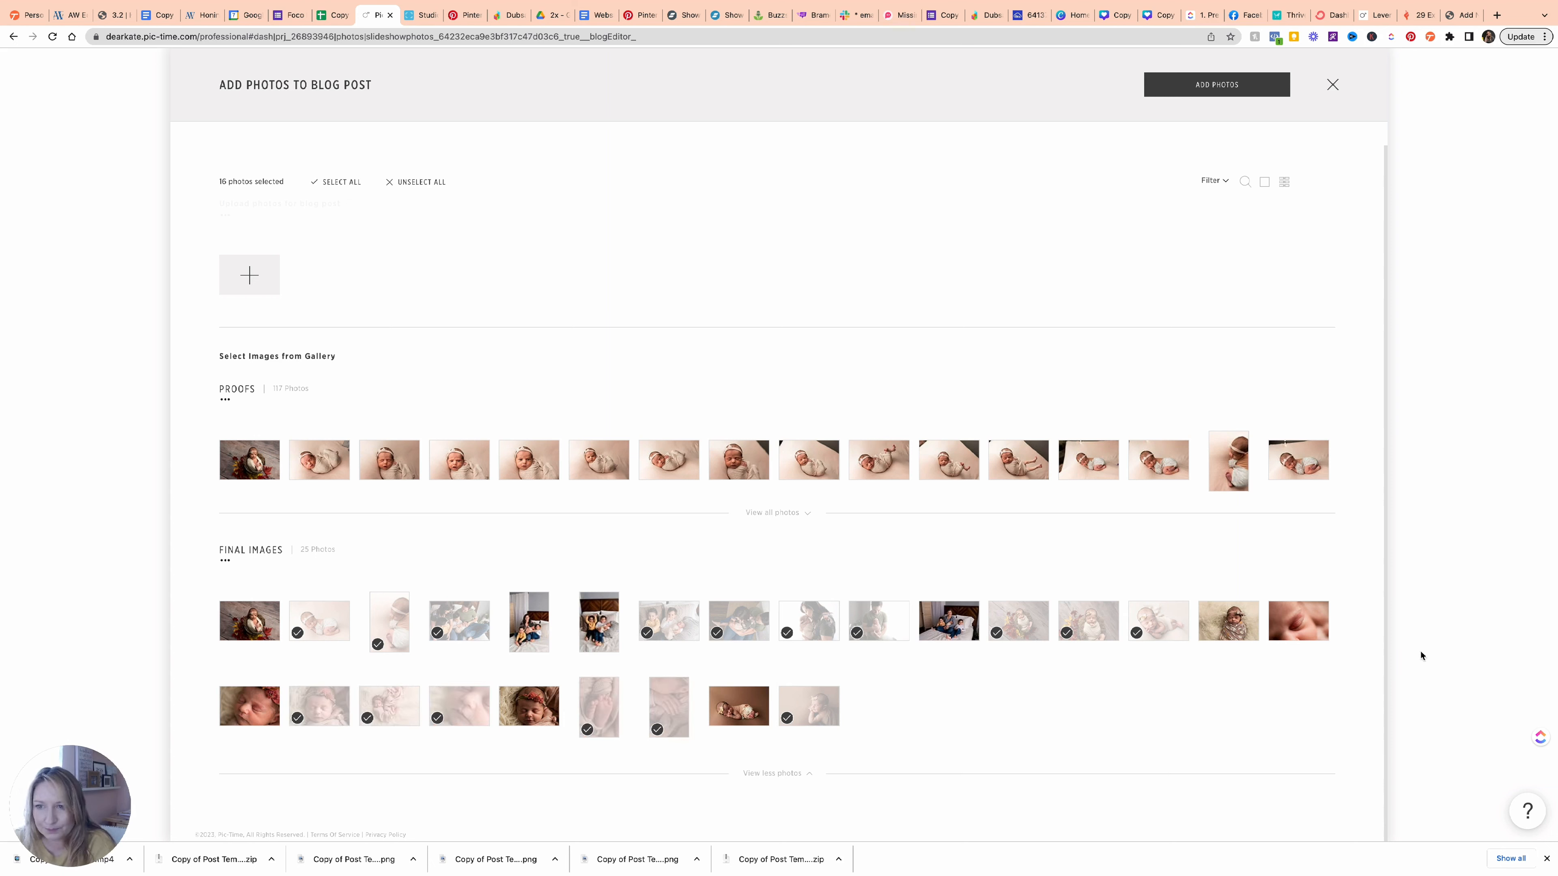
pyautogui.click(1223, 86)
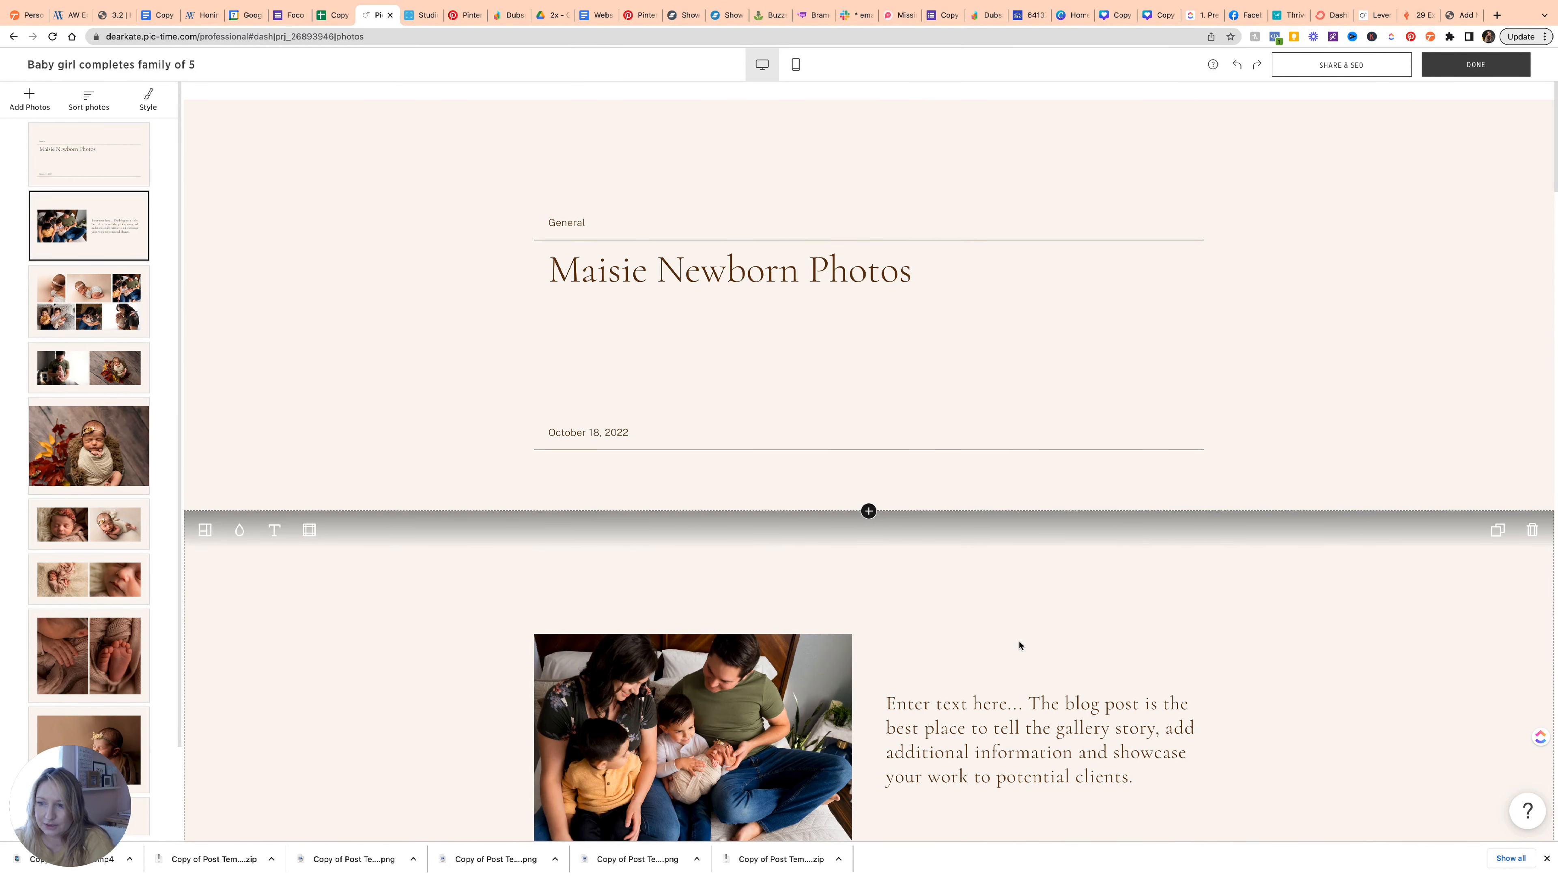
# Delete the Maisie Newborn Photos title block and confirm Yes in the removal prompt.
pyautogui.scroll(-3, 1020, 645)
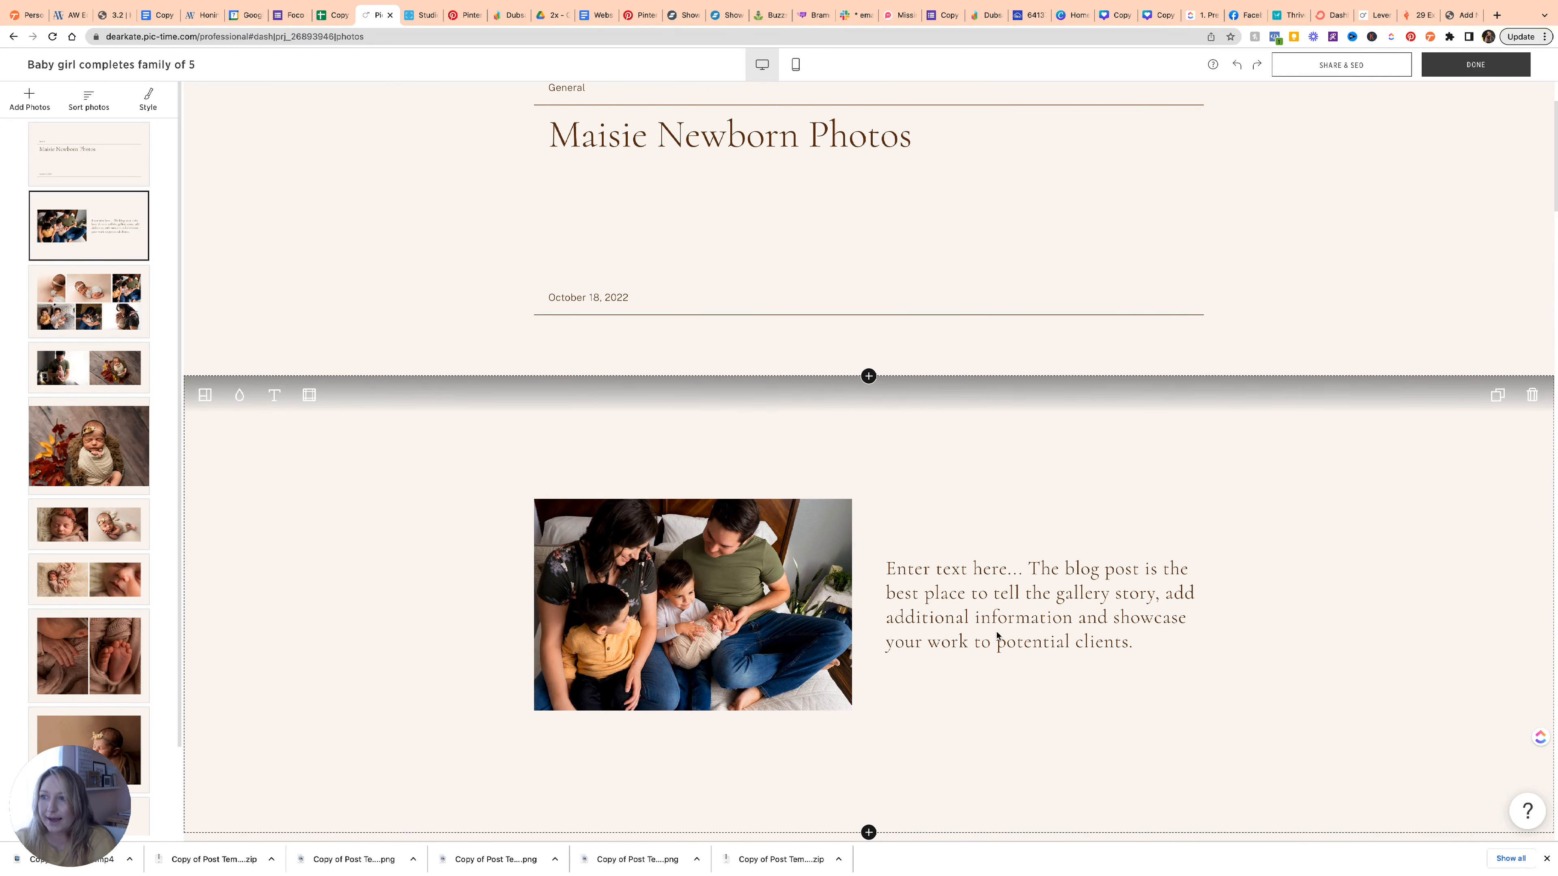
pyautogui.scroll(3, 1001, 642)
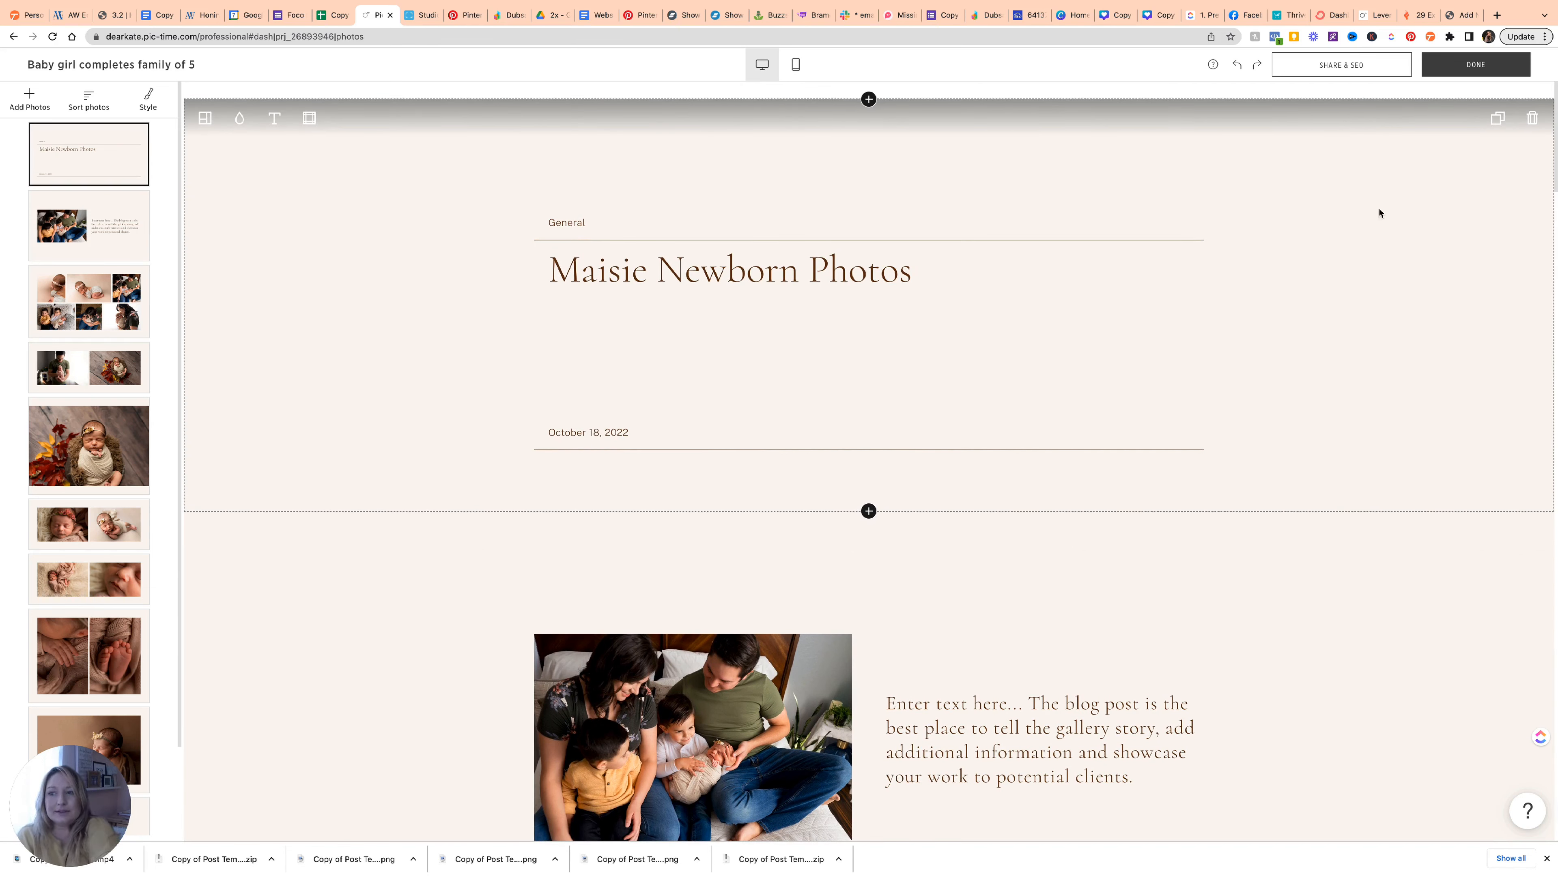
pyautogui.click(1533, 118)
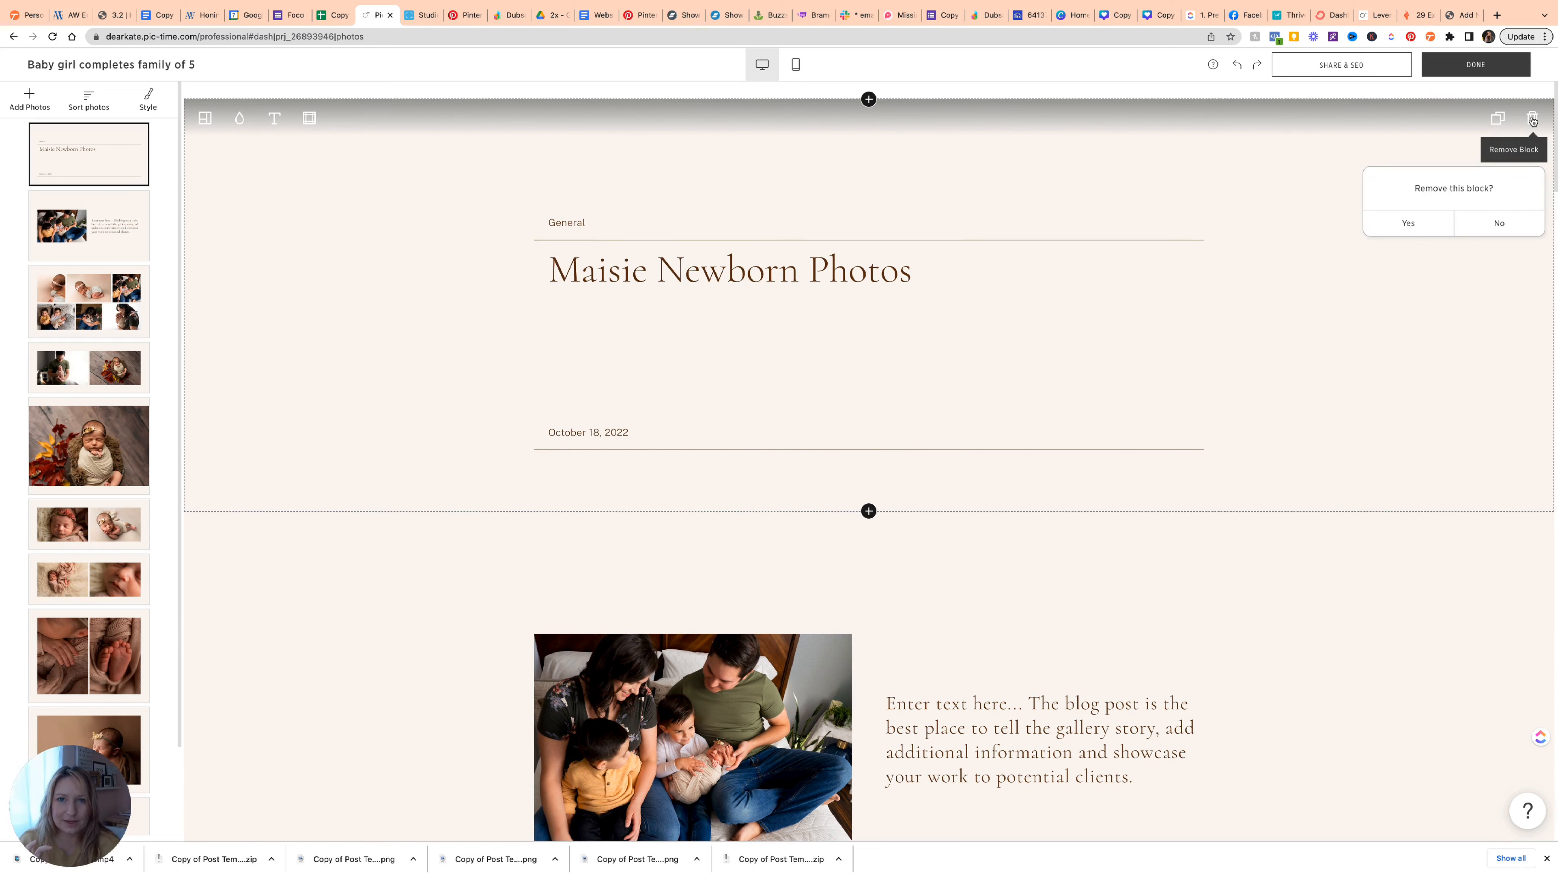
pyautogui.click(1440, 229)
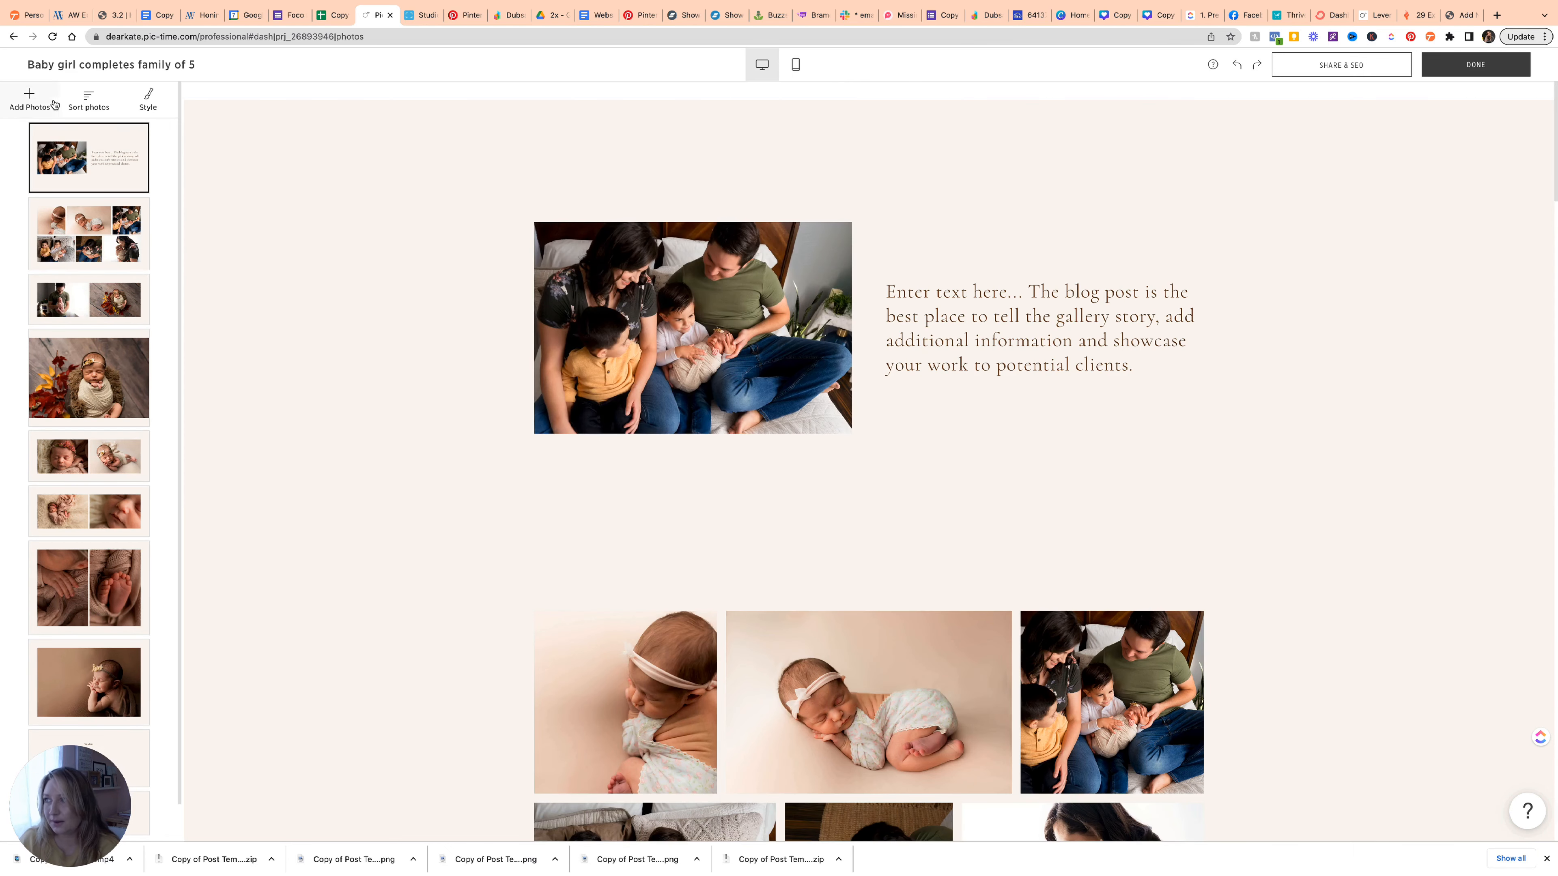
# Apply the Light colour palette to the whole post.
pyautogui.click(154, 111)
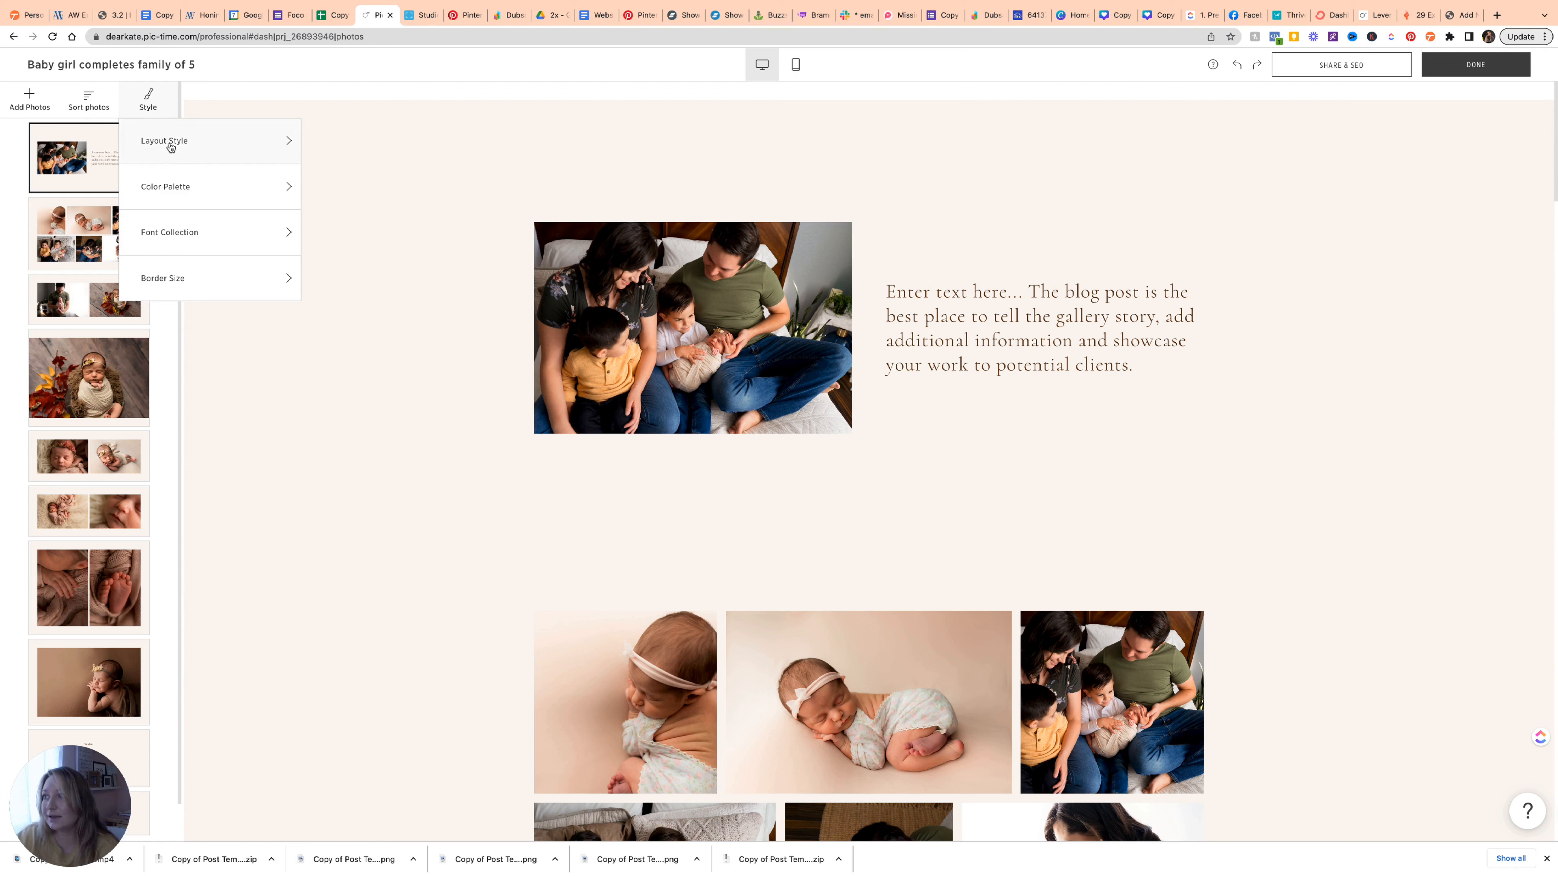
pyautogui.click(183, 192)
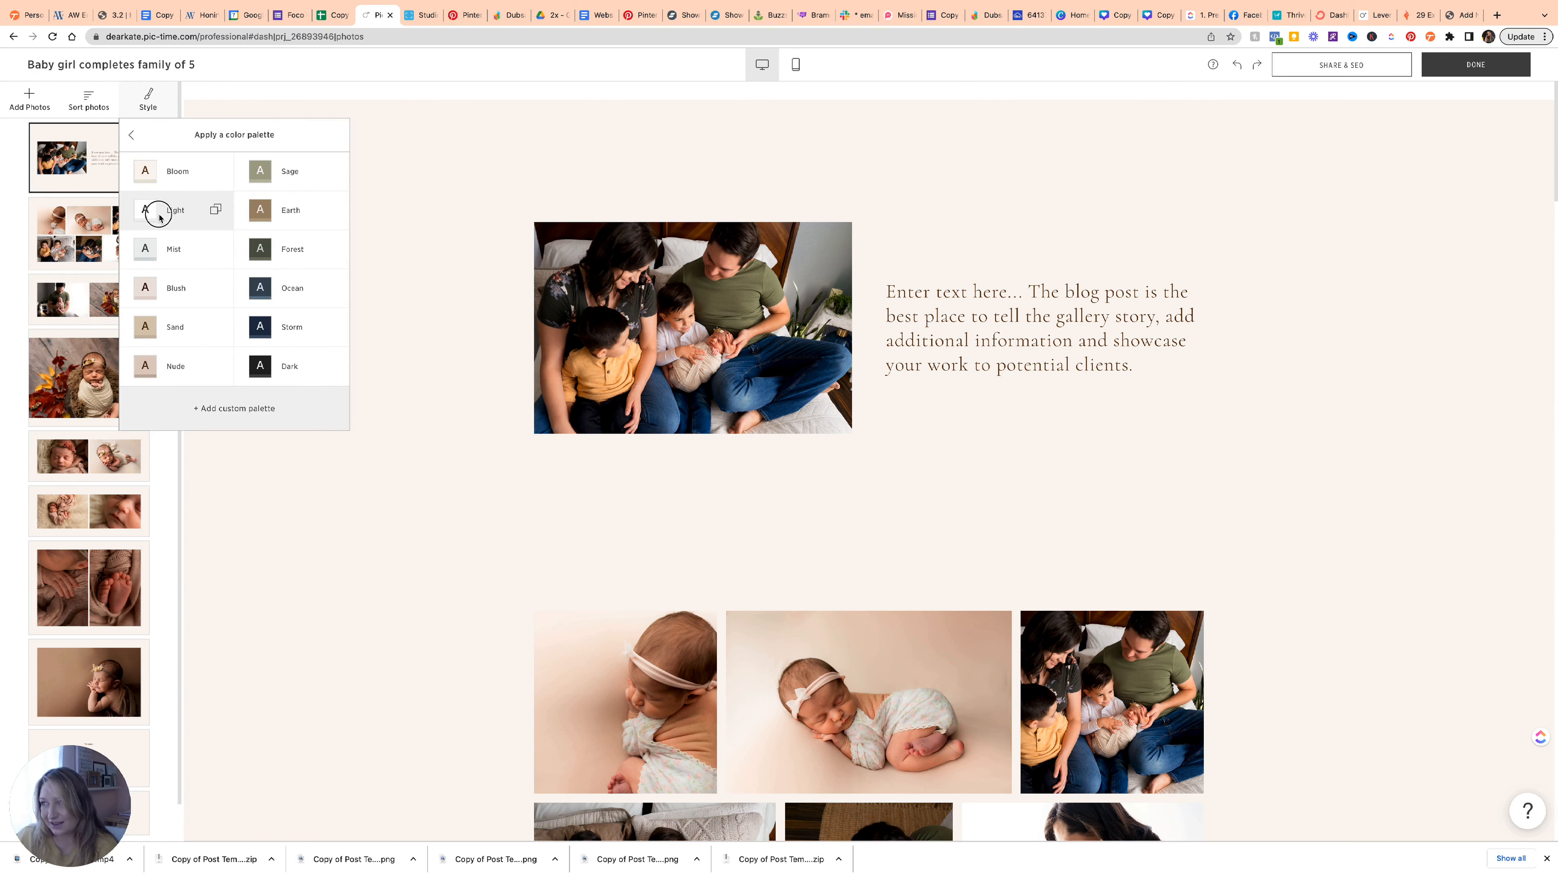
pyautogui.click(159, 216)
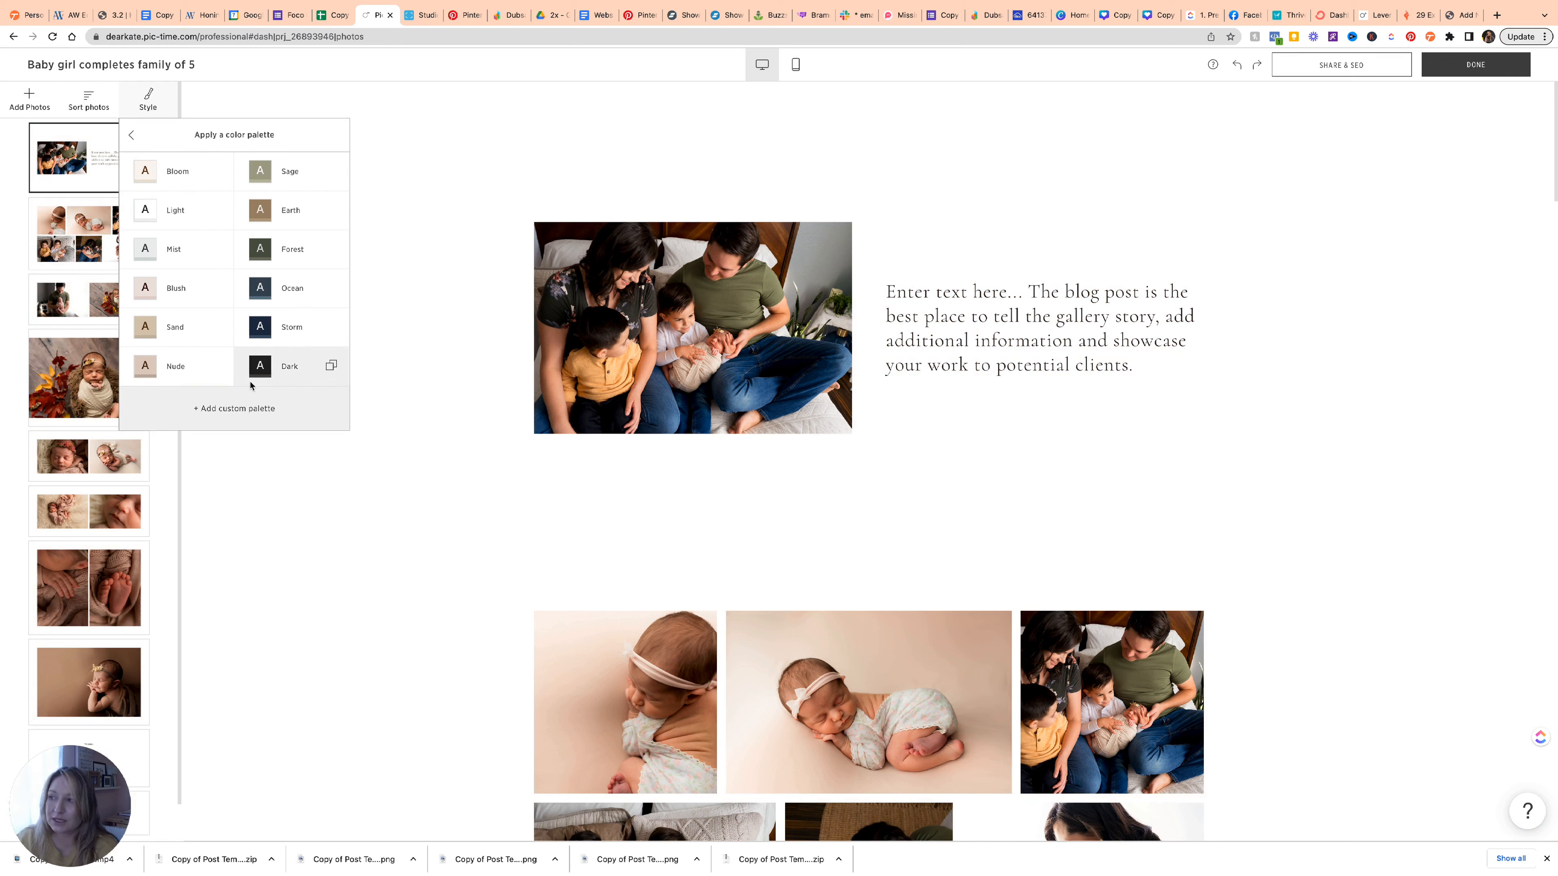
pyautogui.click(254, 410)
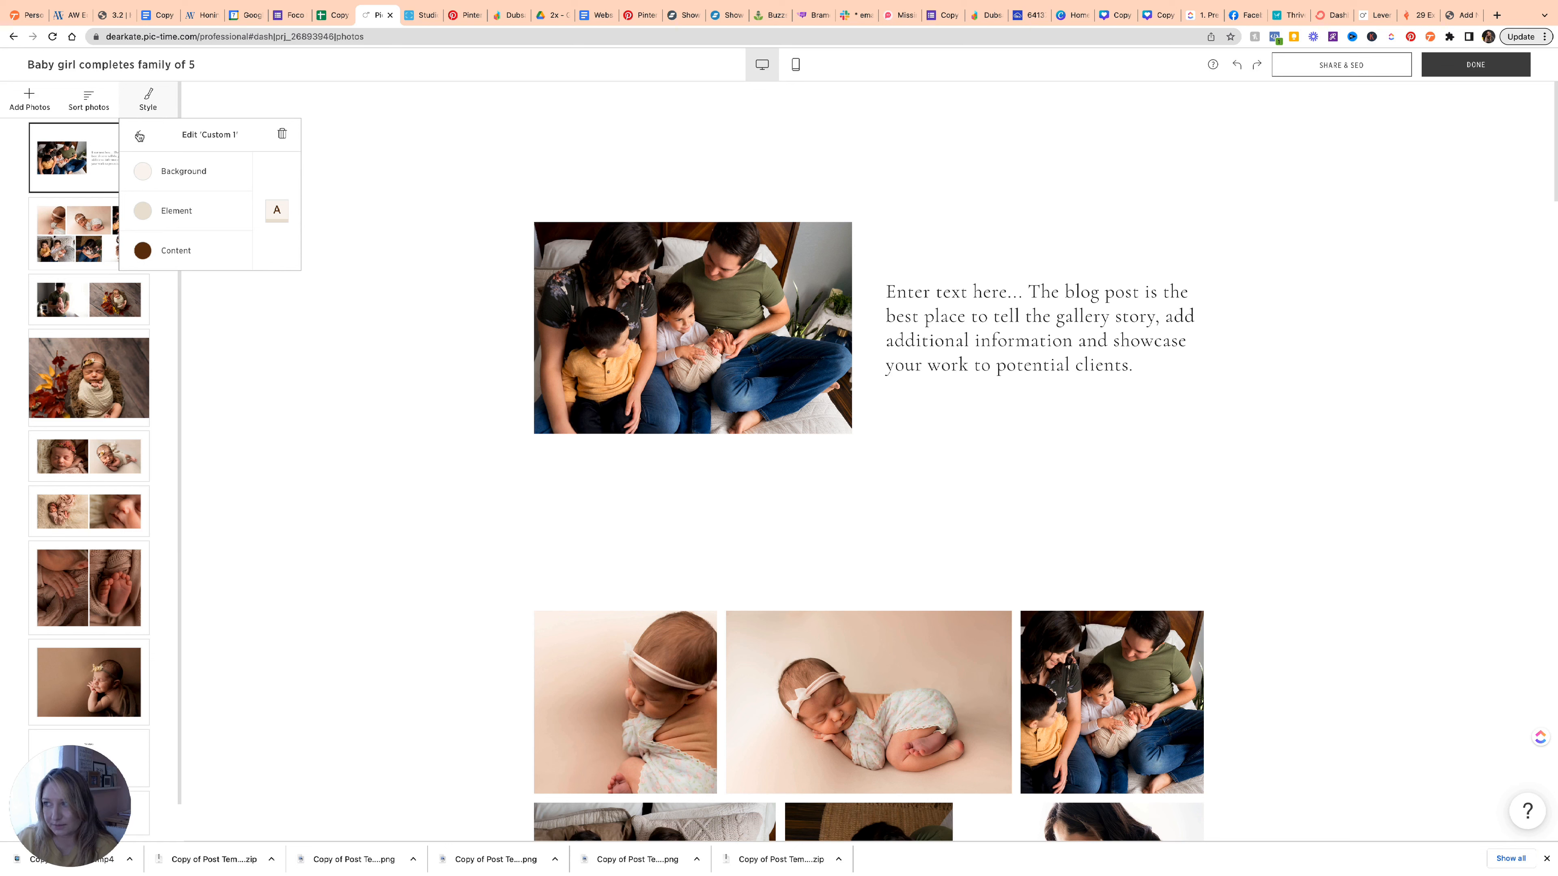
pyautogui.click(139, 136)
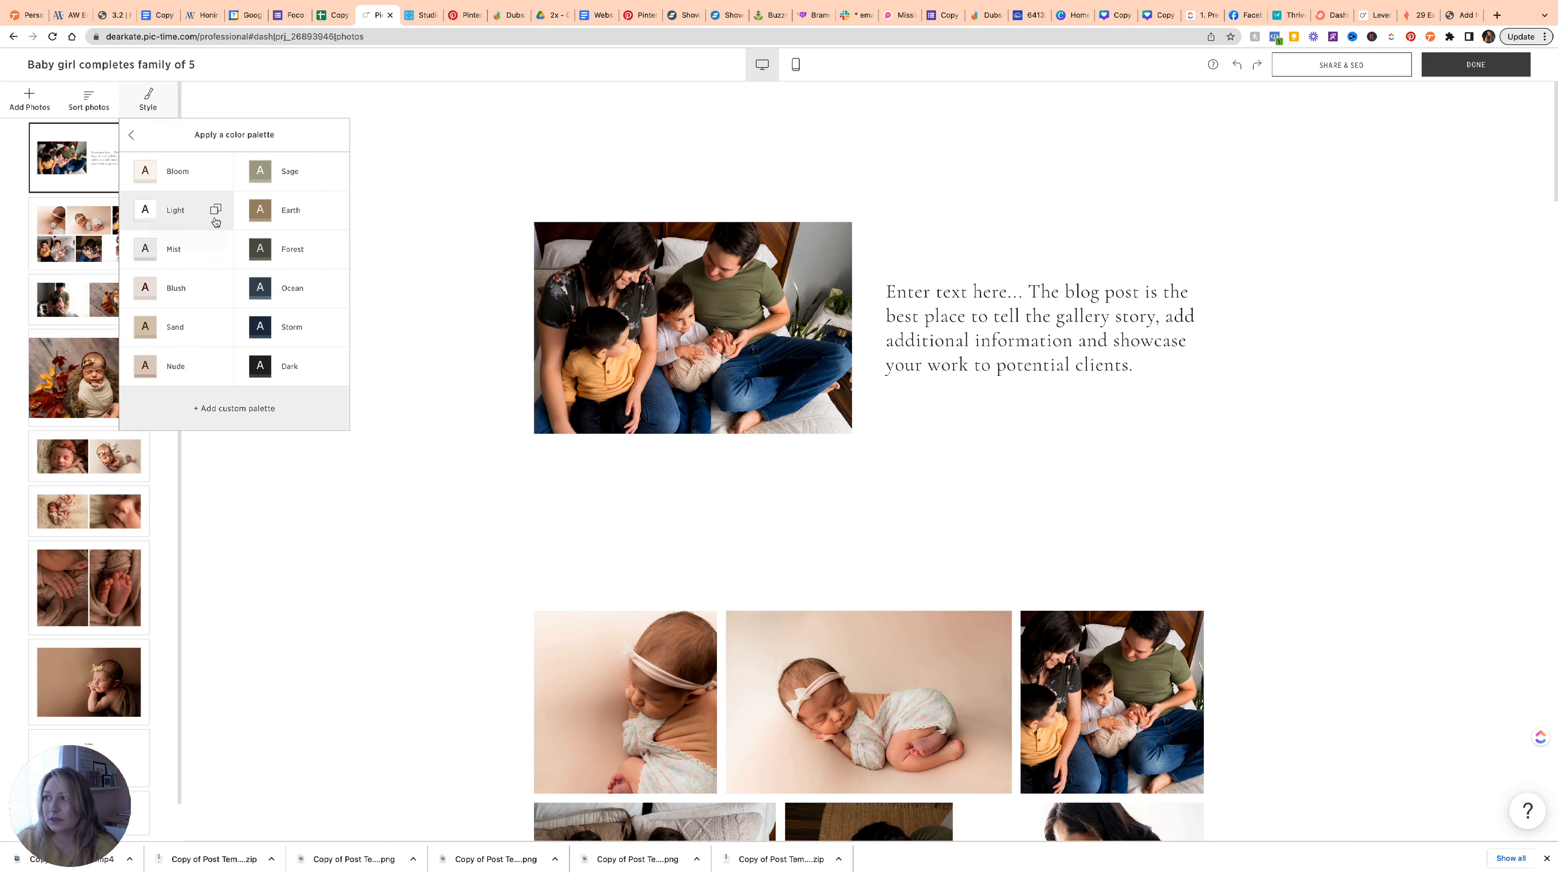
pyautogui.click(401, 285)
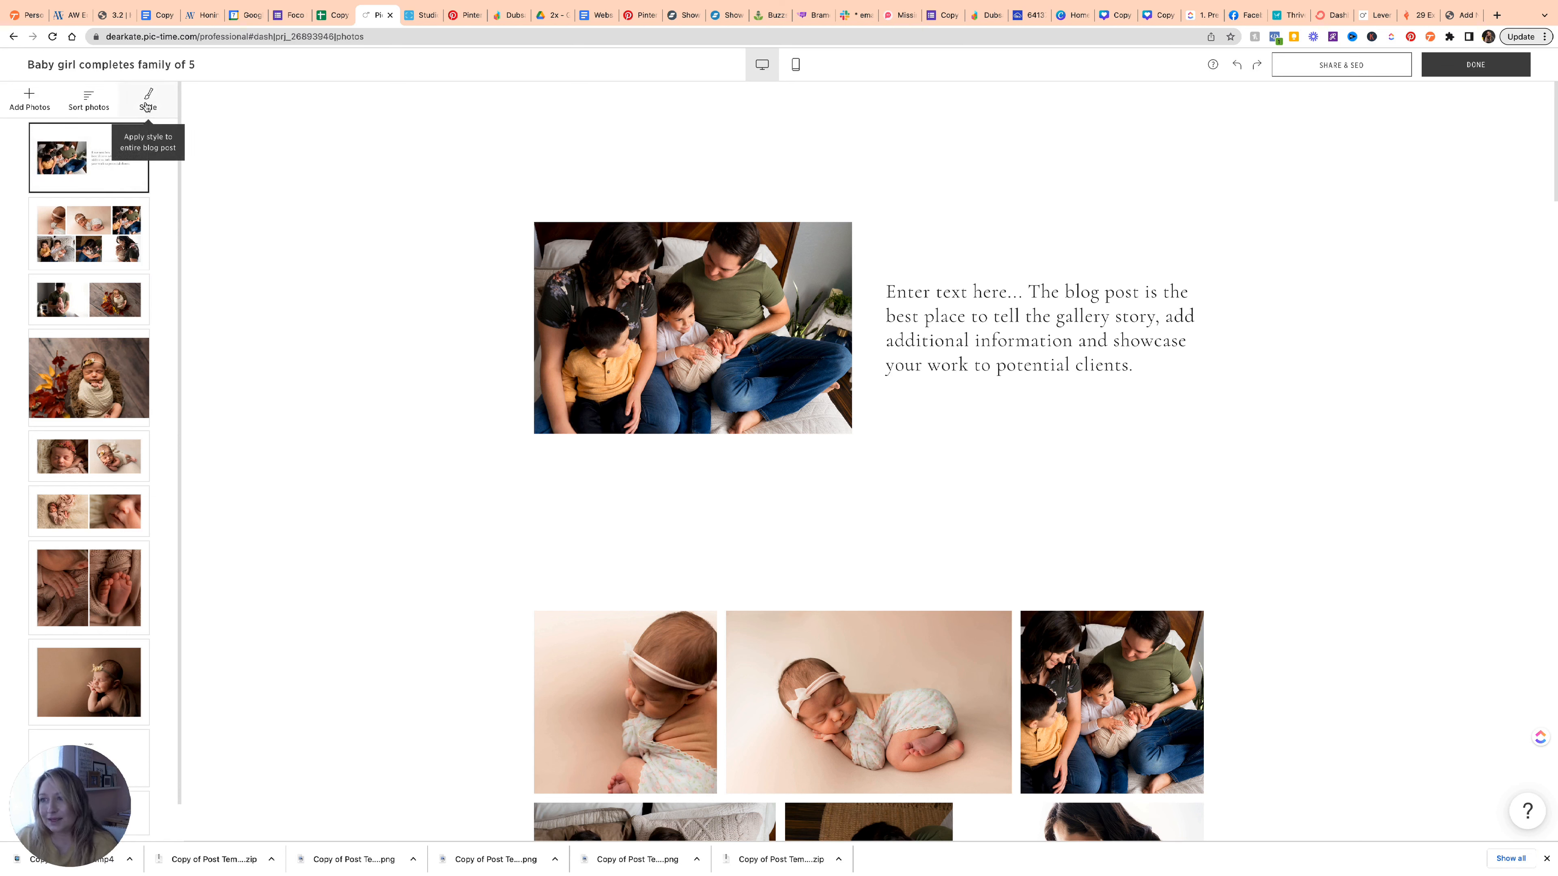
# Apply the Narrator font collection to the whole post.
pyautogui.click(146, 104)
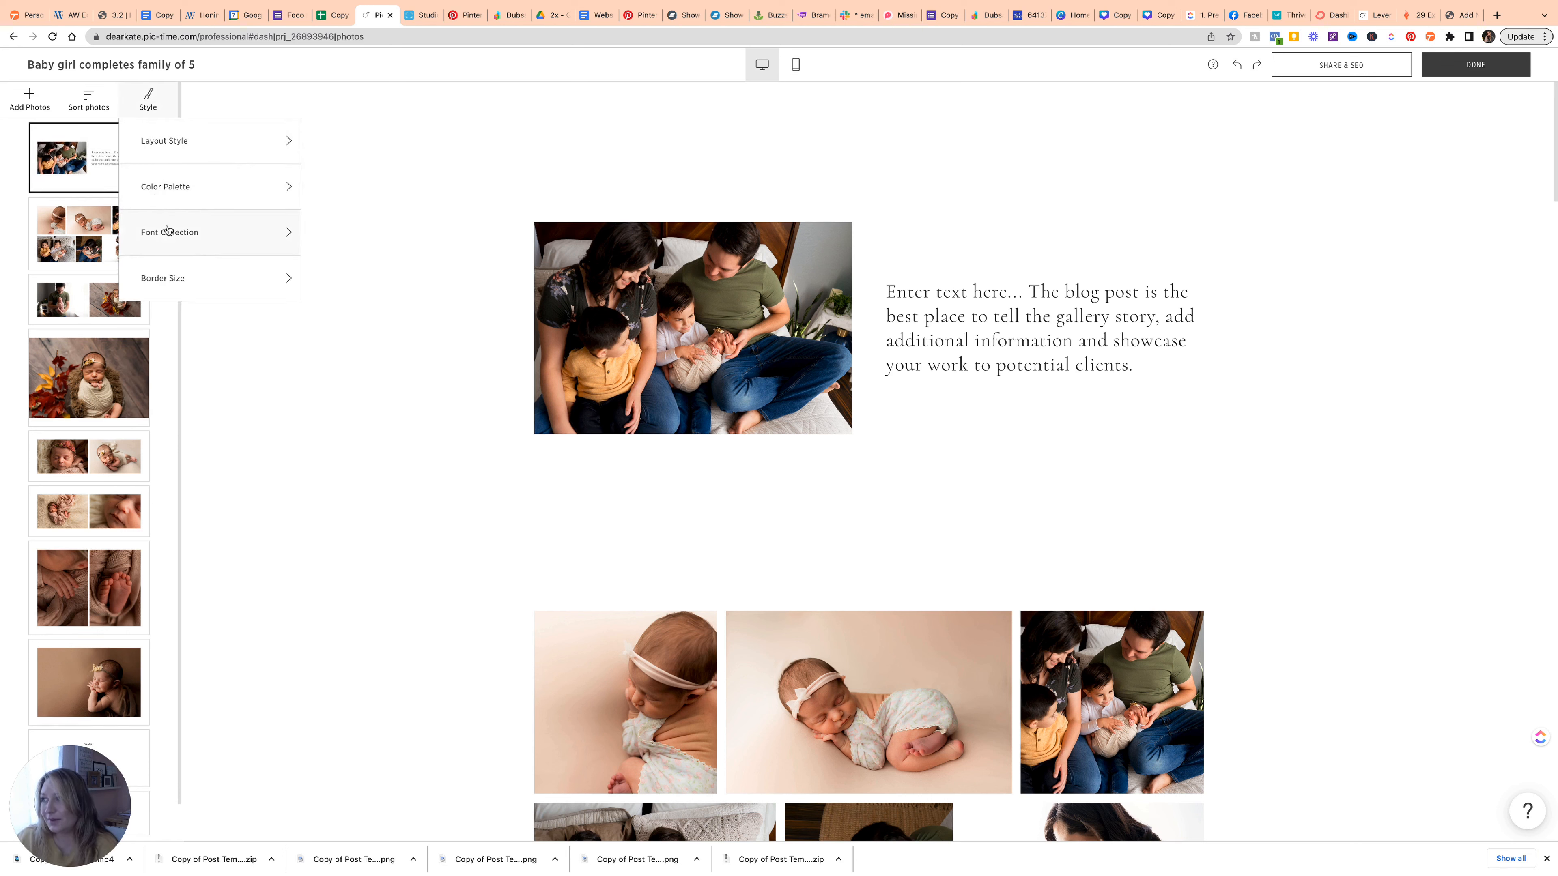
pyautogui.click(171, 238)
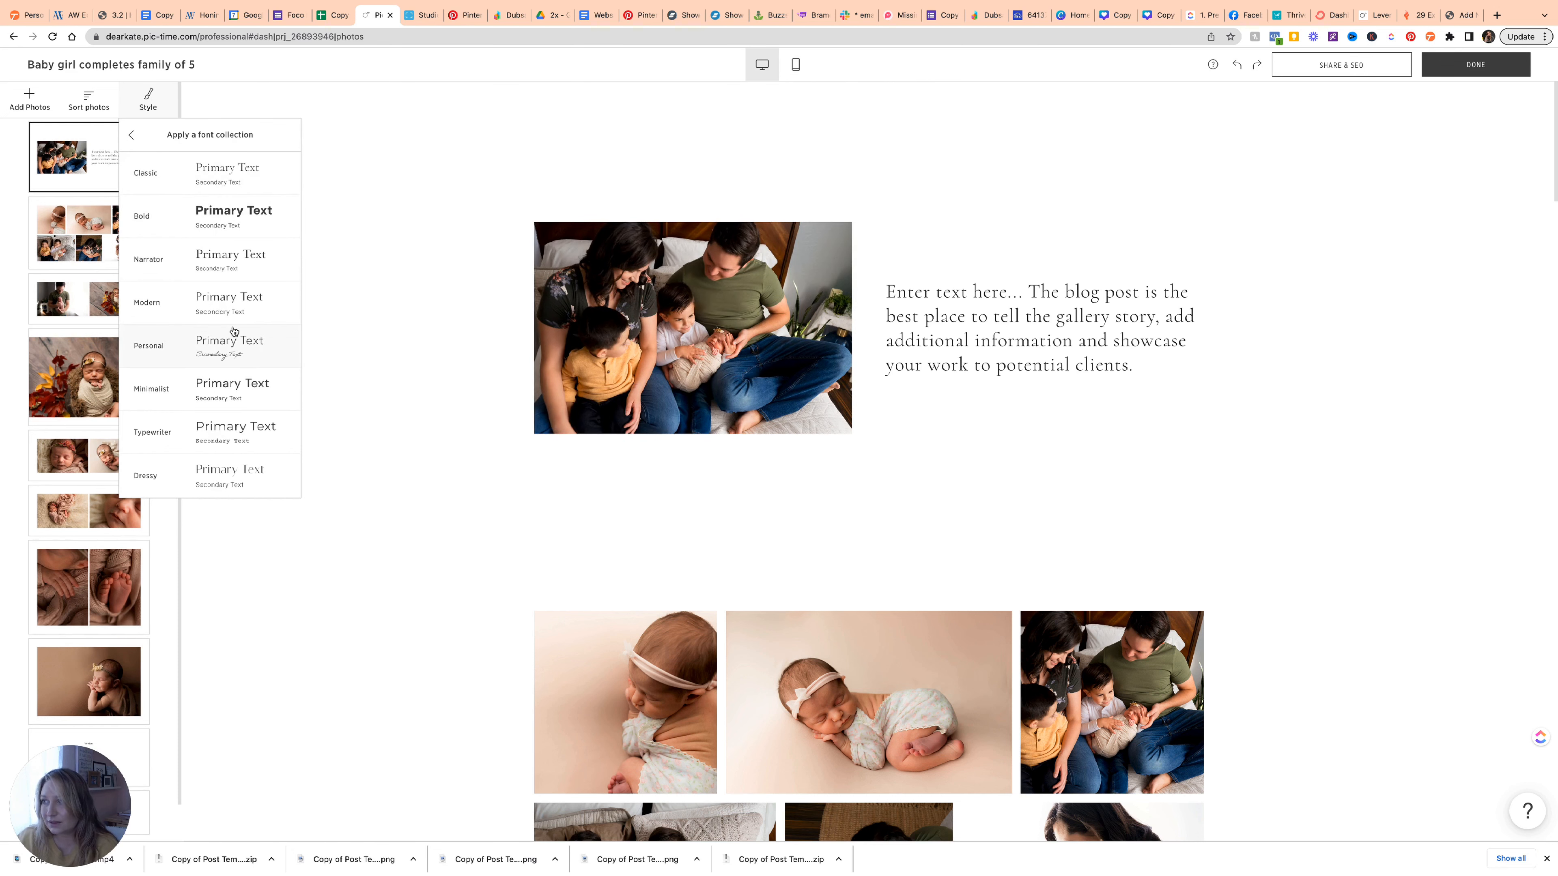
pyautogui.click(232, 265)
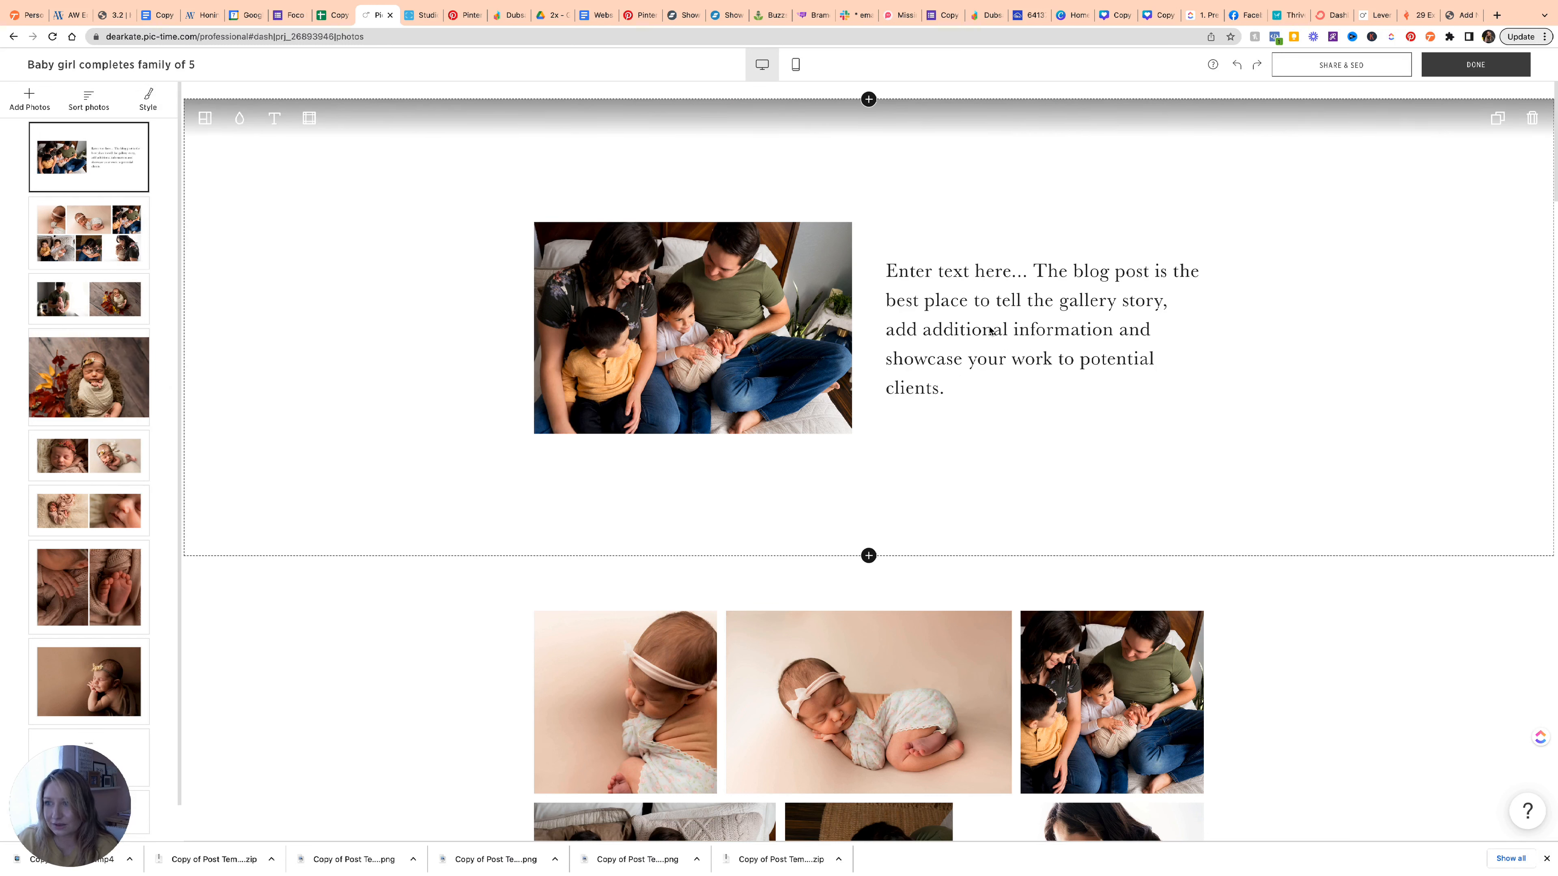
# Change the paragraph beside the family photo from Baskerville URW to Old Standard TT.
pyautogui.click(275, 119)
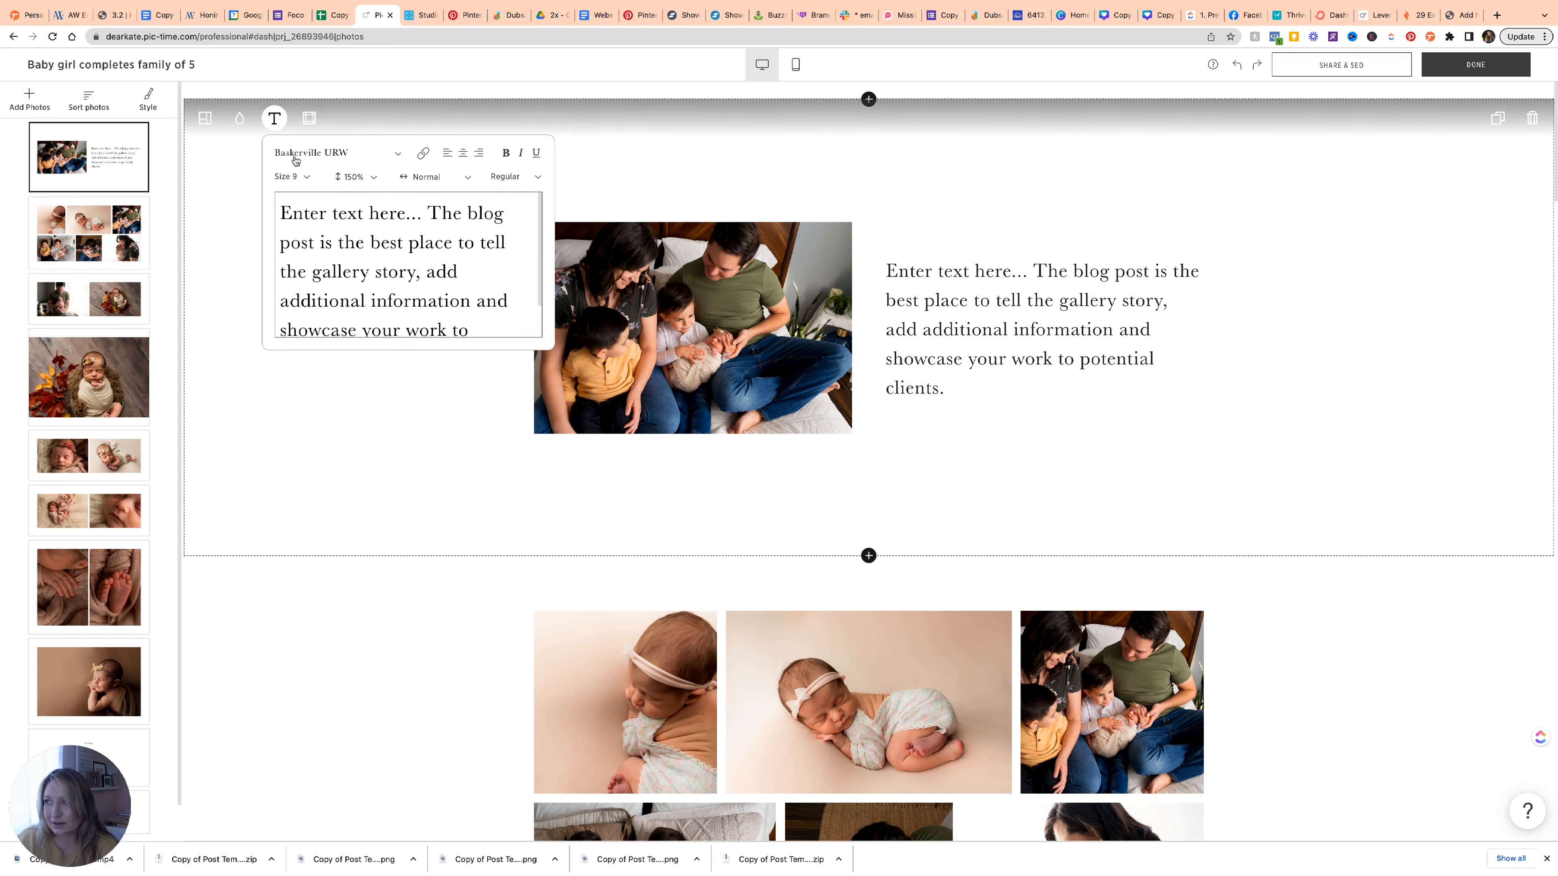
pyautogui.click(319, 153)
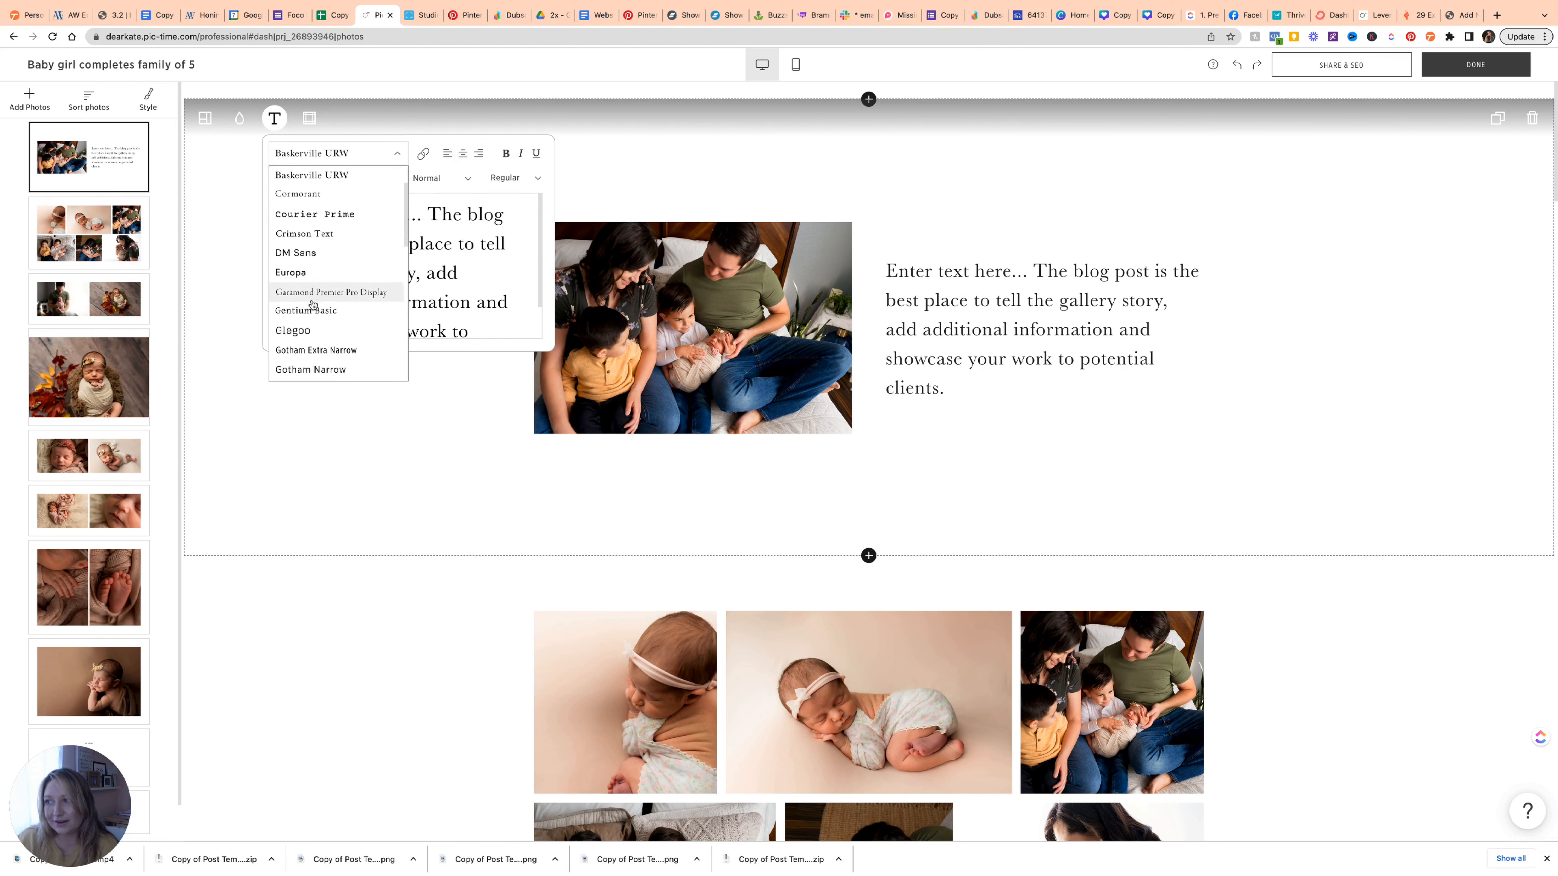
pyautogui.scroll(-6, 313, 305)
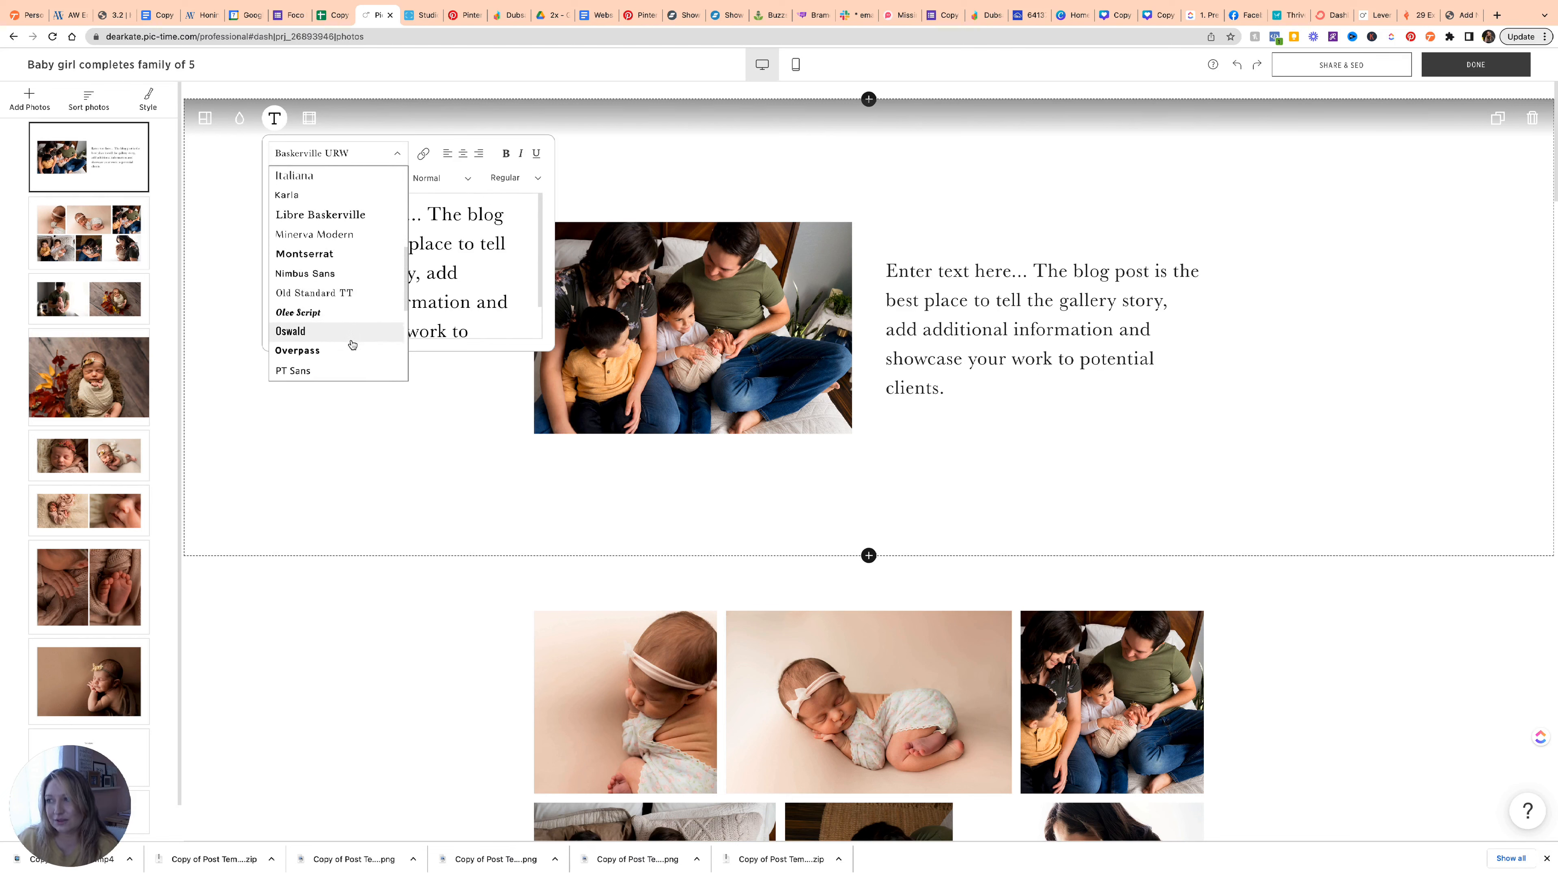
pyautogui.click(361, 292)
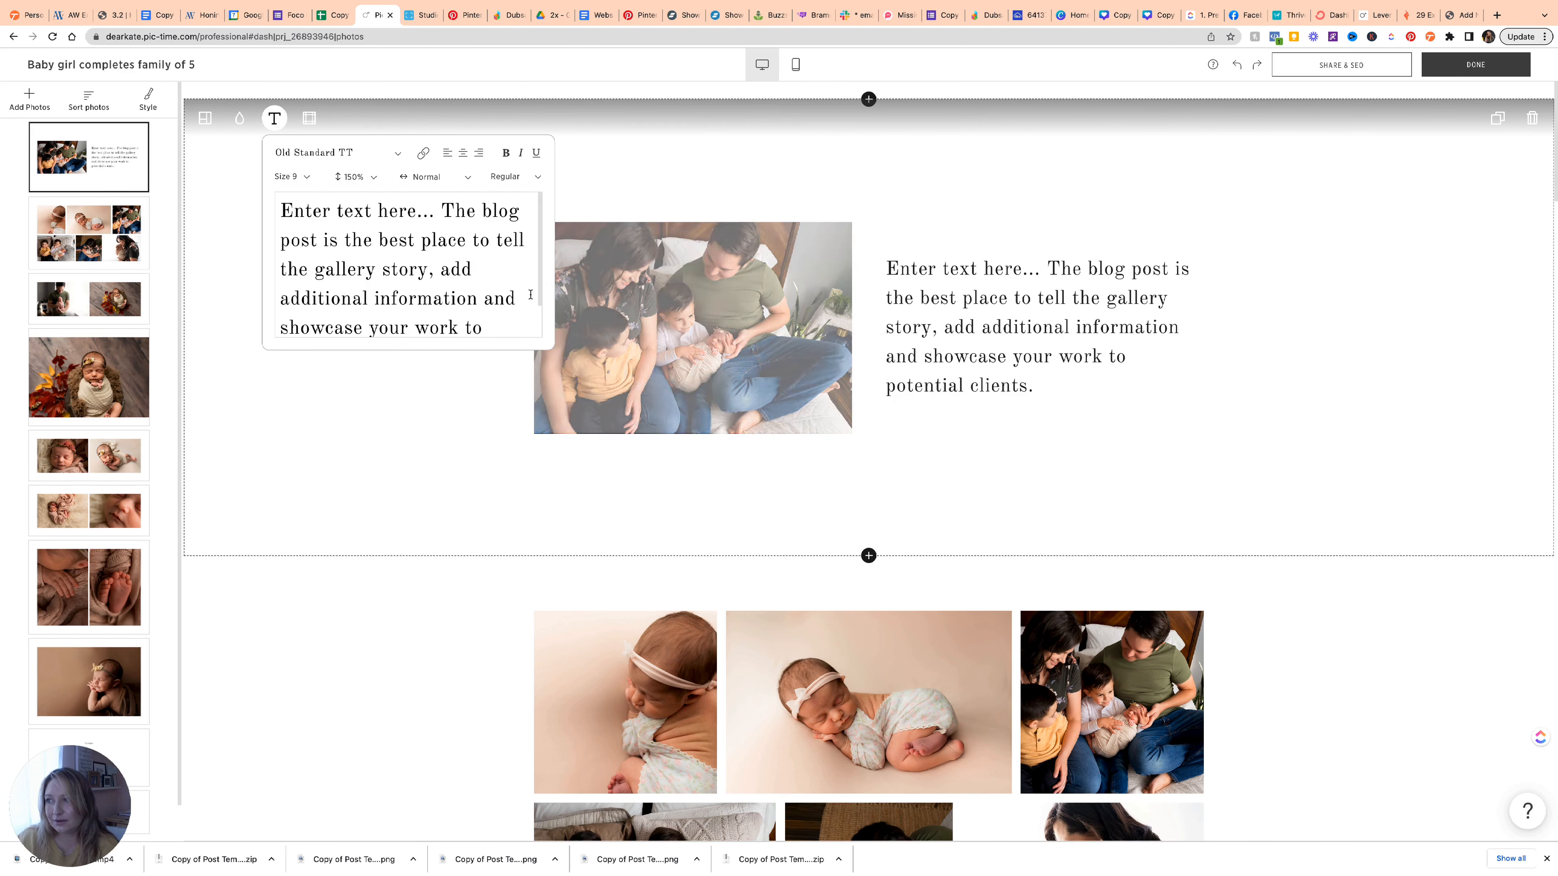
pyautogui.click(1029, 335)
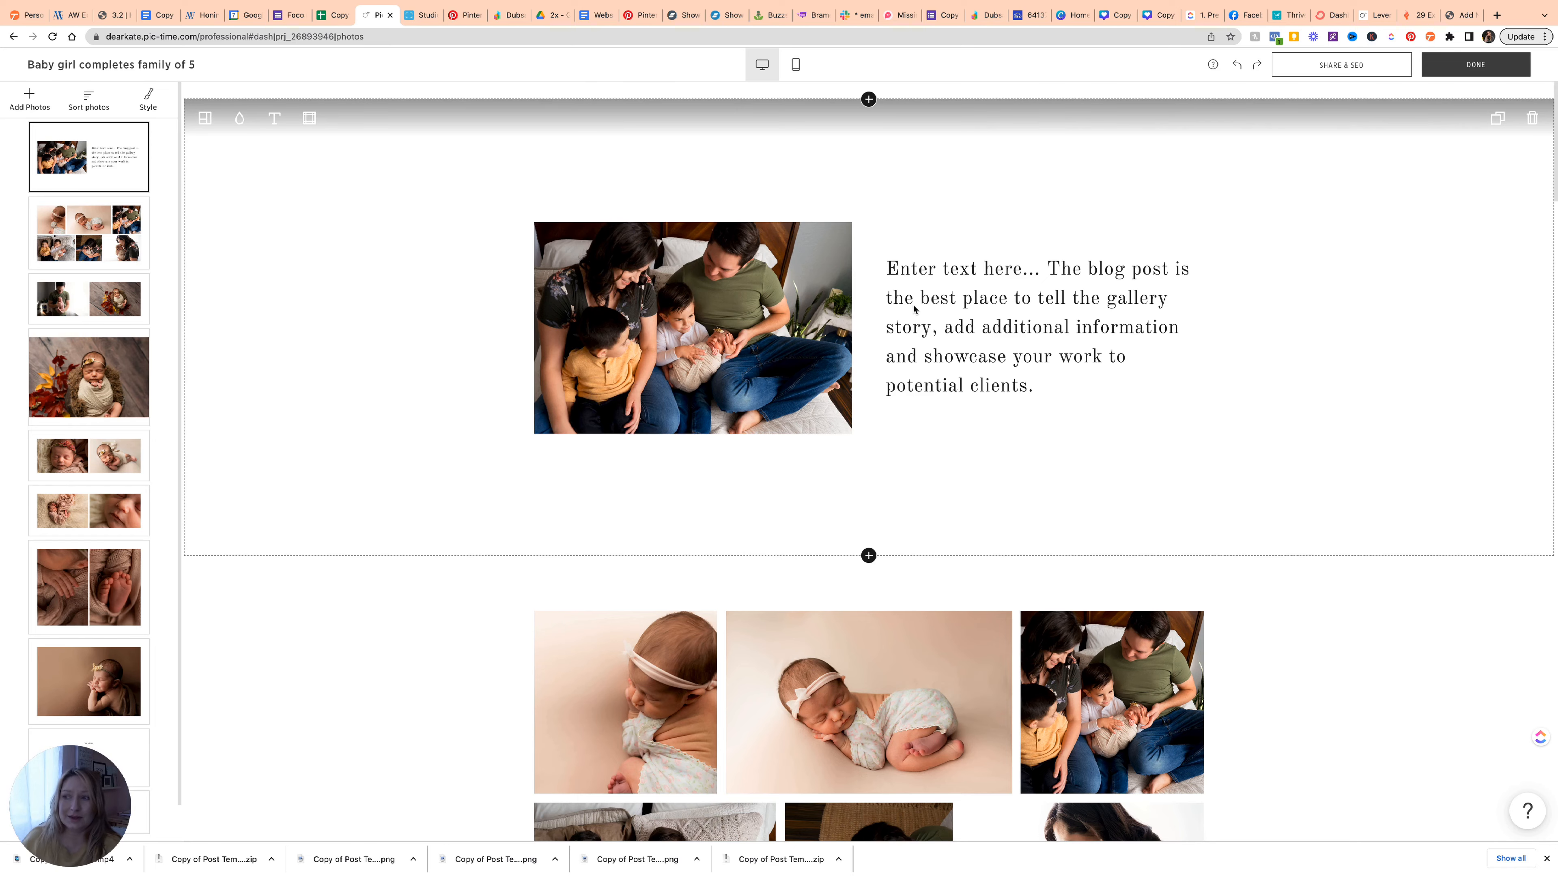
# Drag the father photo up into the top photo grid.
pyautogui.scroll(-6, 926, 313)
pyautogui.scroll(-3, 914, 309)
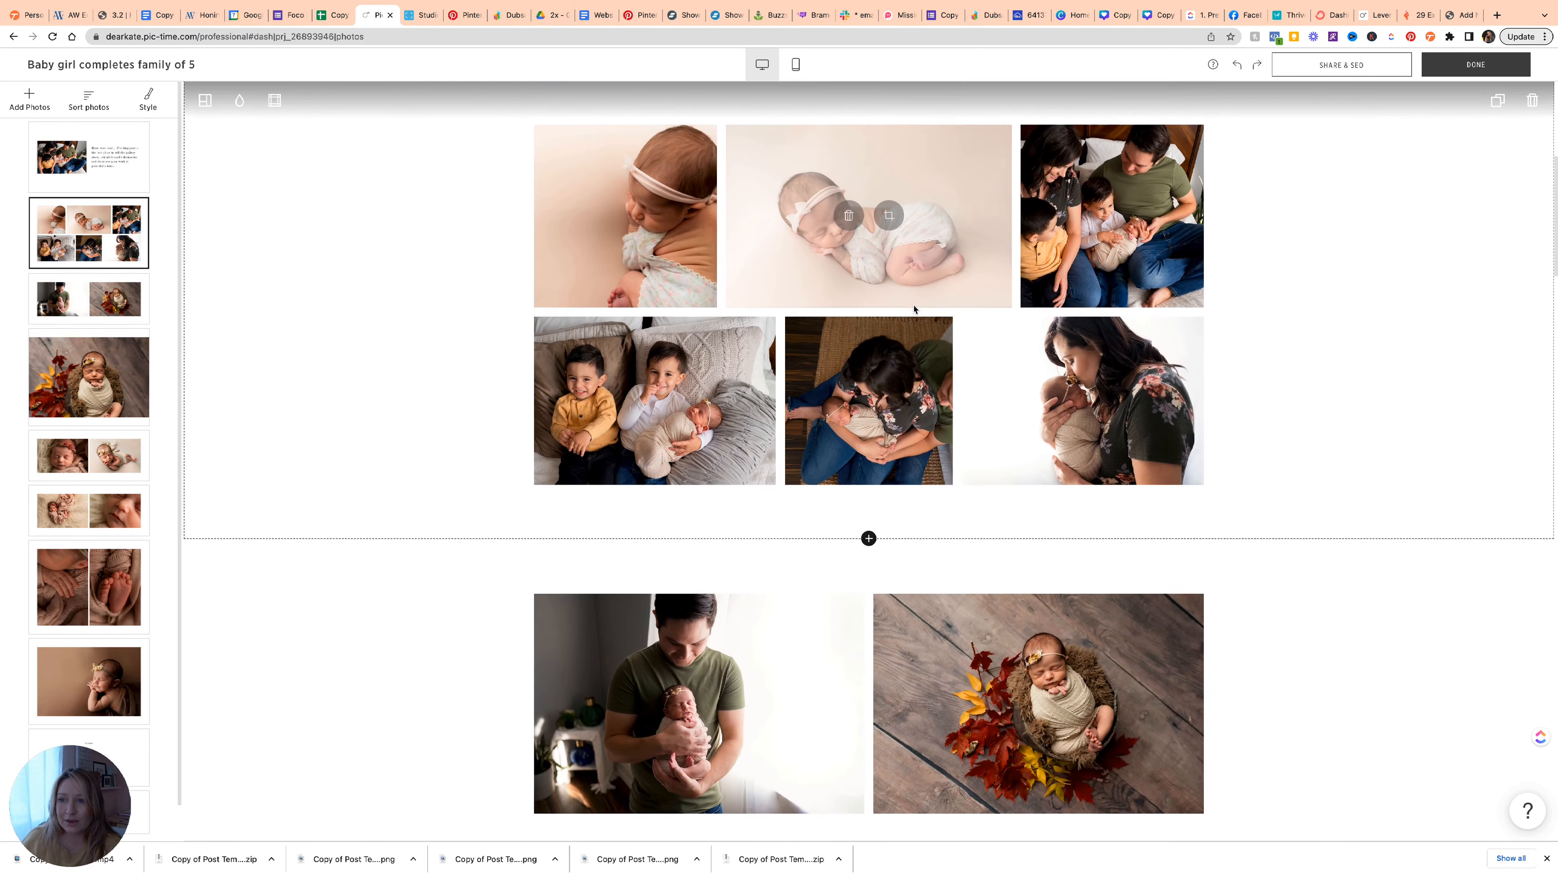
pyautogui.scroll(2, 932, 309)
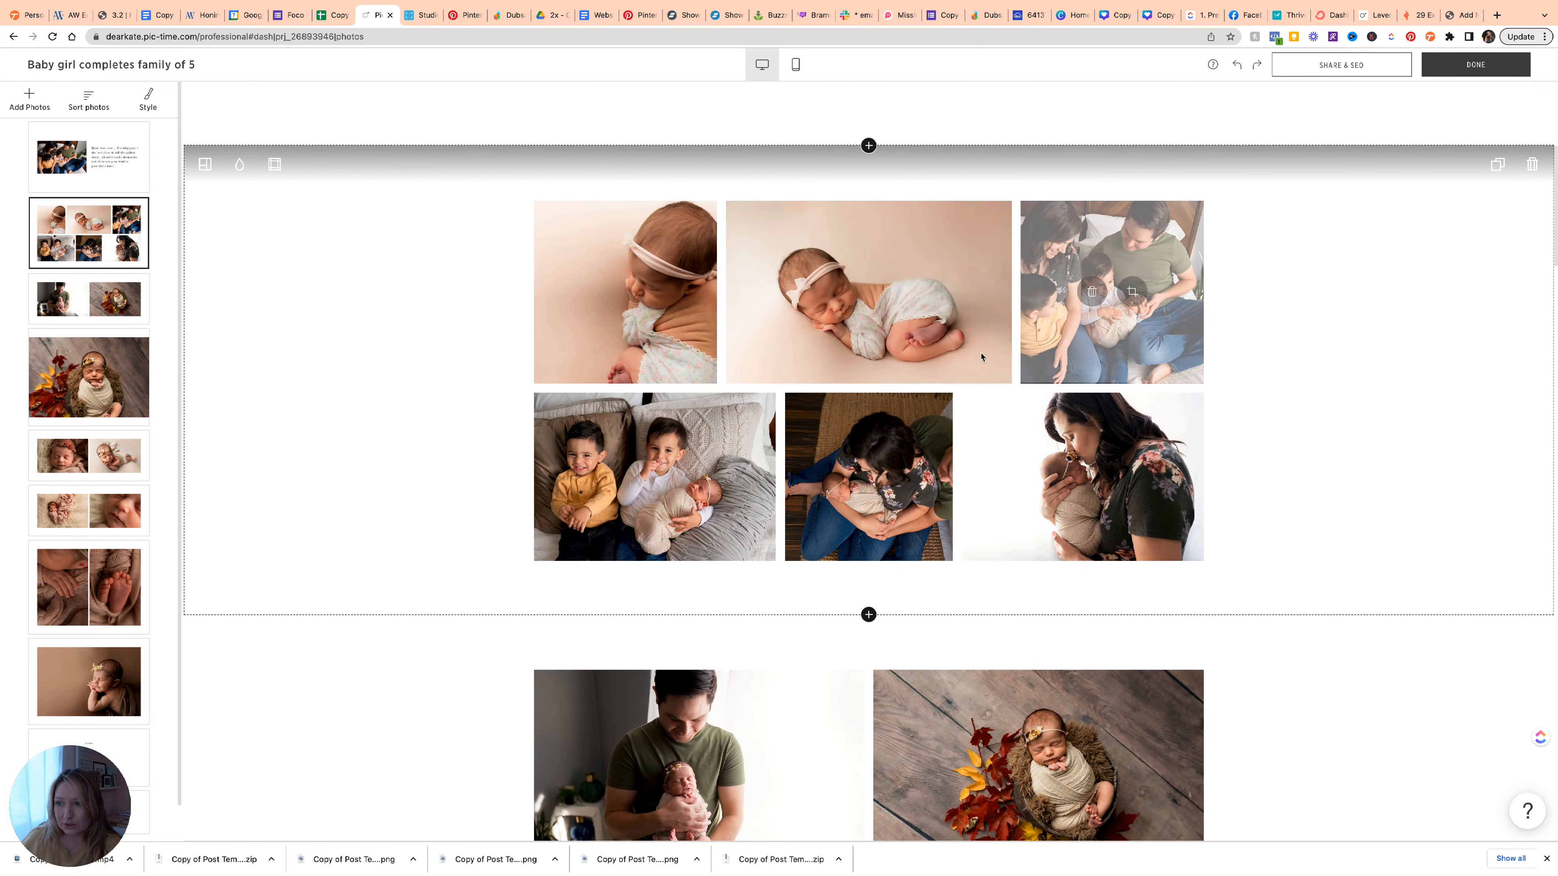
pyautogui.scroll(-2, 749, 602)
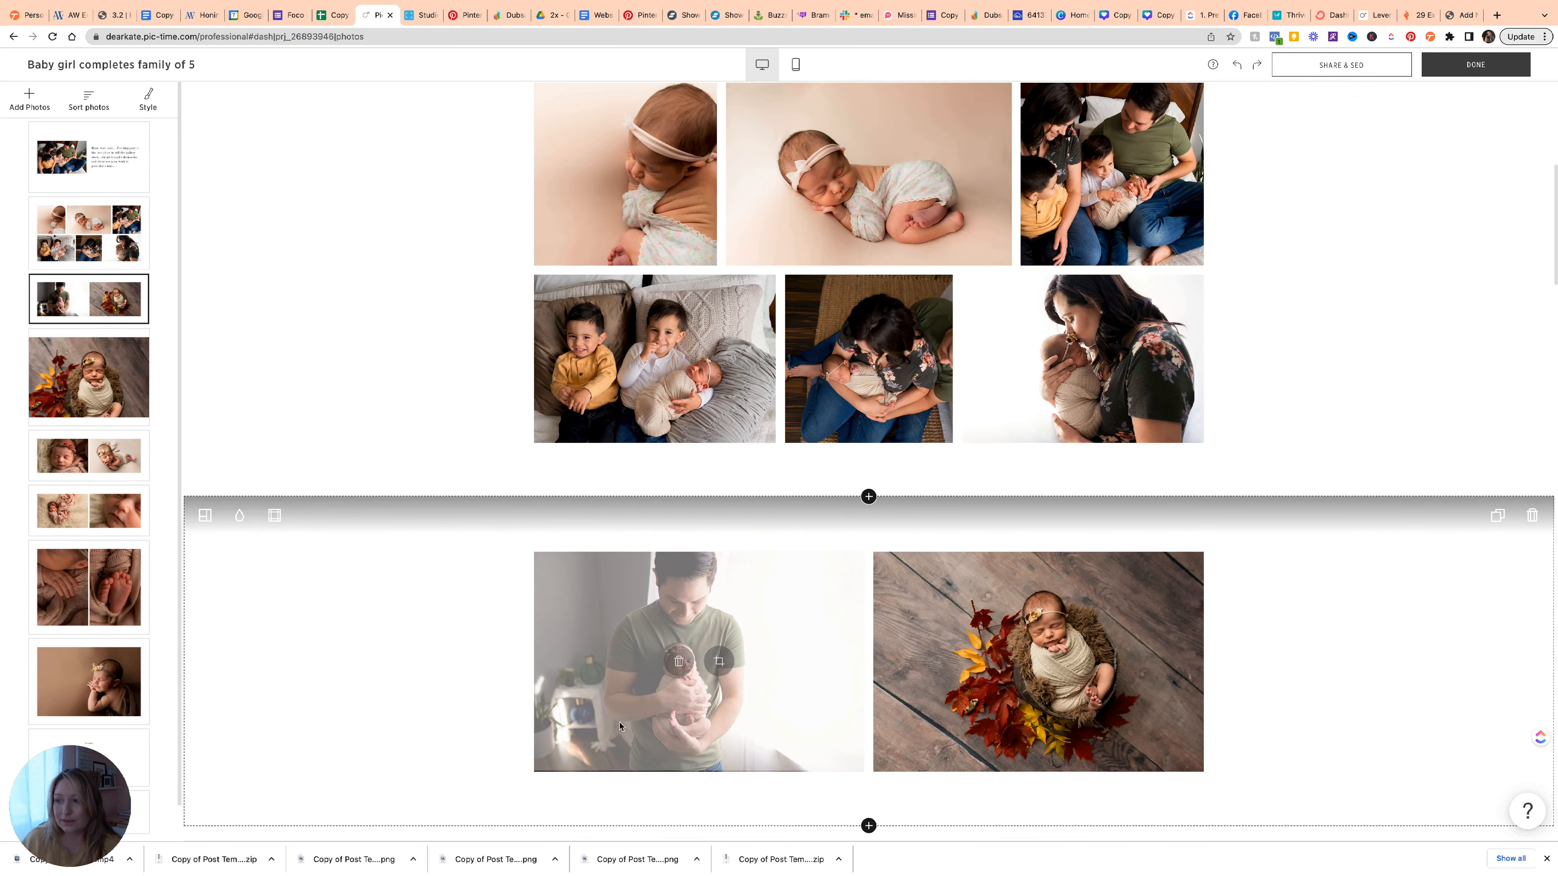
pyautogui.moveTo(682, 737); pyautogui.dragTo(817, 244)
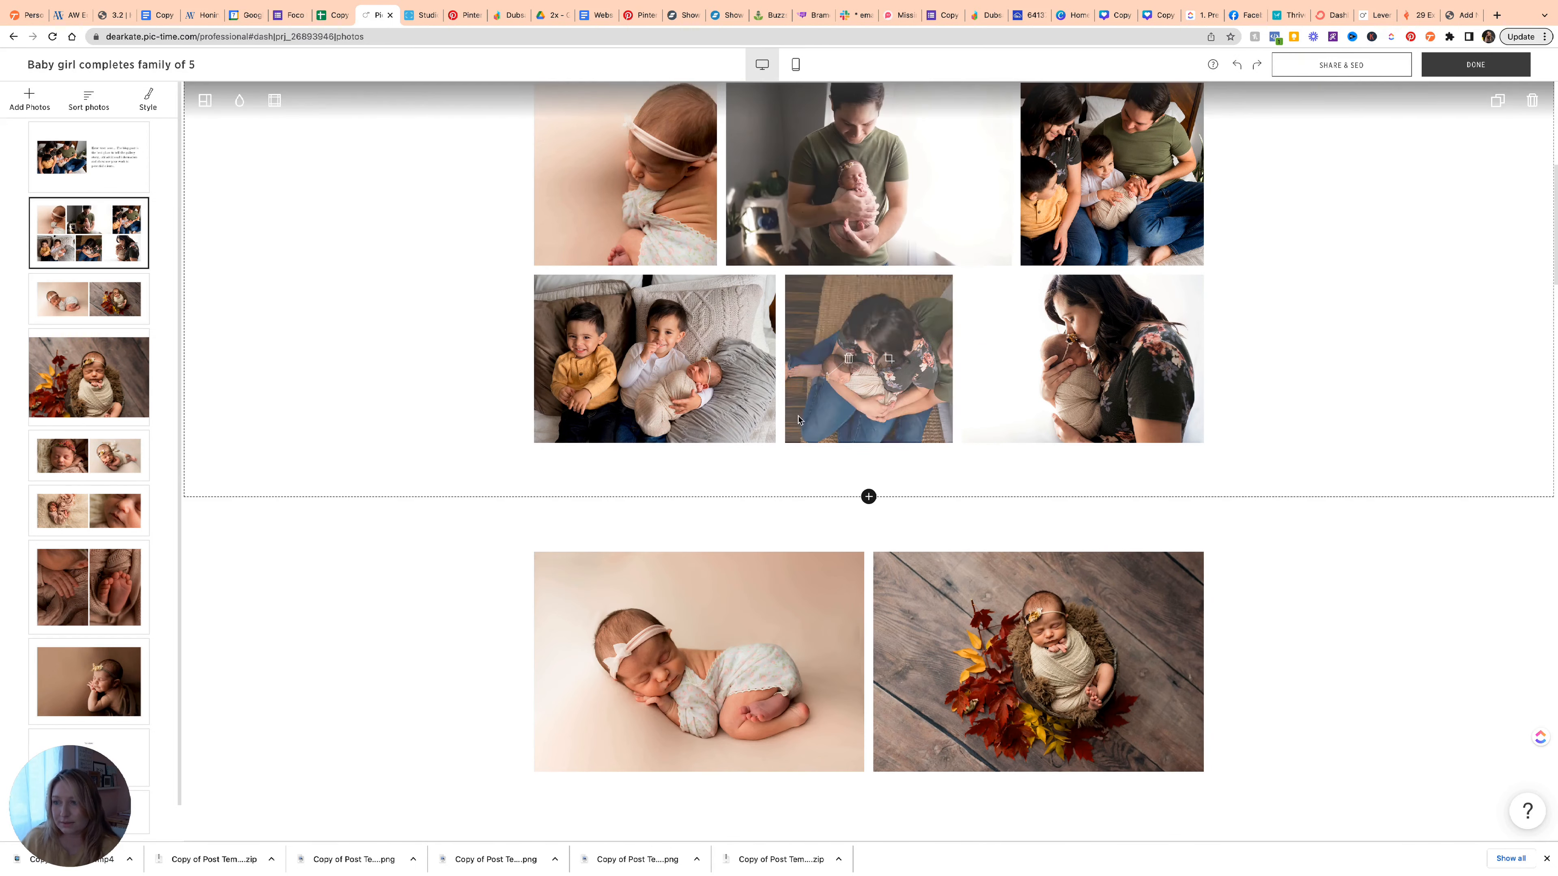
# Drag the headband baby close-up from first to last position in the six-photo grid.
pyautogui.scroll(-9, 870, 453)
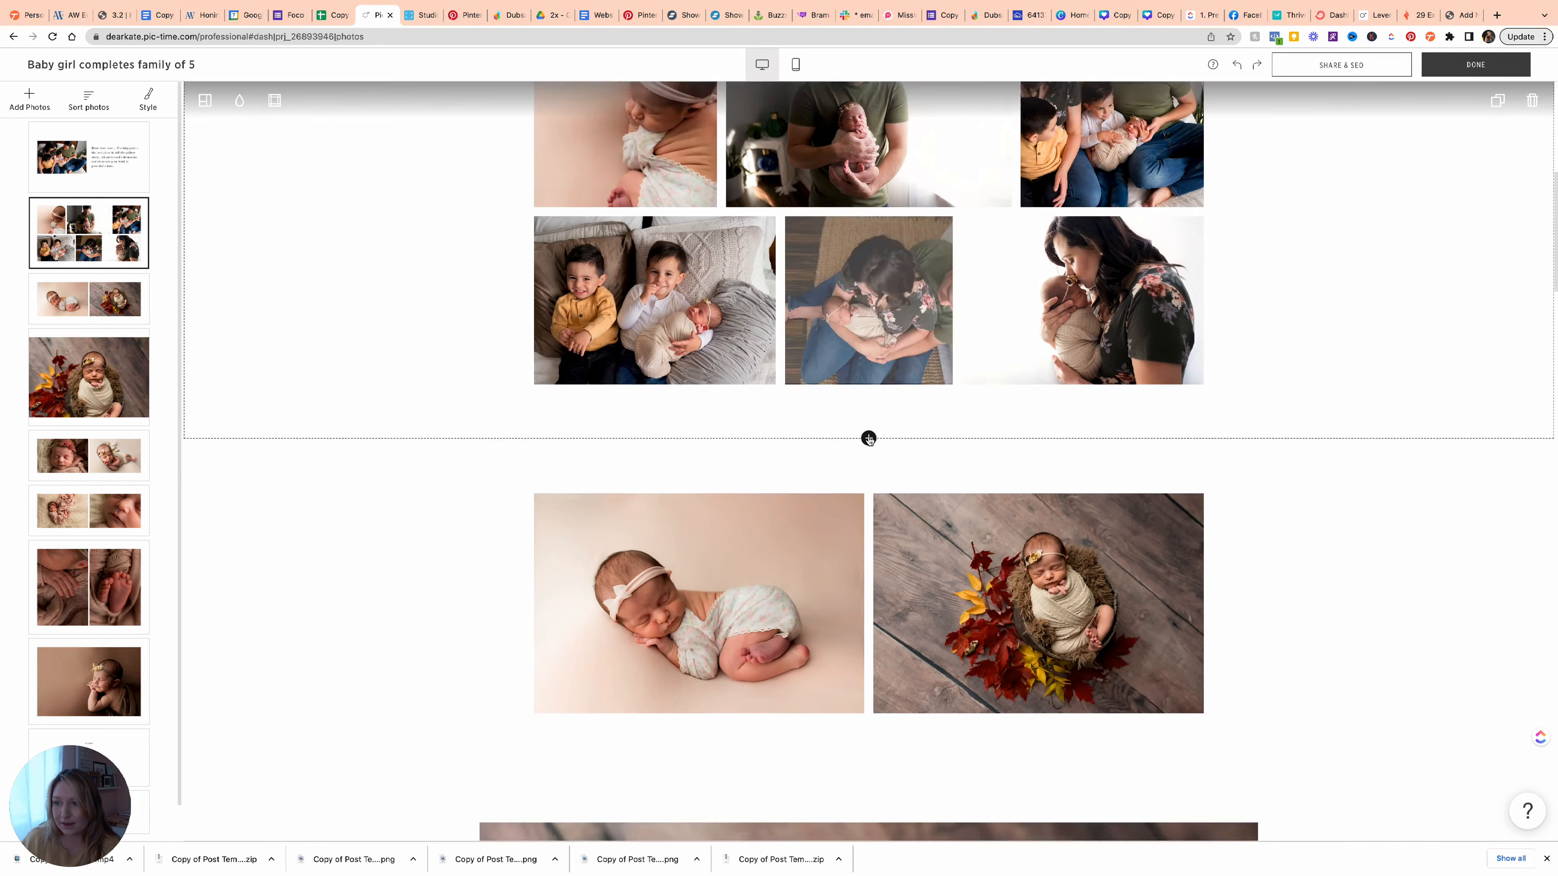
pyautogui.scroll(9, 870, 452)
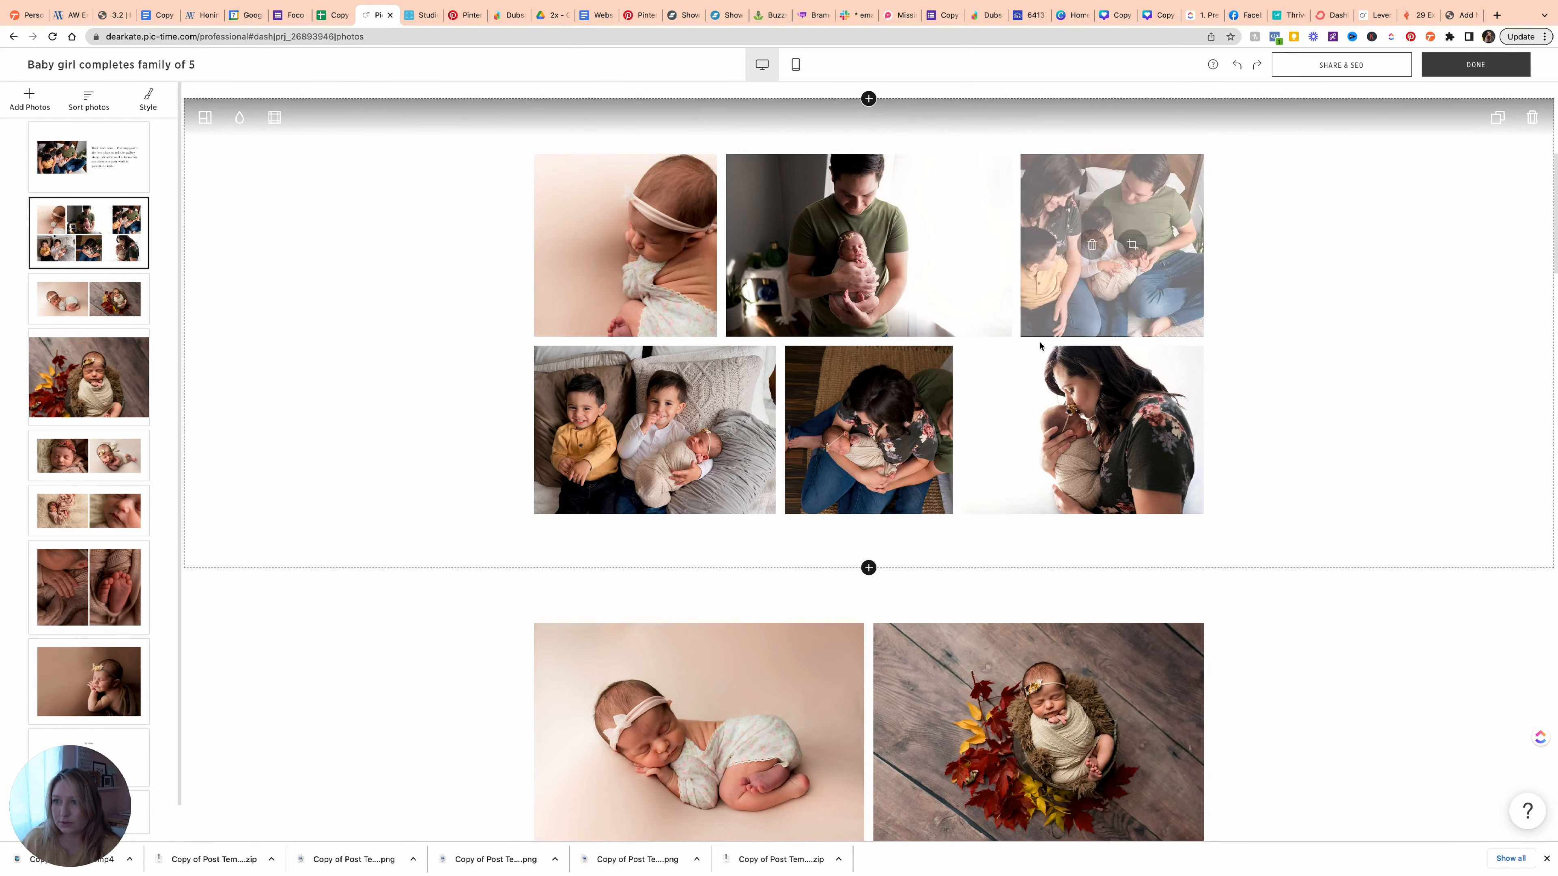
pyautogui.click(205, 117)
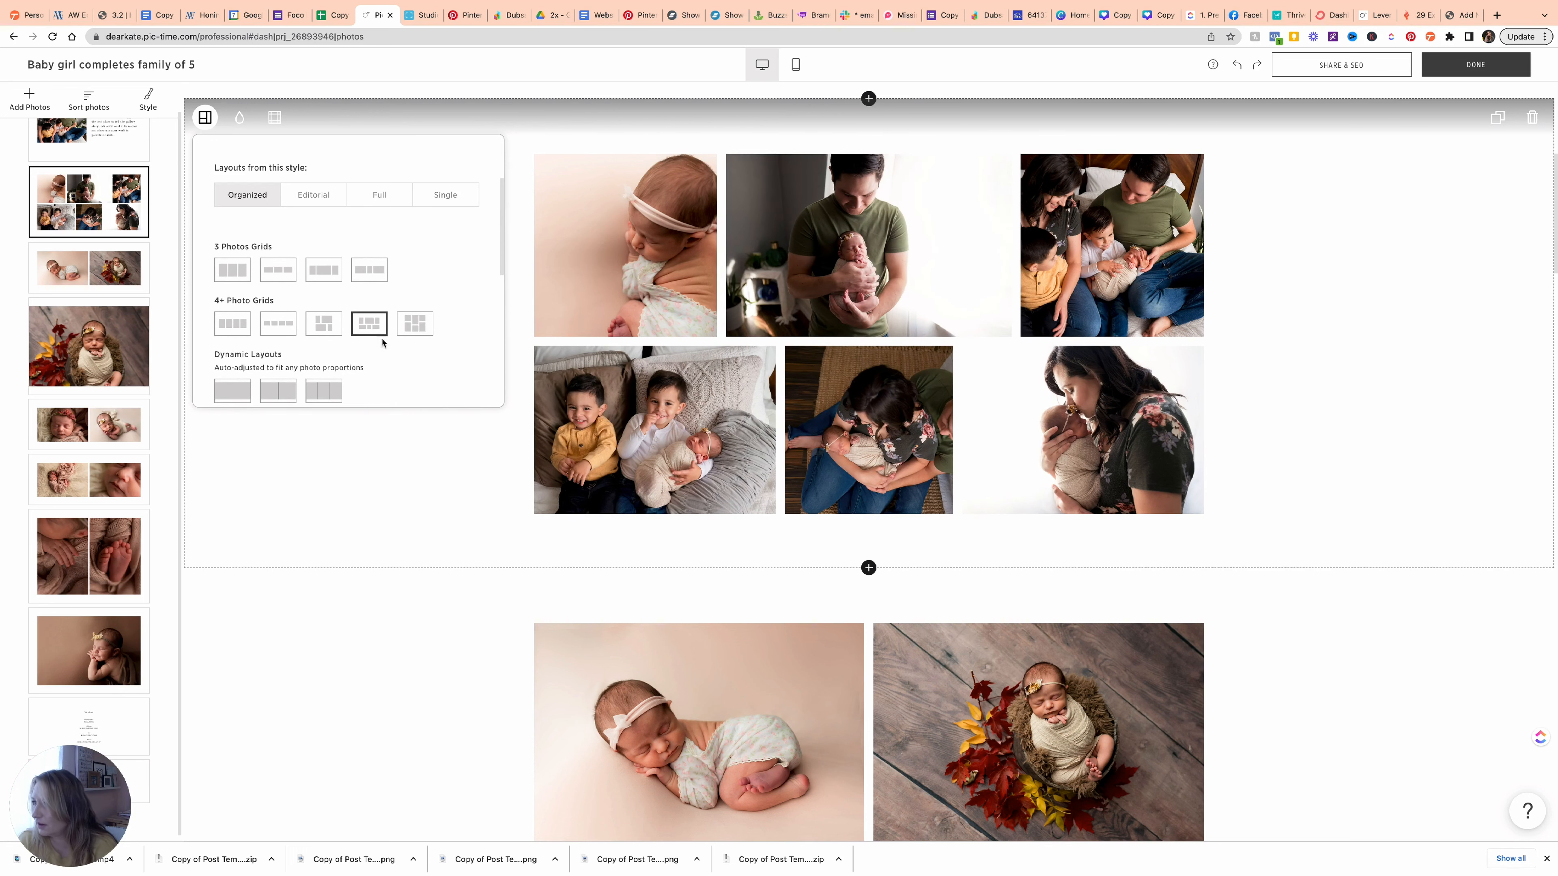
pyautogui.moveTo(600, 247); pyautogui.dragTo(461, 187)
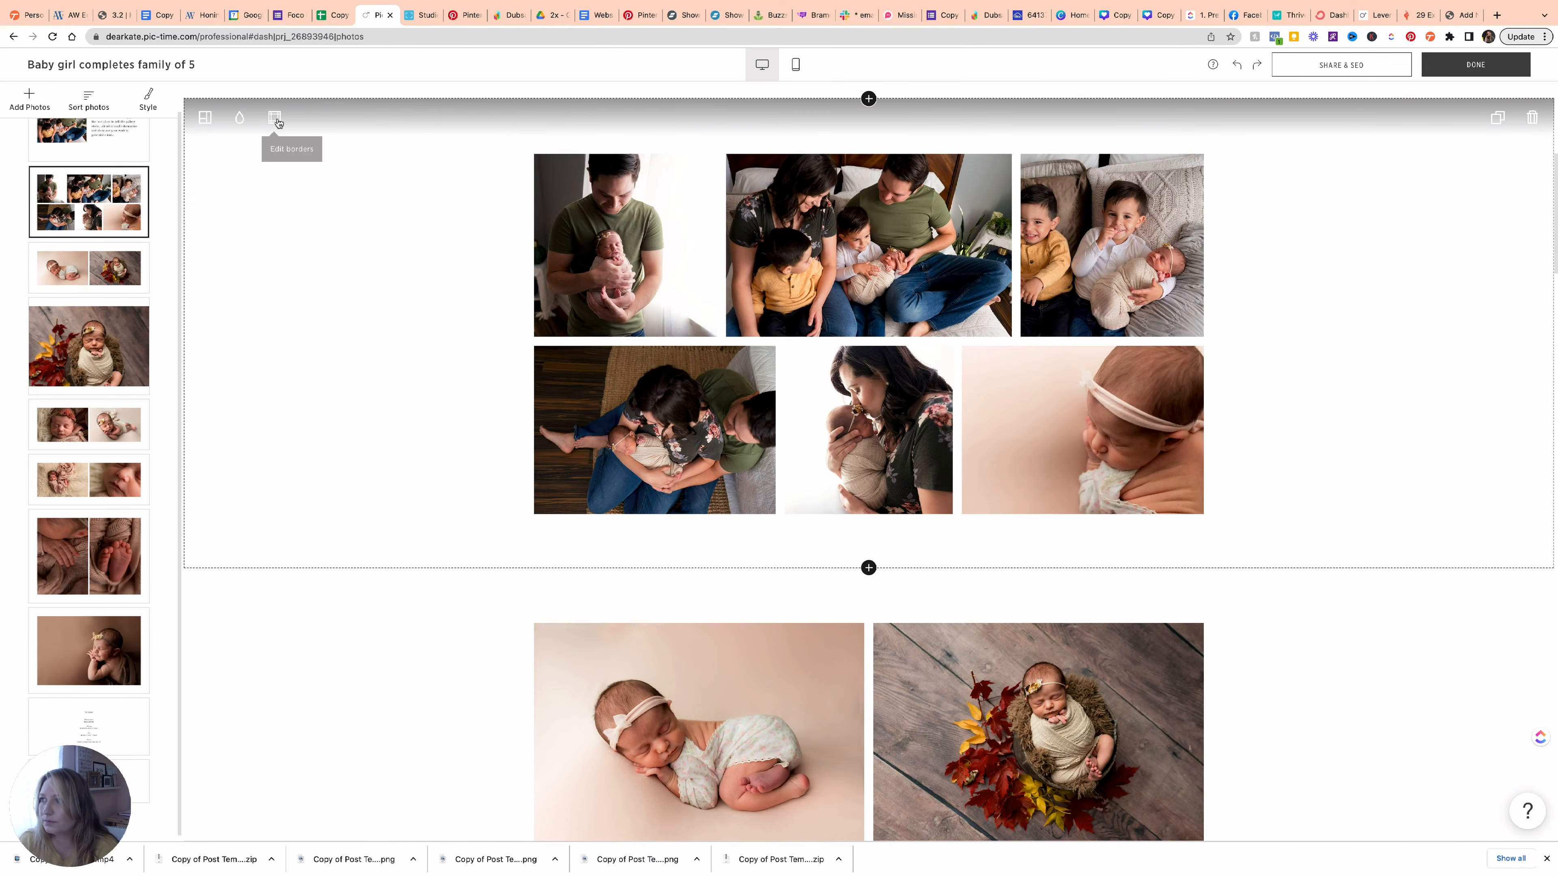
# Add a 1 Photo Grid block below the grid and move the headband close-up into it.
pyautogui.click(868, 567)
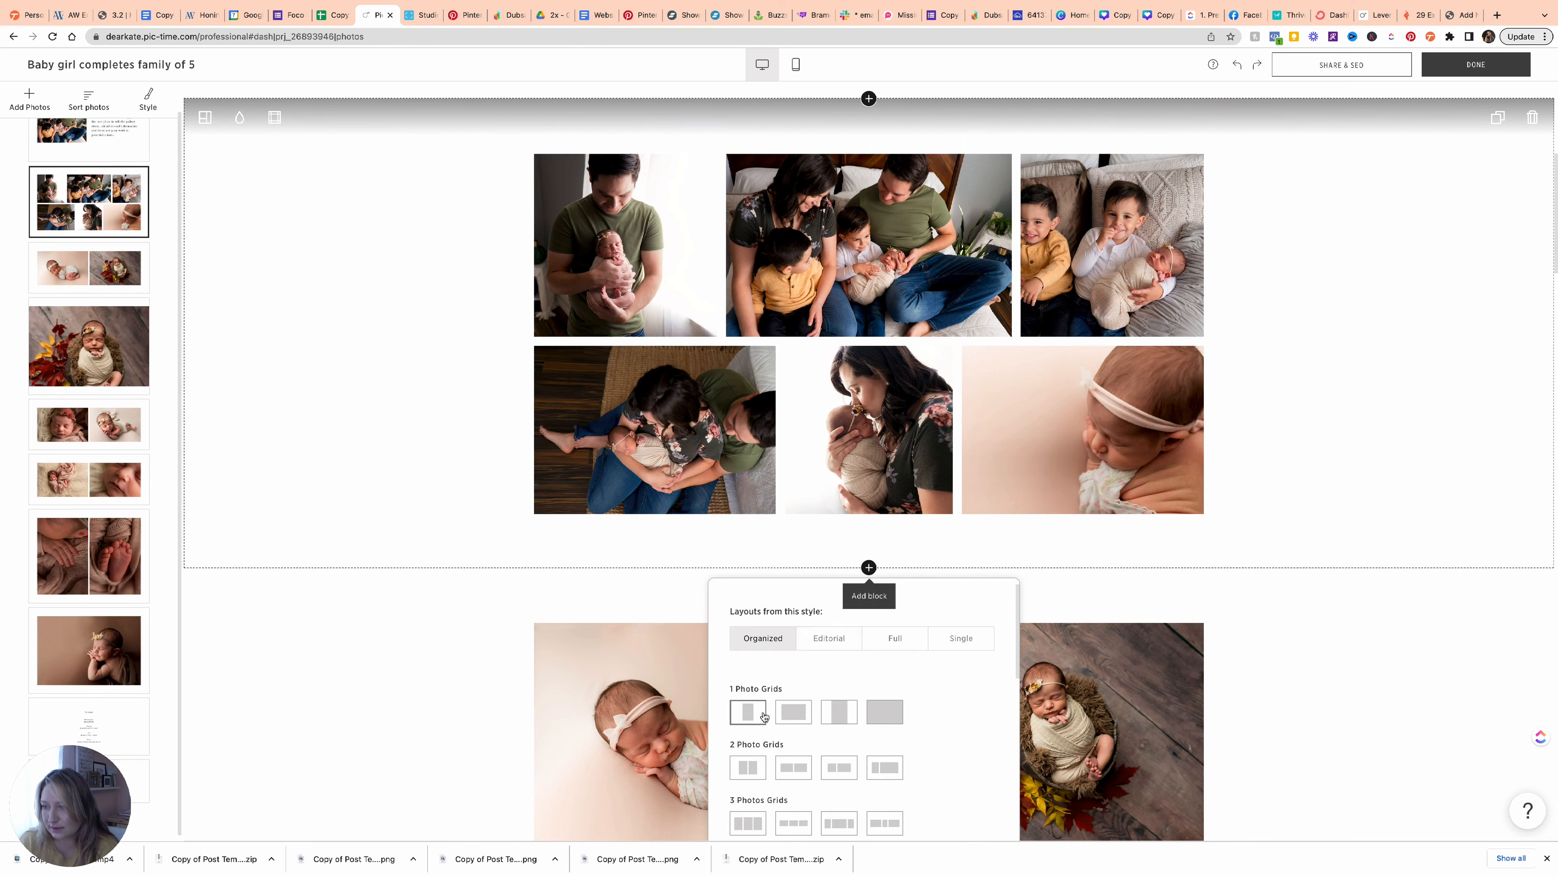
pyautogui.click(793, 745)
pyautogui.moveTo(1059, 439); pyautogui.dragTo(695, 738)
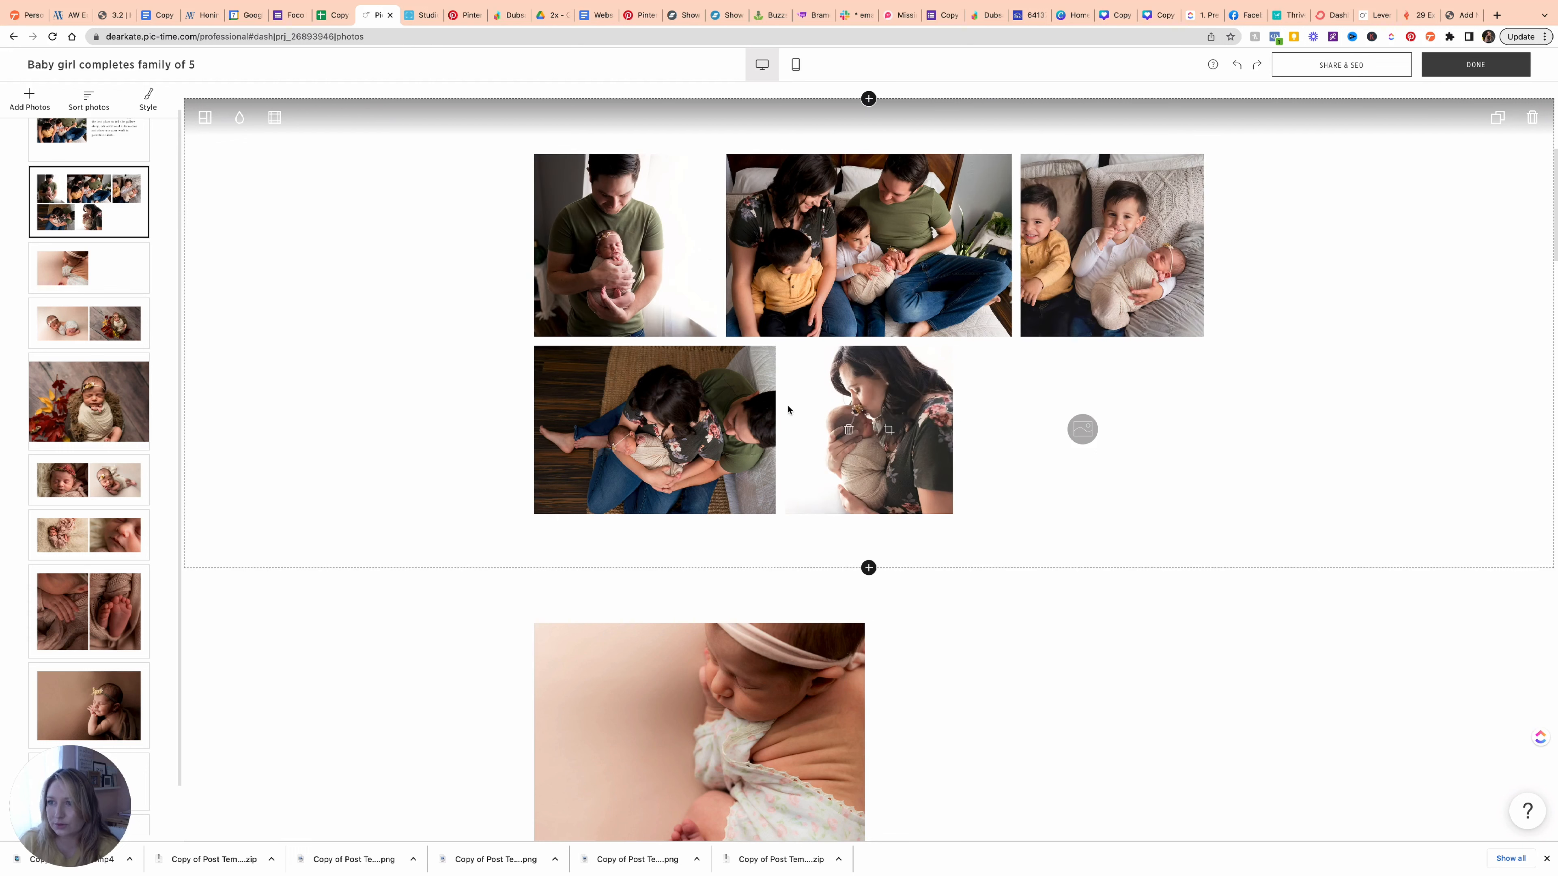
# Add an empty 3 Photos Grid block beneath the grid.
pyautogui.click(206, 118)
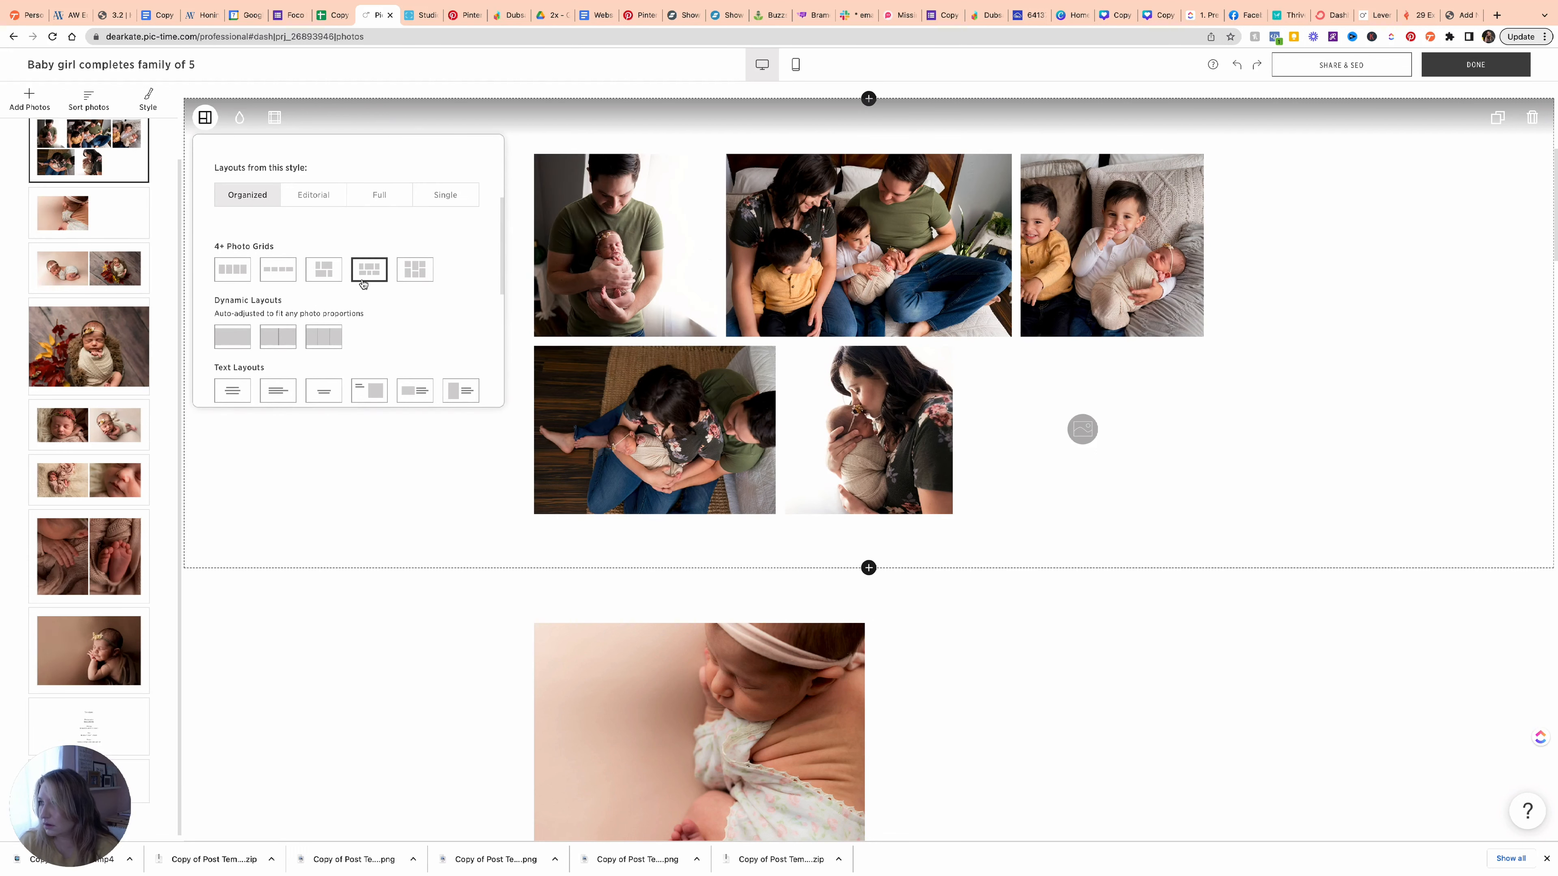
pyautogui.scroll(3, 276, 289)
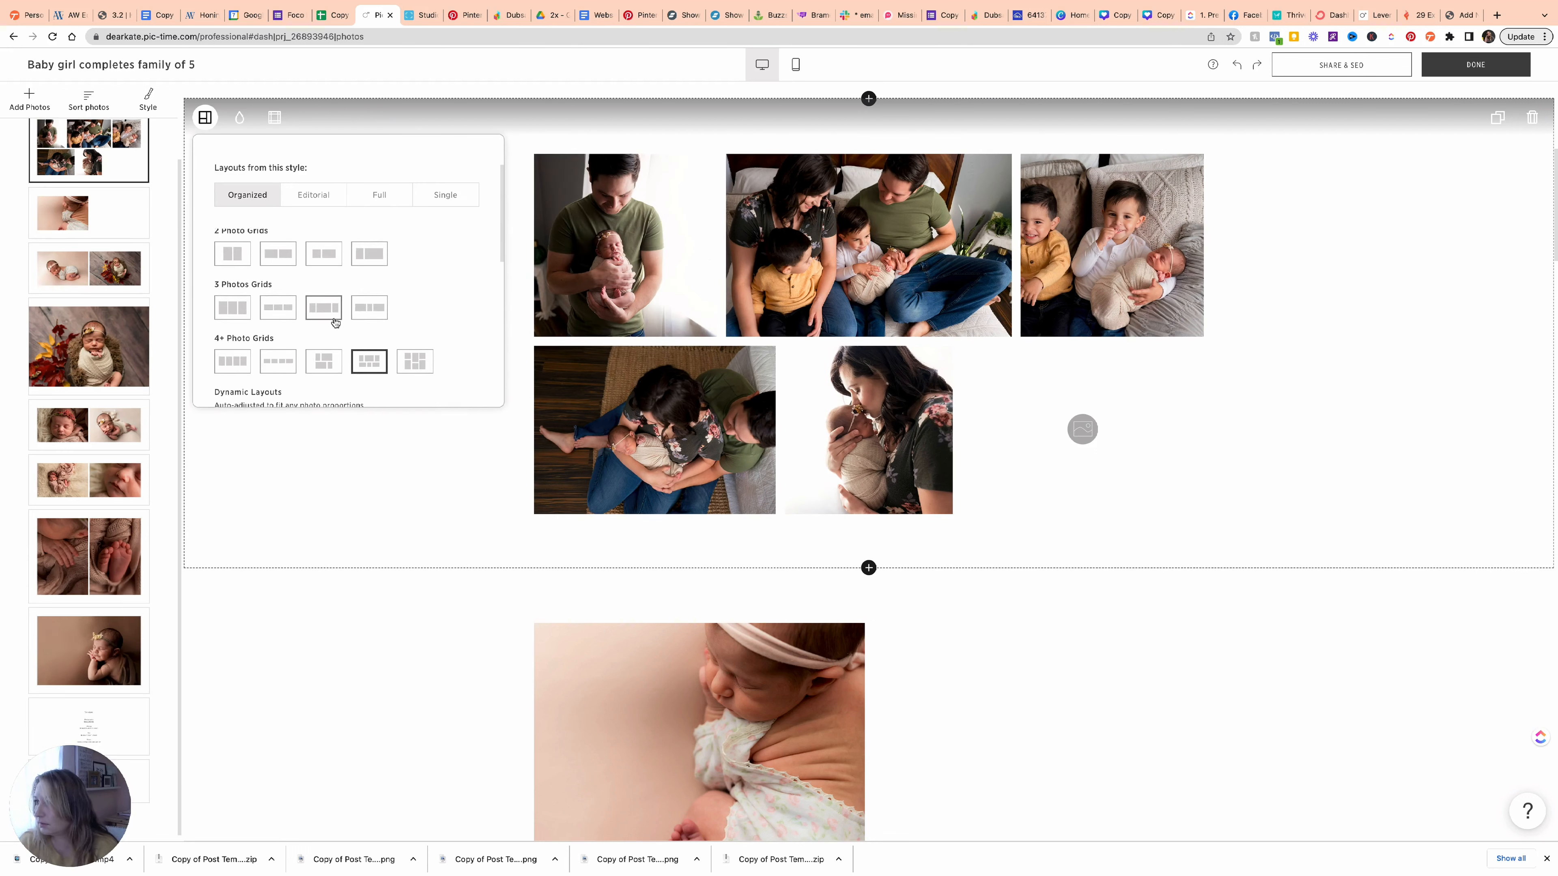
pyautogui.click(868, 567)
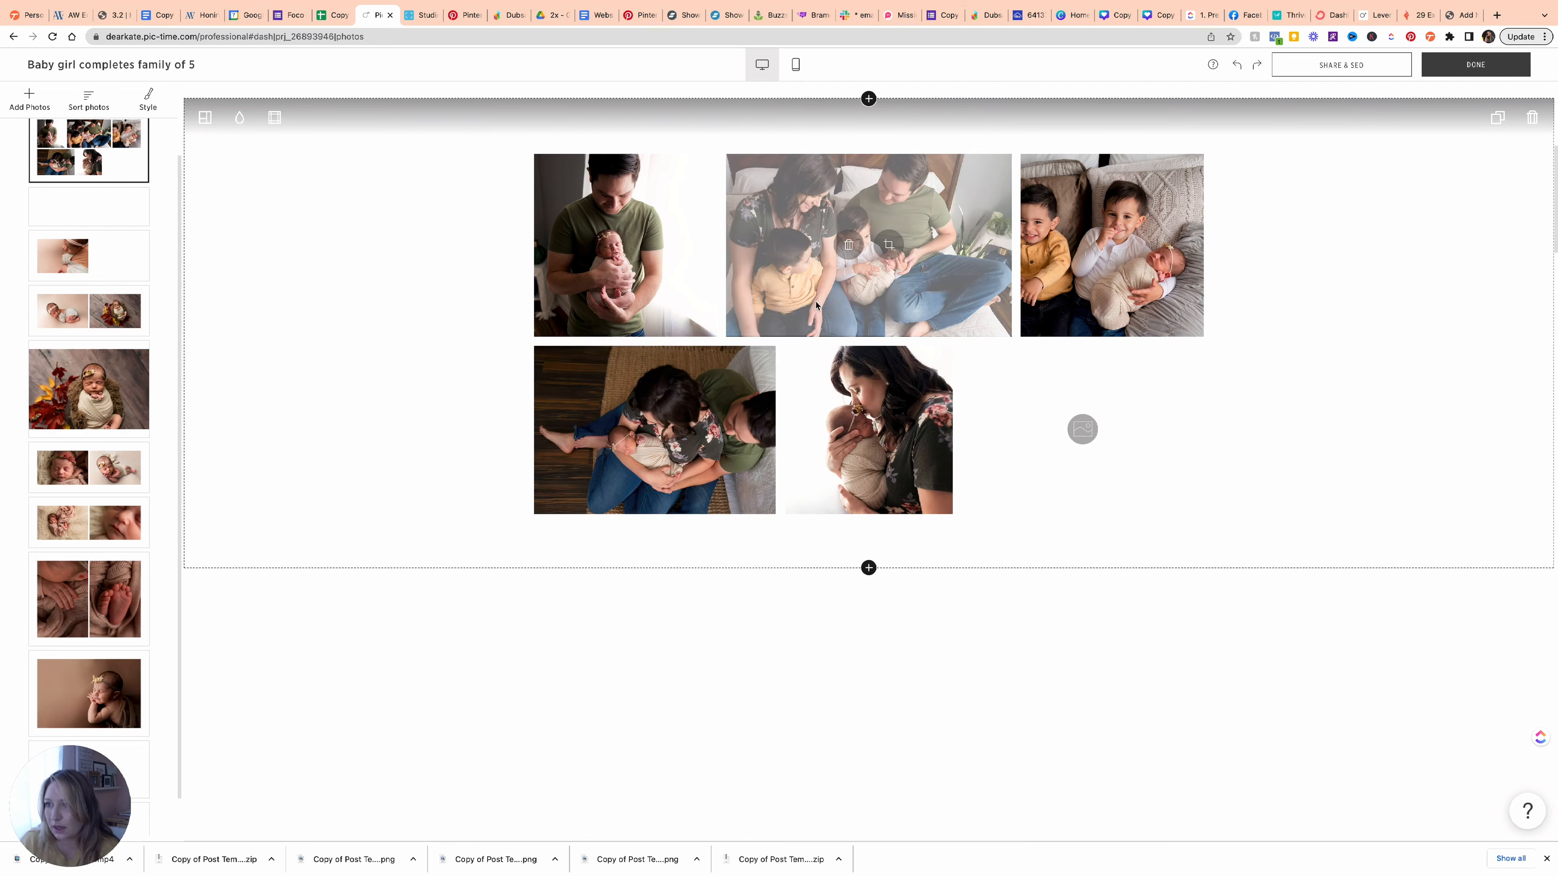
# Move the two-boys, family and overhead family photos into the lower three-photo block.
pyautogui.moveTo(823, 299); pyautogui.dragTo(610, 745)
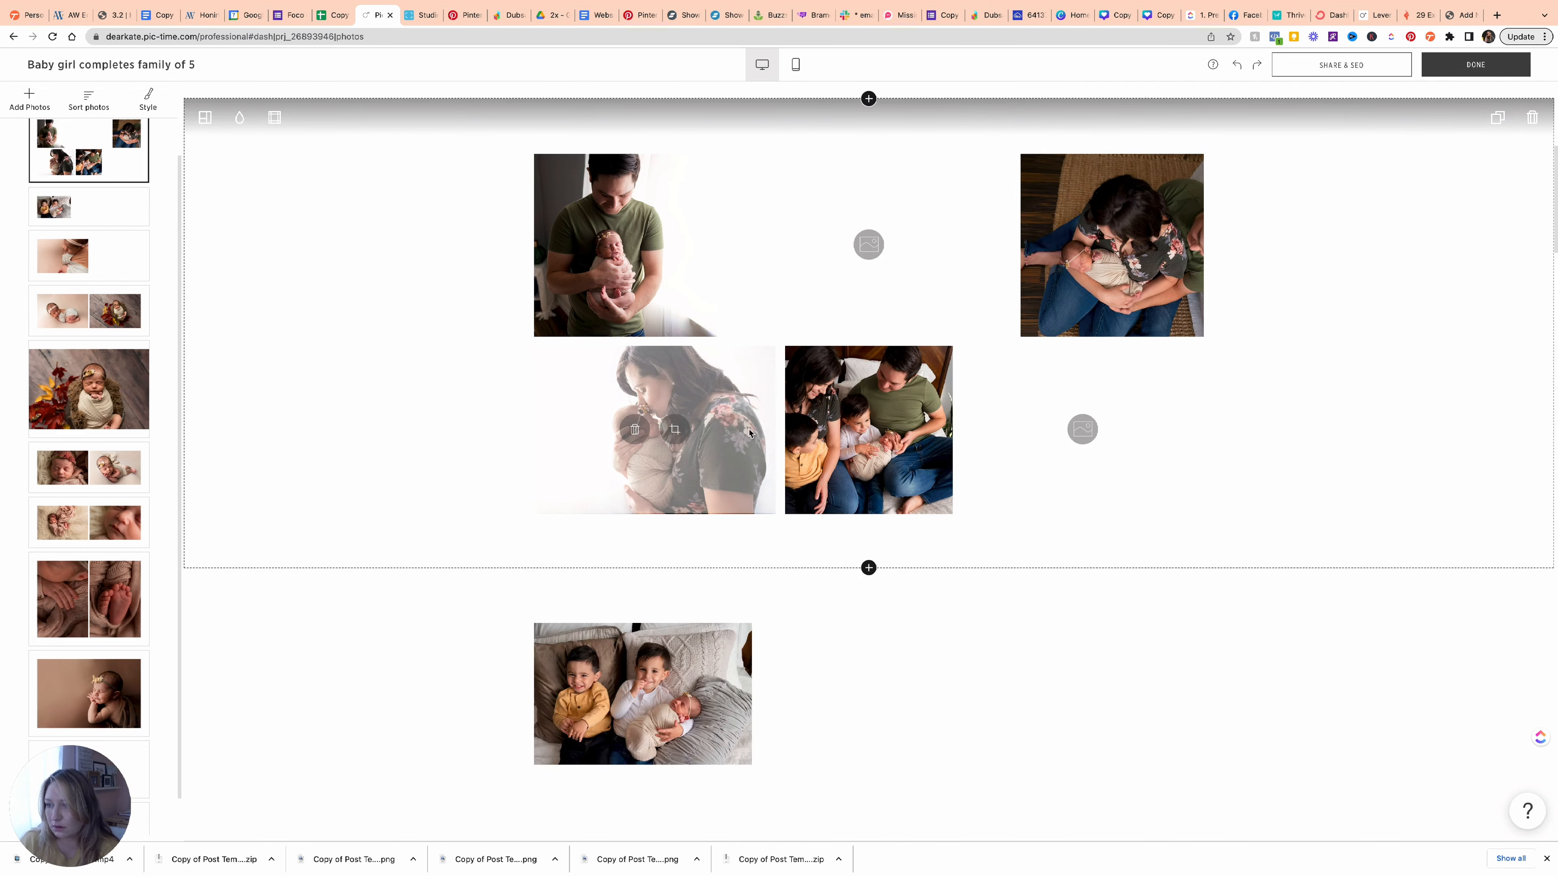
pyautogui.moveTo(865, 476); pyautogui.dragTo(865, 697)
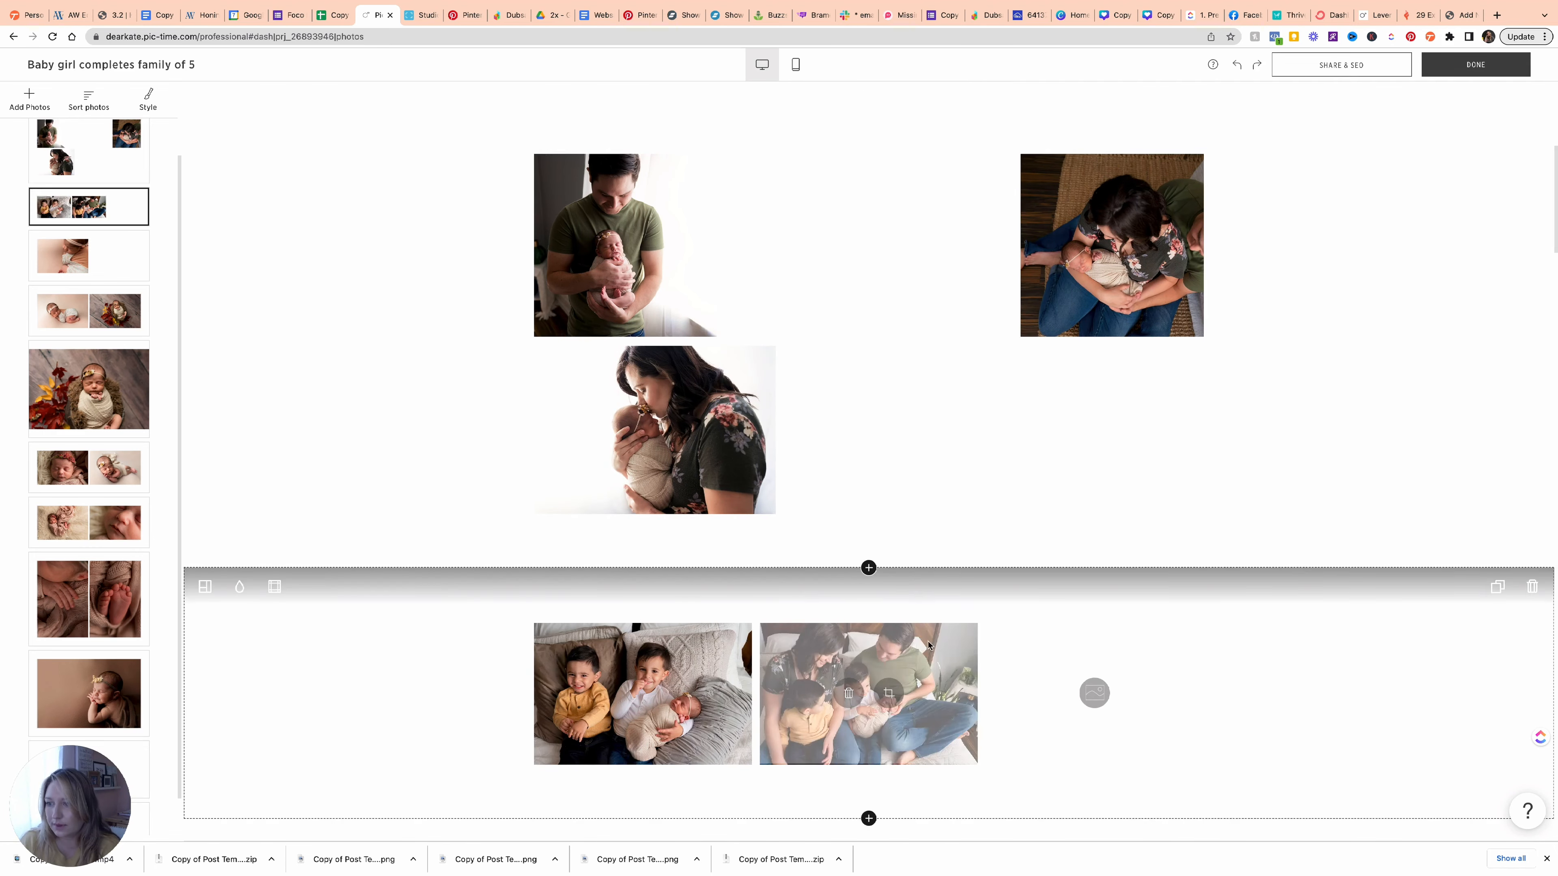
pyautogui.moveTo(1112, 245); pyautogui.dragTo(1081, 741)
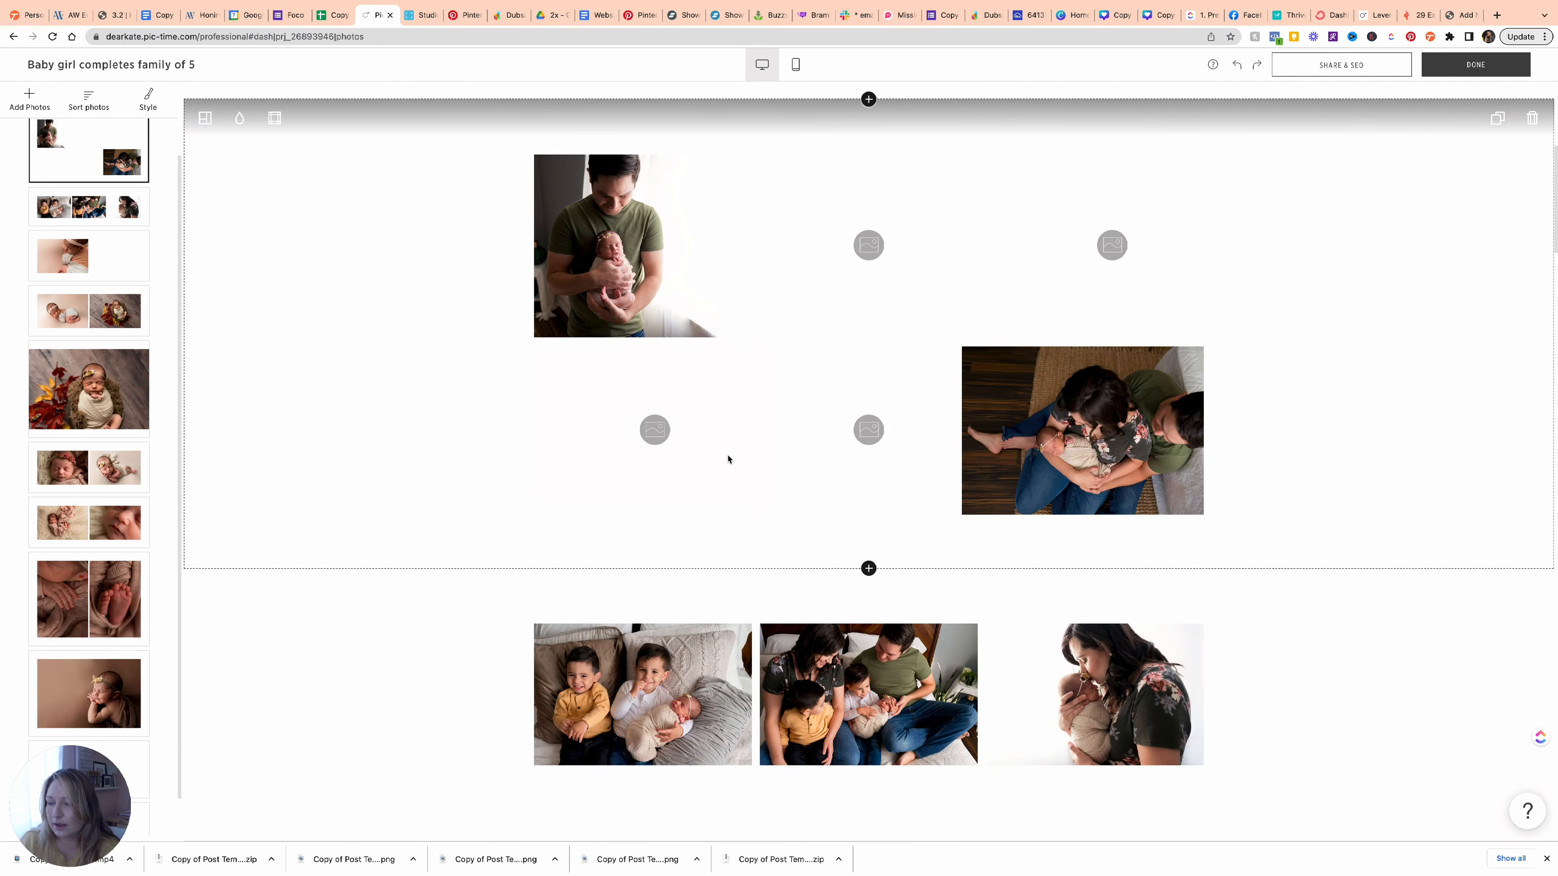
pyautogui.moveTo(1097, 563); pyautogui.dragTo(1095, 694)
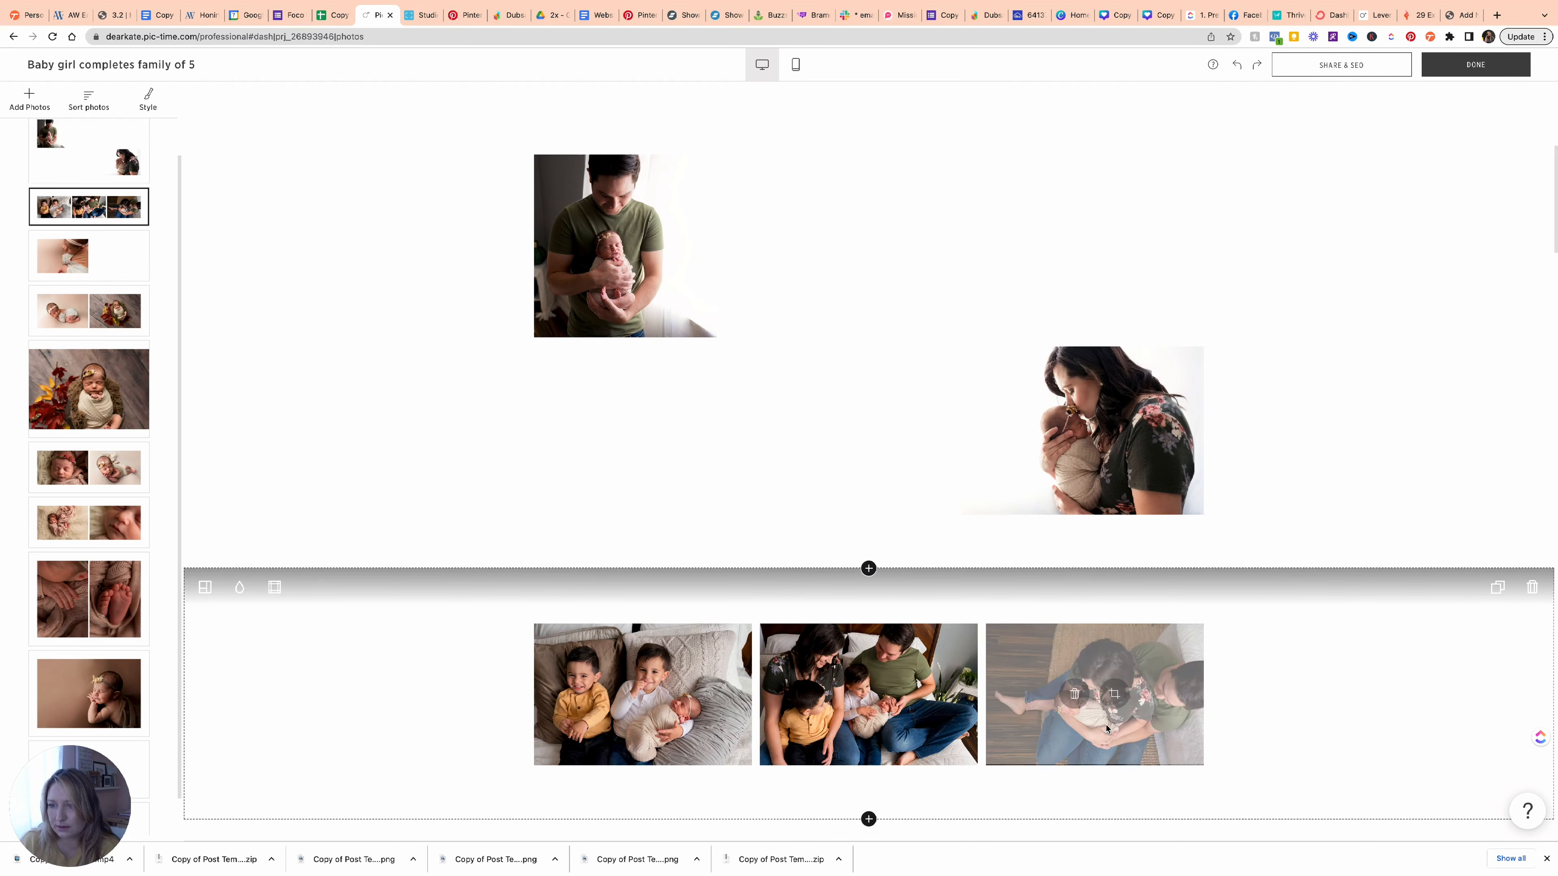
# Switch the top block to the wider second 2 Photo Grids layout.
pyautogui.click(205, 118)
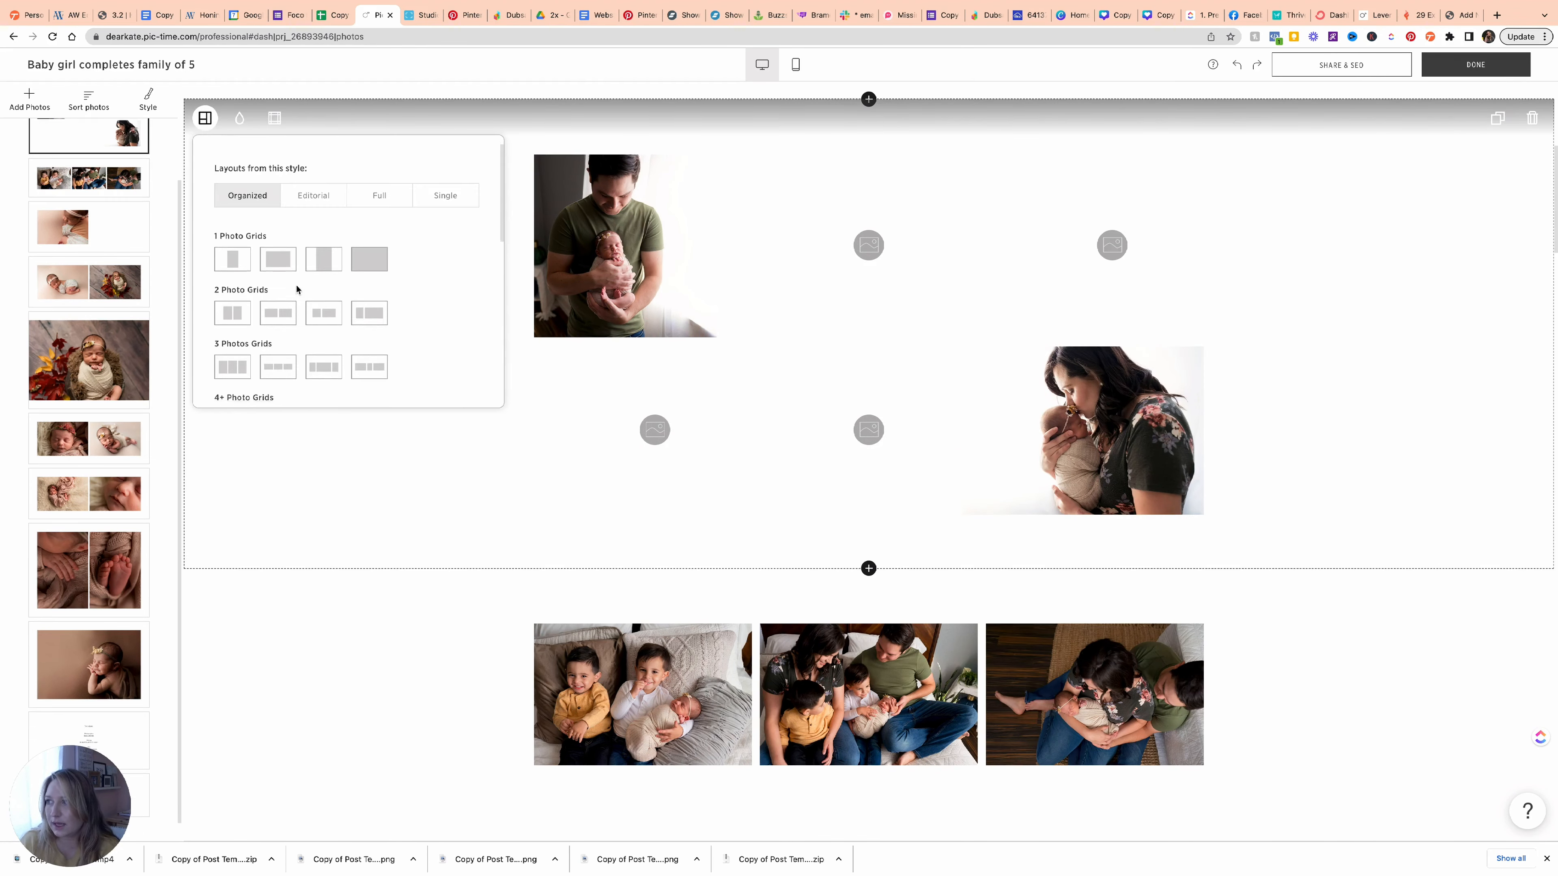
pyautogui.scroll(-3, 295, 290)
pyautogui.scroll(2, 289, 291)
pyautogui.scroll(1, 255, 381)
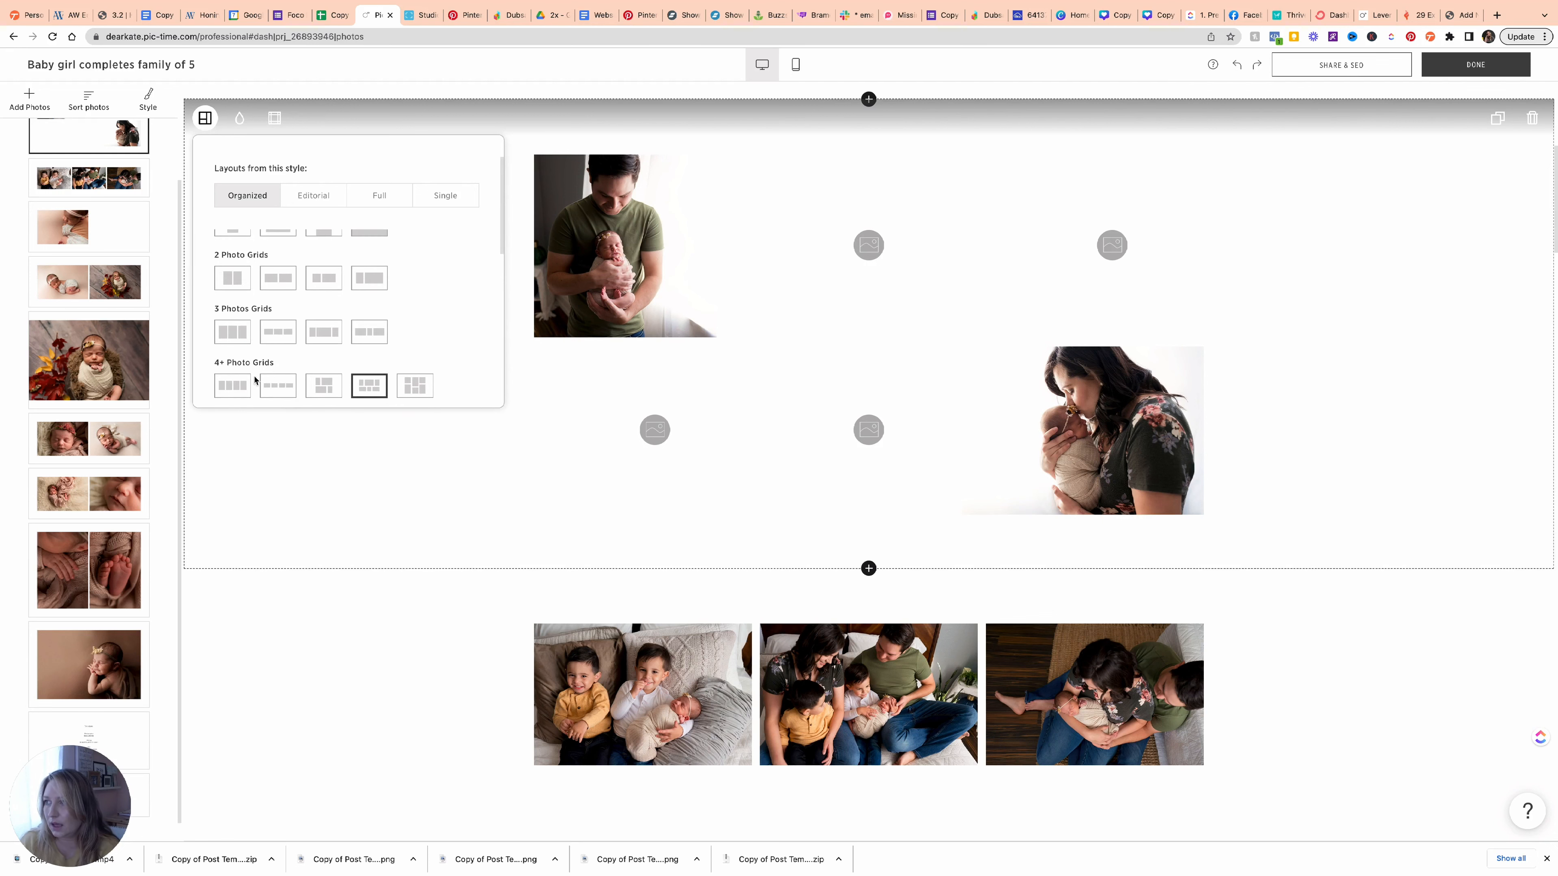
pyautogui.click(237, 280)
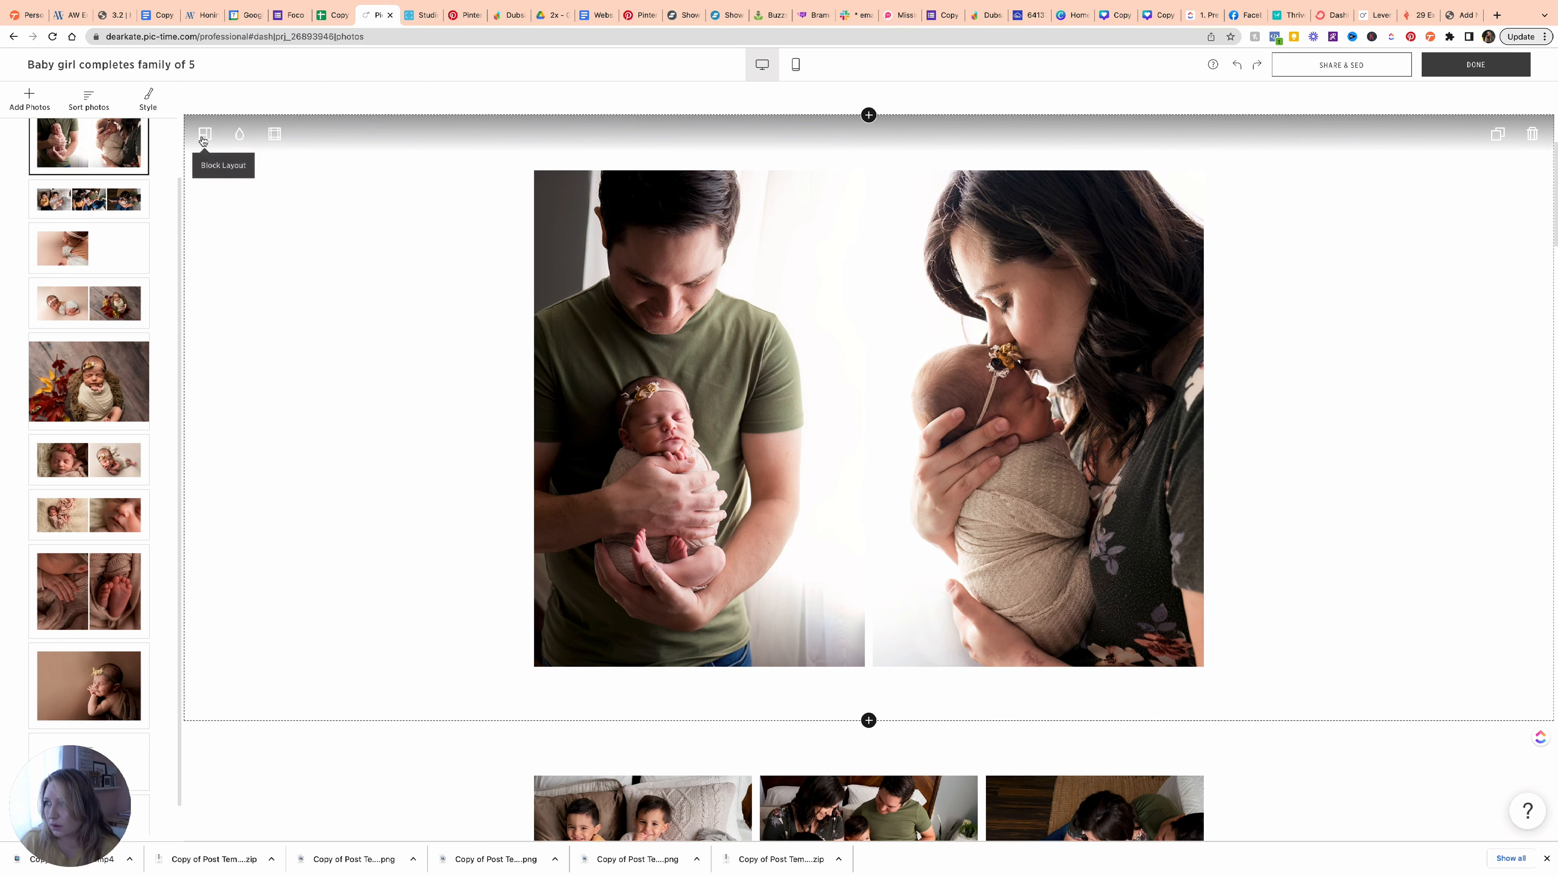
pyautogui.click(205, 133)
pyautogui.click(278, 287)
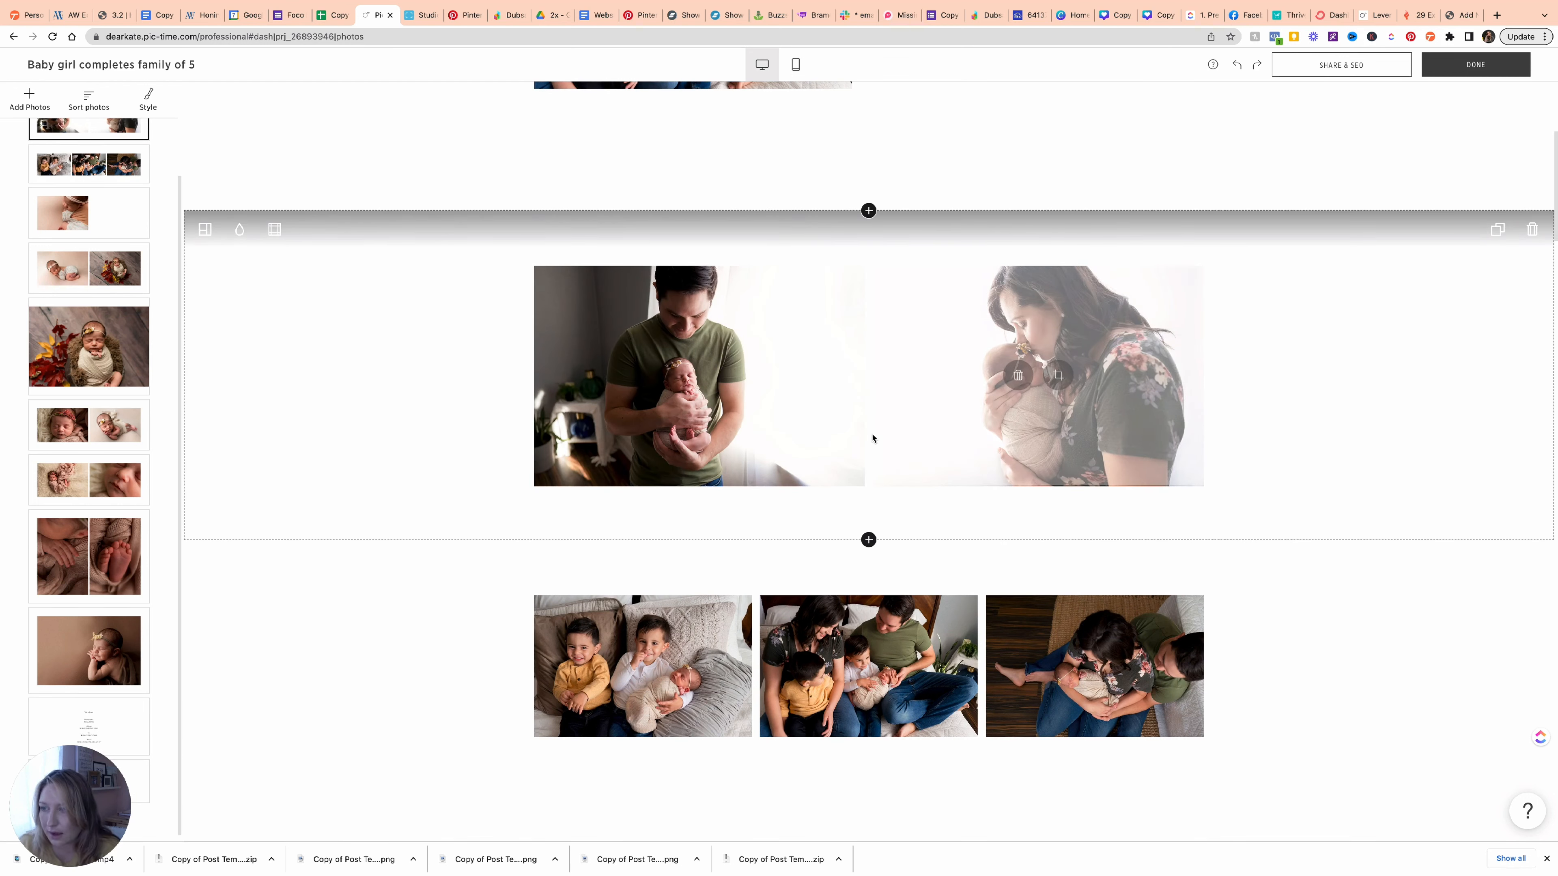
# Preview a wider photo gap in the two-photo block's border settings, then close them.
pyautogui.click(204, 229)
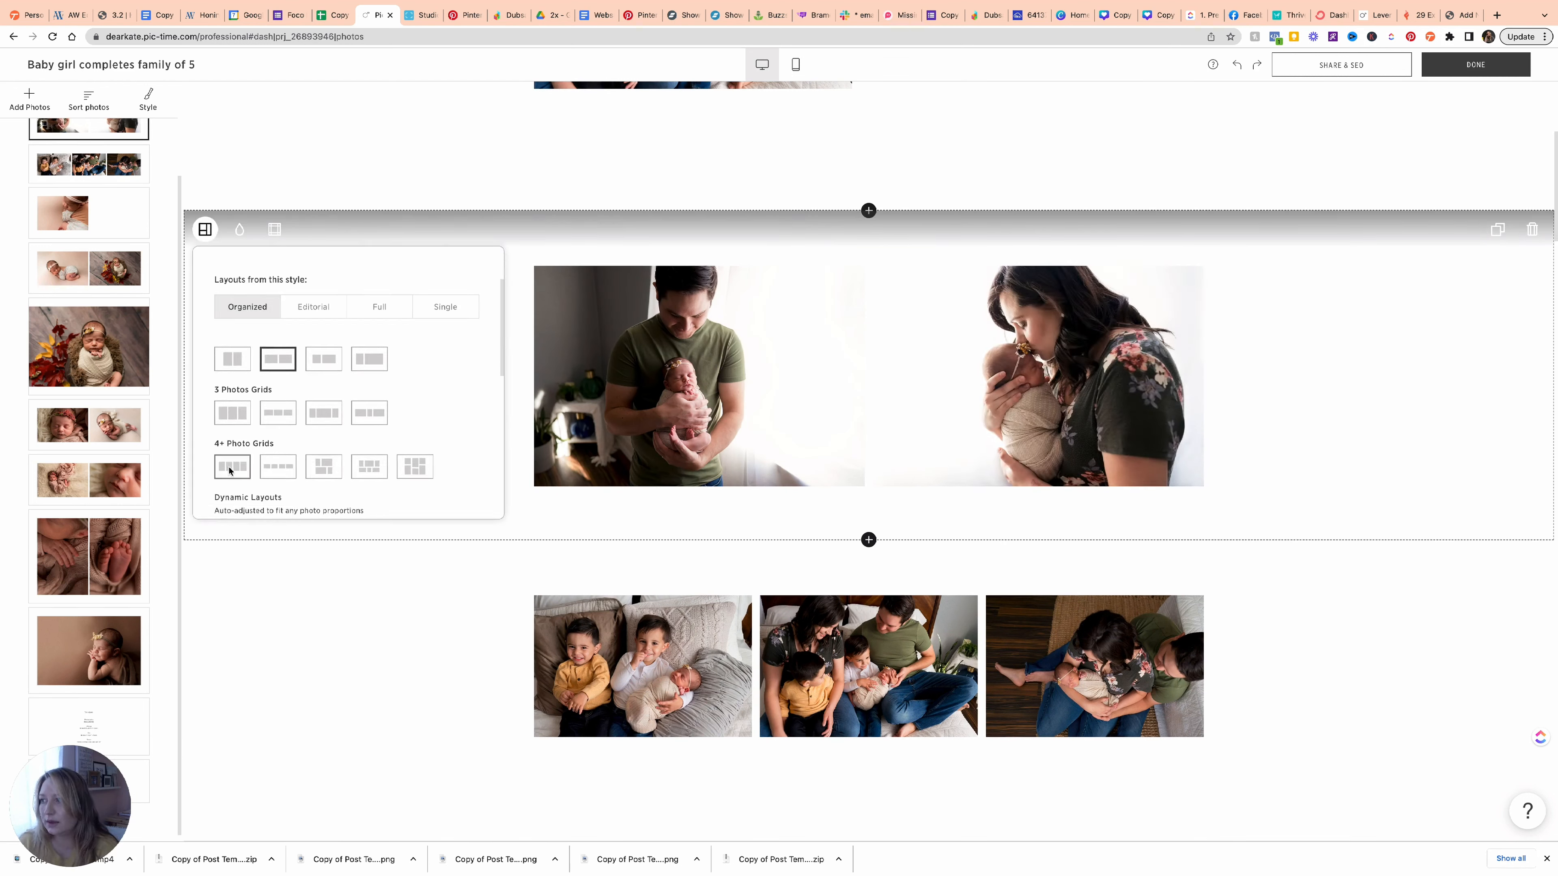
pyautogui.scroll(-3, 229, 470)
pyautogui.click(274, 229)
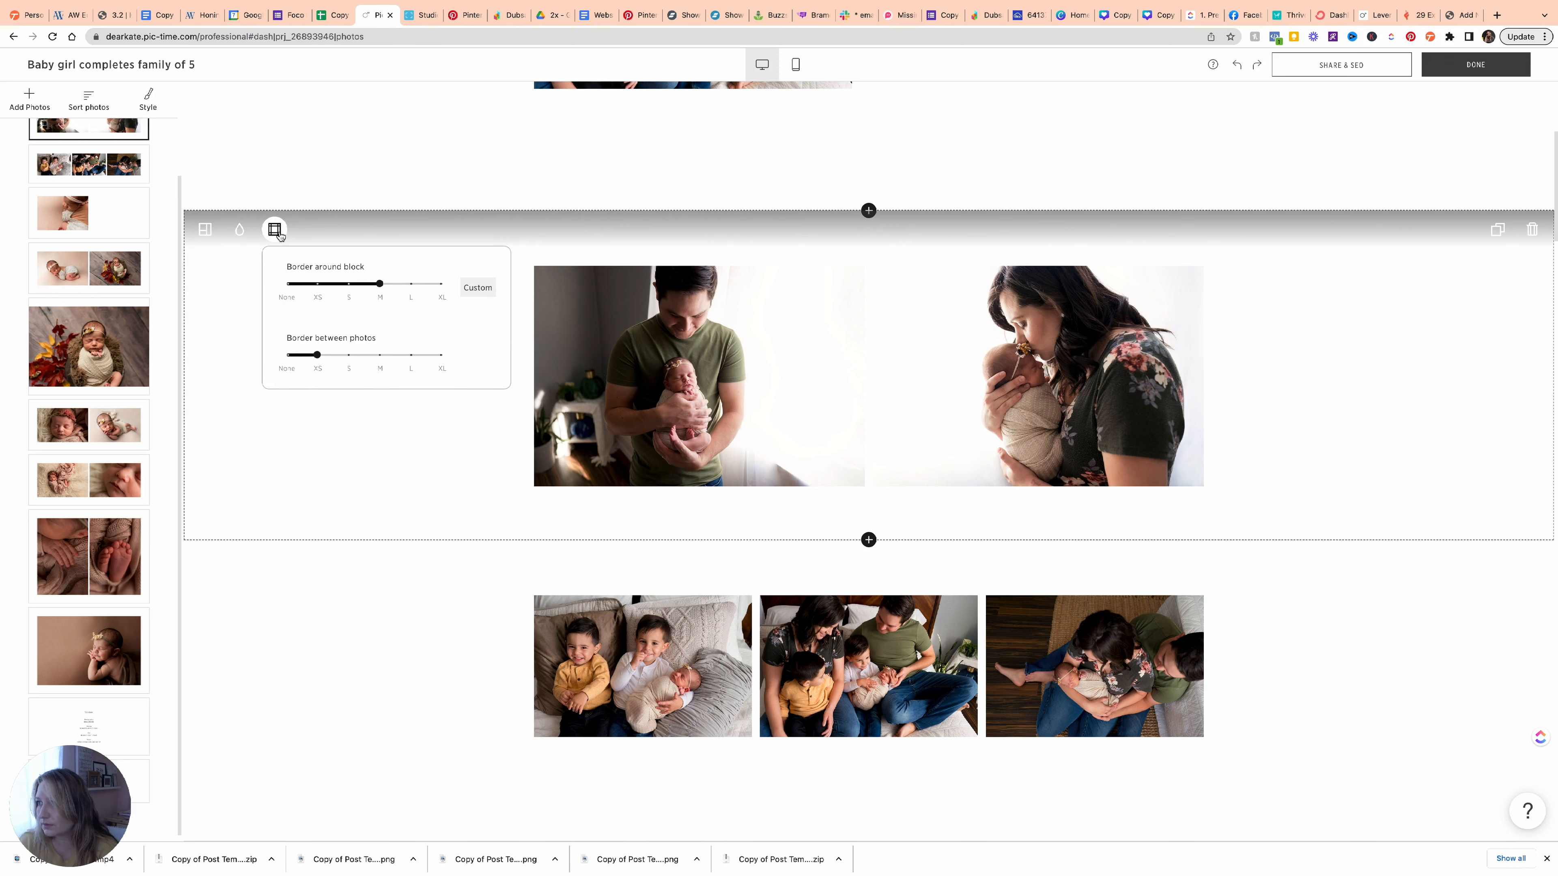
pyautogui.moveTo(318, 361)
pyautogui.mouseDown()
pyautogui.moveTo(349, 359)
pyautogui.moveTo(329, 361)
pyautogui.mouseUp()
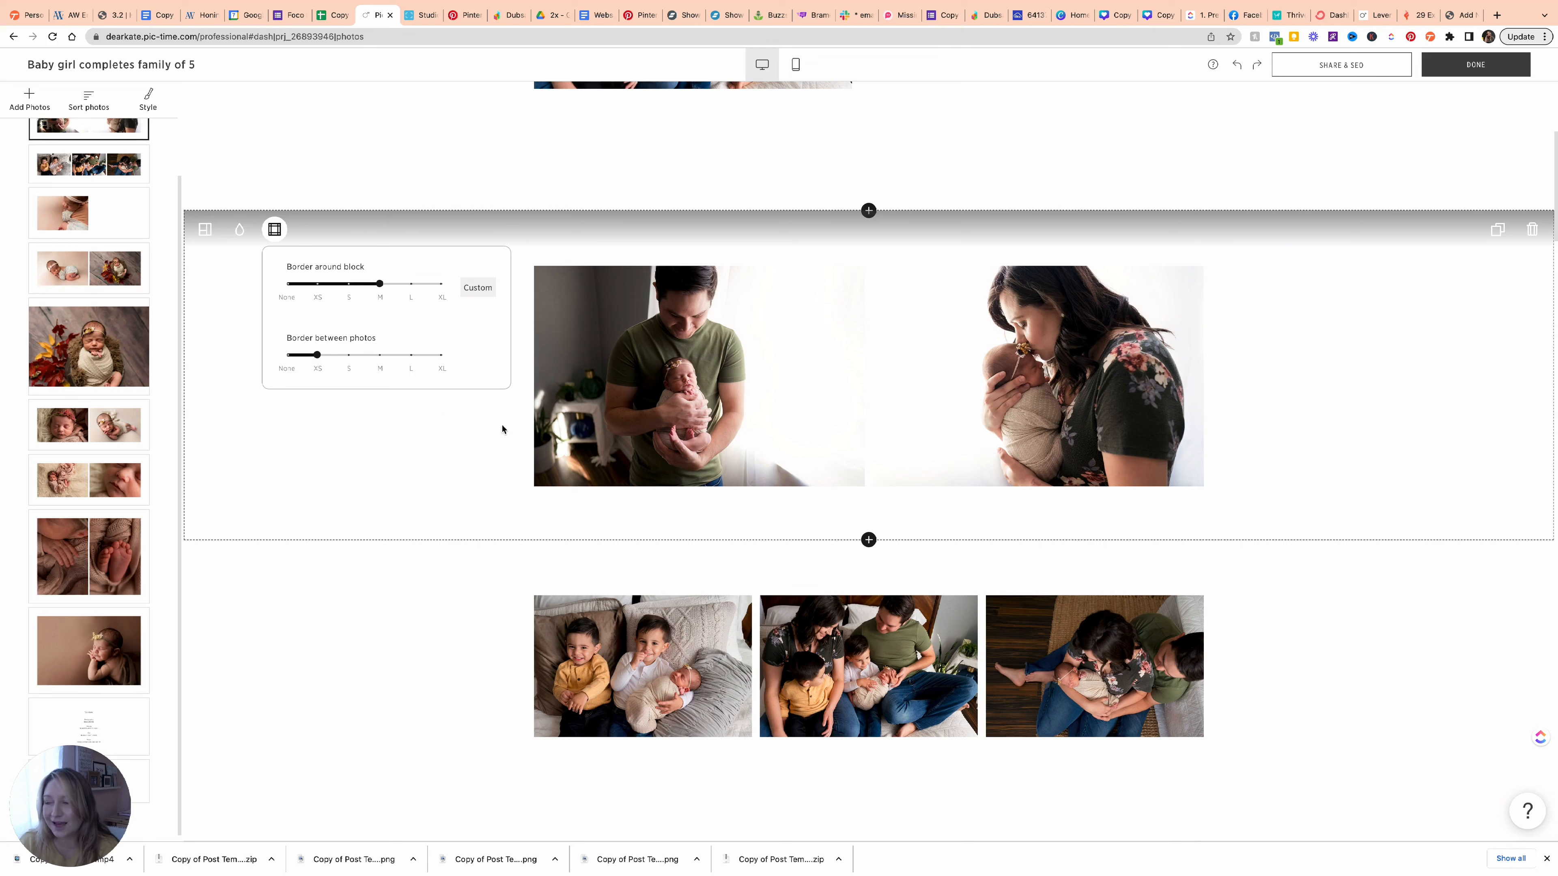
pyautogui.moveTo(627, 441)
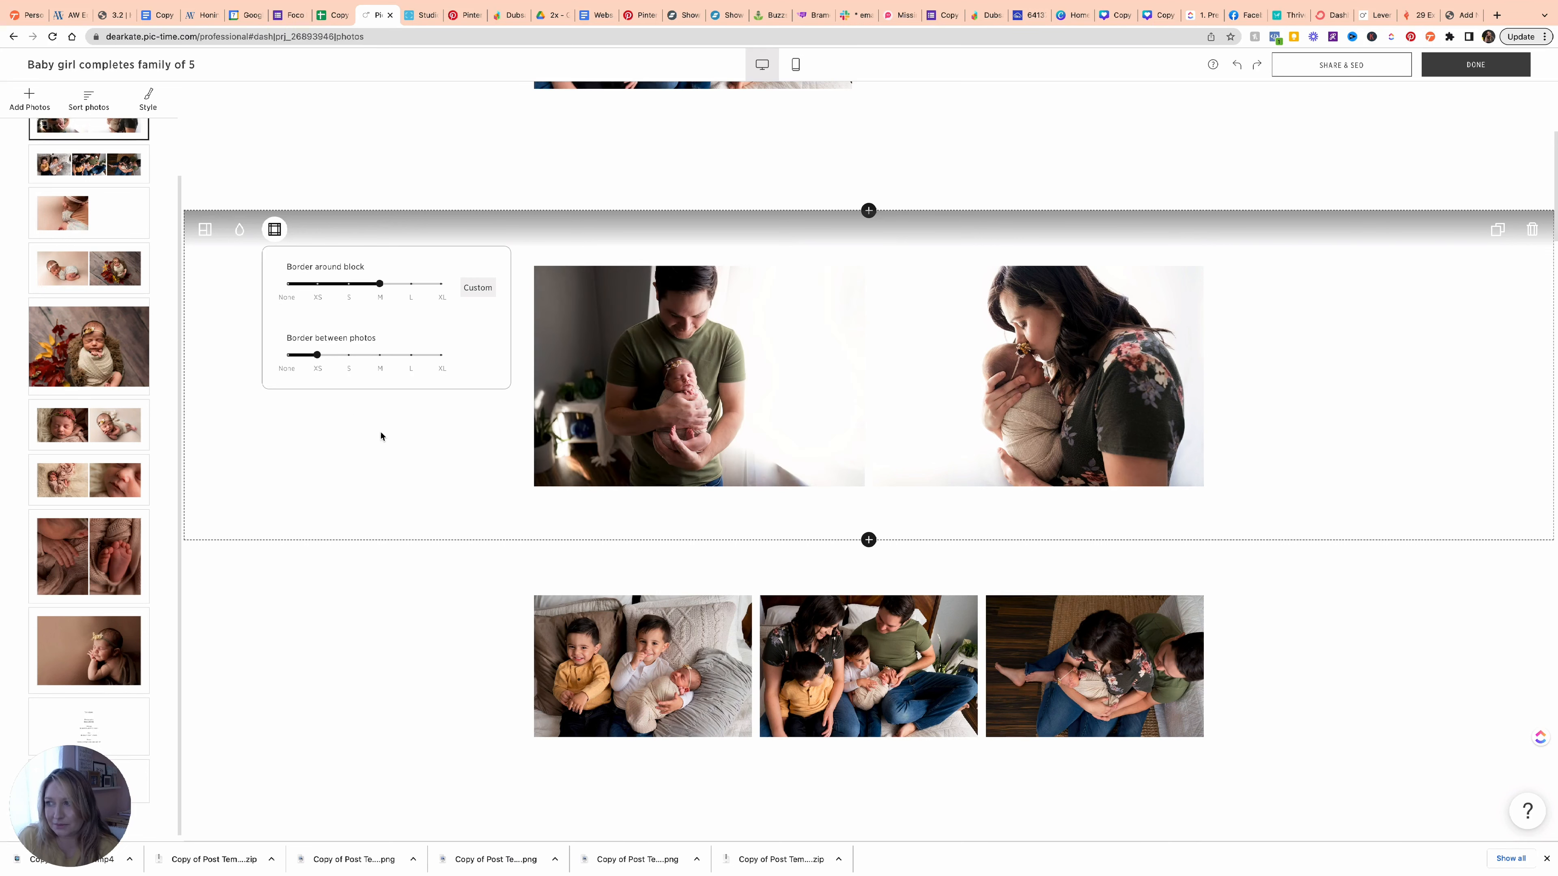
pyautogui.click(431, 465)
# Set the three-photo block's Border around block slider to XS.
pyautogui.scroll(-3, 583, 491)
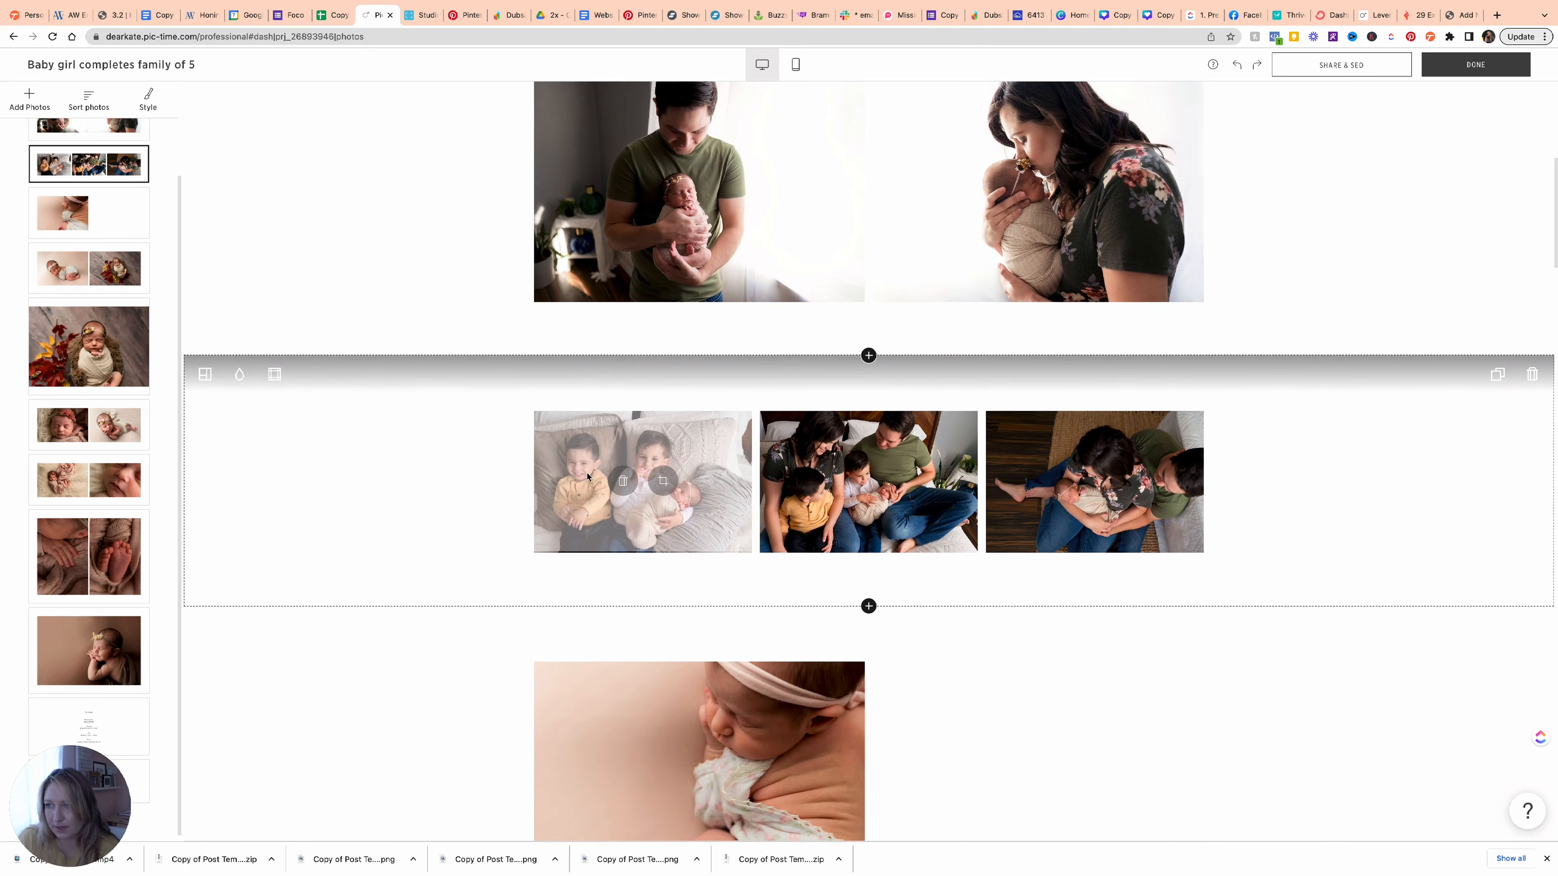
pyautogui.click(274, 374)
pyautogui.moveTo(347, 437); pyautogui.dragTo(320, 439)
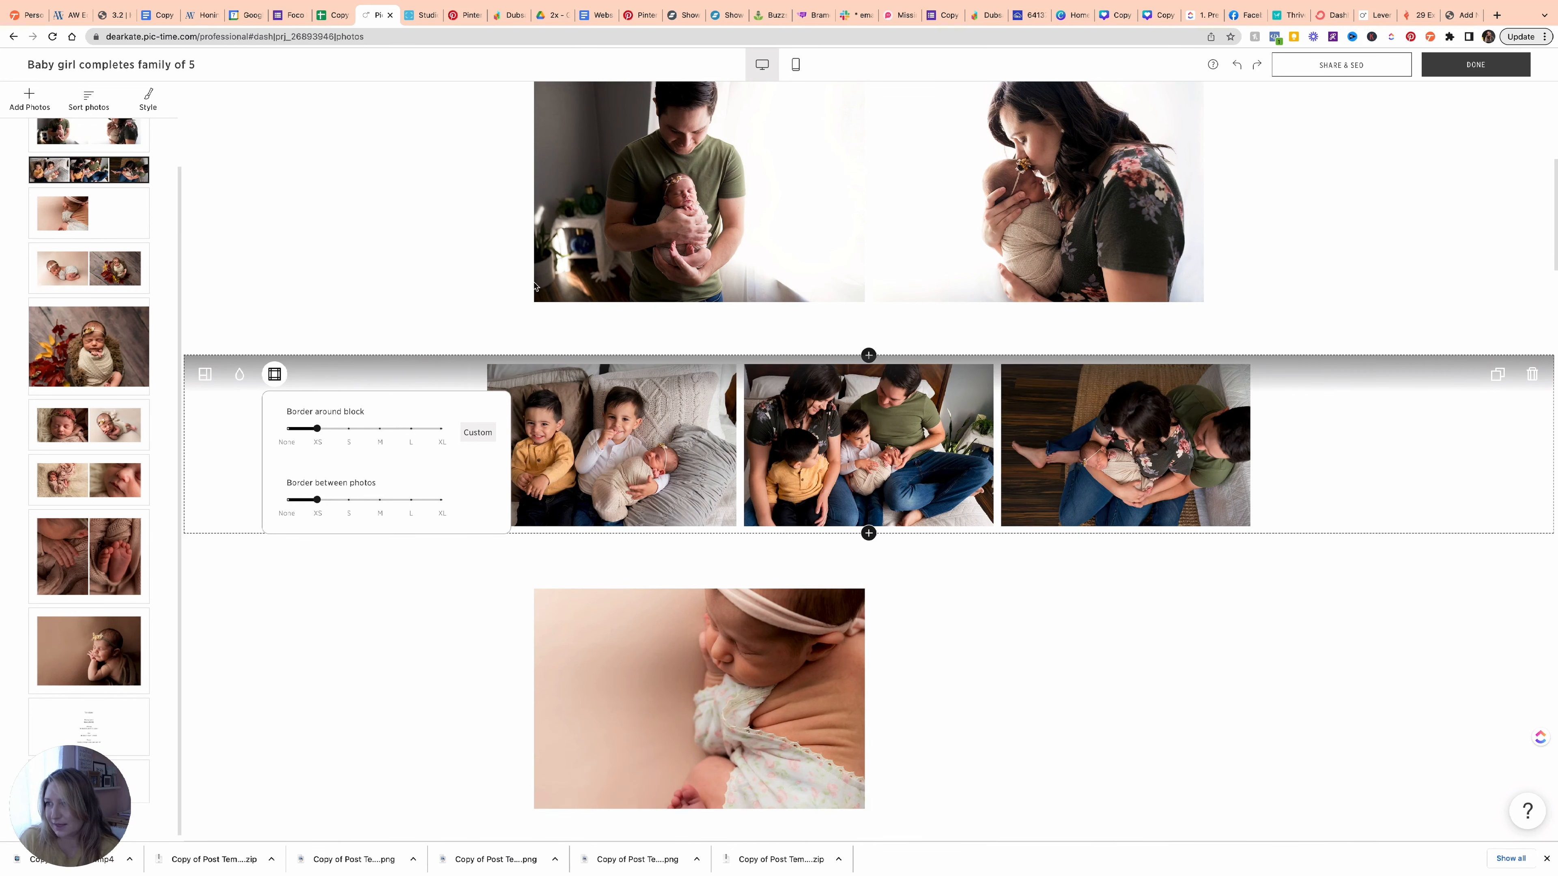
# Set the two-photo block's Border around block slider to XS as well.
pyautogui.scroll(3, 448, 276)
pyautogui.click(274, 232)
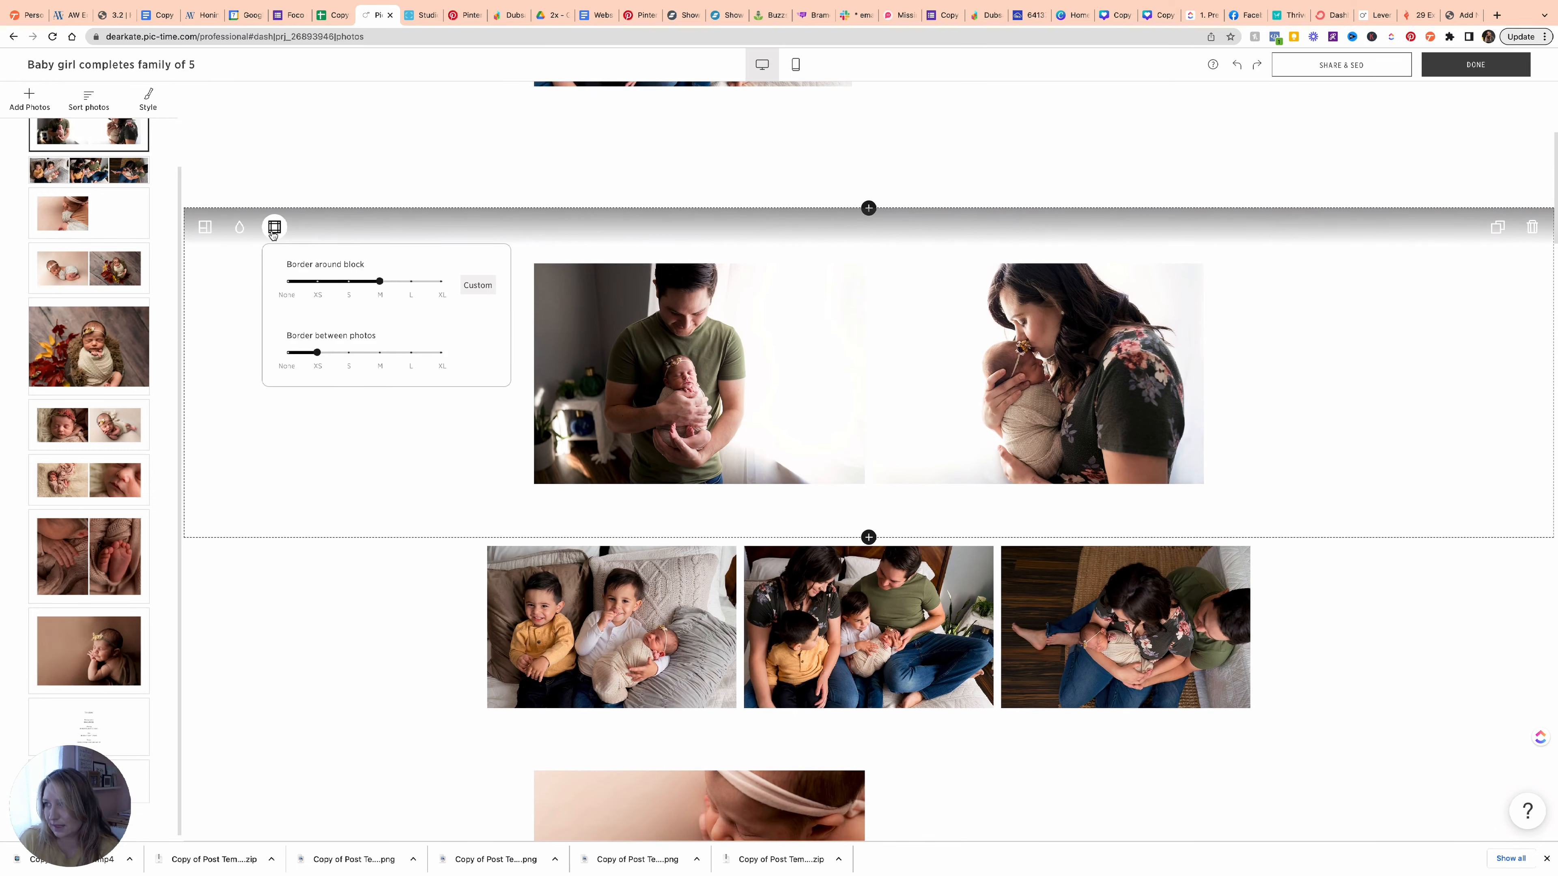
pyautogui.moveTo(379, 282); pyautogui.dragTo(319, 293)
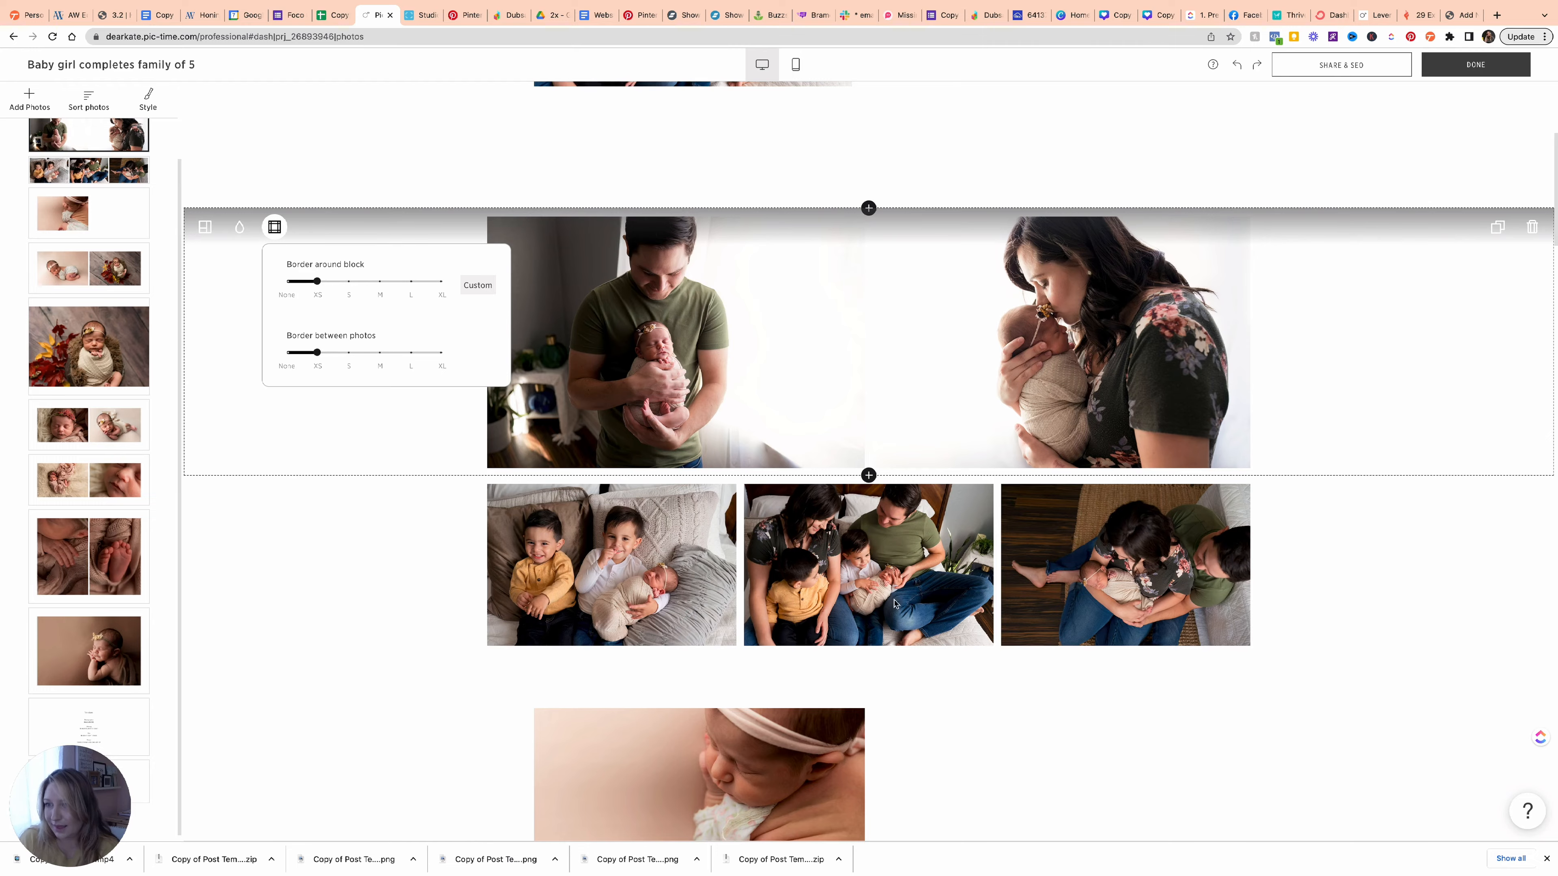
pyautogui.scroll(-1, 898, 618)
pyautogui.scroll(5, 897, 616)
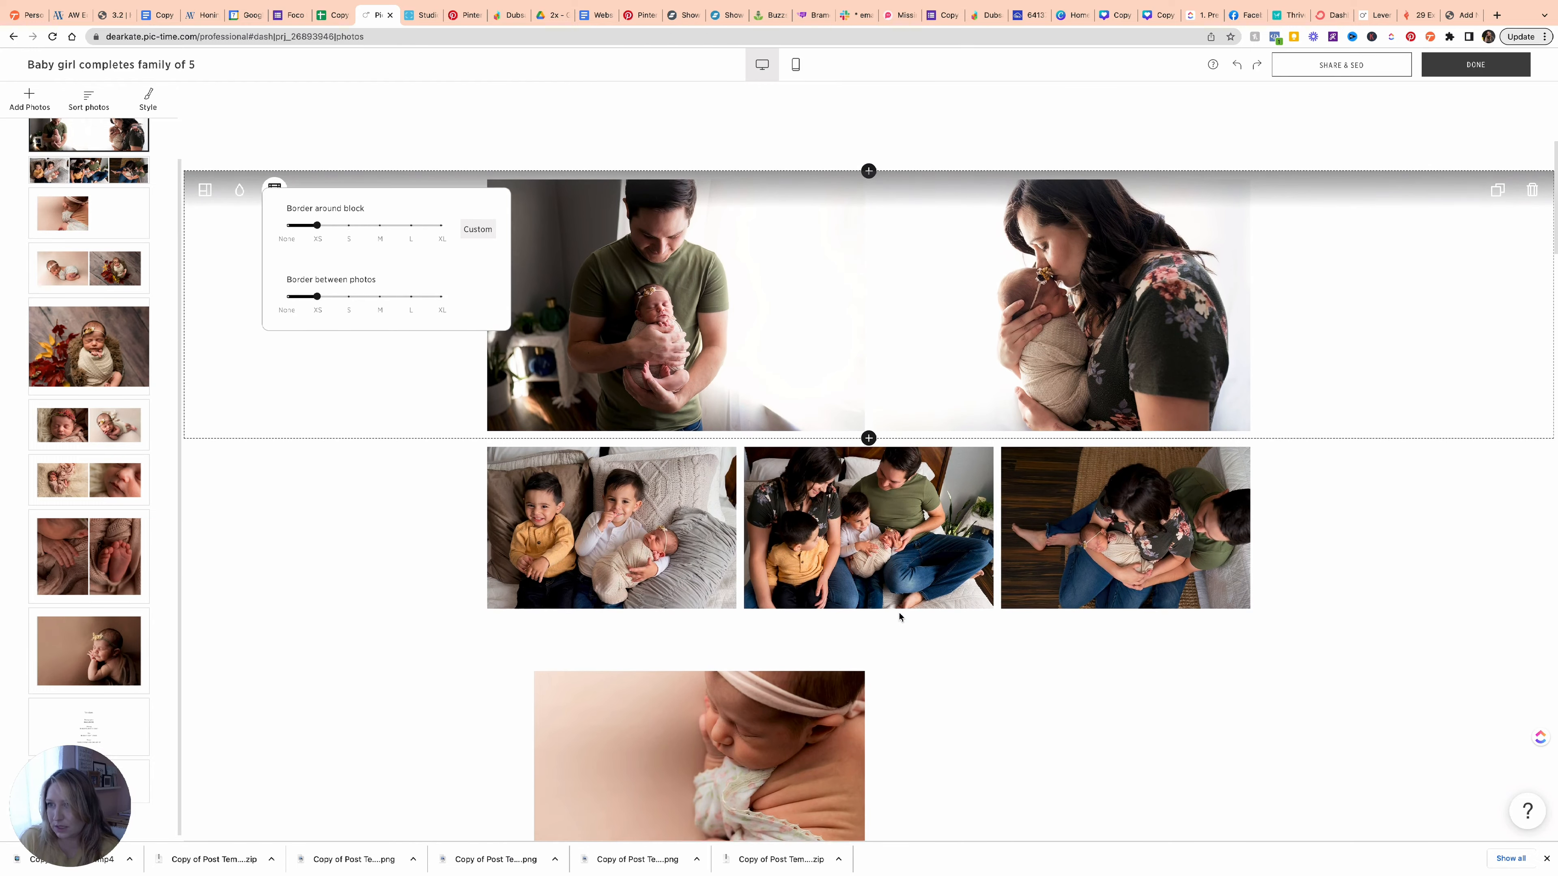
pyautogui.scroll(-3, 896, 616)
pyautogui.scroll(2, 894, 648)
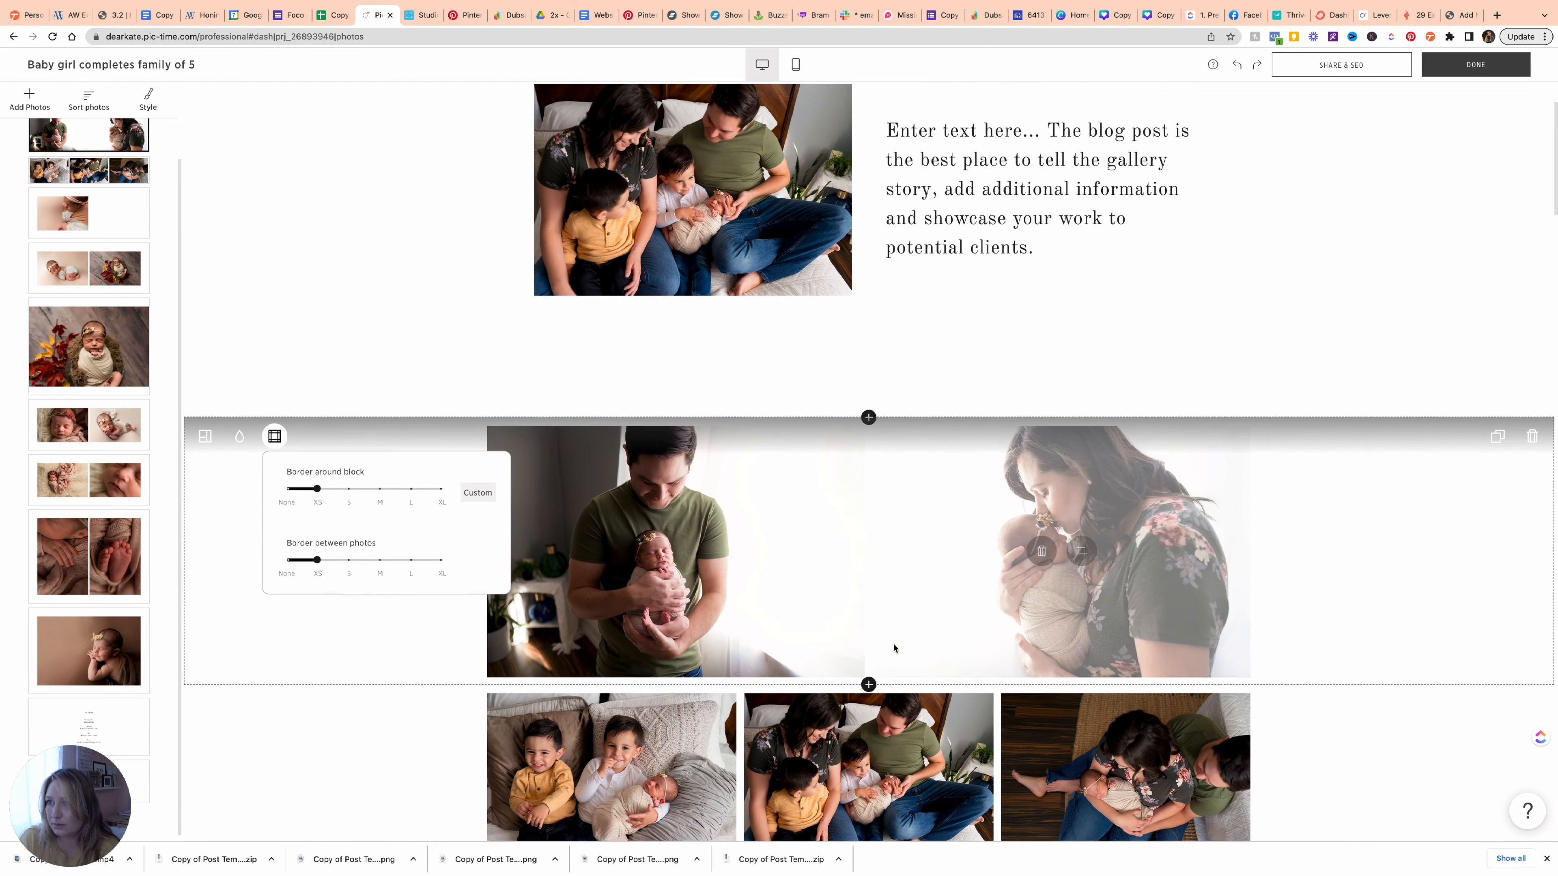
pyautogui.scroll(2, 646, 280)
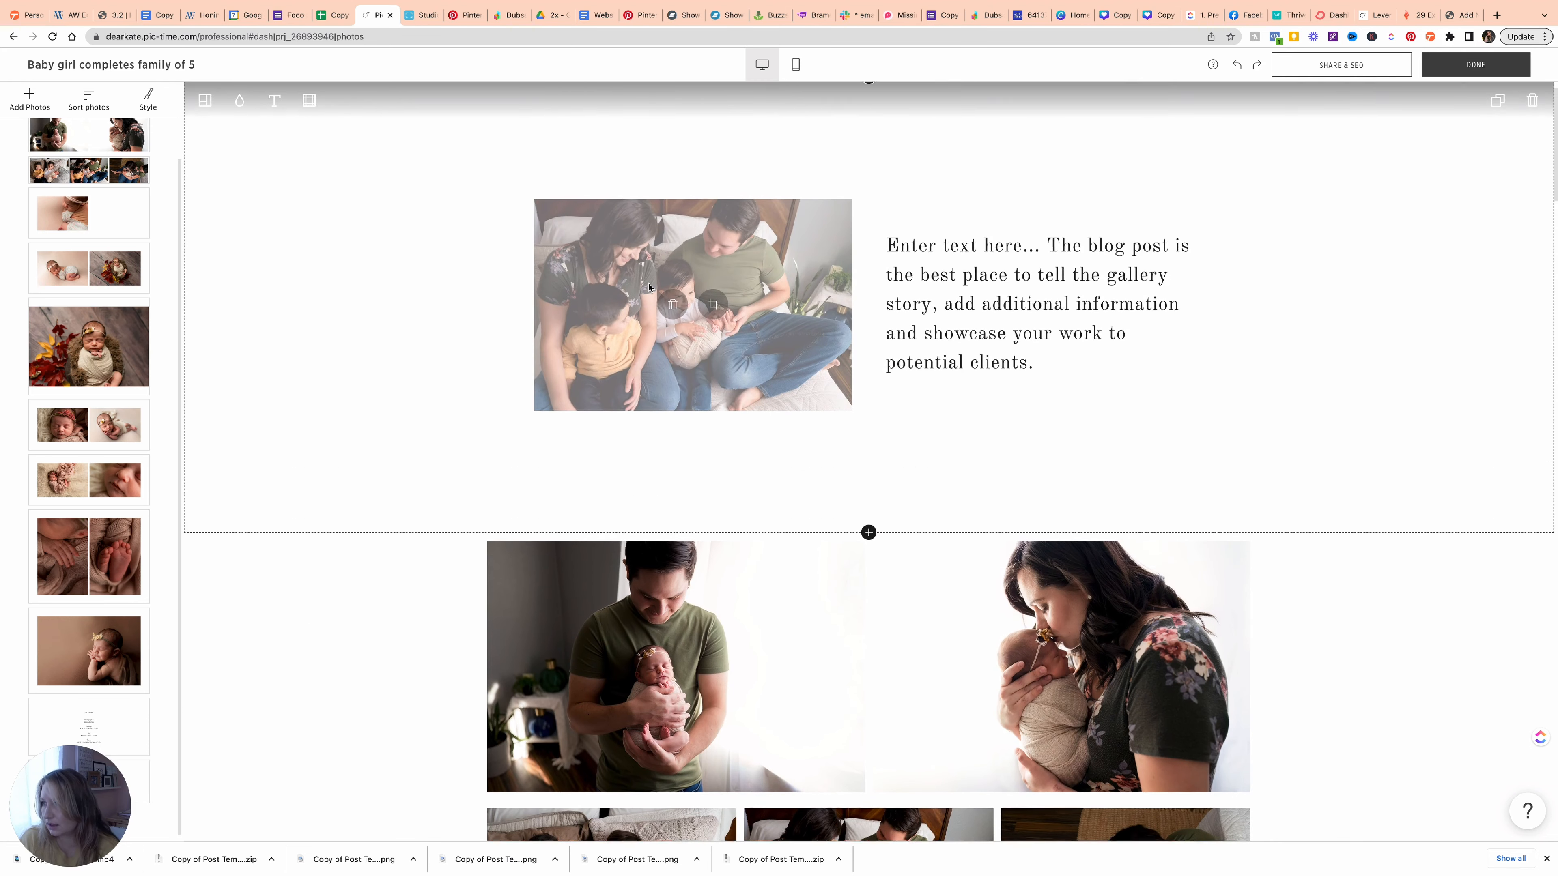
pyautogui.scroll(2, 62, 282)
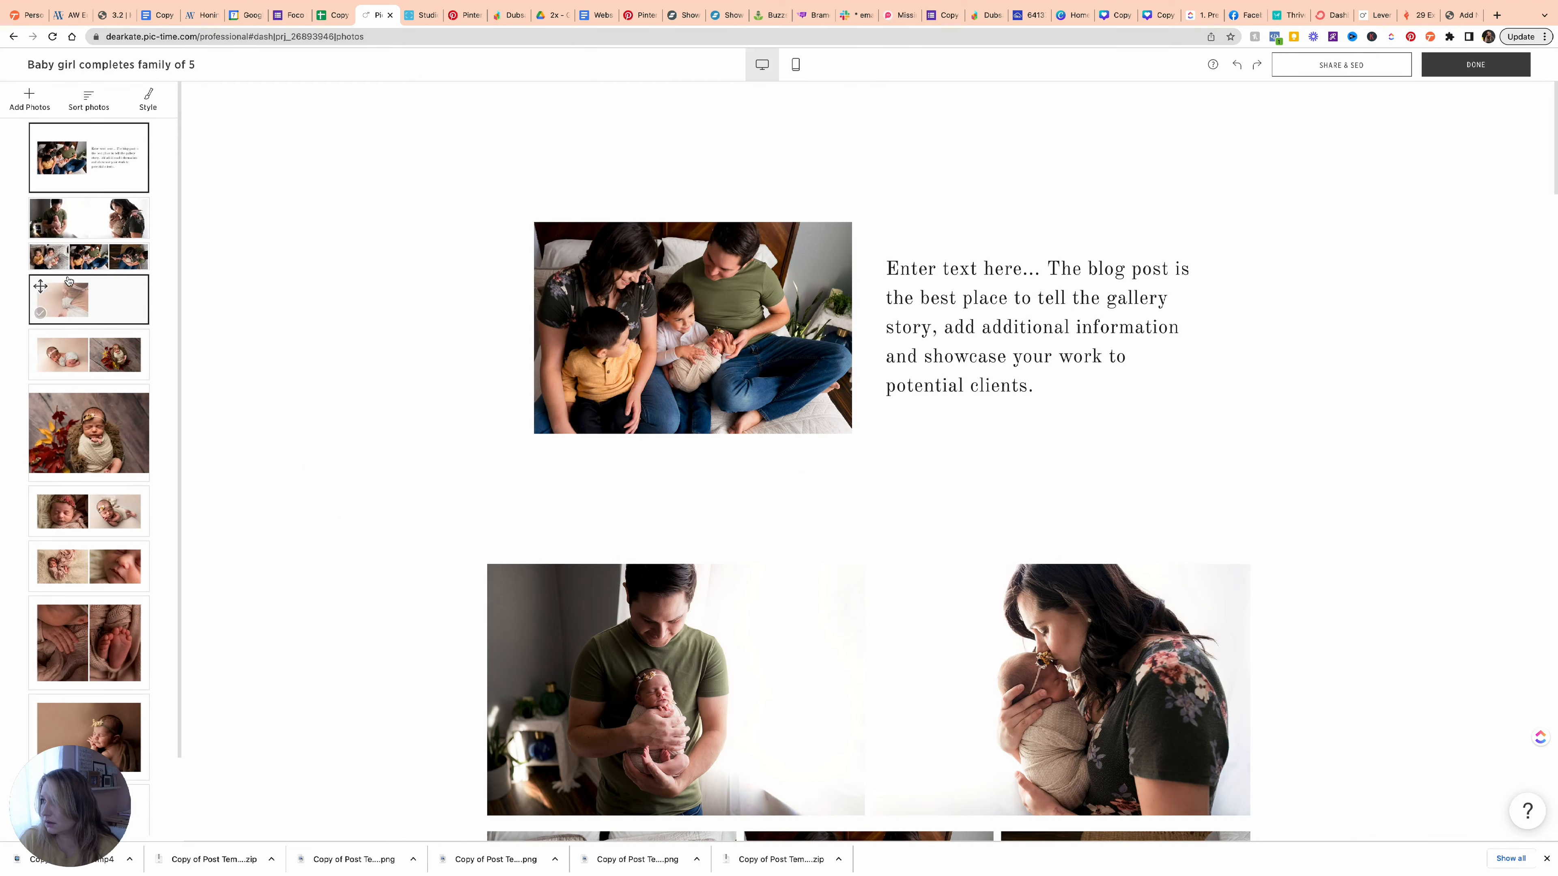
pyautogui.click(86, 104)
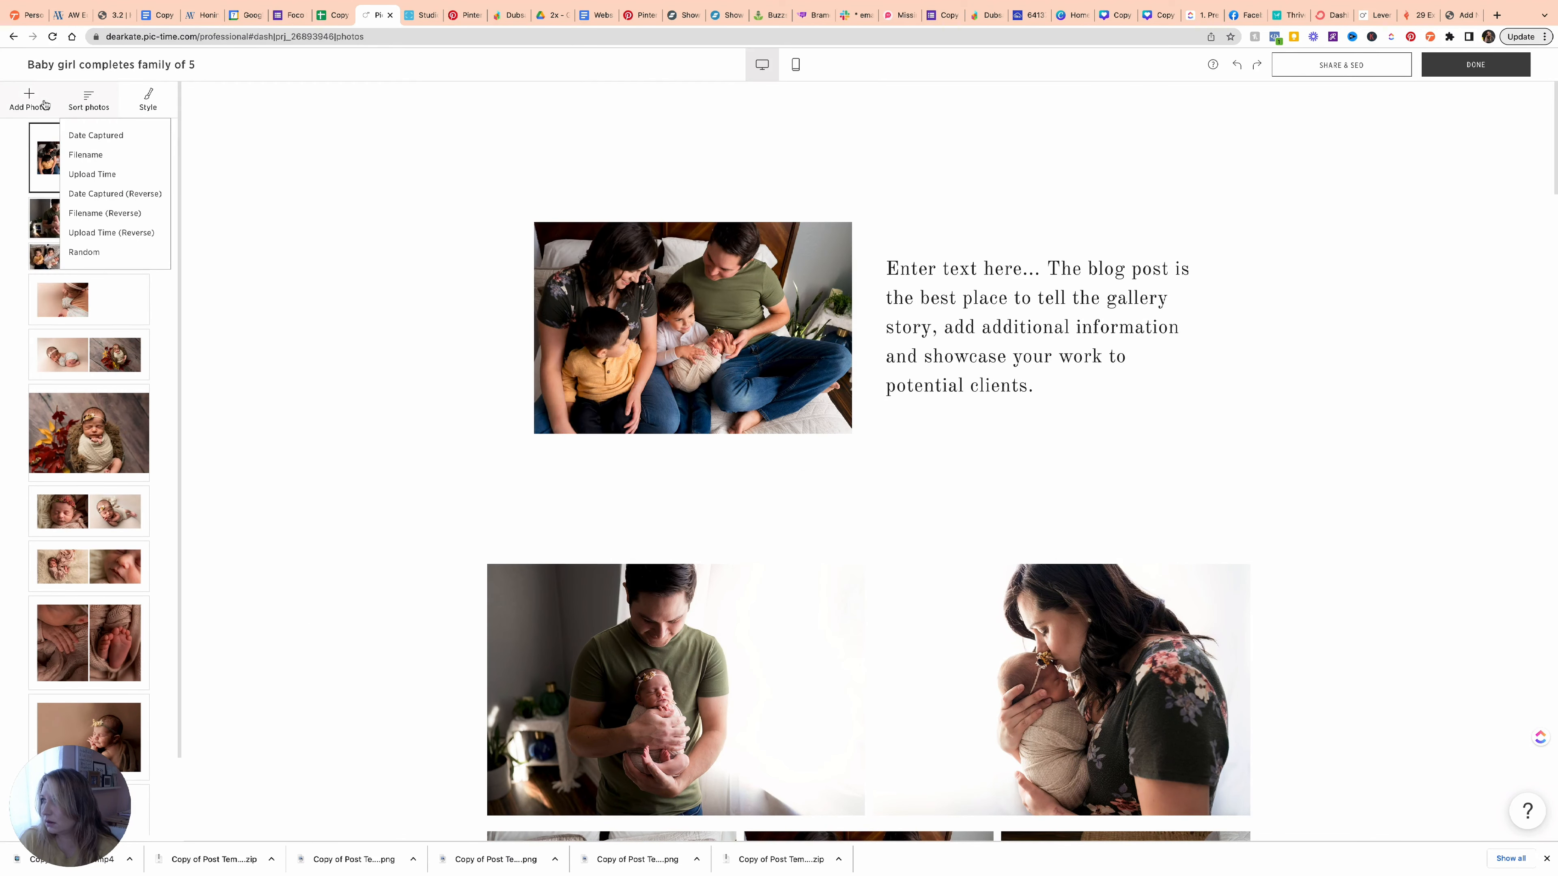
pyautogui.click(44, 104)
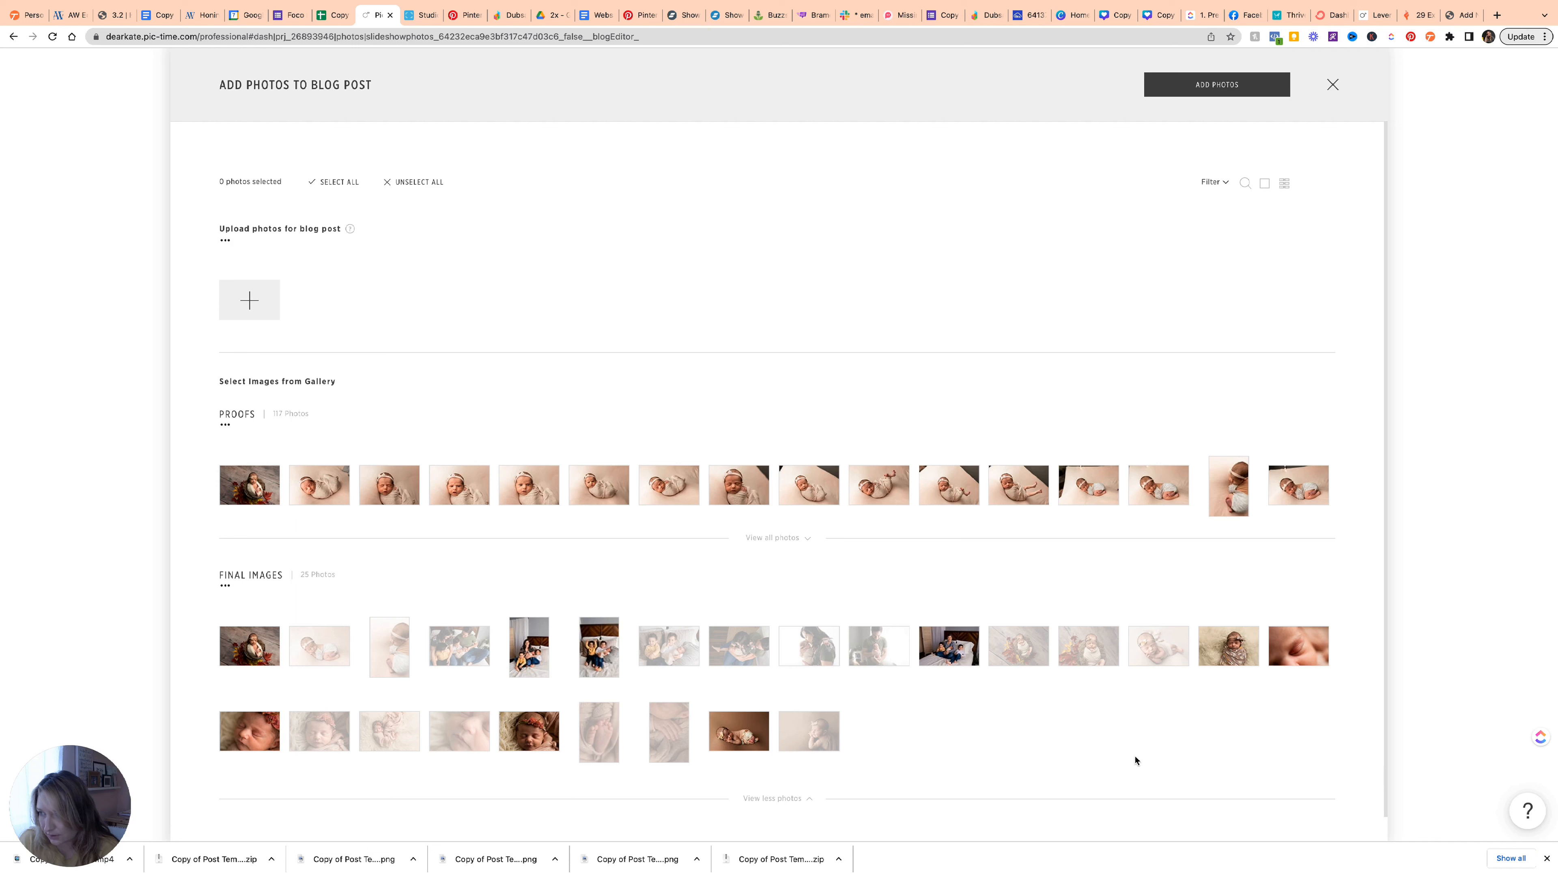
pyautogui.click(606, 667)
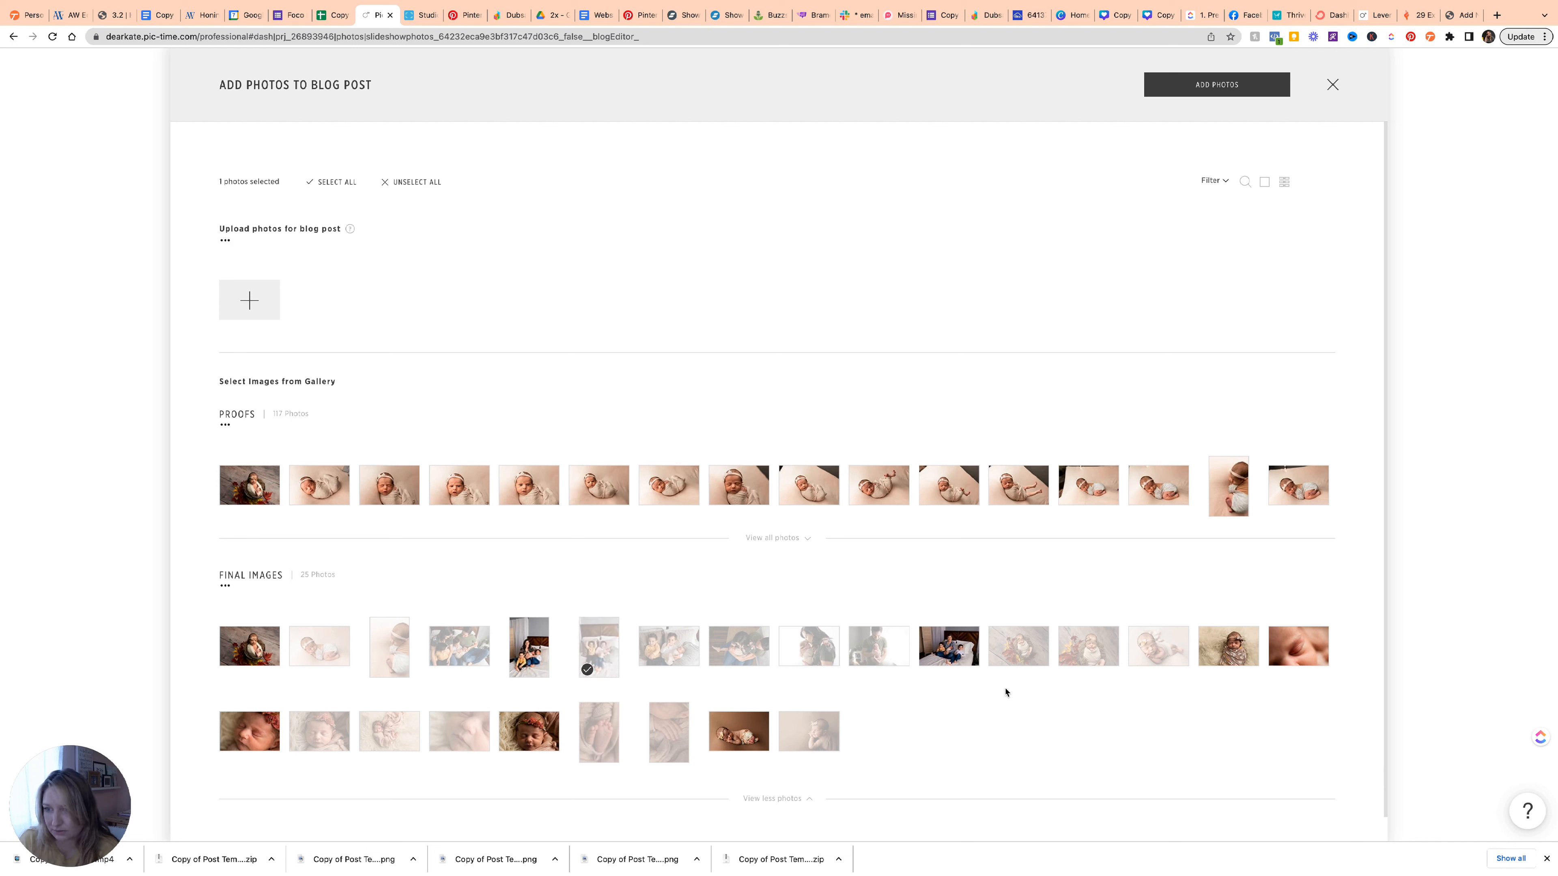
pyautogui.click(1195, 89)
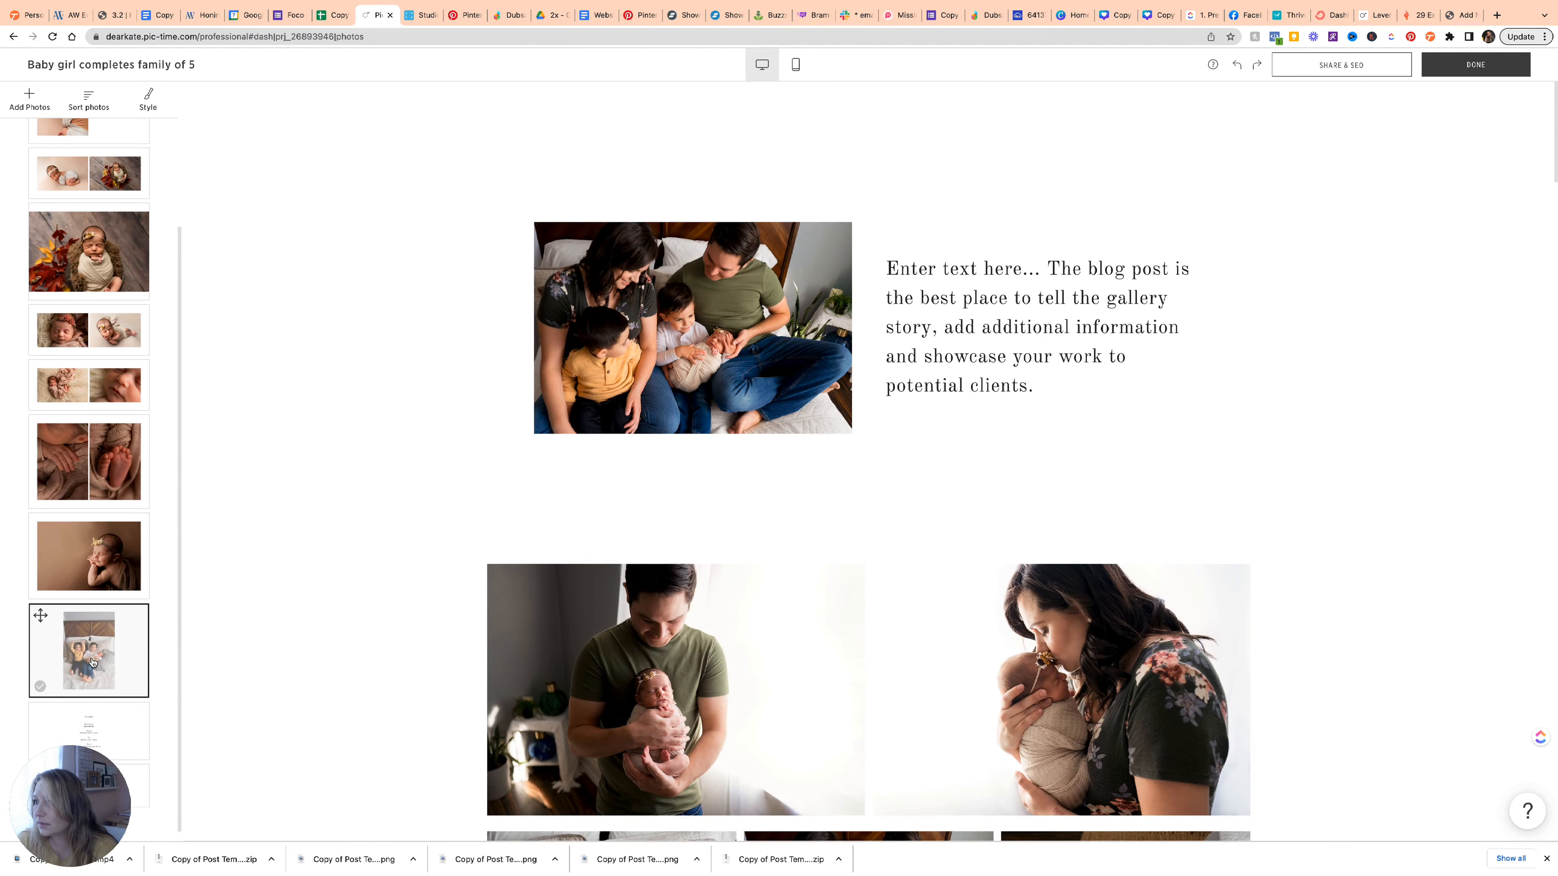
pyautogui.moveTo(93, 660); pyautogui.dragTo(680, 358)
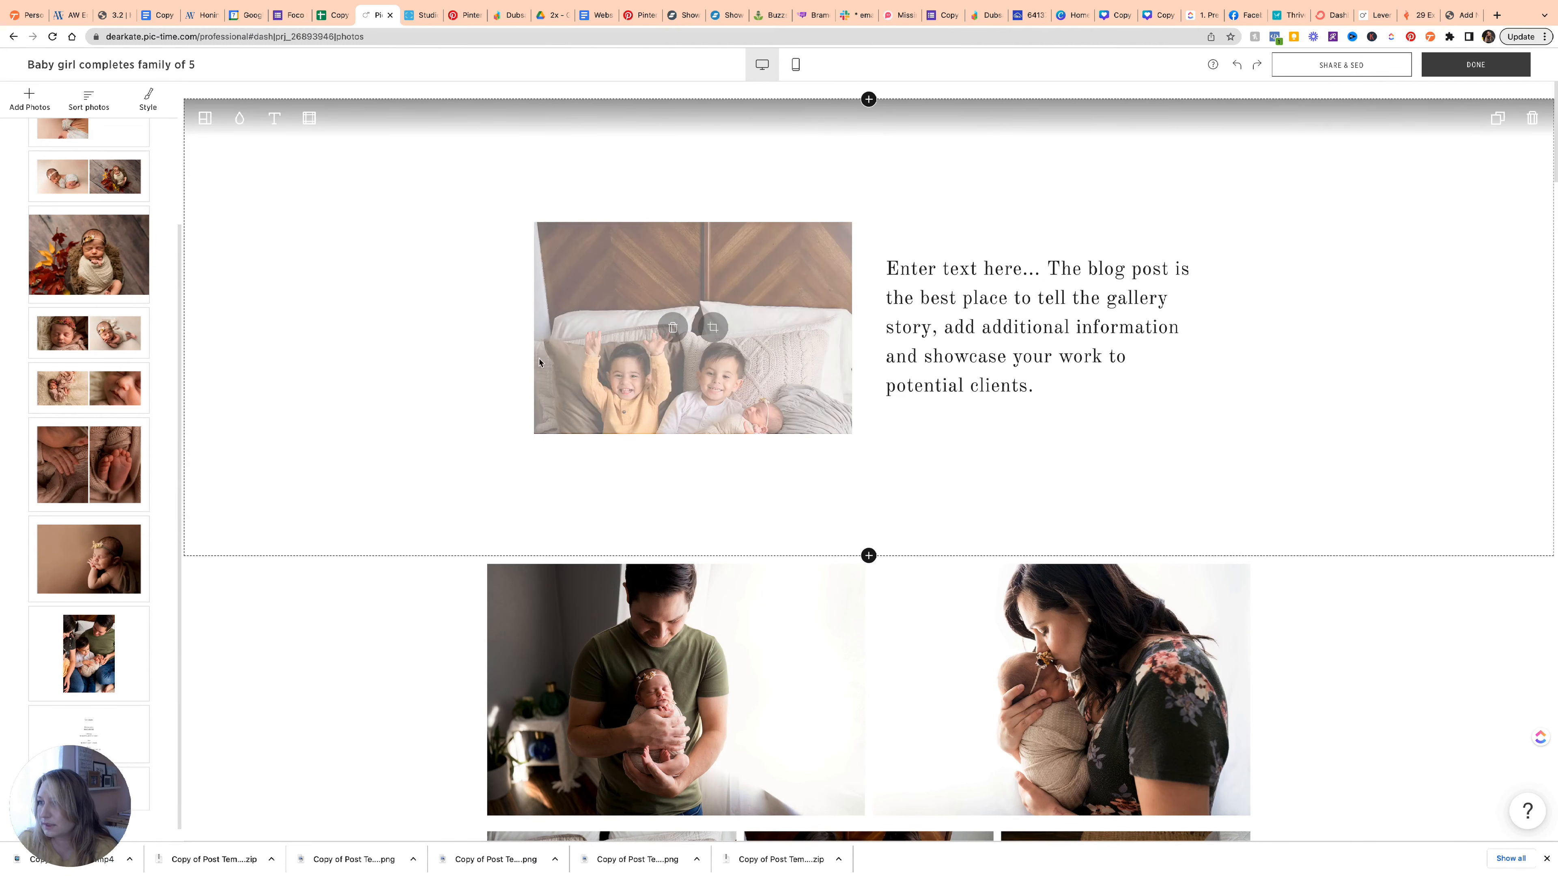
pyautogui.scroll(-2, 709, 407)
pyautogui.scroll(-1, 709, 408)
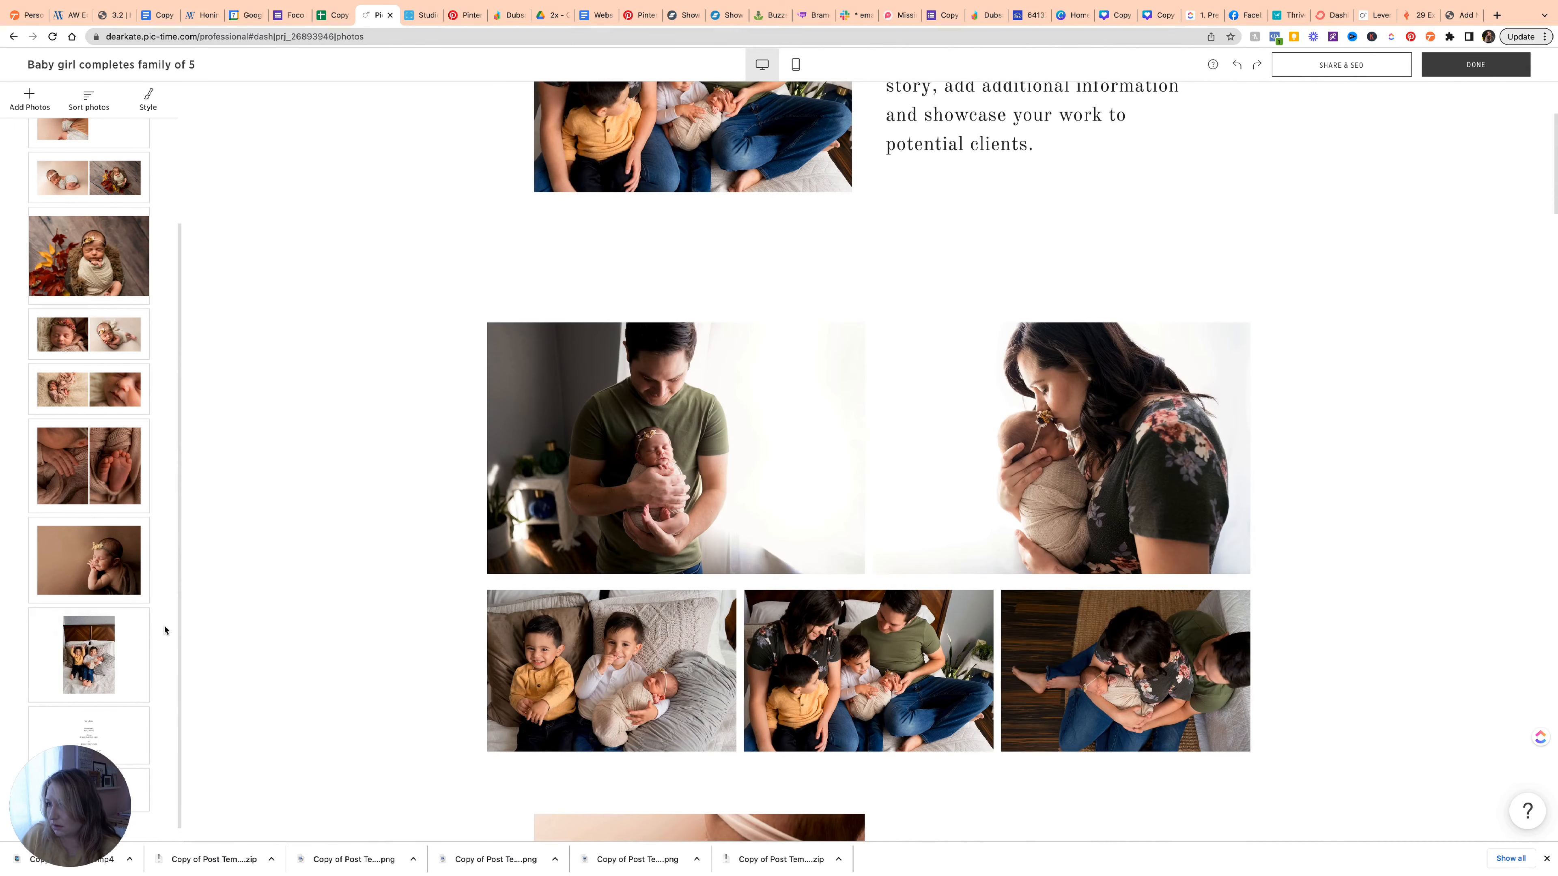
pyautogui.scroll(3, 104, 616)
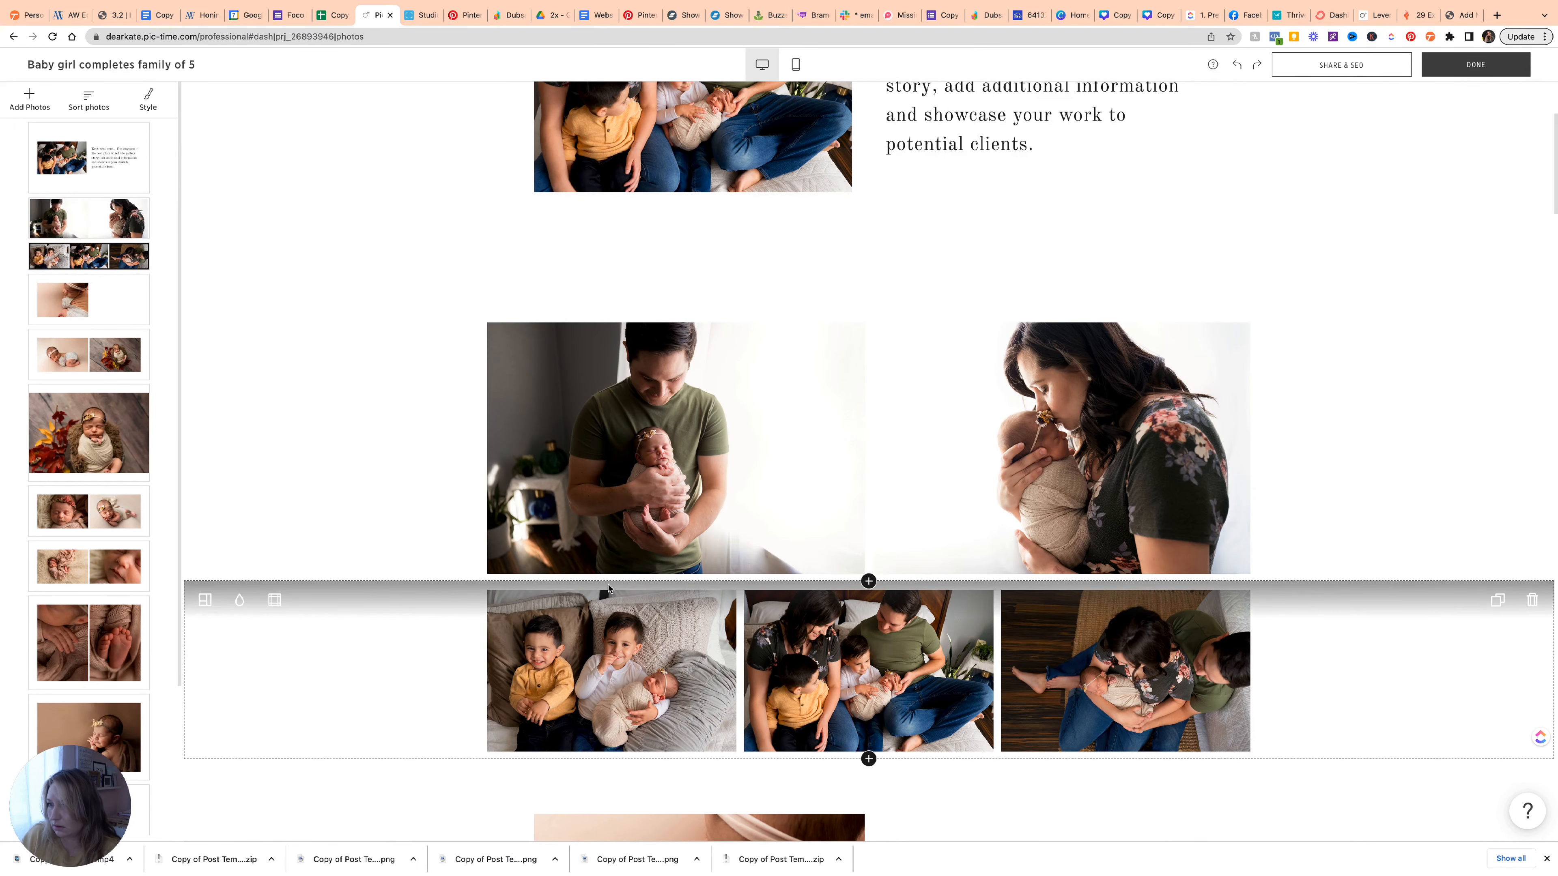
pyautogui.scroll(1, 608, 588)
pyautogui.scroll(-1, 608, 588)
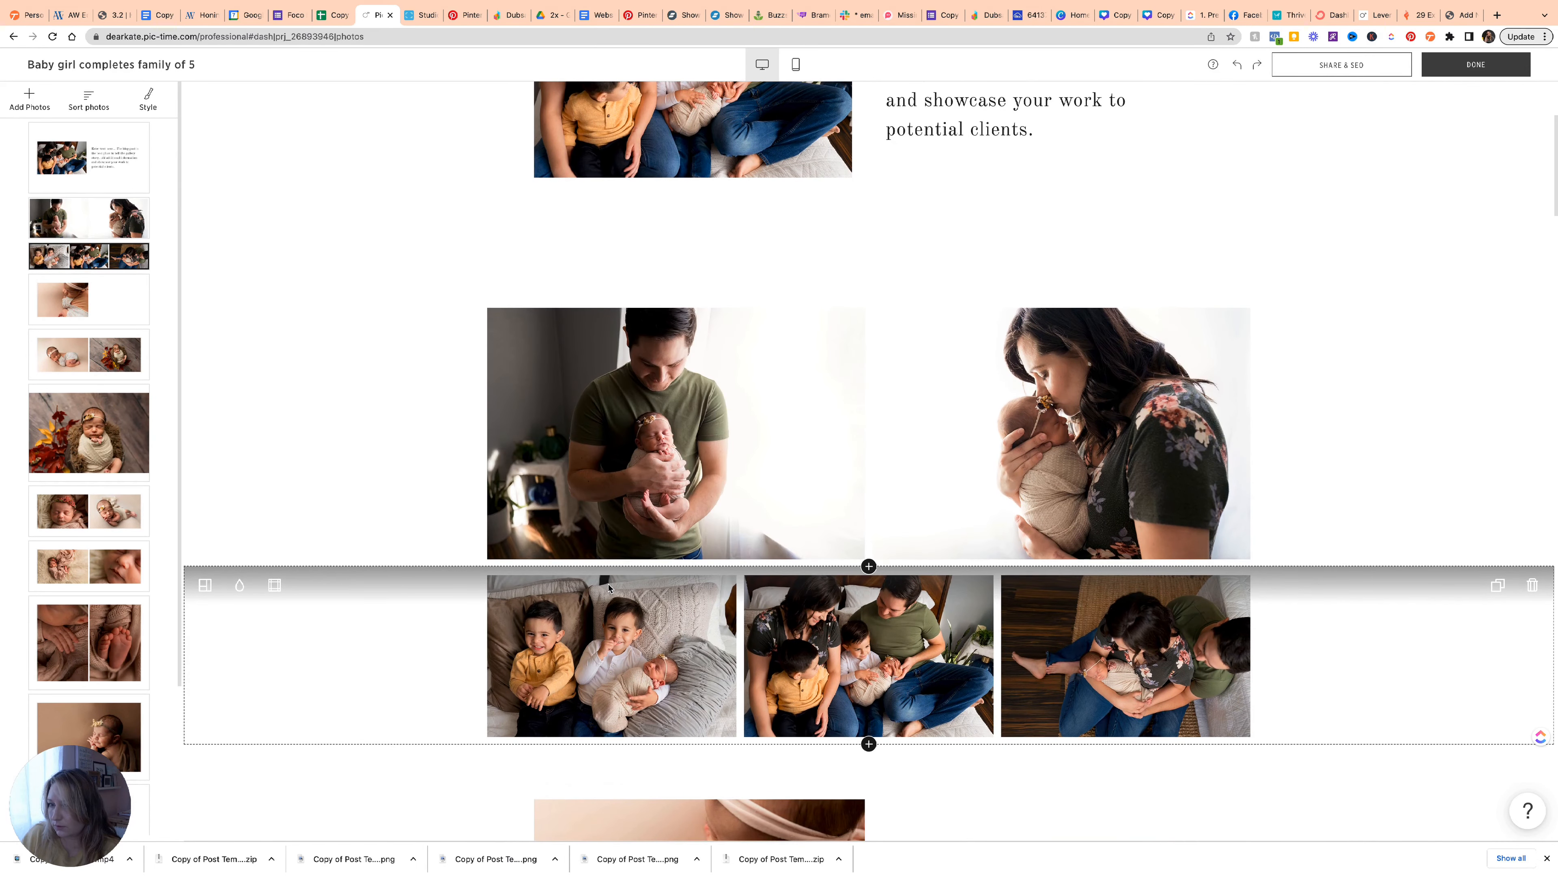
pyautogui.scroll(-6, 609, 587)
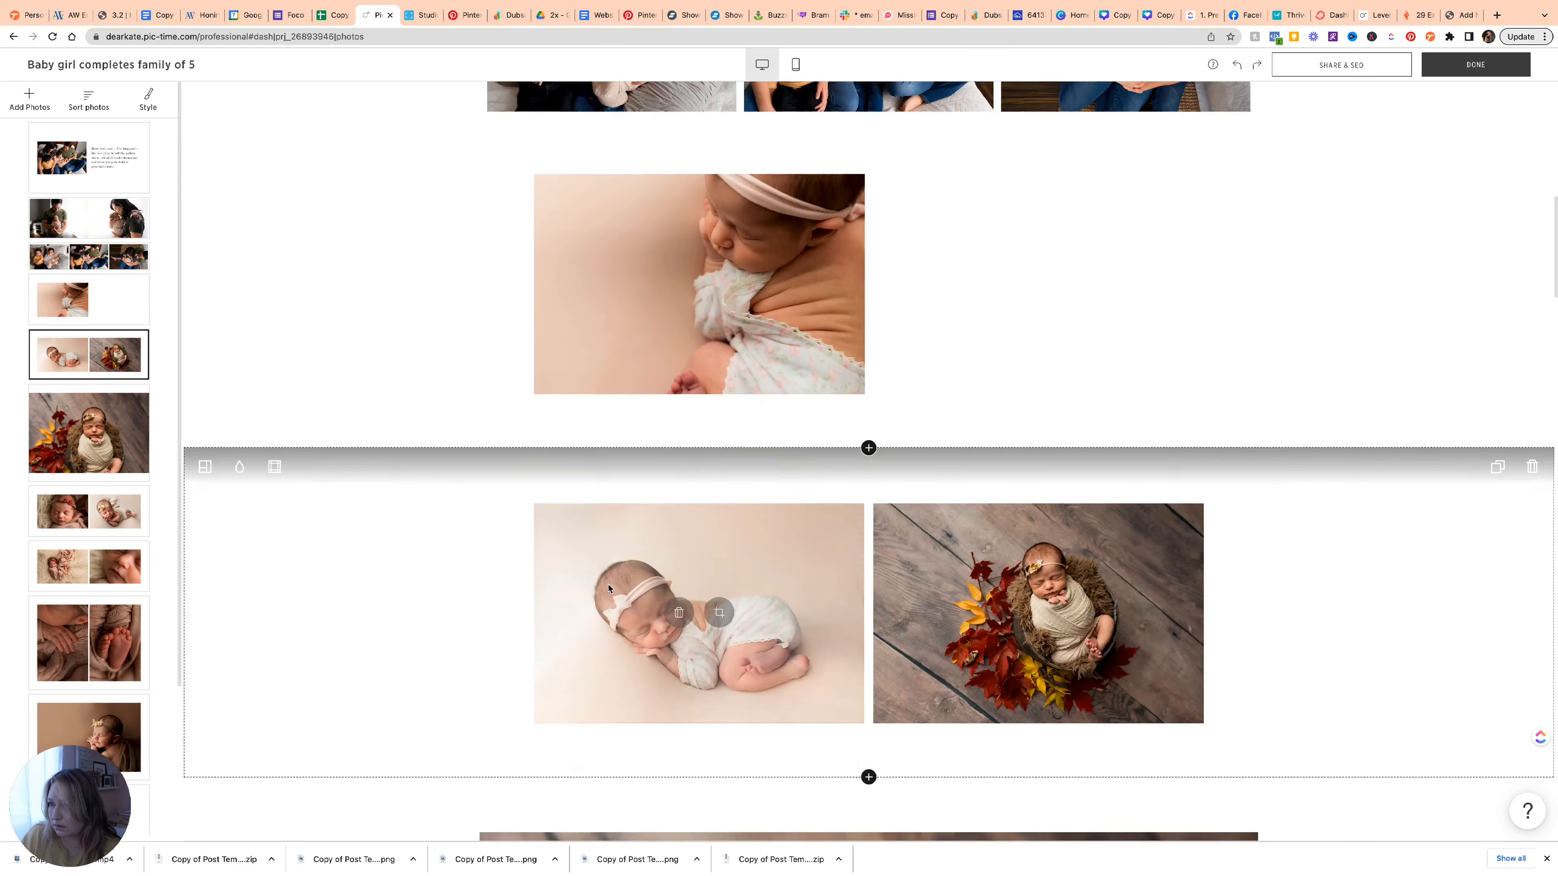
pyautogui.scroll(5, 608, 588)
pyautogui.scroll(4, 608, 588)
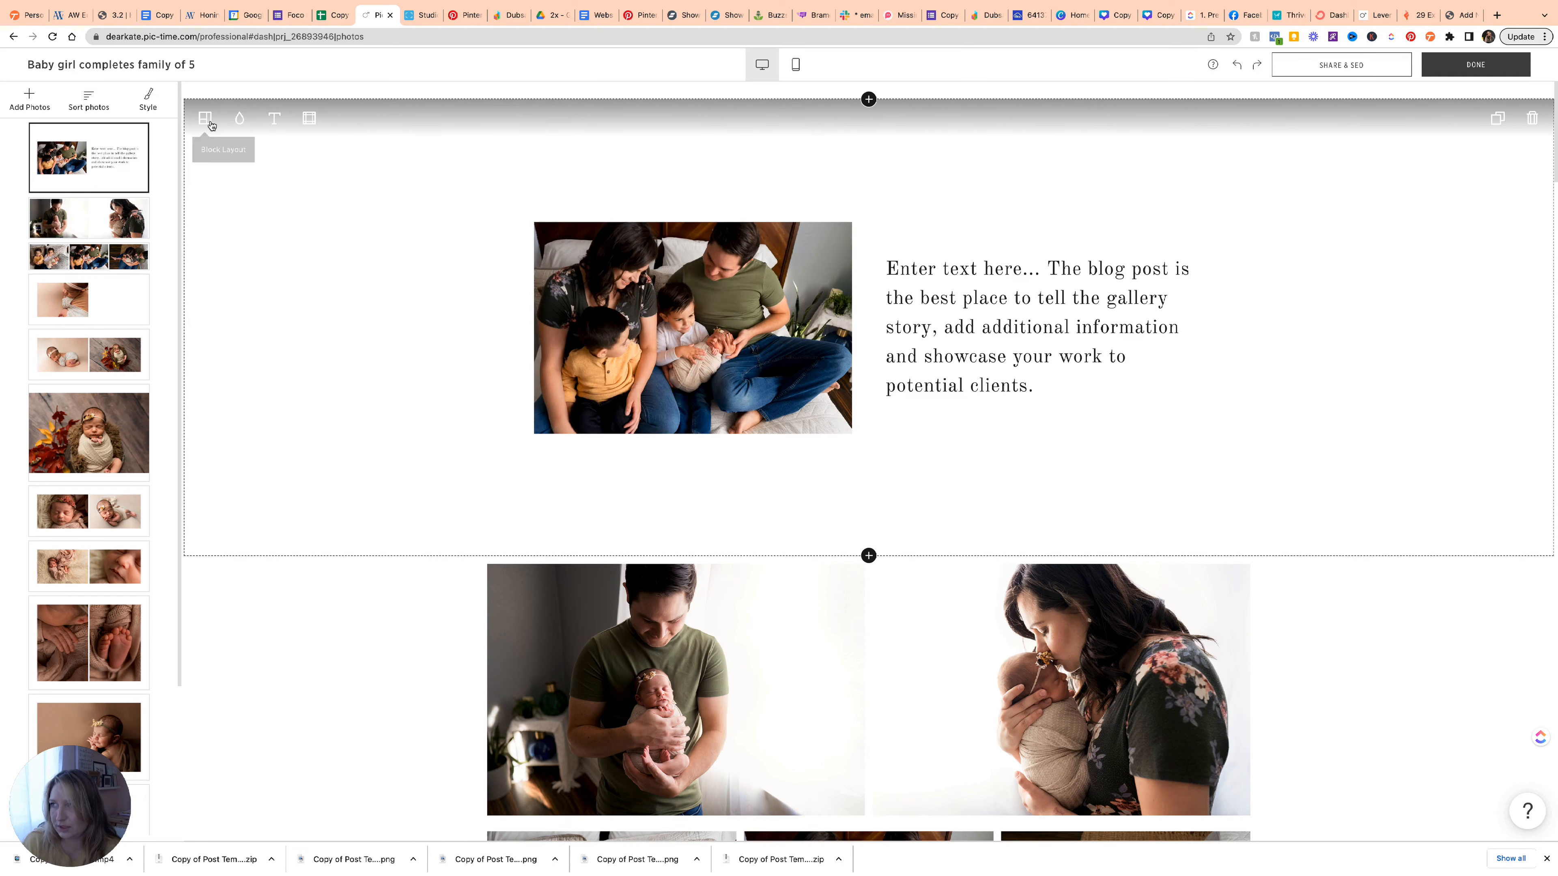
# Delete the family photo from the intro block and switch it to a wide text-only layout.
pyautogui.click(206, 118)
pyautogui.scroll(-5, 281, 281)
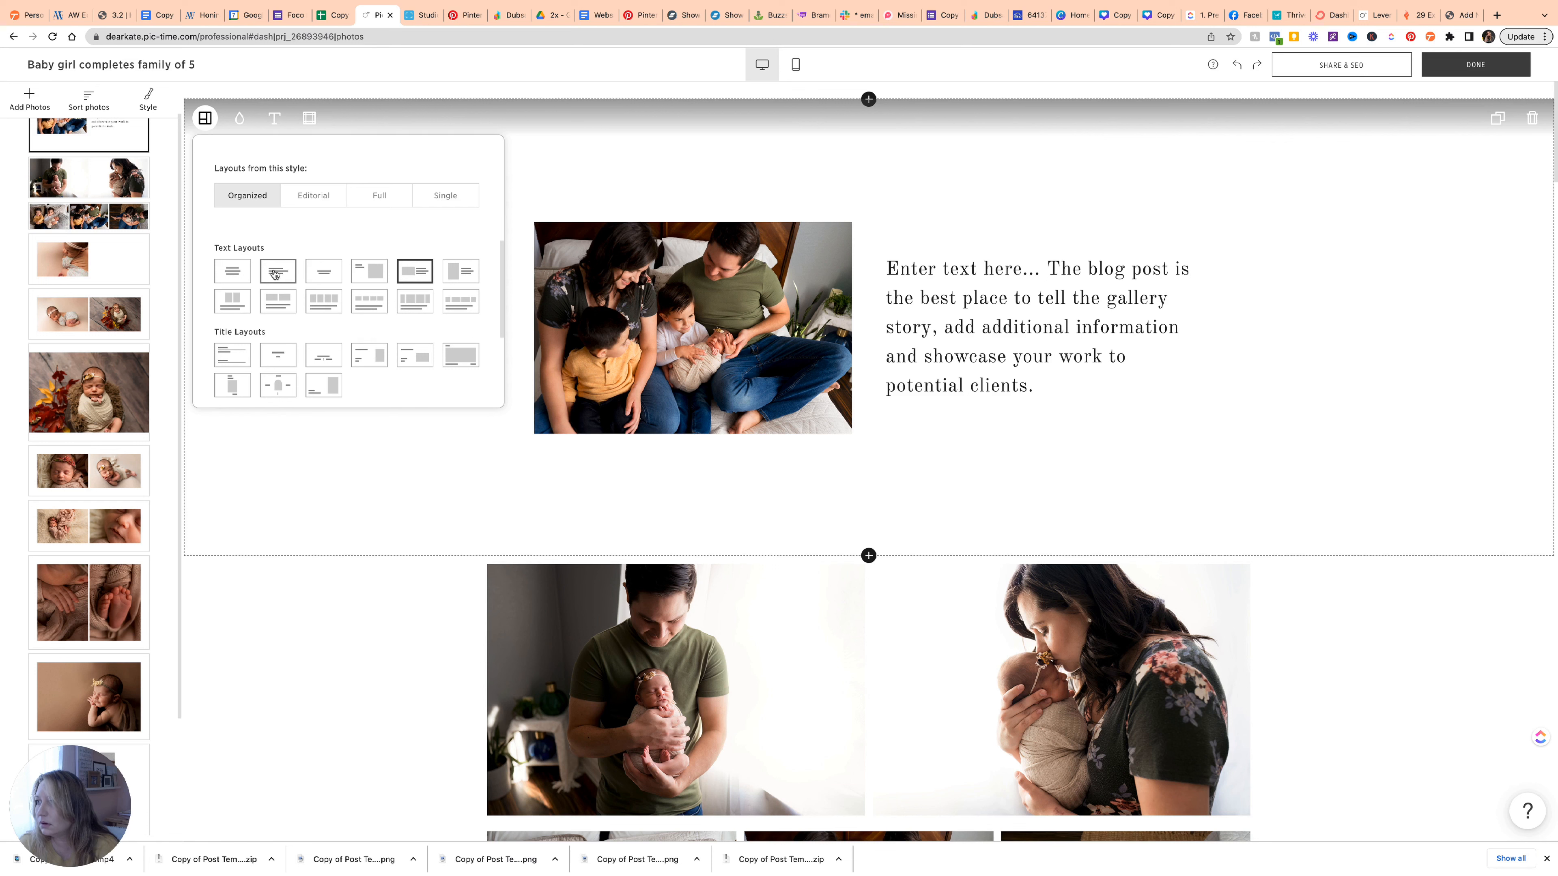
pyautogui.click(278, 274)
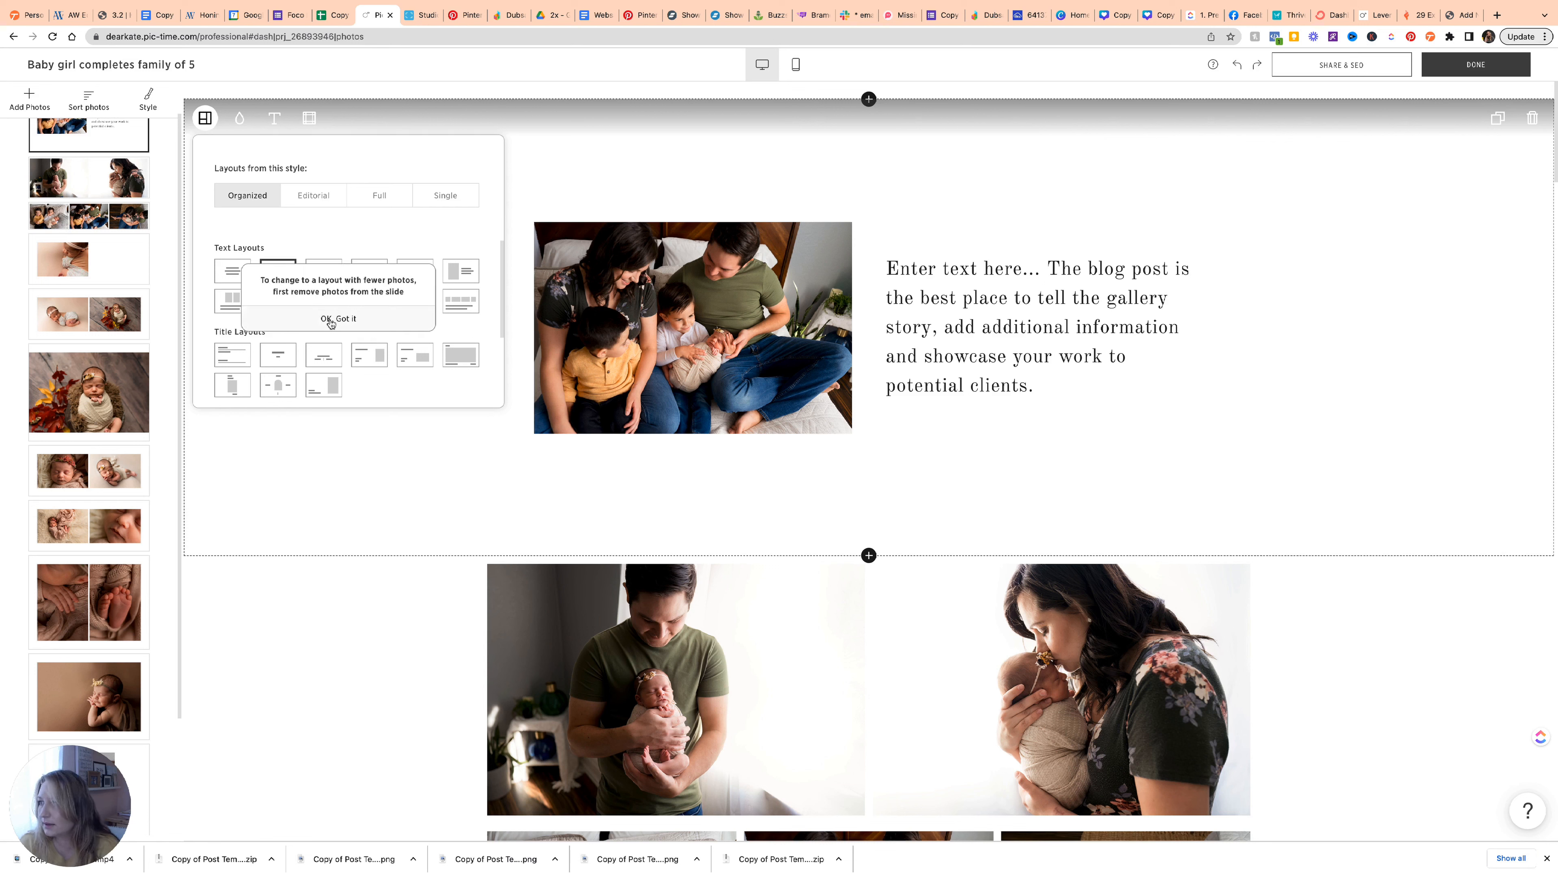
pyautogui.click(331, 320)
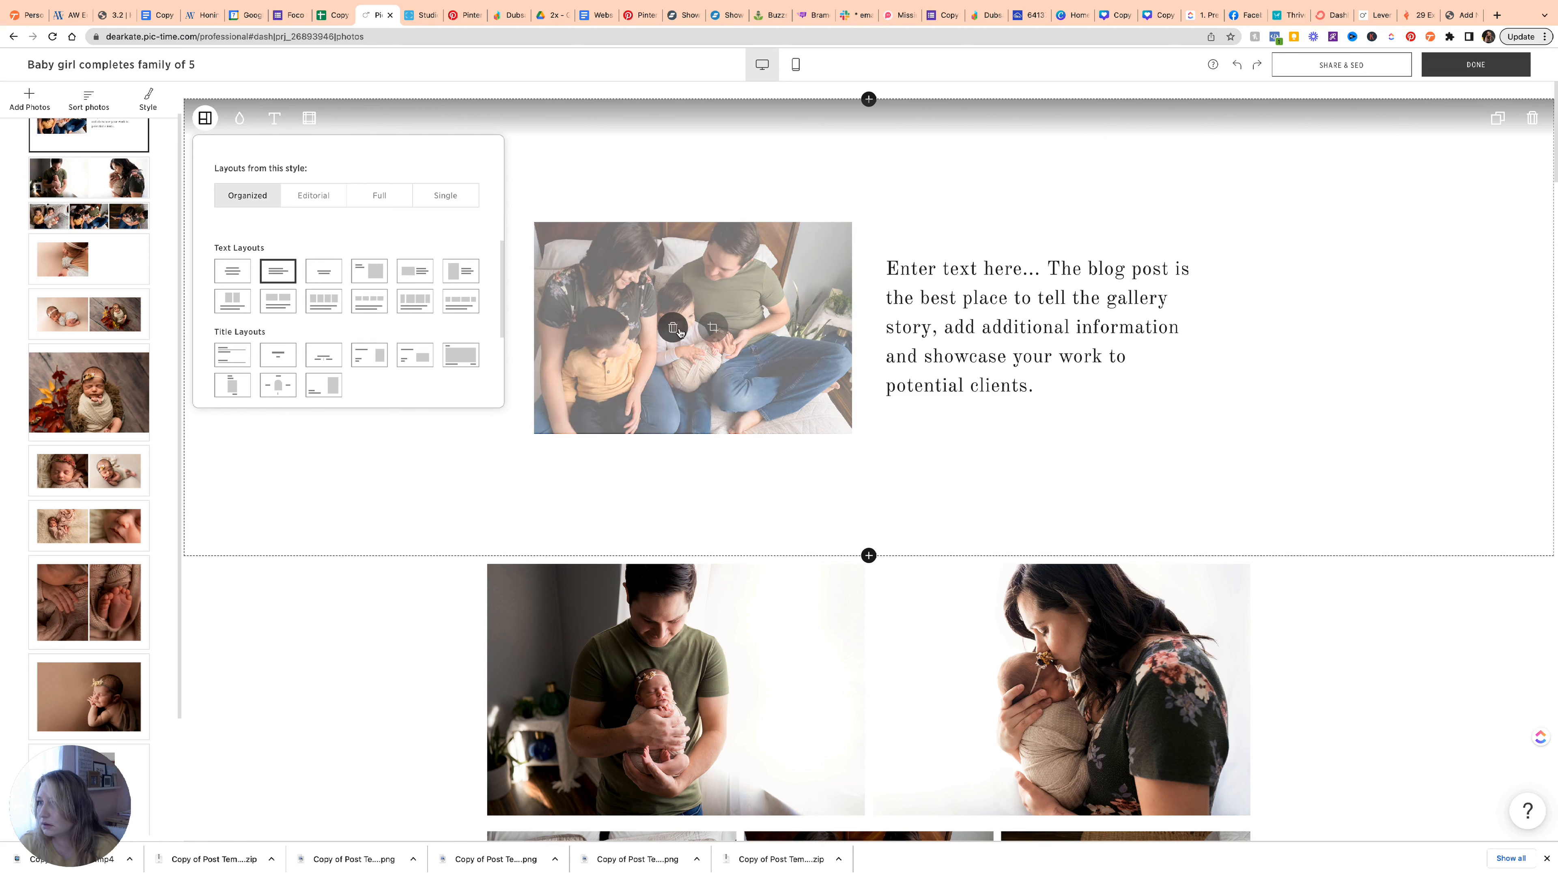
pyautogui.click(673, 327)
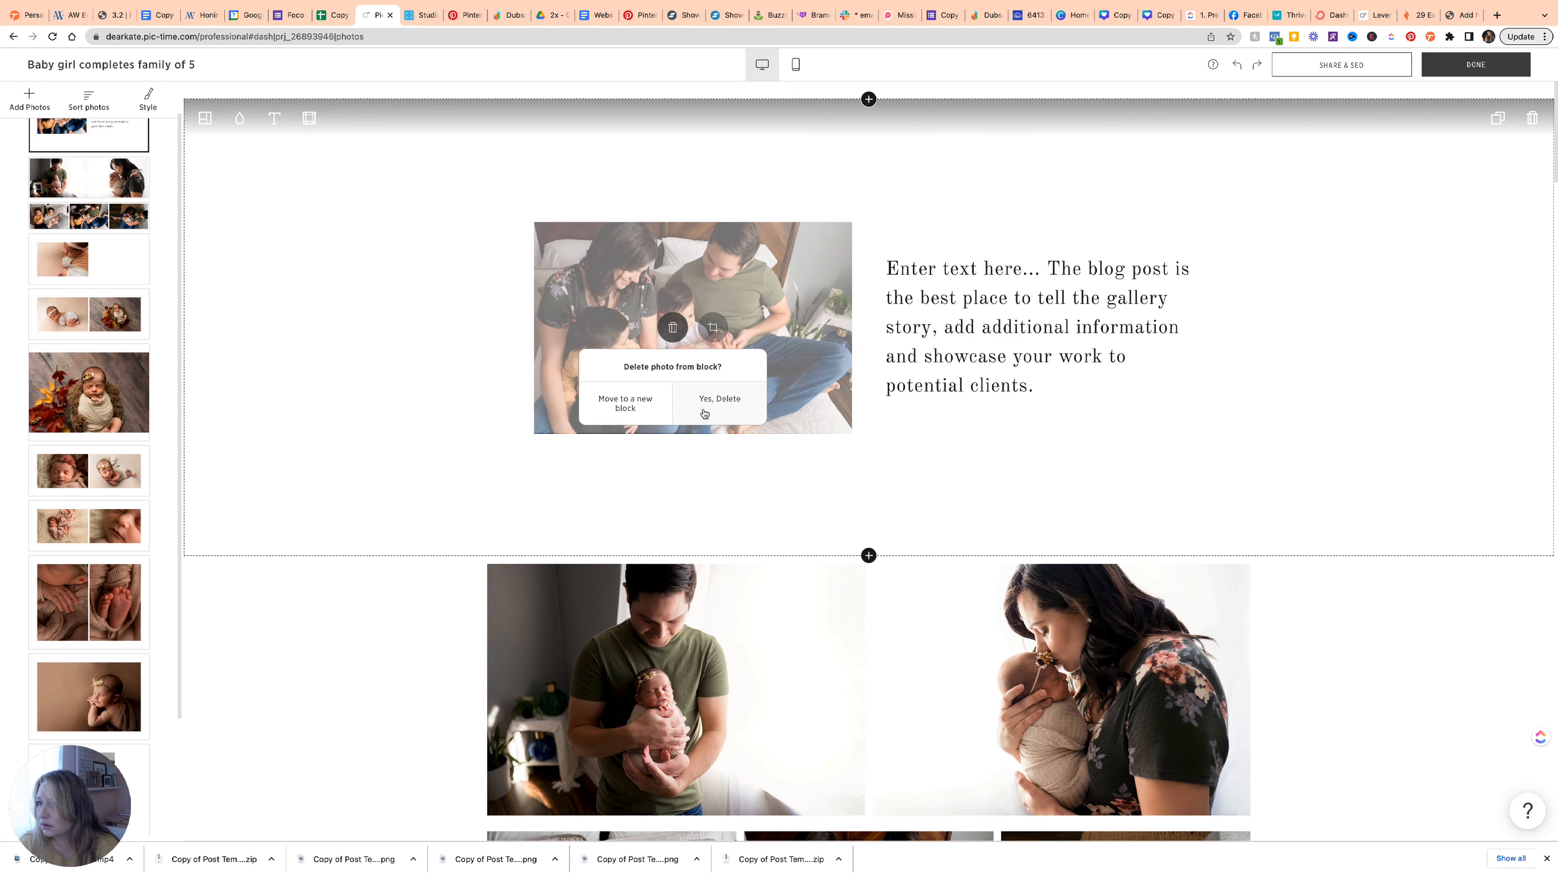
pyautogui.click(709, 404)
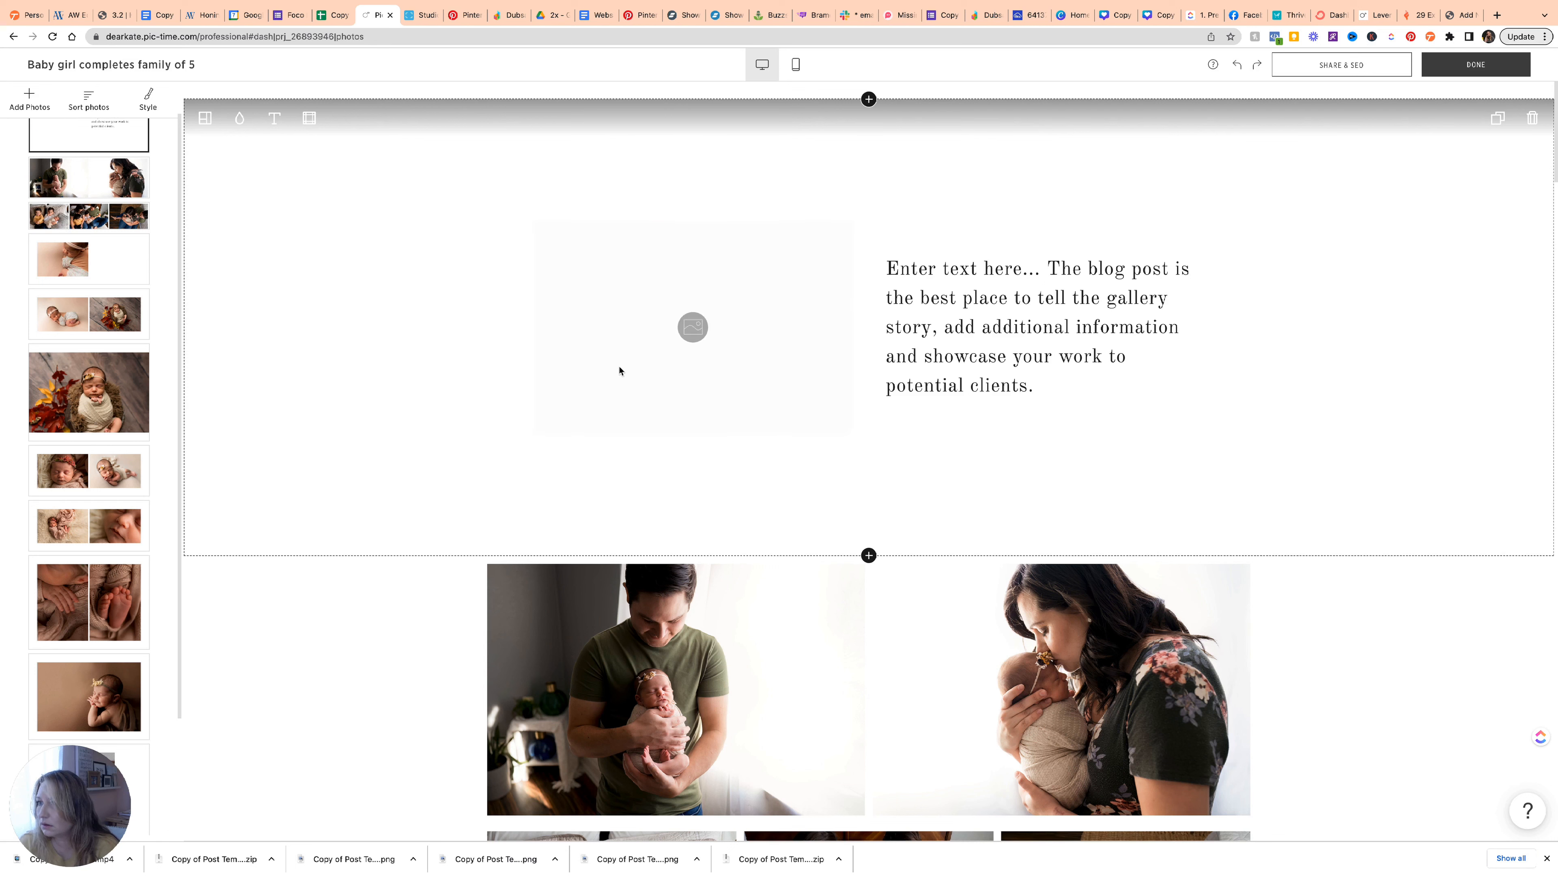
pyautogui.click(205, 118)
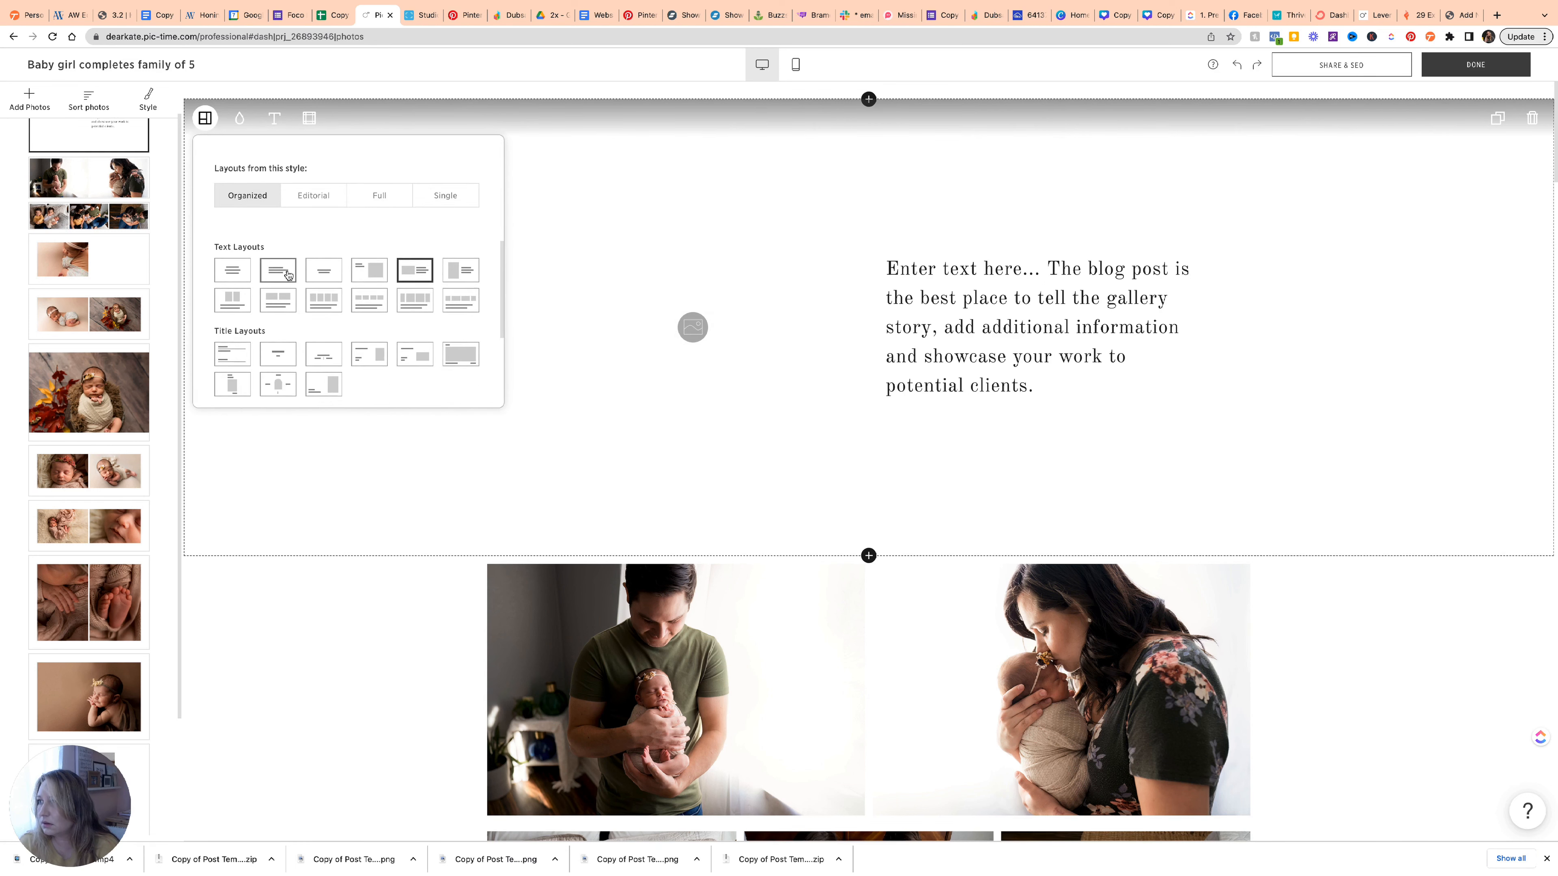
pyautogui.click(275, 274)
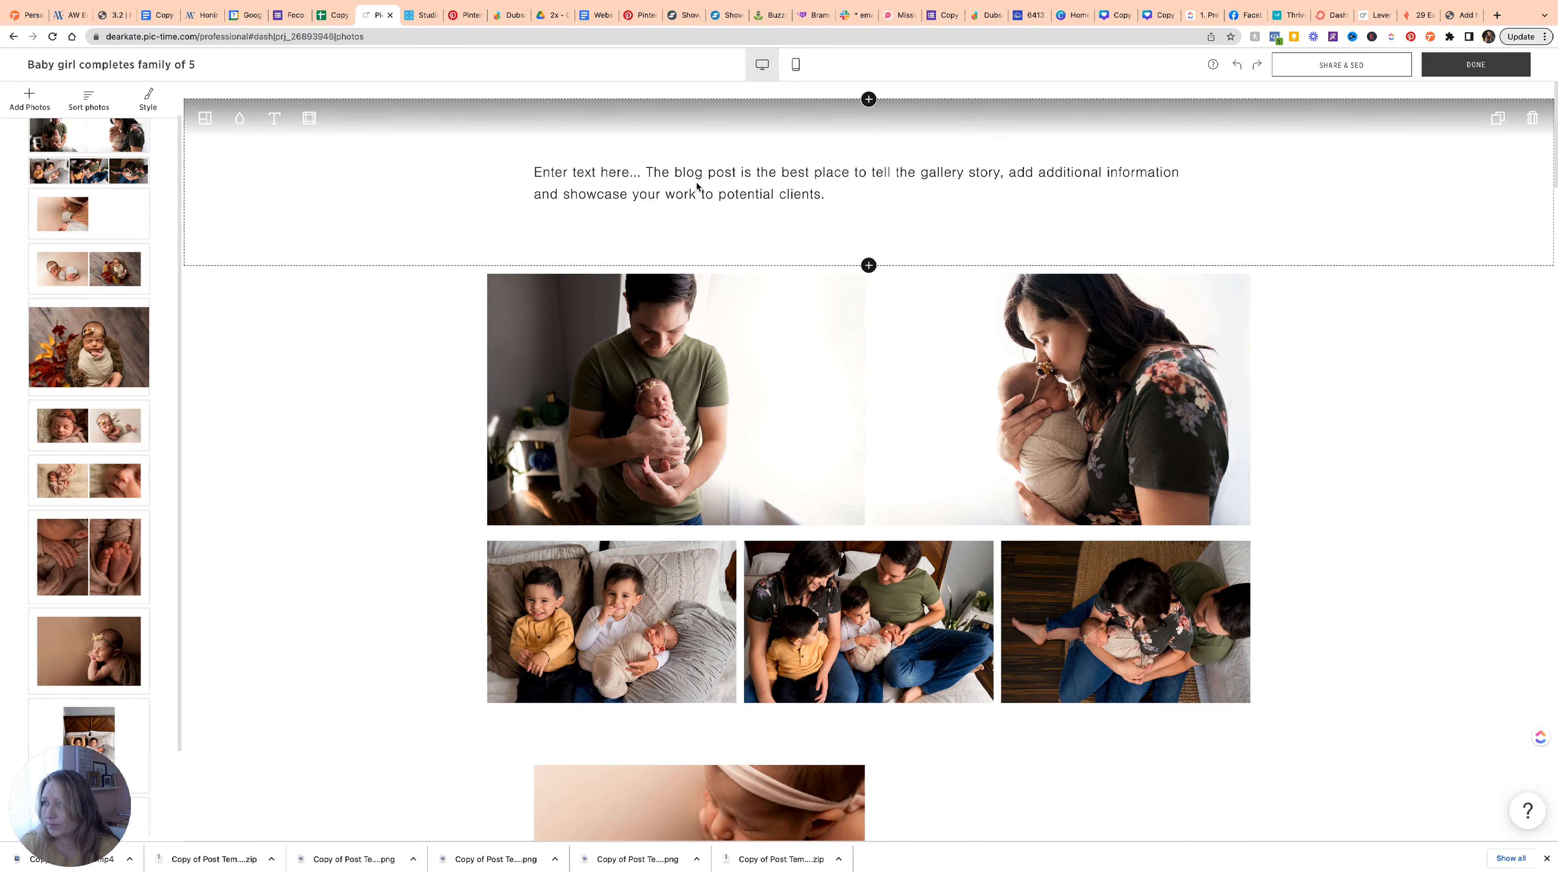
# Set the intro text to Old Standard TT and delete the placeholder paragraph.
pyautogui.click(274, 118)
pyautogui.click(328, 153)
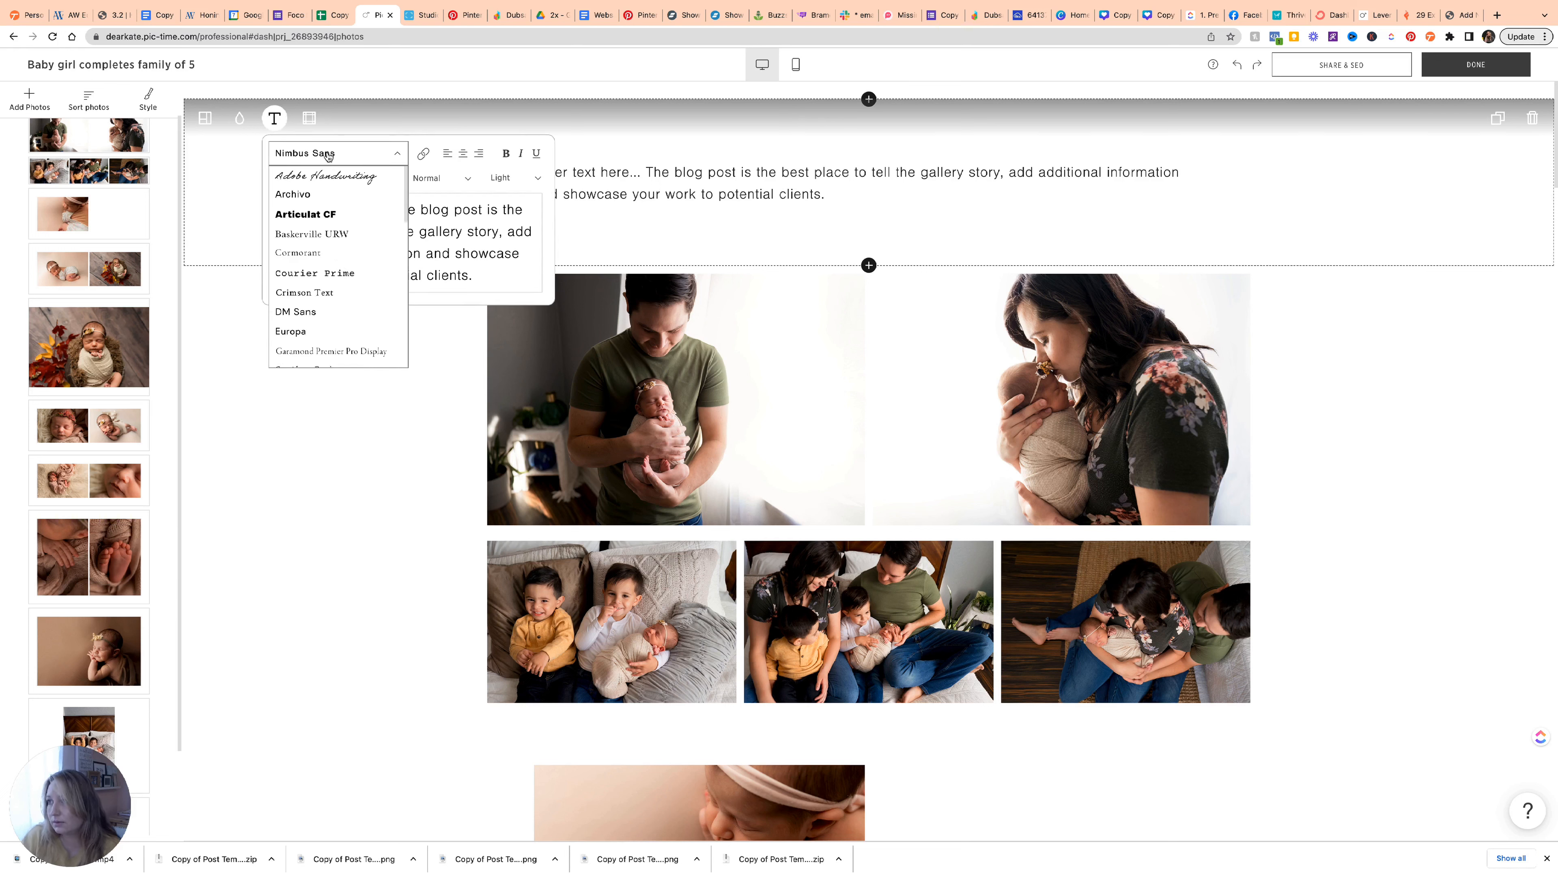
pyautogui.scroll(-5, 329, 304)
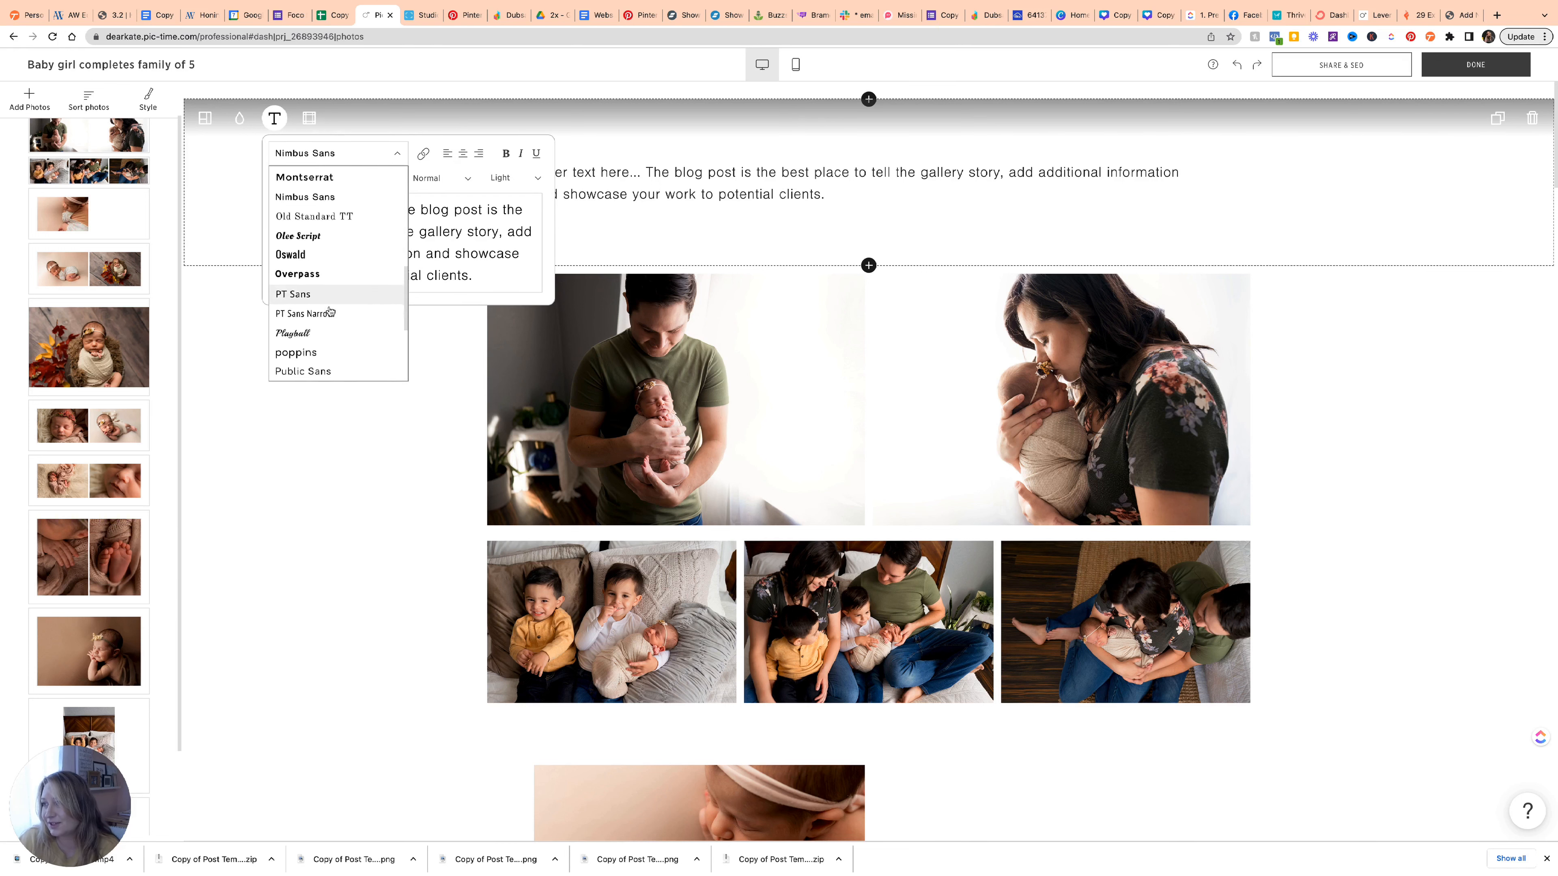
pyautogui.click(319, 203)
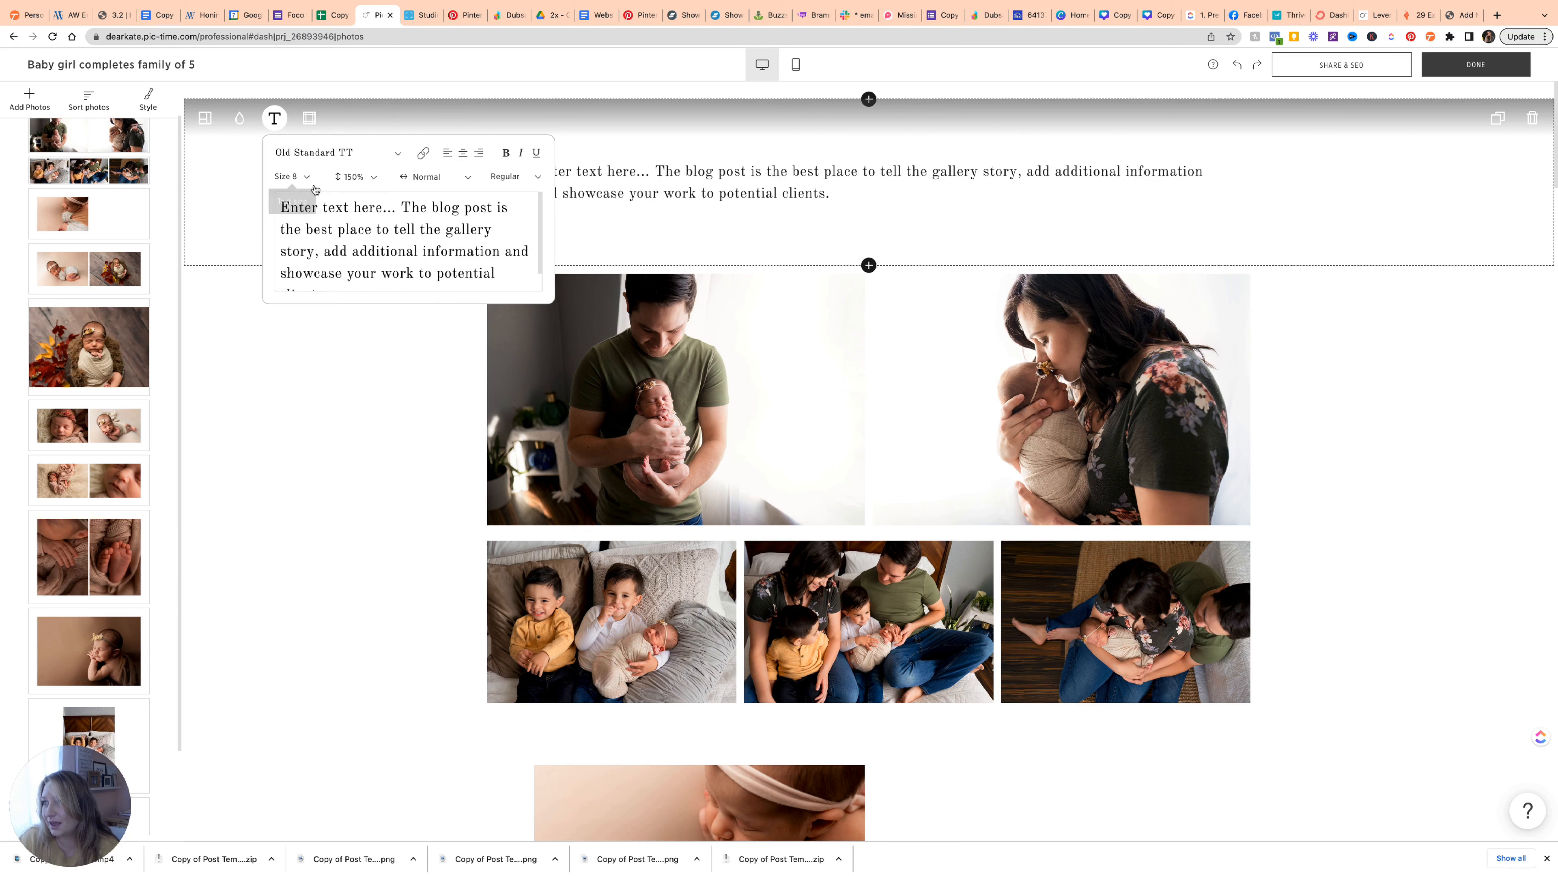
pyautogui.tripleClick(507, 275)
pyautogui.press('BackSpace')
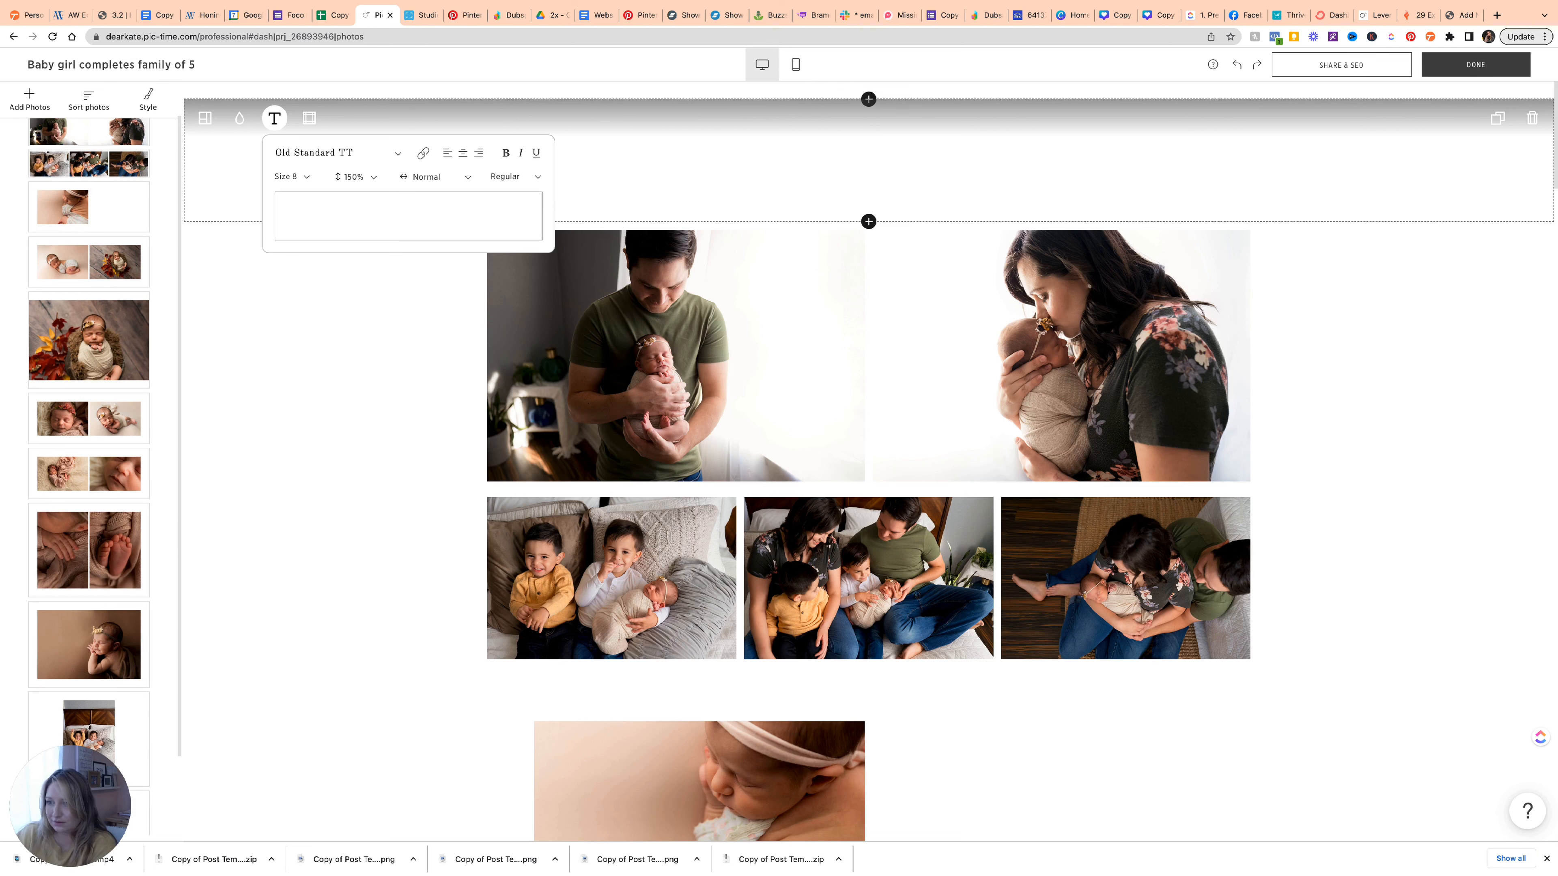
# Move a photo between blocks and give the baby photo block the fourth two-photo grid layout.
pyautogui.scroll(-6, 1074, 629)
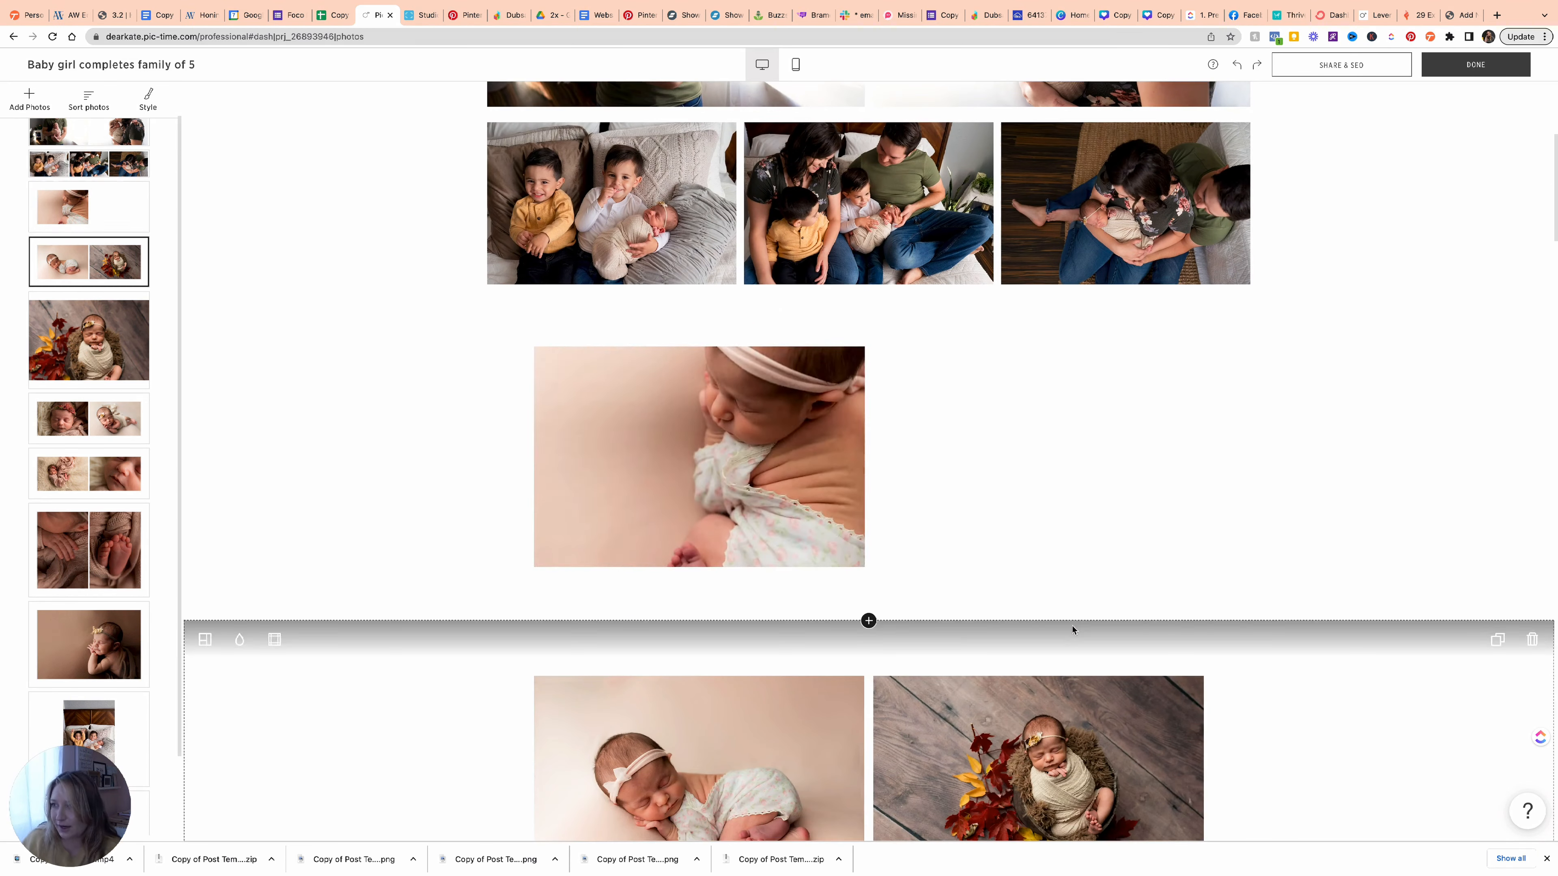
pyautogui.moveTo(717, 734); pyautogui.dragTo(1036, 467)
pyautogui.click(204, 310)
pyautogui.click(323, 462)
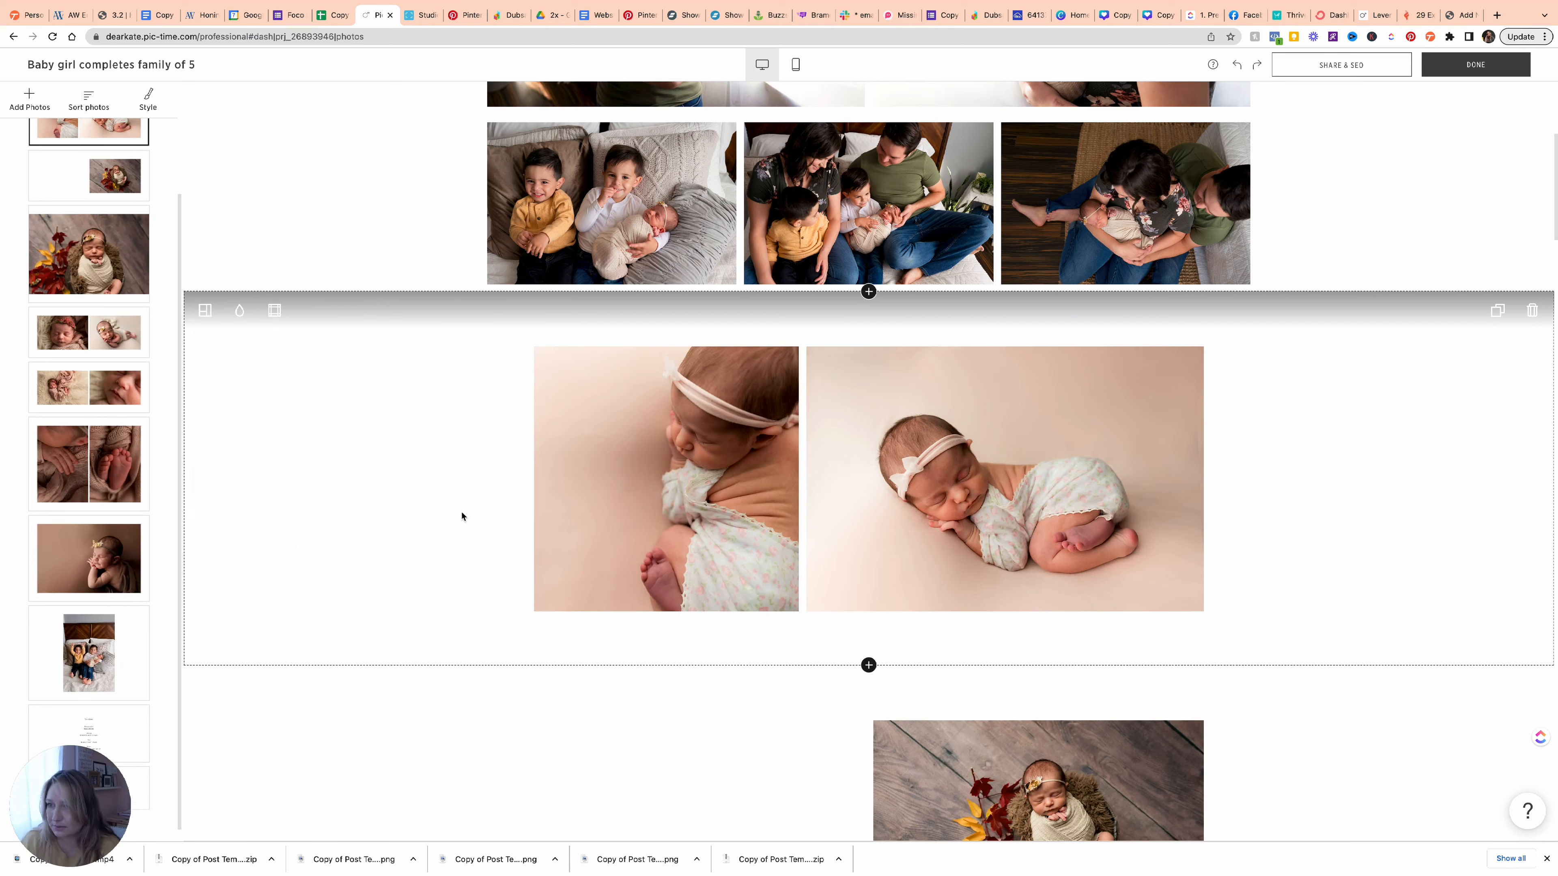
pyautogui.click(205, 310)
pyautogui.click(369, 462)
pyautogui.scroll(-4, 376, 467)
pyautogui.scroll(5, 377, 466)
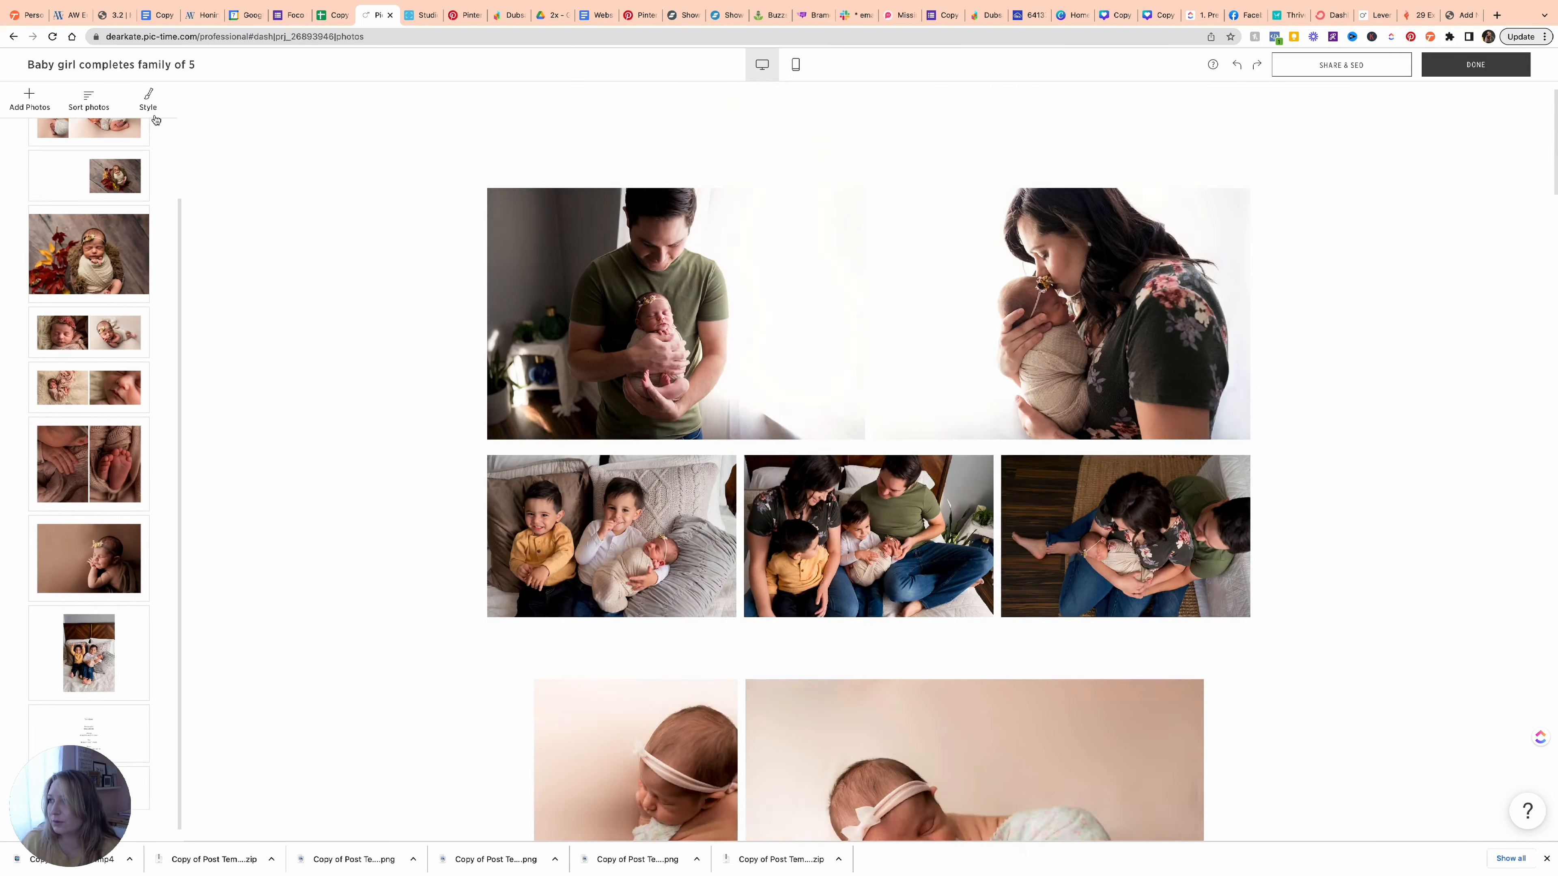
# Check the photo border settings under Style > Border.
pyautogui.click(147, 98)
pyautogui.click(201, 288)
pyautogui.scroll(-5, 511, 483)
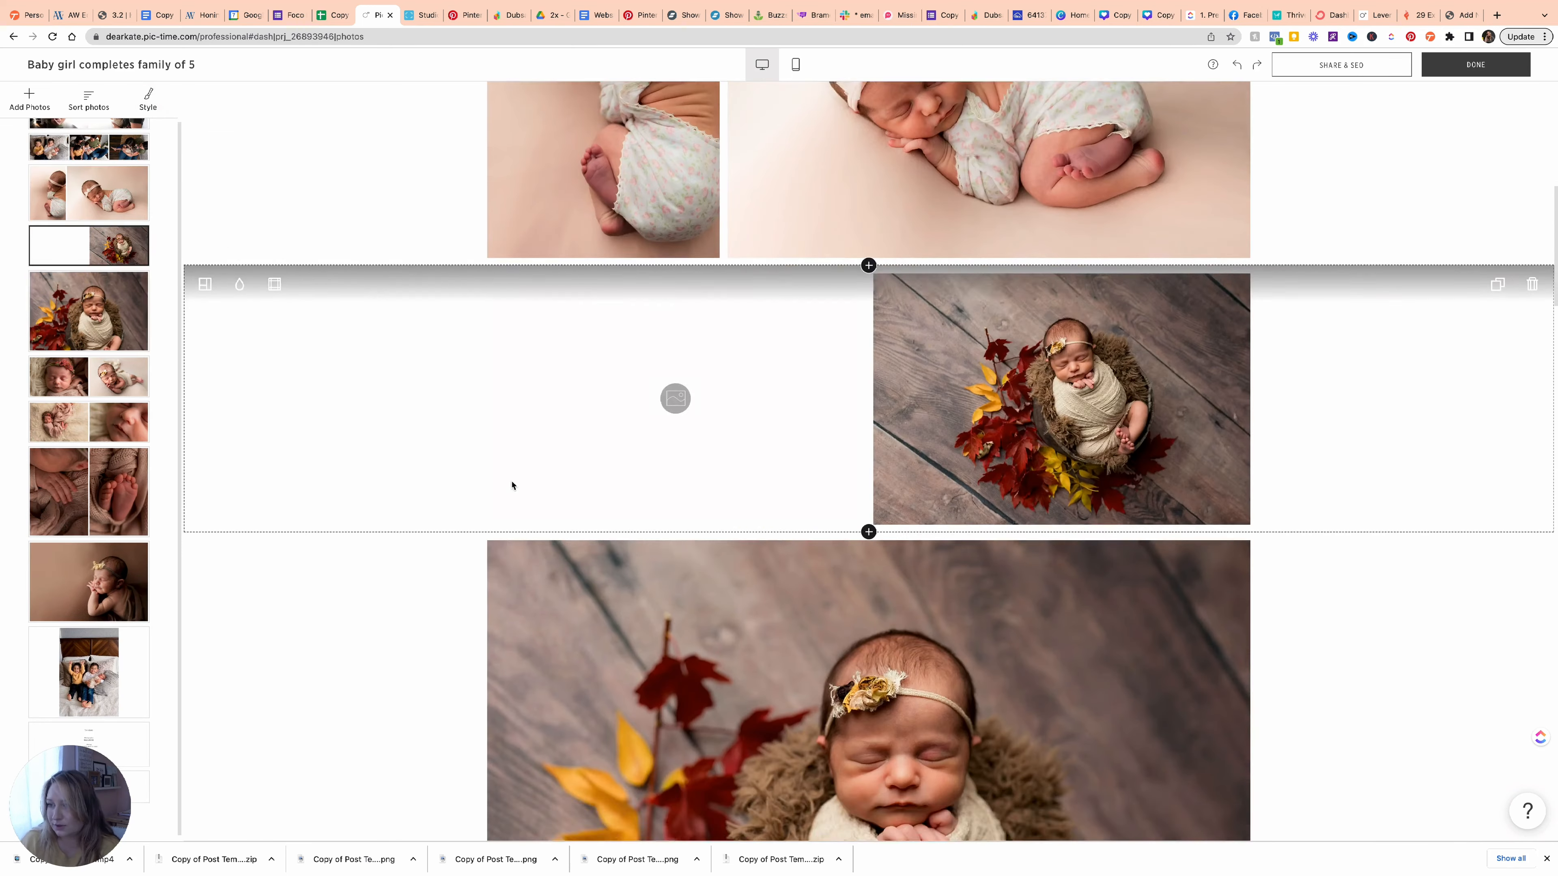
pyautogui.scroll(1, 511, 483)
# Give the autumn-leaves photo block a single-photo layout.
pyautogui.click(205, 340)
pyautogui.click(278, 481)
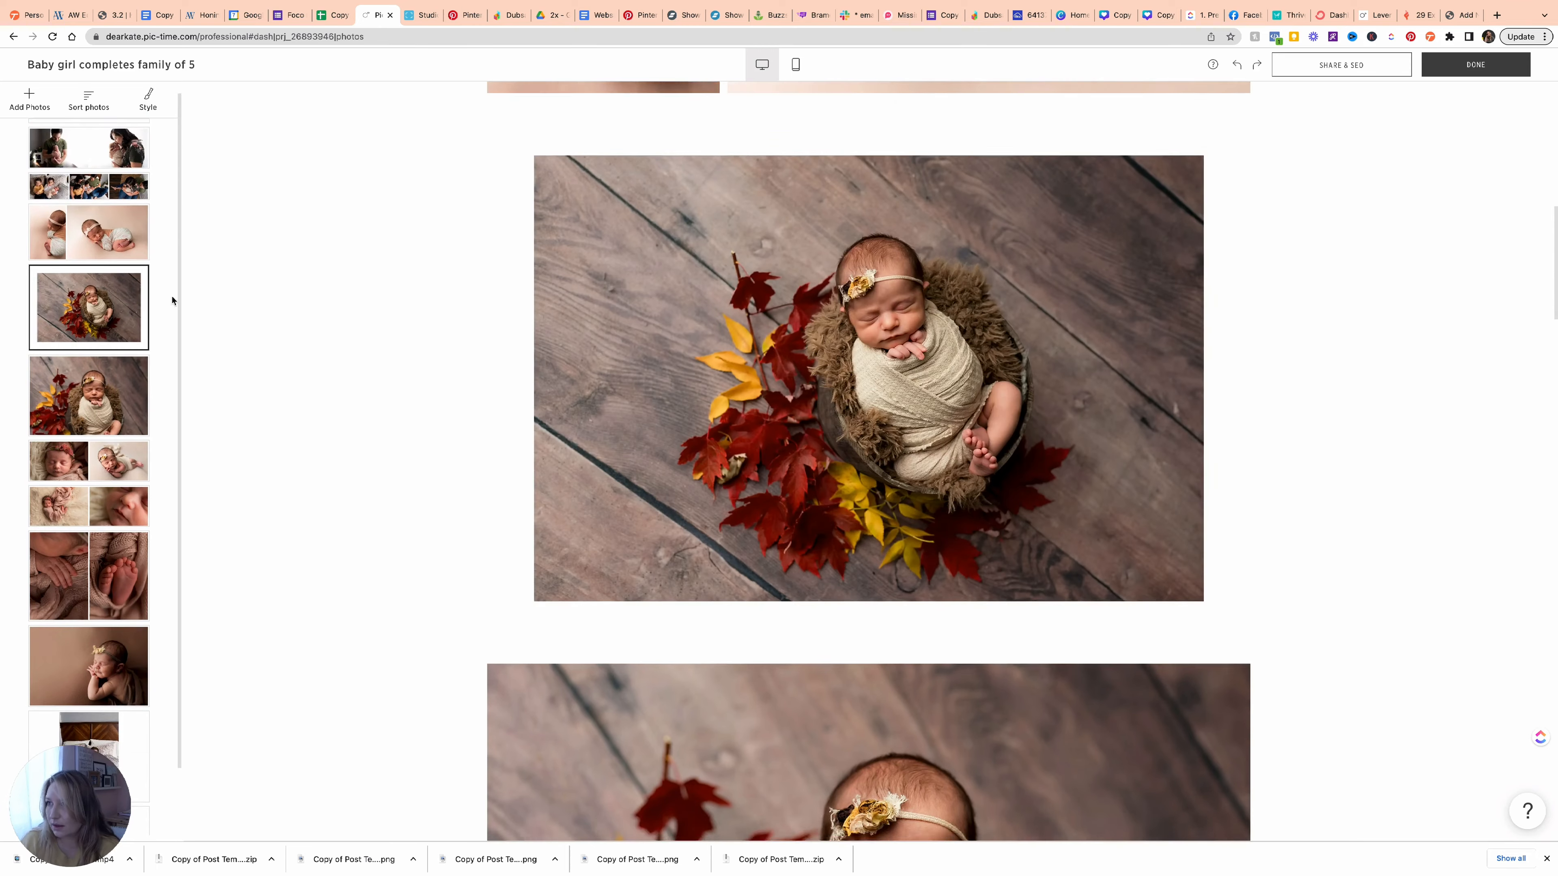
pyautogui.scroll(3, 448, 469)
pyautogui.scroll(-10, 448, 469)
pyautogui.scroll(-15, 448, 469)
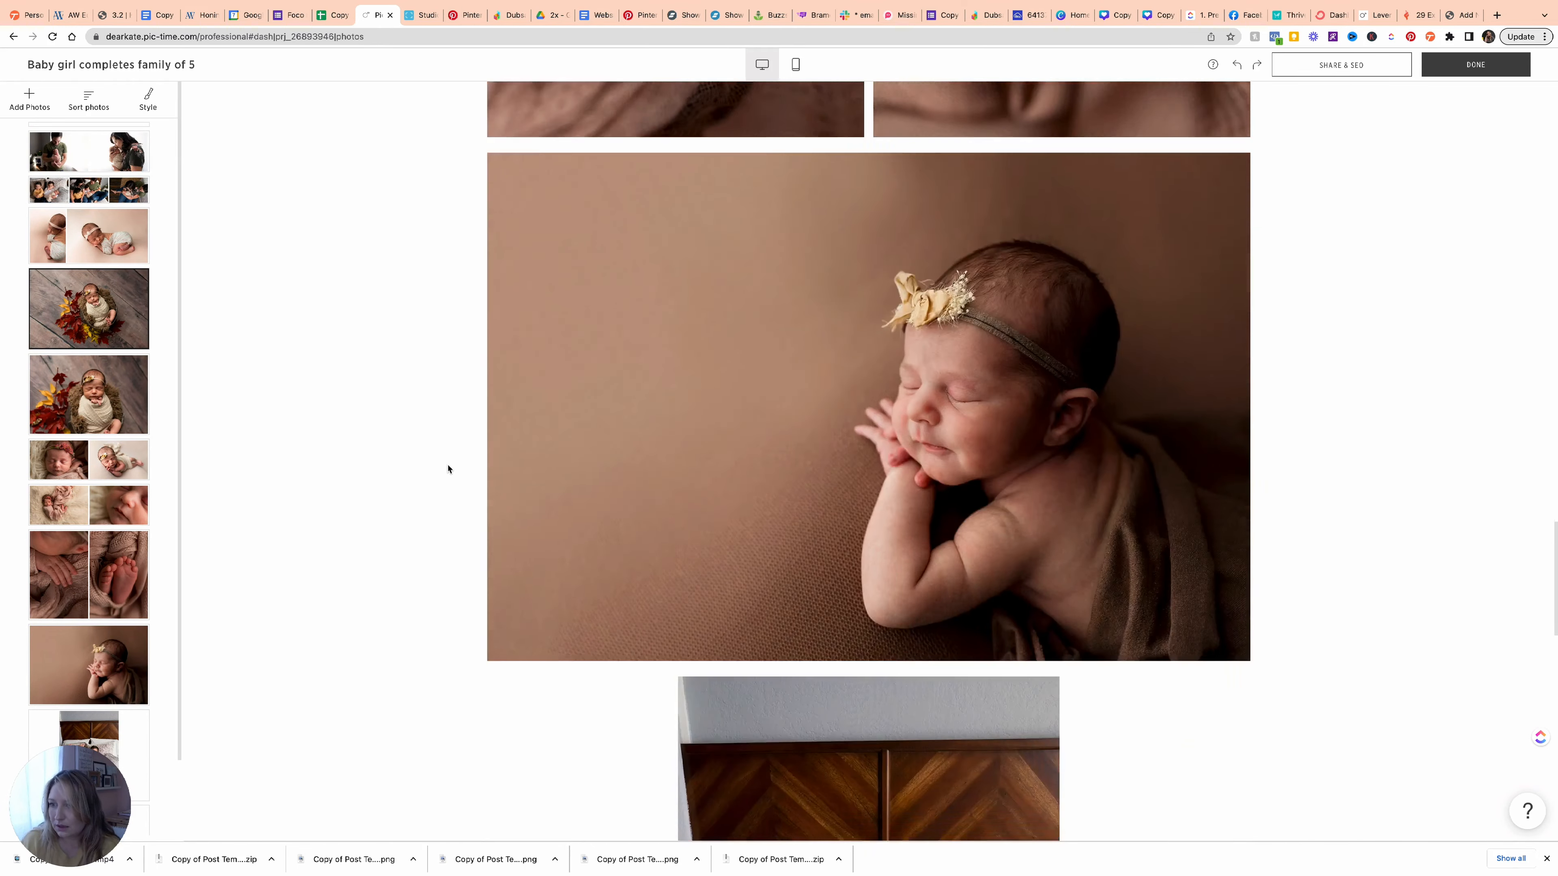
# Delete the Vendors and View Full Gallery blocks, then bring up the new-block layout choices.
pyautogui.click(1534, 233)
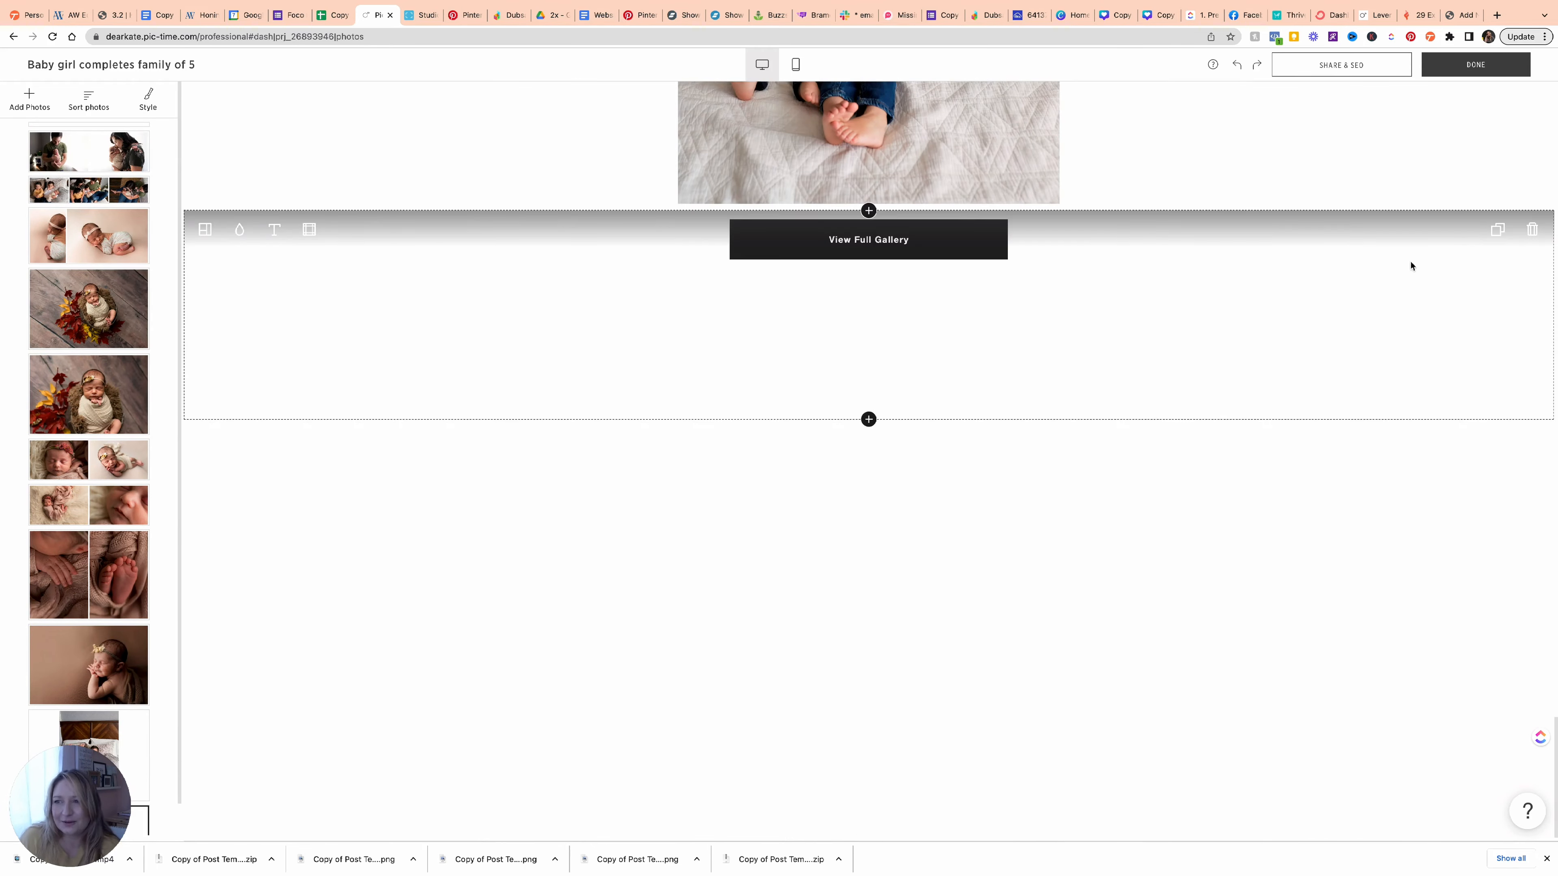
pyautogui.click(1533, 233)
pyautogui.scroll(15, 869, 430)
pyautogui.moveTo(1061, 276); pyautogui.dragTo(675, 644)
pyautogui.moveTo(89, 395); pyautogui.dragTo(89, 526)
pyautogui.click(869, 528)
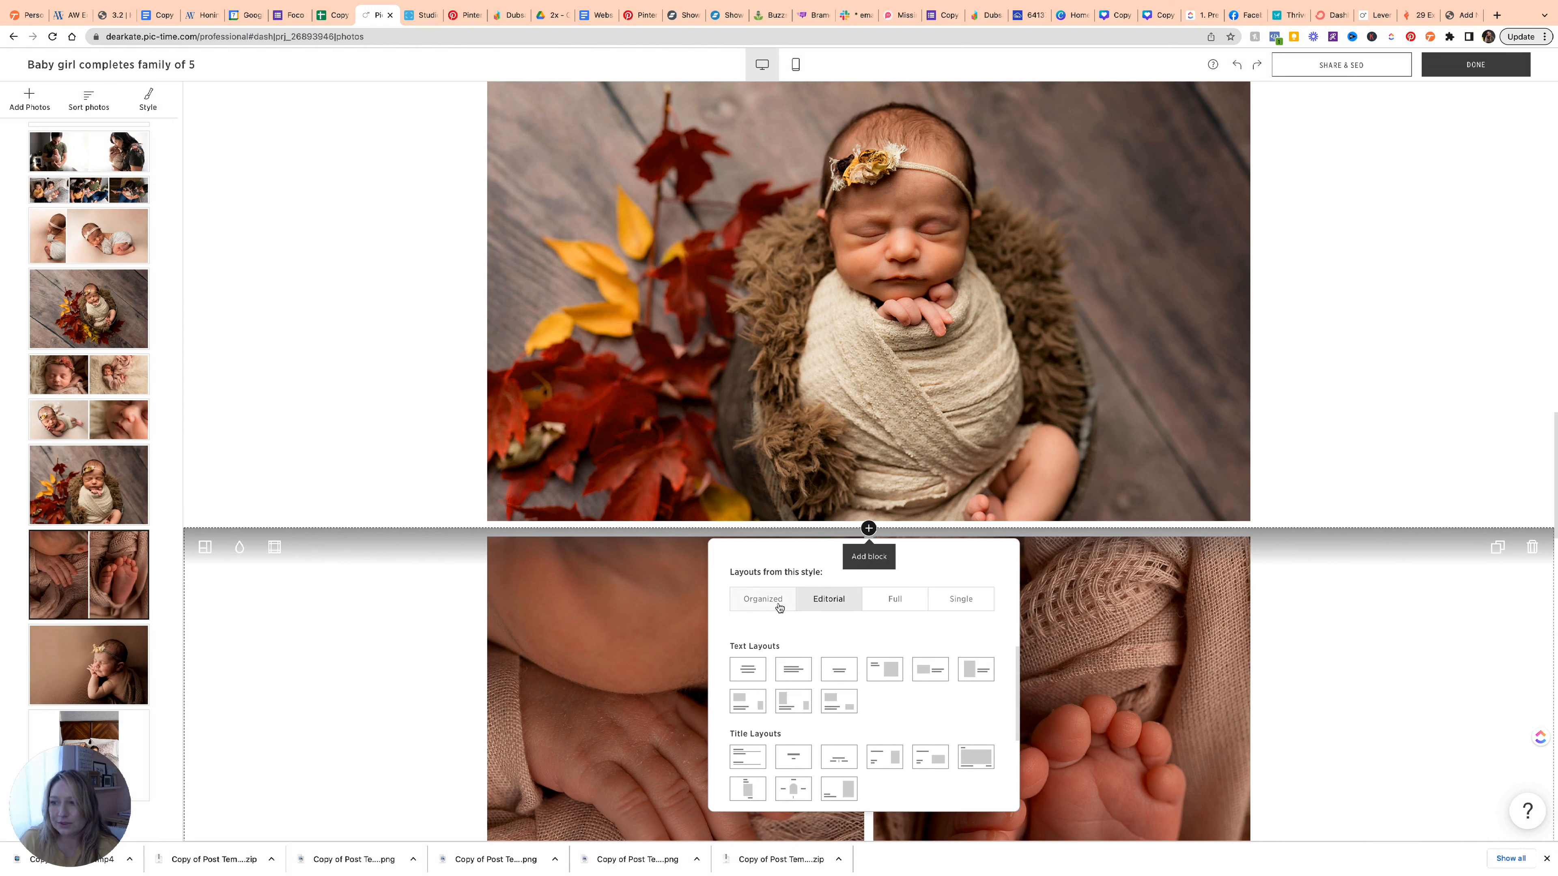
# Compare the layout sets, then insert the second Text Layouts block below the family photo on the bed.
pyautogui.click(893, 604)
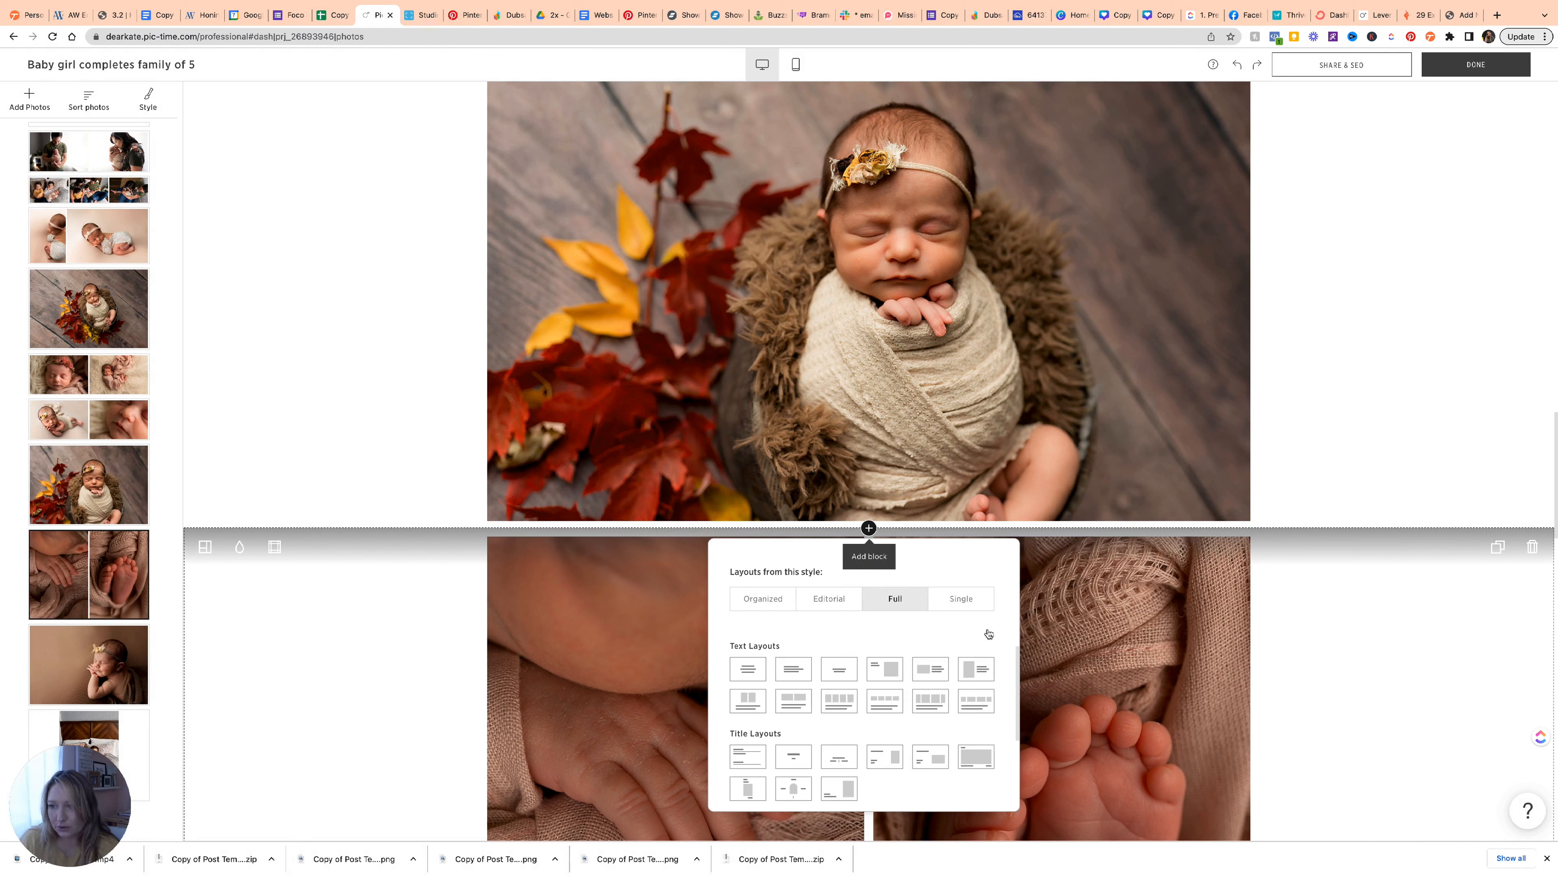
pyautogui.click(964, 603)
pyautogui.click(765, 605)
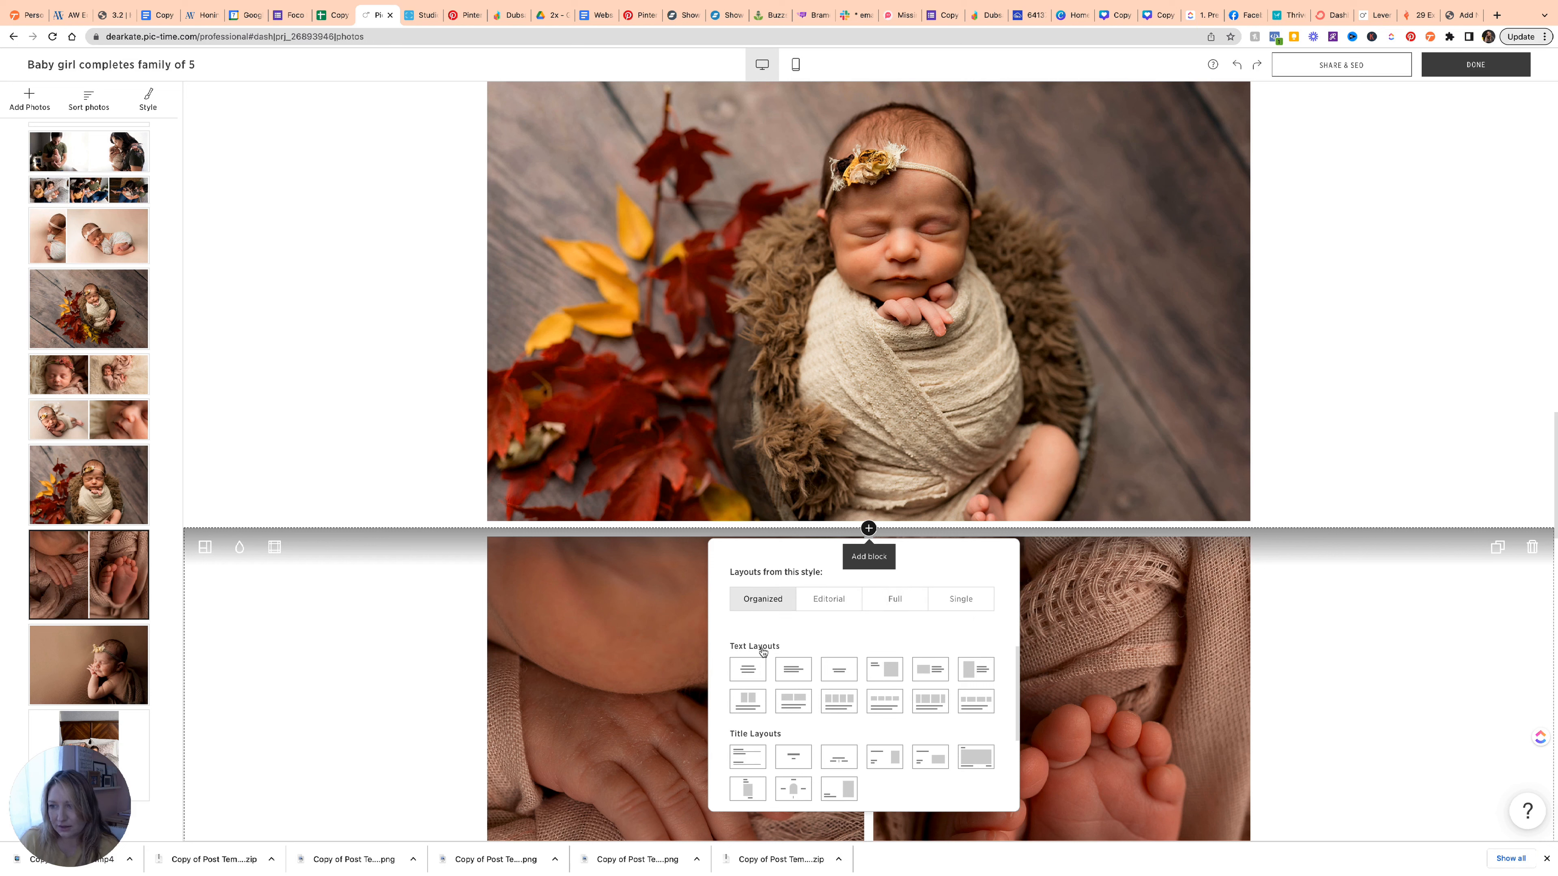
pyautogui.click(834, 673)
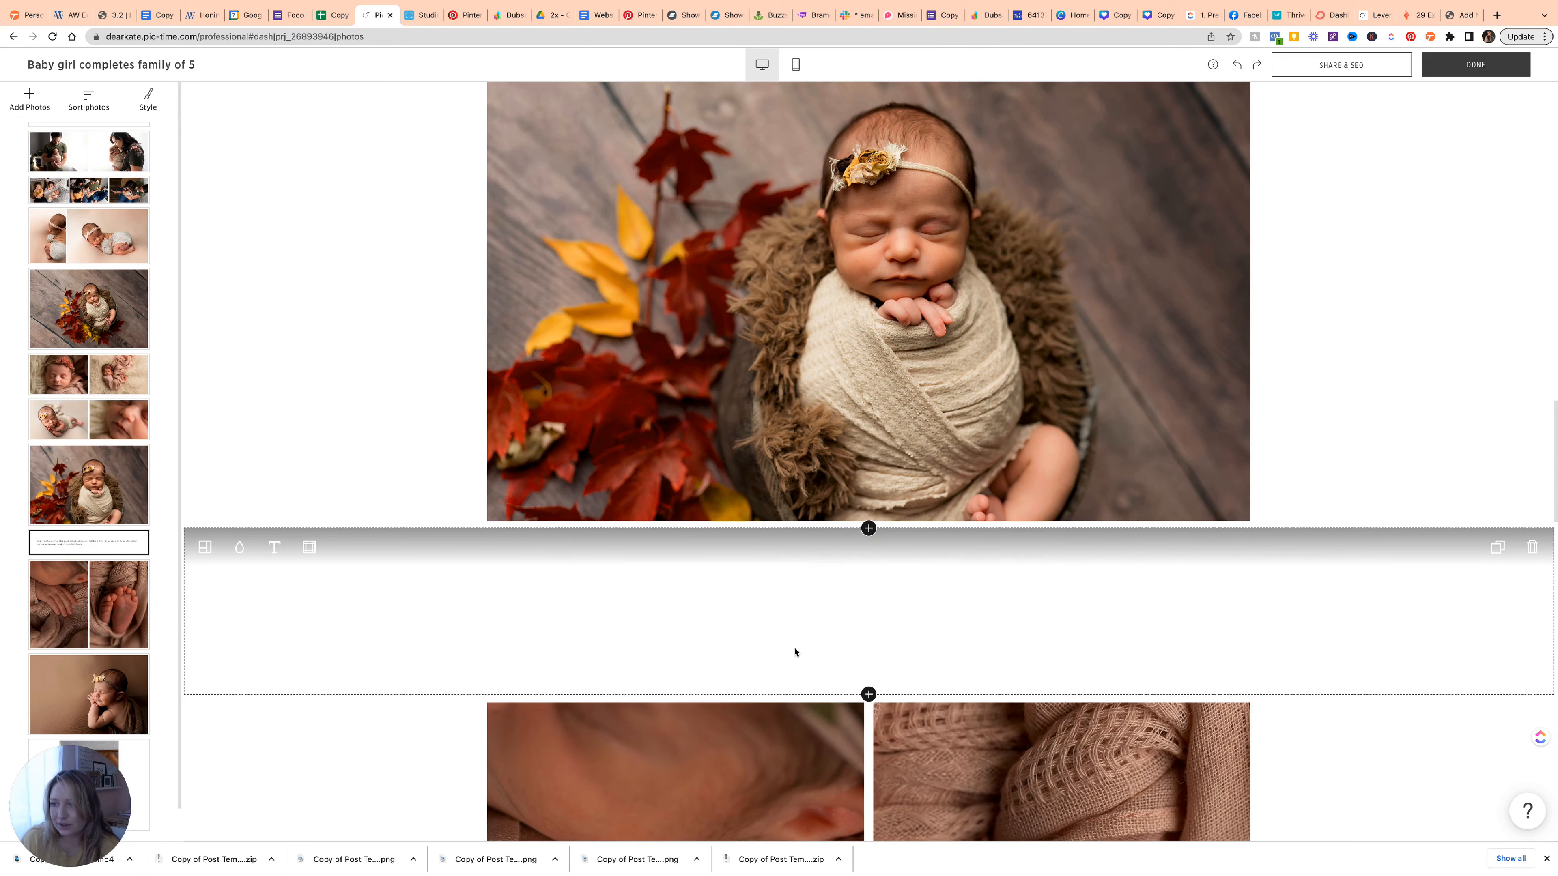
pyautogui.scroll(-2, 741, 621)
pyautogui.scroll(-20, 742, 621)
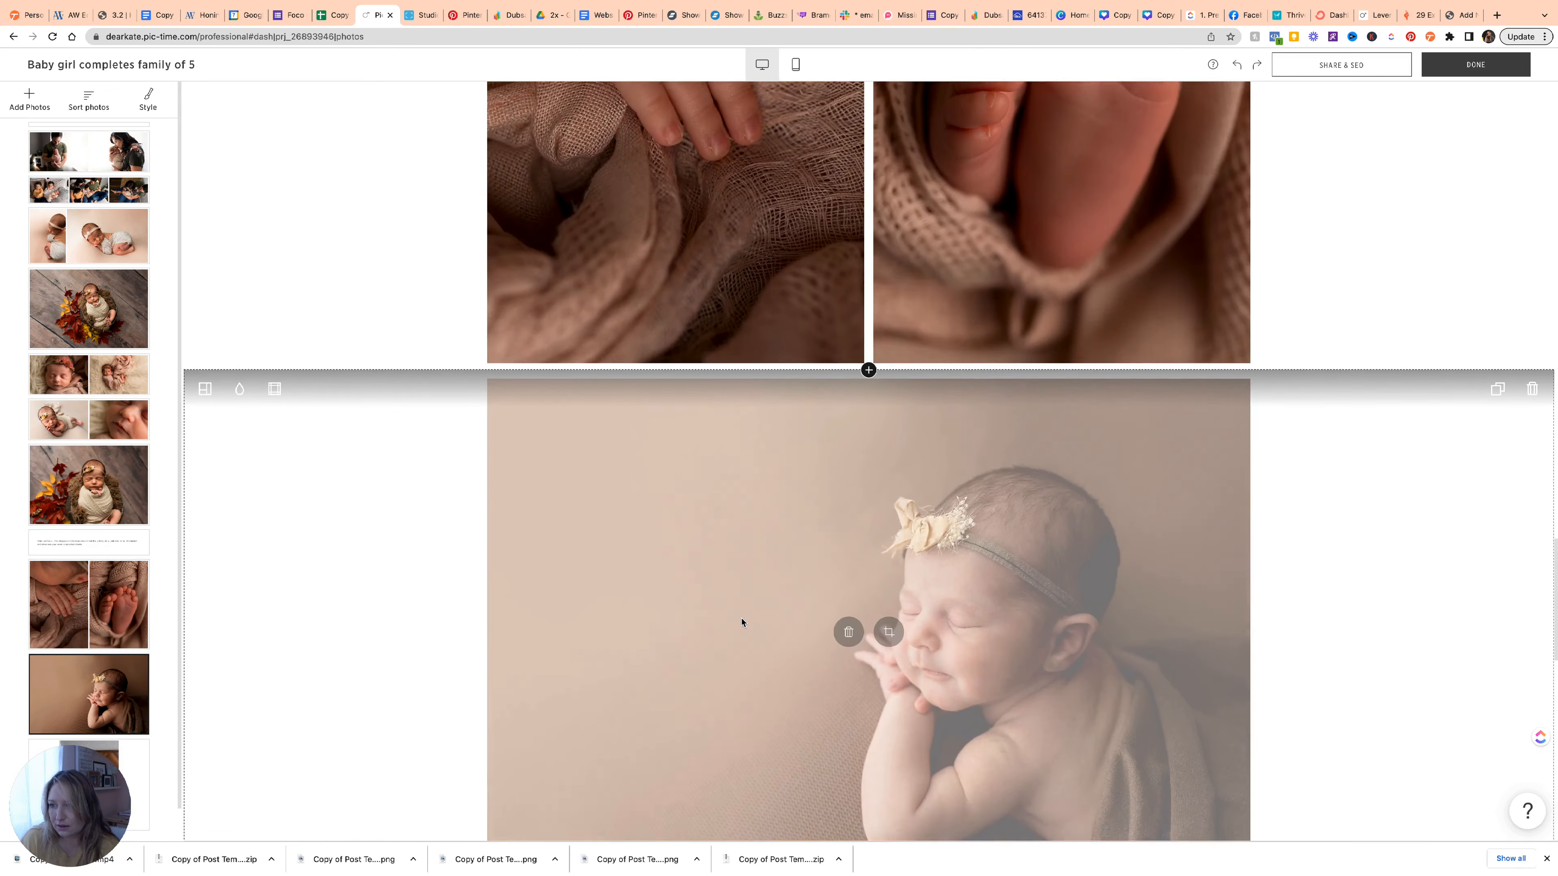
pyautogui.scroll(-5, 741, 621)
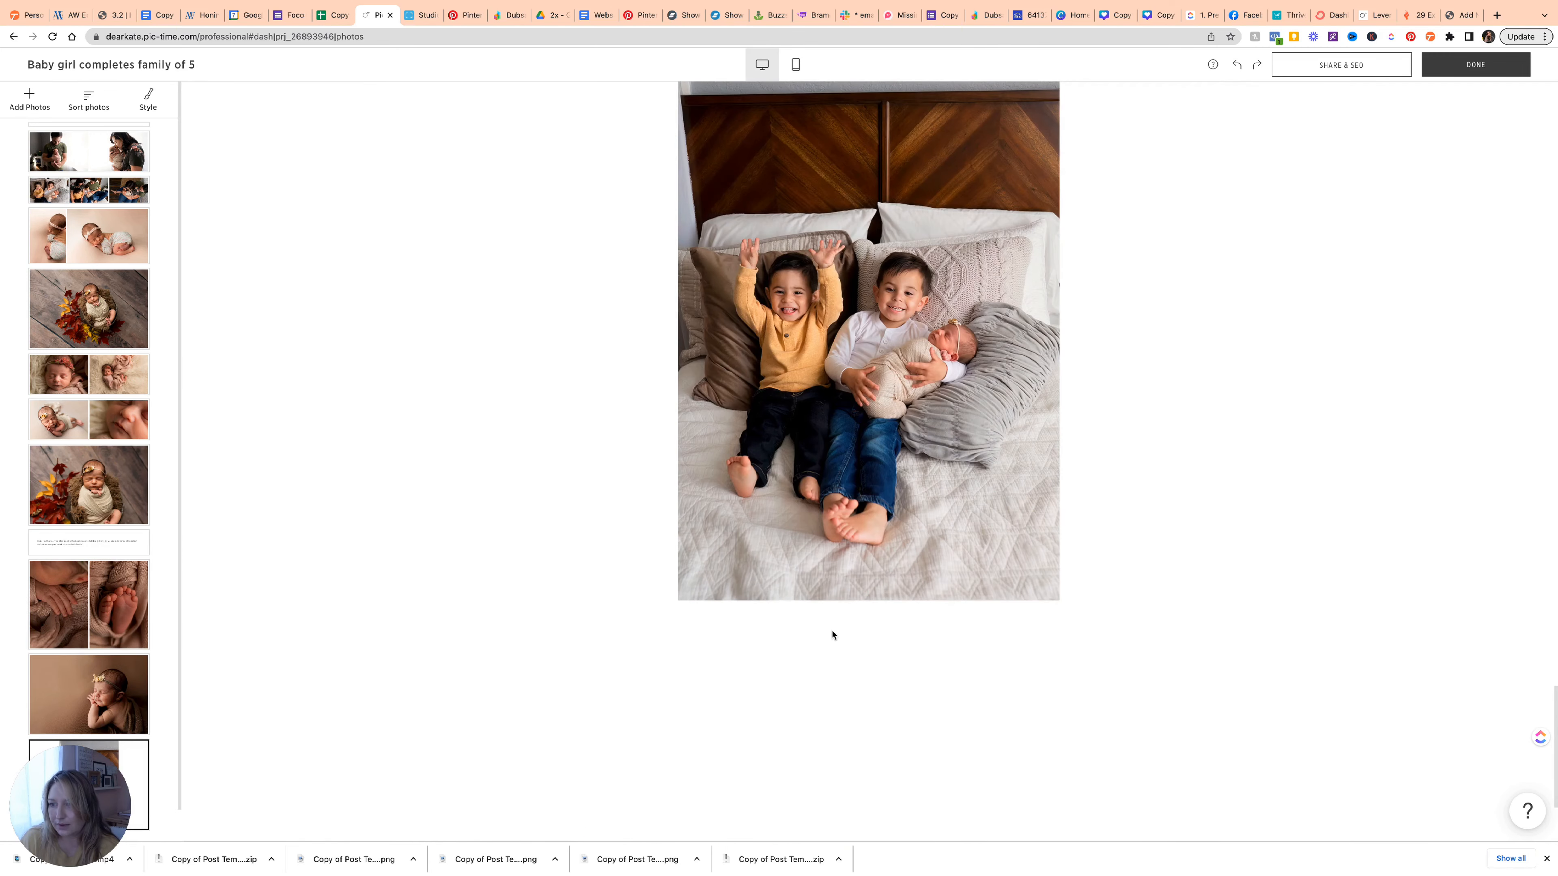
pyautogui.click(869, 608)
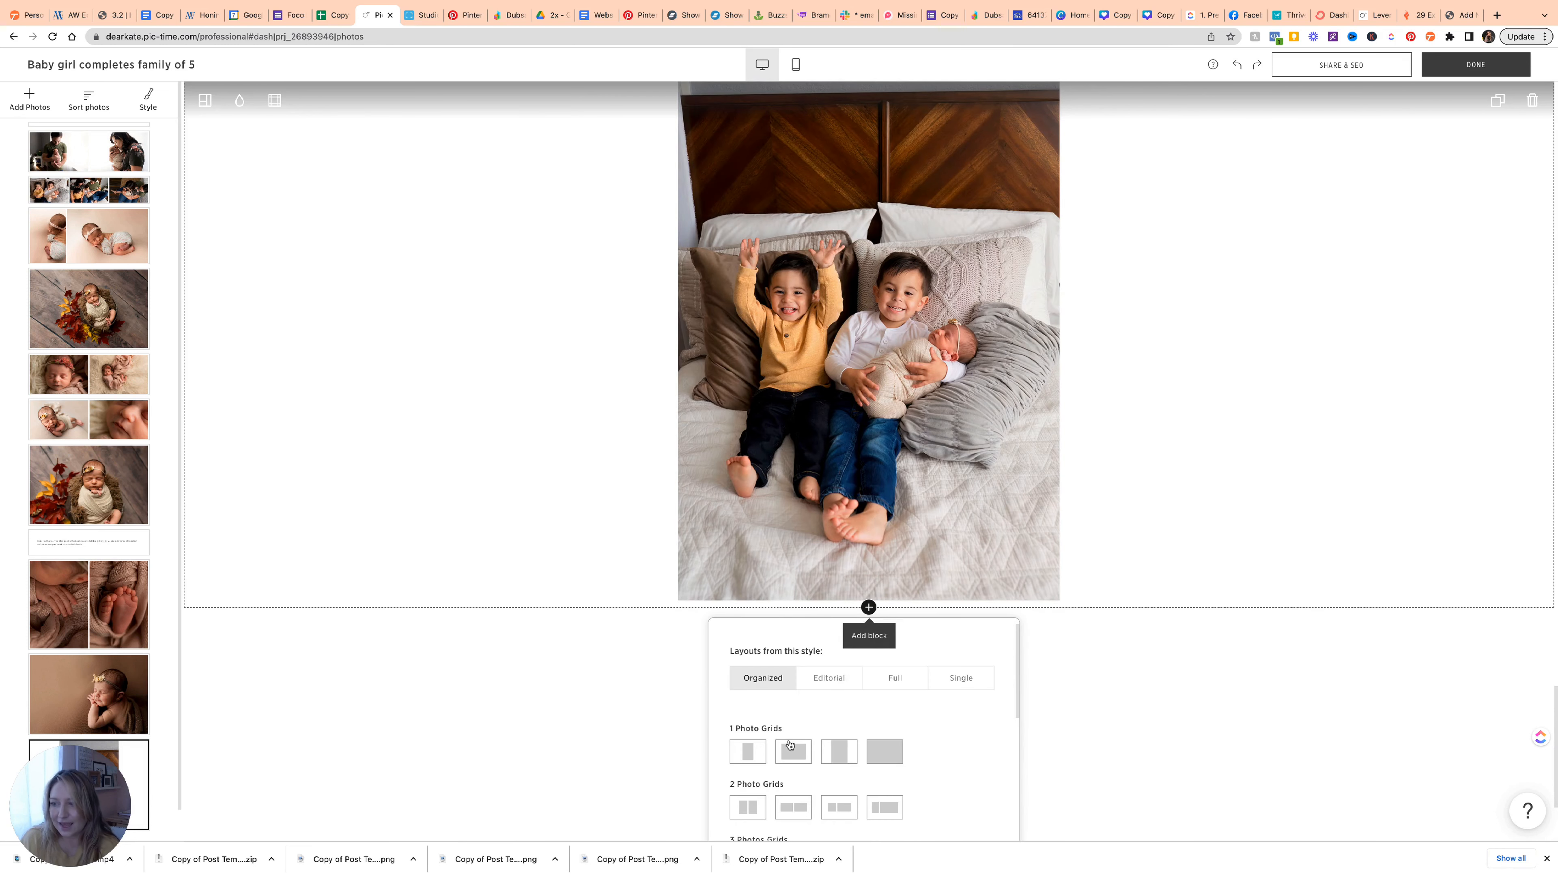
pyautogui.scroll(-5, 790, 744)
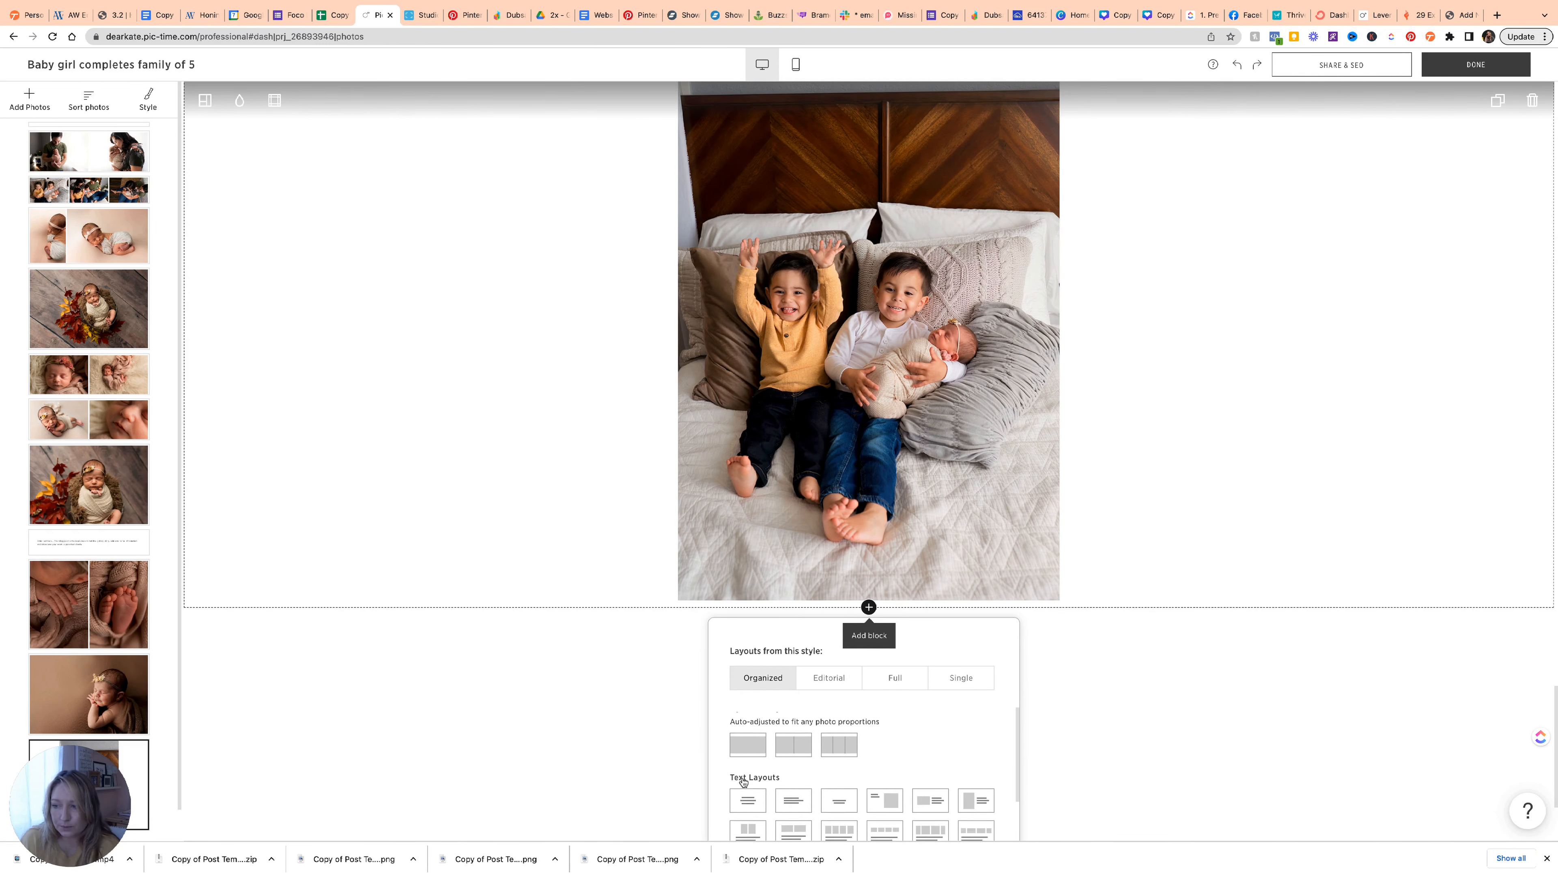
pyautogui.scroll(-1, 744, 780)
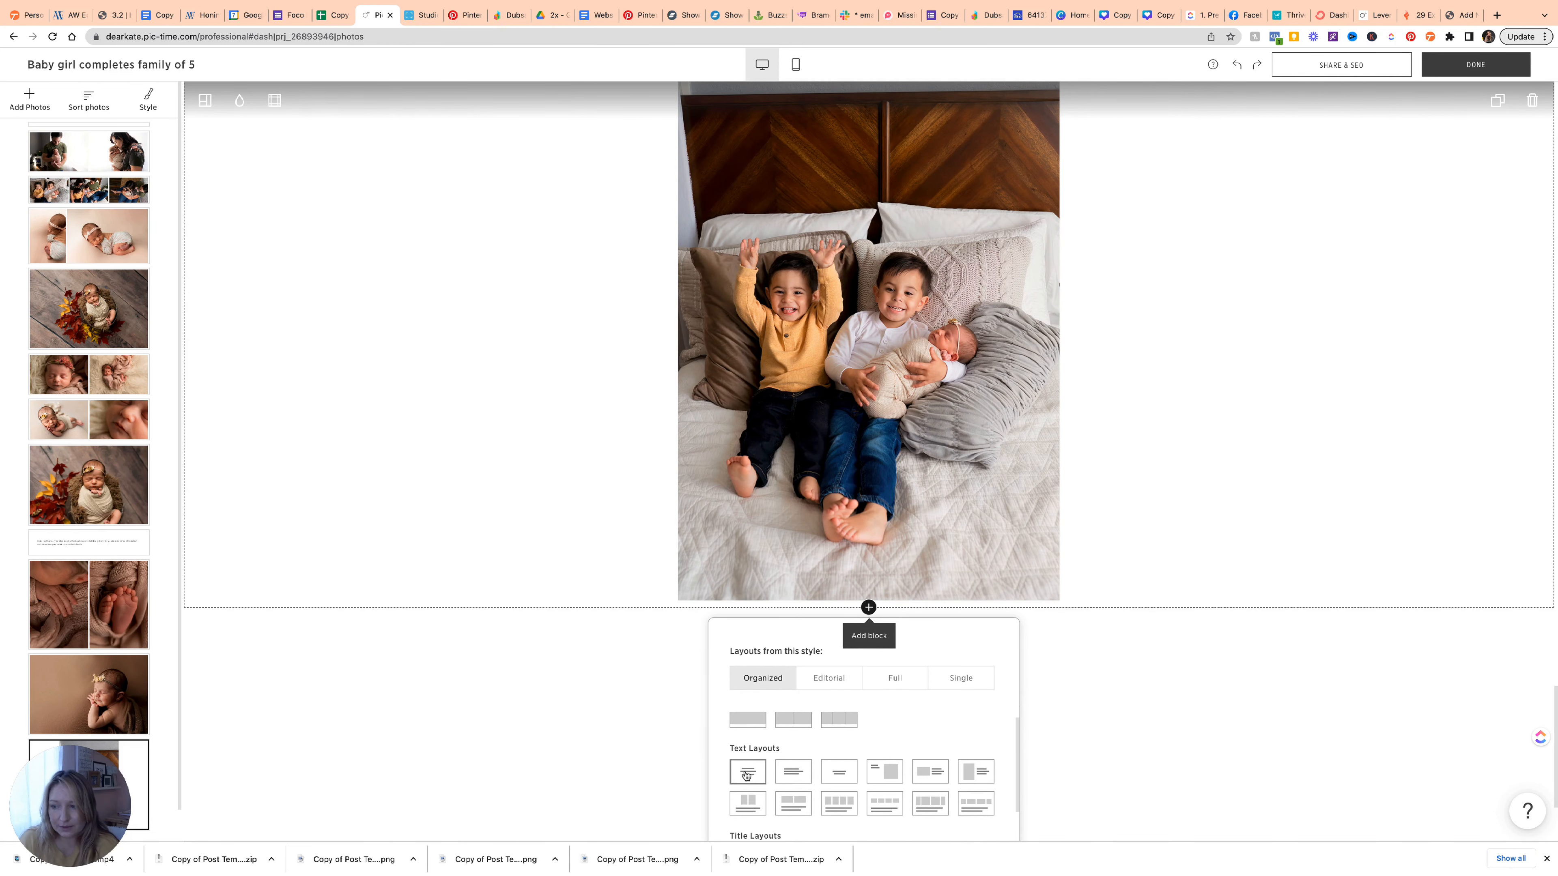
pyautogui.click(783, 774)
pyautogui.scroll(15, 652, 740)
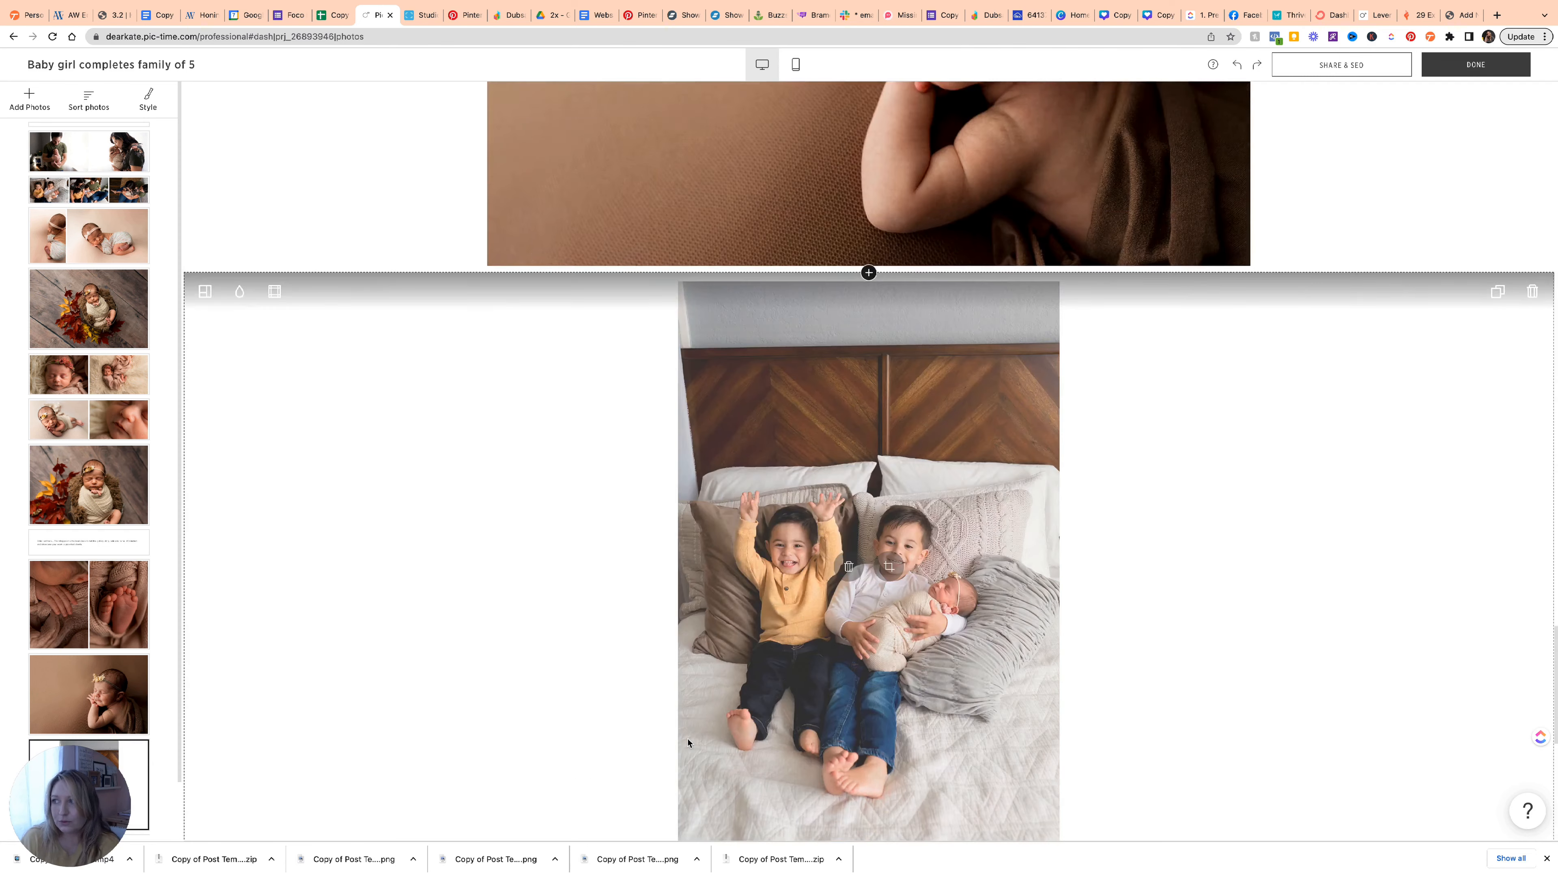
pyautogui.scroll(8, 688, 743)
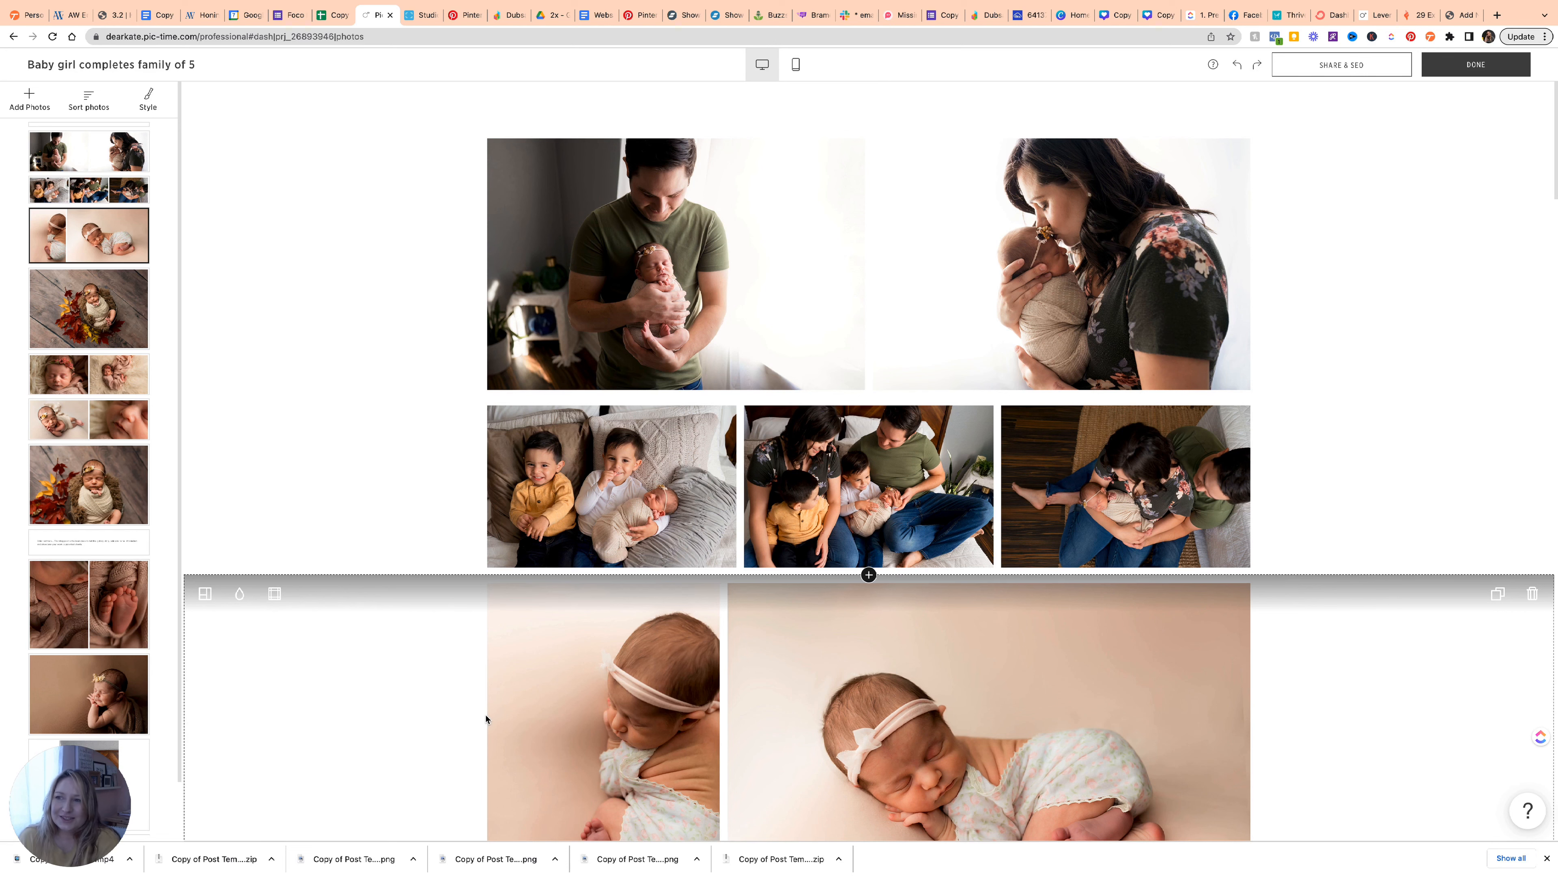
pyautogui.scroll(-5, 423, 696)
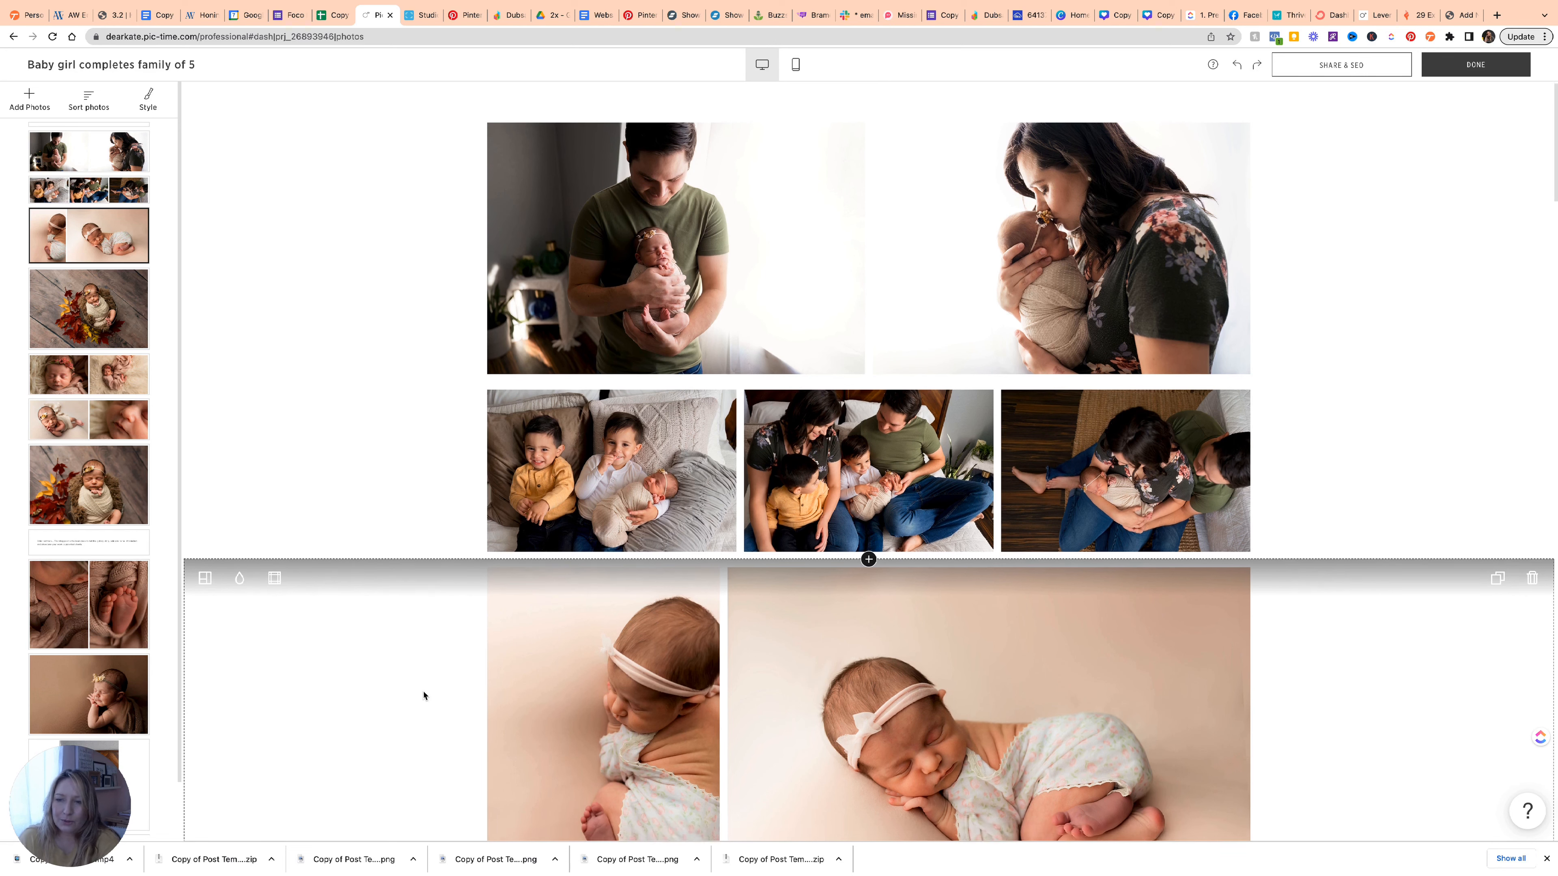
pyautogui.scroll(-9, 423, 695)
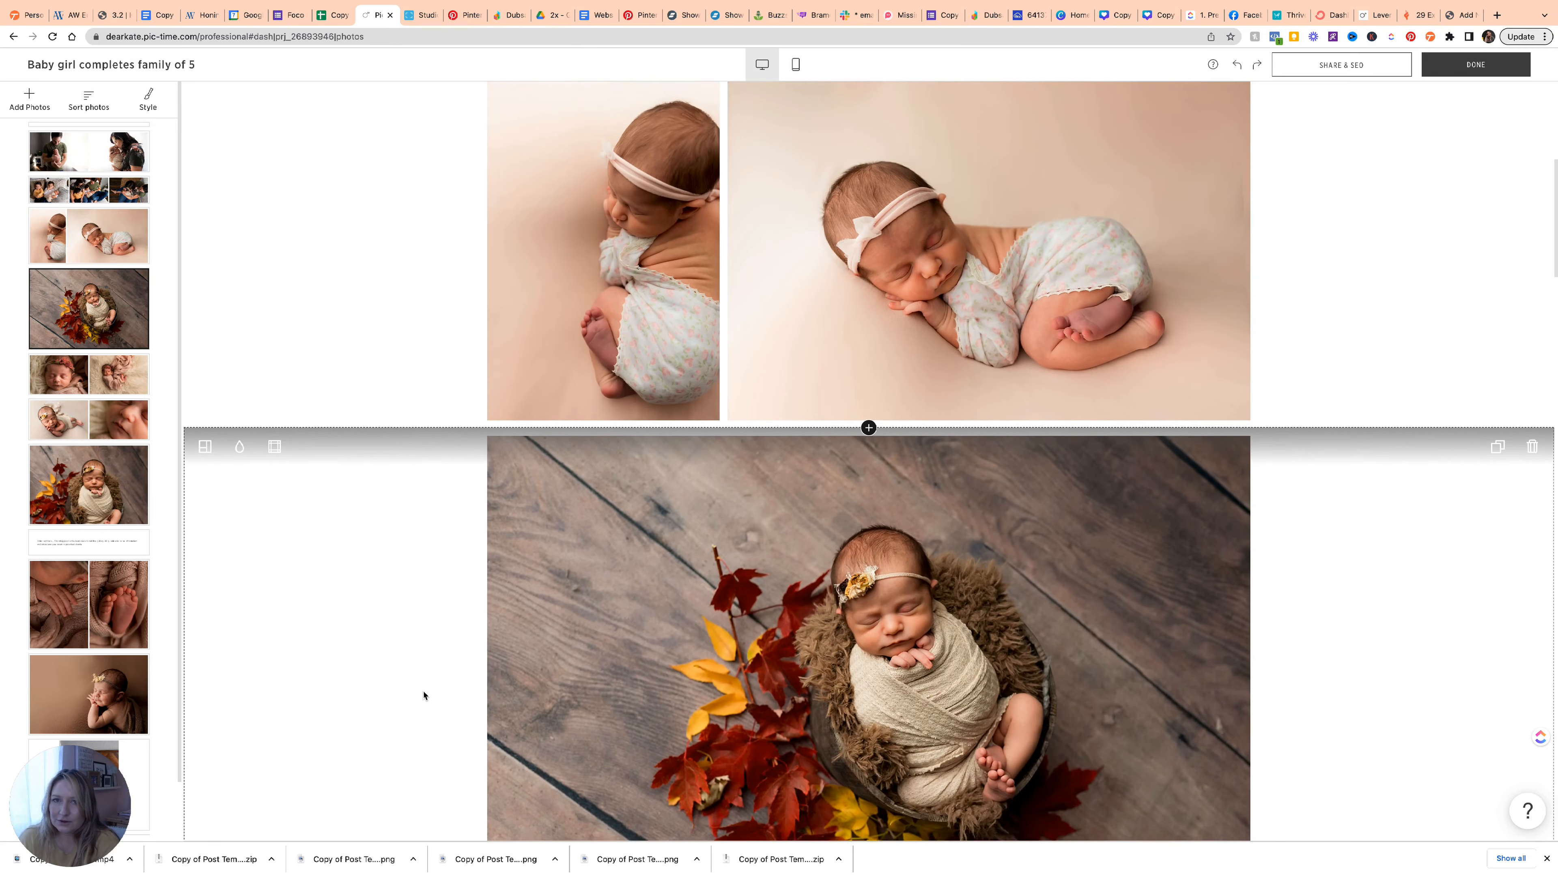
pyautogui.scroll(-6, 423, 695)
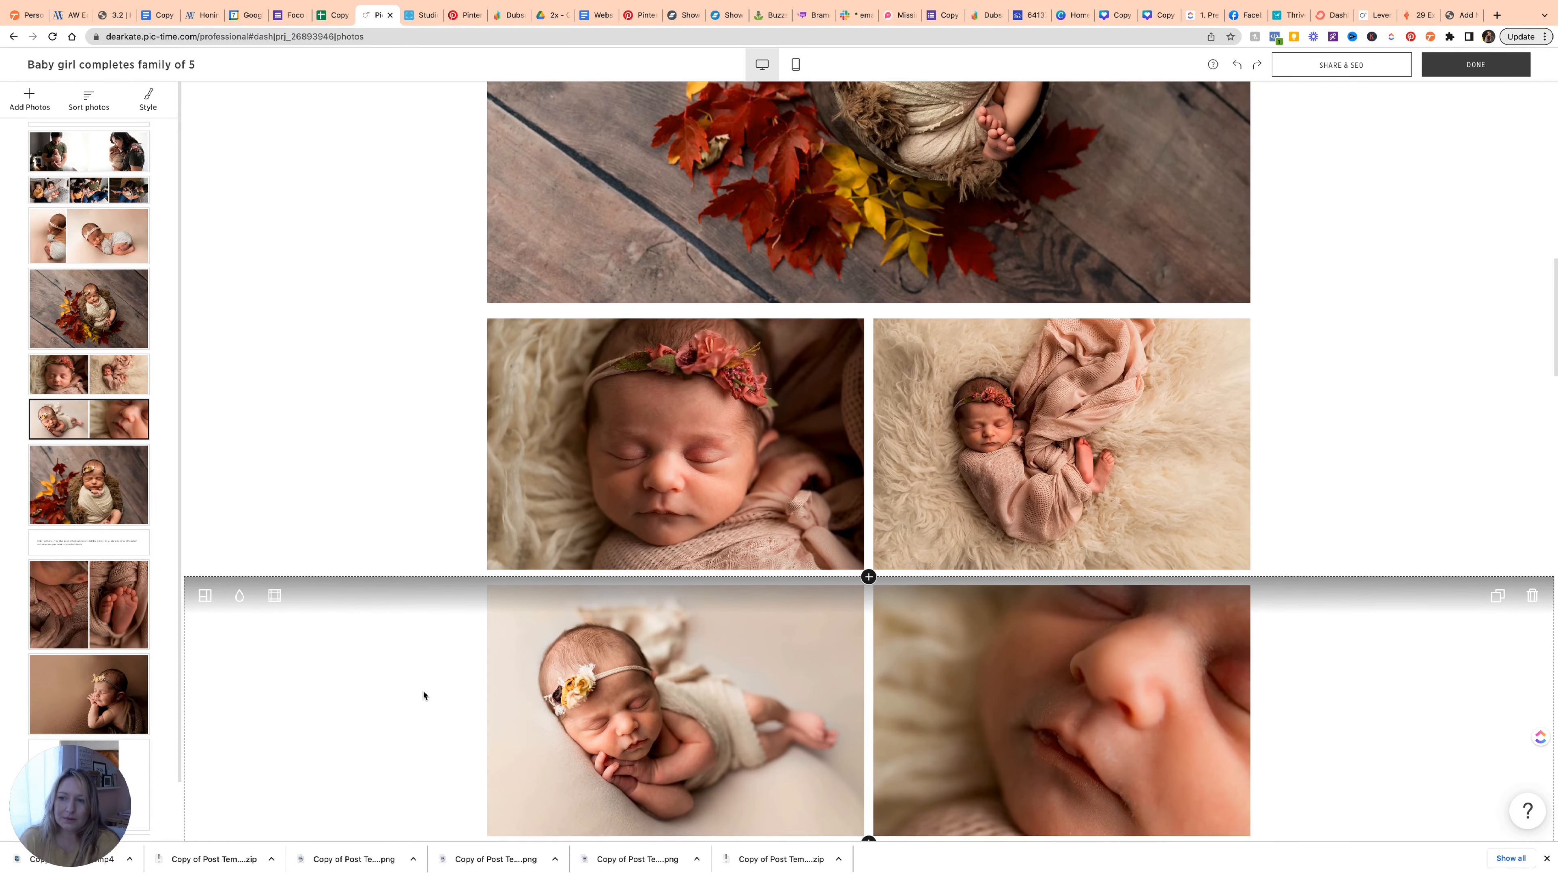
pyautogui.scroll(-6, 423, 695)
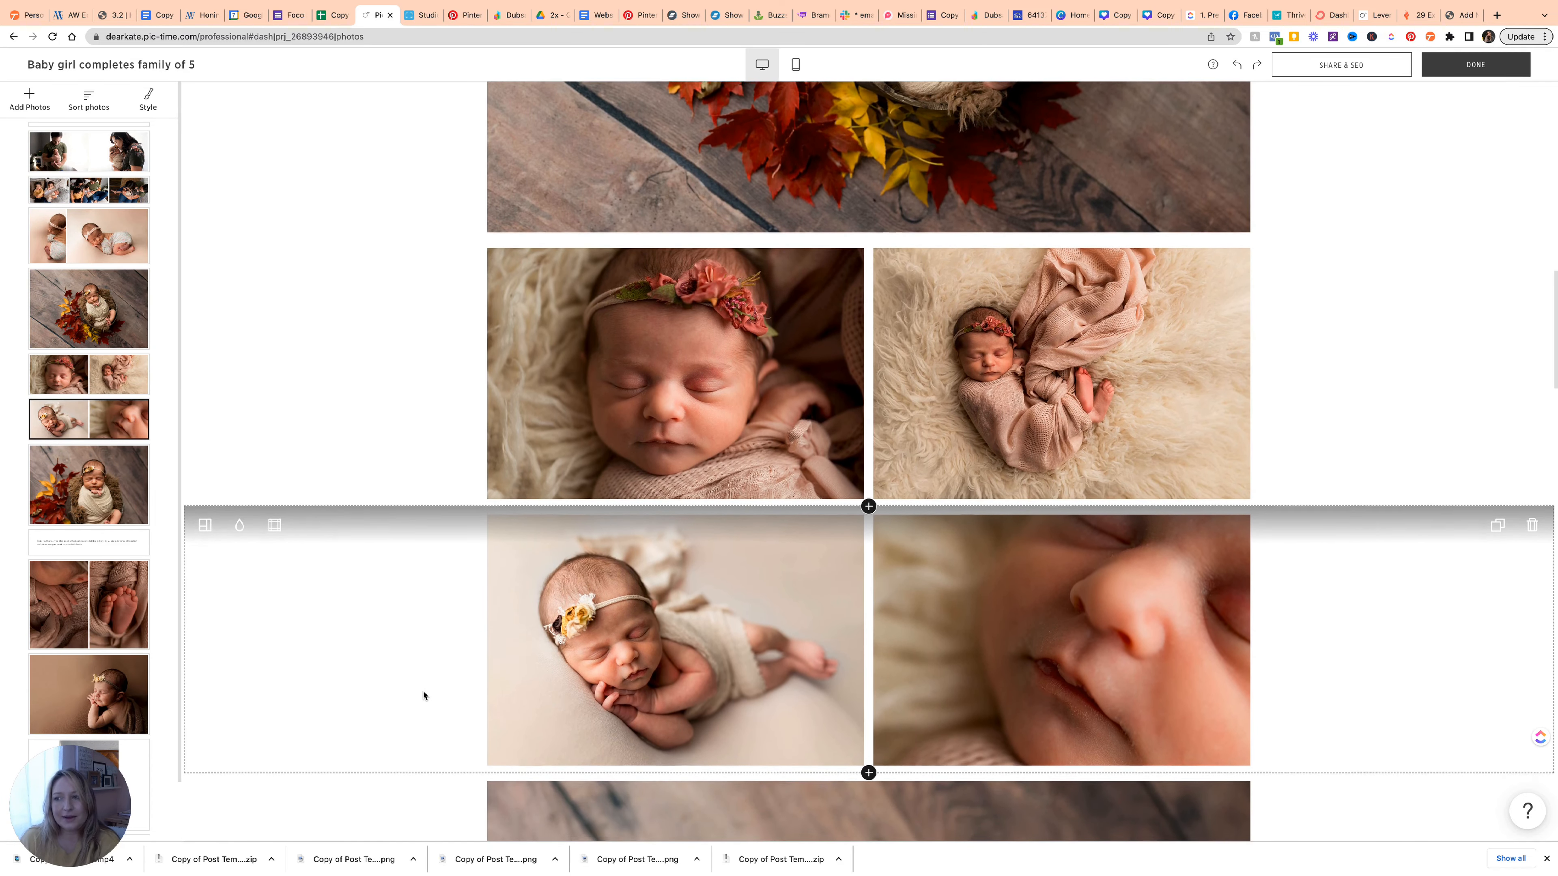
pyautogui.scroll(-17, 423, 695)
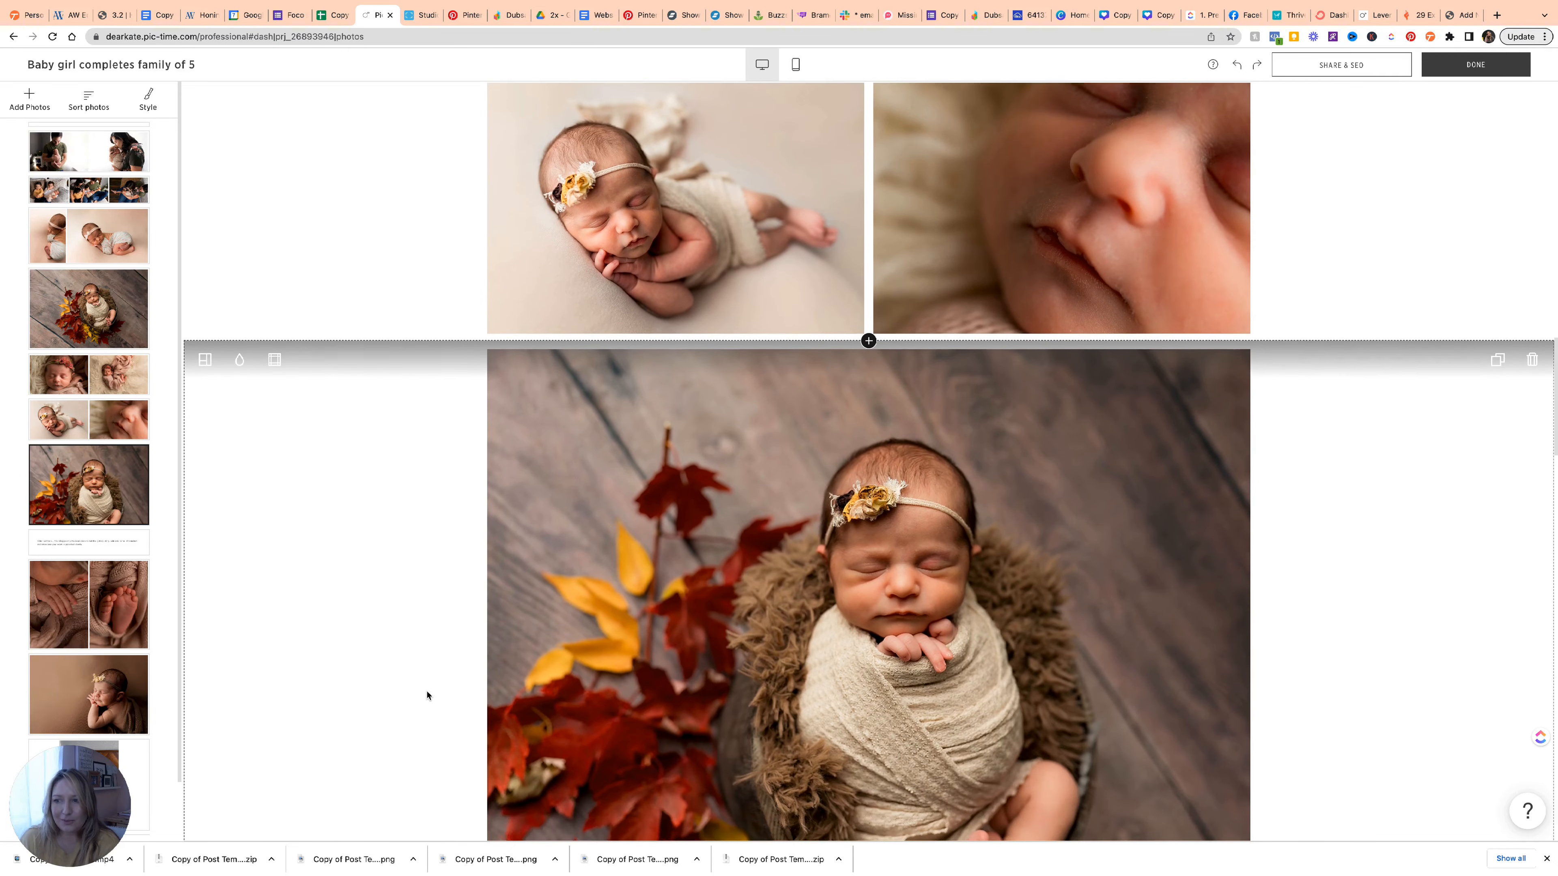
pyautogui.scroll(-12, 427, 695)
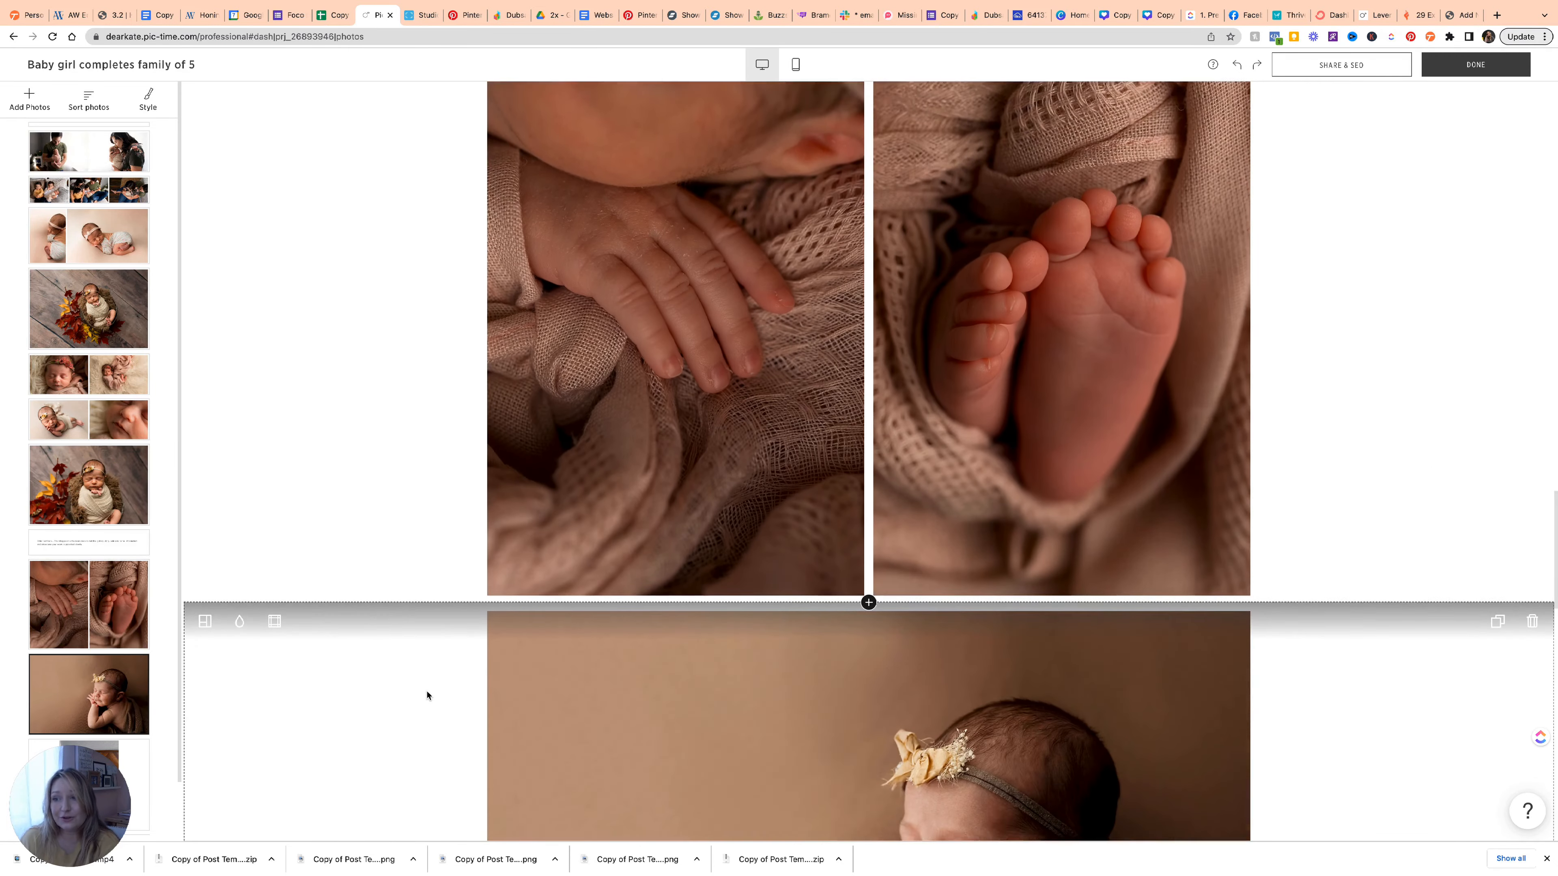
pyautogui.scroll(-6, 427, 695)
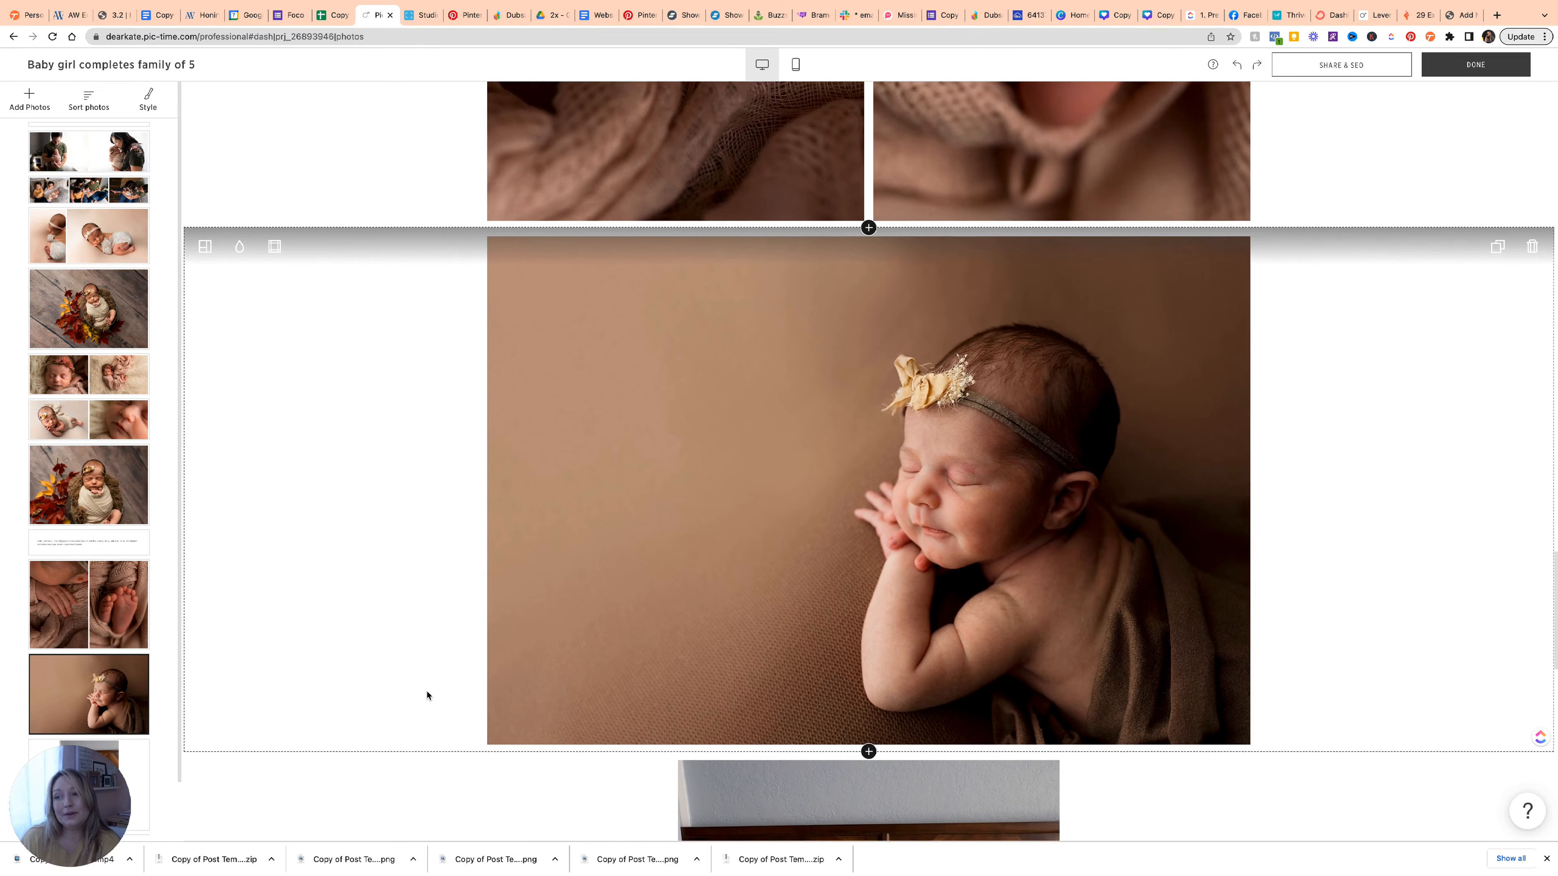
pyautogui.scroll(-10, 427, 695)
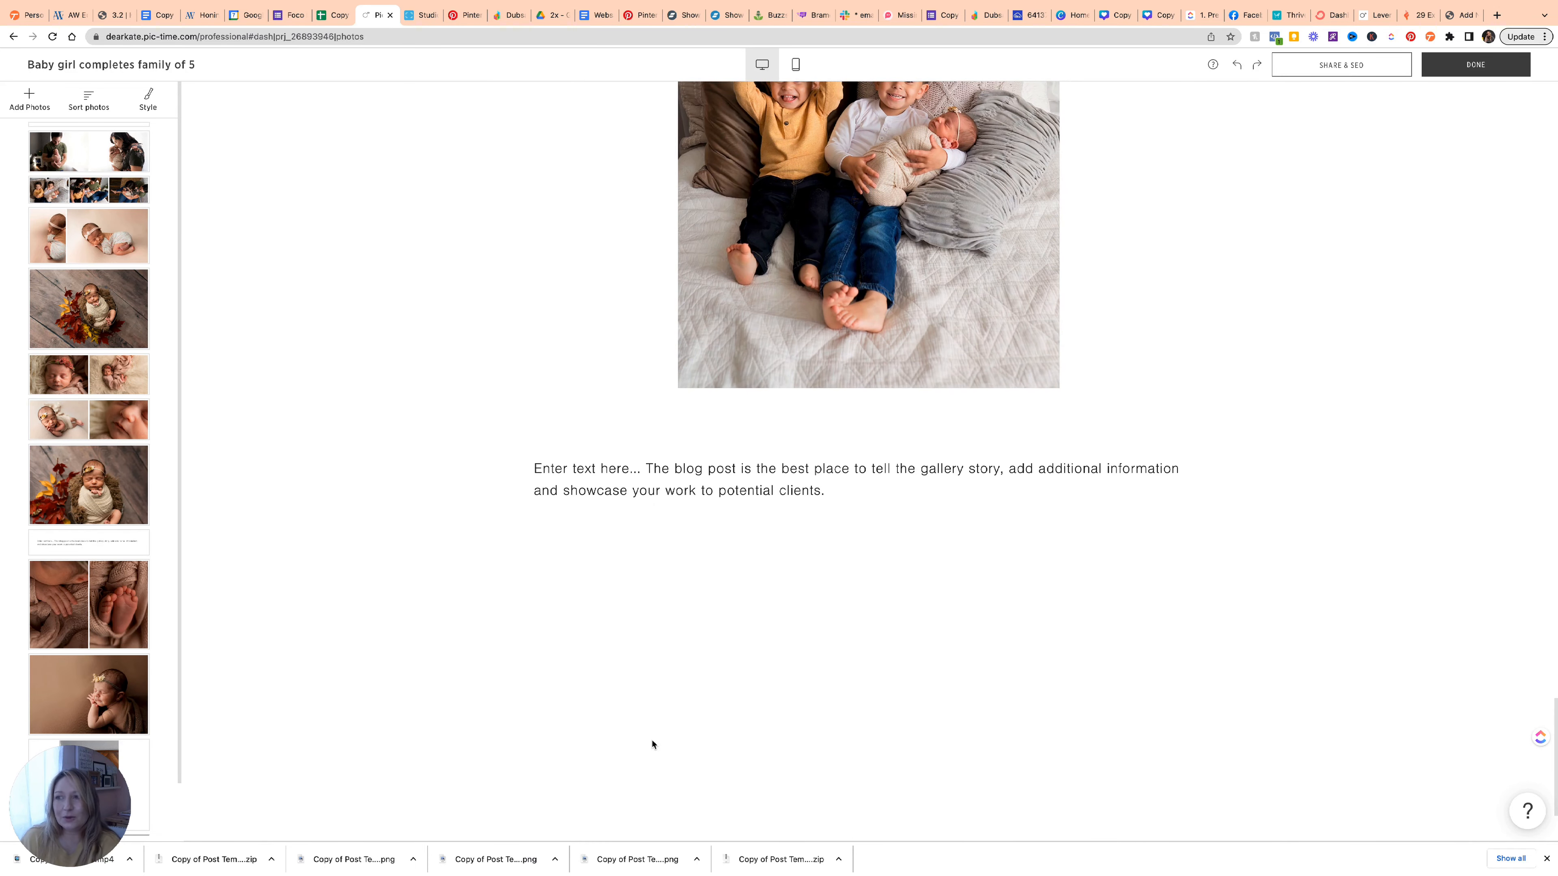
pyautogui.scroll(17, 936, 715)
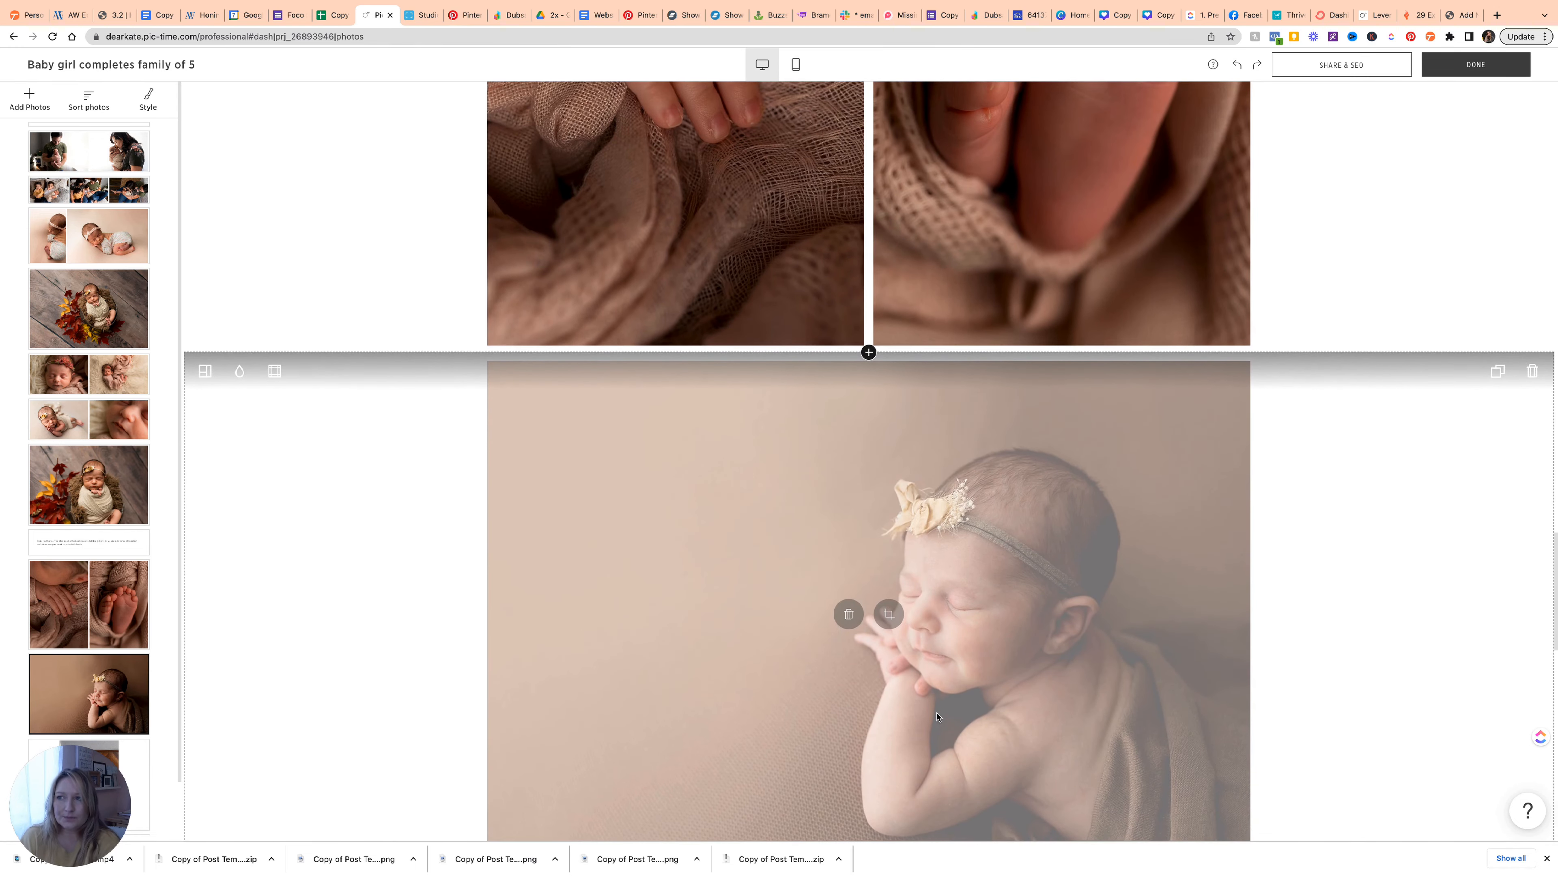
pyautogui.scroll(8, 937, 715)
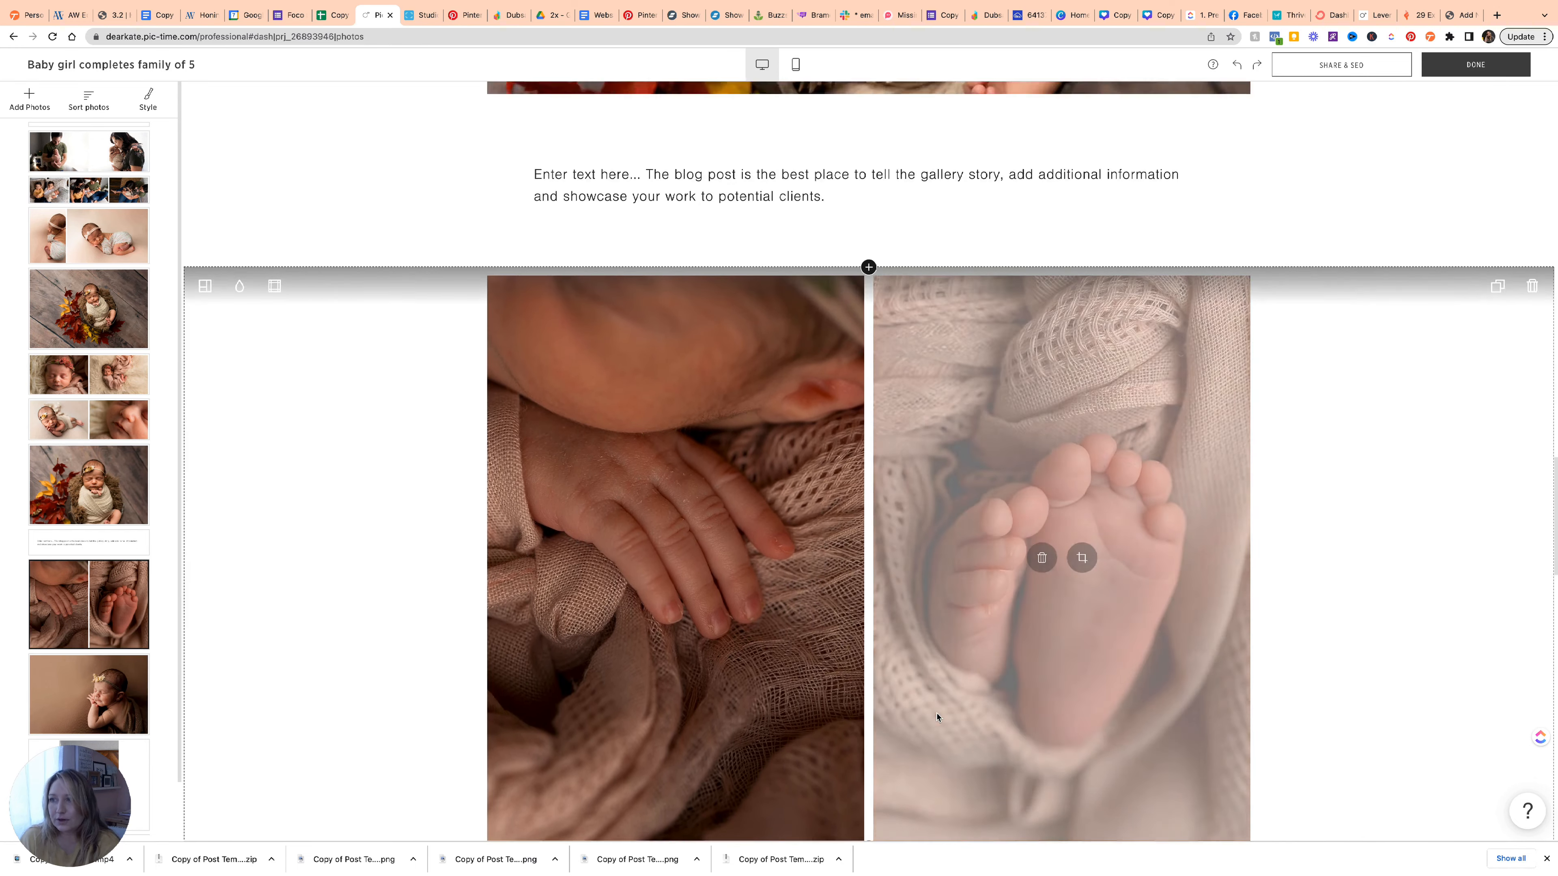
pyautogui.scroll(3, 937, 716)
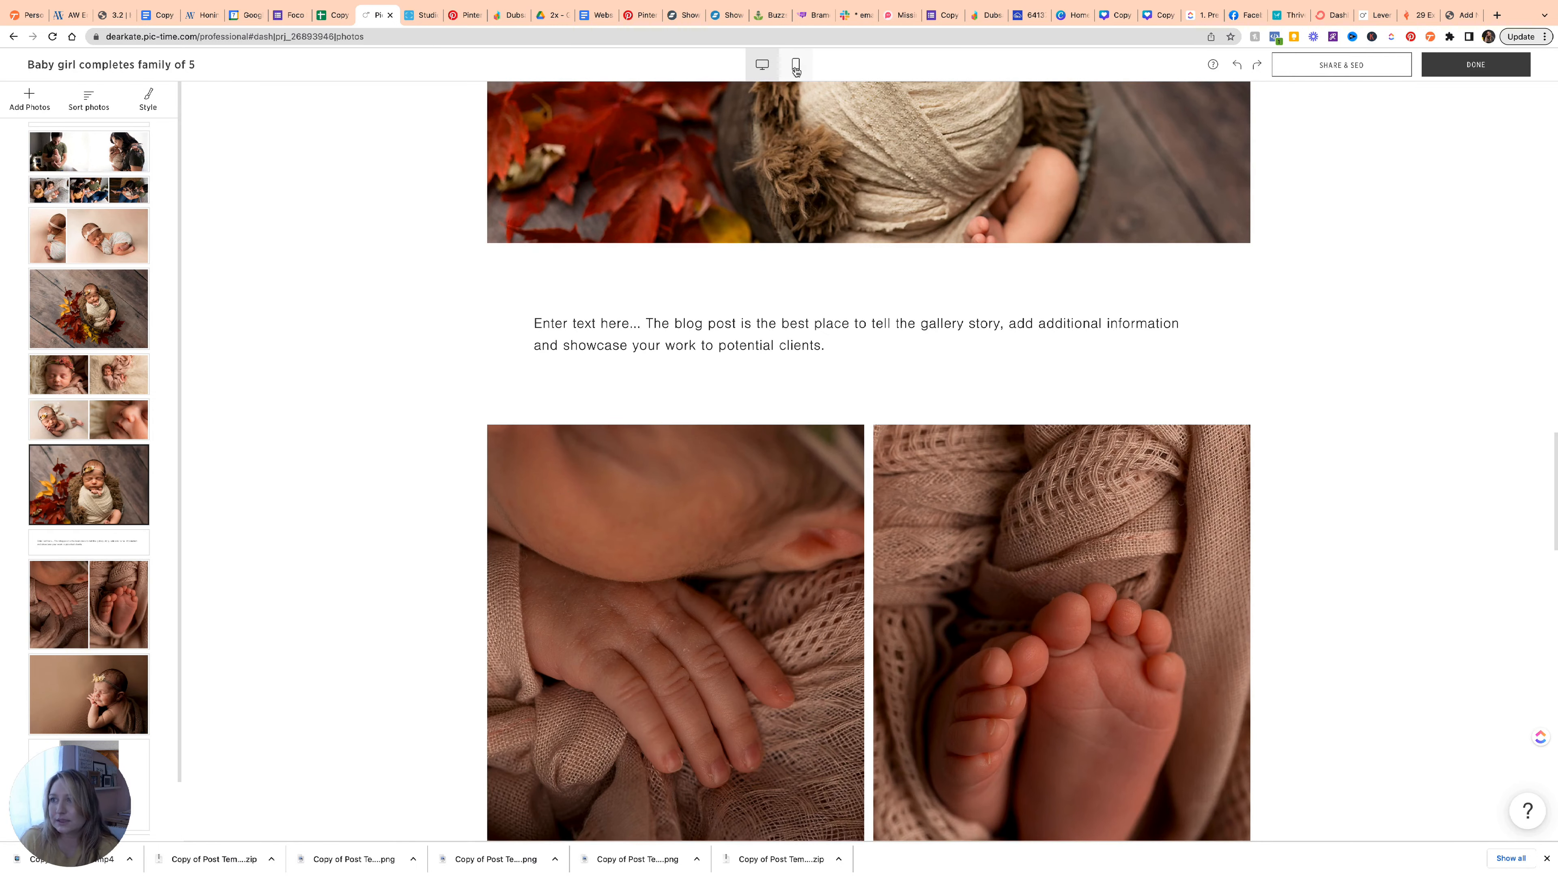
# Switch the editor to the mobile preview and scroll back to the top of the post.
pyautogui.click(795, 66)
pyautogui.scroll(6, 861, 236)
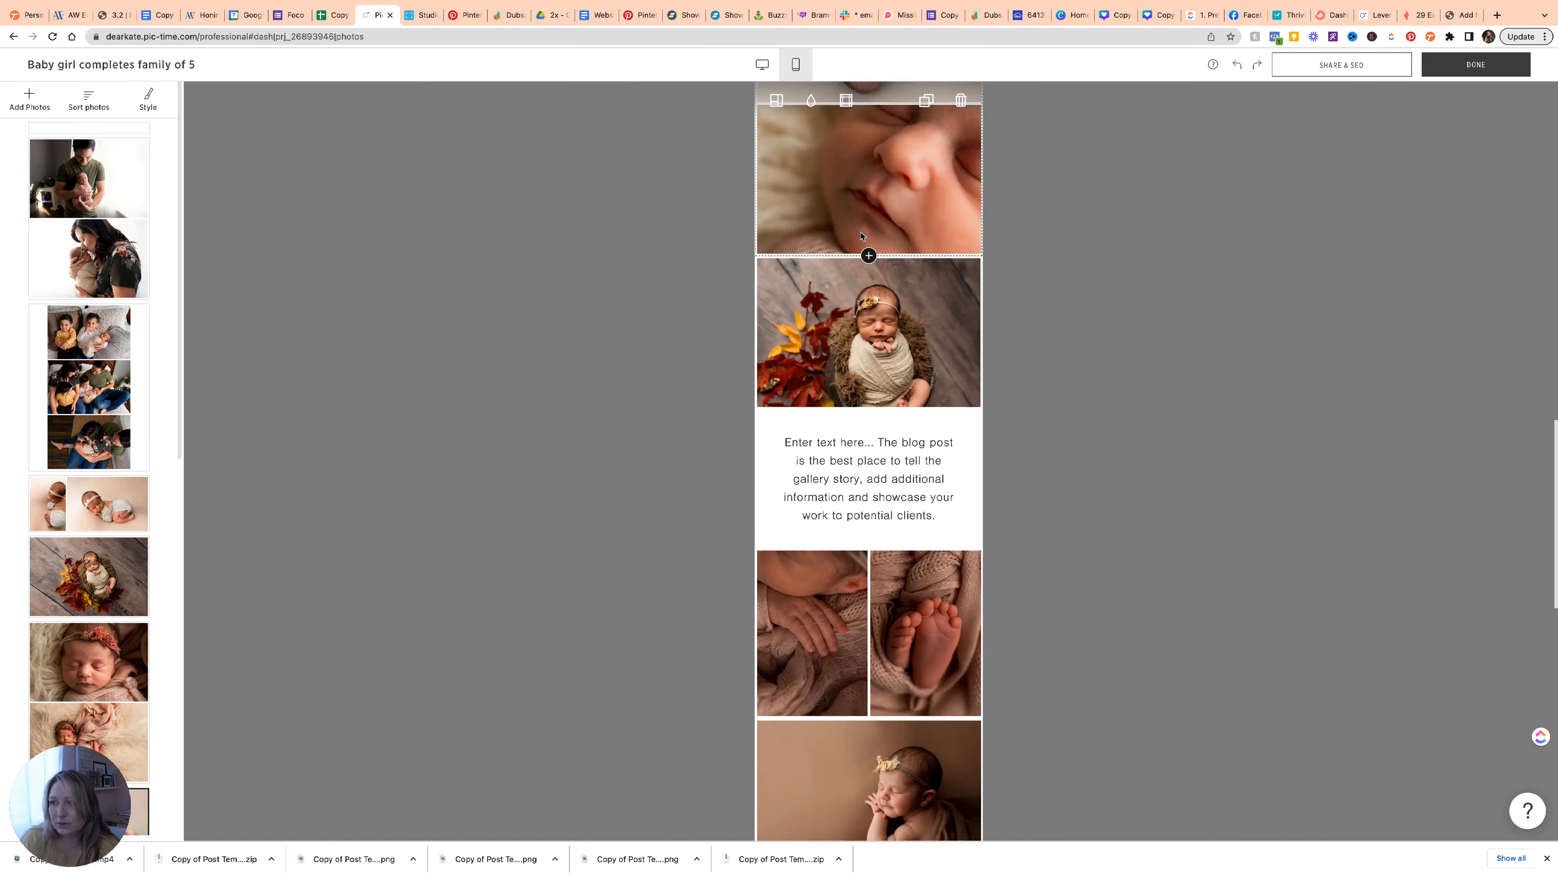
pyautogui.scroll(5, 860, 236)
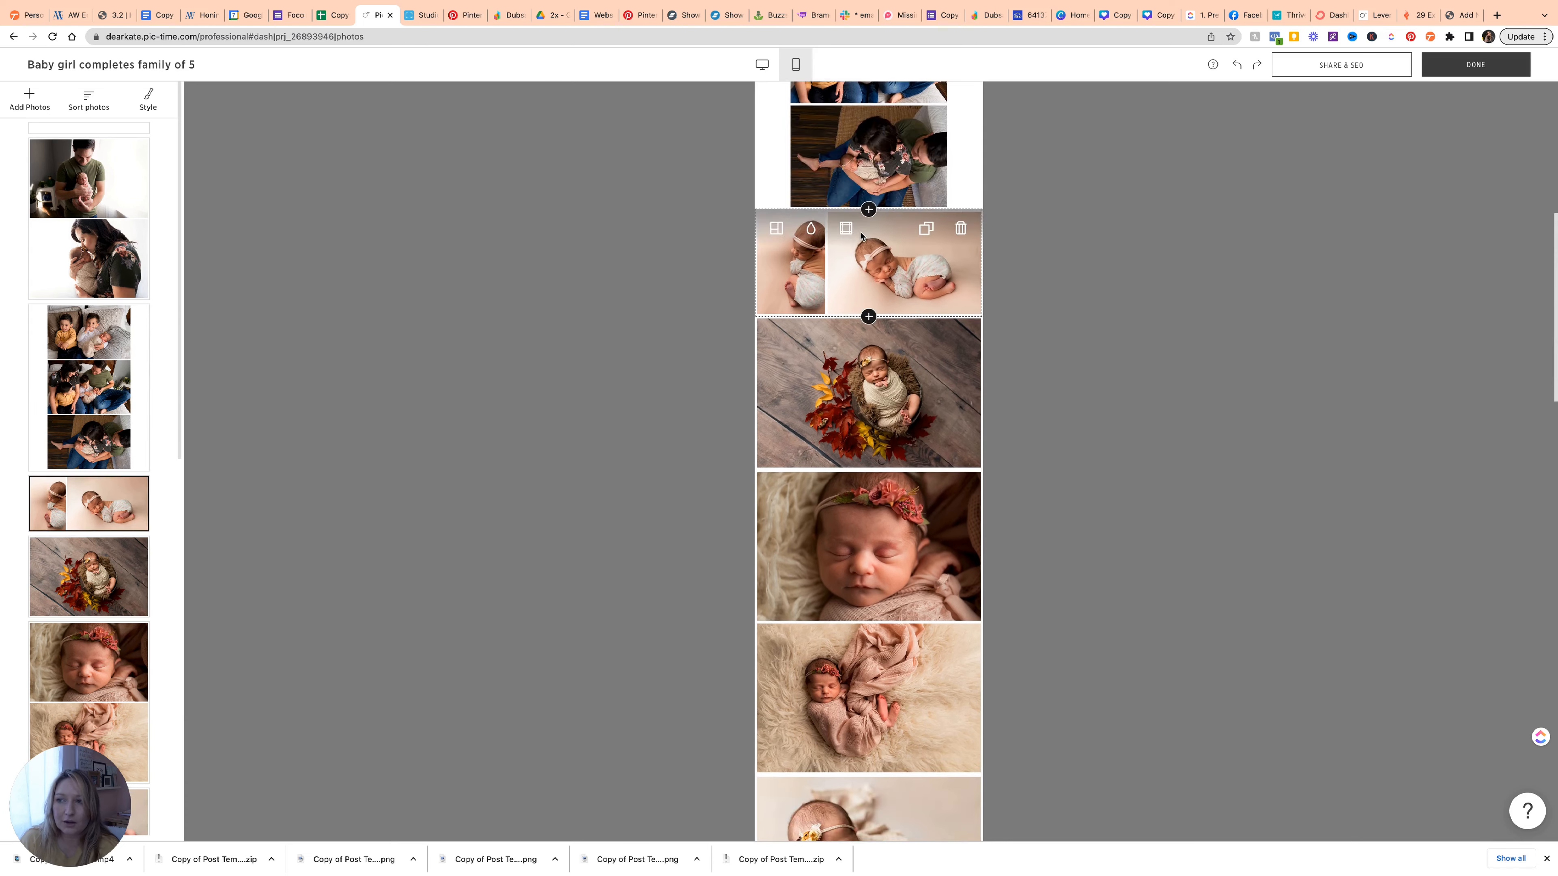
pyautogui.scroll(5, 860, 235)
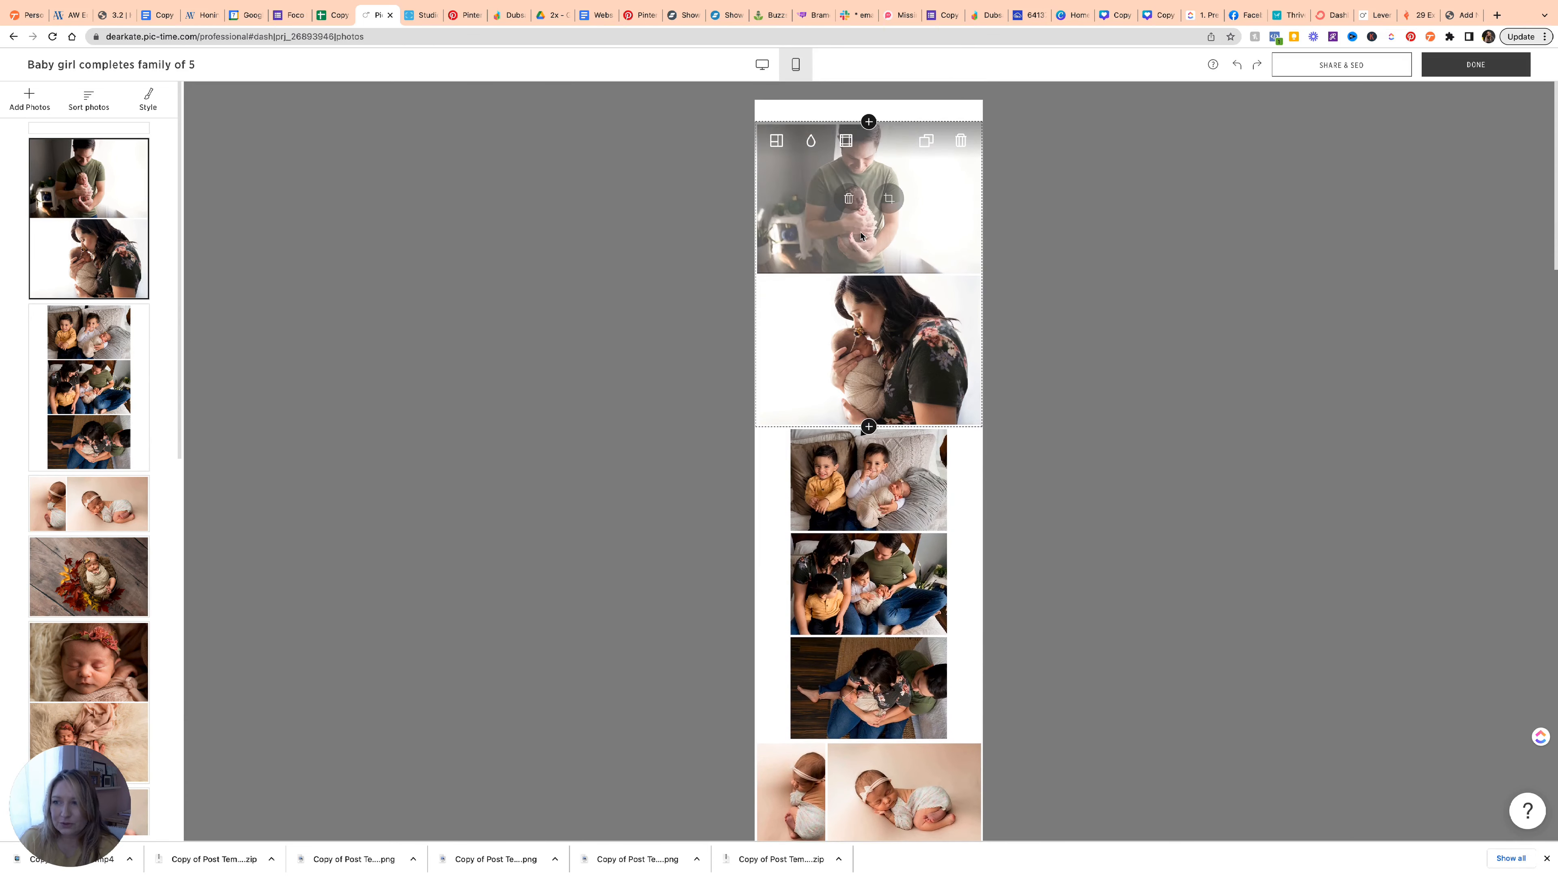
pyautogui.scroll(-1, 860, 236)
pyautogui.scroll(1, 860, 237)
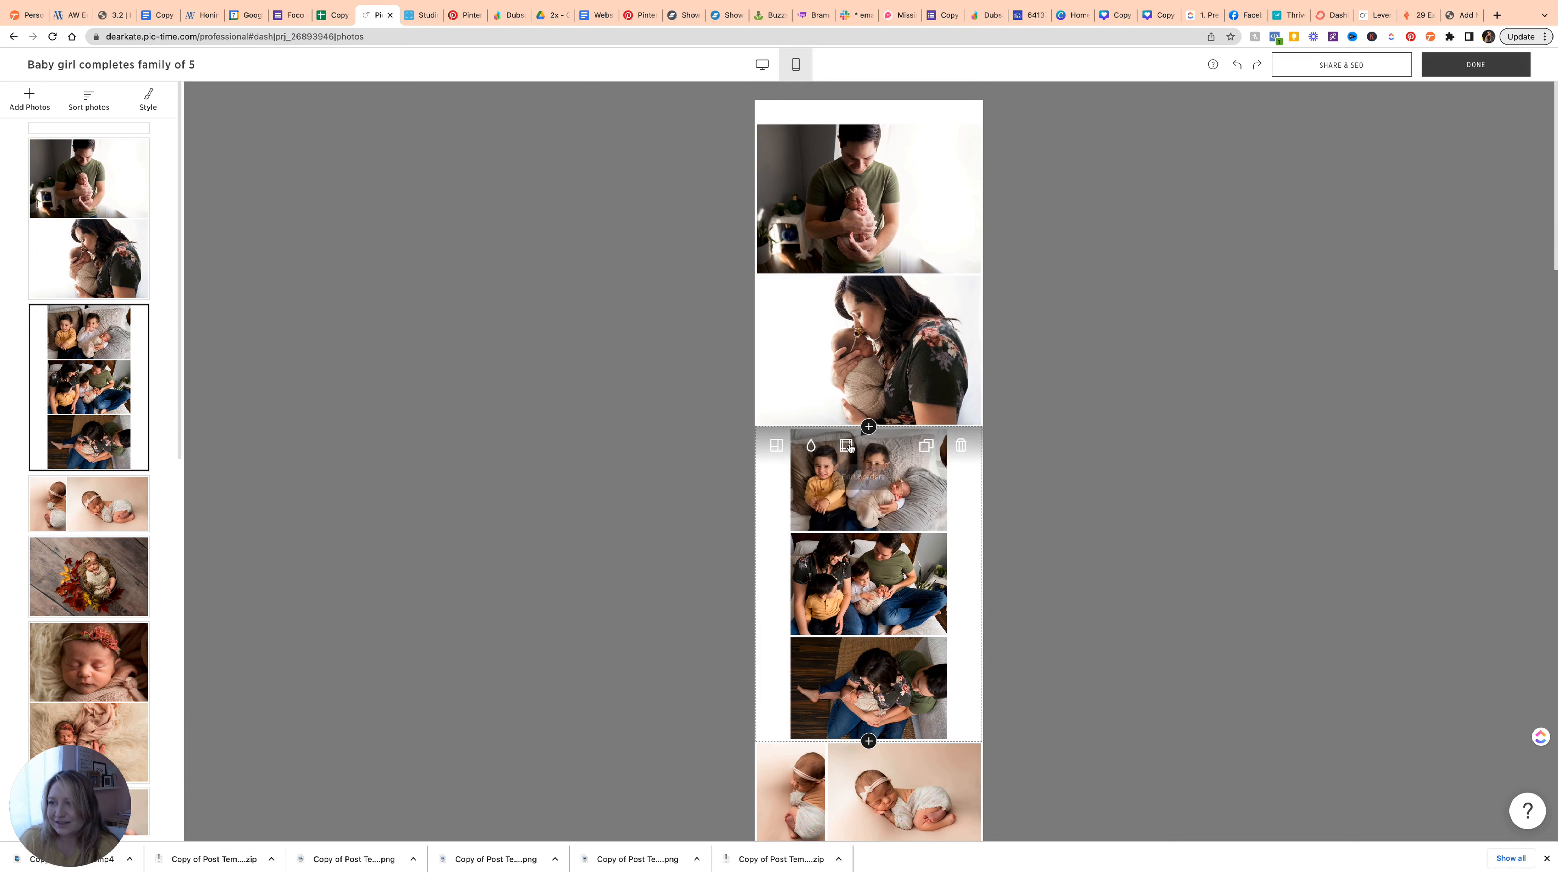
pyautogui.click(777, 449)
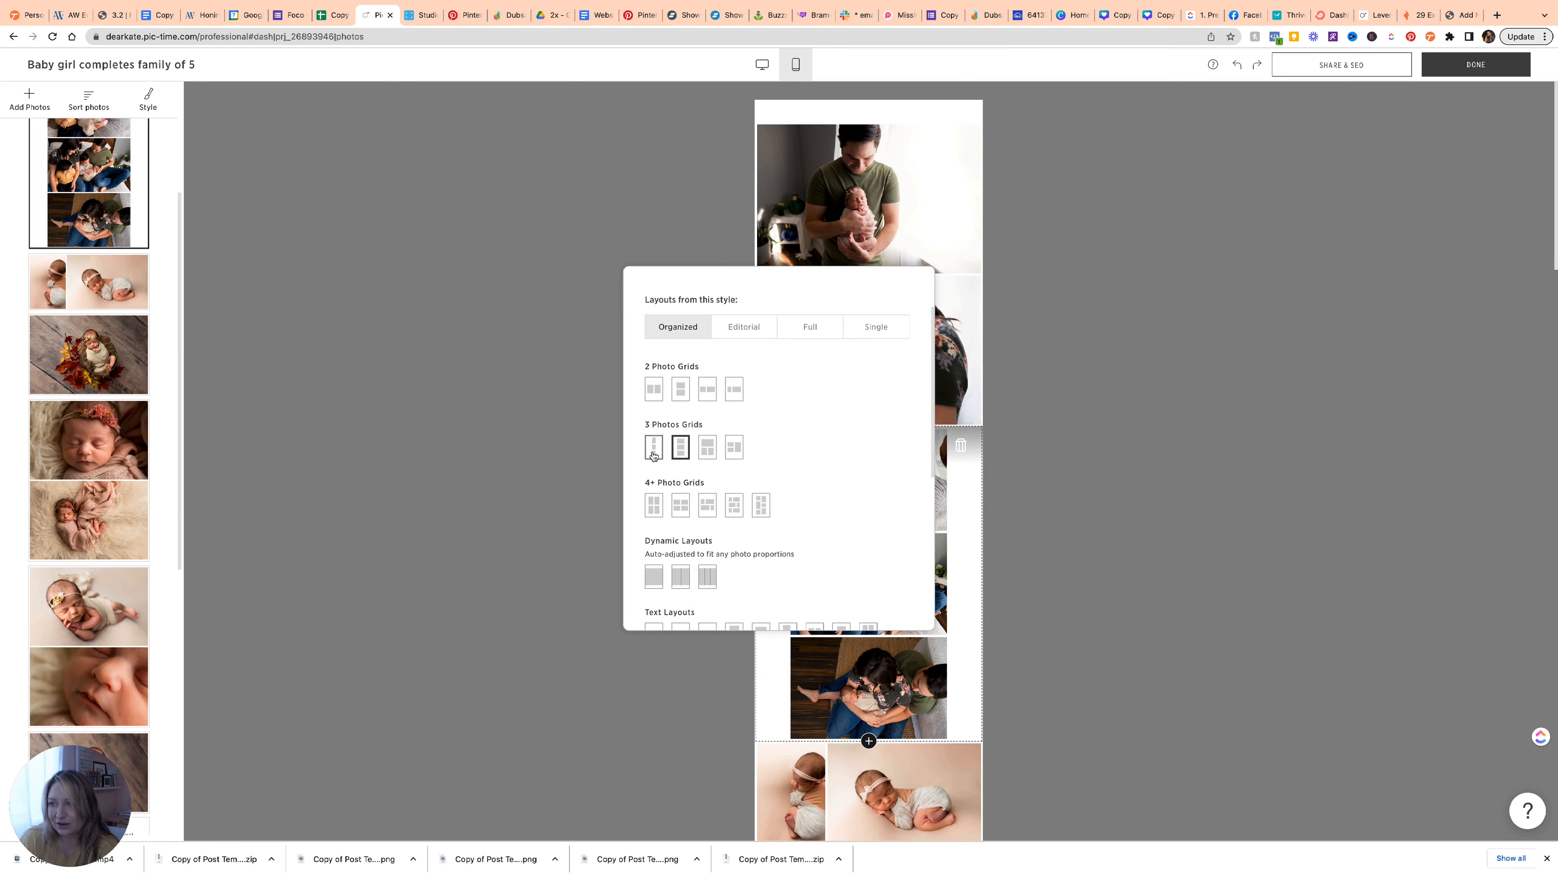
pyautogui.click(727, 452)
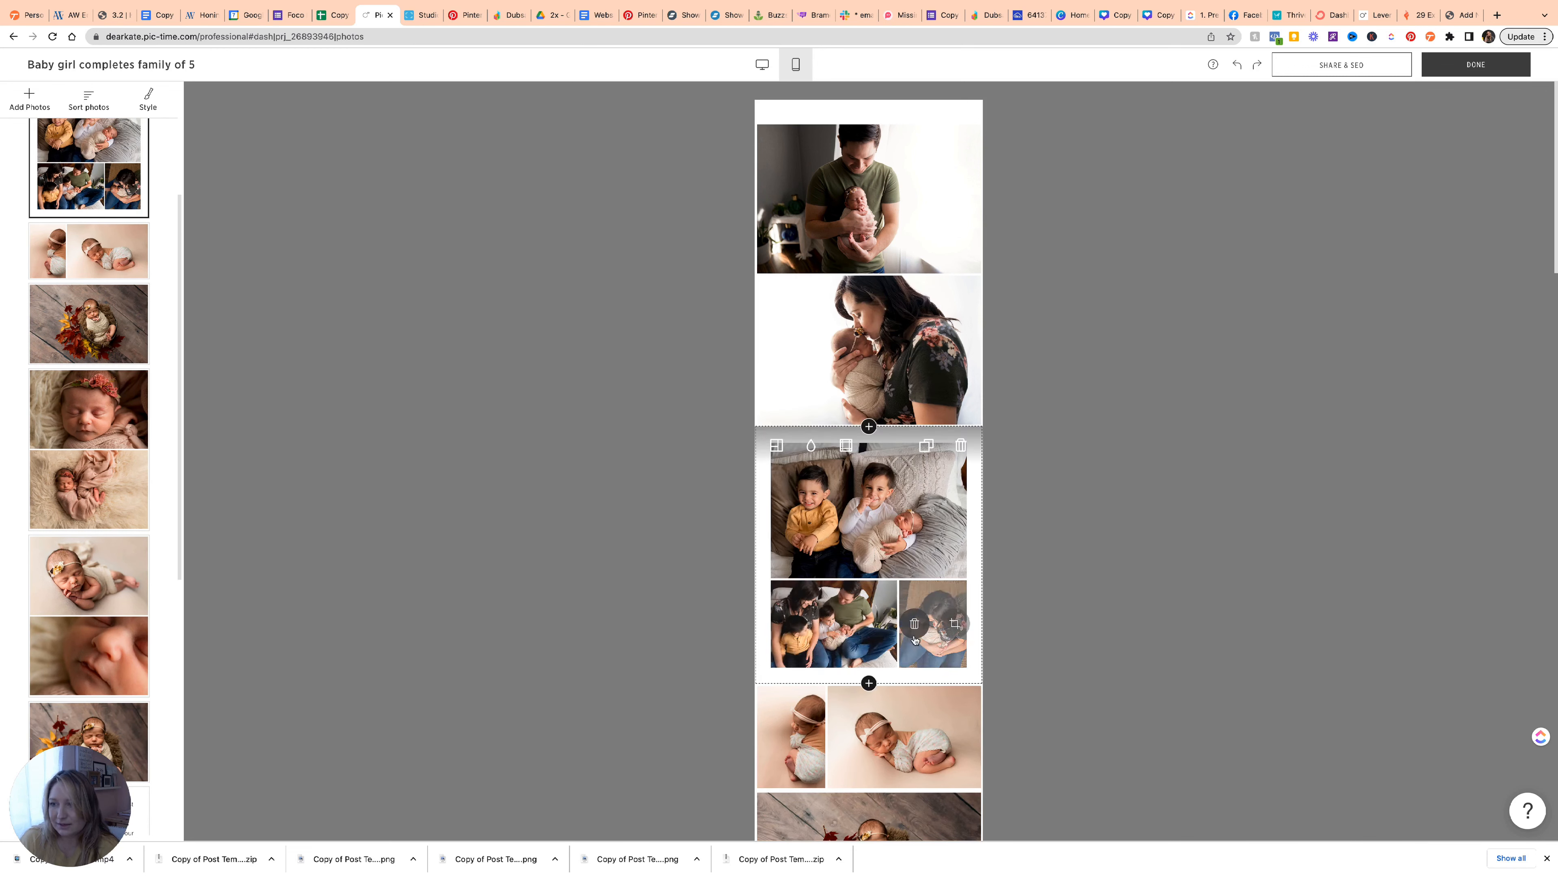
pyautogui.moveTo(932, 645); pyautogui.dragTo(838, 581)
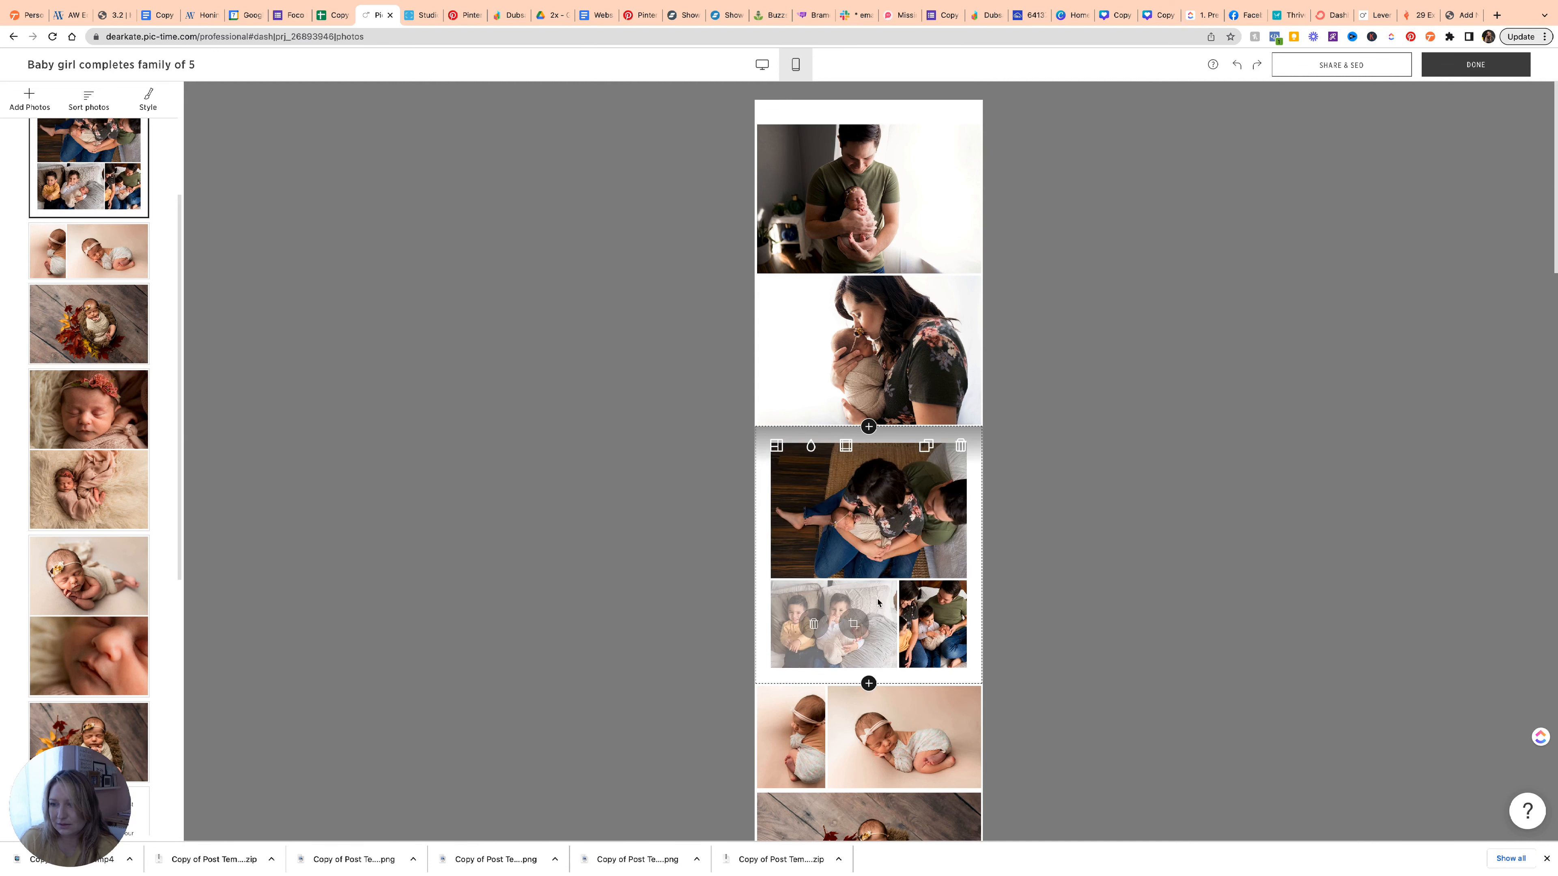
pyautogui.moveTo(945, 659); pyautogui.dragTo(834, 622)
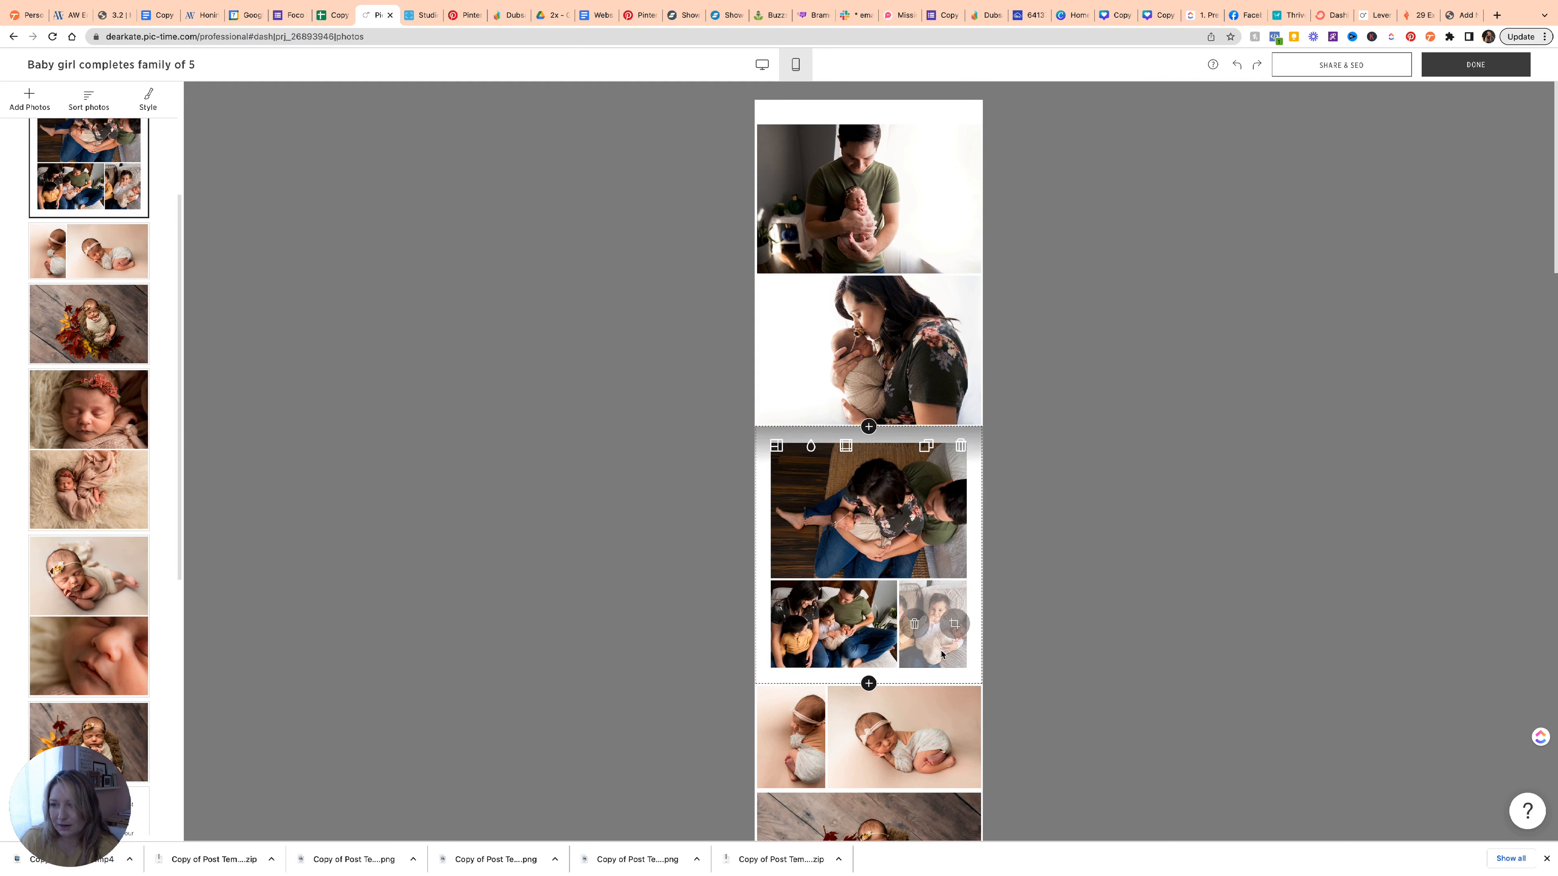
pyautogui.click(776, 446)
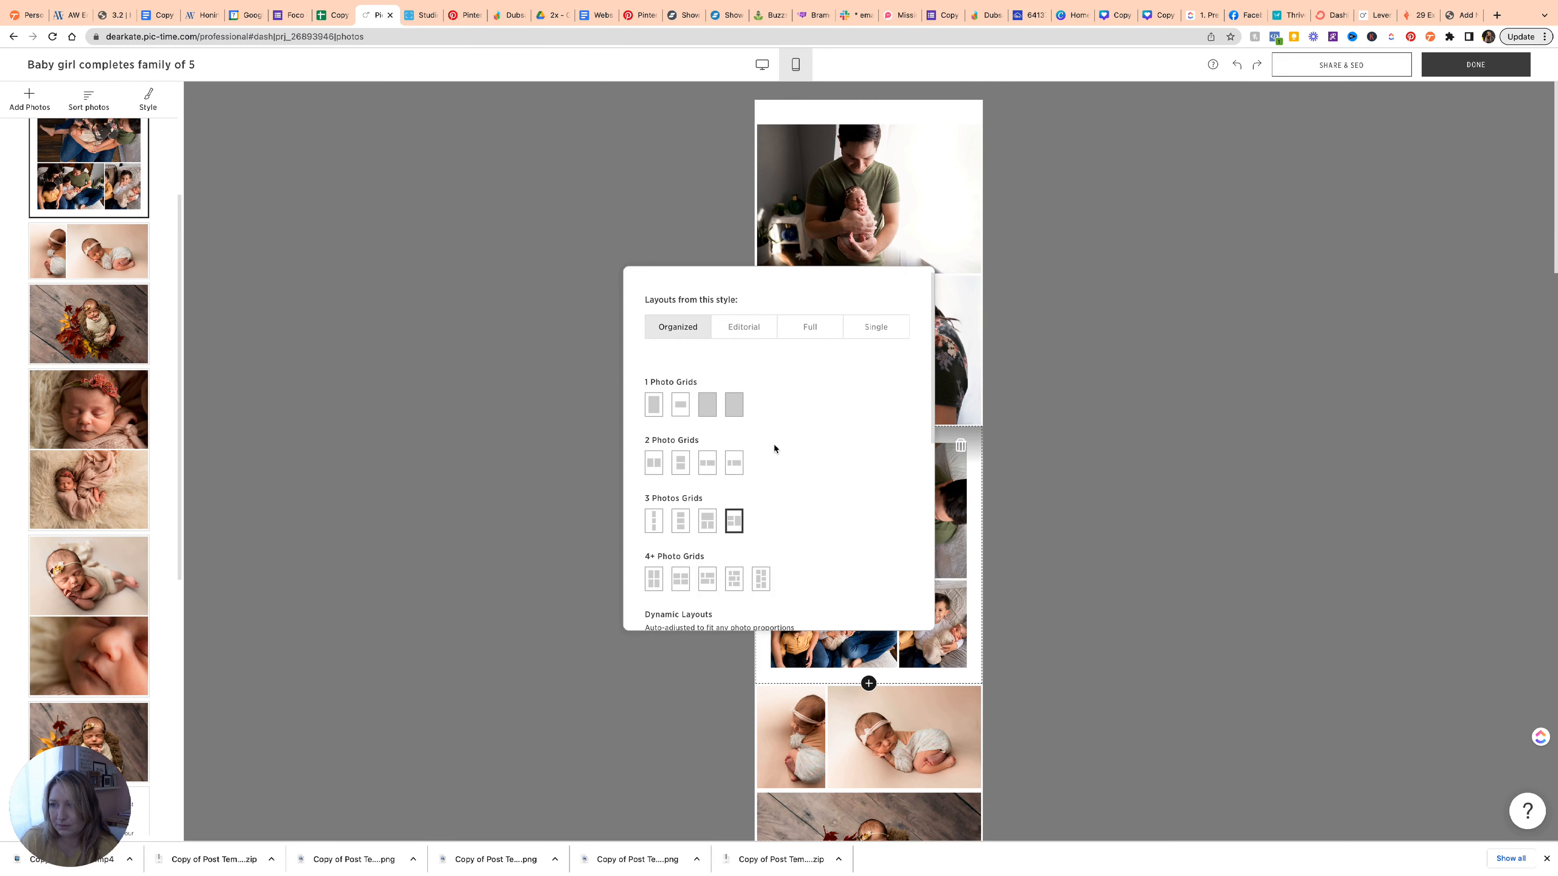
pyautogui.click(707, 448)
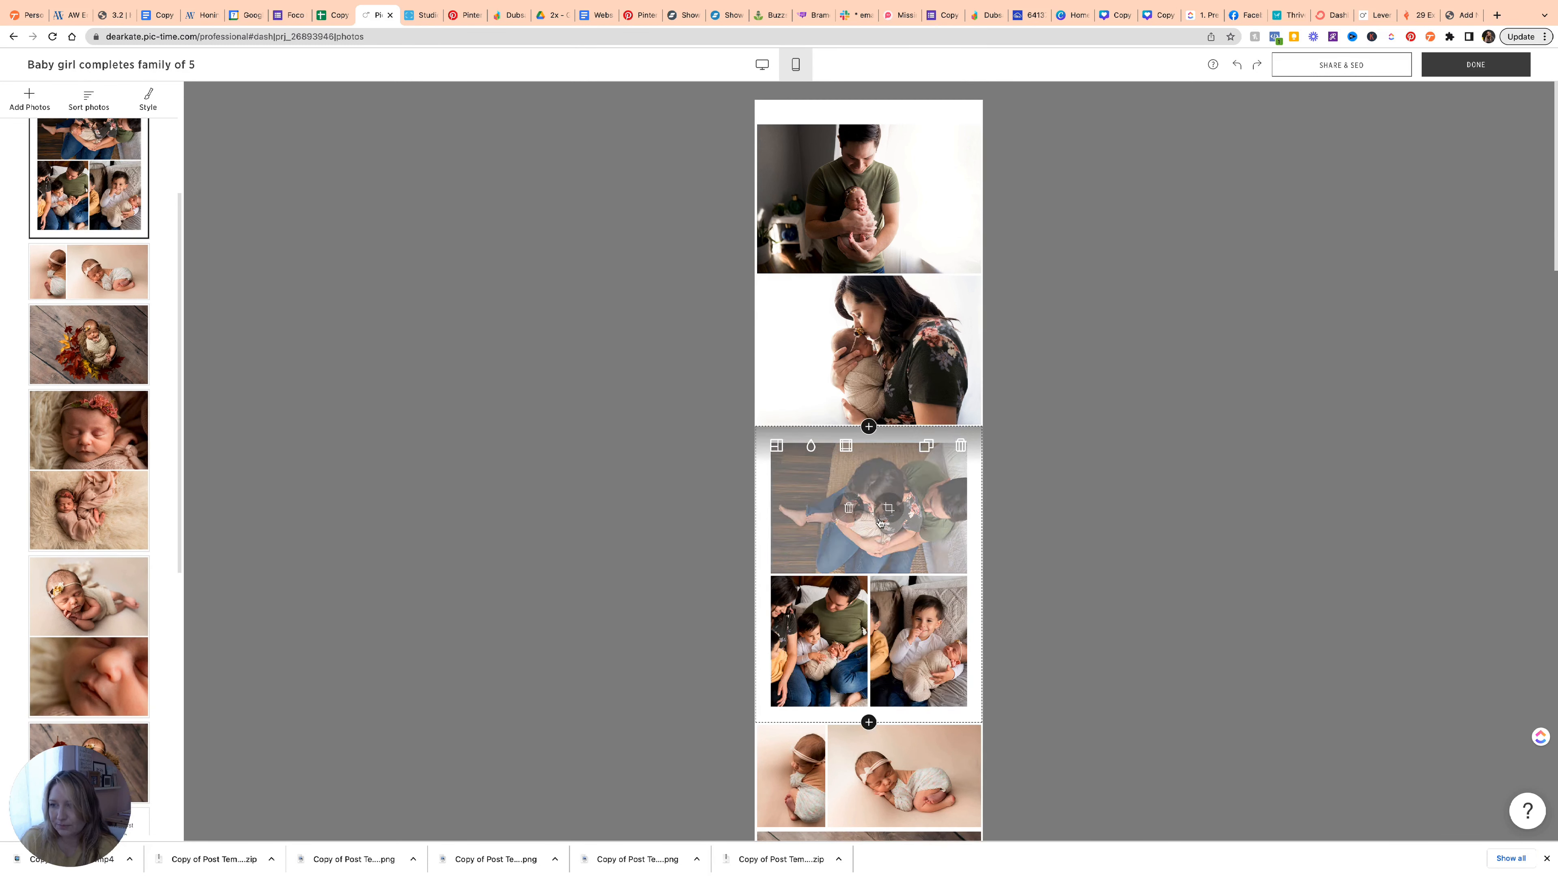
pyautogui.click(845, 447)
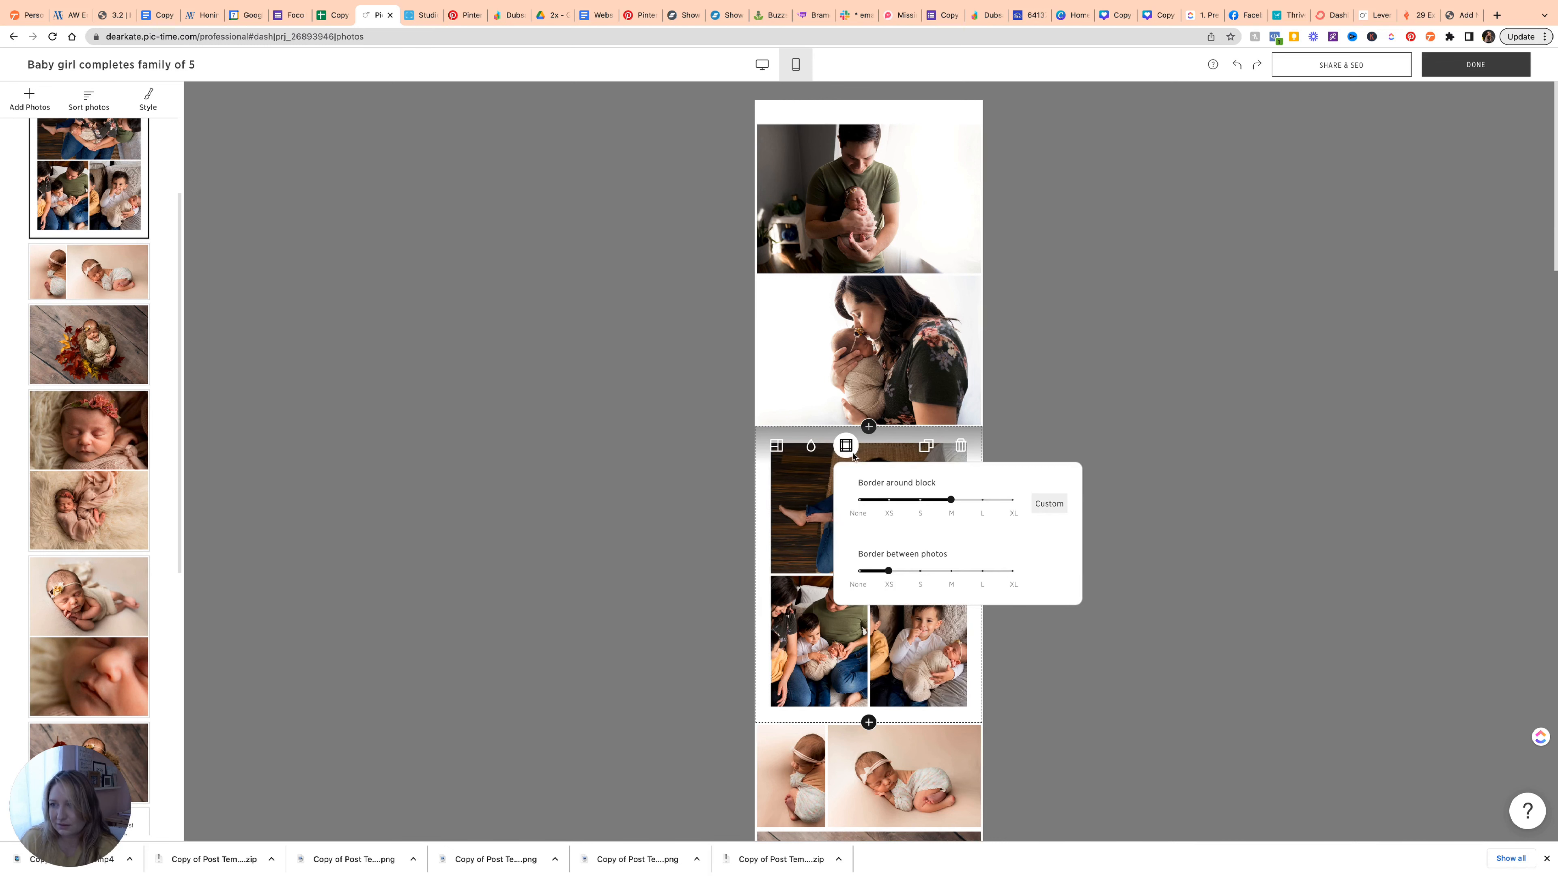
pyautogui.click(776, 446)
pyautogui.scroll(-2, 720, 531)
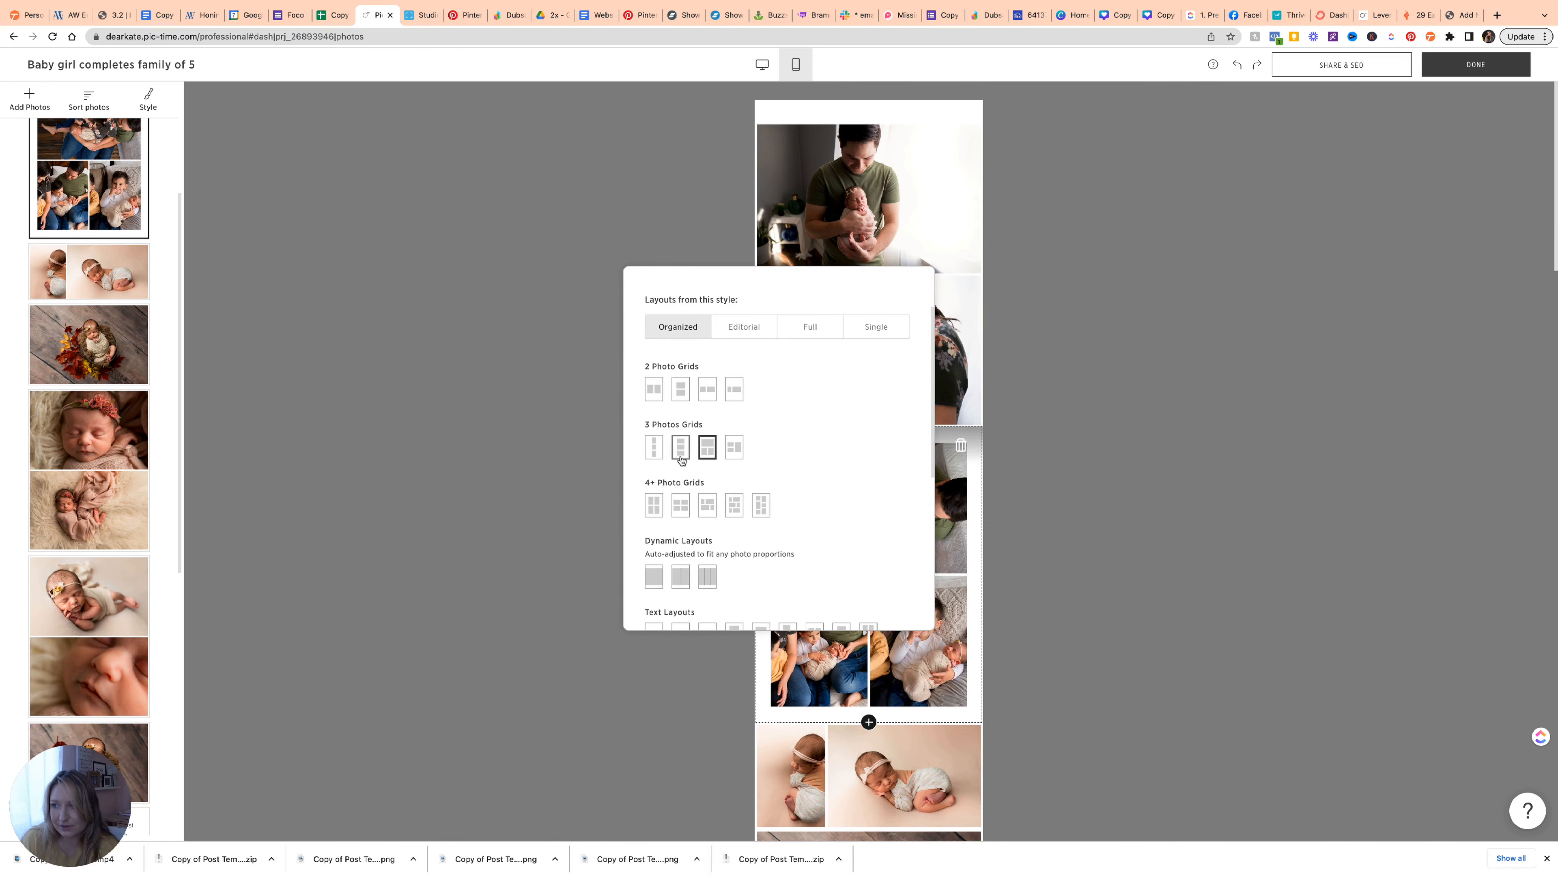
pyautogui.moveTo(964, 591)
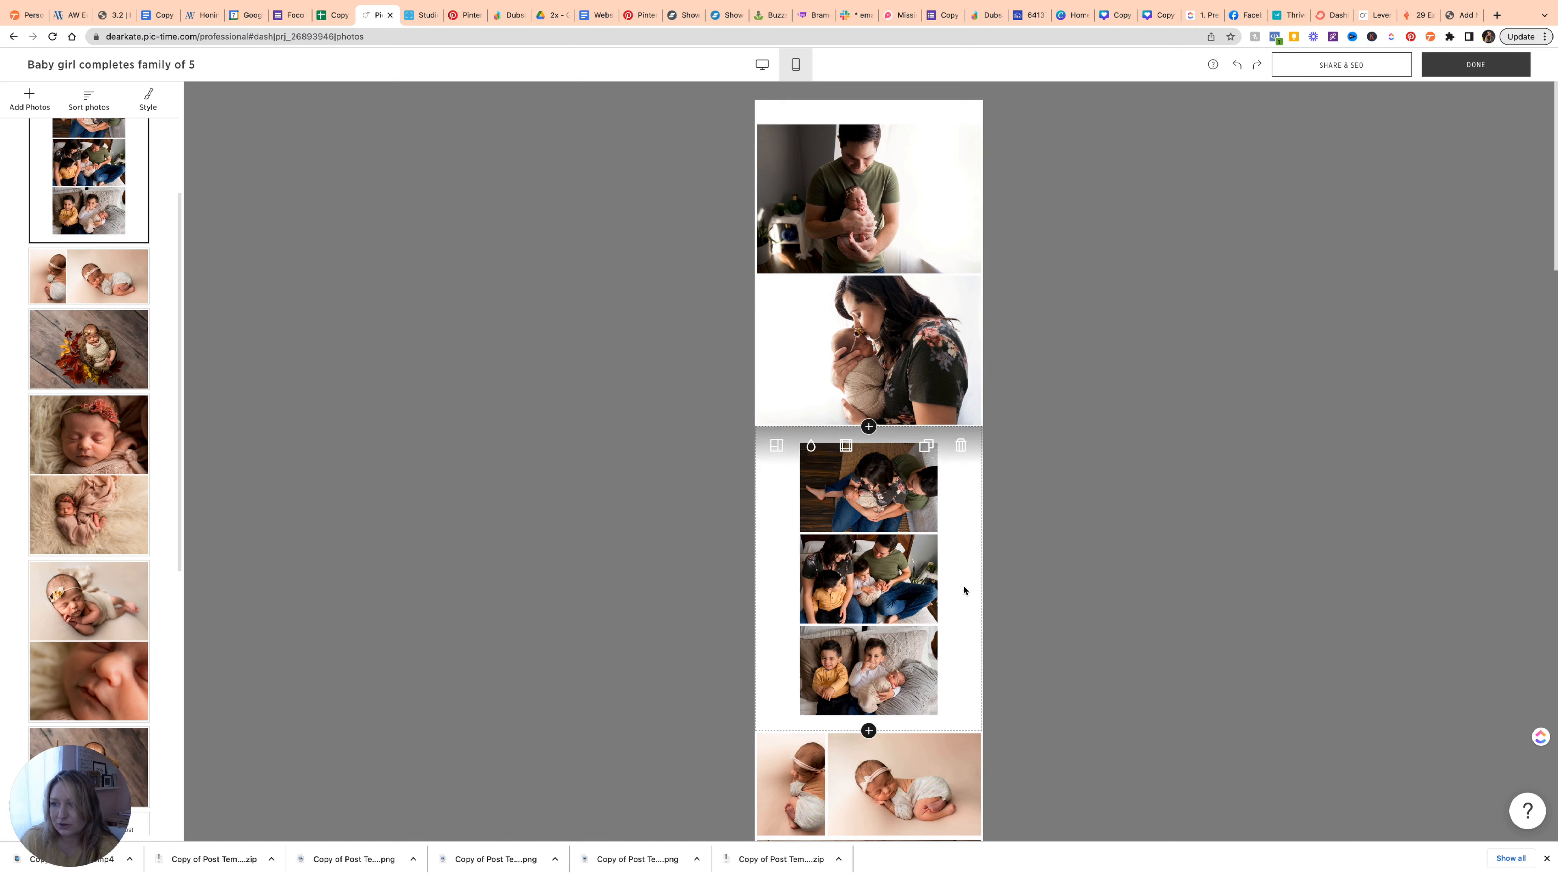
pyautogui.click(846, 445)
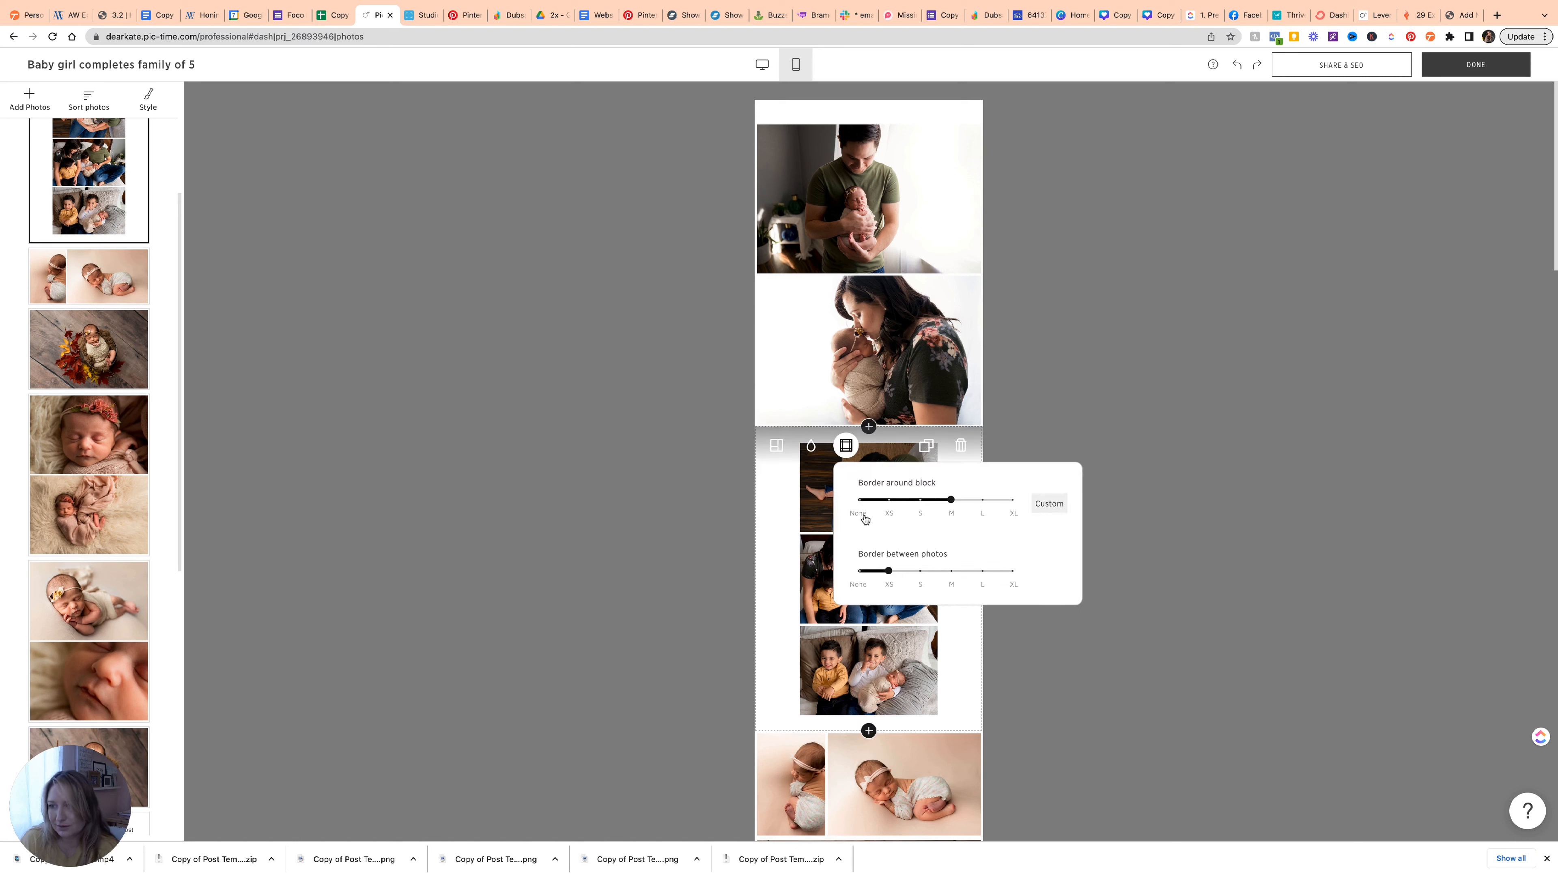
pyautogui.click(923, 506)
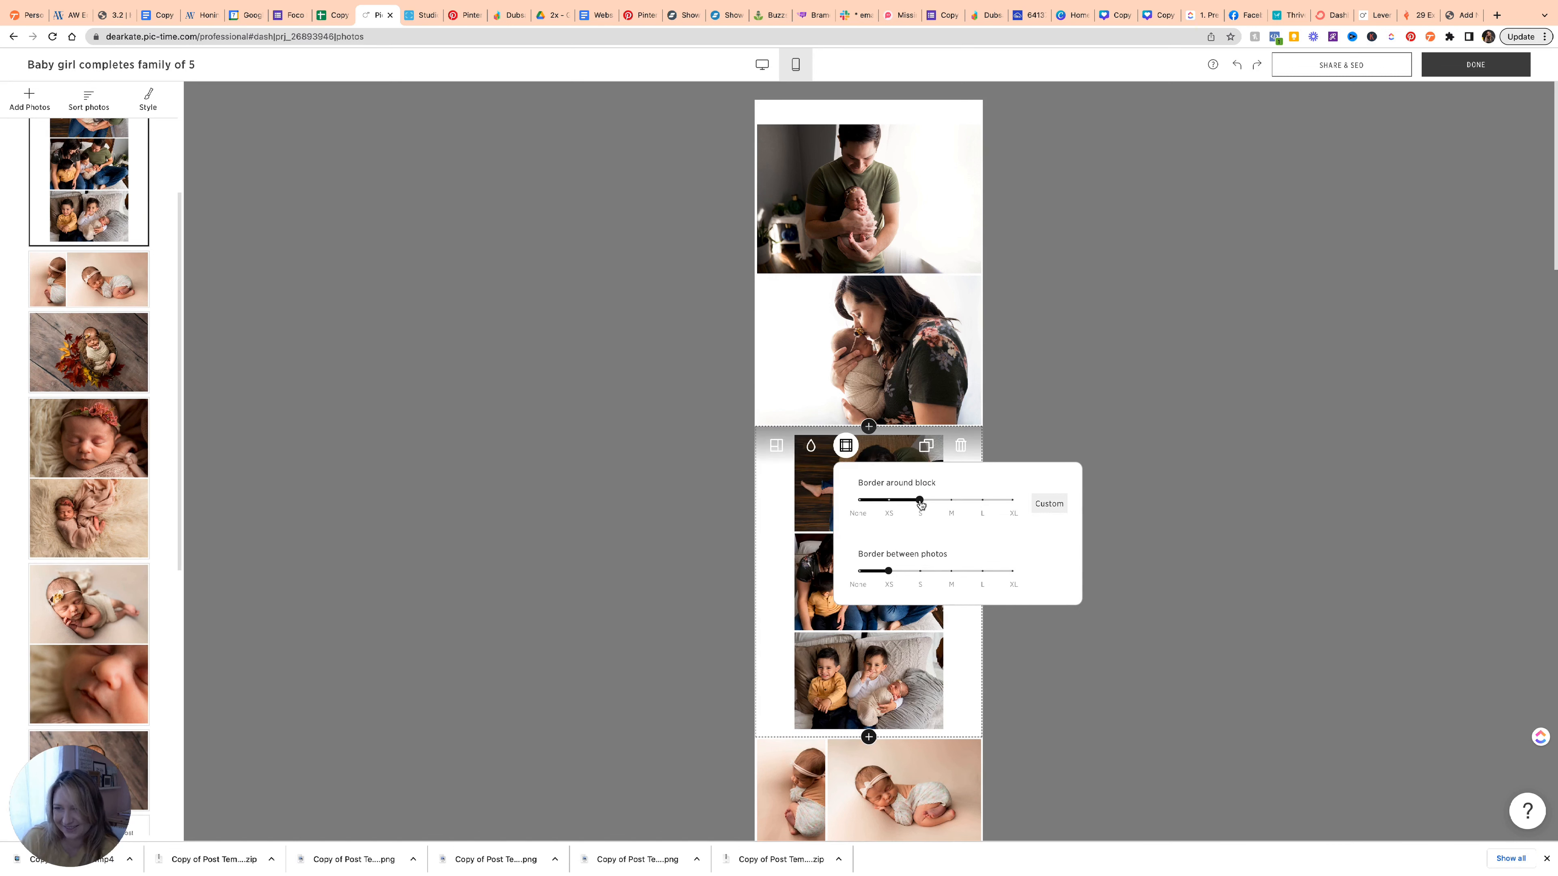
pyautogui.moveTo(921, 504); pyautogui.dragTo(895, 505)
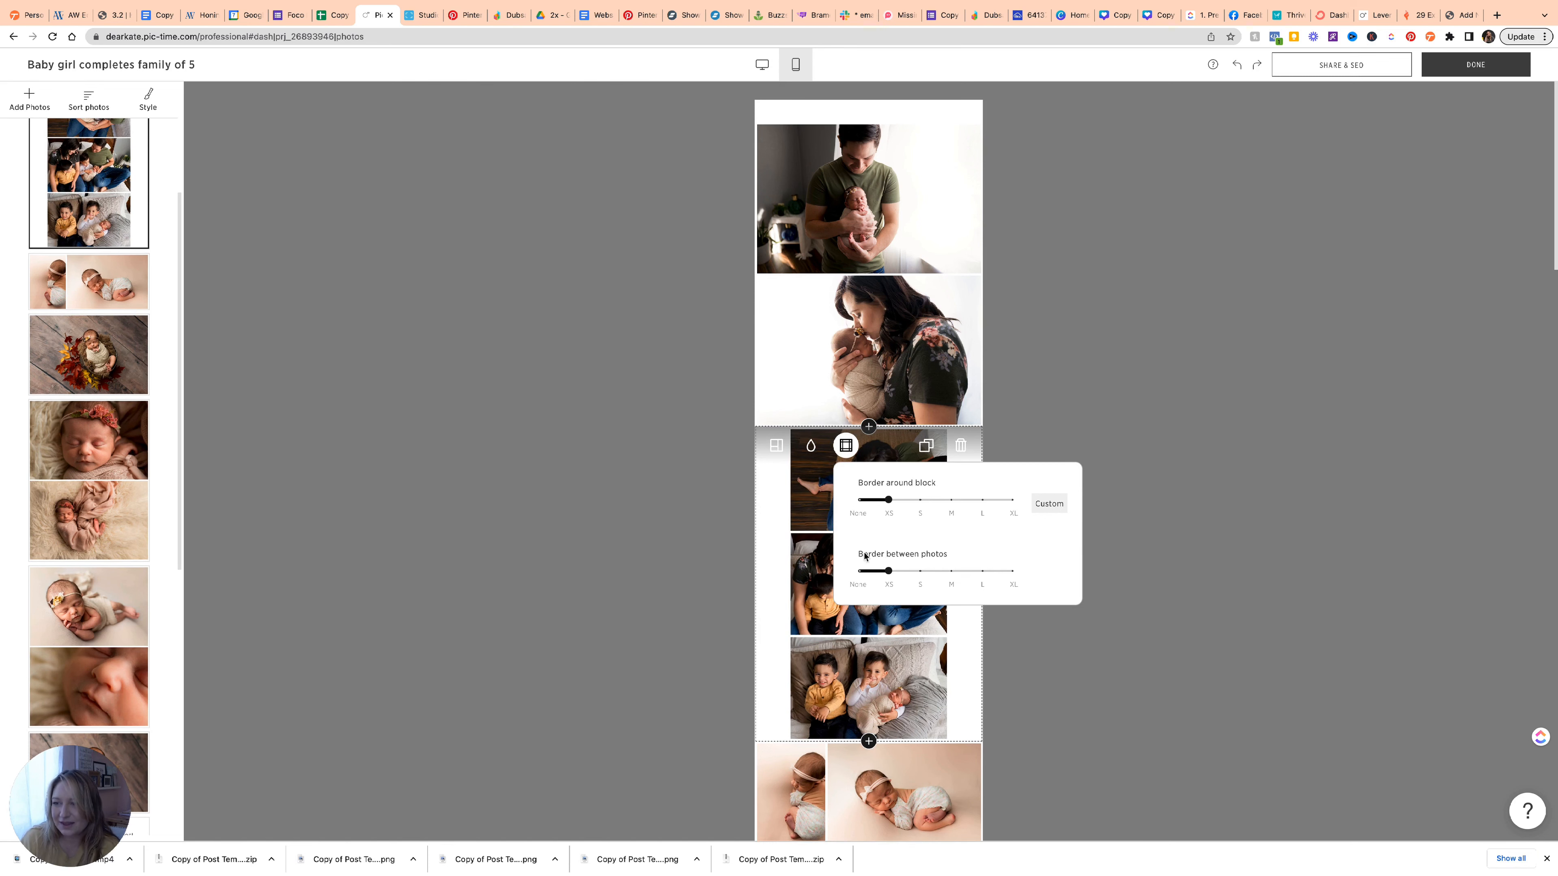
pyautogui.click(791, 576)
pyautogui.scroll(-15, 791, 576)
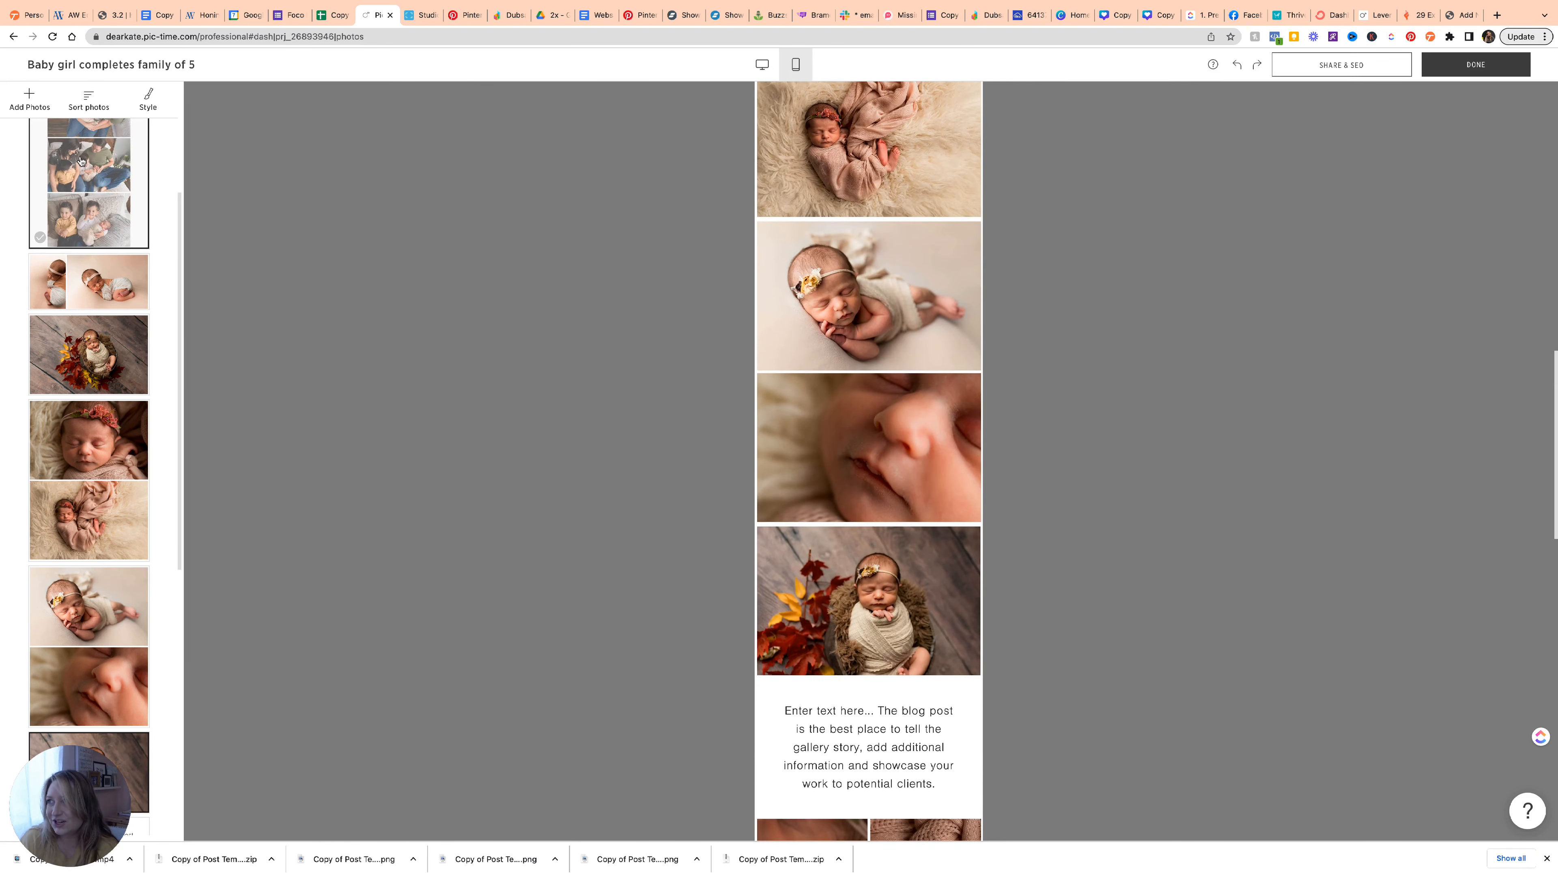
pyautogui.click(762, 65)
pyautogui.scroll(-15, 729, 291)
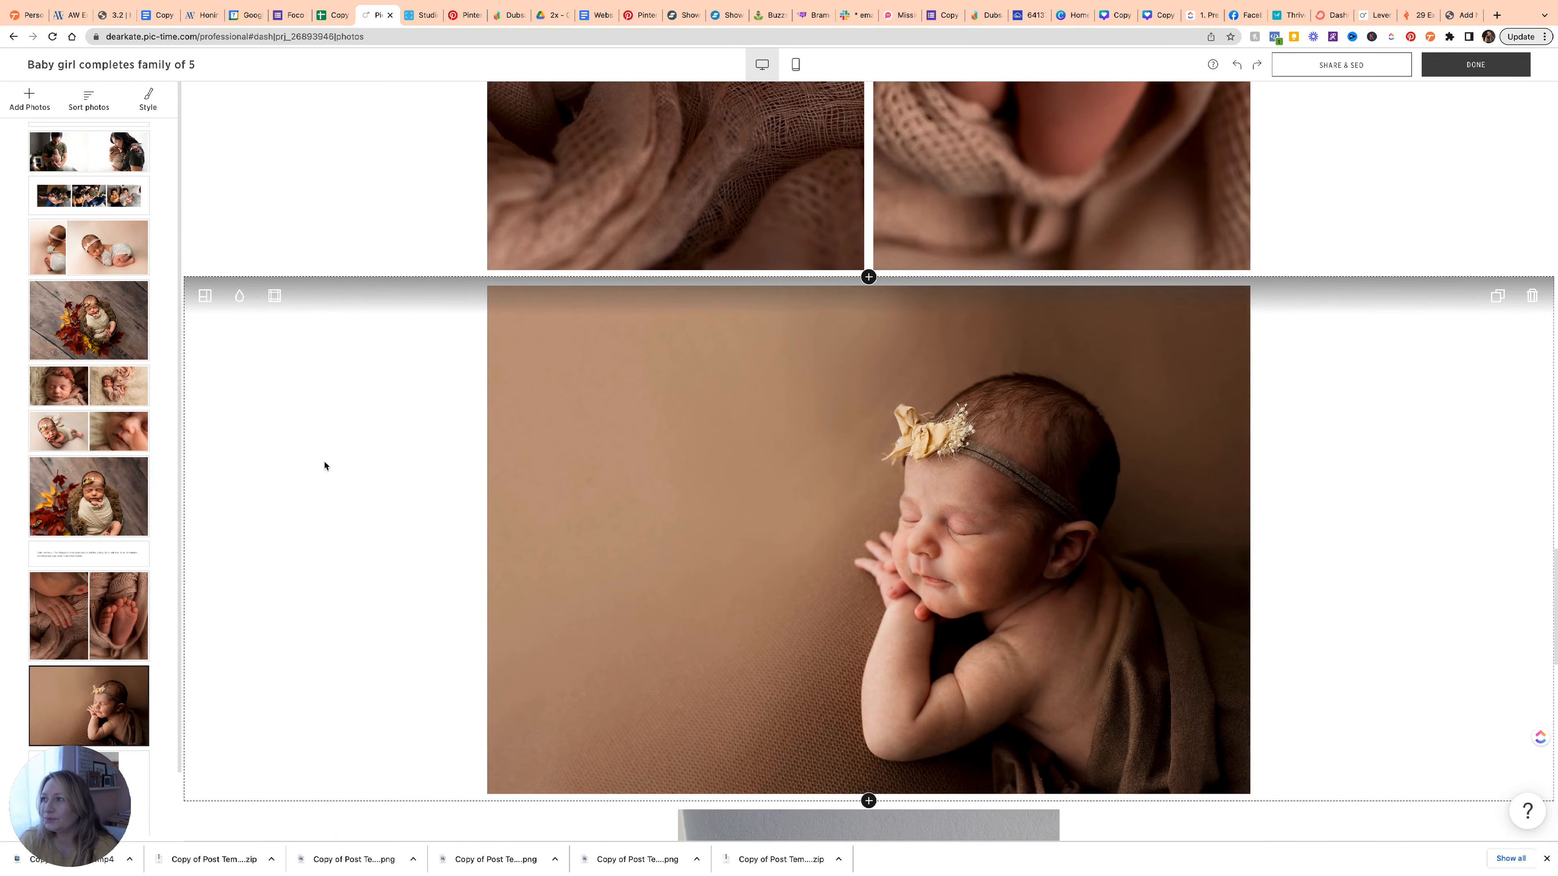
pyautogui.scroll(15, 324, 463)
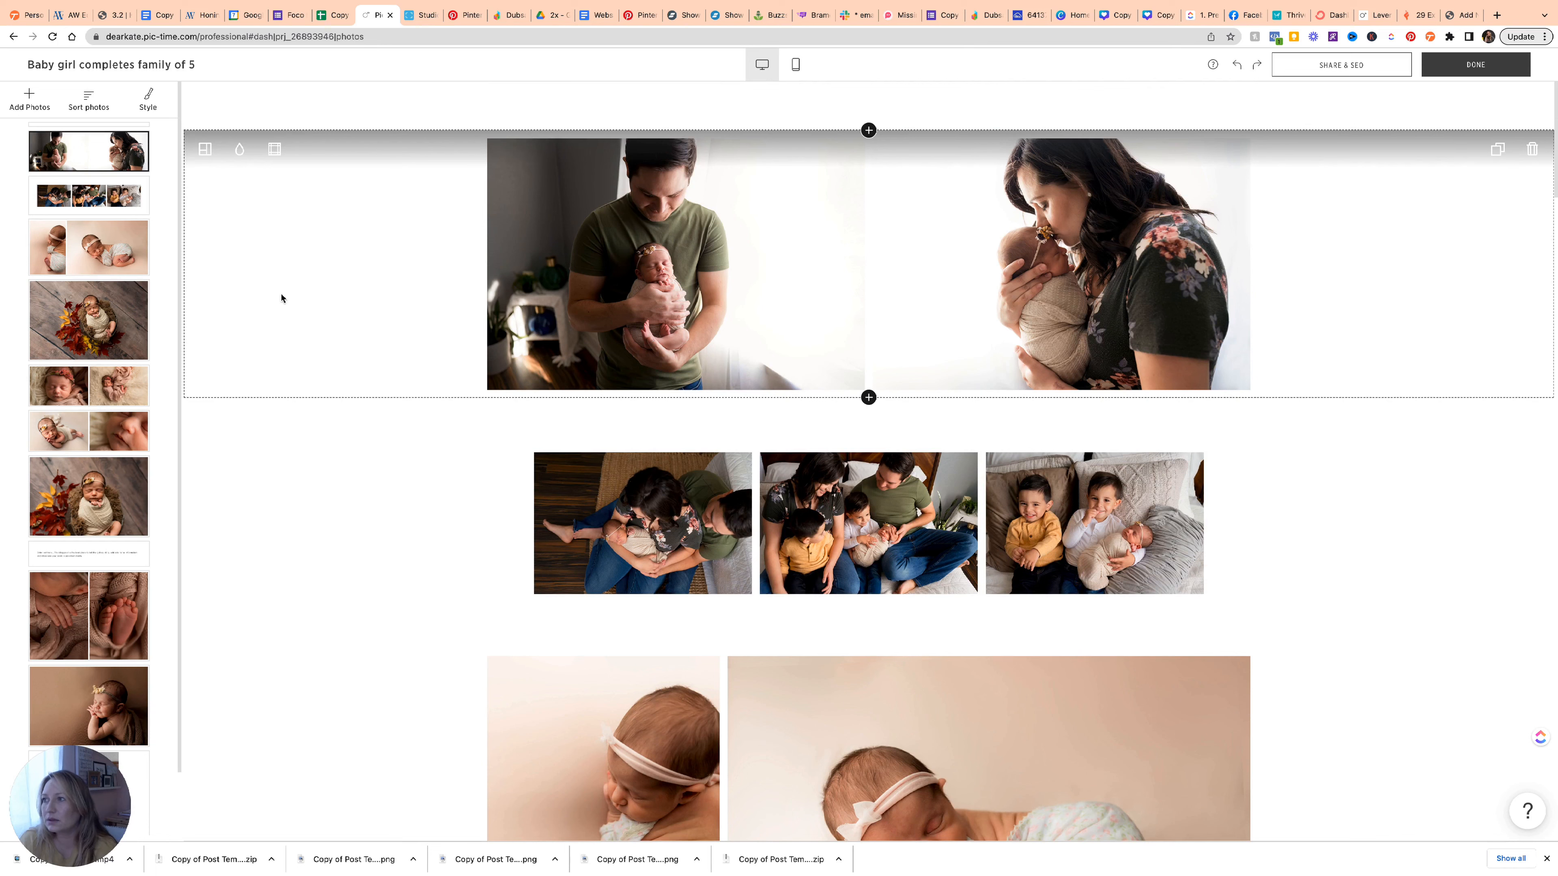
pyautogui.click(869, 99)
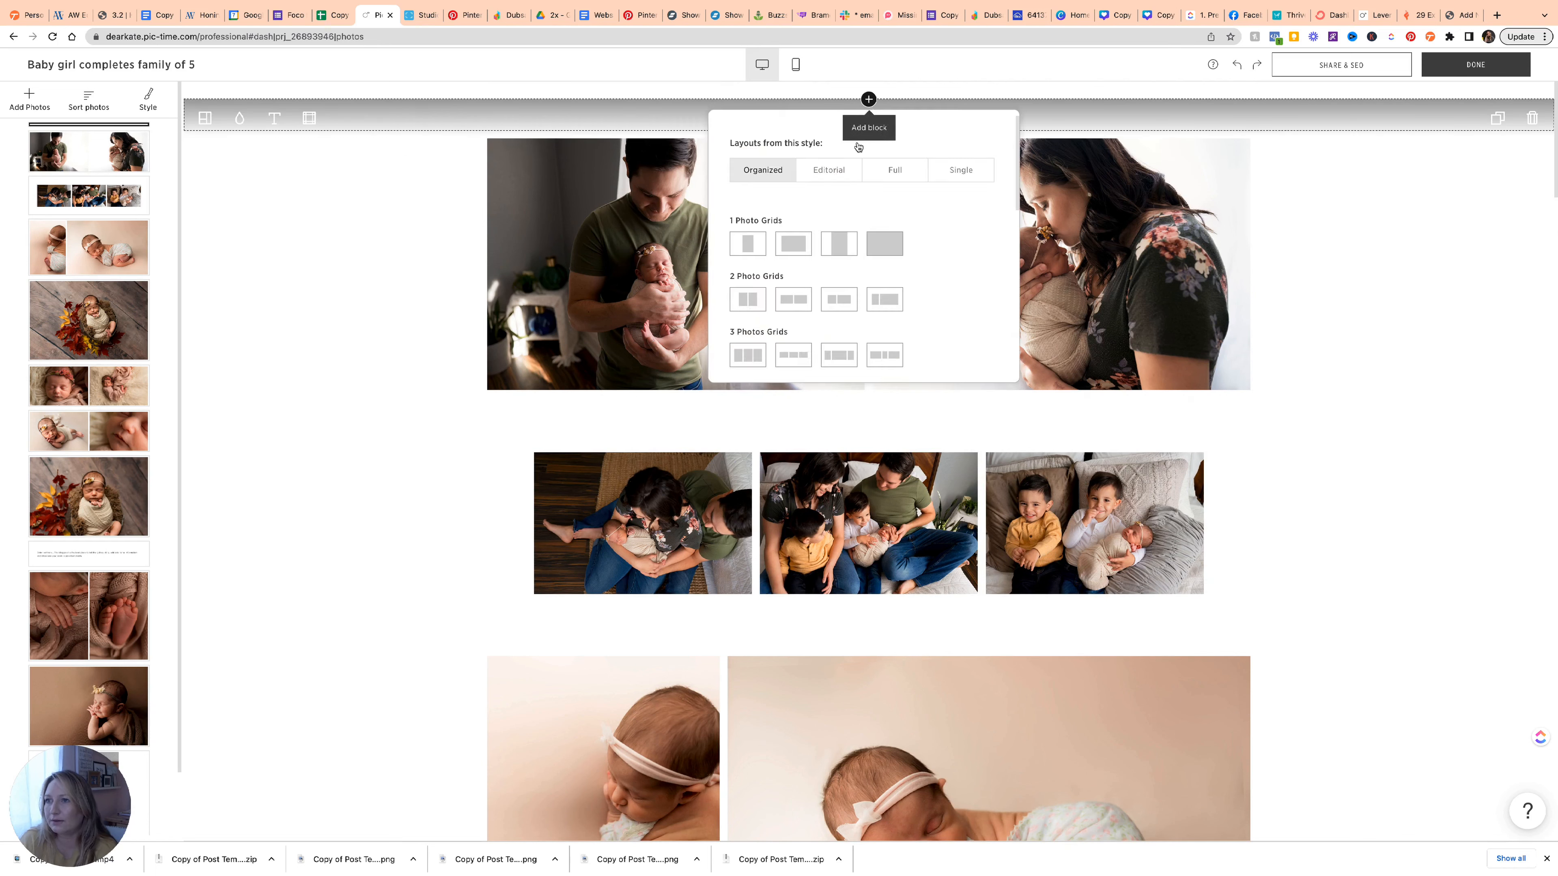
pyautogui.scroll(-4, 773, 274)
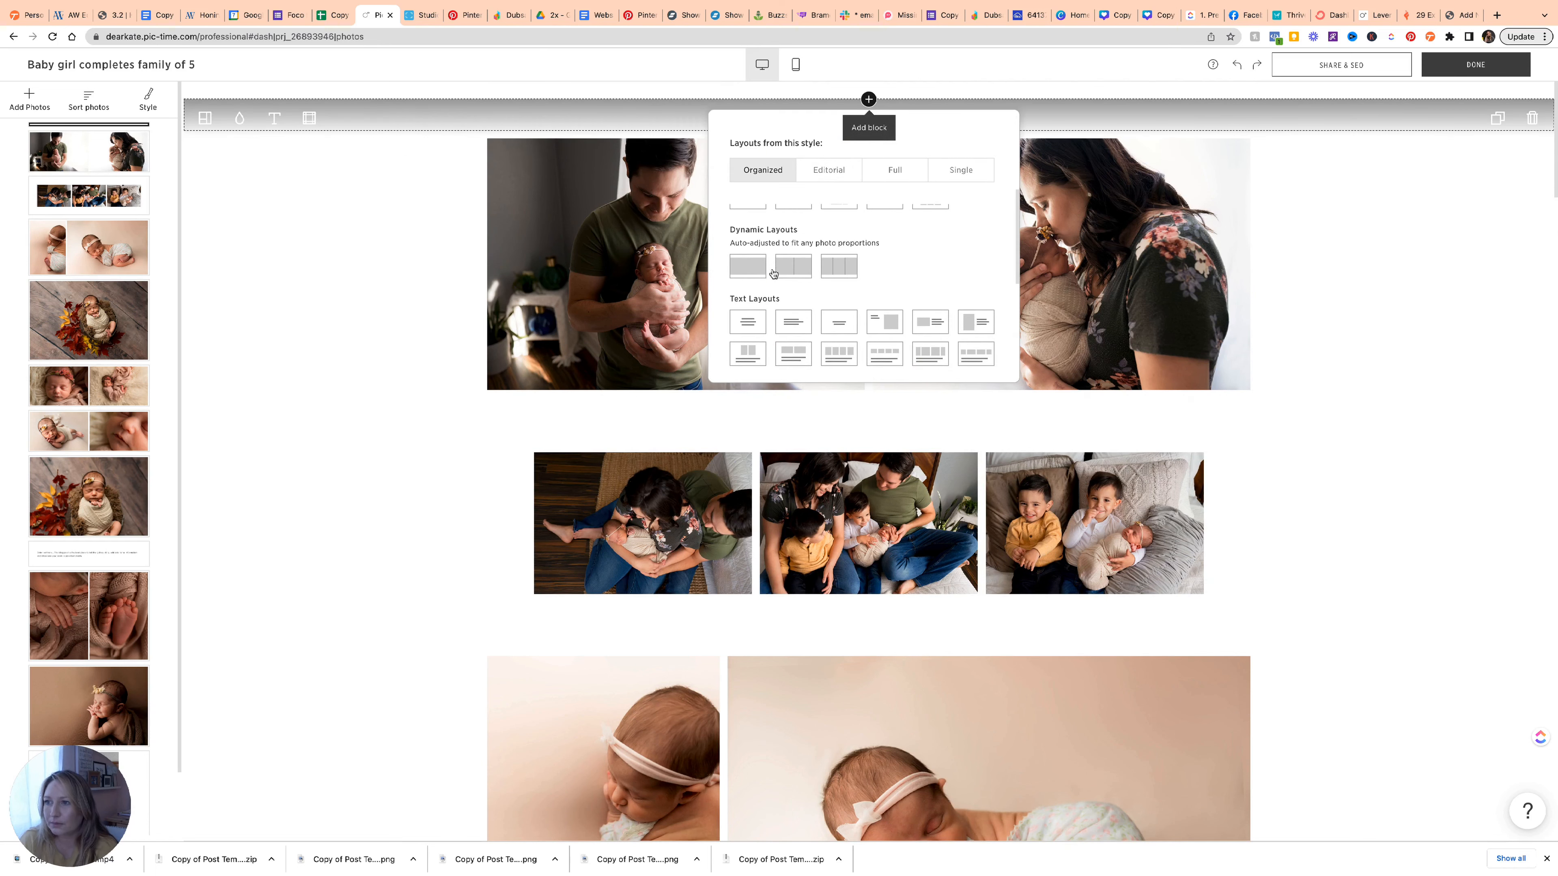
pyautogui.scroll(-2, 774, 274)
pyautogui.scroll(3, 773, 295)
pyautogui.scroll(-3, 773, 313)
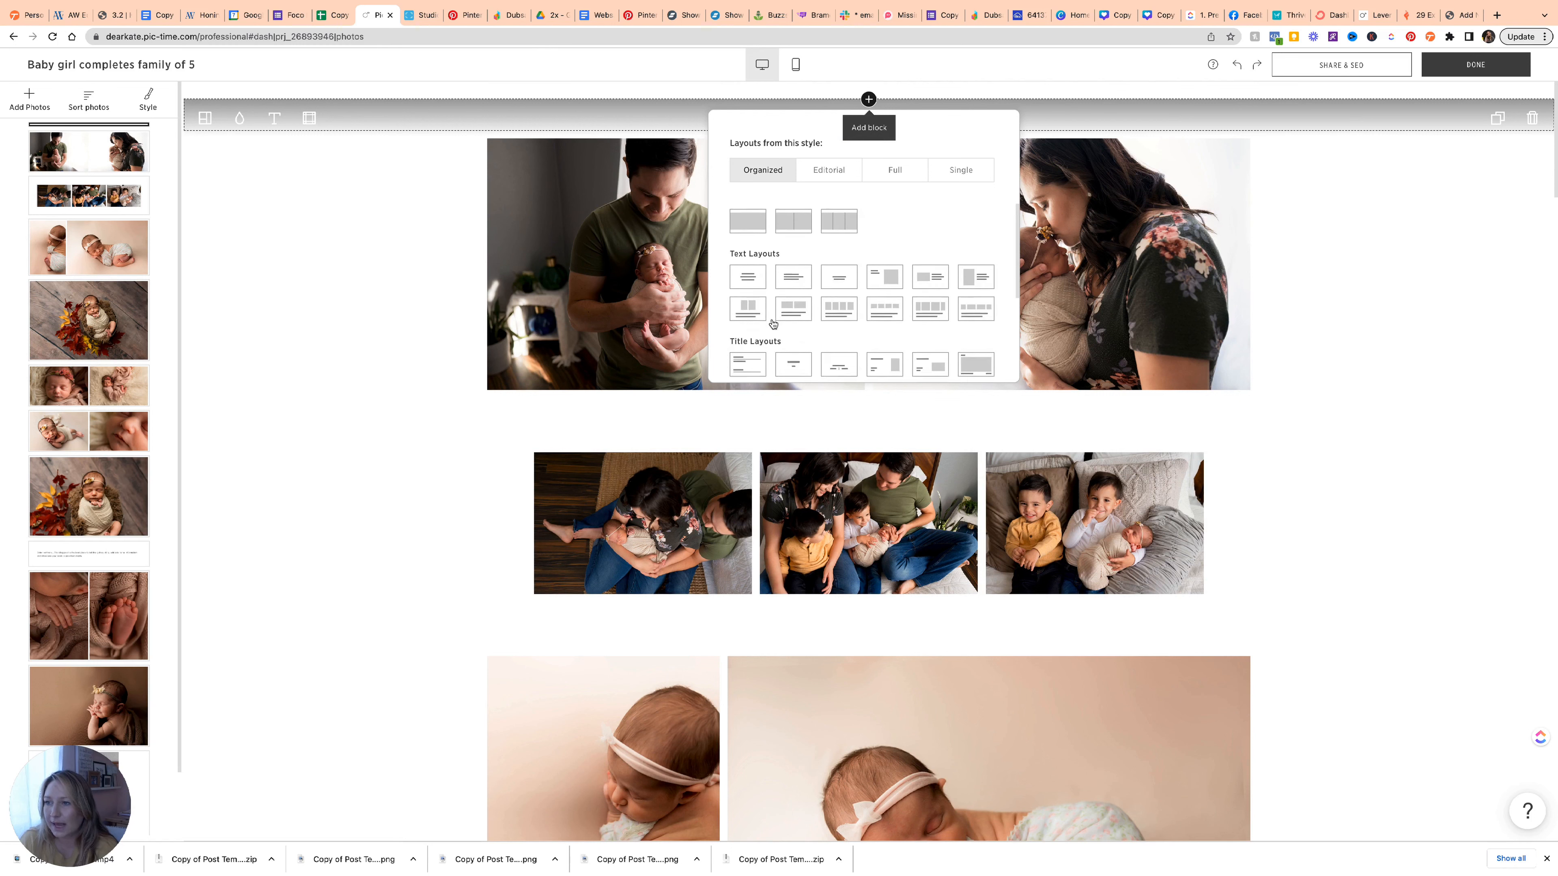
pyautogui.scroll(-2, 774, 322)
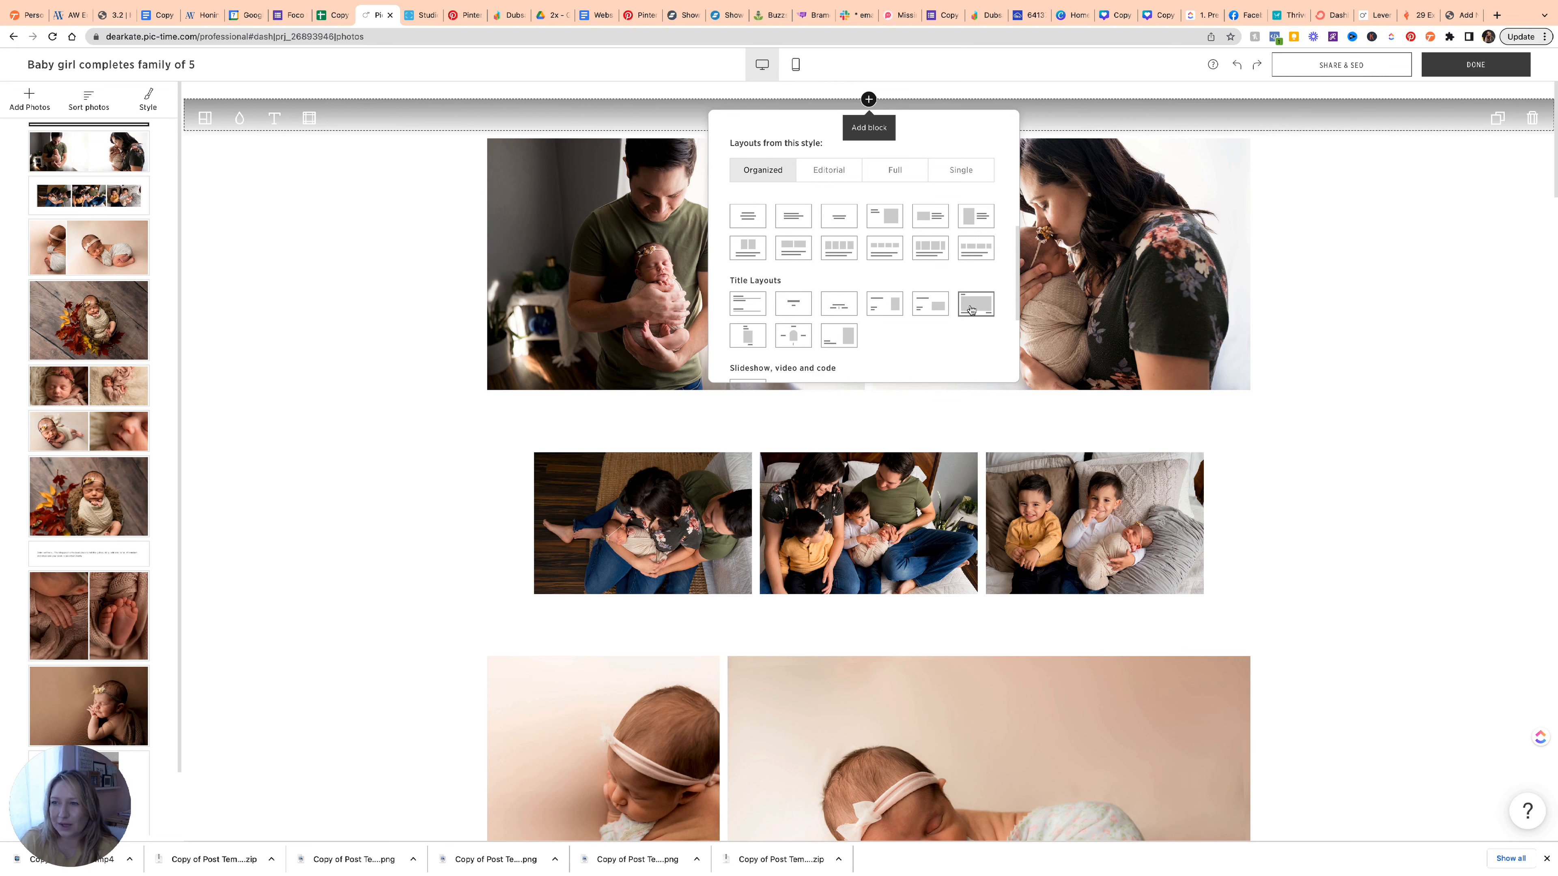
pyautogui.click(748, 304)
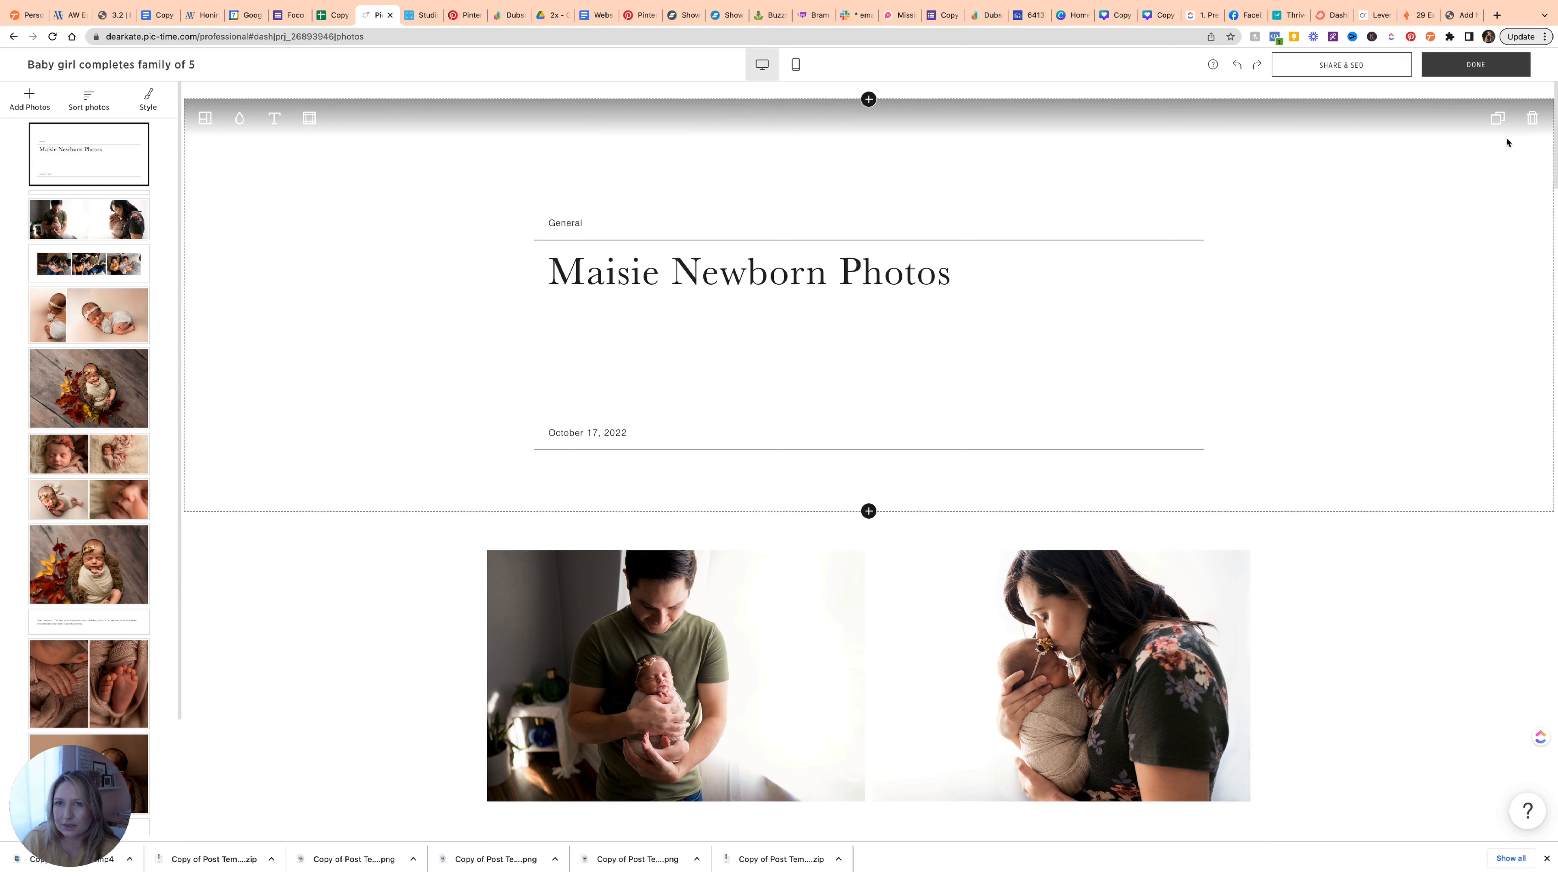
pyautogui.click(1532, 117)
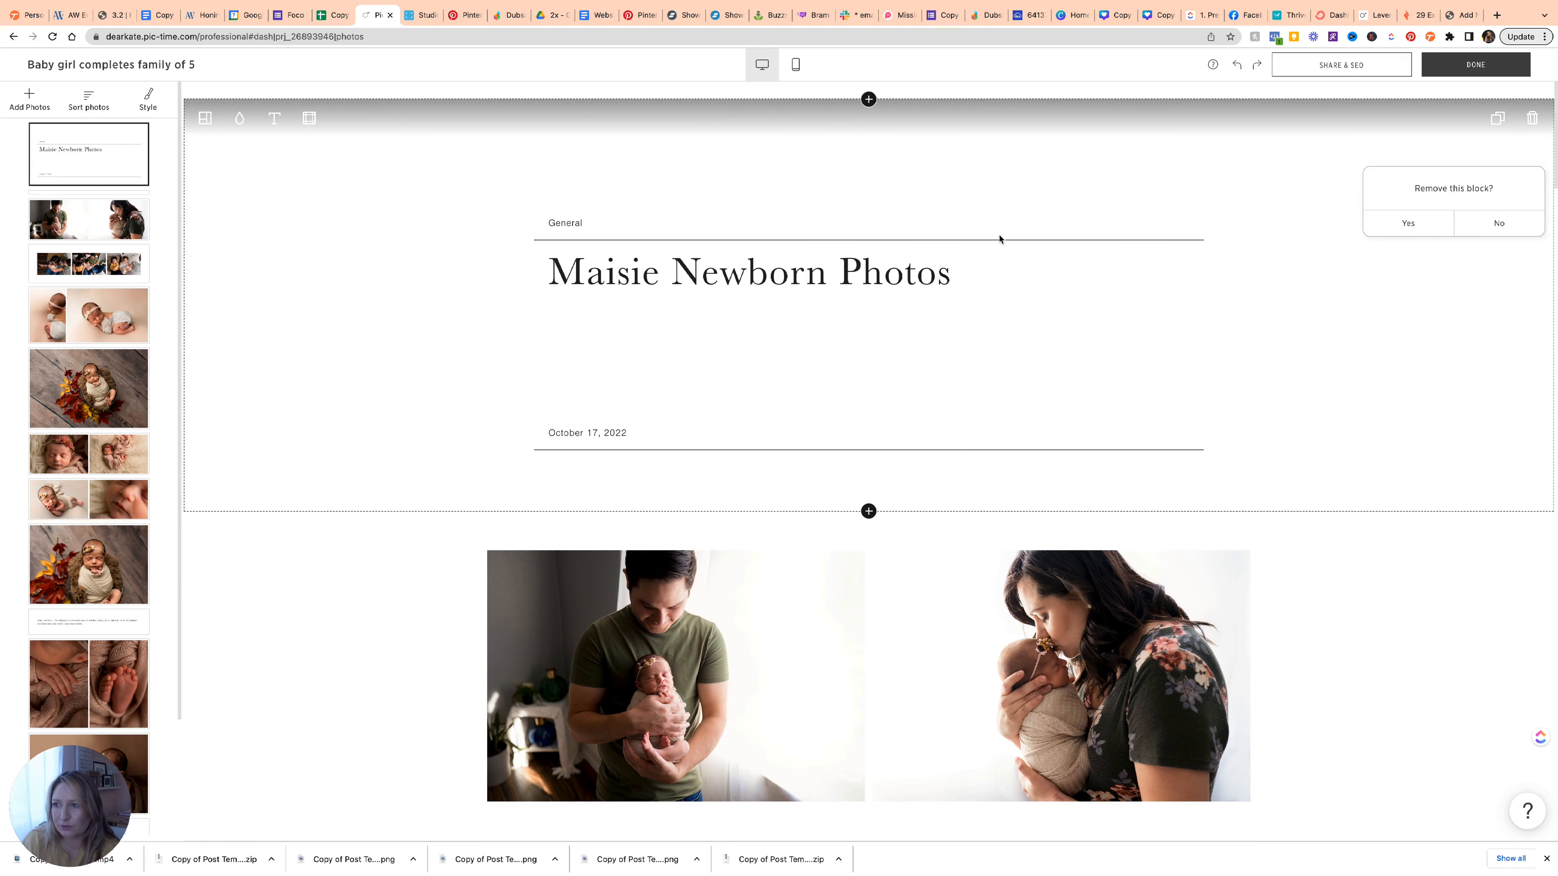
pyautogui.click(1399, 230)
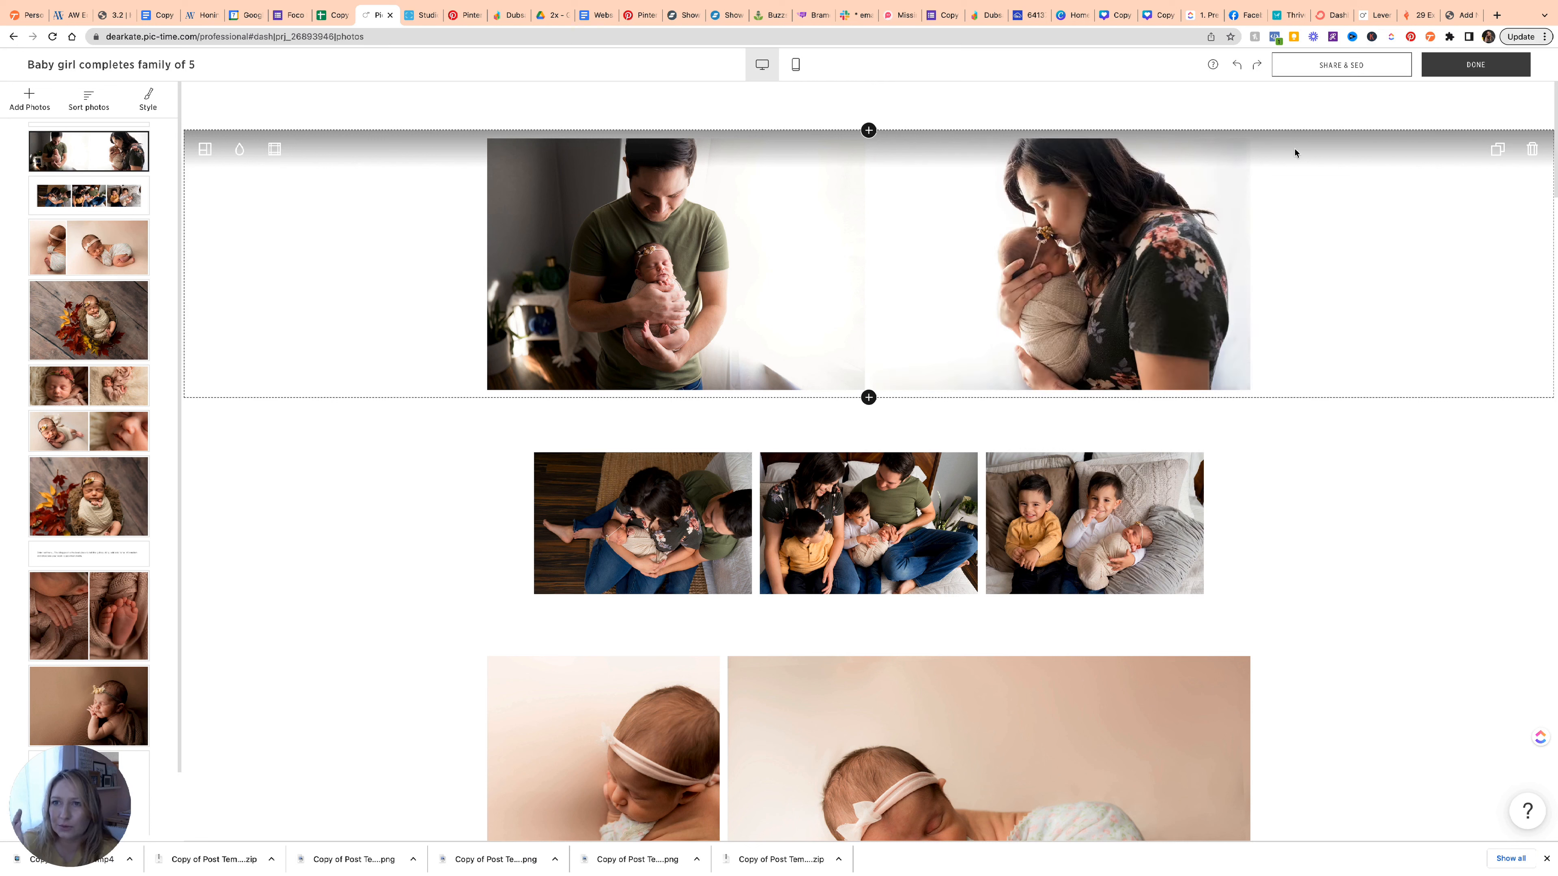
# Open Share & SEO, continue past the placeholder-text warning, and open Setup SEO.
pyautogui.click(1307, 70)
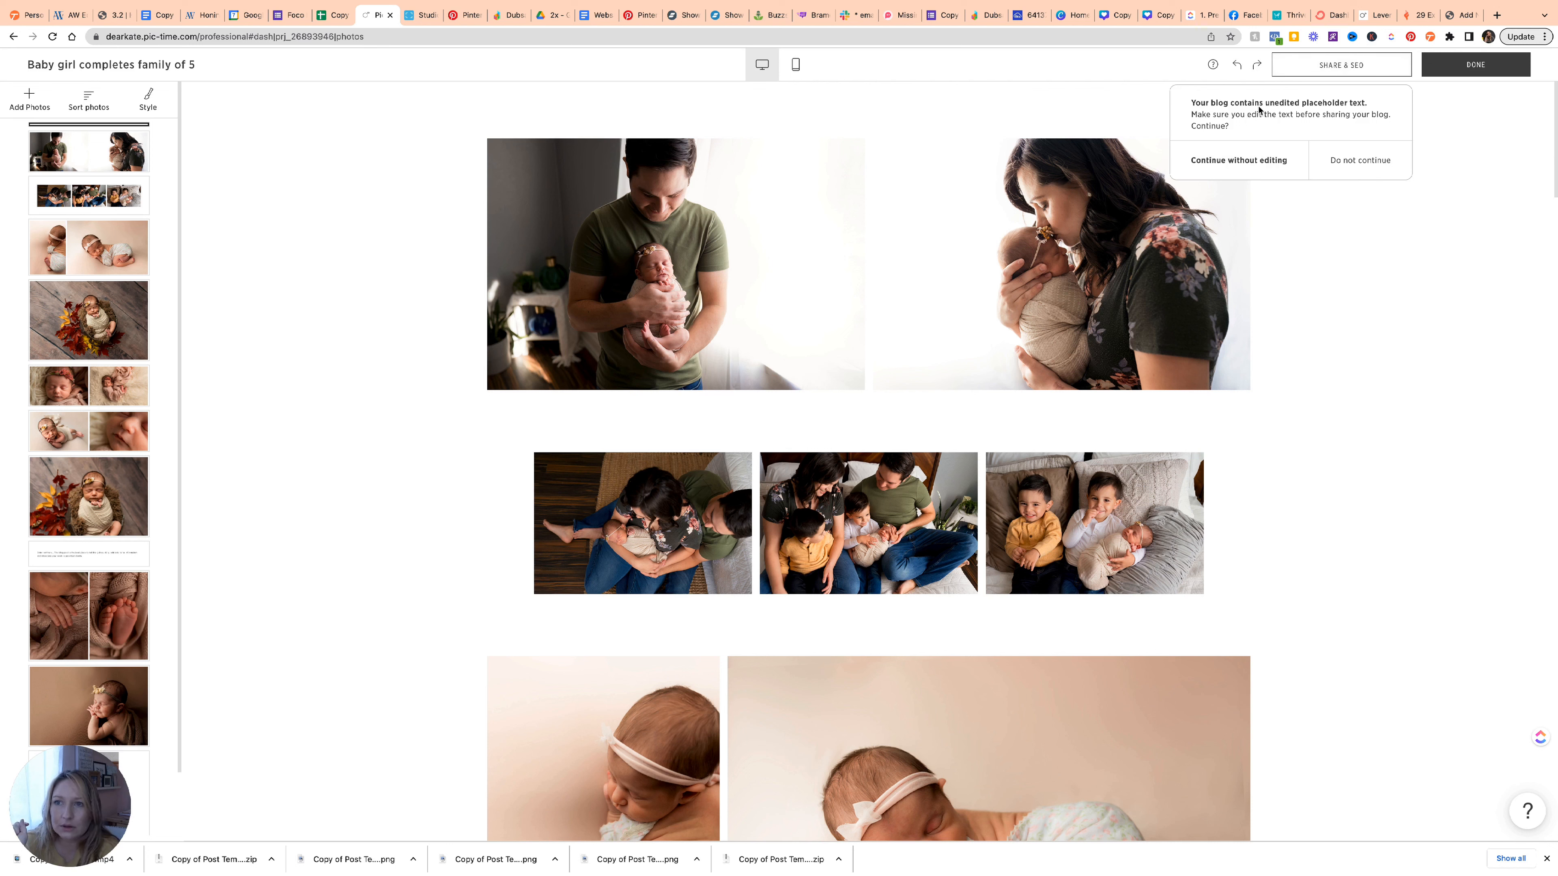
pyautogui.click(1258, 165)
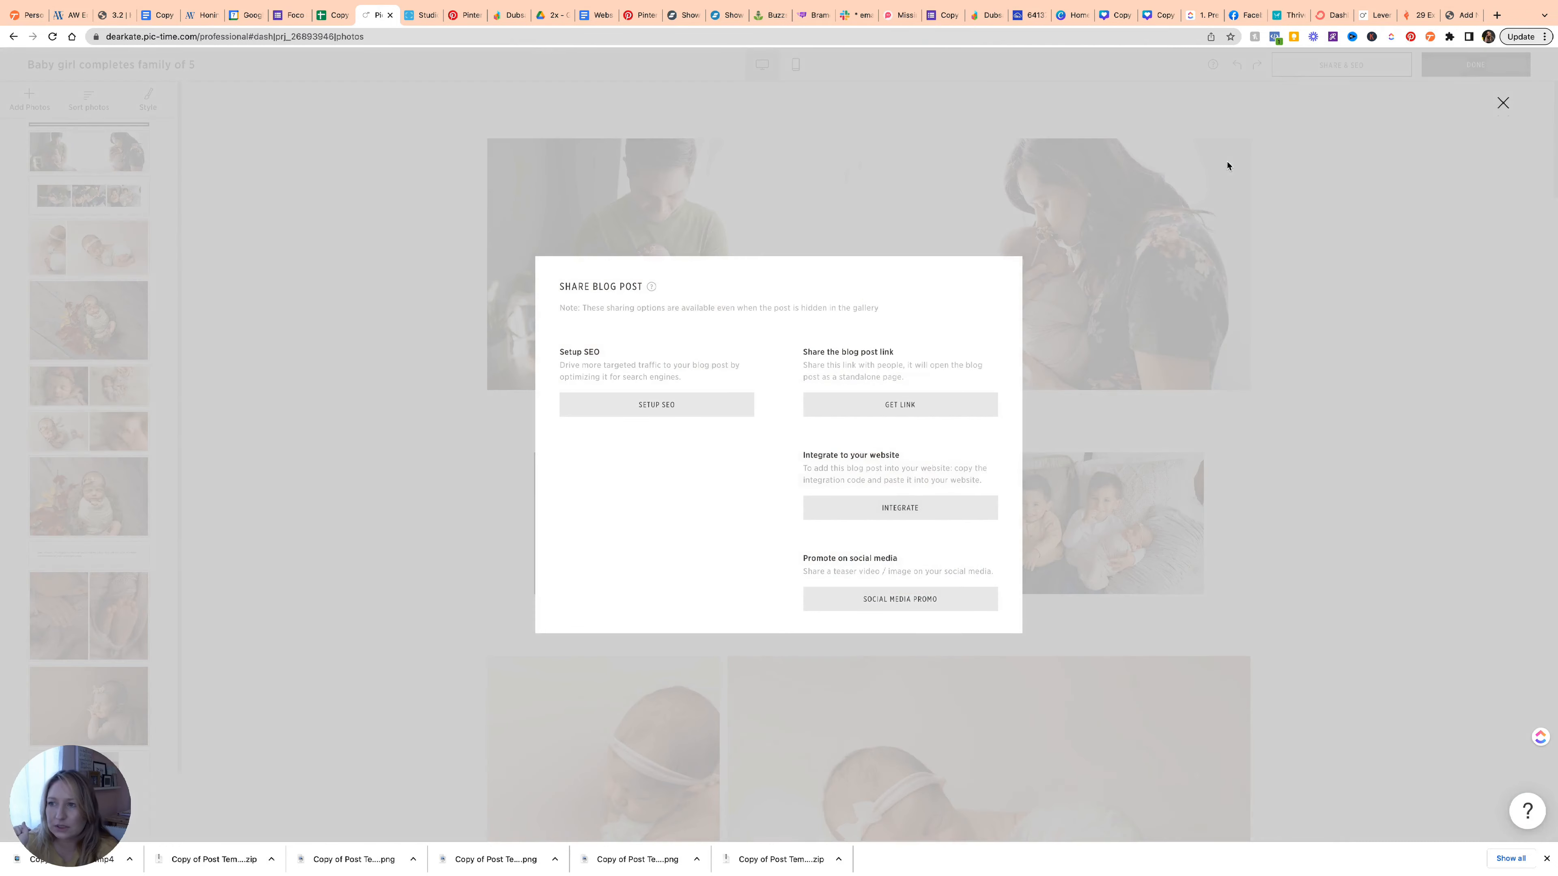
pyautogui.click(658, 410)
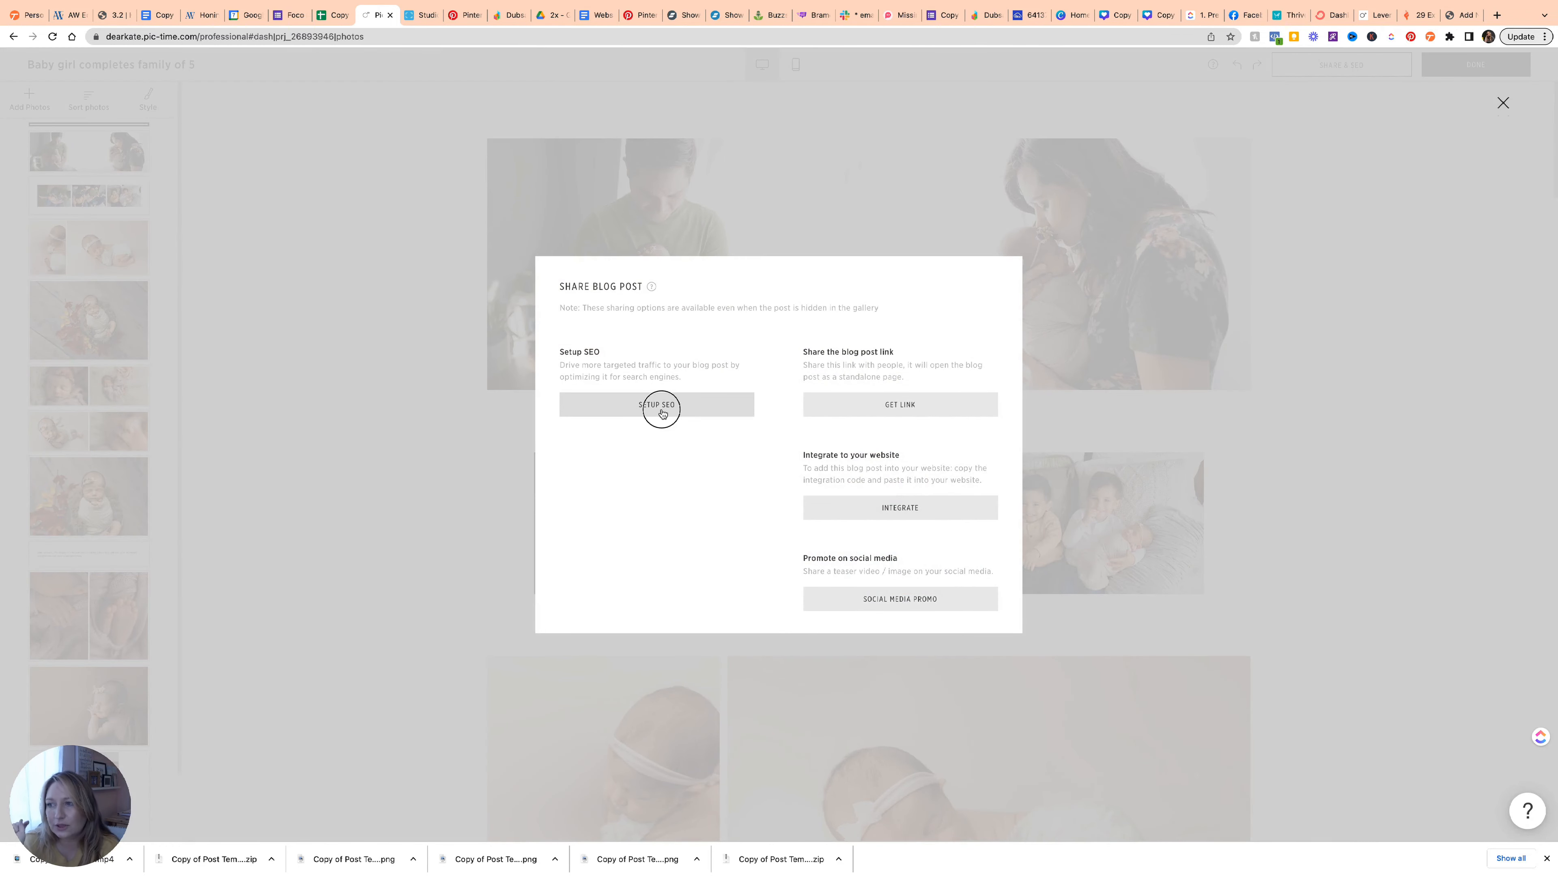
pyautogui.click(514, 247)
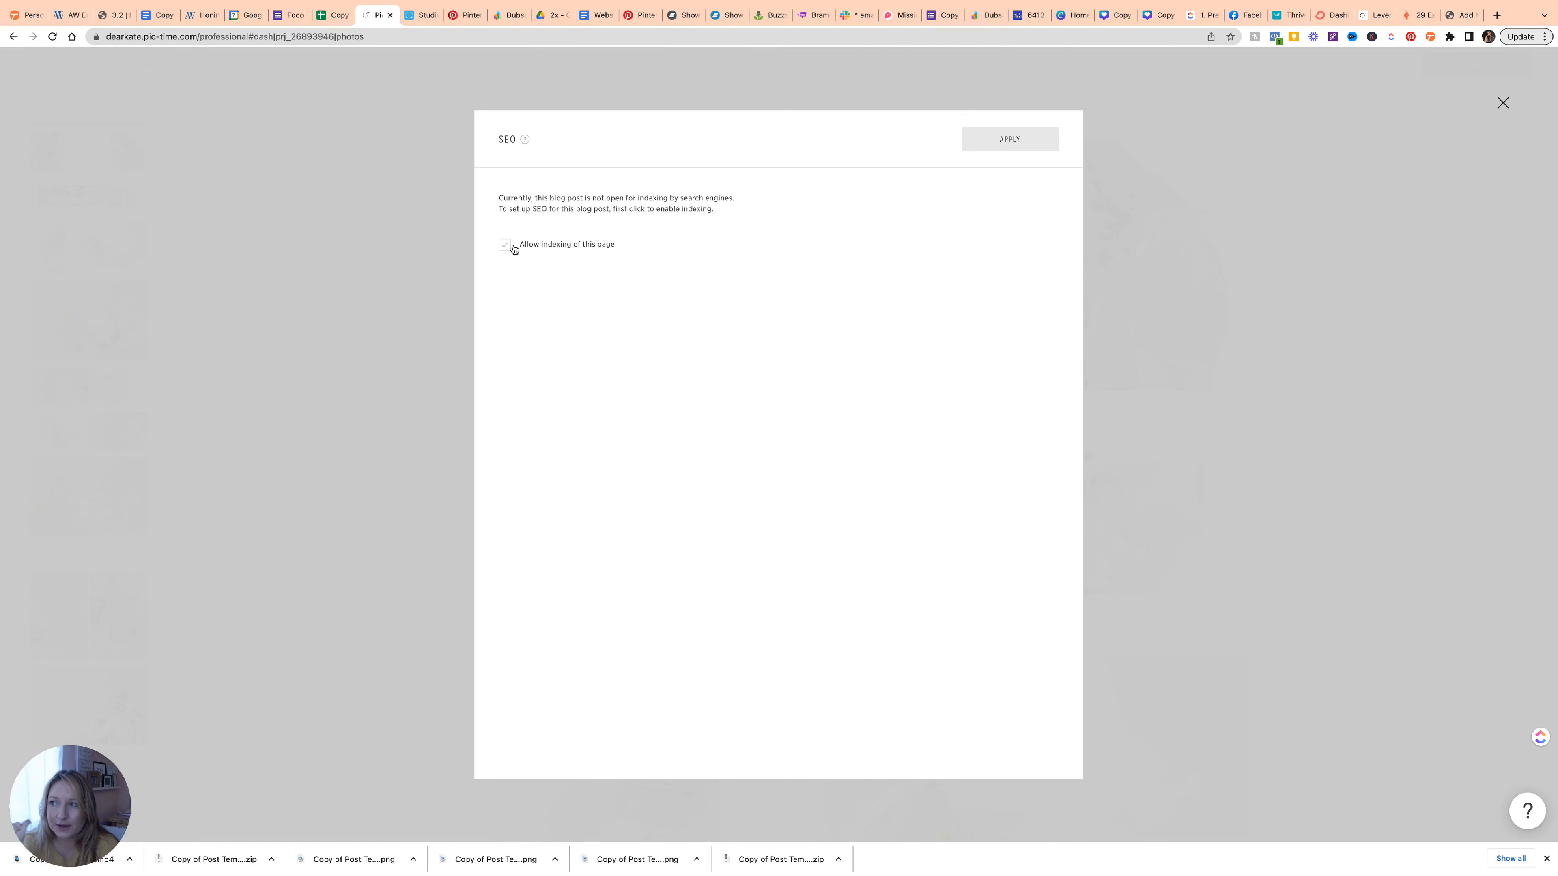
# Enable page indexing limited to the embedded URL, then go to the WordPress Posts list.
pyautogui.click(513, 248)
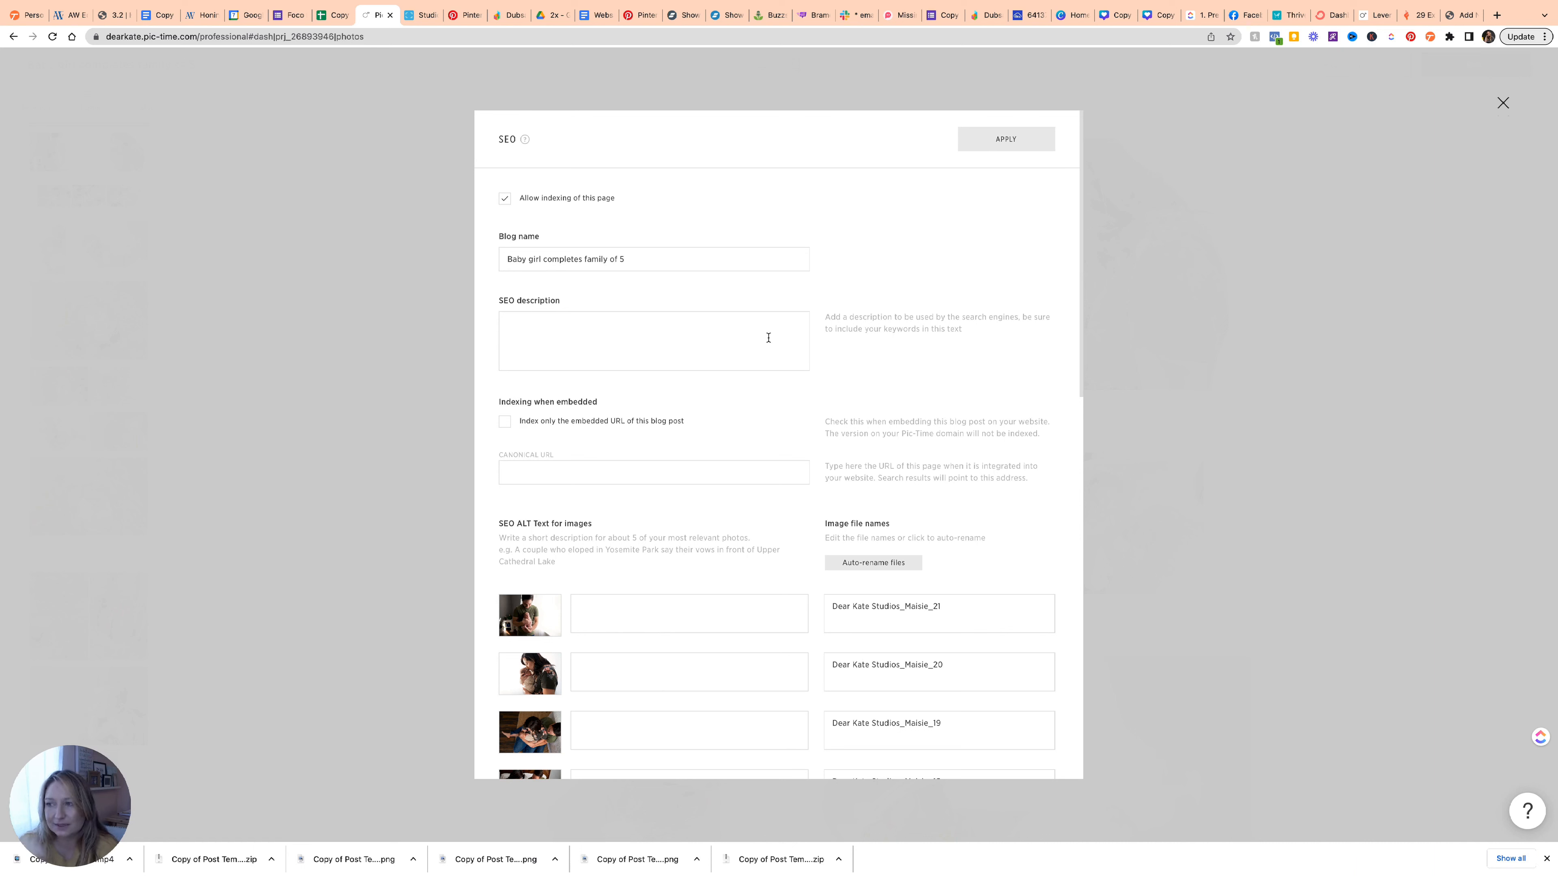
pyautogui.click(504, 424)
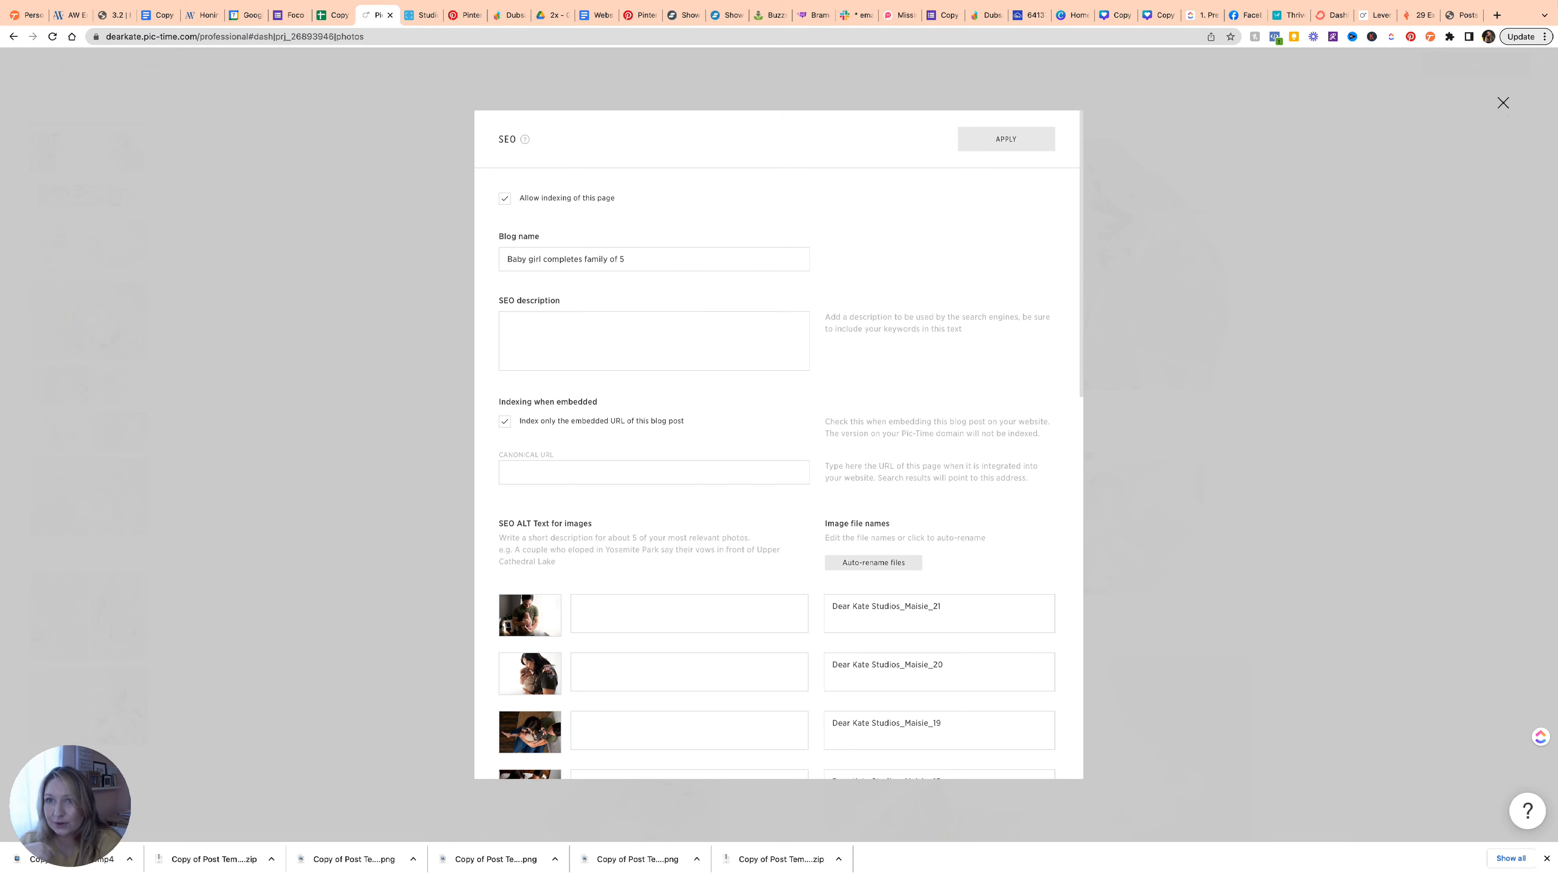
pyautogui.click(1462, 14)
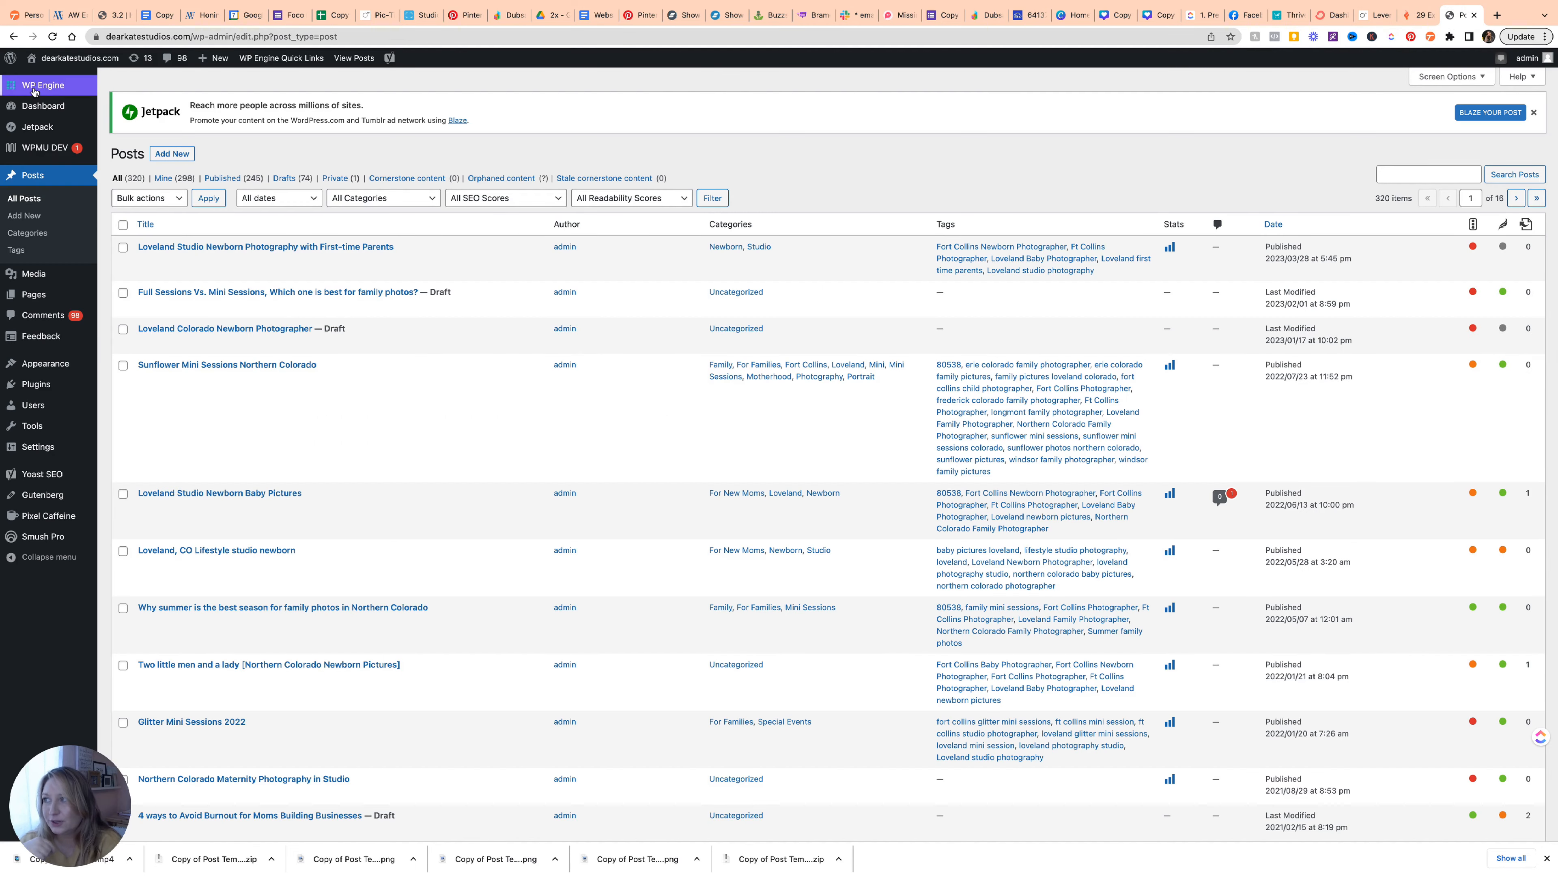
# Start a new WordPress post titled 'Newborn portraits of baby girl completes family of five'.
pyautogui.click(32, 218)
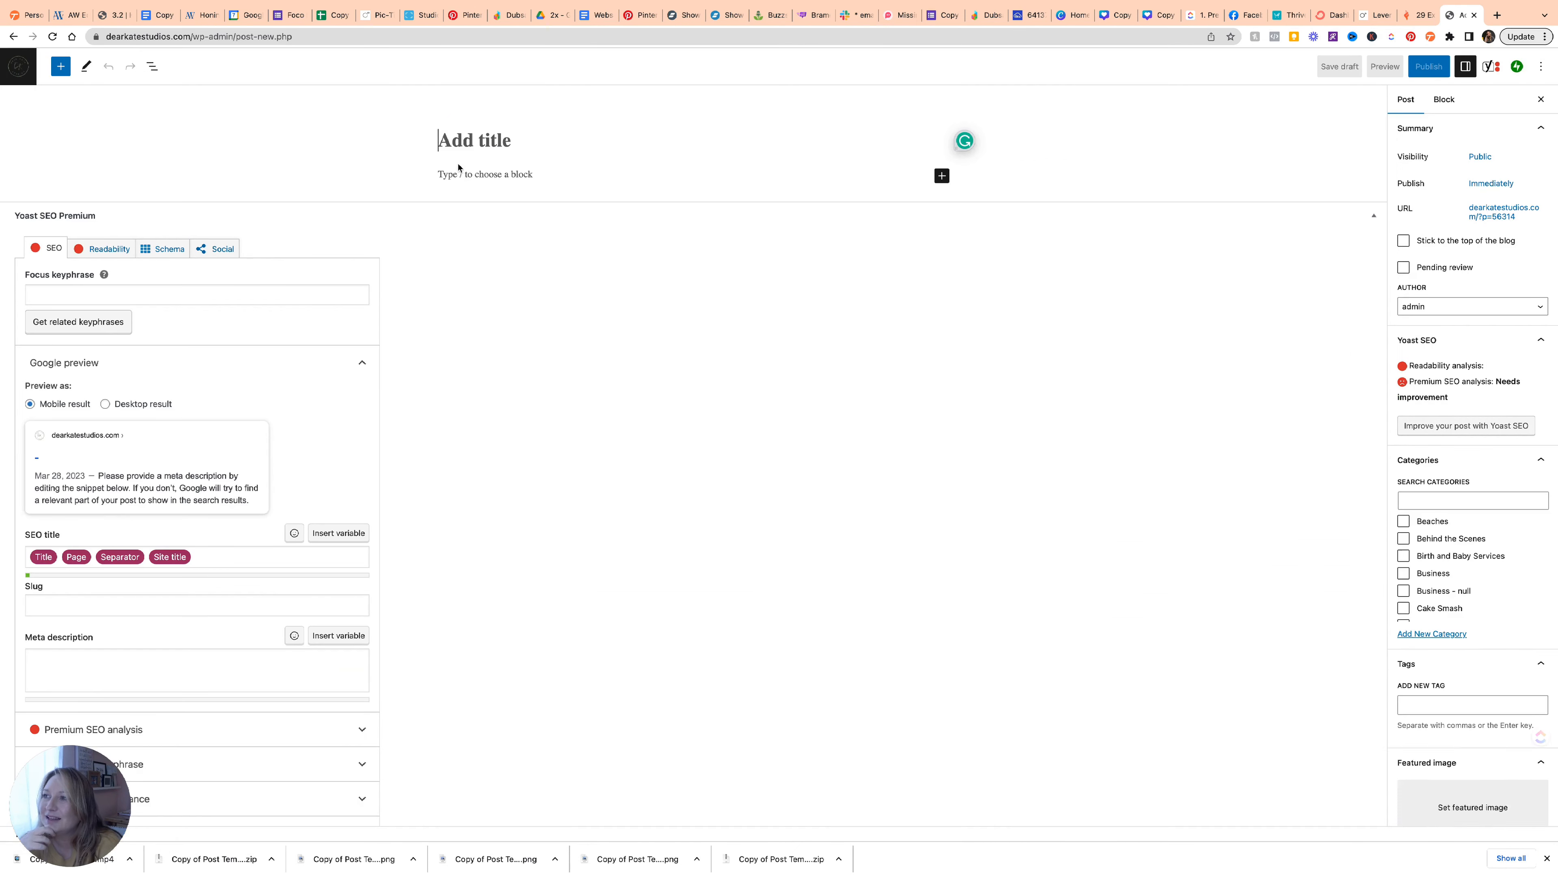
pyautogui.click(463, 142)
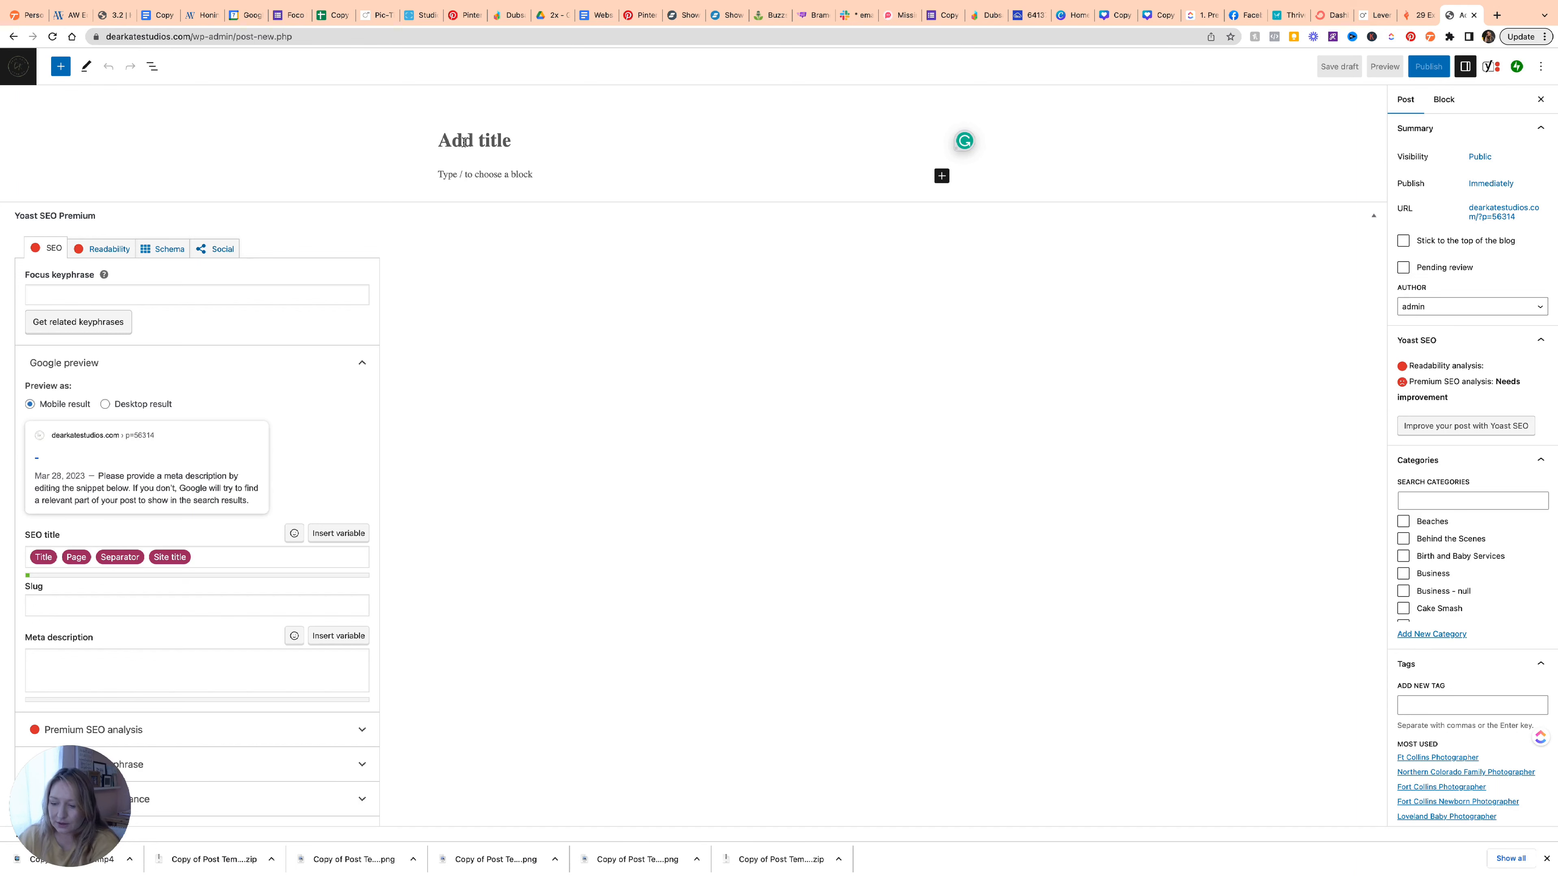
pyautogui.write('Baby girl completes family of five')
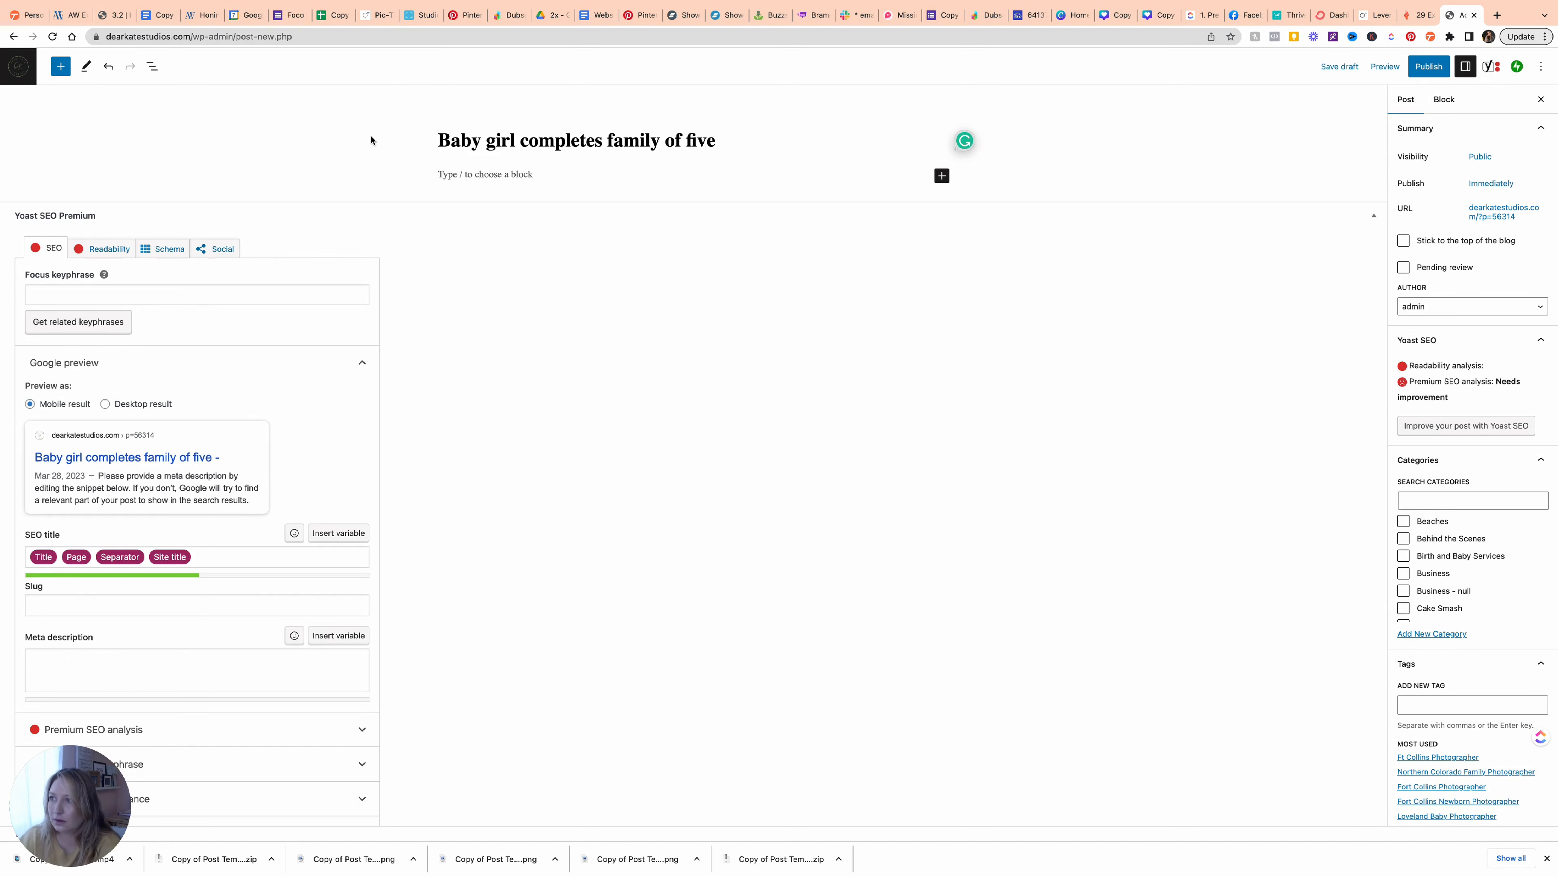
pyautogui.click(439, 140)
pyautogui.write('Newborn portraits of')
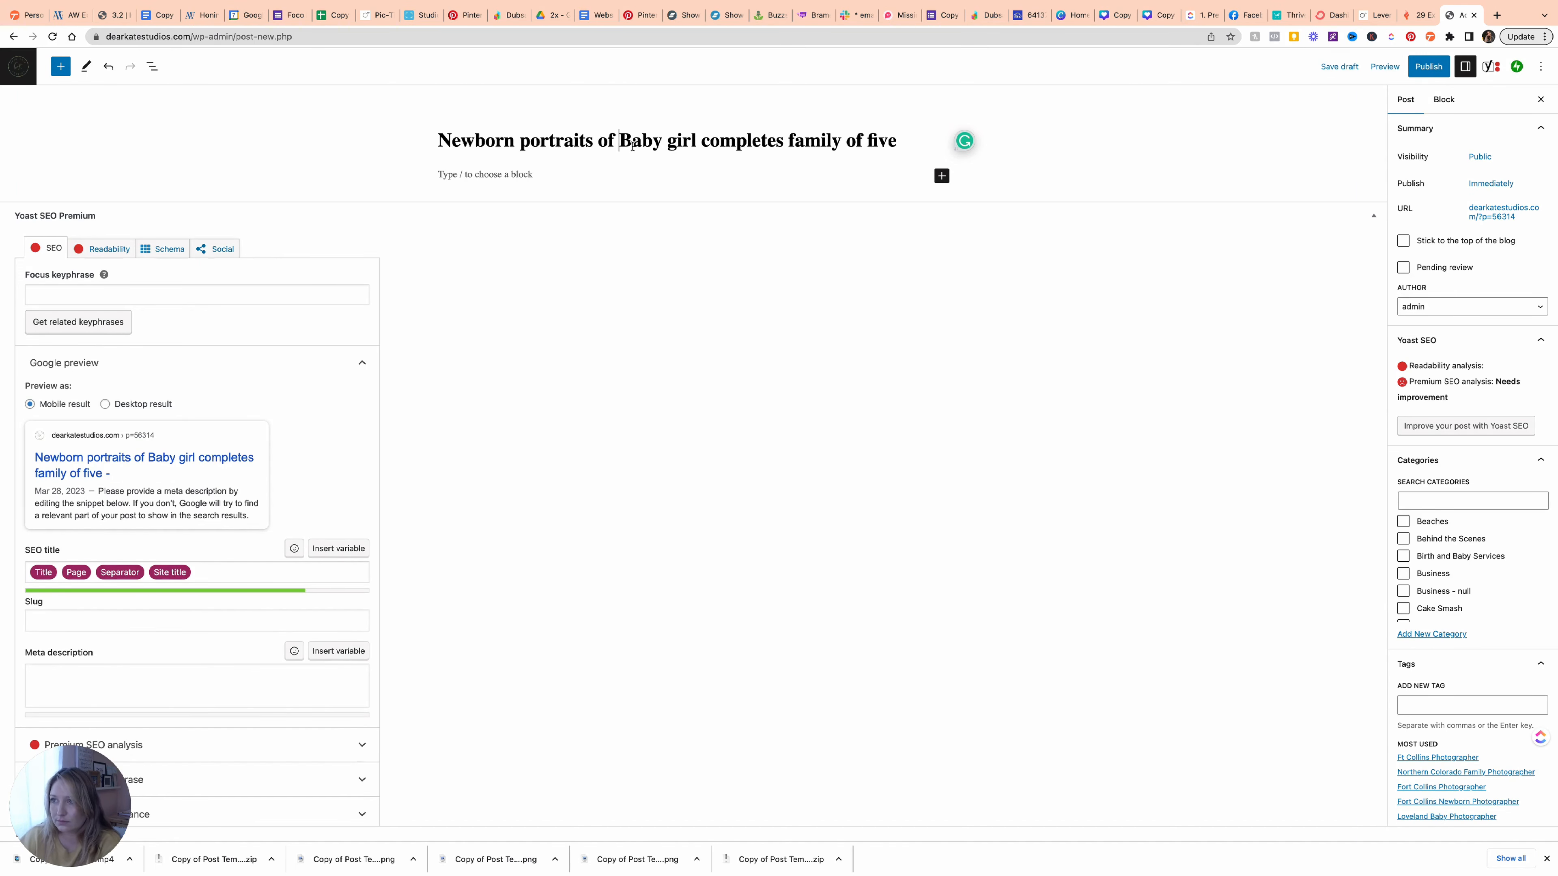
pyautogui.press('Delete')
pyautogui.write('b')
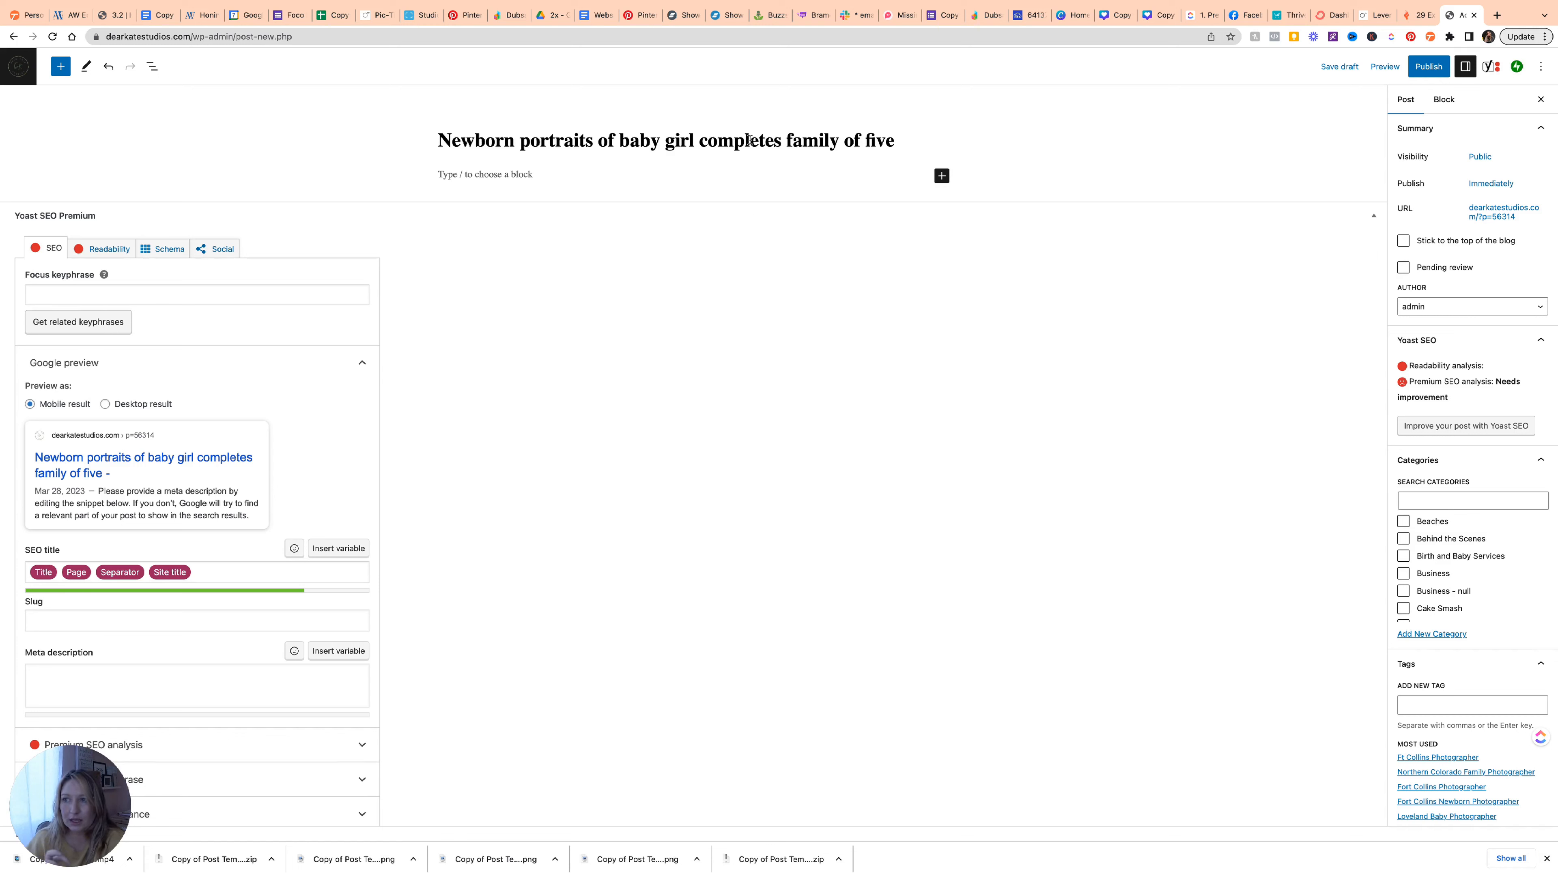
# Save the post as a draft and copy its permalink from the URL panel.
pyautogui.click(1341, 67)
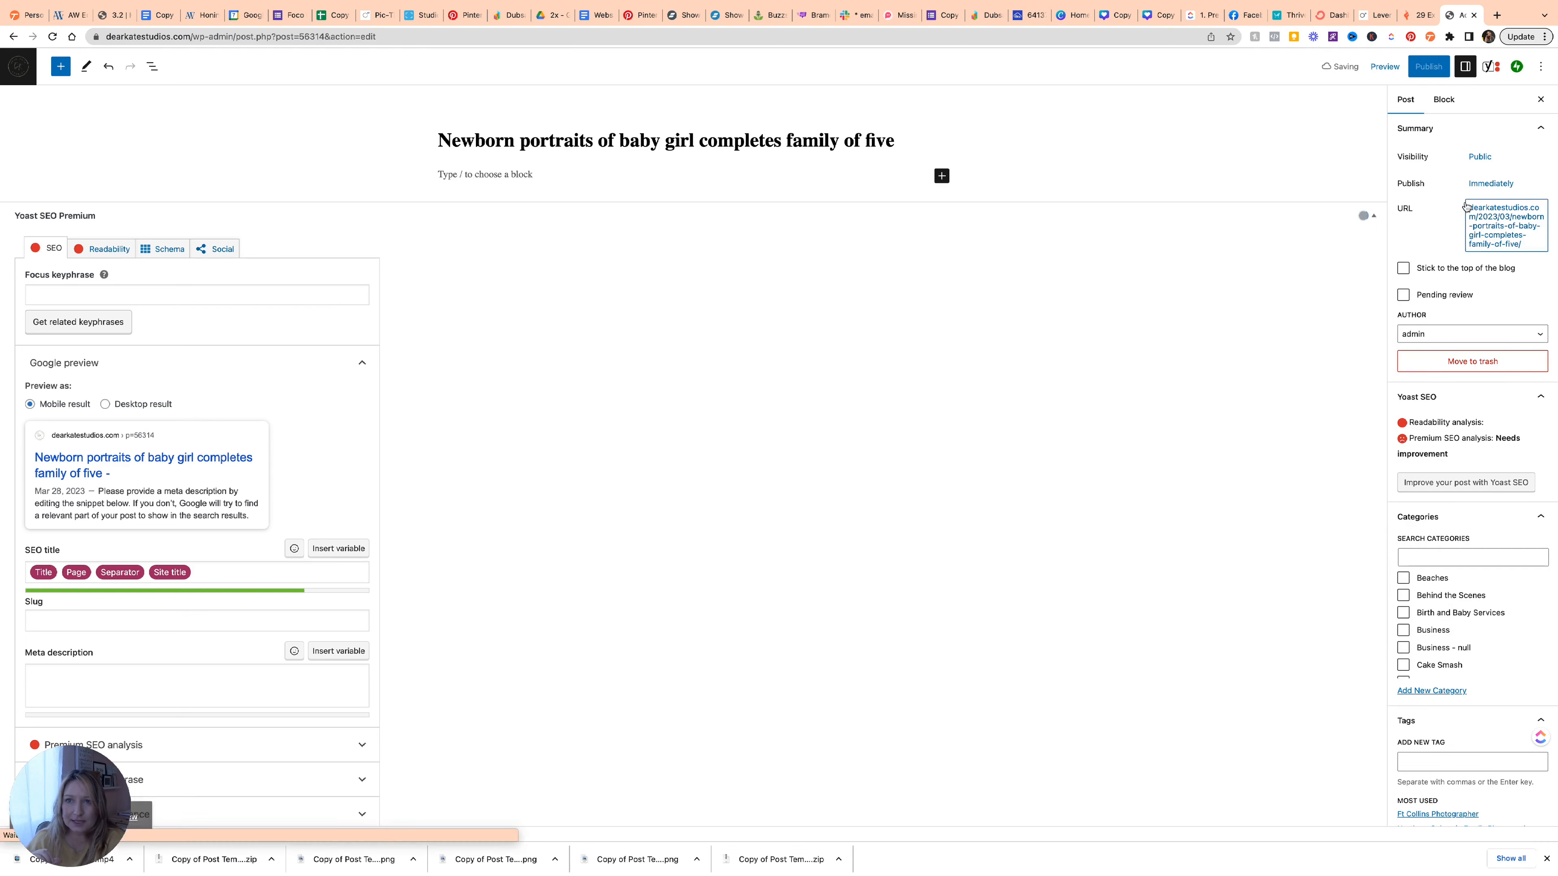
pyautogui.click(1513, 233)
pyautogui.moveTo(1387, 374); pyautogui.dragTo(1486, 399)
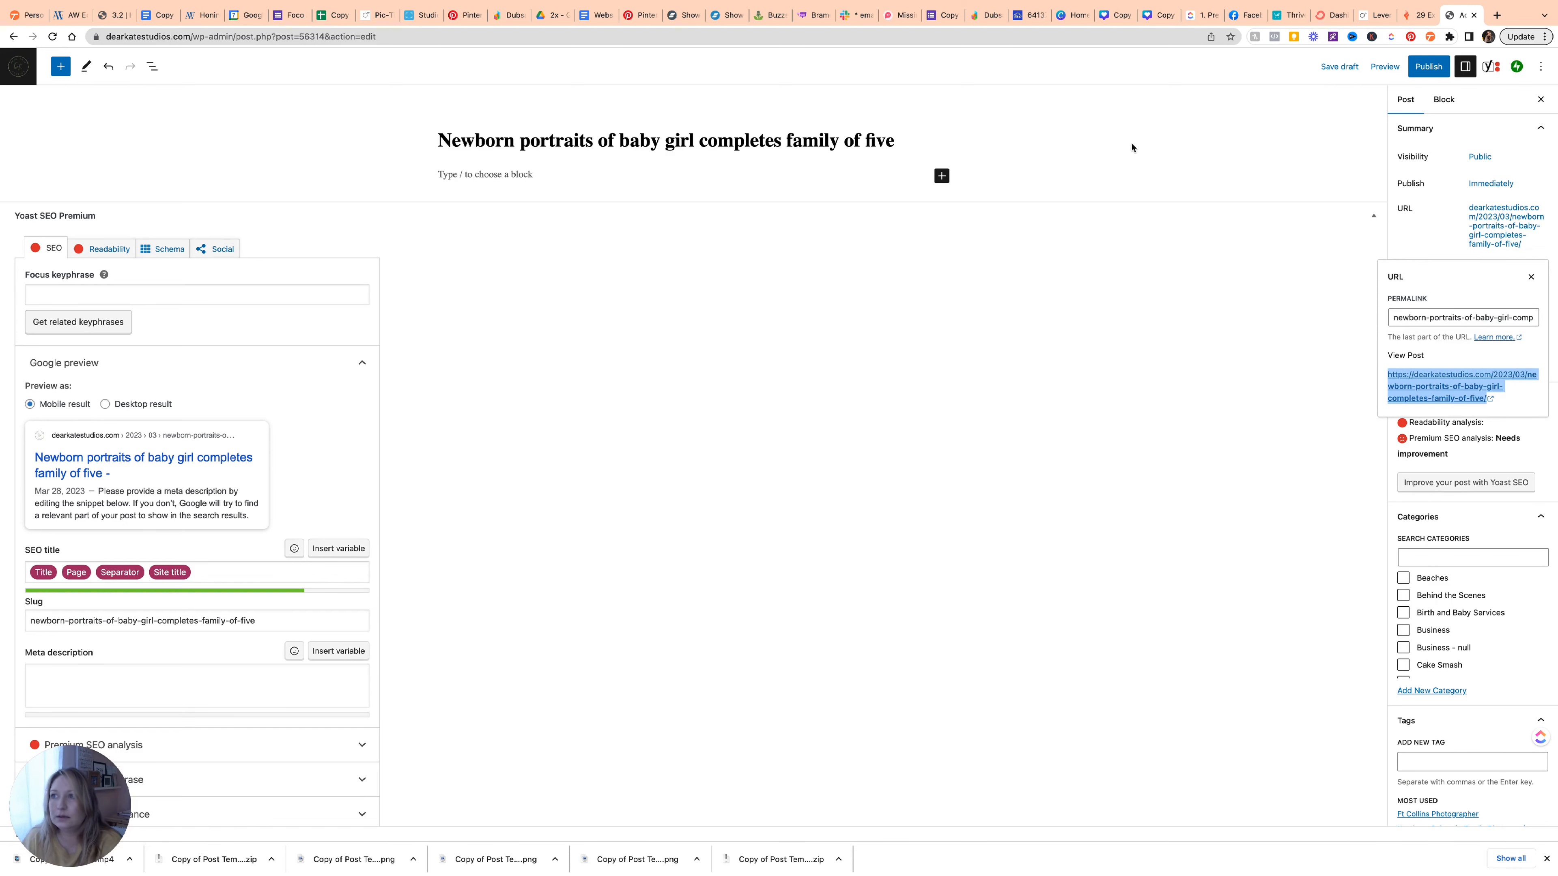
pyautogui.click(377, 14)
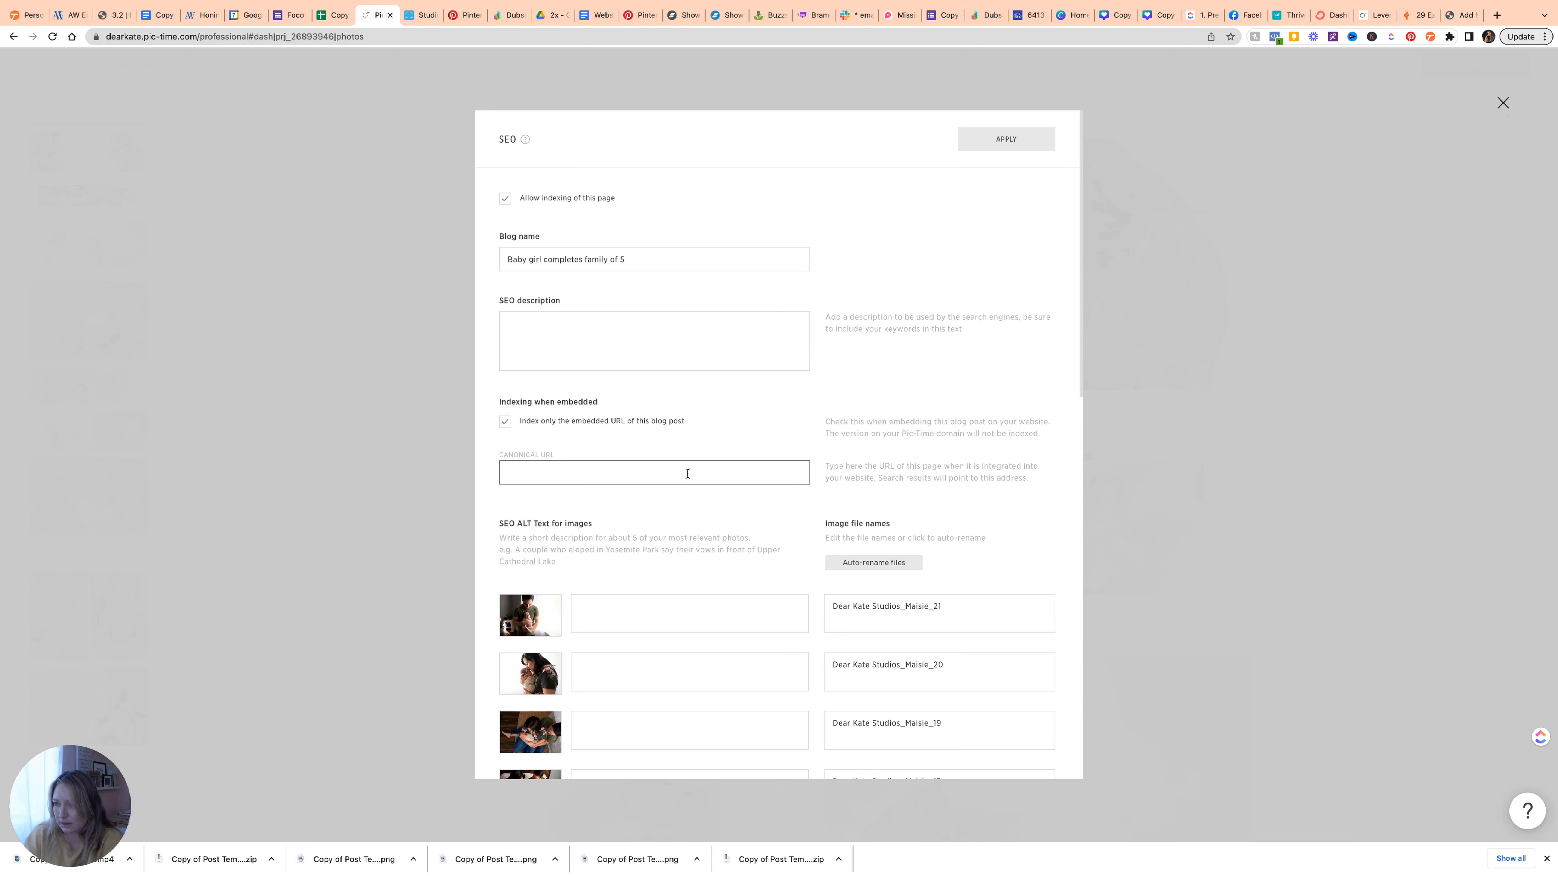
# Paste the WordPress permalink as the canonical URL, removing the trailing '(opens in a new tab)' text.
pyautogui.press('super+v')
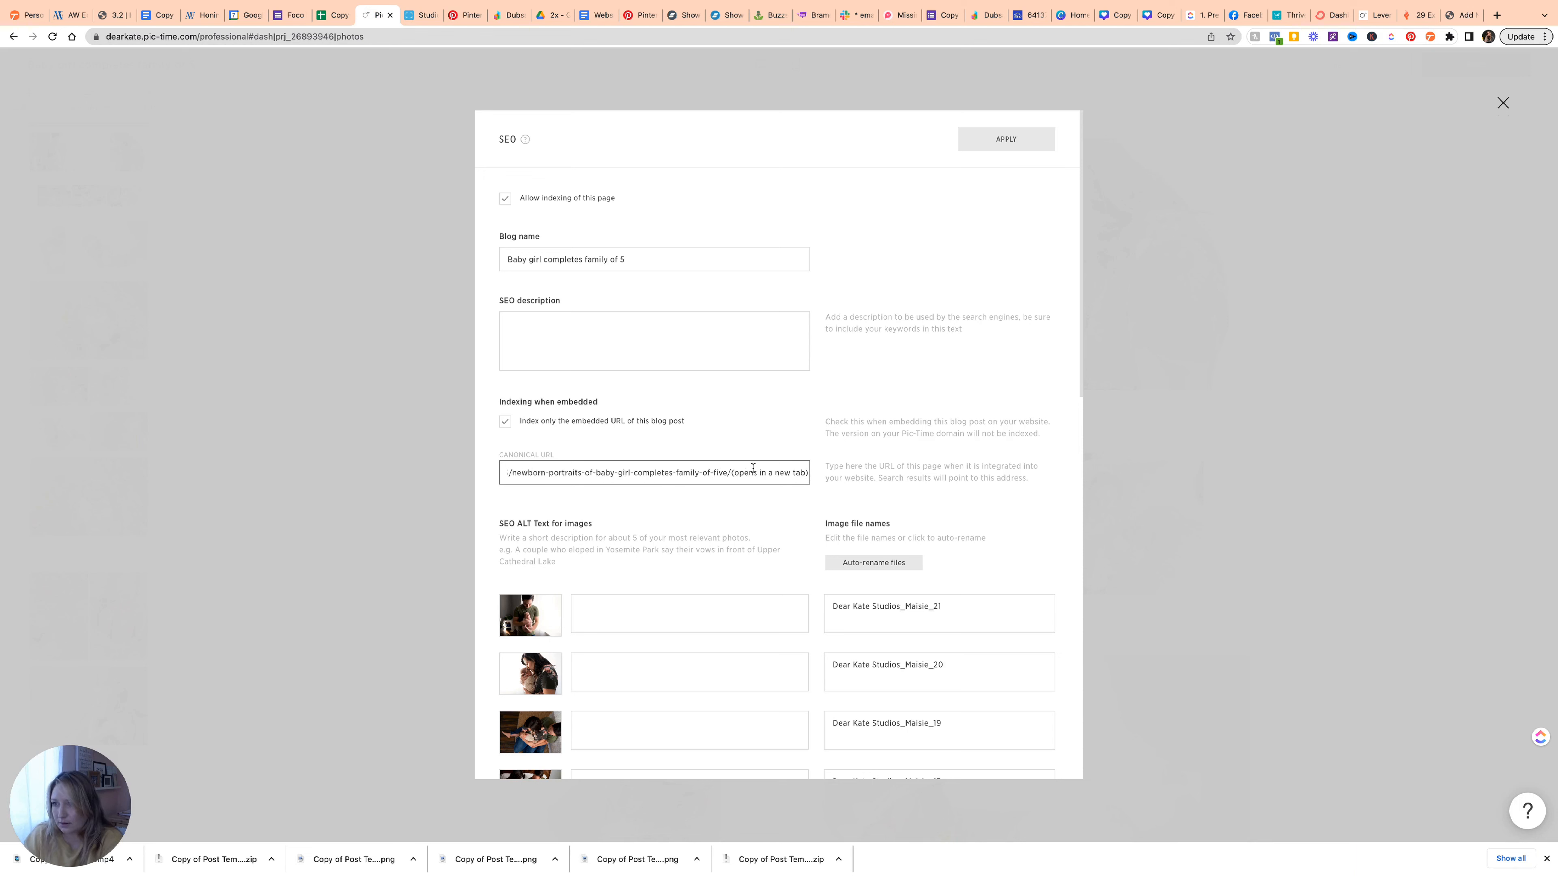
pyautogui.moveTo(732, 473); pyautogui.dragTo(879, 473)
pyautogui.press('BackSpace')
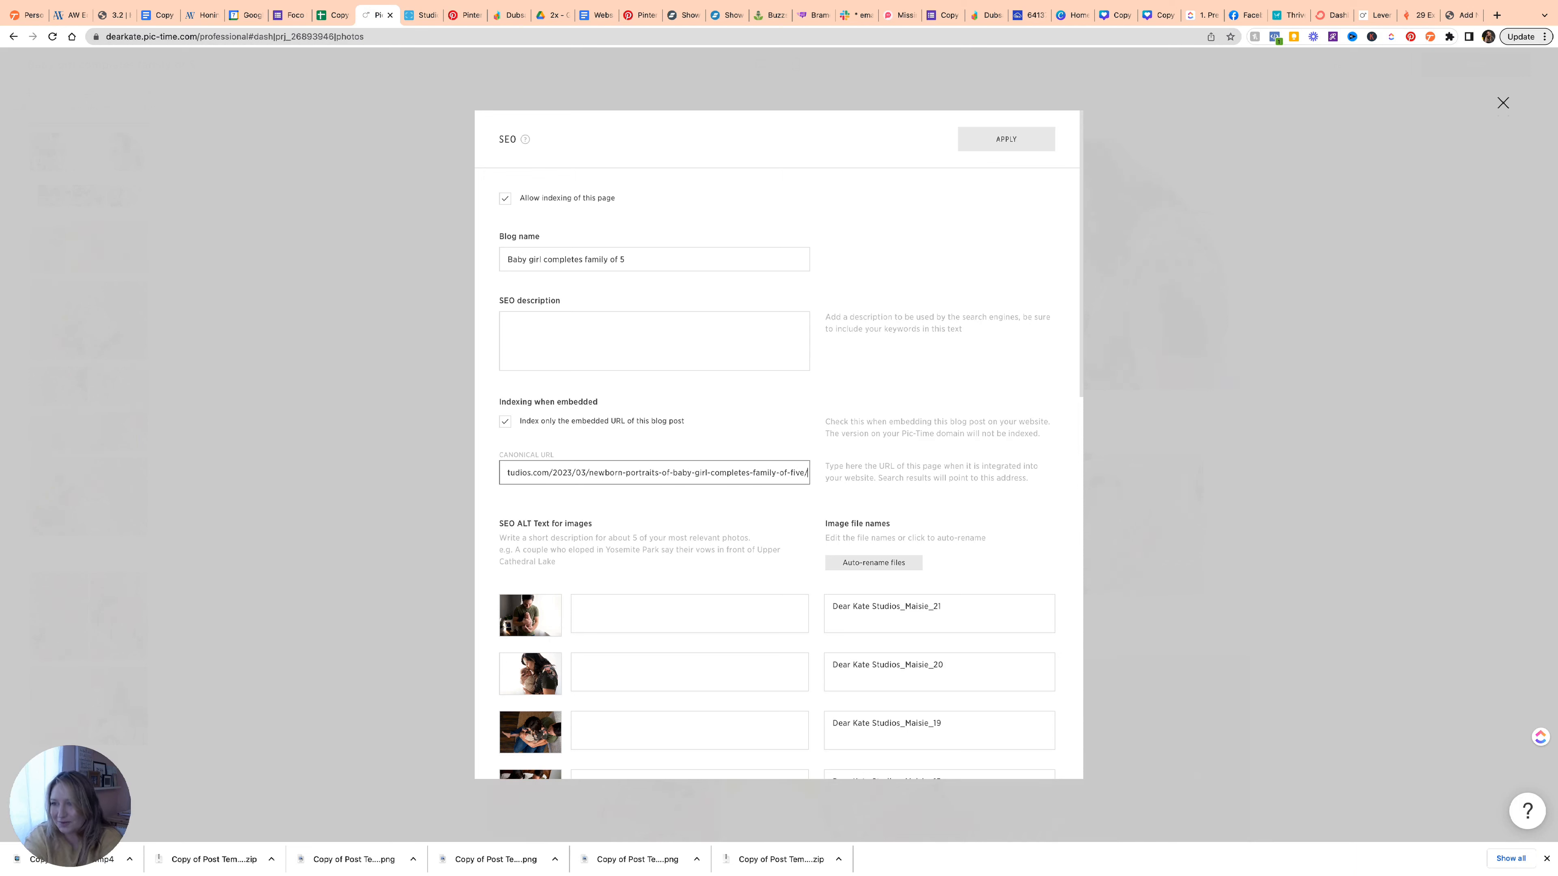
pyautogui.scroll(-3, 714, 491)
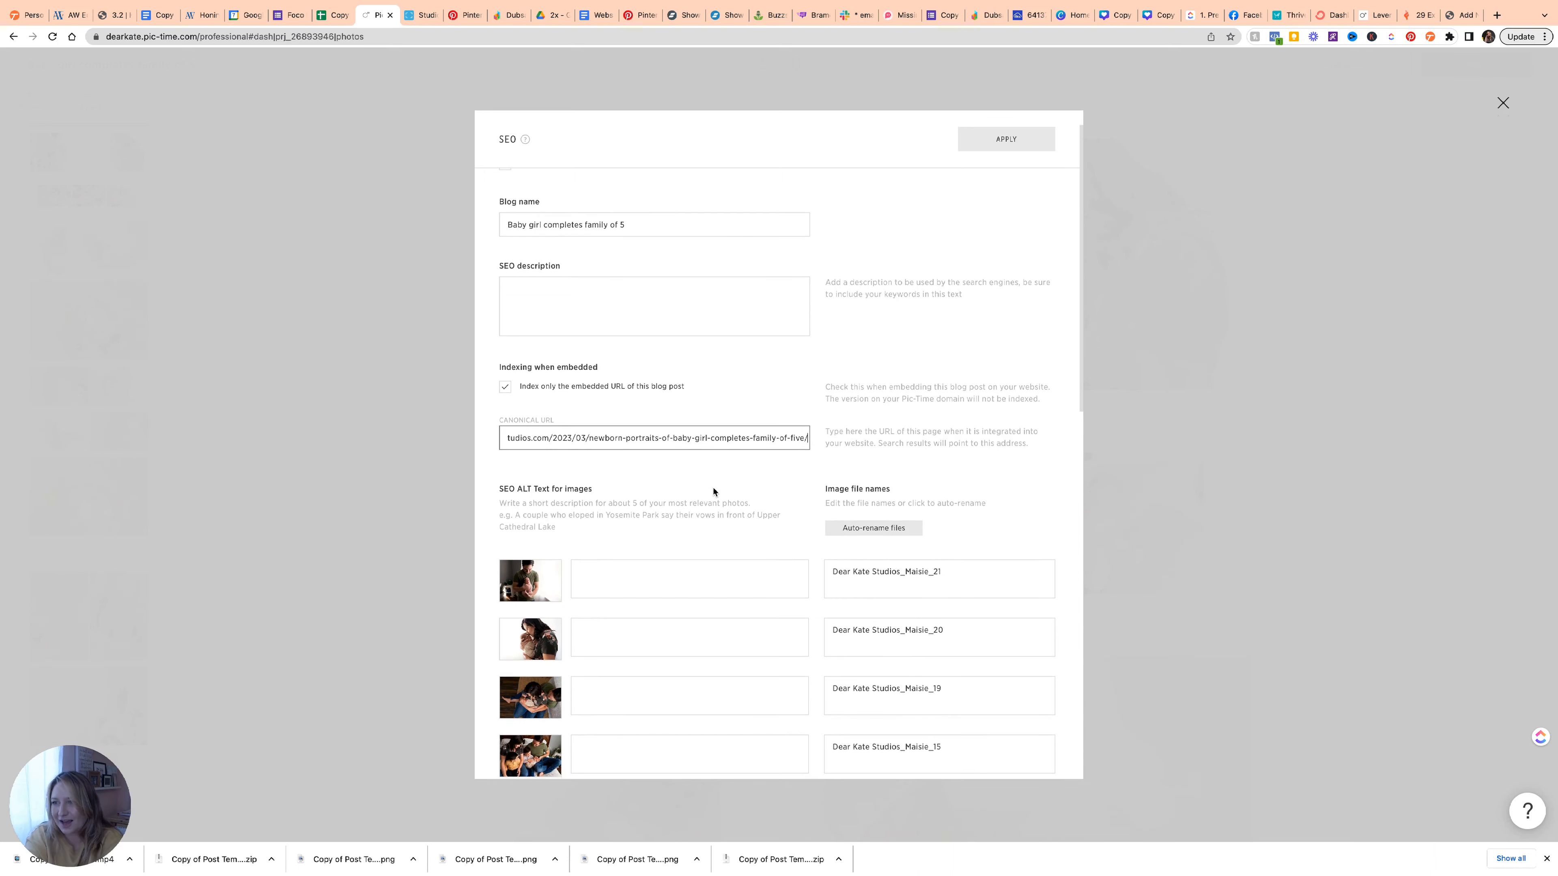
pyautogui.scroll(-1, 715, 491)
pyautogui.click(713, 486)
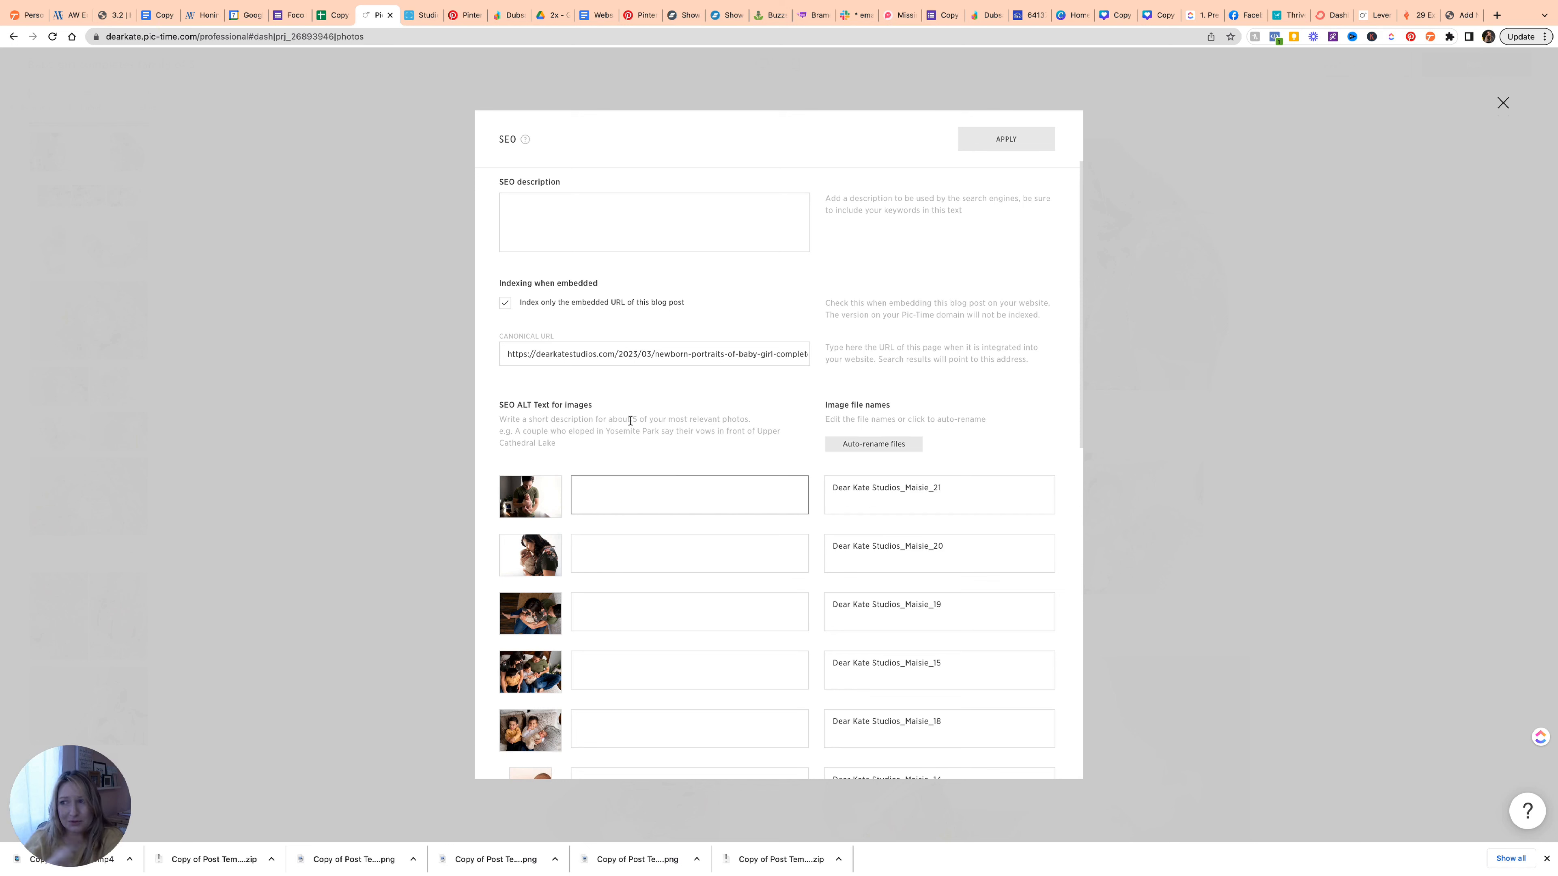
pyautogui.scroll(-3, 641, 431)
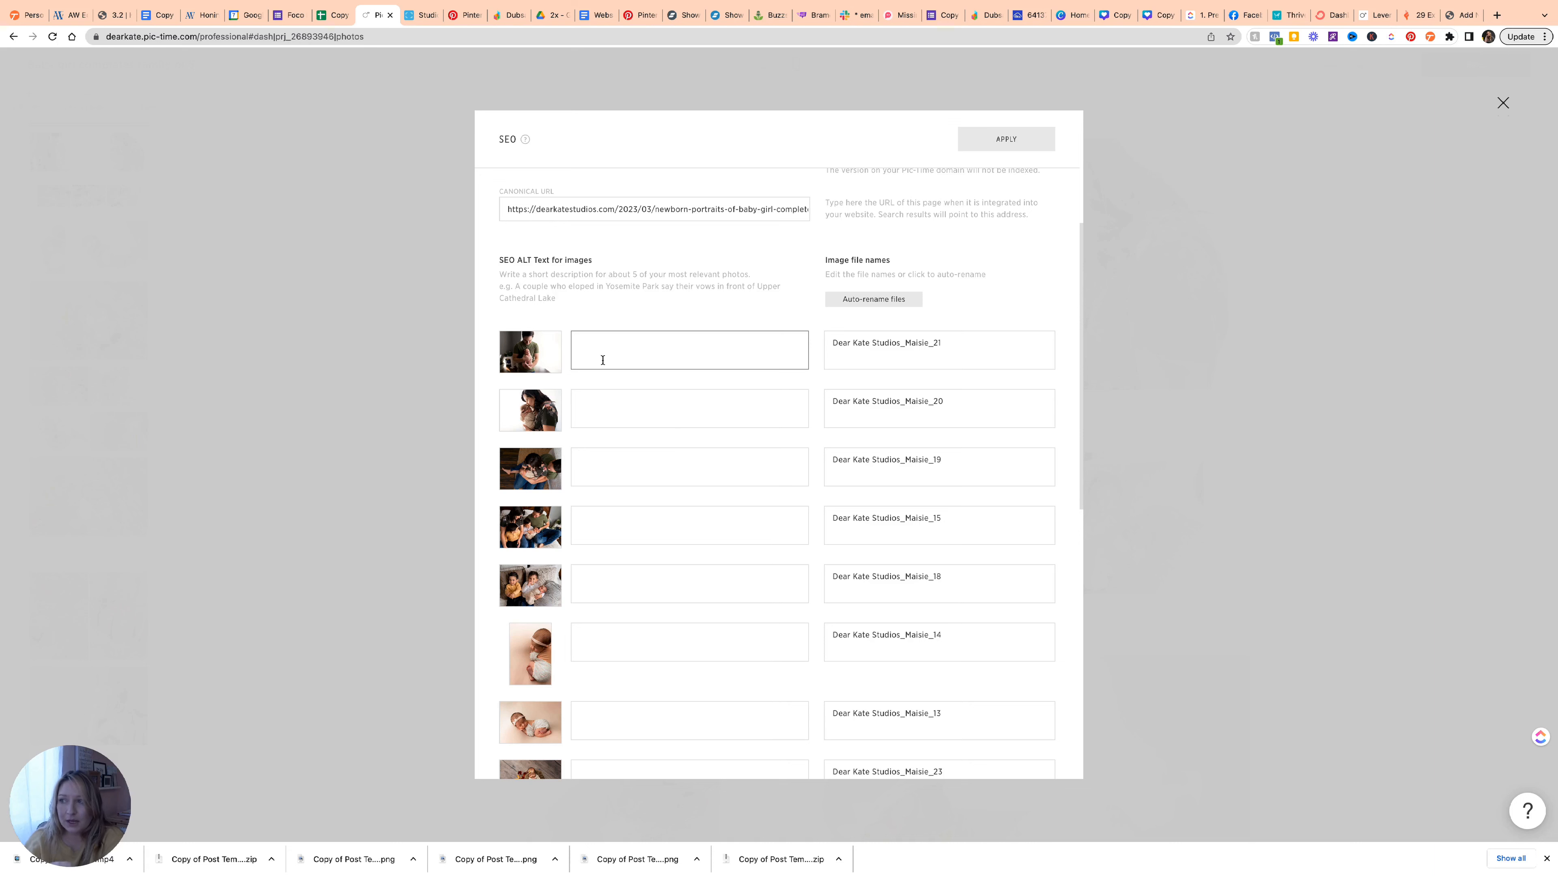
# Write ALT text for the first six photos, from the proud father by the window to the floral overhead pose.
pyautogui.click(589, 341)
pyautogui.scroll(-2, 693, 595)
pyautogui.scroll(3, 693, 596)
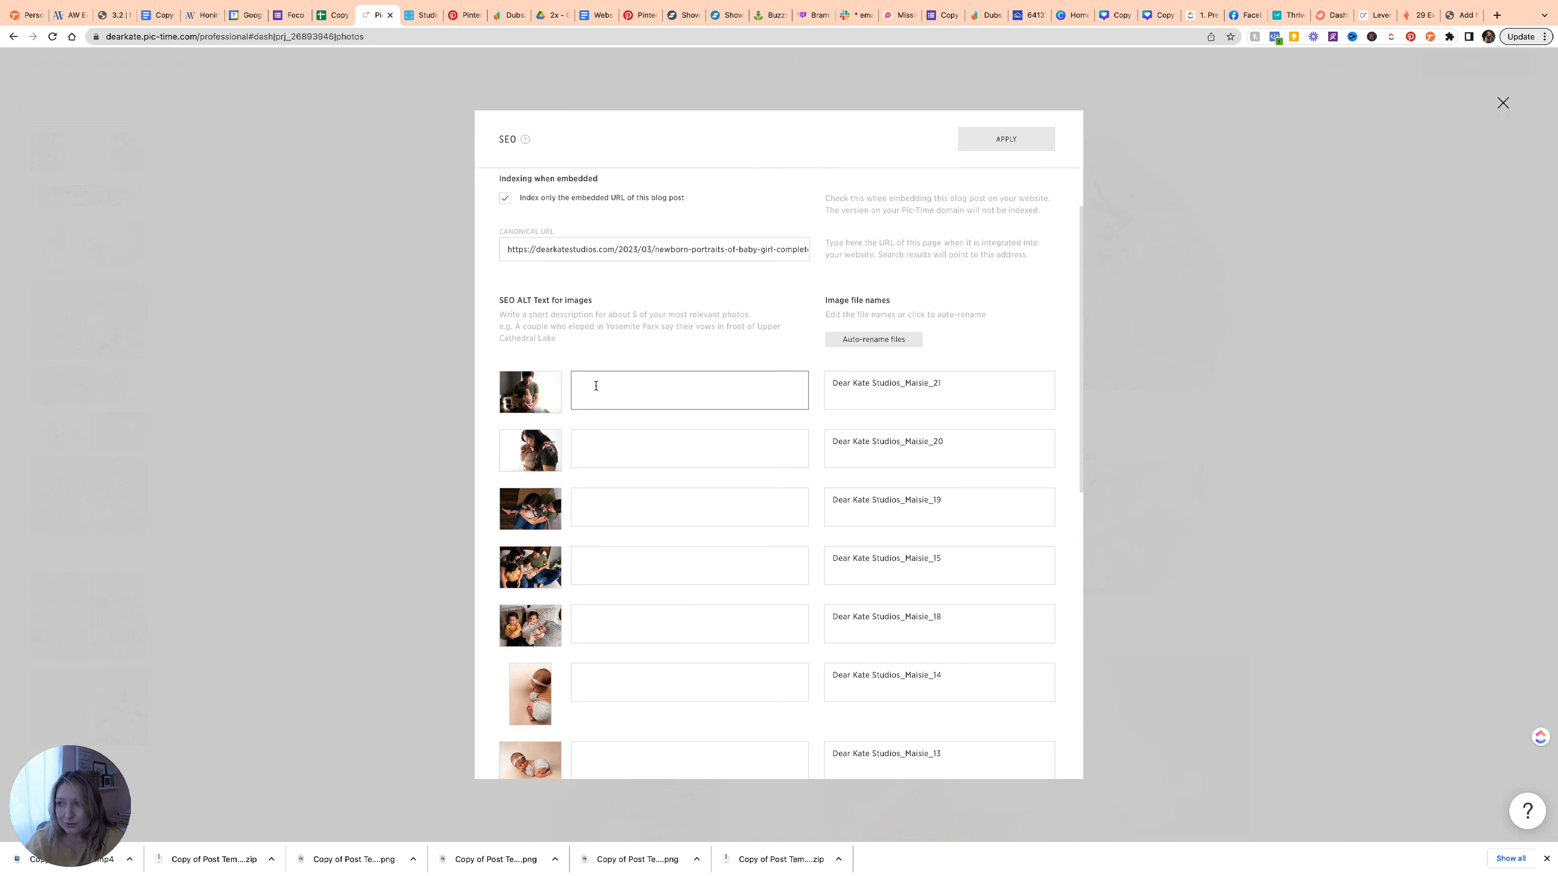
pyautogui.write('Proud father holding newborn baby girl swaddled in pink by window in downtown loveland')
pyautogui.press('Tab')
pyautogui.write('Mom snuggles newborn baby girl and kisses her forhead')
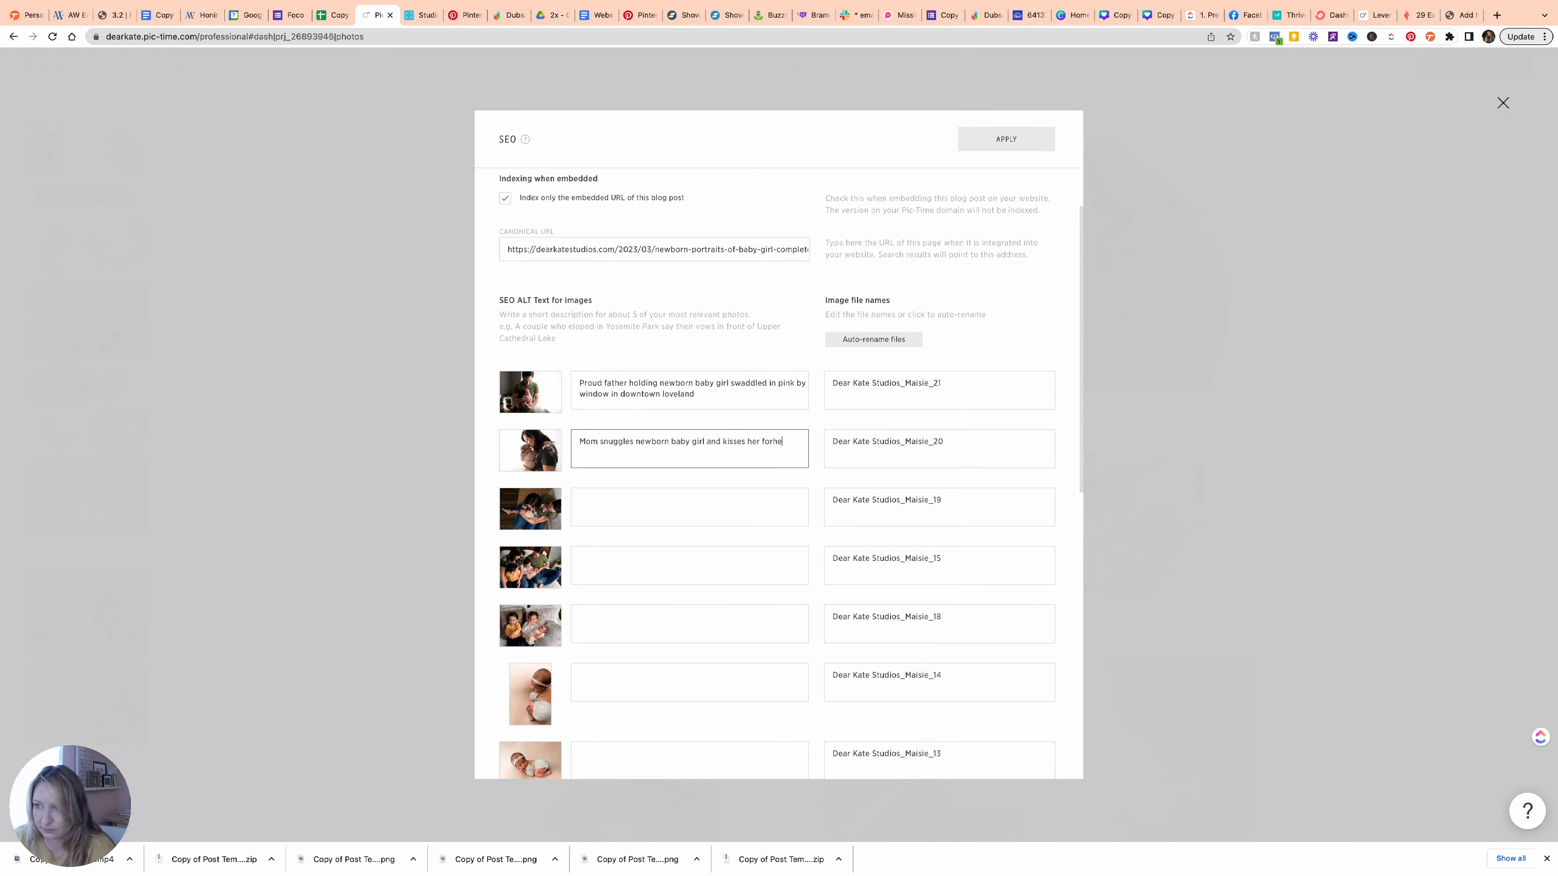
pyautogui.press('Tab')
pyautogui.write('overhead view of parents holding newborn baby girl in loveland photography studio')
pyautogui.press('Tab')
pyautogui.write('parents welcome new baby girl to complete their family of five. Older brothers hold swaddled baby while parents watch')
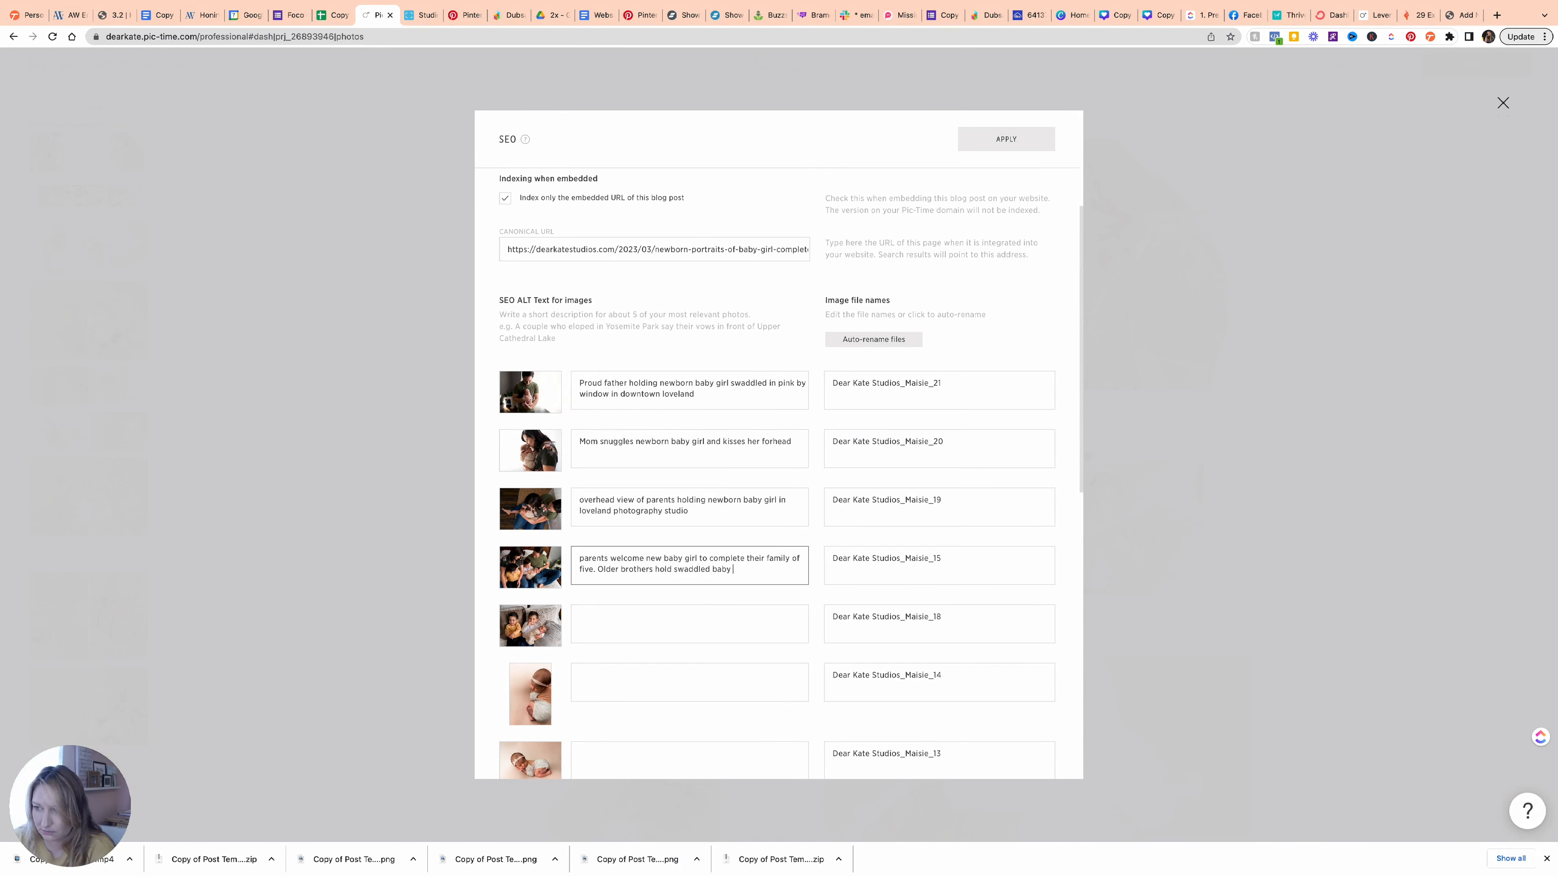
pyautogui.press('Tab')
pyautogui.write('newborn baby girl with older brothers')
pyautogui.press('Tab')
pyautogui.hotkey('shift', 'Tab')
pyautogui.press('BackSpace')
pyautogui.press('BackSpace')
pyautogui.press('BackSpace')
pyautogui.press('BackSpace')
pyautogui.press('BackSpace')
pyautogui.press('BackSpace')
pyautogui.press('BackSpace')
pyautogui.press('BackSpace')
pyautogui.press('BackSpace')
pyautogui.press('BackSpace')
pyautogui.press('BackSpace')
pyautogui.press('BackSpace')
pyautogui.press('BackSpace')
pyautogui.press('BackSpace')
pyautogui.press('BackSpace')
pyautogui.press('BackSpace')
pyautogui.press('BackSpace')
pyautogui.press('BackSpace')
pyautogui.press('BackSpace')
pyautogui.write('being held older brothers in loveland photography studio bedroom set')
# Add ALT text for the tushy-up, fall-leaves bowl, floral headband, fur rug, side-lying and face close-up photos.
pyautogui.press('Tab')
pyautogui.write('Overhead view of posed newborn baby girl in floral outfit on pink backdrop')
pyautogui.scroll(-3, 671, 549)
pyautogui.click(671, 550)
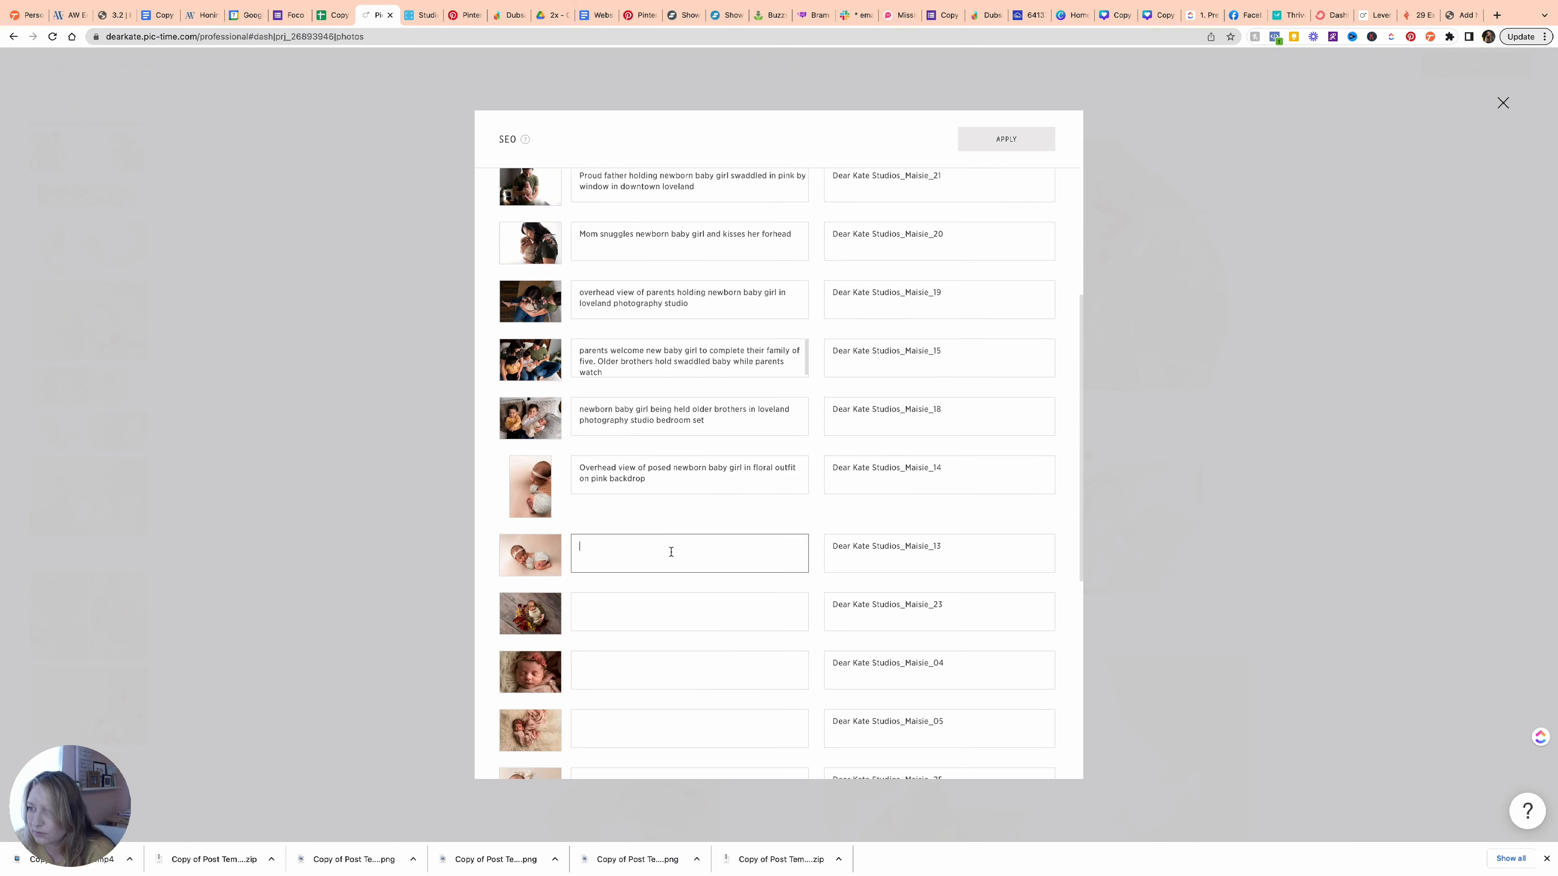
pyautogui.write('tushy up pose of newborn baby girl on pink backdrop with floral onesie and pink bow')
pyautogui.press('Tab')
pyautogui.write('Baby girl surrounded by fall leaves swaddled in a bowl on a wooden floor')
pyautogui.press('Tab')
pyautogui.write('close up portrait of baby girl sleeping with floral headband')
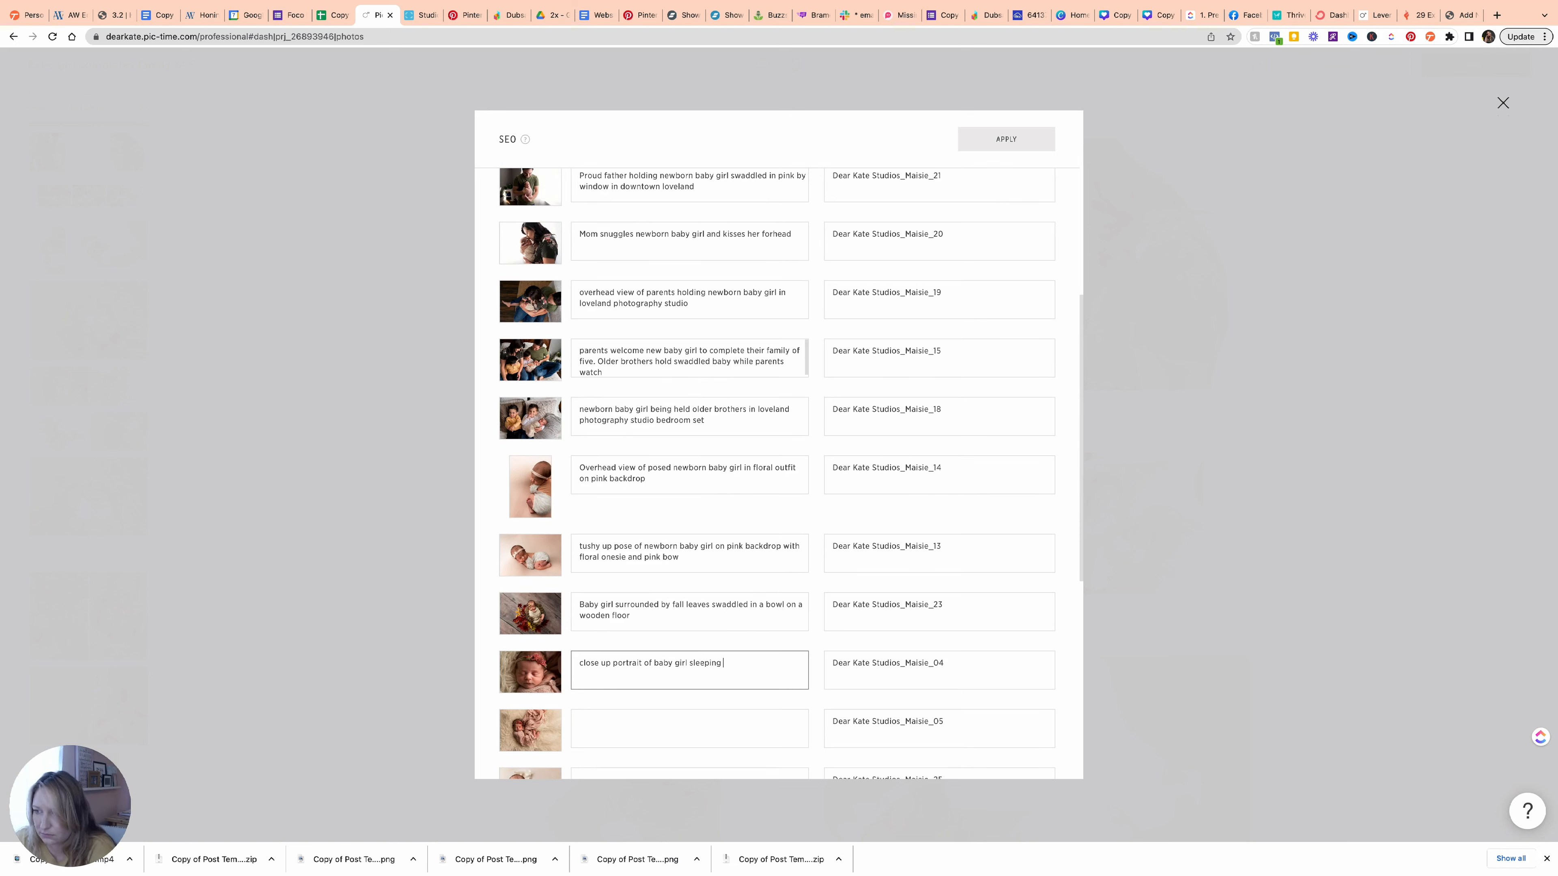
pyautogui.press('Tab')
pyautogui.write('swaddled baby girl in pink on cream fur rug sleeping for newborn session')
pyautogui.press('Tab')
pyautogui.write('Side lying baby girl with hands tucked under her cheek on a cream background with a yellow headband')
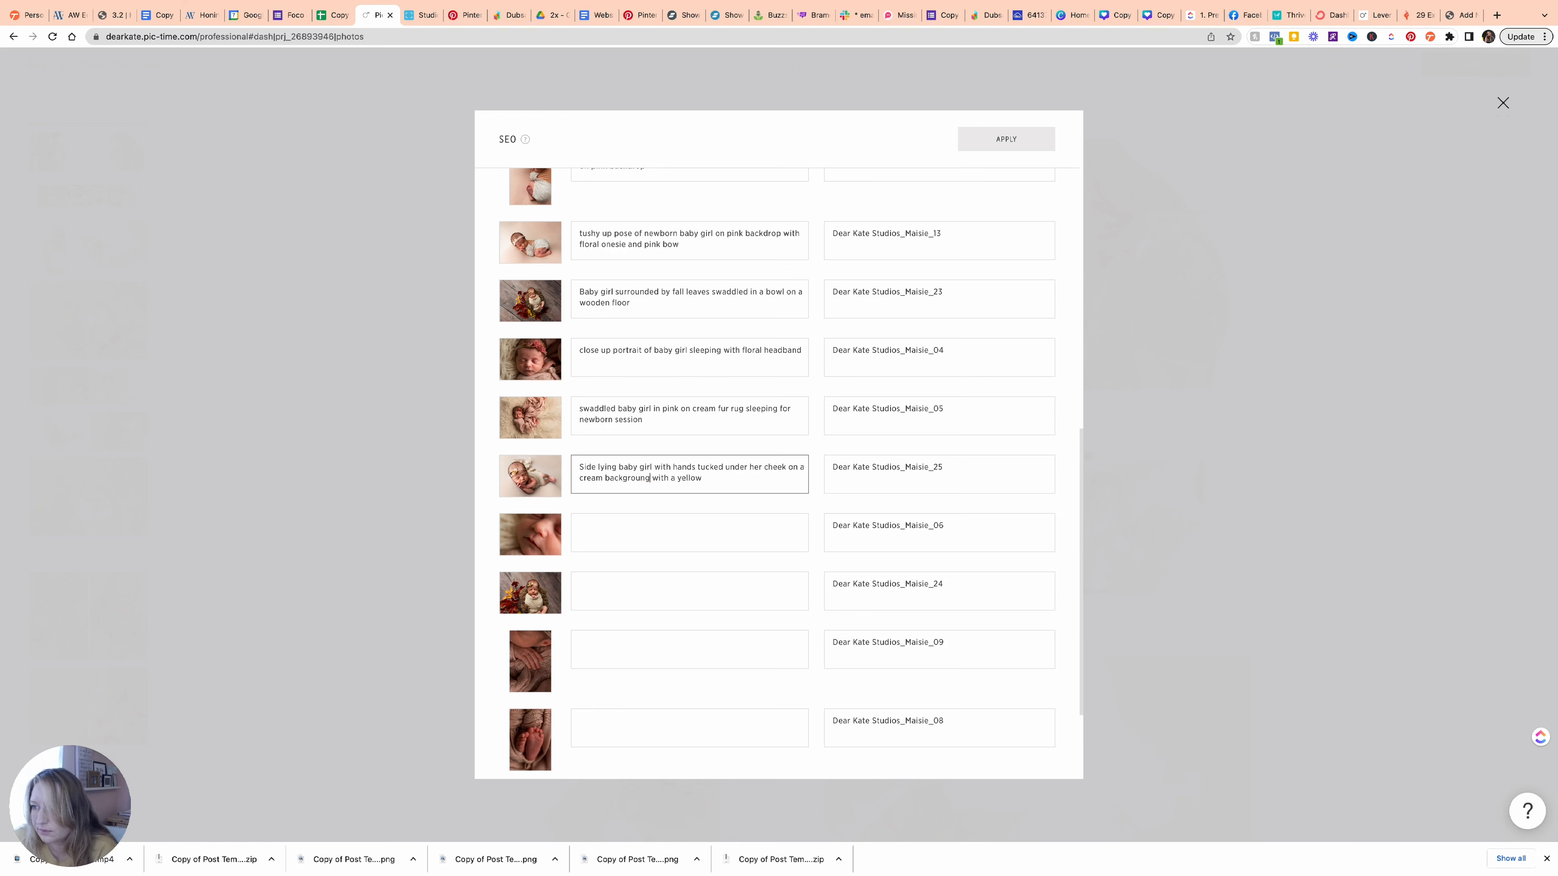
pyautogui.press('Tab')
pyautogui.write('Close up detail photo of newborn')
pyautogui.press('BackSpace')
pyautogui.press('BackSpace')
pyautogui.press('BackSpace')
pyautogui.press('BackSpace')
pyautogui.press('BackSpace')
pyautogui.press('BackSpace')
pyautogui.press('BackSpace')
pyautogui.press('BackSpace')
pyautogui.press('BackSpace')
pyautogui.press('BackSpace')
pyautogui.press('BackSpace')
pyautogui.press('BackSpace')
pyautogui.press('BackSpace')
pyautogui.press('BackSpace')
pyautogui.press('BackSpace')
pyautogui.press('BackSpace')
pyautogui.press('BackSpace')
pyautogui.press('BackSpace')
pyautogui.write('s of newborn baby girls face')
# Finish ALT text for the fall-leaves swaddle, hand, feet, profile and big brothers photos.
pyautogui.press('Tab')
pyautogui.write('Newborn girl swaddled in cream and surrounded by vibrant yellow and red fall leaves')
pyautogui.press('Tab')
pyautogui.write('newborn baby hand close up macro detail')
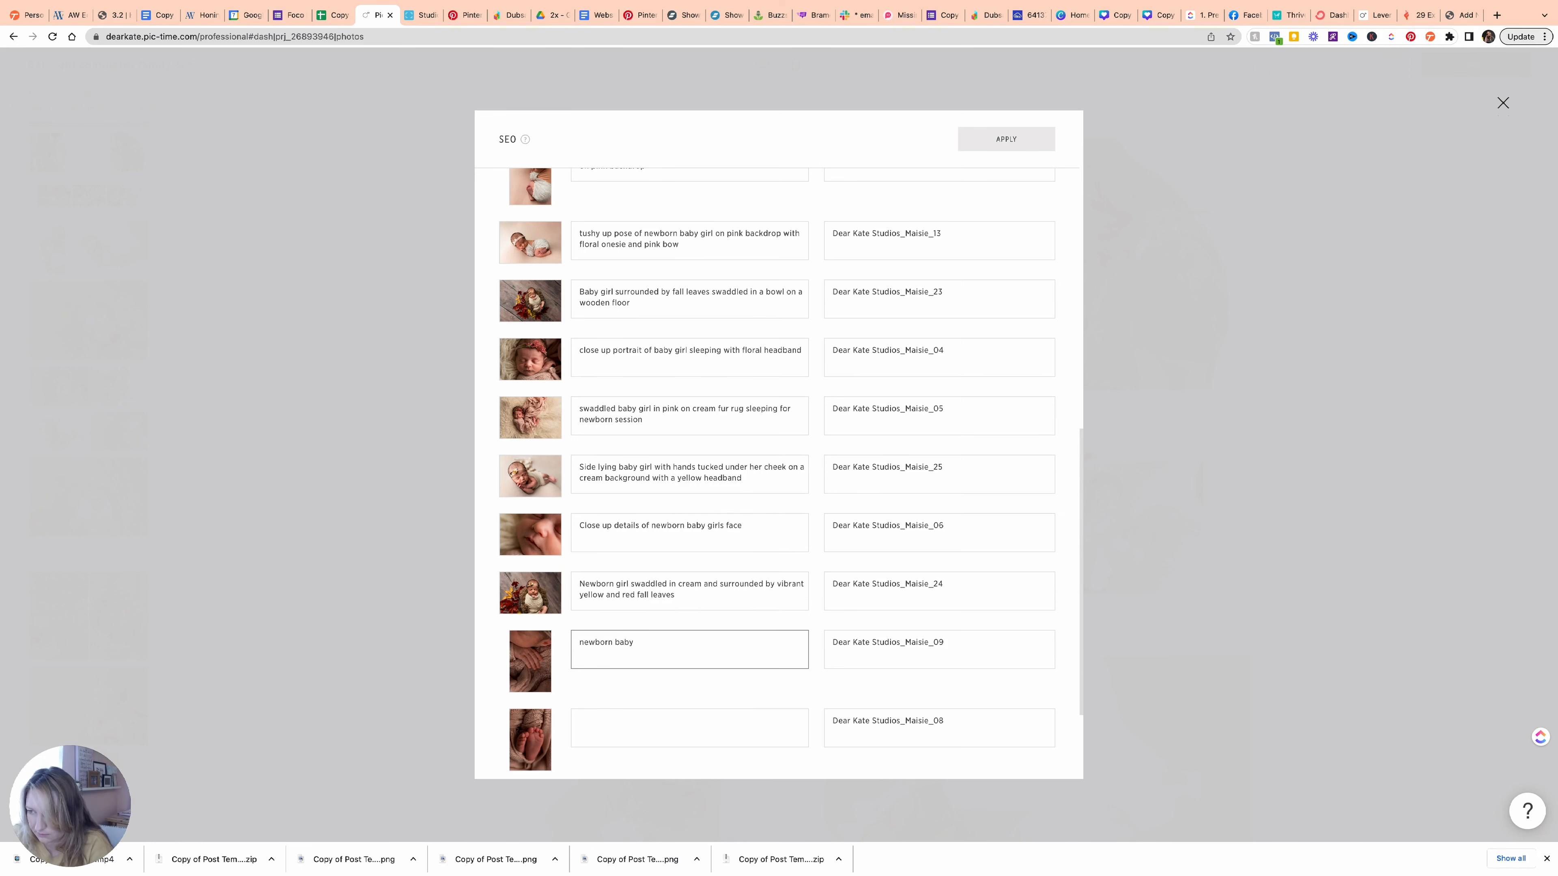
pyautogui.press('Tab')
pyautogui.write('macro detail of newborn feet in a nude pink swaddle')
pyautogui.press('Tab')
pyautogui.write('Profile of sleeping newborn resting her cheek on her hand')
pyautogui.press('Tab')
pyautogui.write('Proud big brothers hold newborn baby girl in bedroom set of loveland photography studio')
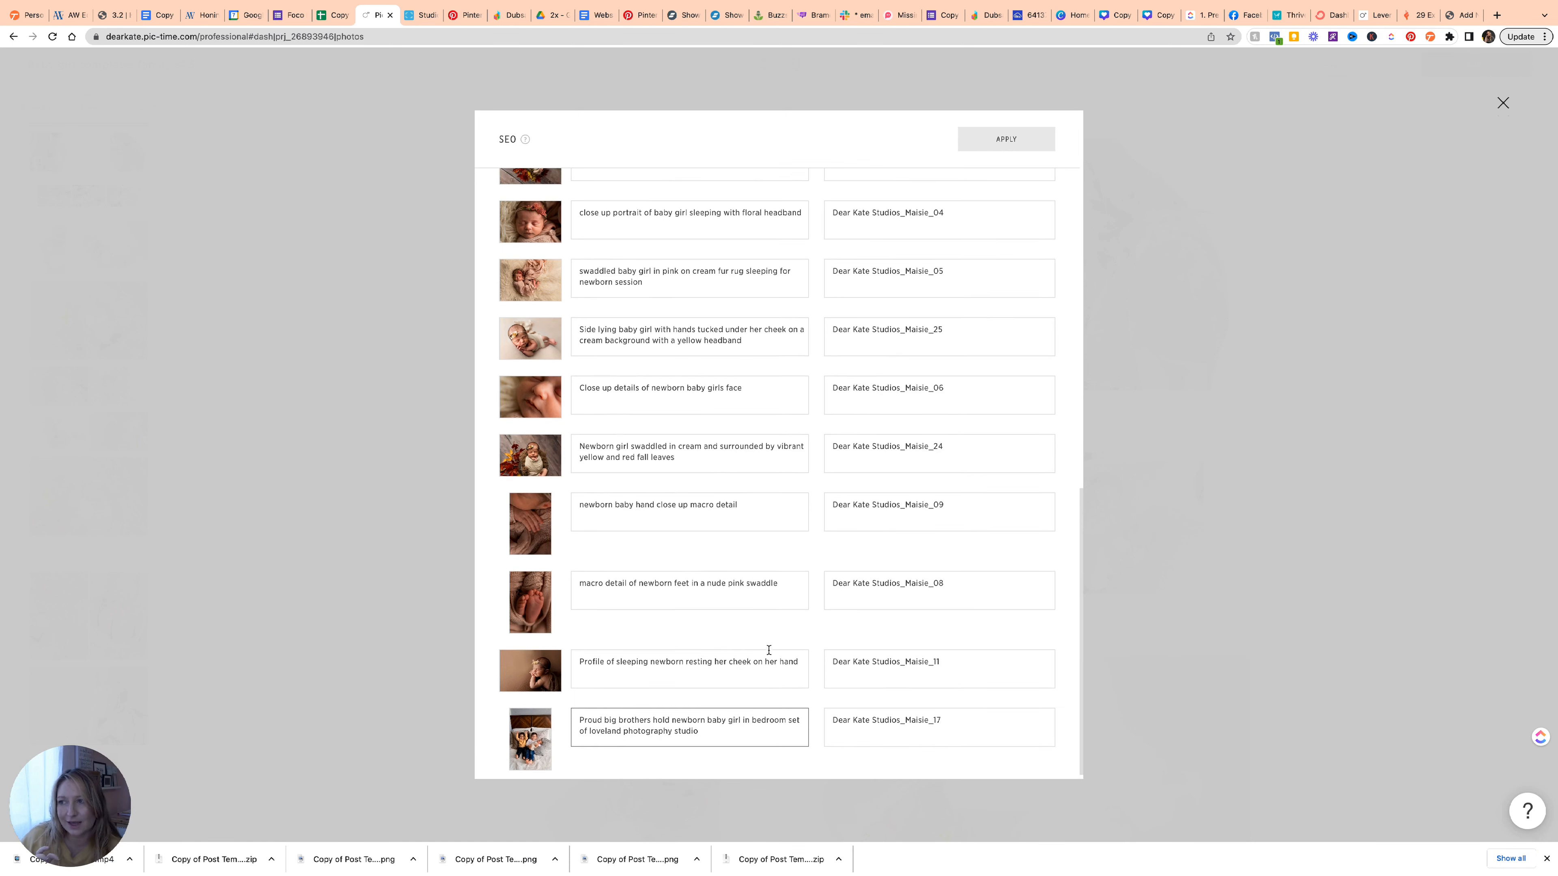
pyautogui.scroll(10, 768, 650)
pyautogui.scroll(3, 768, 650)
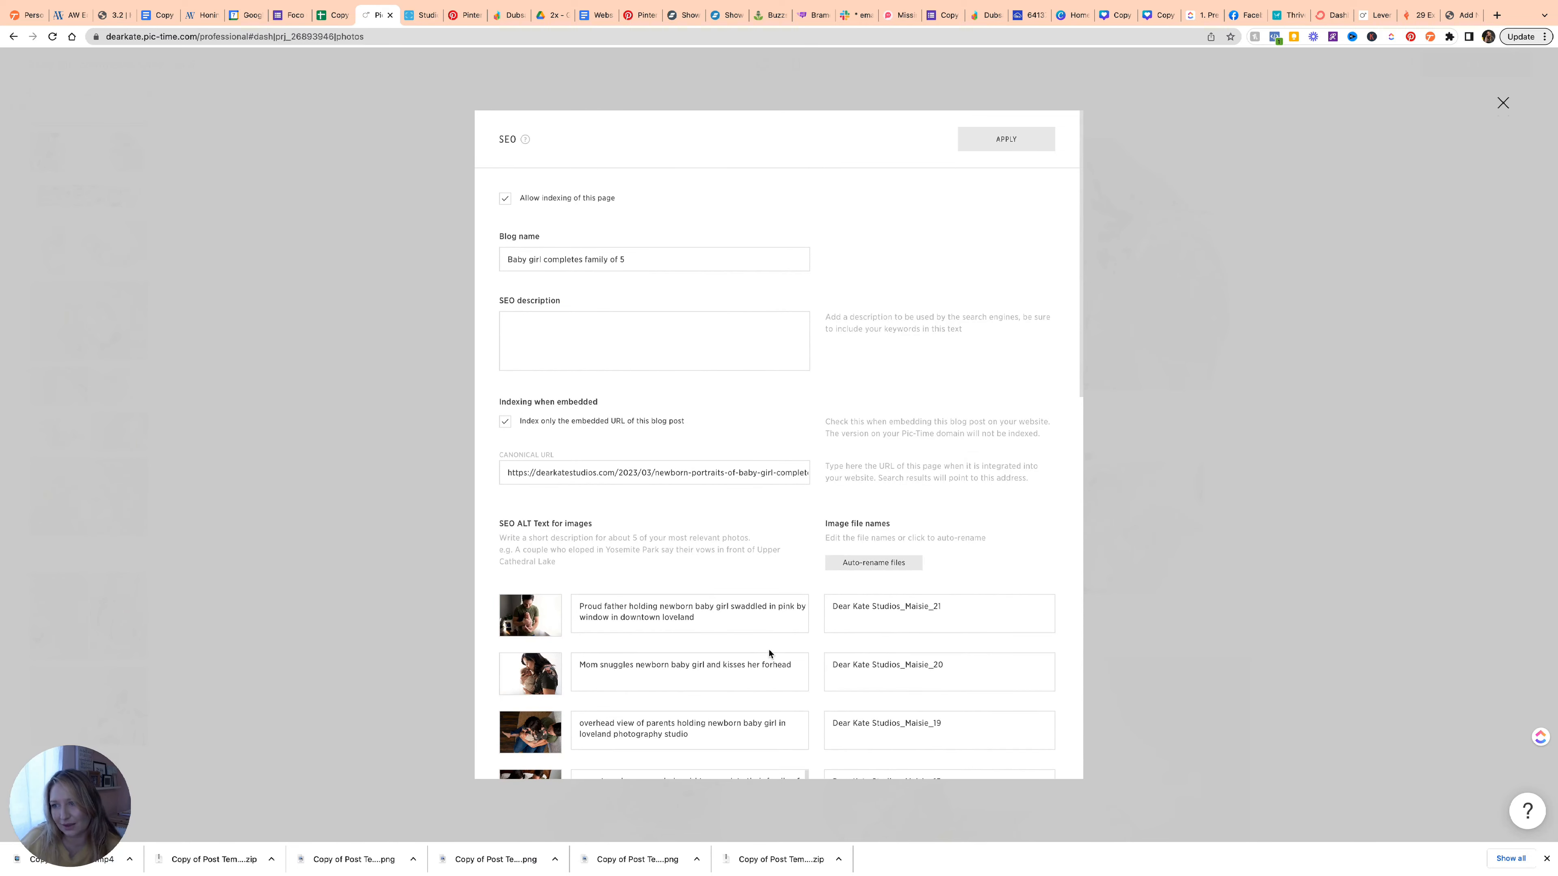
# Auto-rename all image files from their ALT text, review the new names, and apply the SEO settings.
pyautogui.click(869, 564)
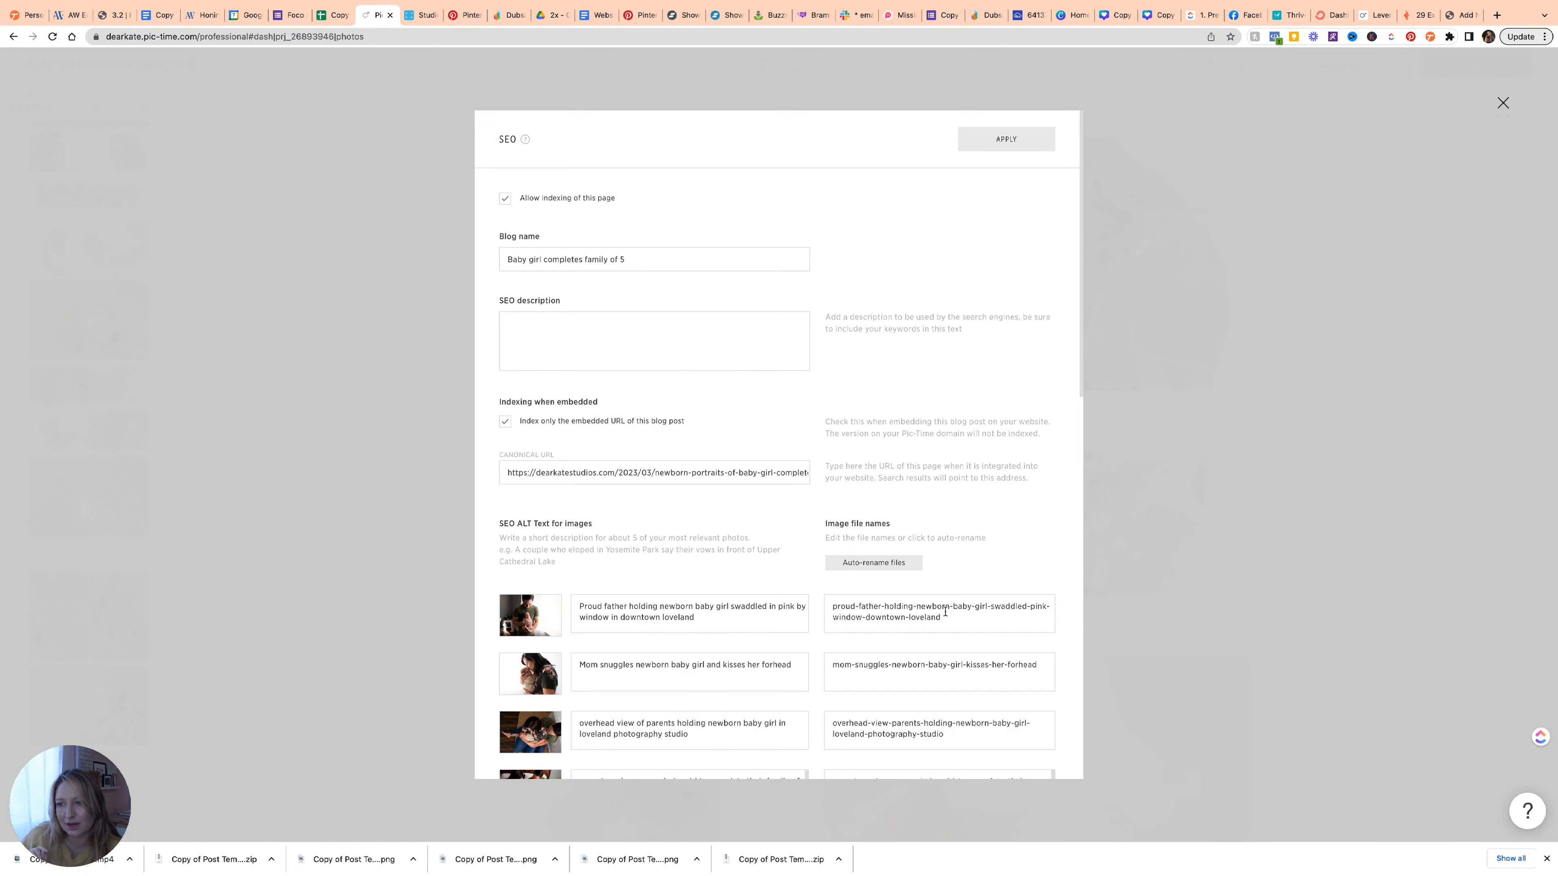
pyautogui.scroll(-4, 940, 653)
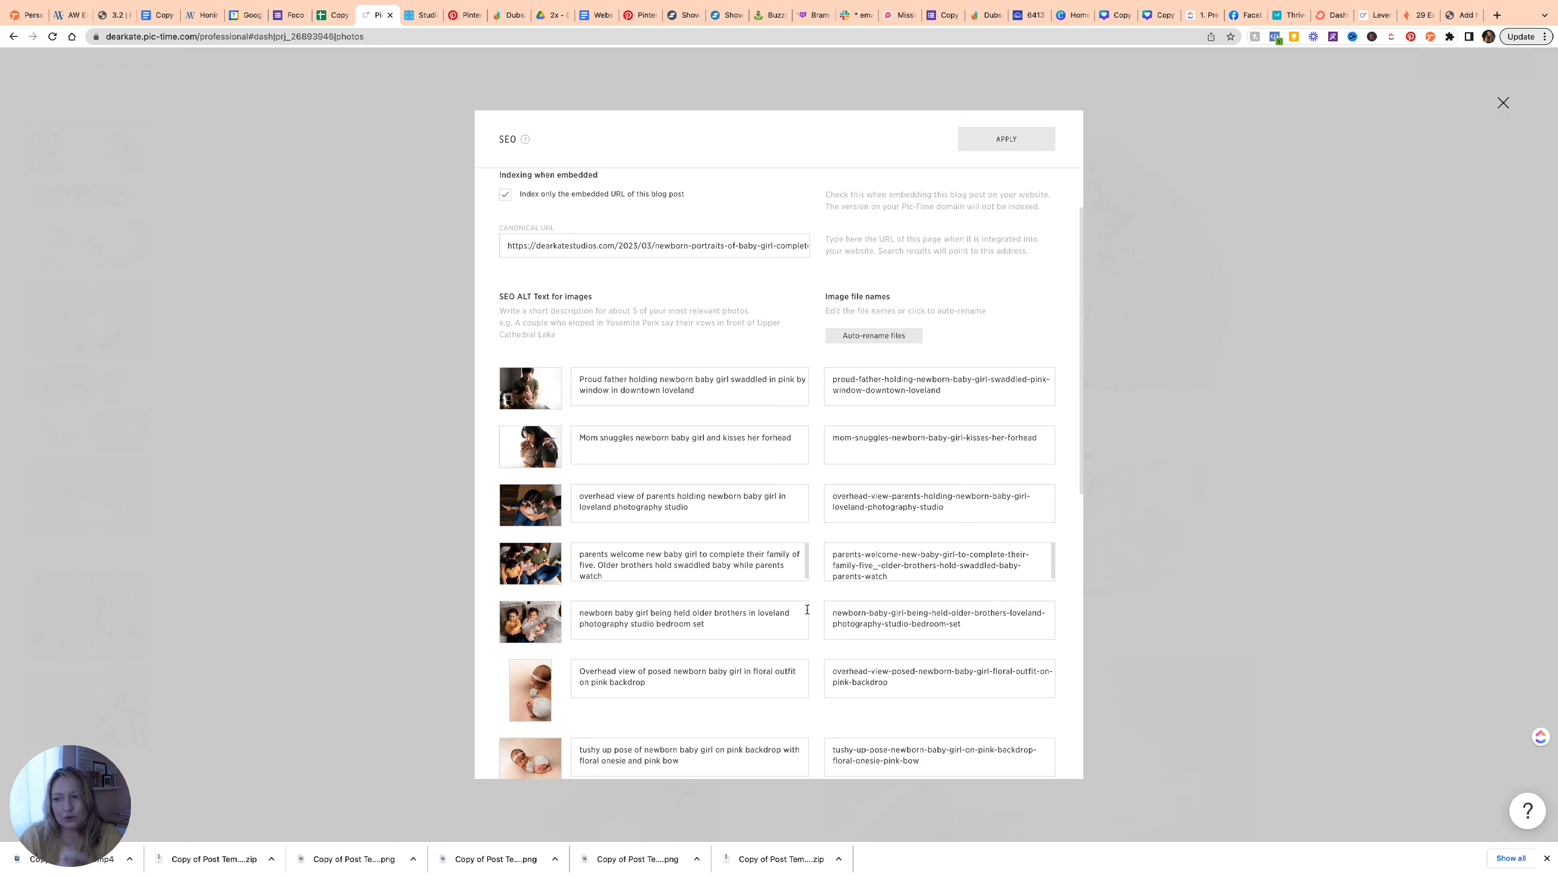
pyautogui.scroll(-10, 807, 609)
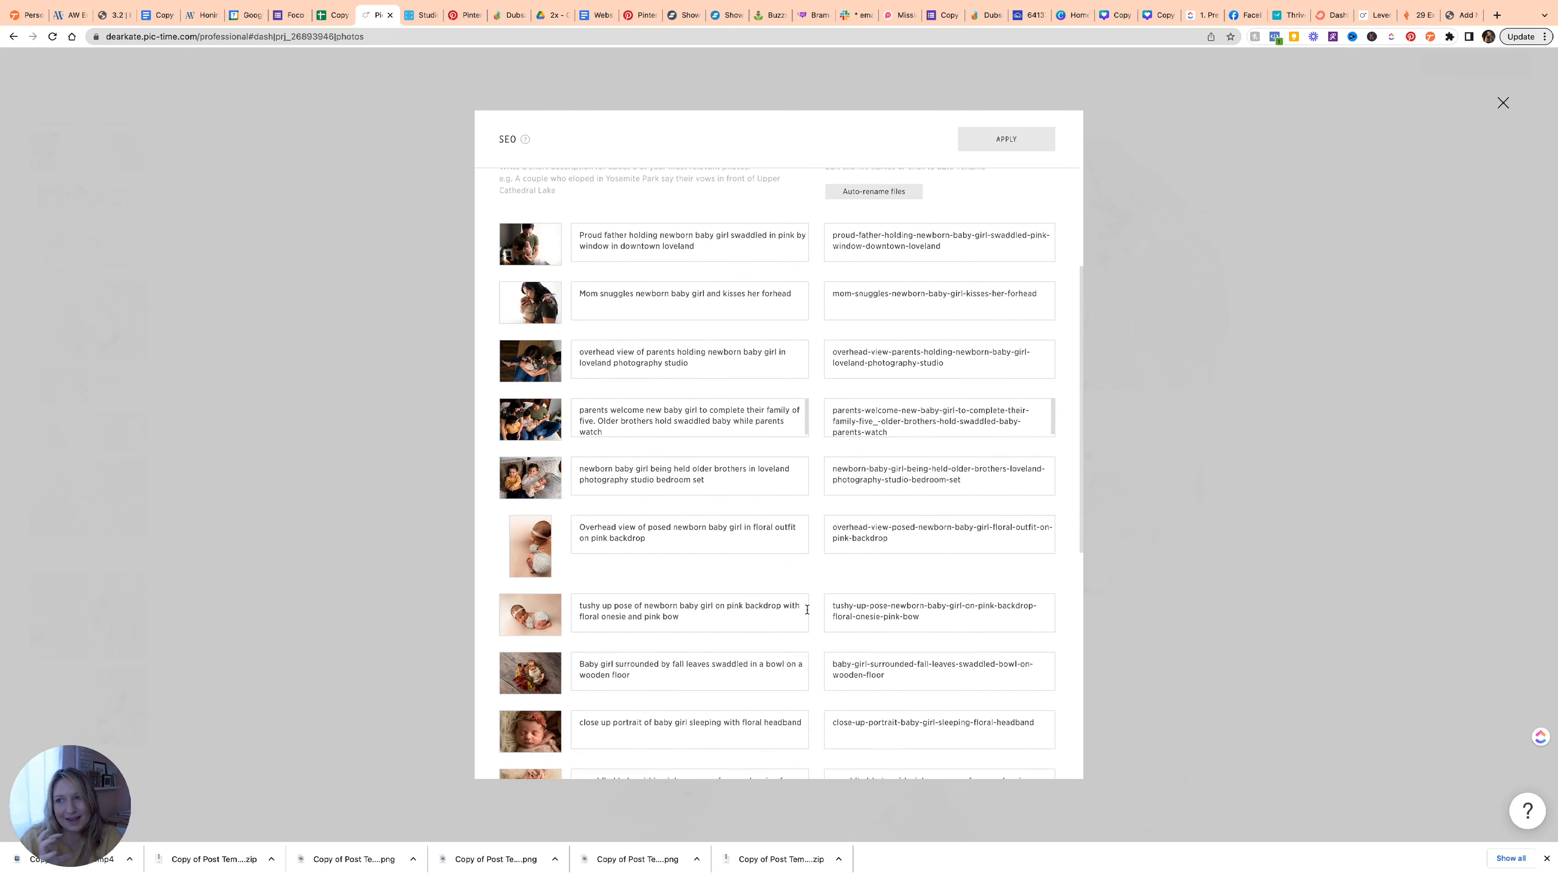
pyautogui.scroll(-3, 807, 610)
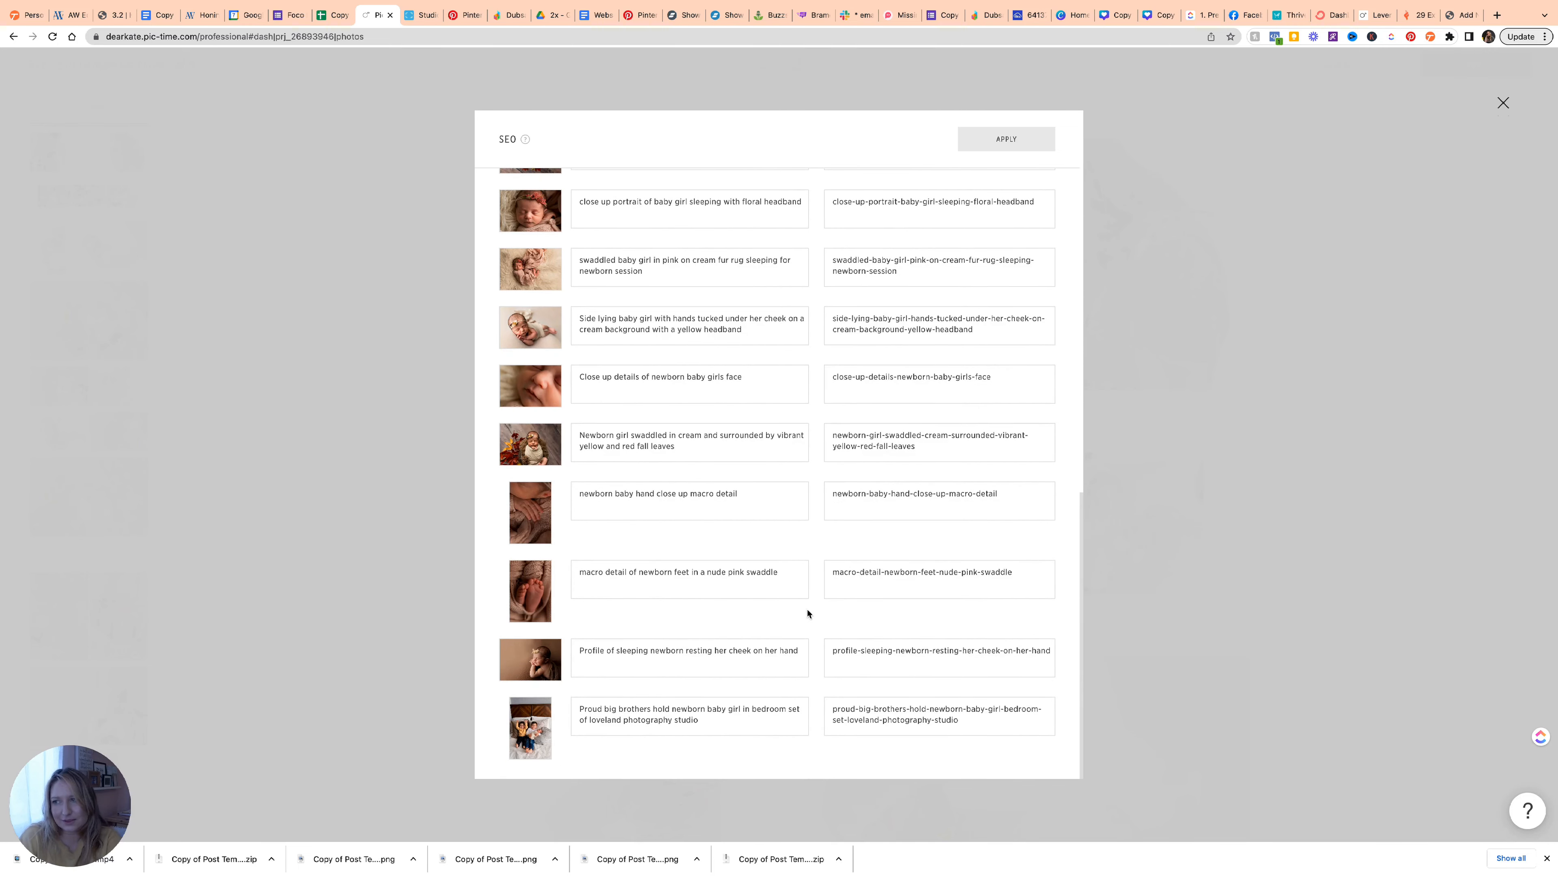
pyautogui.scroll(20, 807, 614)
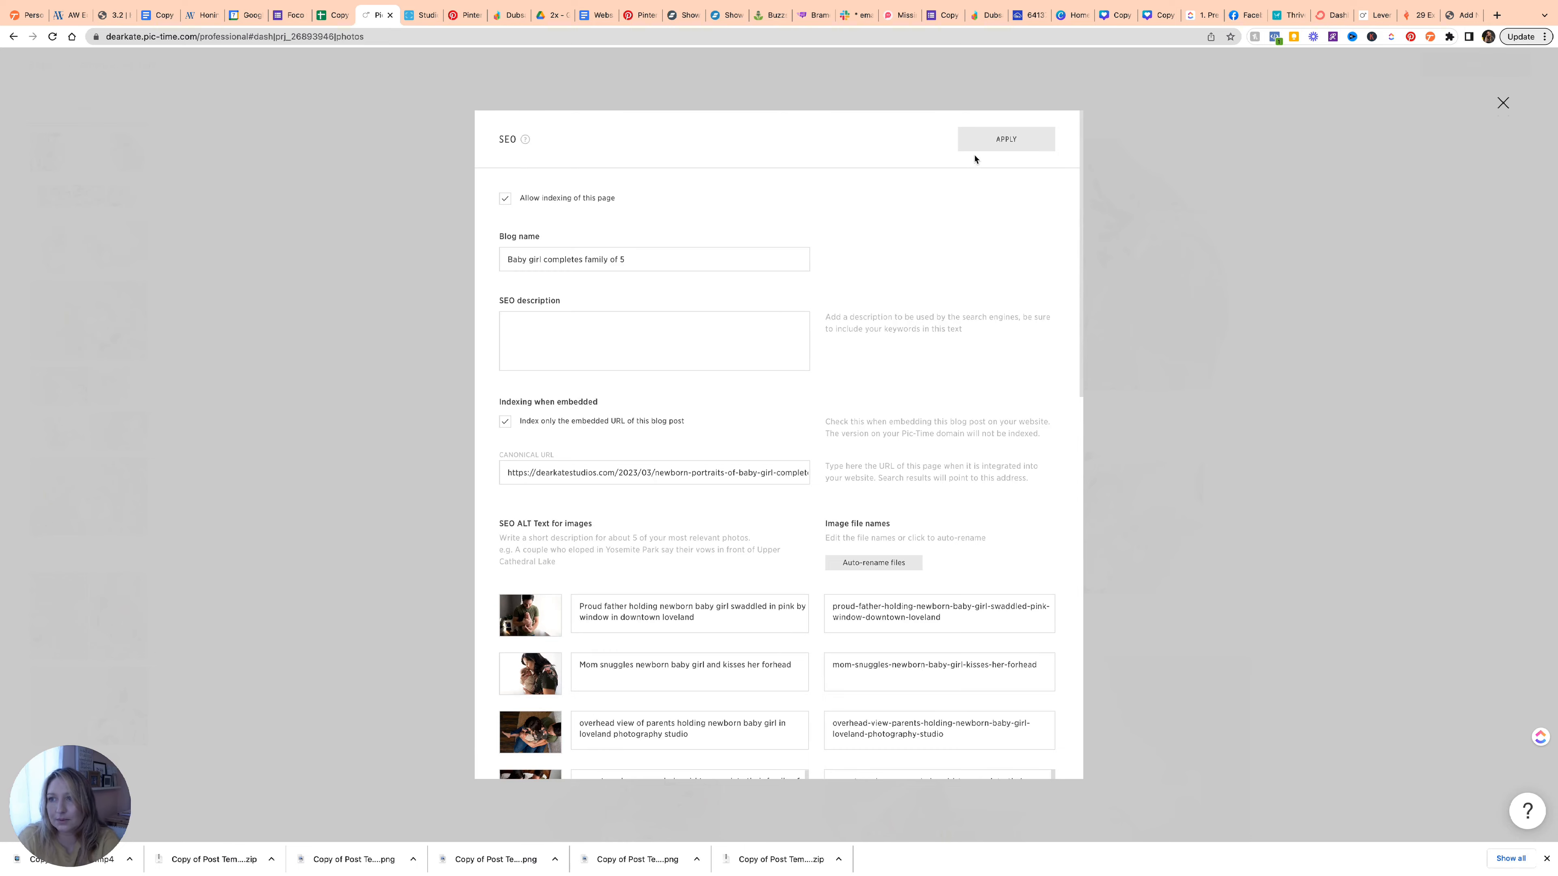
pyautogui.click(982, 143)
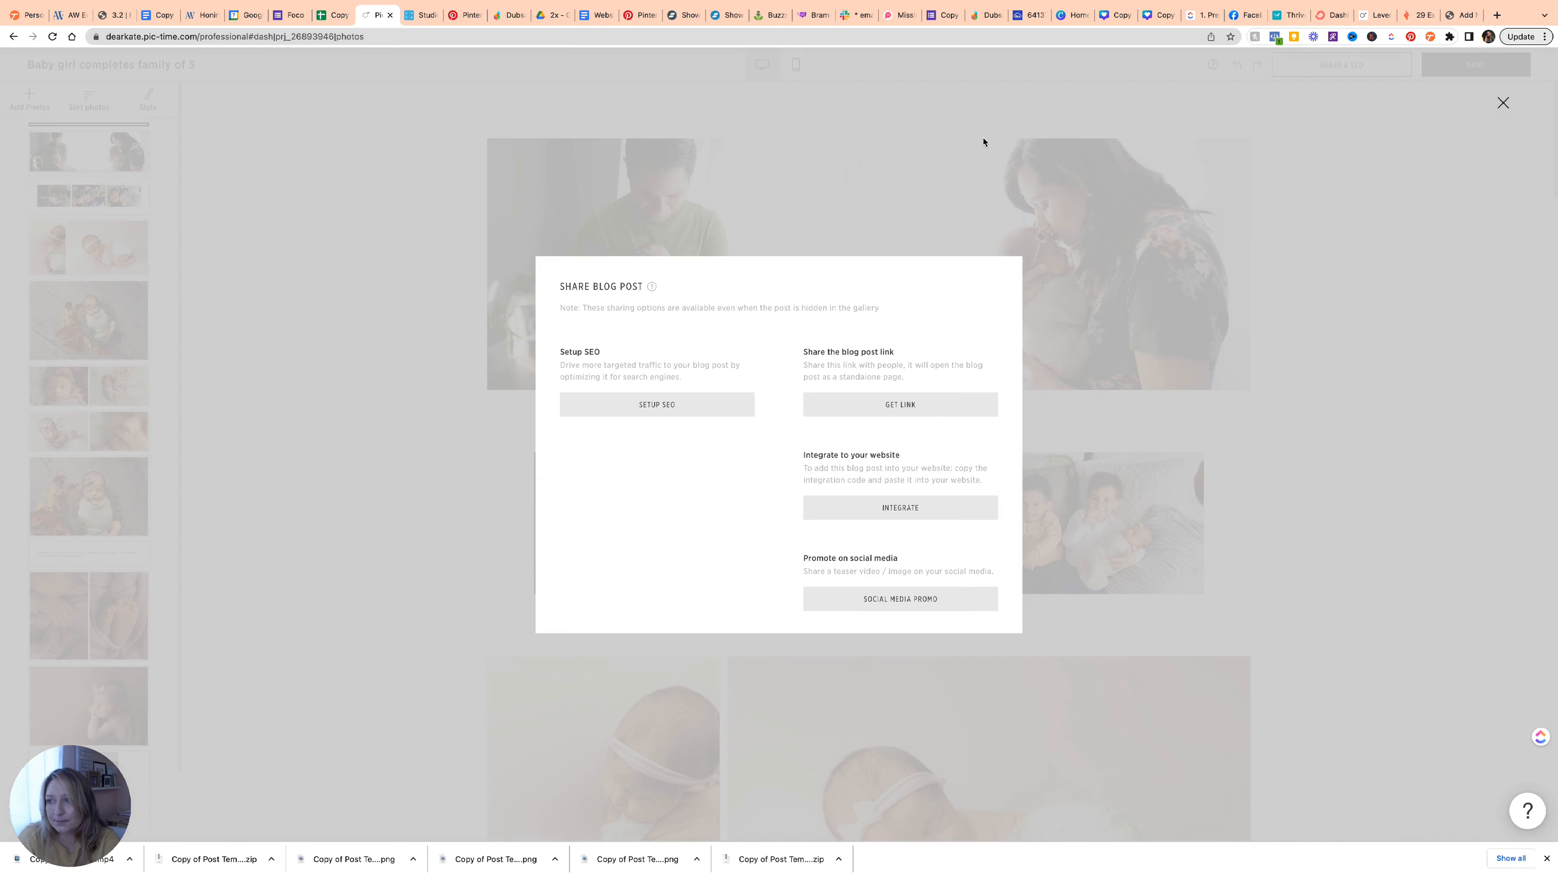
# Generate the website embed code with Lightbox turned off and copy the whole code.
pyautogui.click(873, 509)
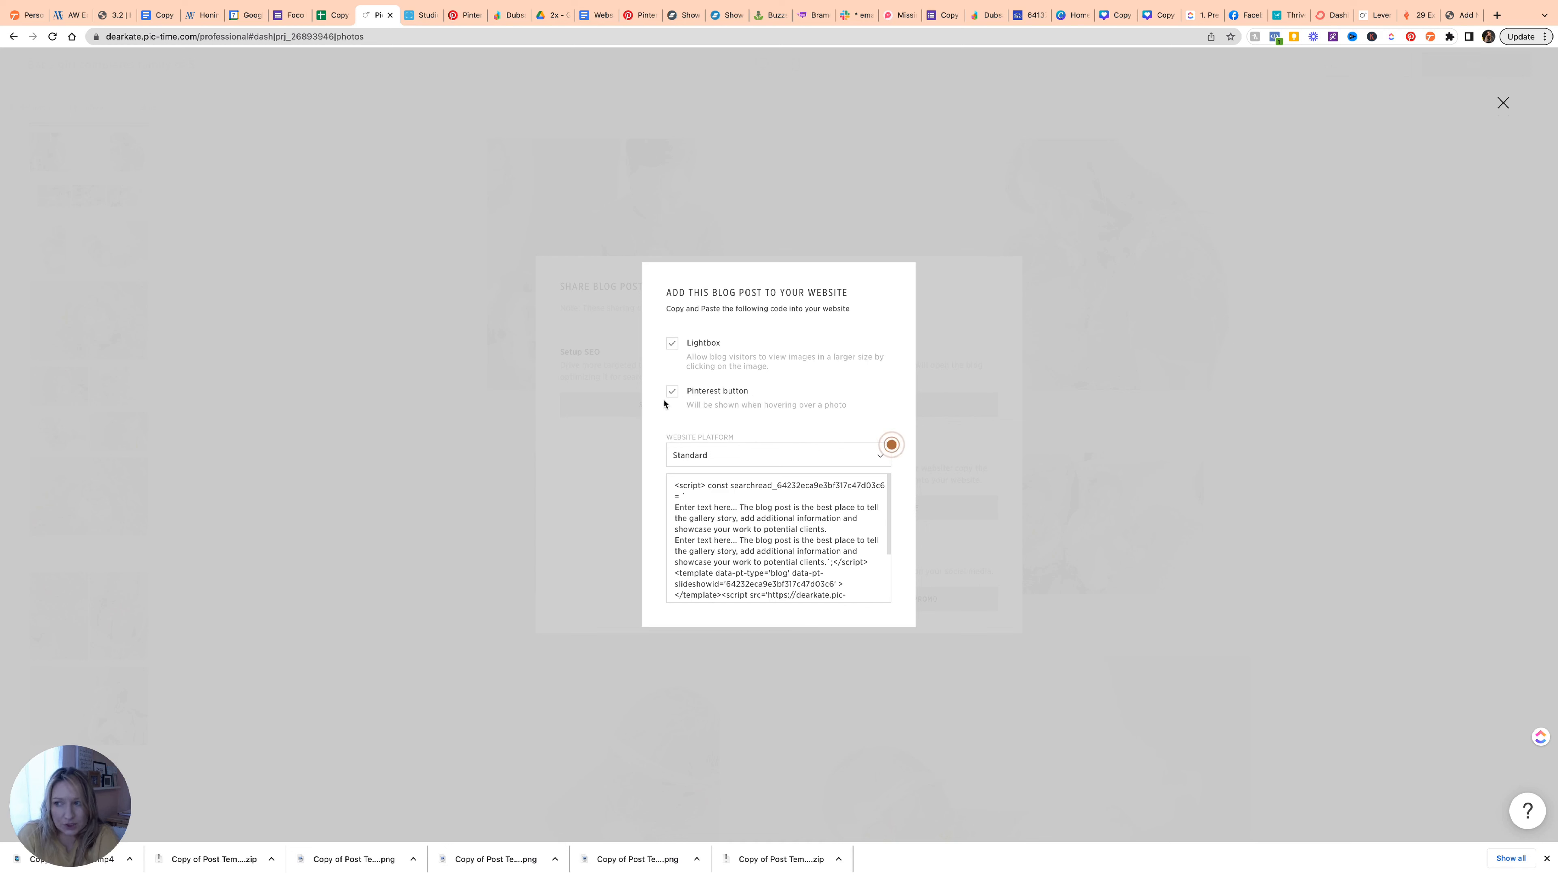
pyautogui.click(671, 345)
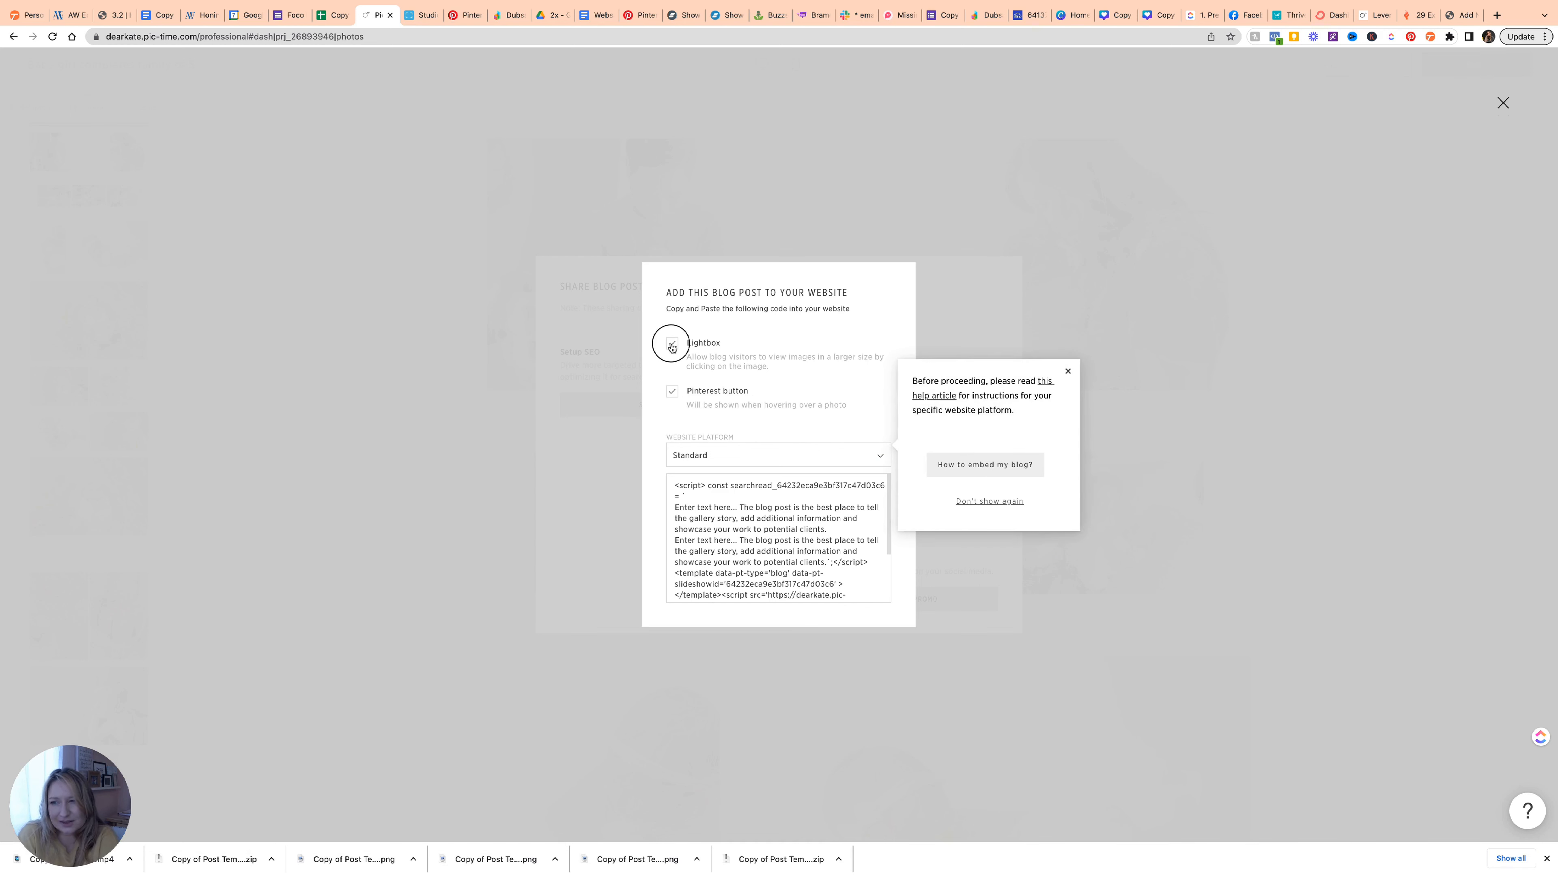
pyautogui.click(672, 345)
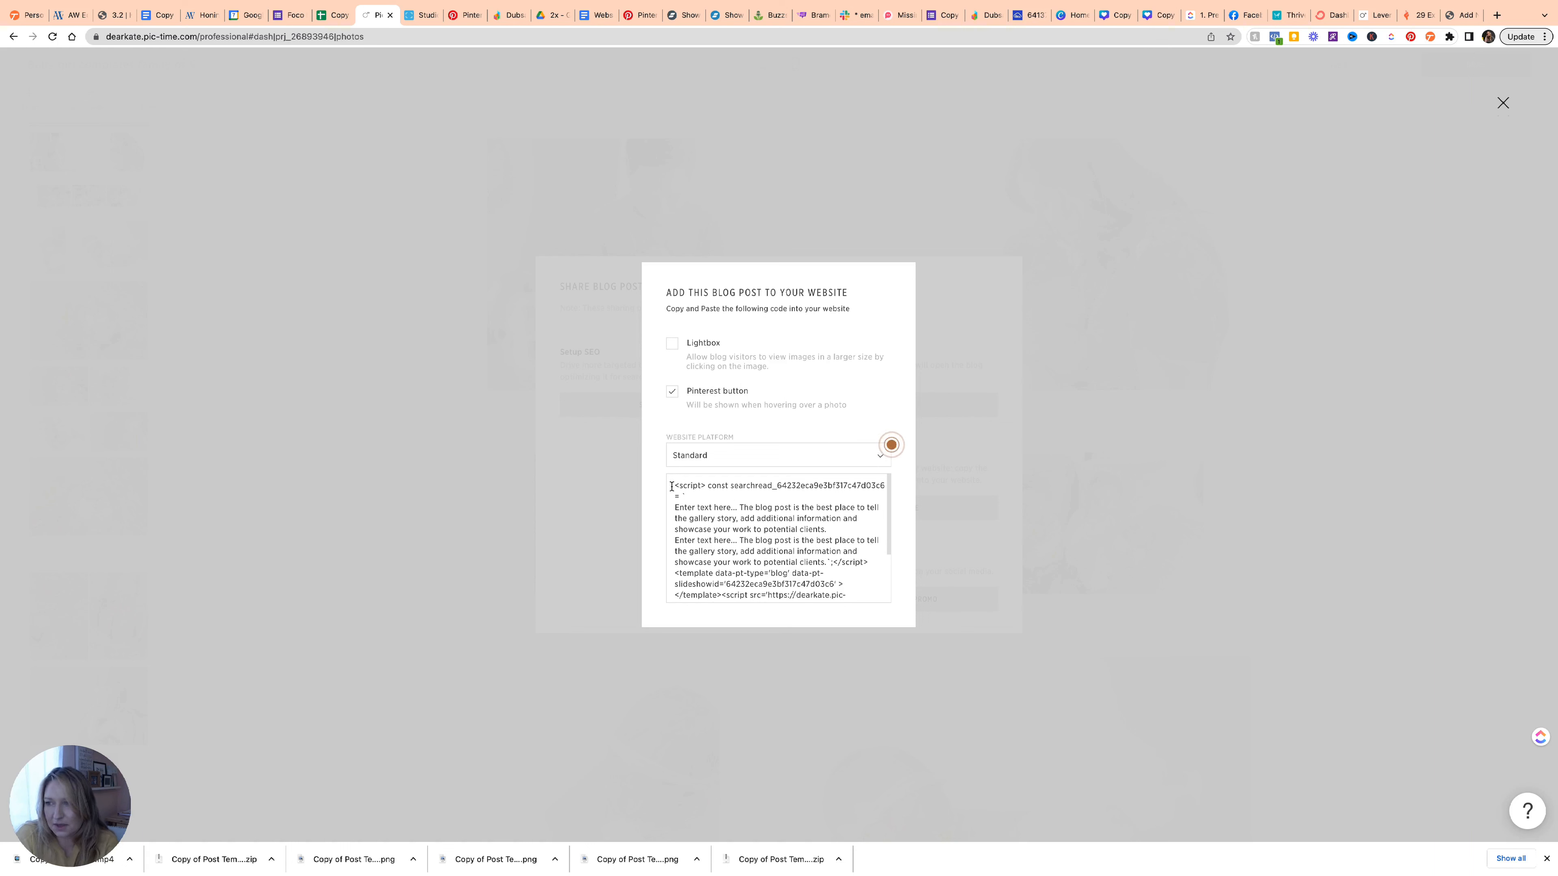
pyautogui.moveTo(676, 485); pyautogui.dragTo(790, 638)
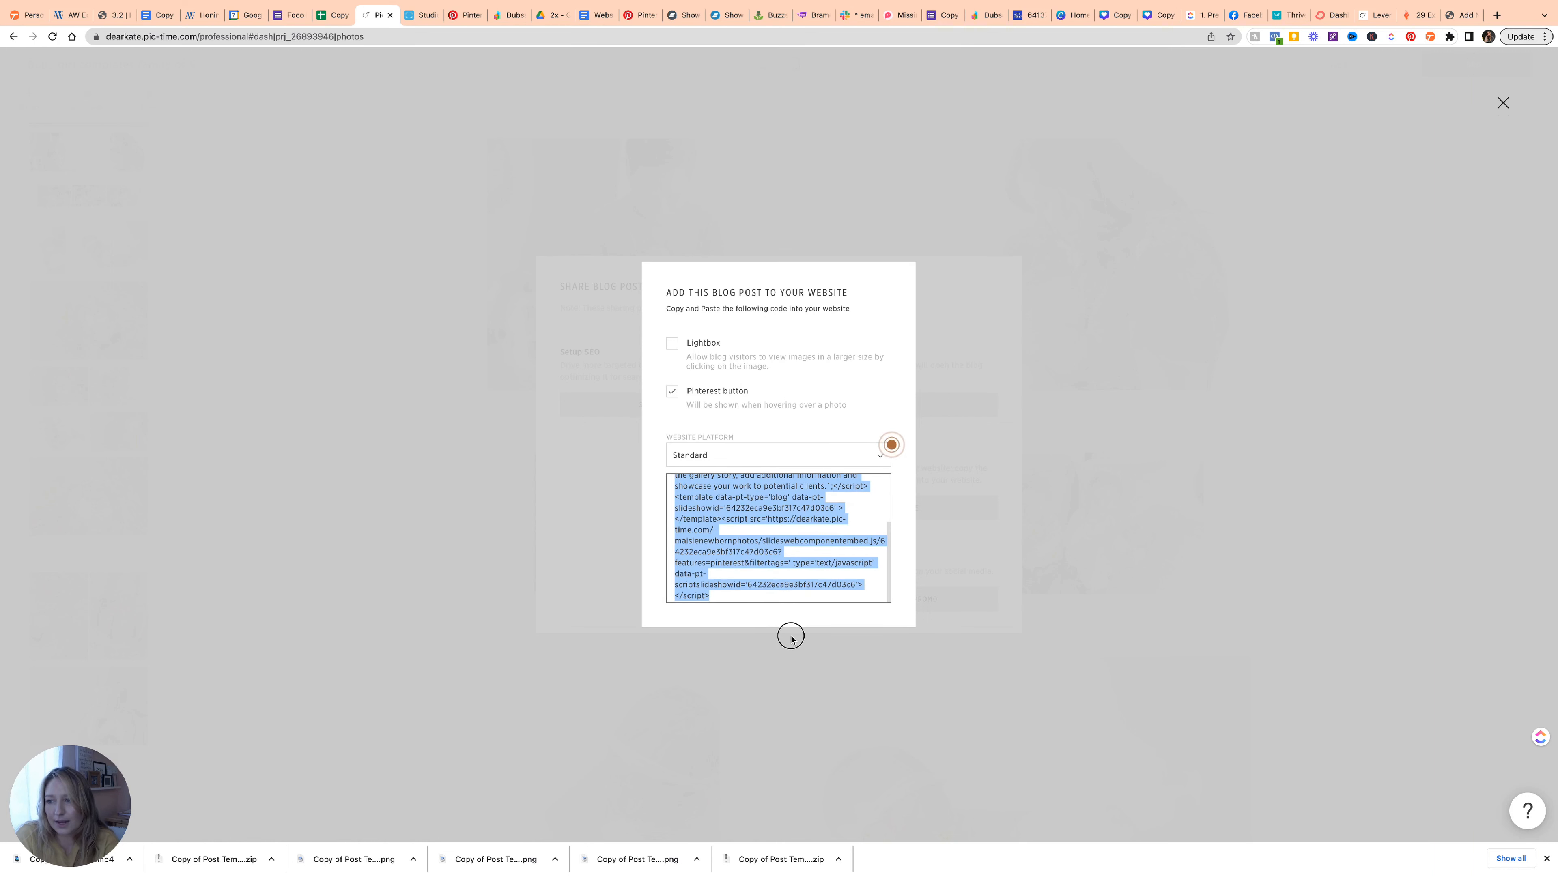
pyautogui.moveTo(696, 464)
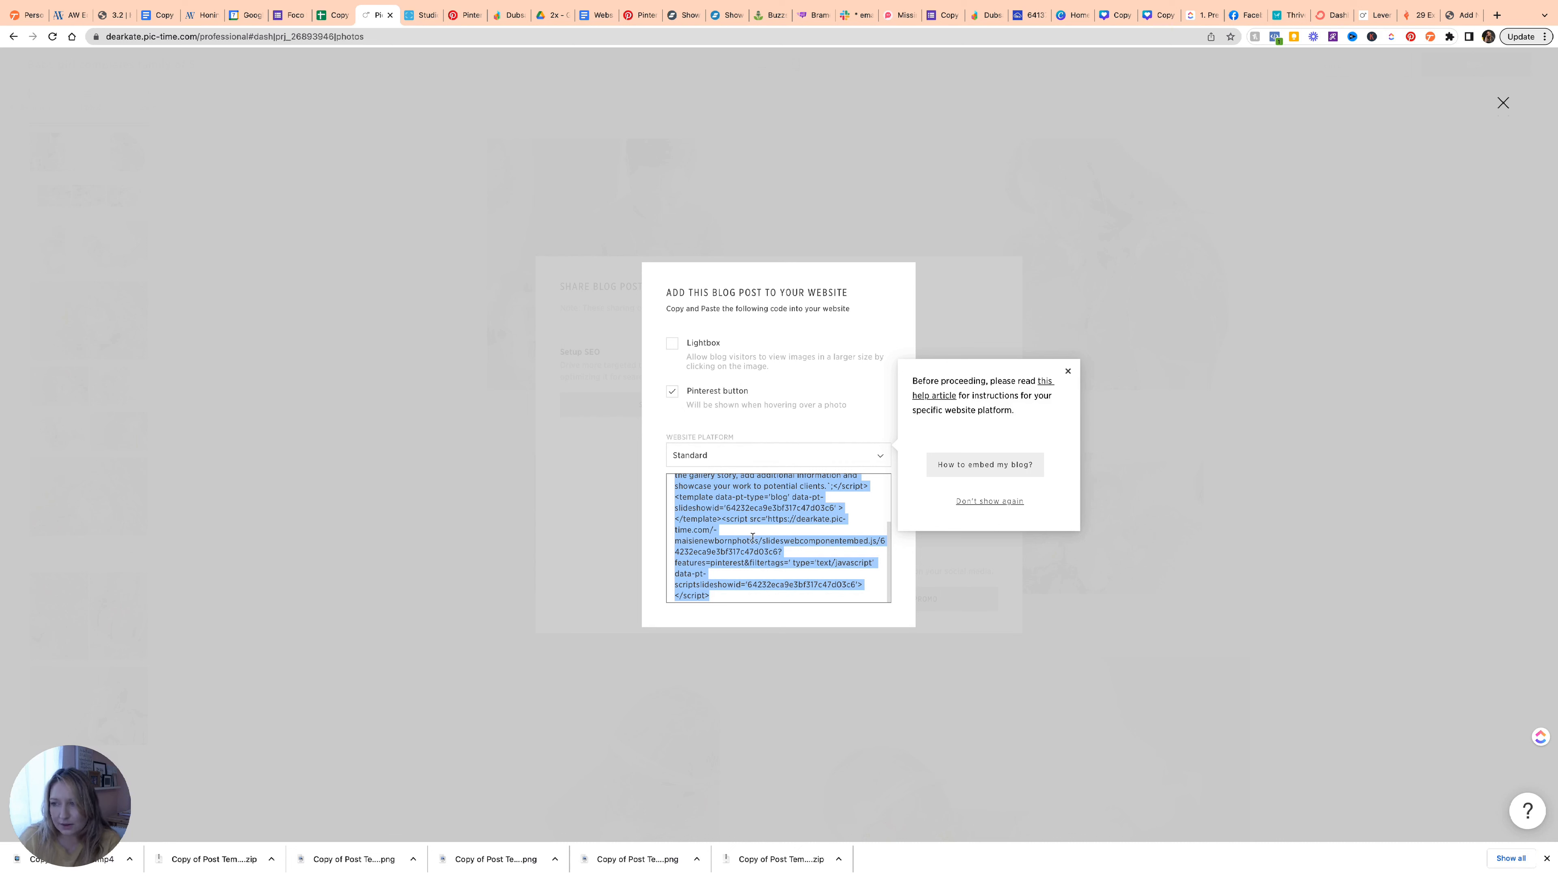
pyautogui.click(902, 602)
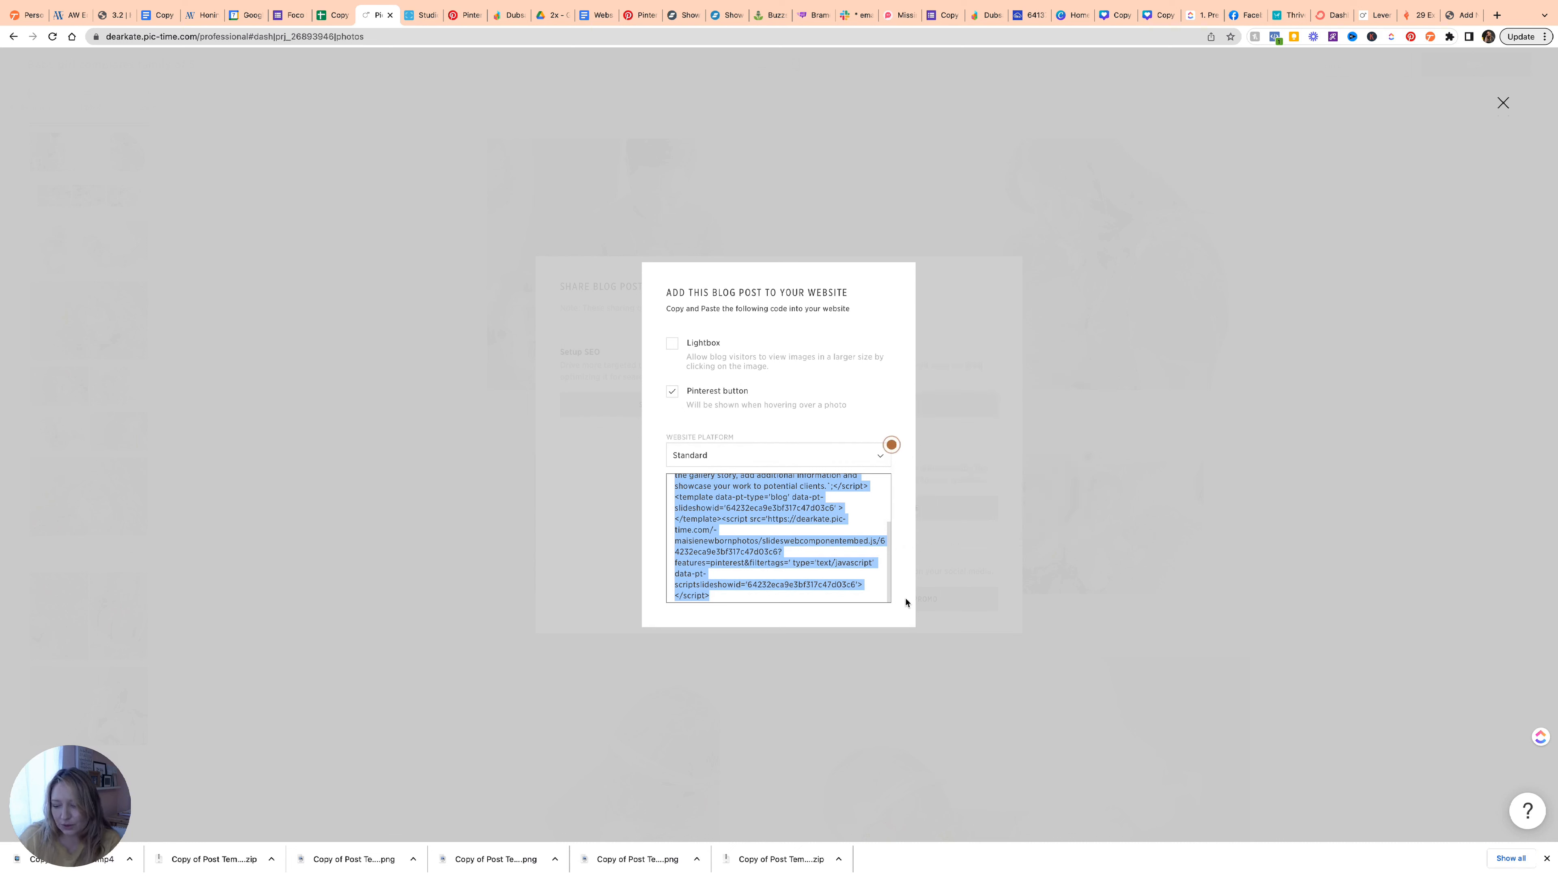
pyautogui.click(1460, 14)
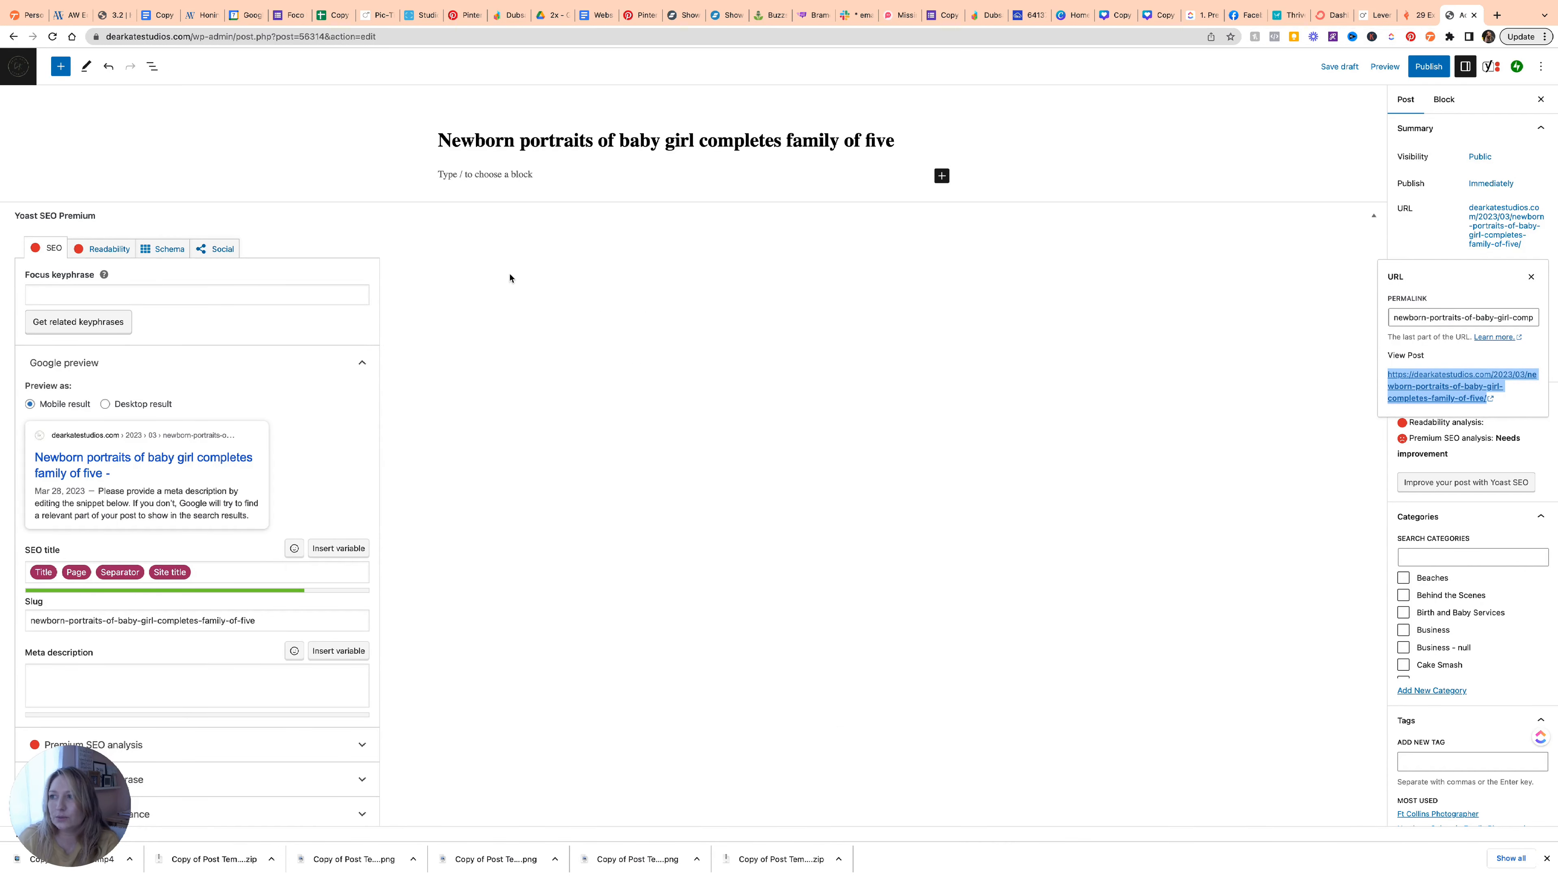
# Turn the empty block under the title into a Custom HTML block holding the pasted Pic-Time embed code.
pyautogui.click(476, 173)
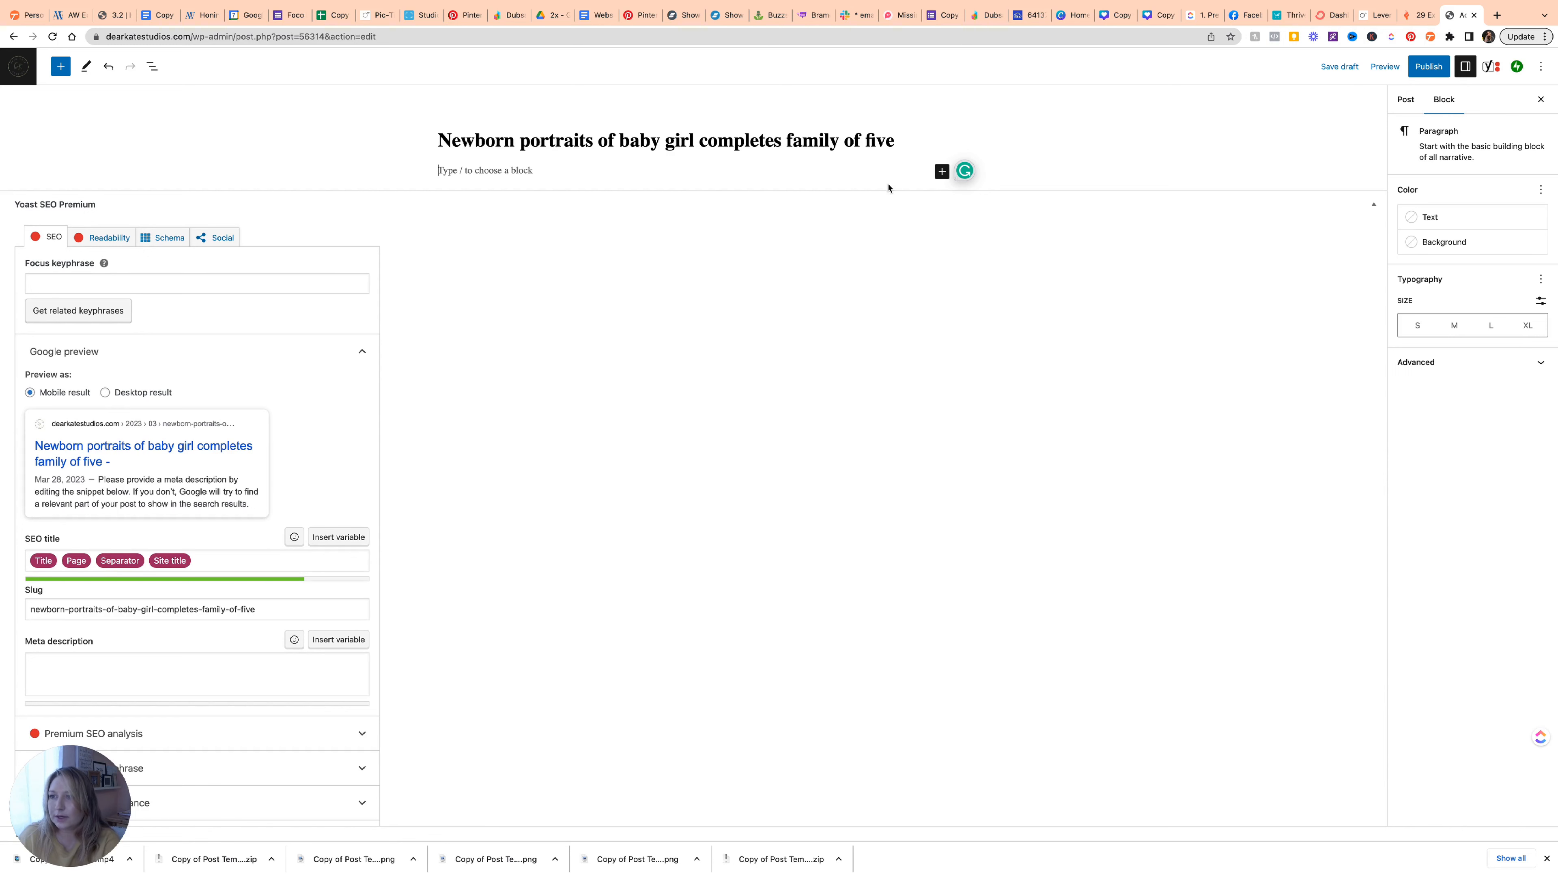
pyautogui.click(941, 176)
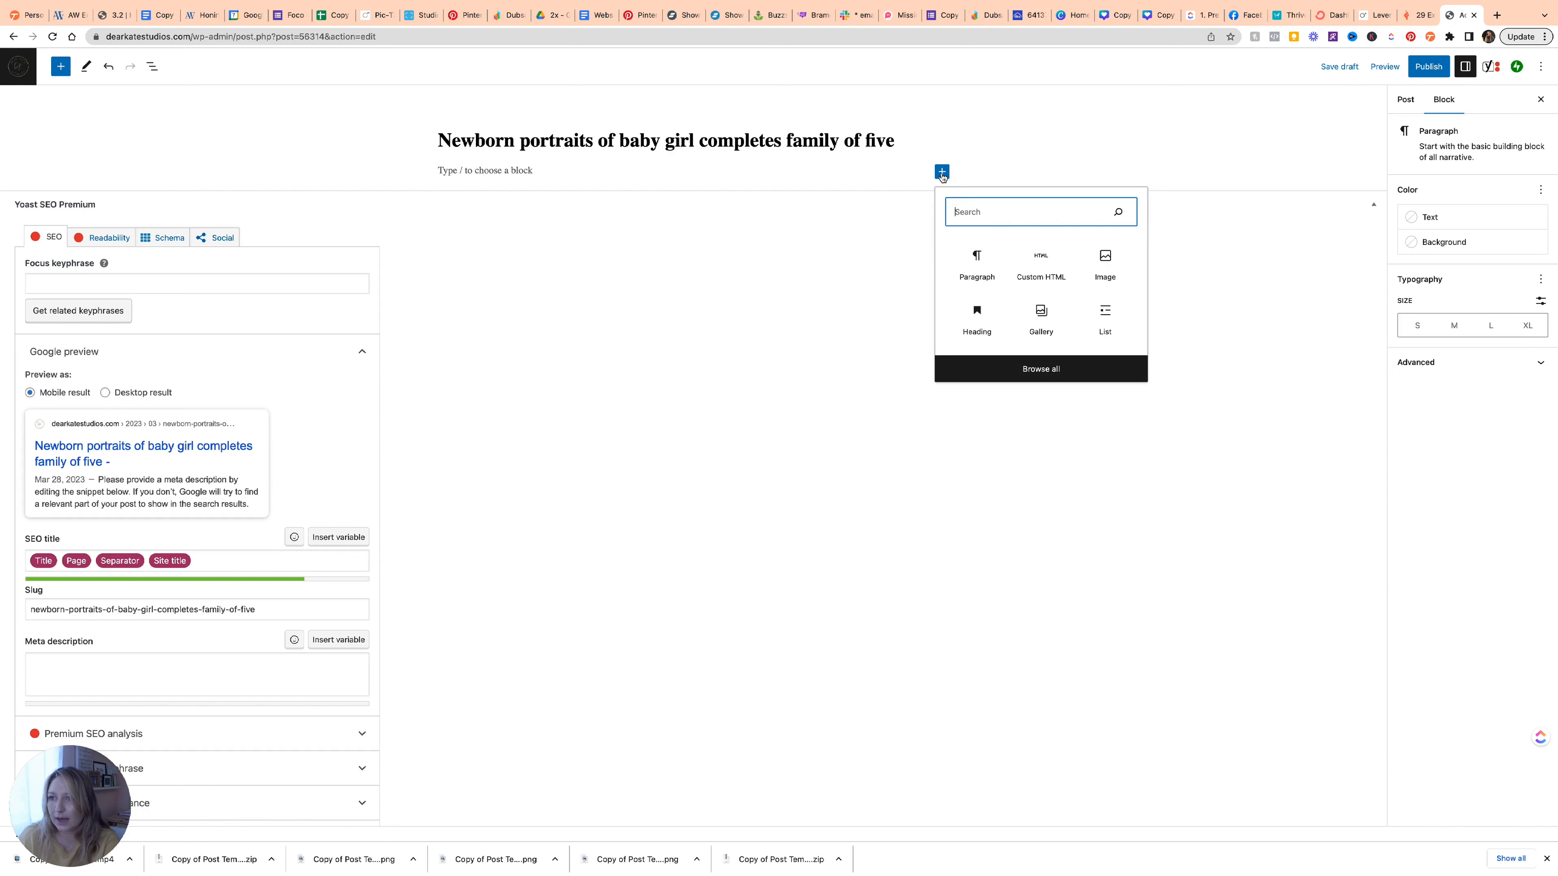
pyautogui.click(1035, 264)
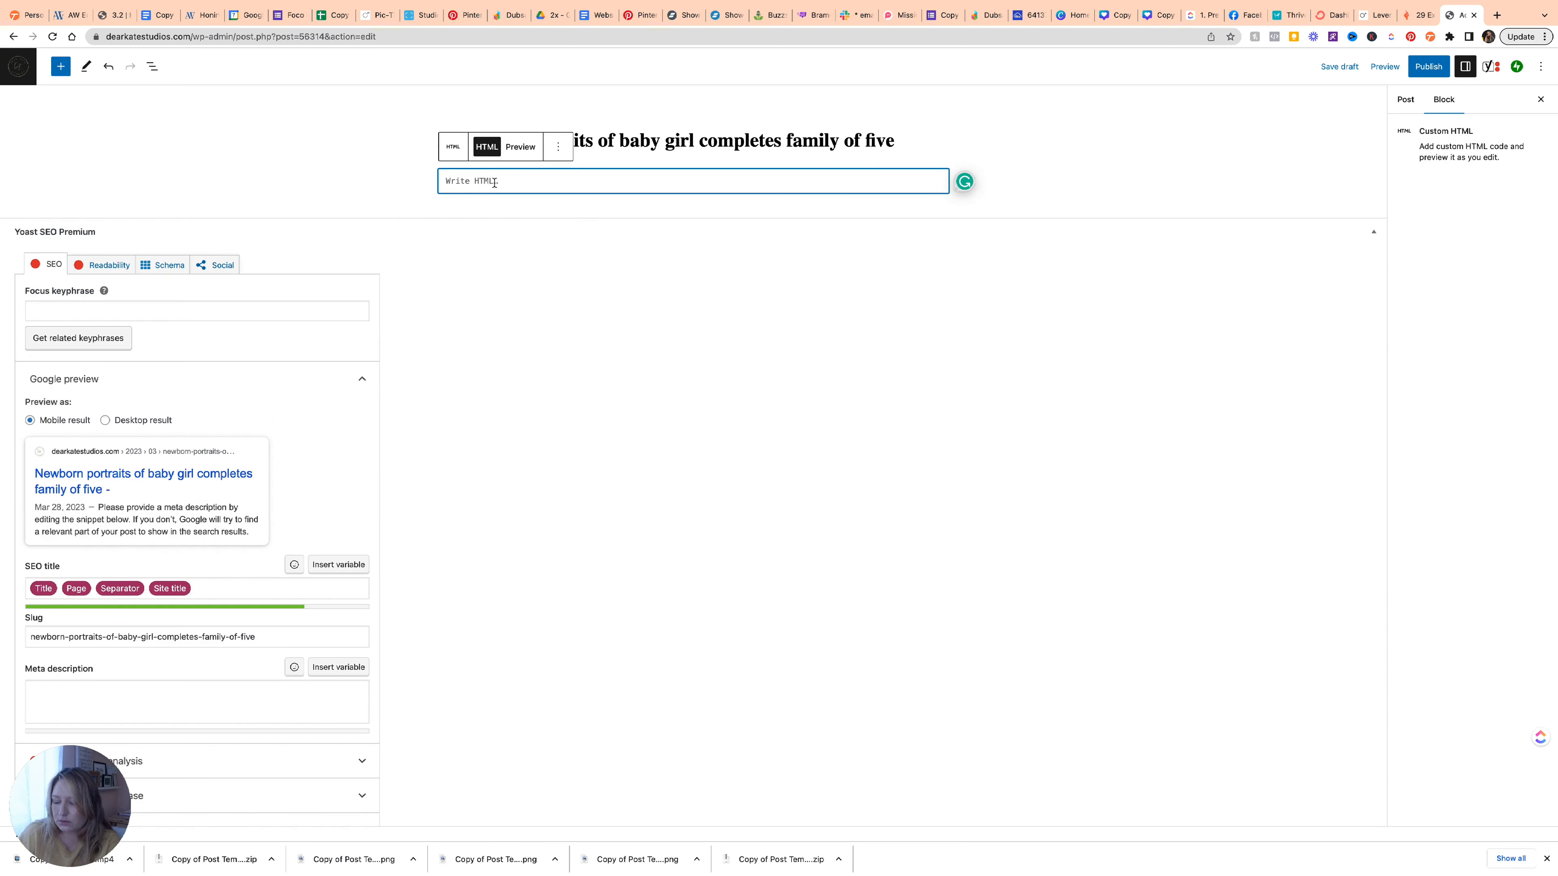
pyautogui.write("<script> const searchread_64232eca9e3bf317c47d03c6 = ` Enter text here... The blog post is the best place to tell the gallery story, add additional information and showcase your work to potential clients. Enter text here... The blog post is the best place to tell the gallery story, add additional information and showcase your work to potential clients.`;</script><template data-pt-type='blog' data-pt-slideshowid='64232eca9e3bf317c47d03c6' ></template><script src='https://dearkate.pic-time.com/-maisienewbornphotos/slideswebcomponentembed.js/64232eca9e3bf317c47d03c6?features=pinterest&filtertags=' type='text/javascript' data-pt-scriptslideshowid='64232eca9e3bf317c47d03c6'></script>")
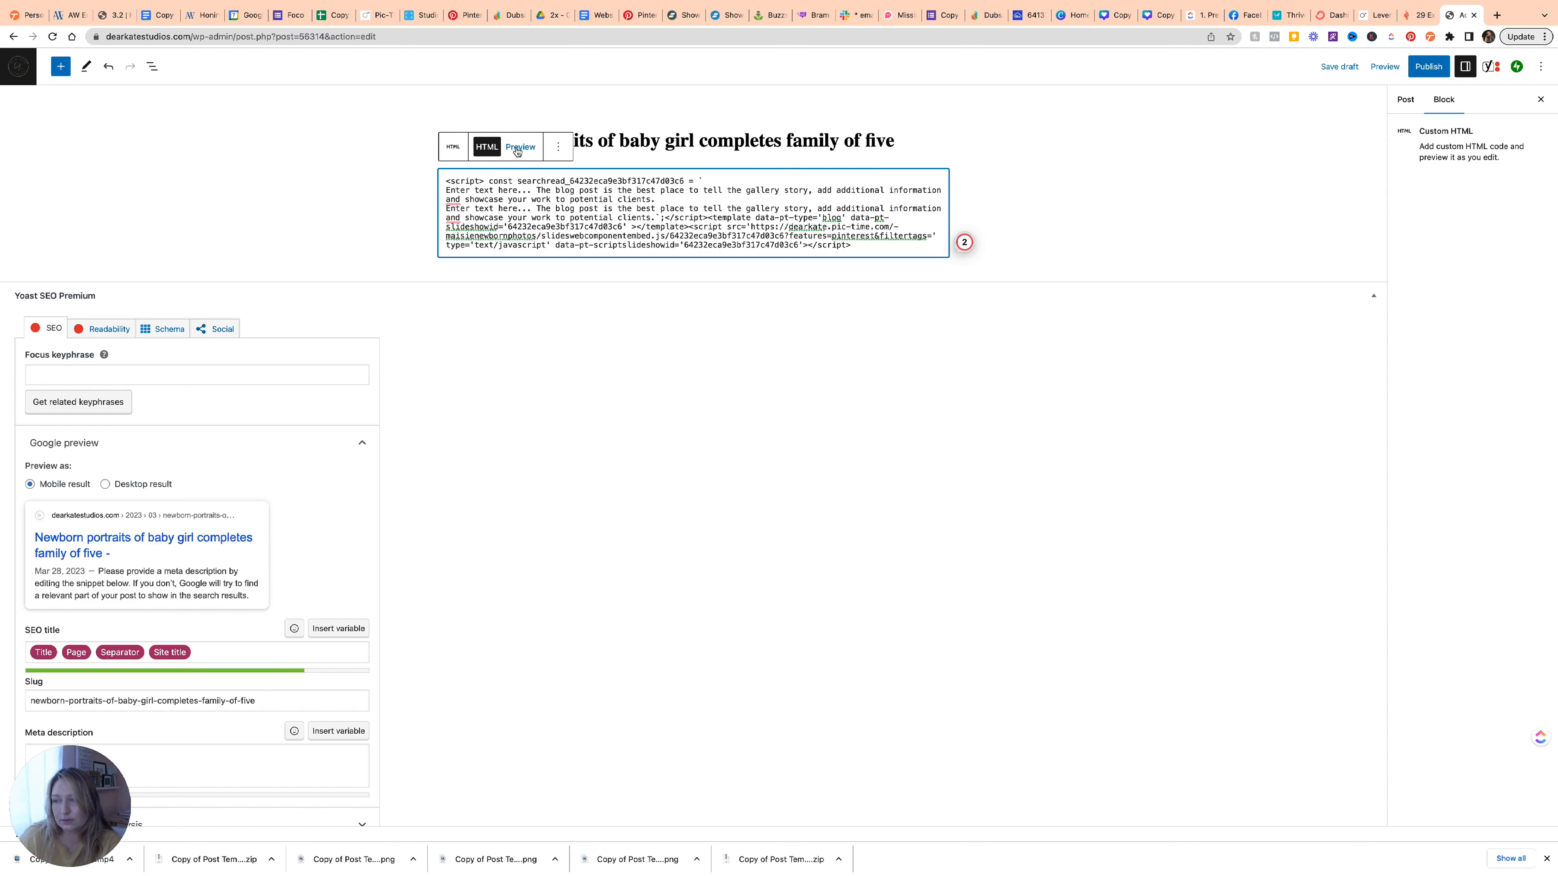
# Preview the Custom HTML block so the embedded Pic-Time photos render, then deselect it to show Post settings.
pyautogui.click(518, 148)
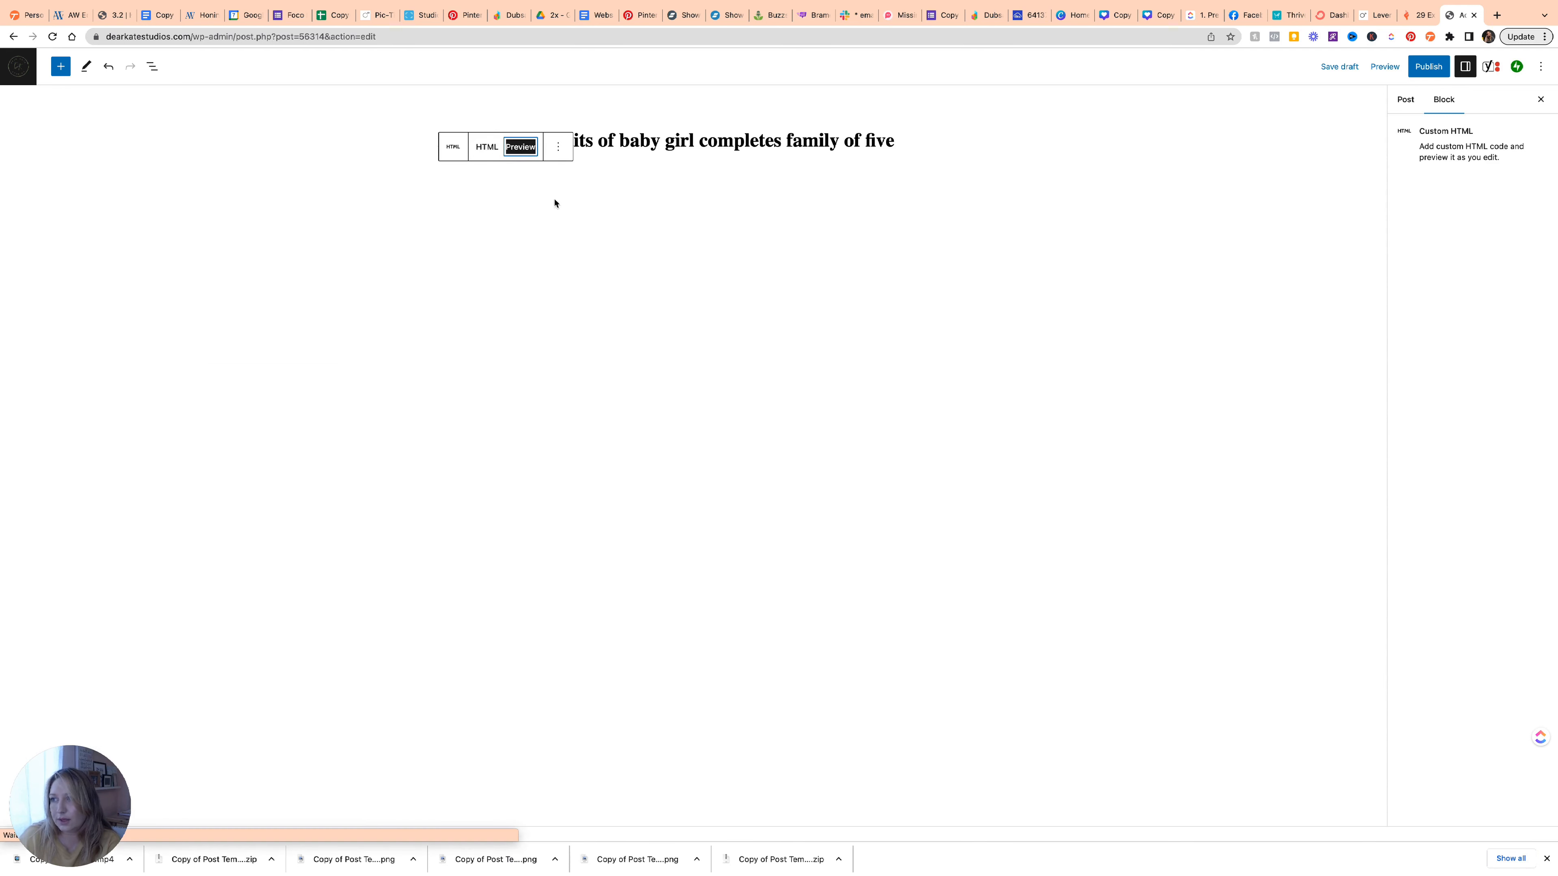
pyautogui.scroll(-10, 613, 258)
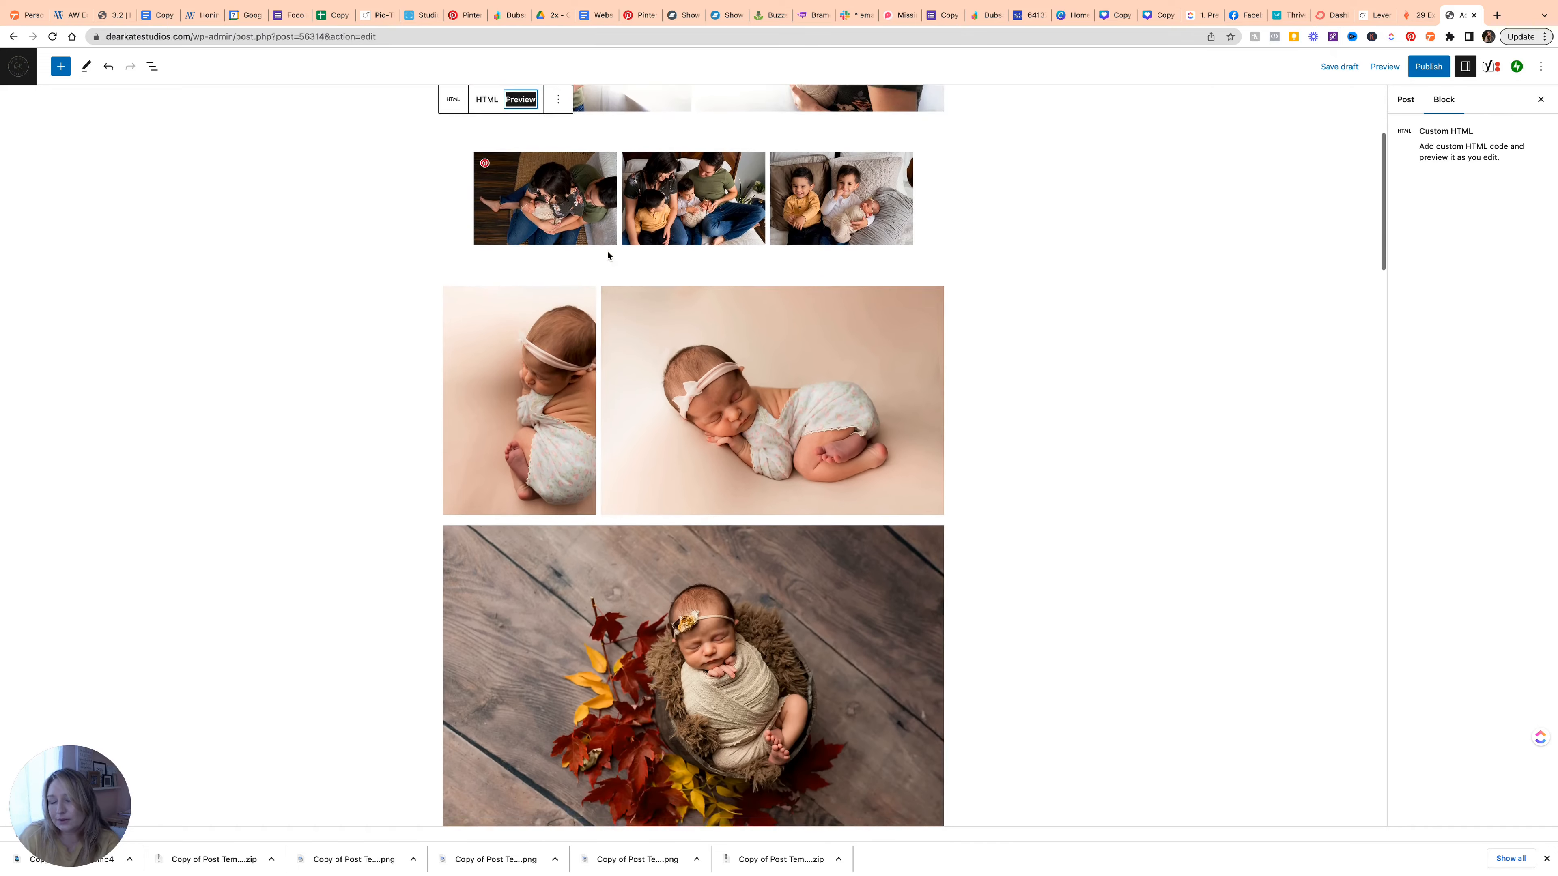
pyautogui.scroll(-10, 607, 255)
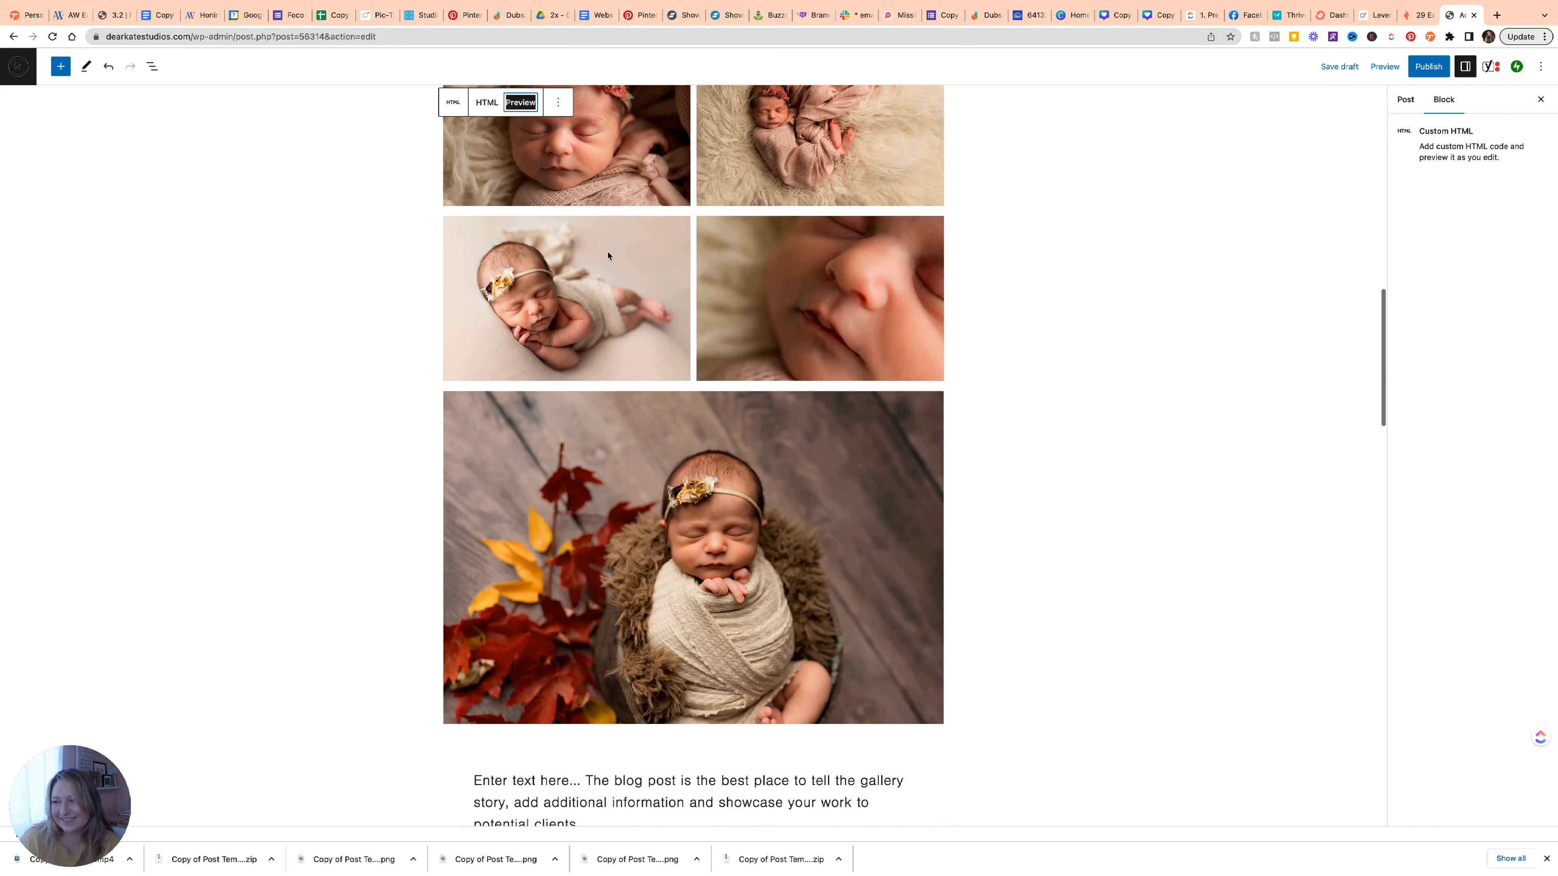
pyautogui.scroll(-10, 608, 255)
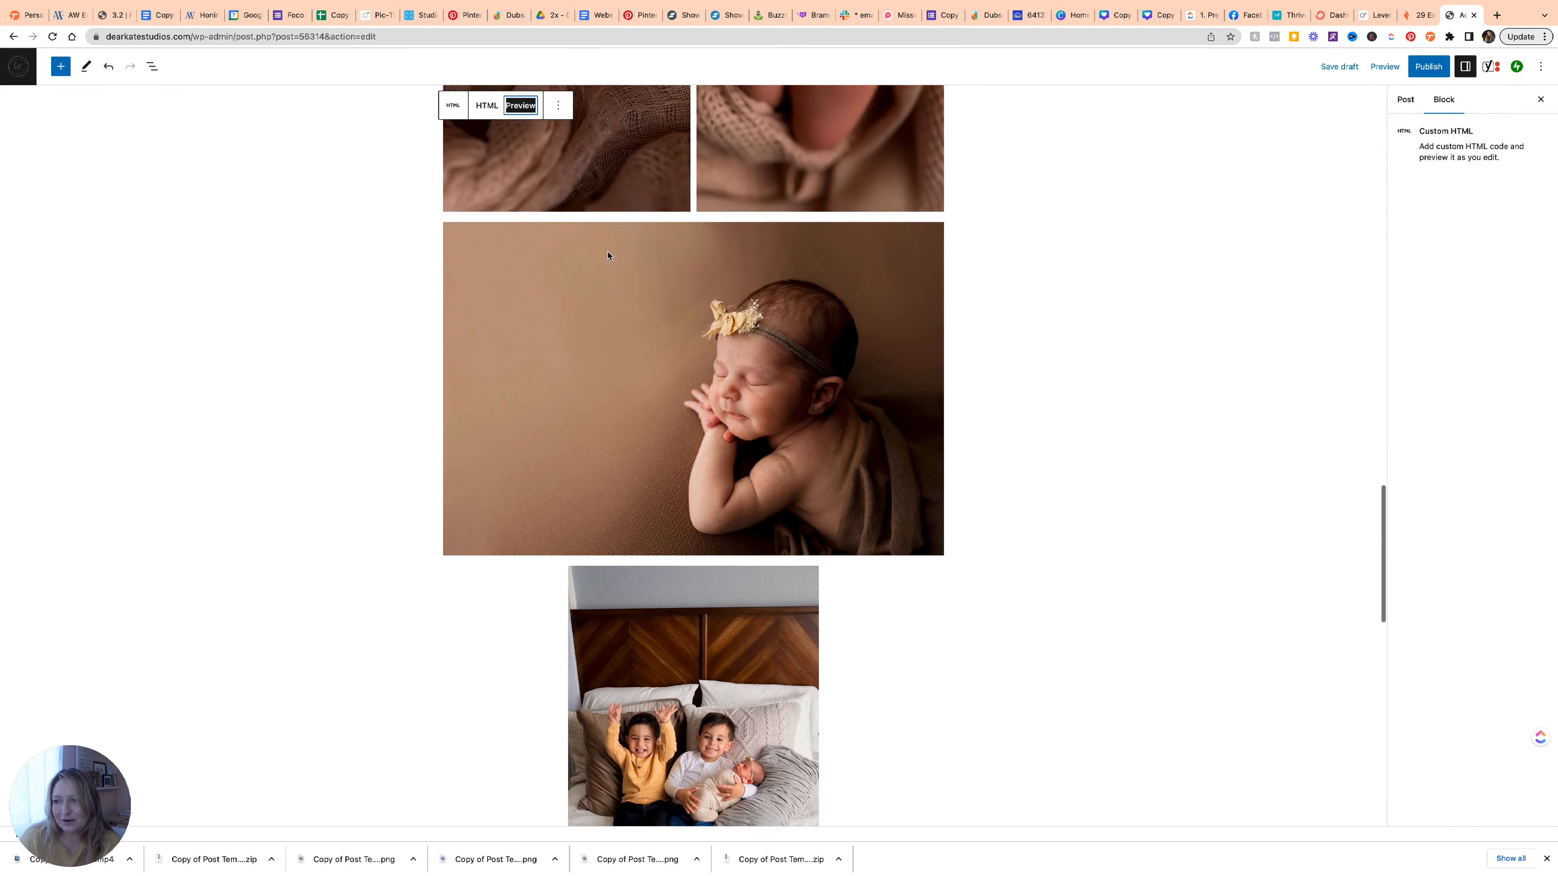
pyautogui.scroll(-10, 608, 255)
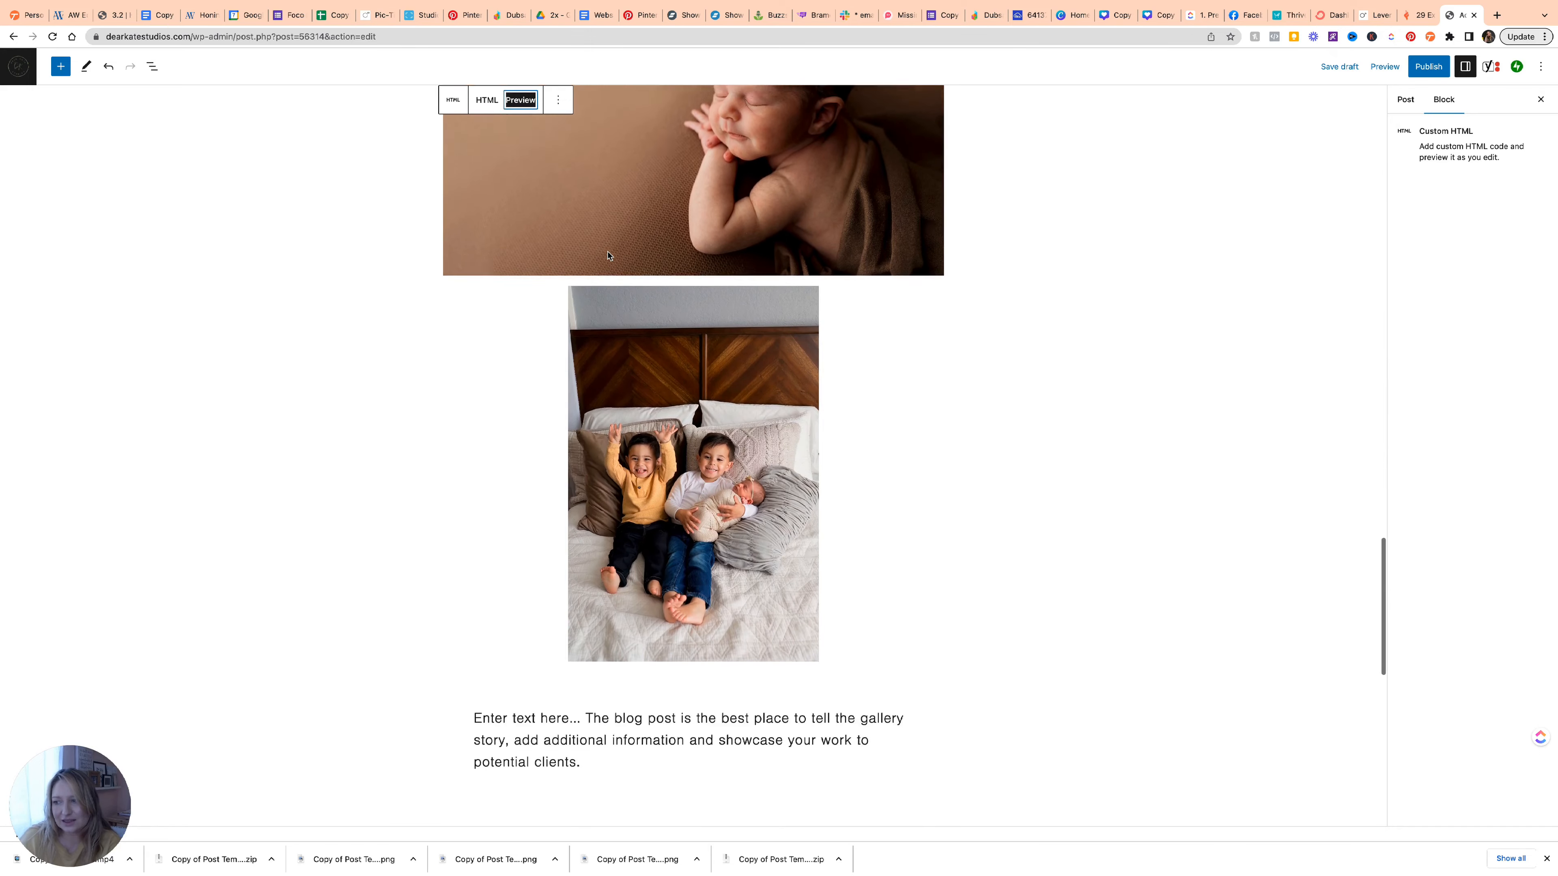
pyautogui.scroll(15, 775, 339)
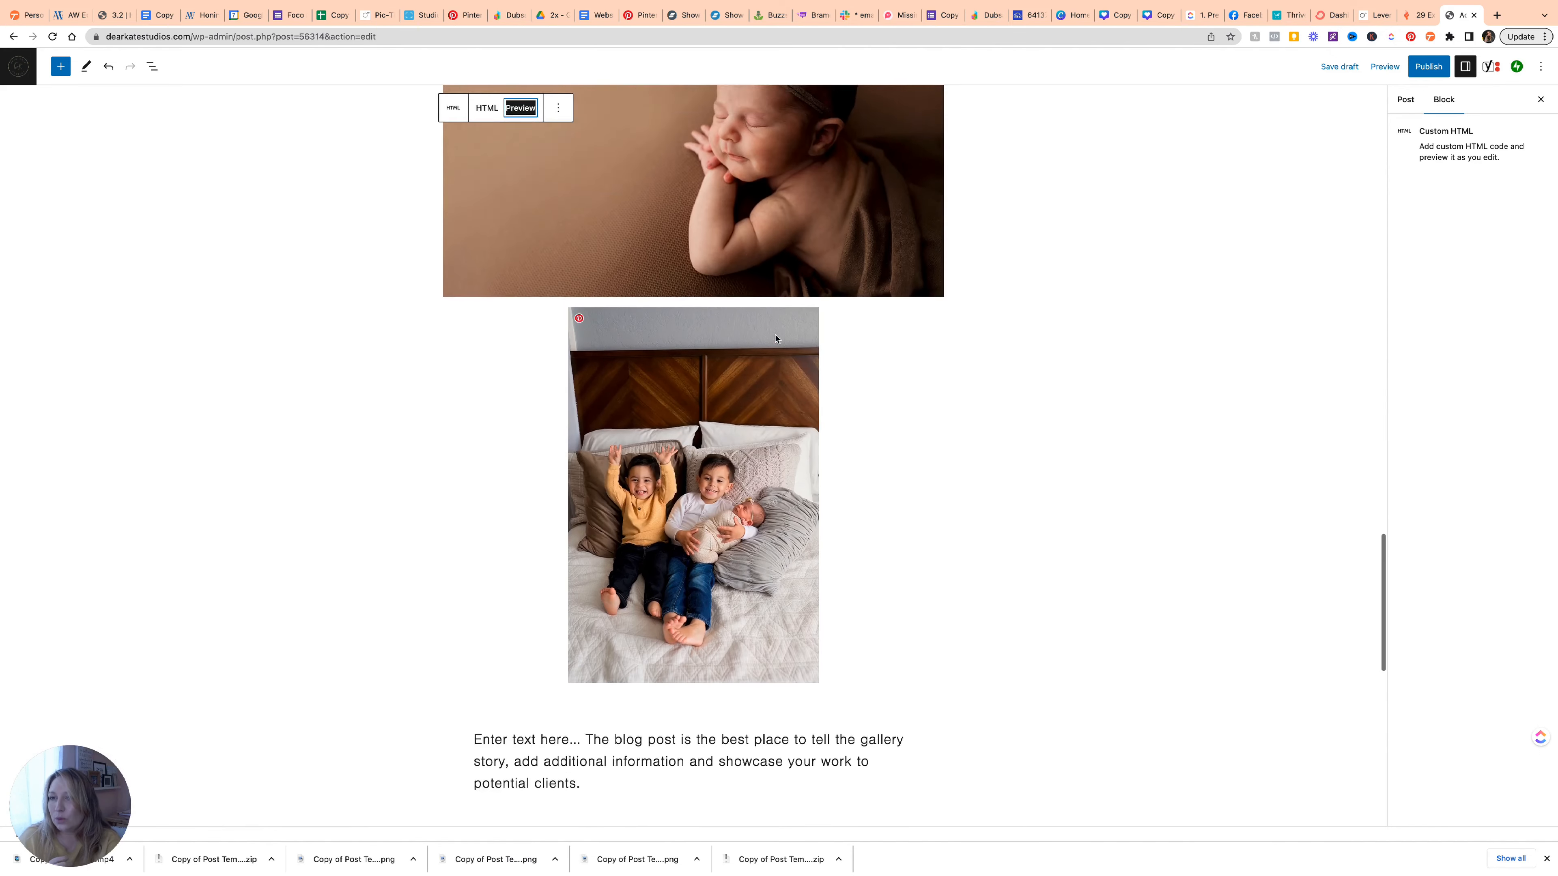
pyautogui.scroll(20, 775, 339)
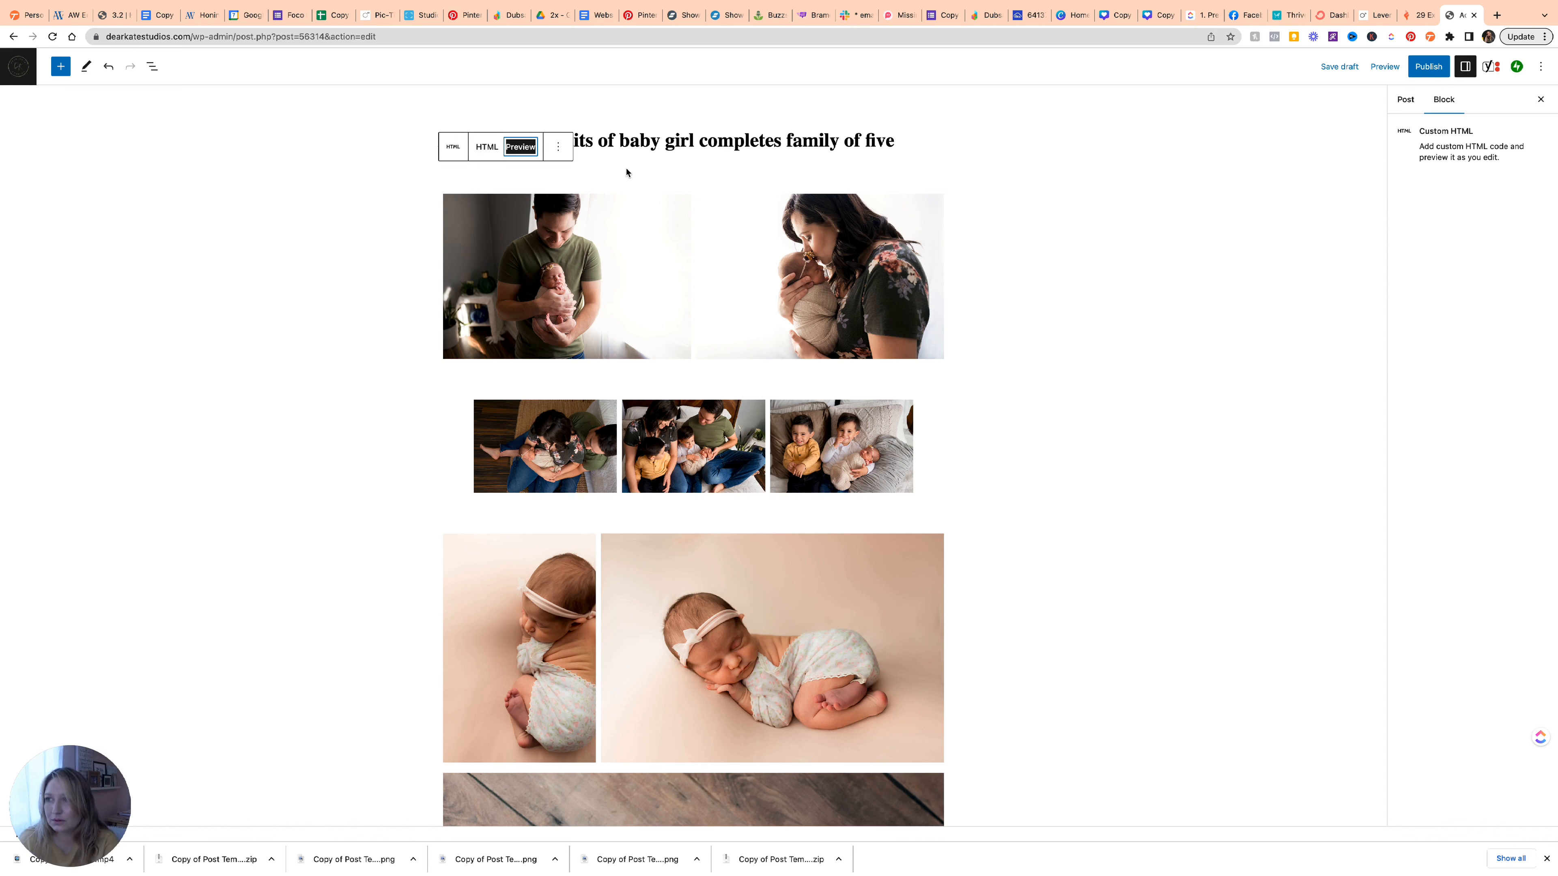
pyautogui.click(731, 119)
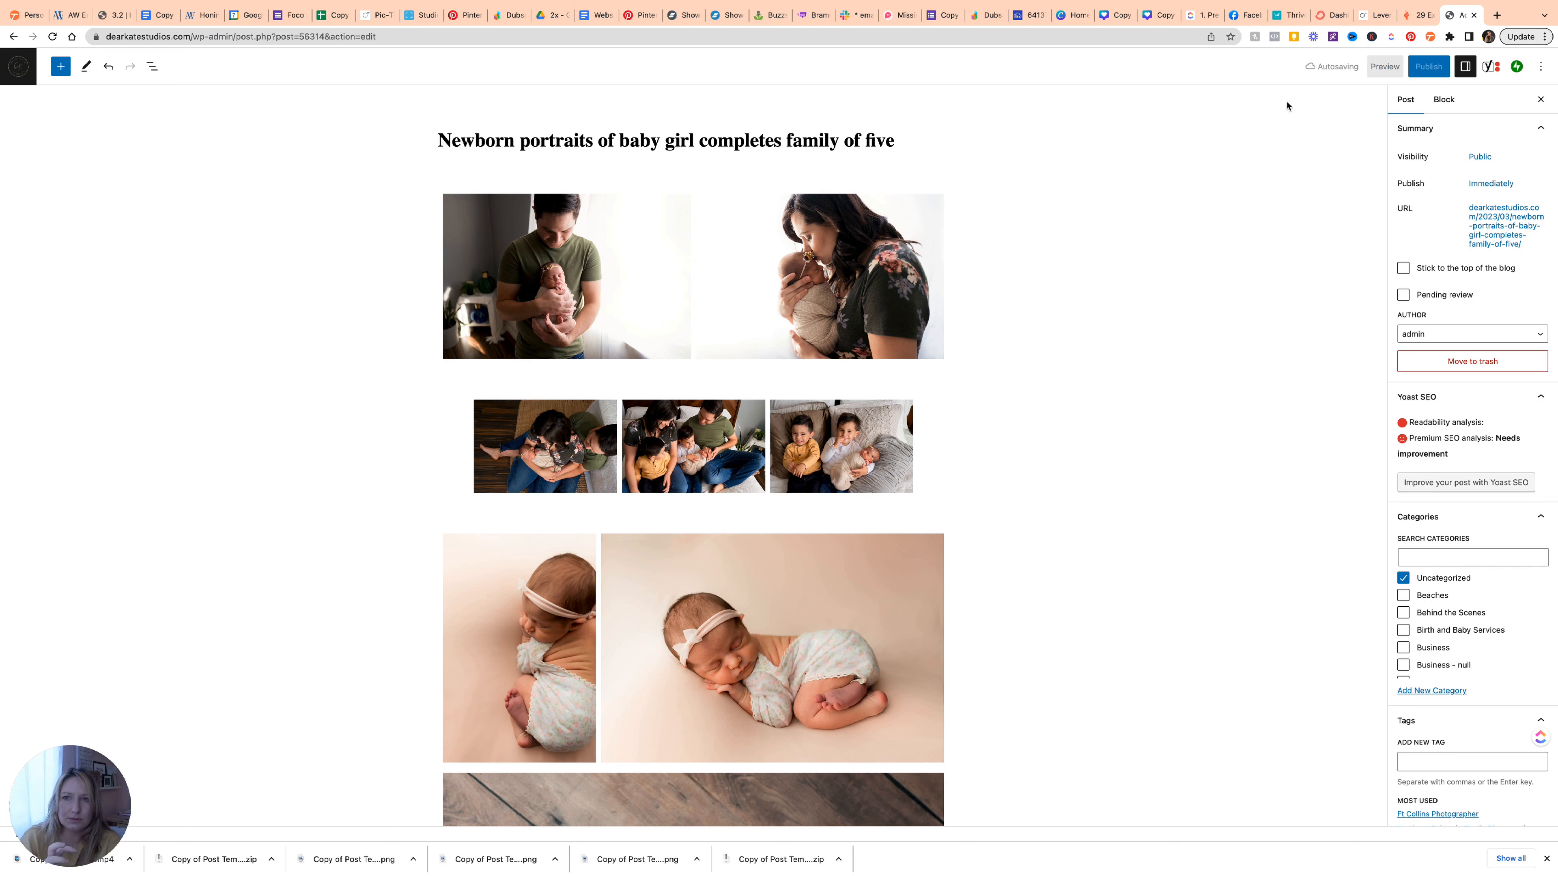
pyautogui.scroll(-5, 1417, 239)
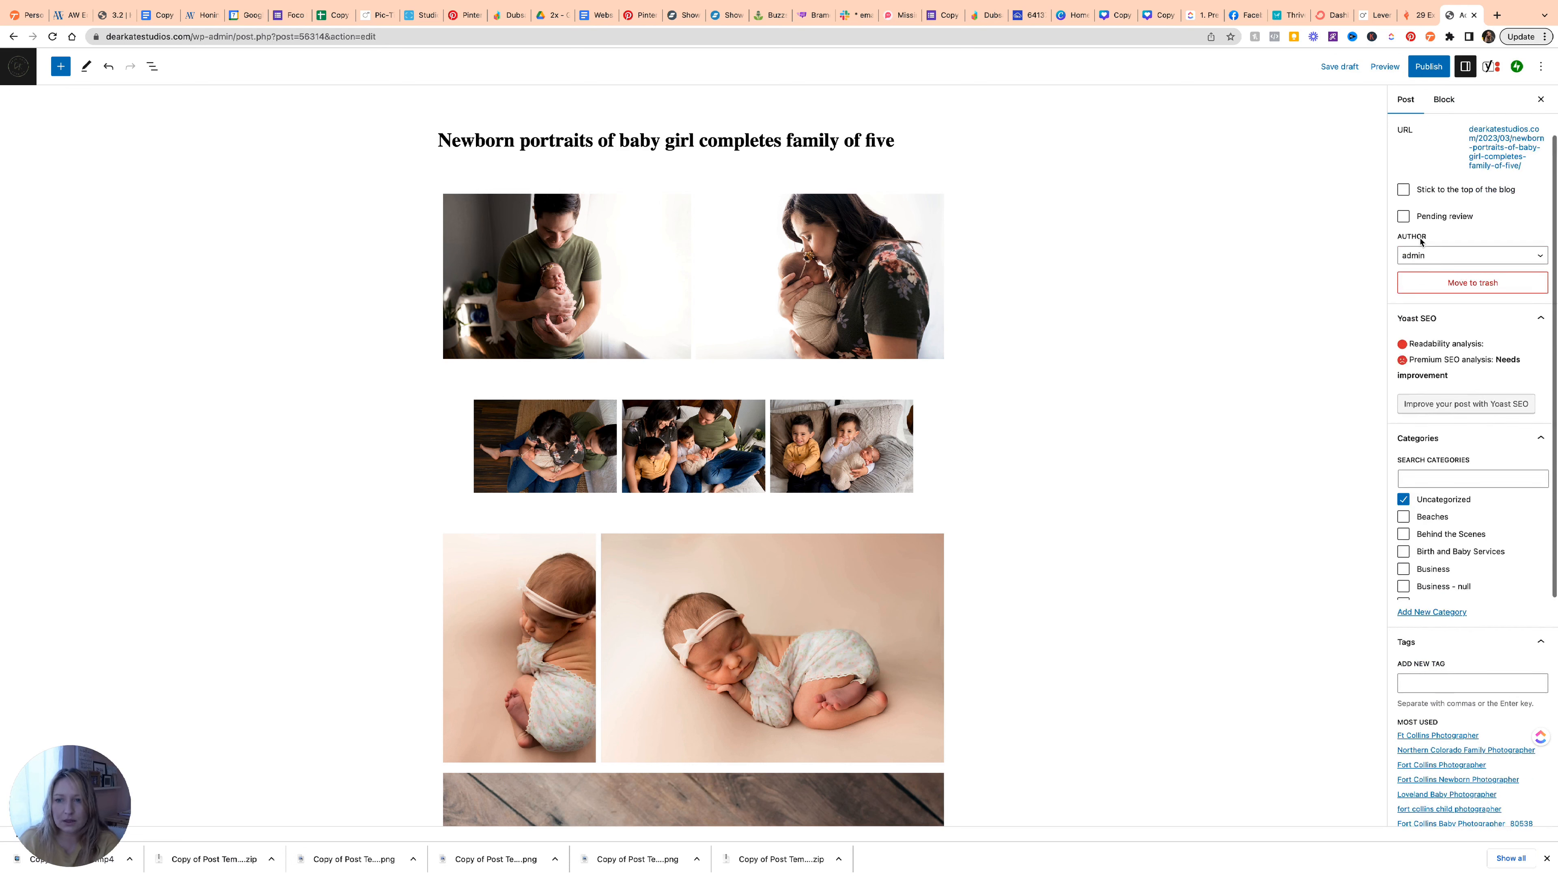
# File the post under the Newborn and Studio categories.
pyautogui.click(1405, 348)
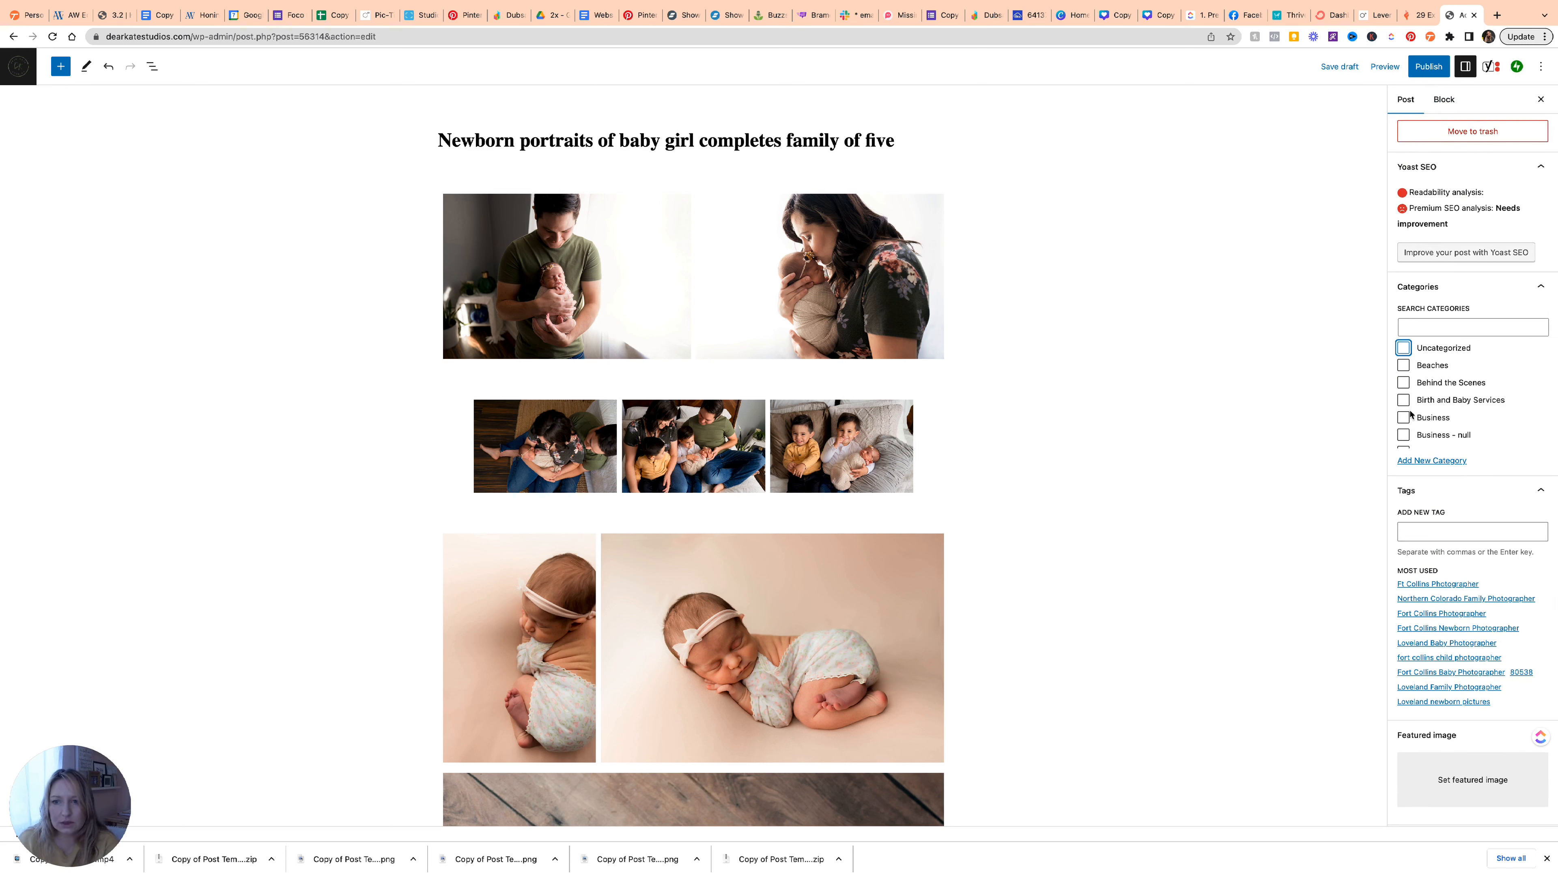
pyautogui.scroll(-5, 1410, 411)
pyautogui.scroll(-5, 1409, 415)
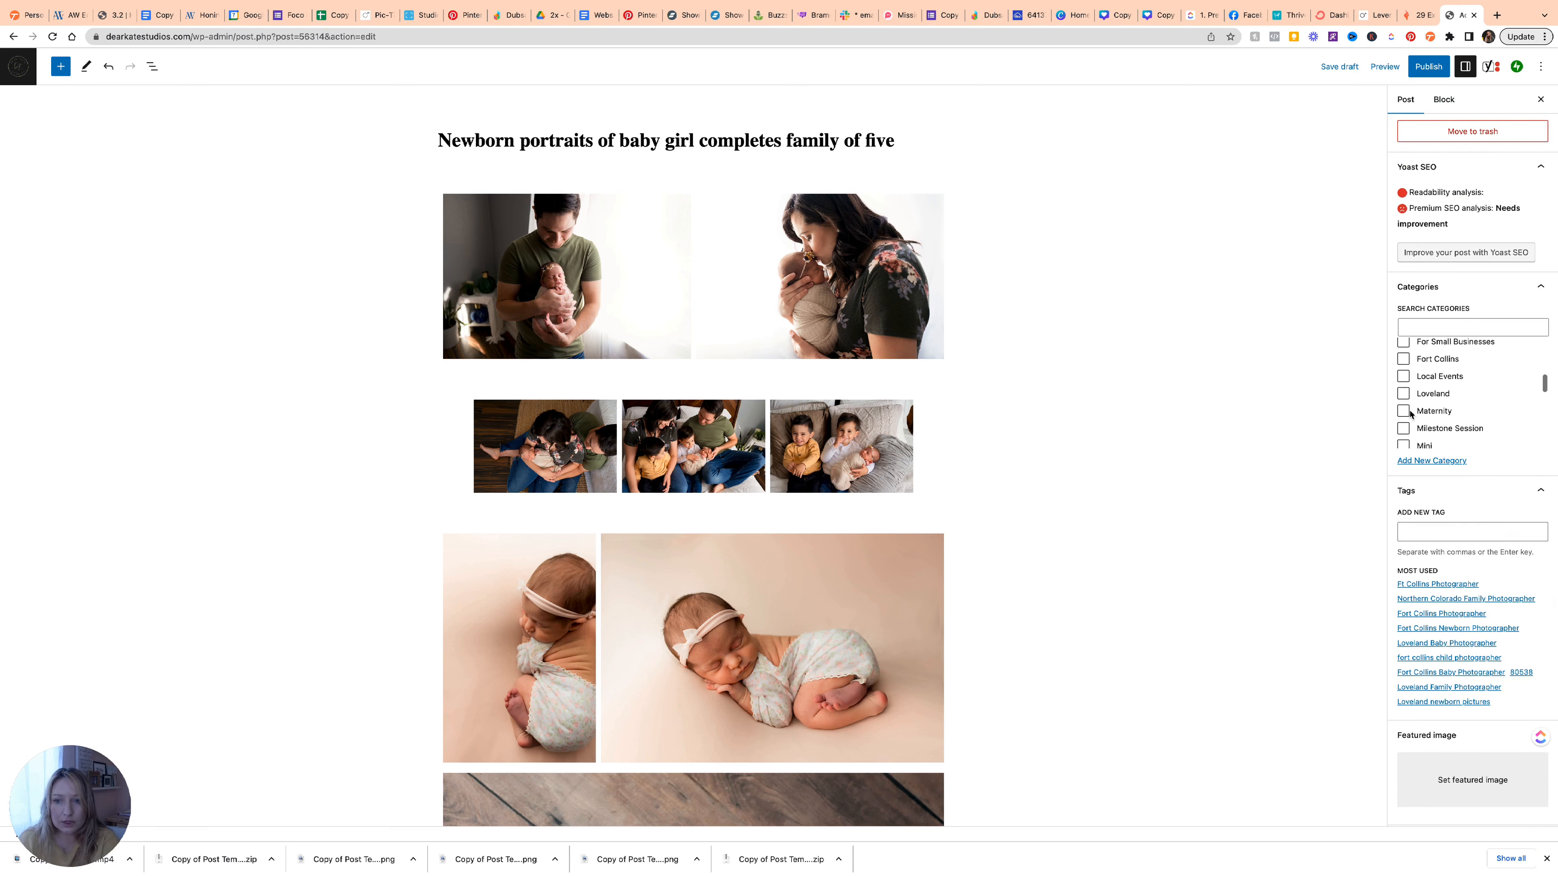
pyautogui.click(1402, 403)
pyautogui.scroll(-5, 1403, 407)
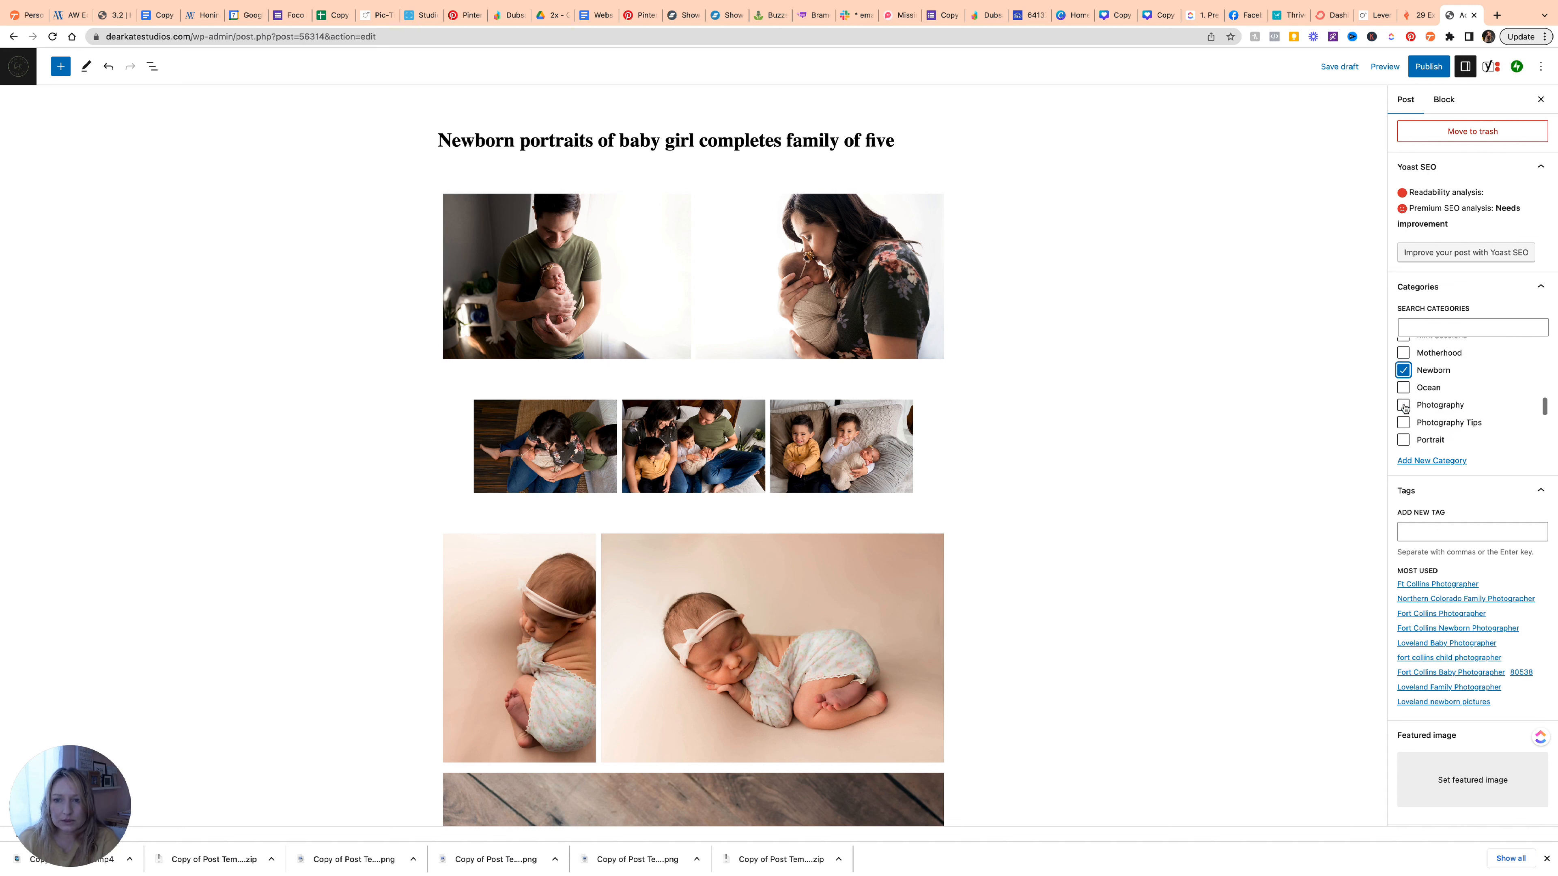
pyautogui.click(1403, 400)
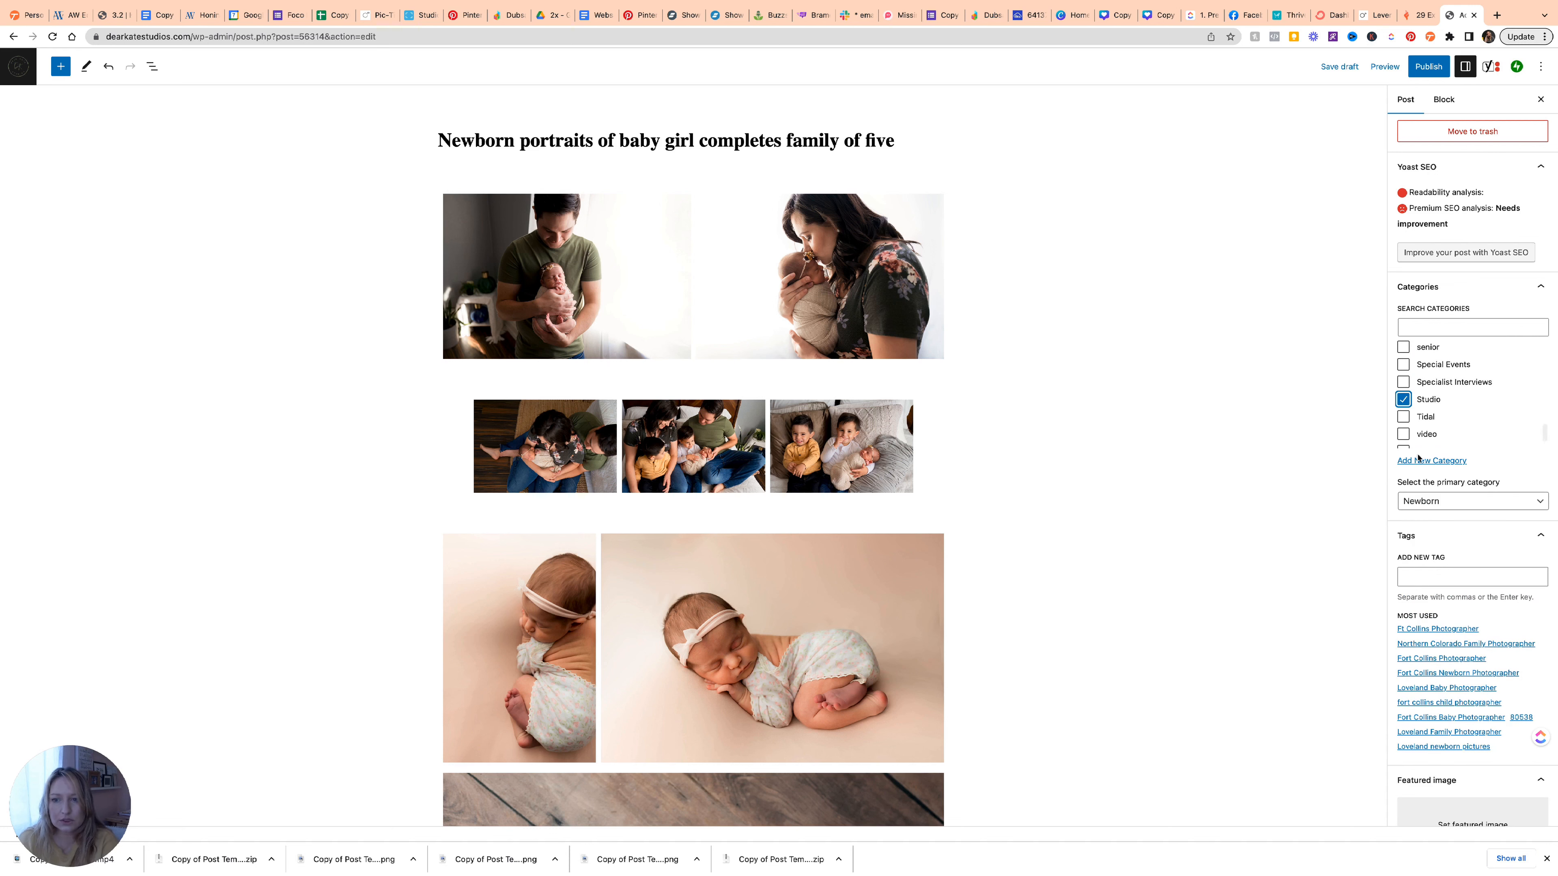
# Tag the post Ft Collins Photographer, Loveland Baby Photographer, Fort Collins Baby Photographer, Loveland newborn pictures; start choosing a featured image.
pyautogui.scroll(-3, 1459, 507)
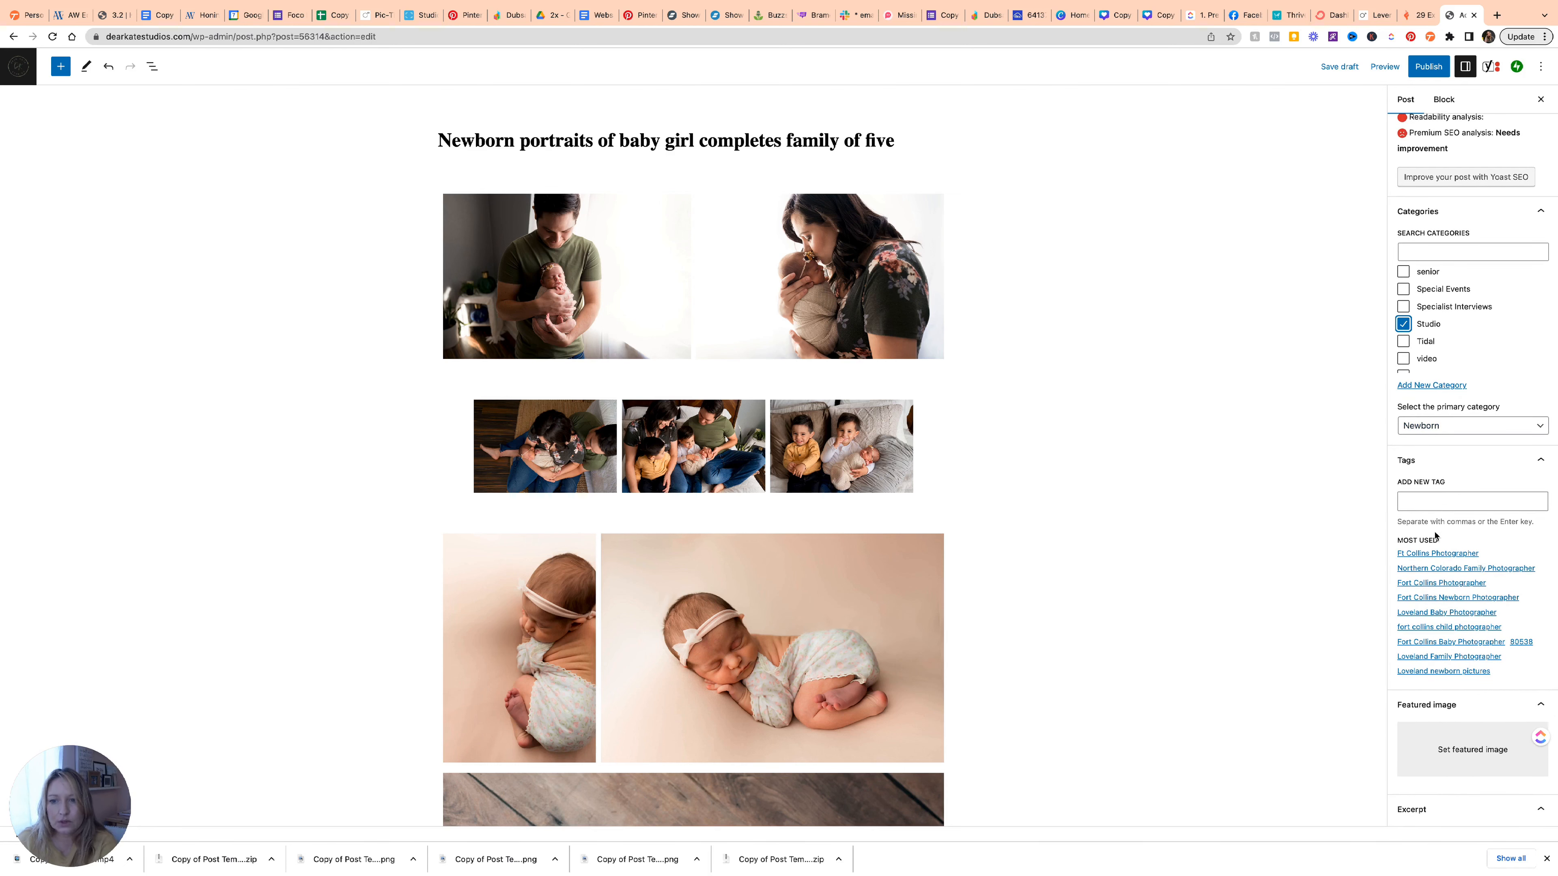
pyautogui.click(1445, 561)
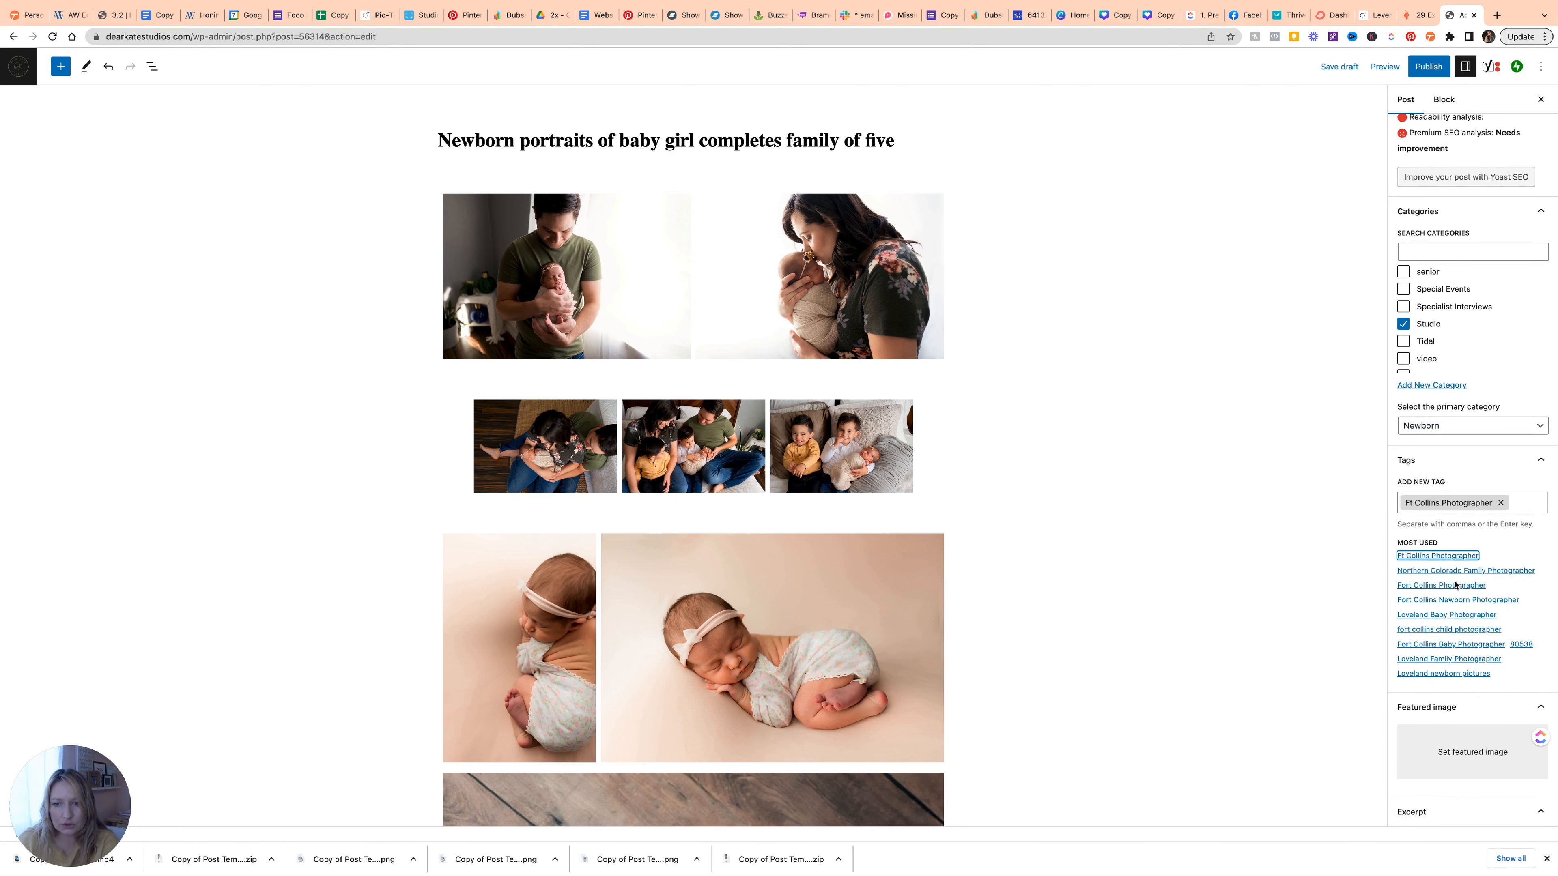
pyautogui.click(1449, 615)
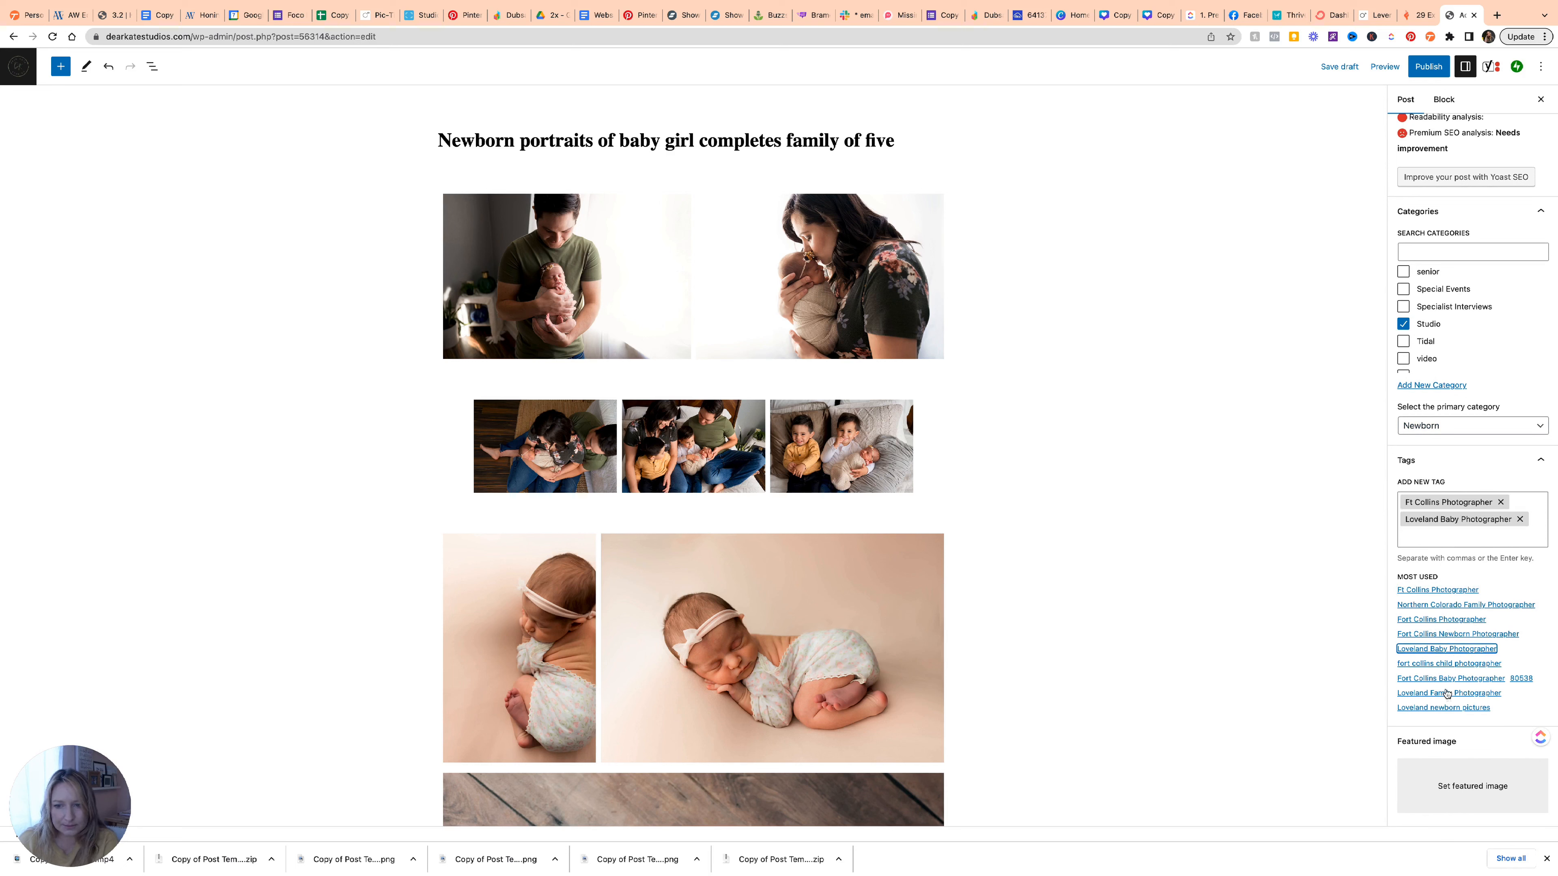
pyautogui.click(1446, 679)
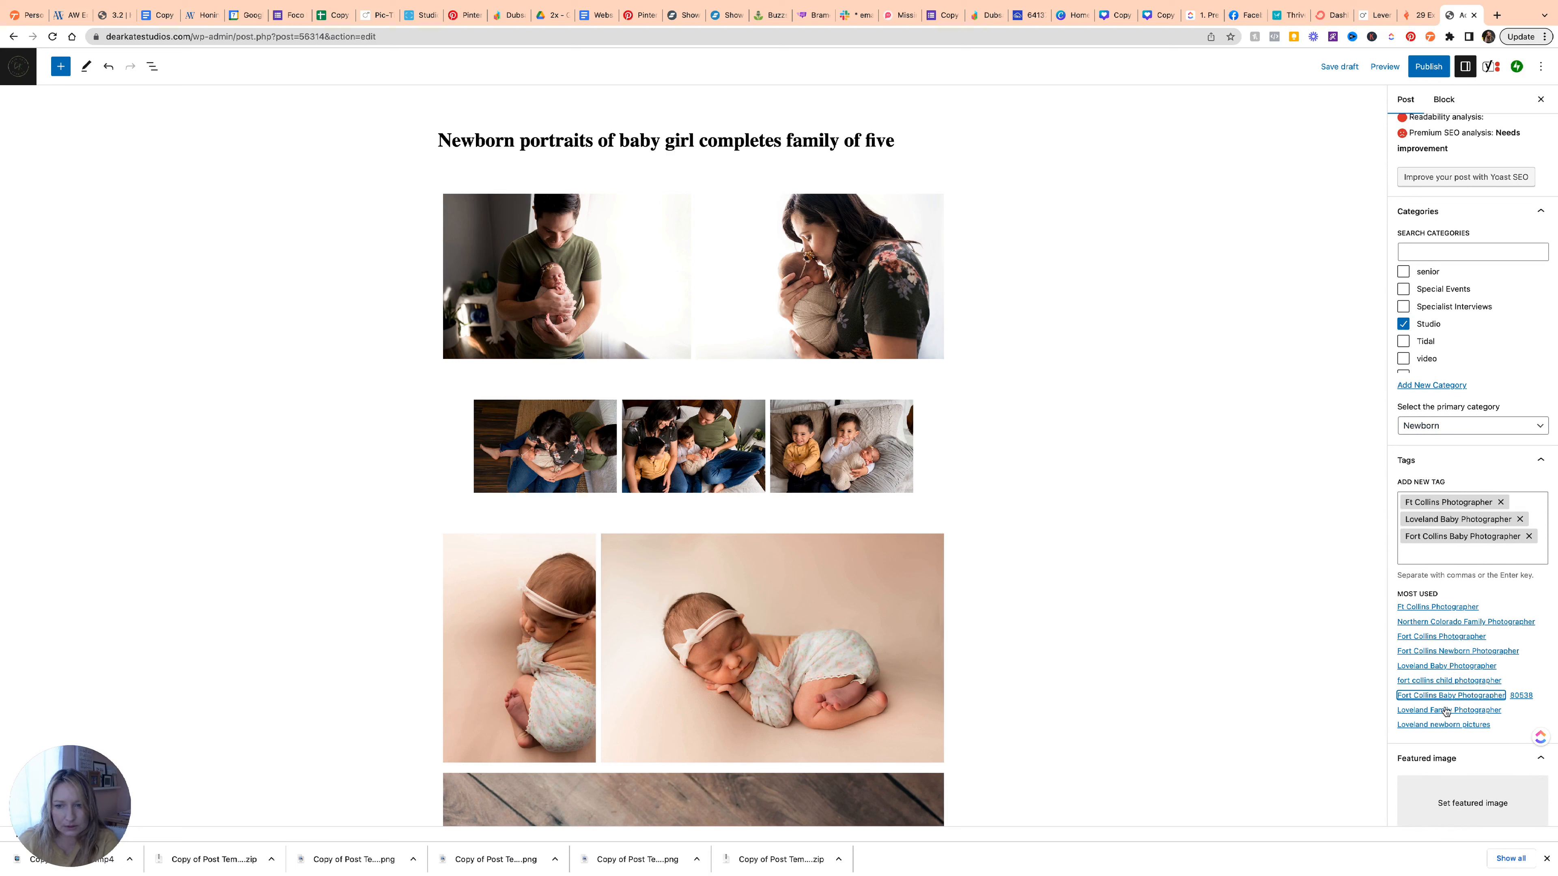
pyautogui.scroll(-1, 1446, 705)
pyautogui.click(1443, 687)
pyautogui.scroll(-3, 1466, 663)
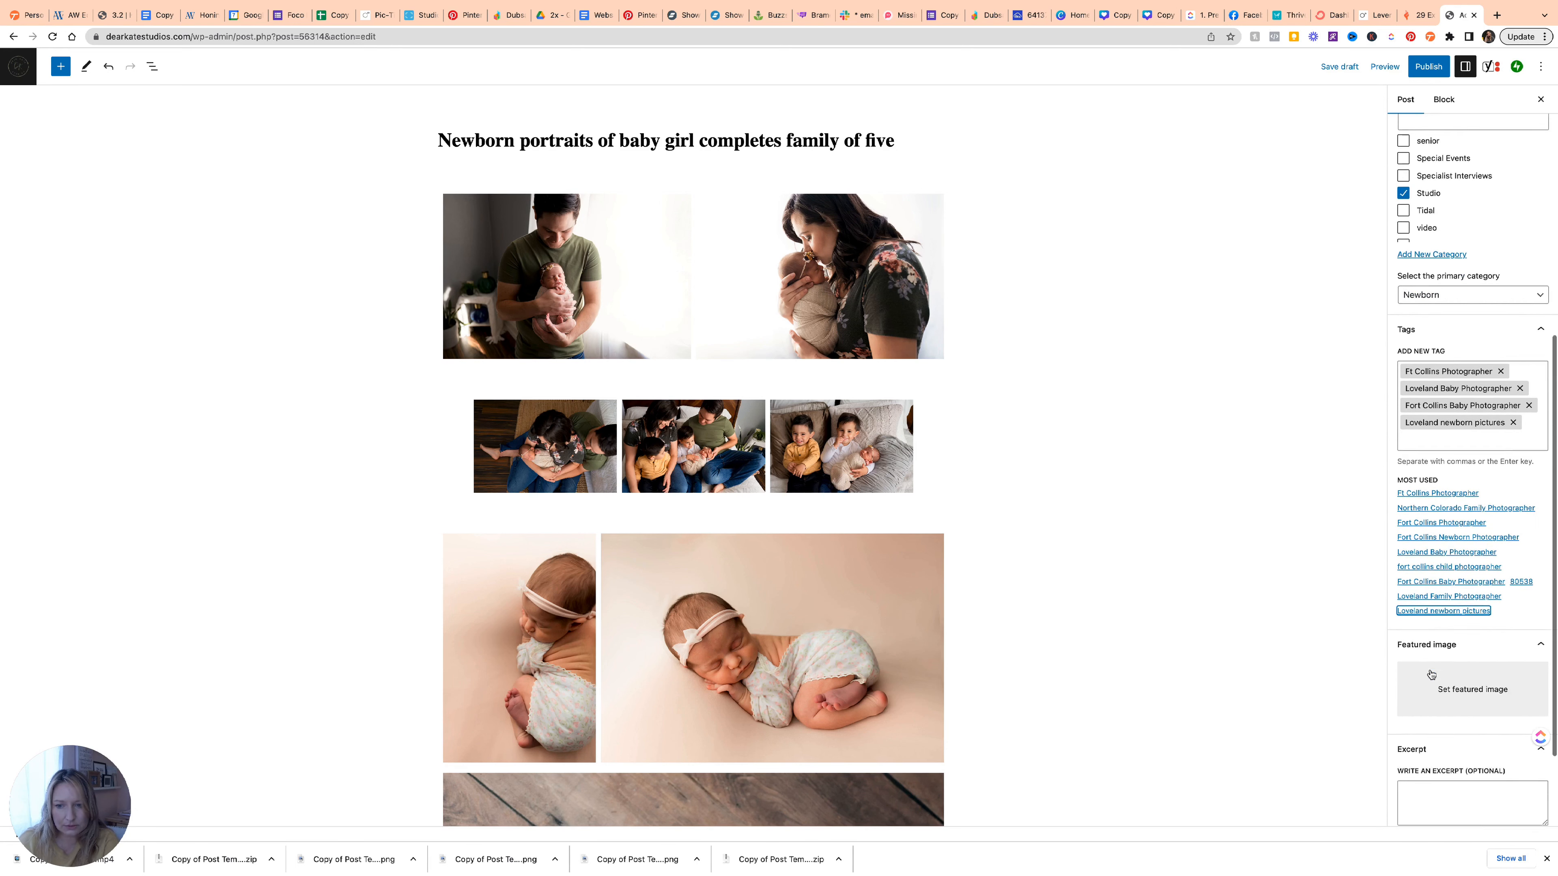
pyautogui.click(1469, 632)
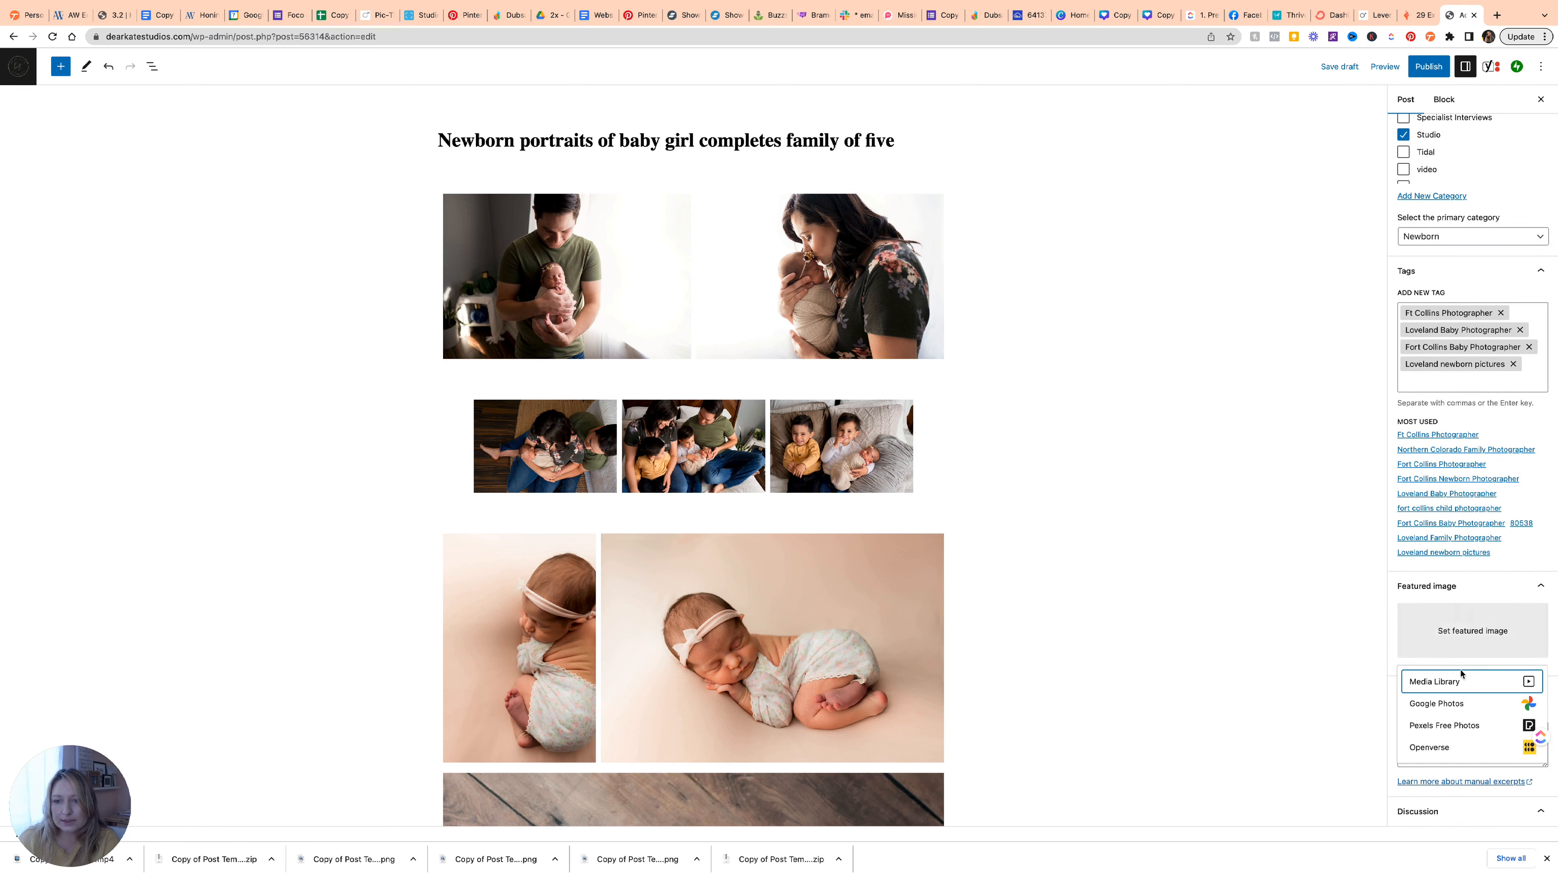
pyautogui.click(1456, 681)
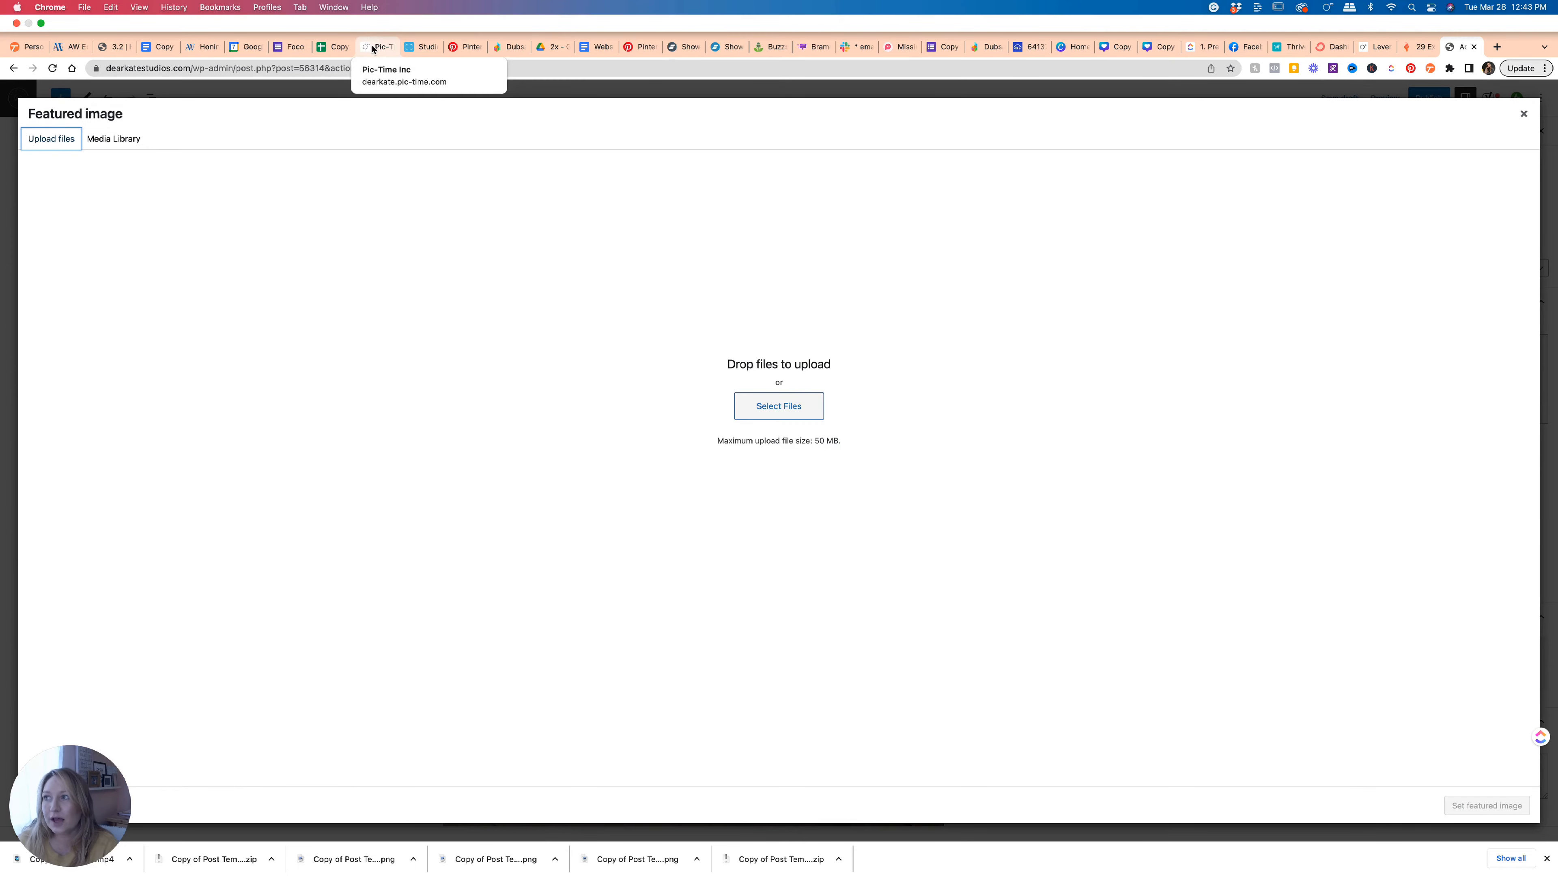
# Download a web-size copy of the sleeping headband baby photo from the Maisie Newborn Photos Final Images.
pyautogui.click(372, 48)
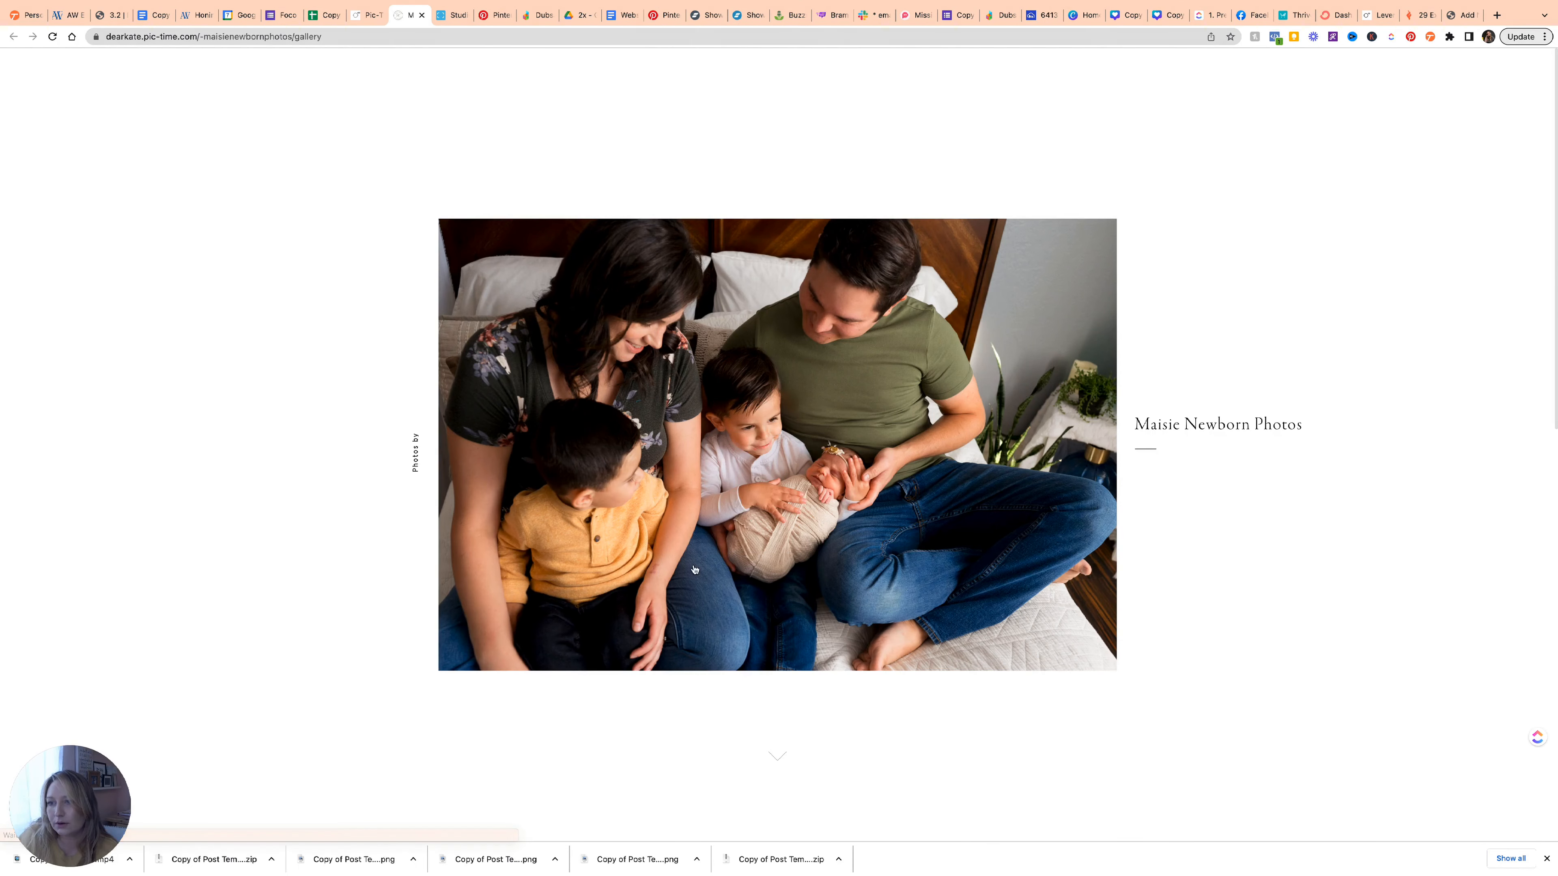
pyautogui.scroll(-4, 764, 549)
pyautogui.scroll(3, 764, 550)
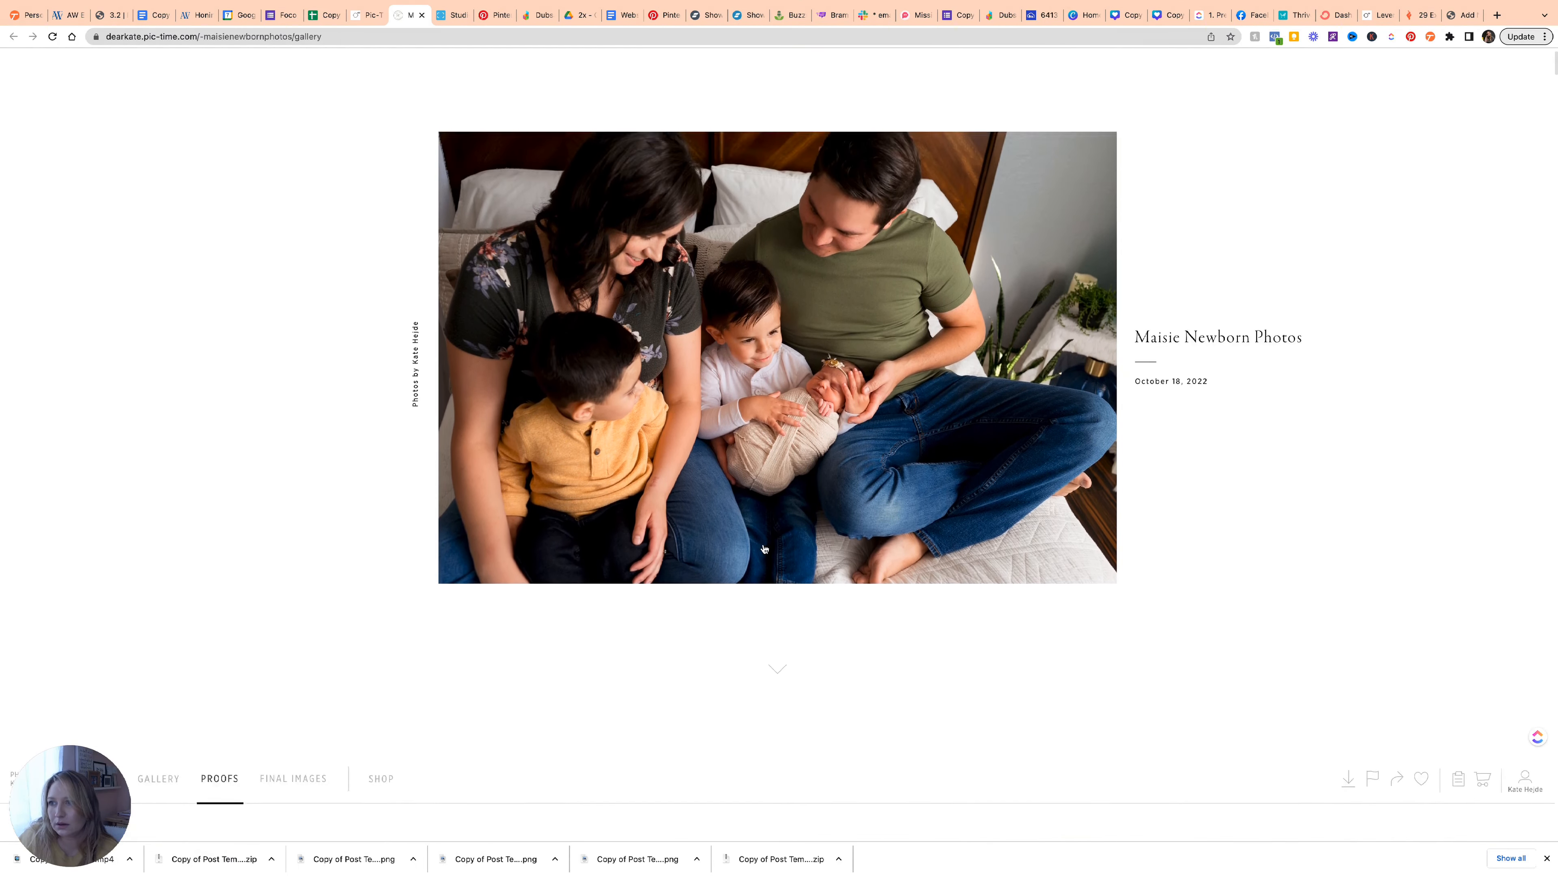
pyautogui.scroll(1, 764, 550)
pyautogui.scroll(-20, 765, 550)
pyautogui.scroll(15, 773, 484)
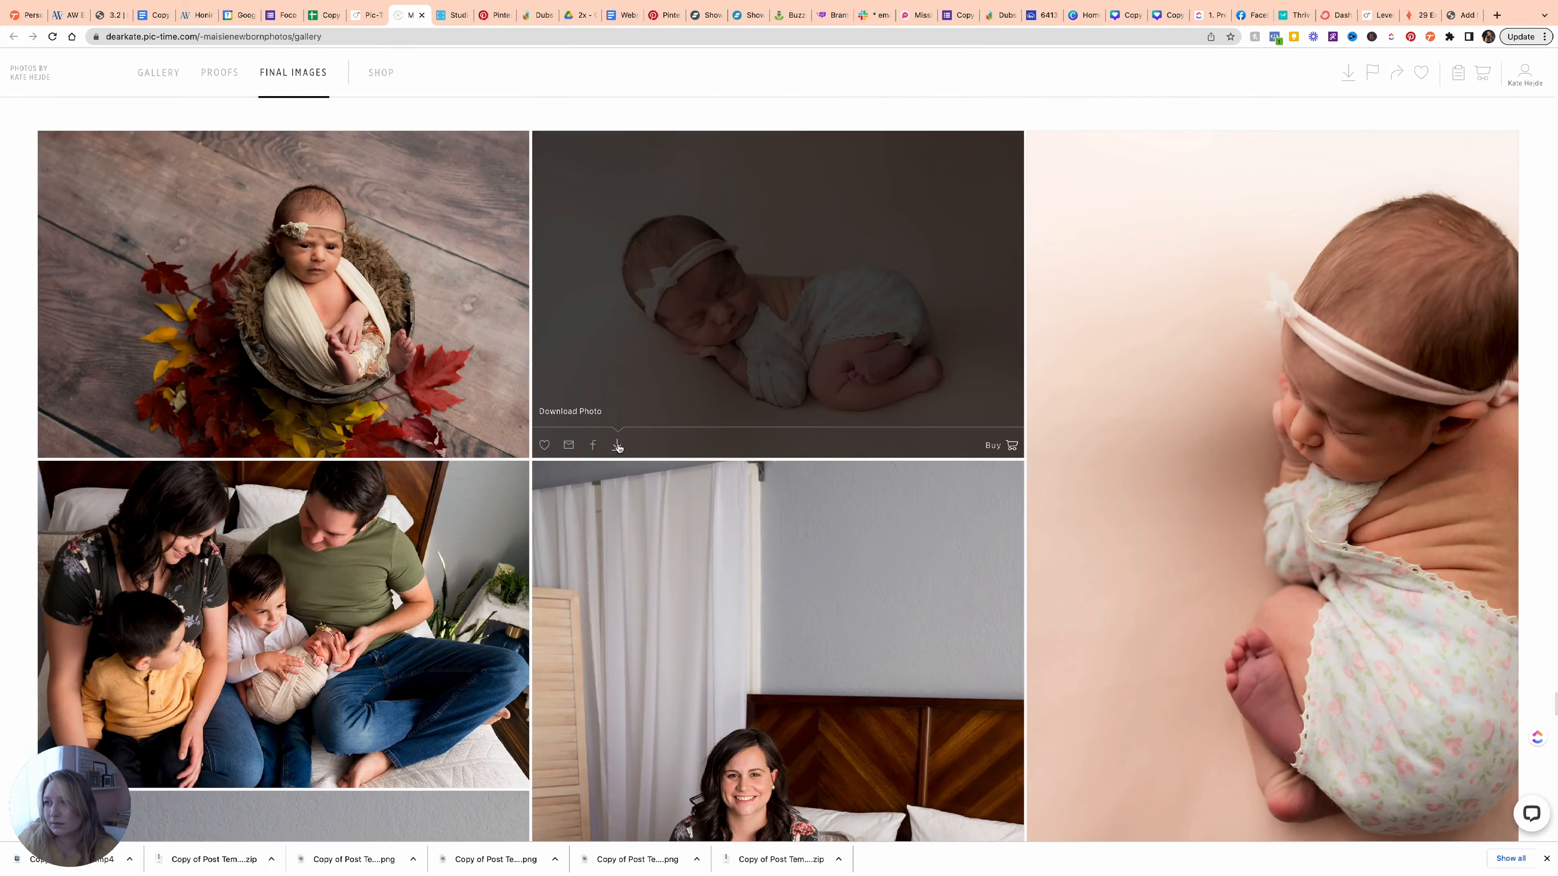
pyautogui.click(617, 445)
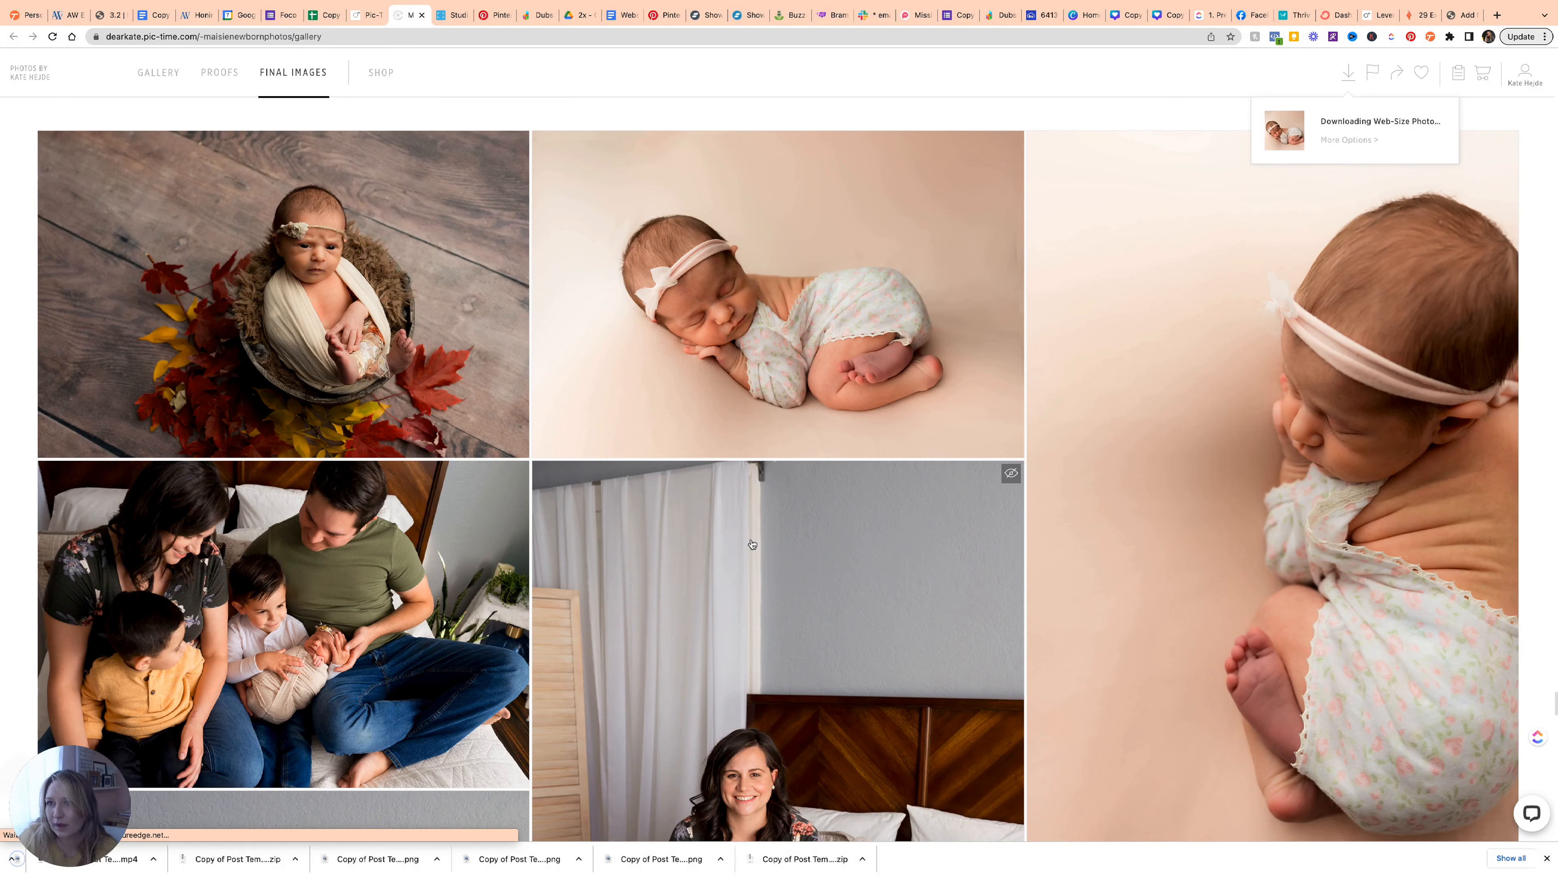
pyautogui.click(1462, 15)
pyautogui.click(784, 384)
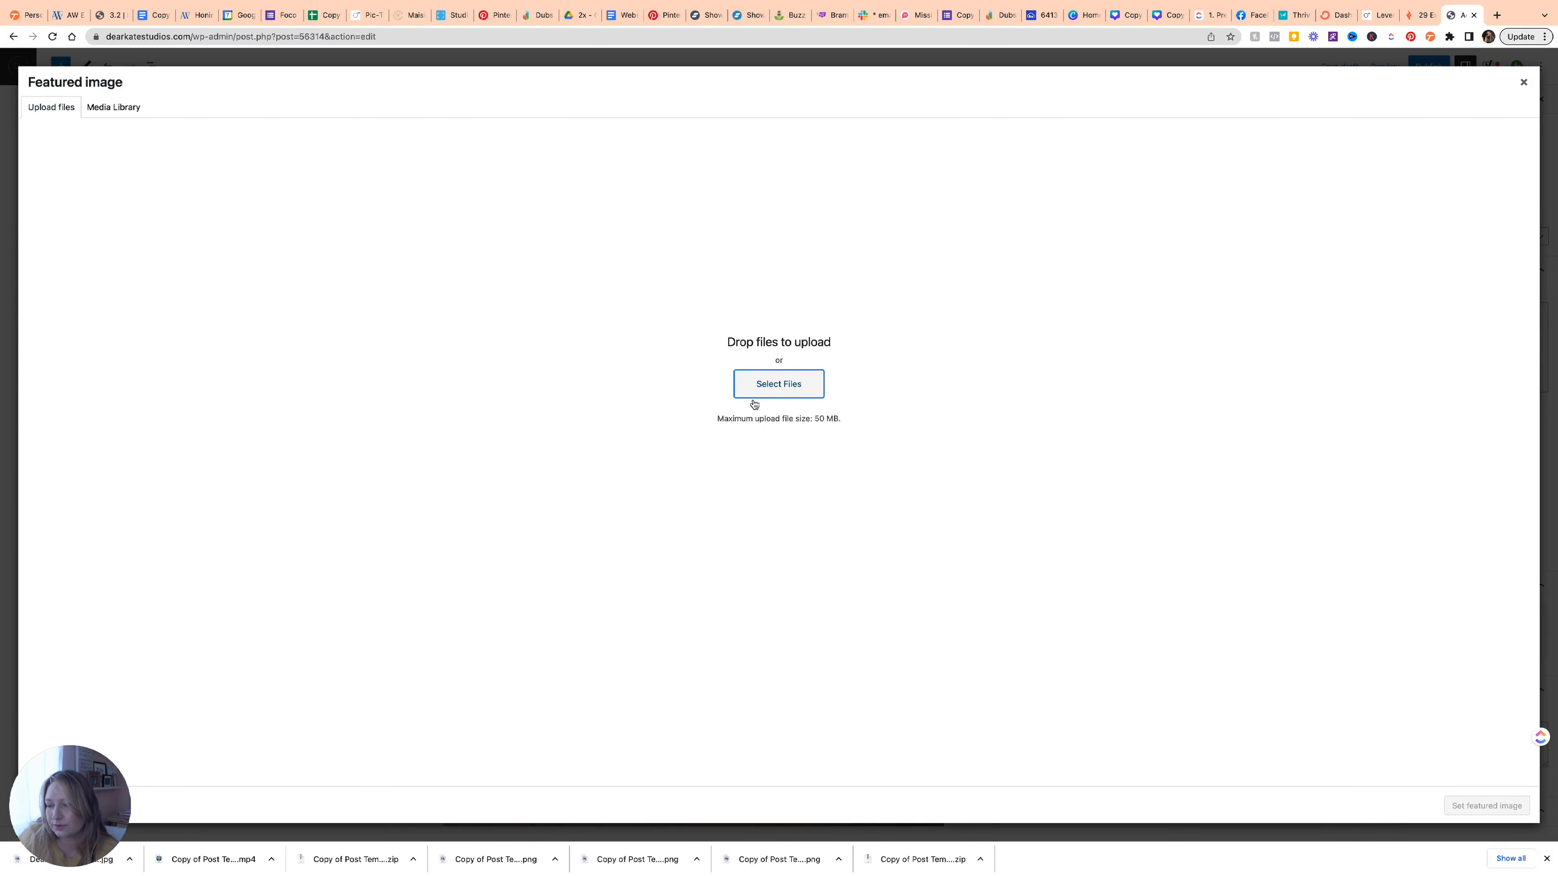
# Upload the downloaded photo as featured image with alt text 'baby girl in newborn photography studio in Loveland CO'.
pyautogui.click(766, 388)
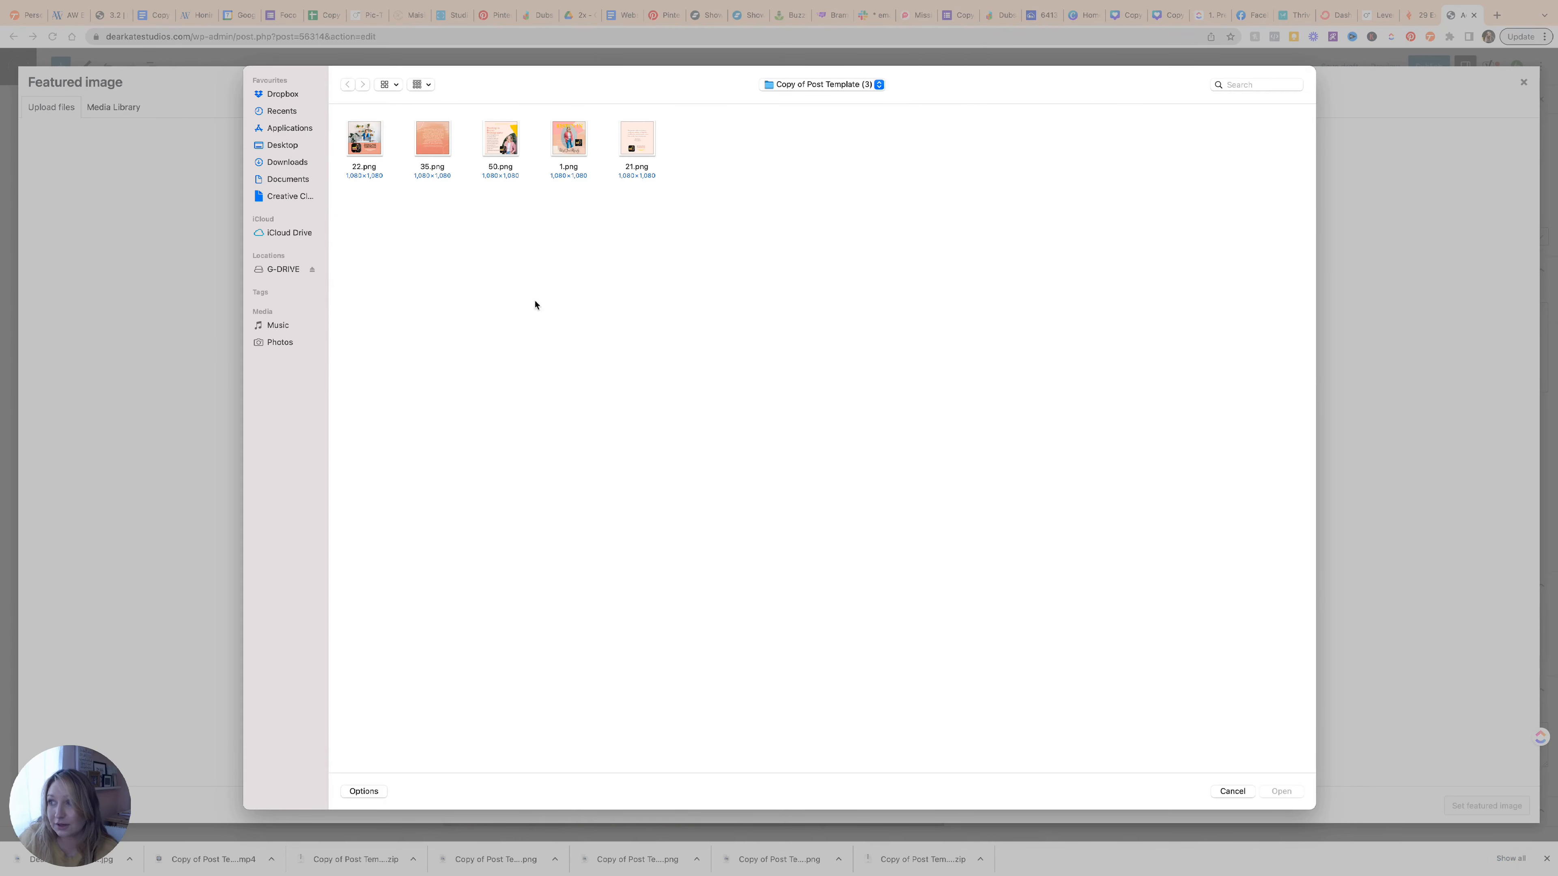
pyautogui.click(286, 161)
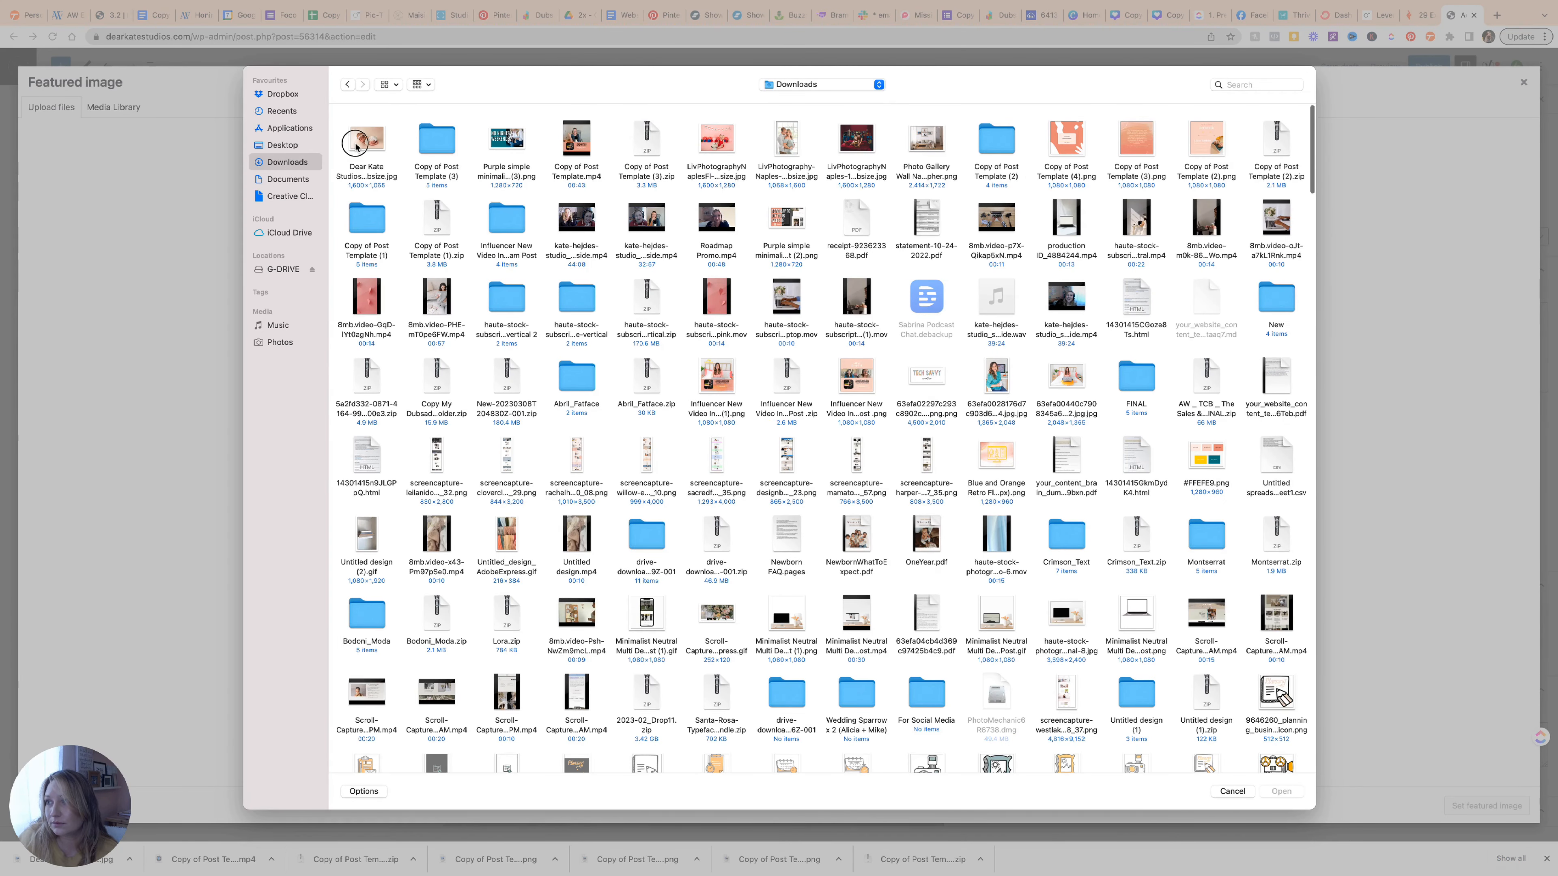
pyautogui.doubleClick(356, 146)
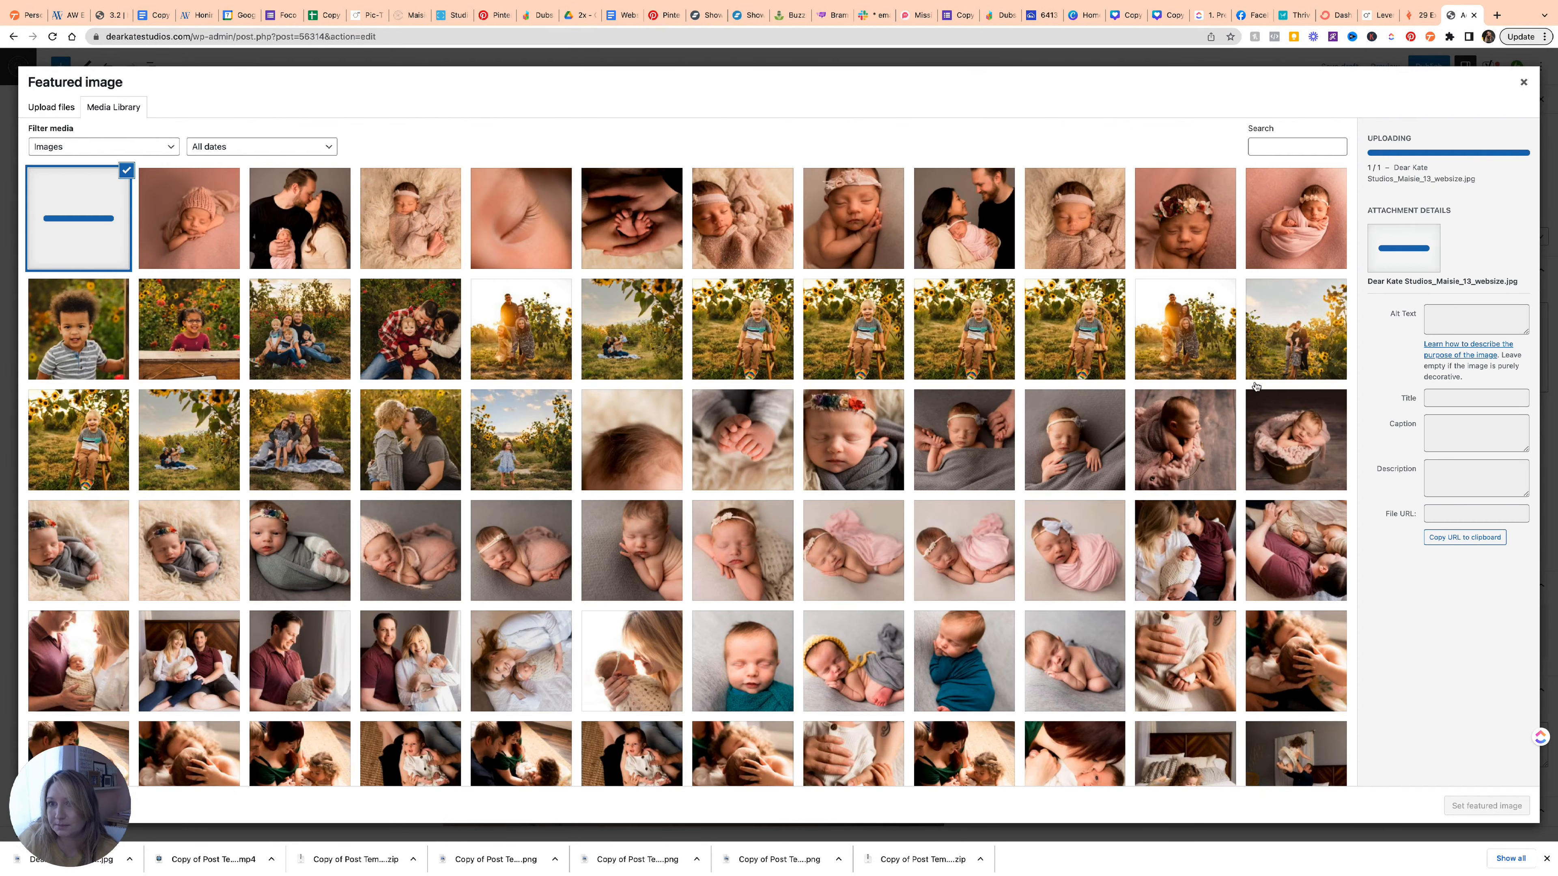
pyautogui.click(1456, 320)
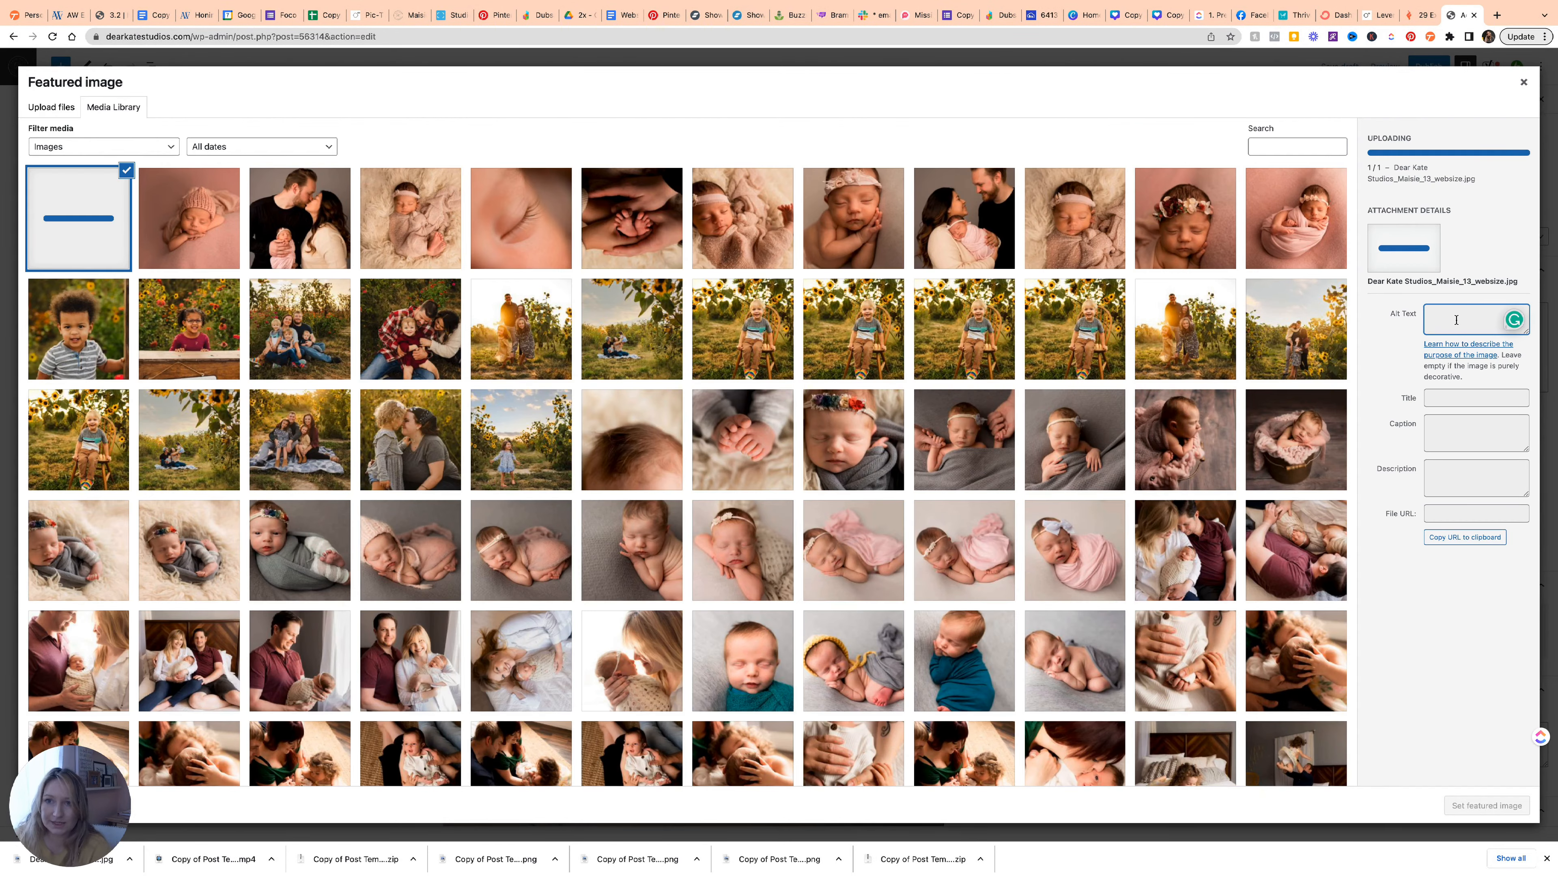
pyautogui.click(1439, 295)
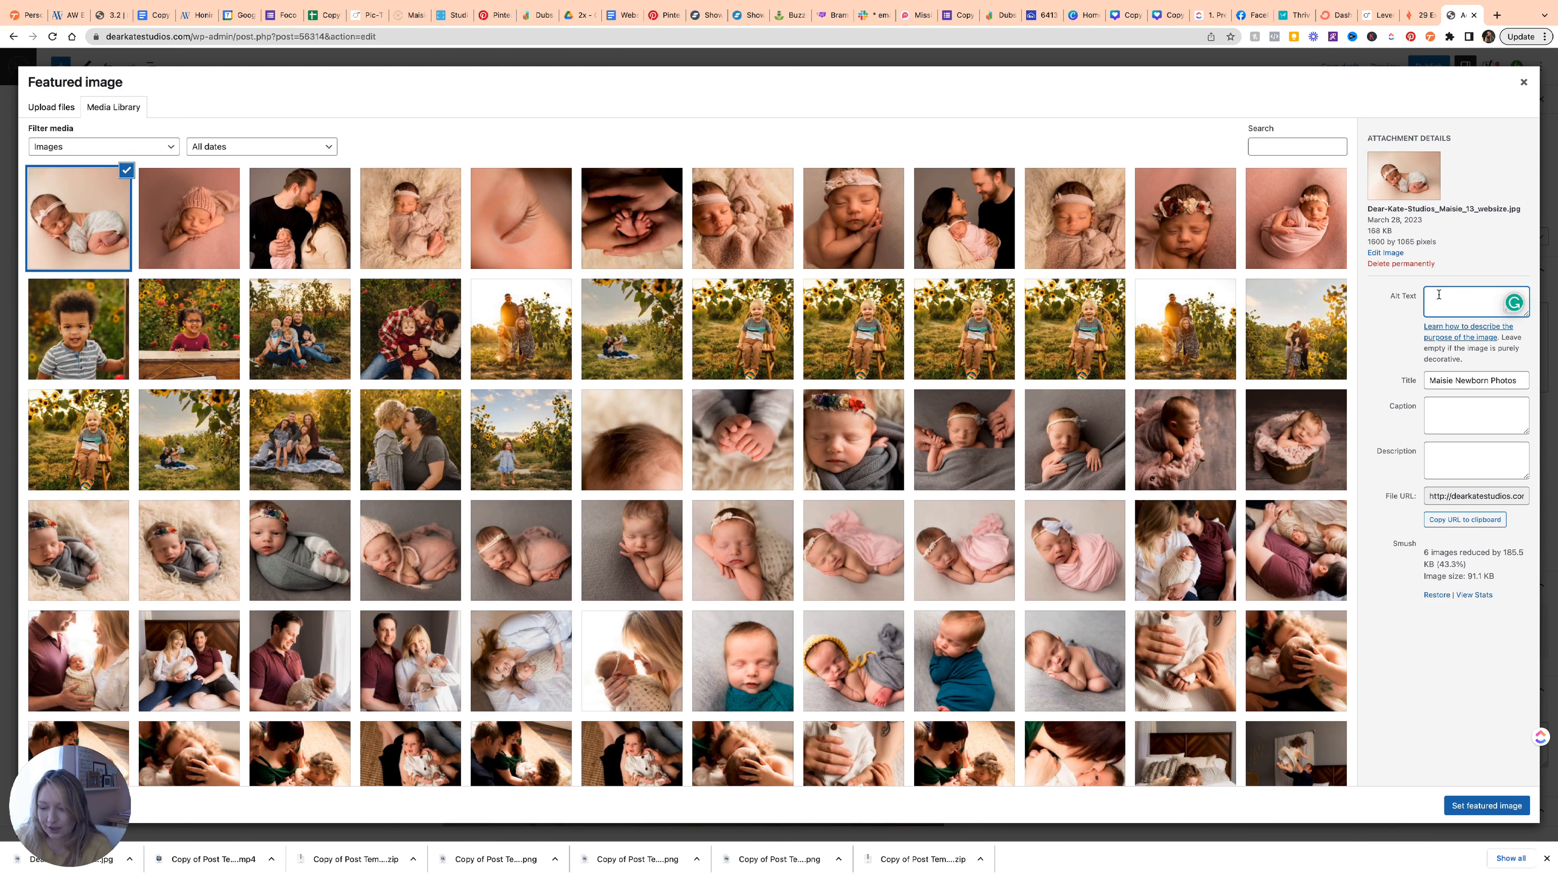
pyautogui.write('baby girl in newborn photography studio in Loveland CO')
pyautogui.click(1469, 807)
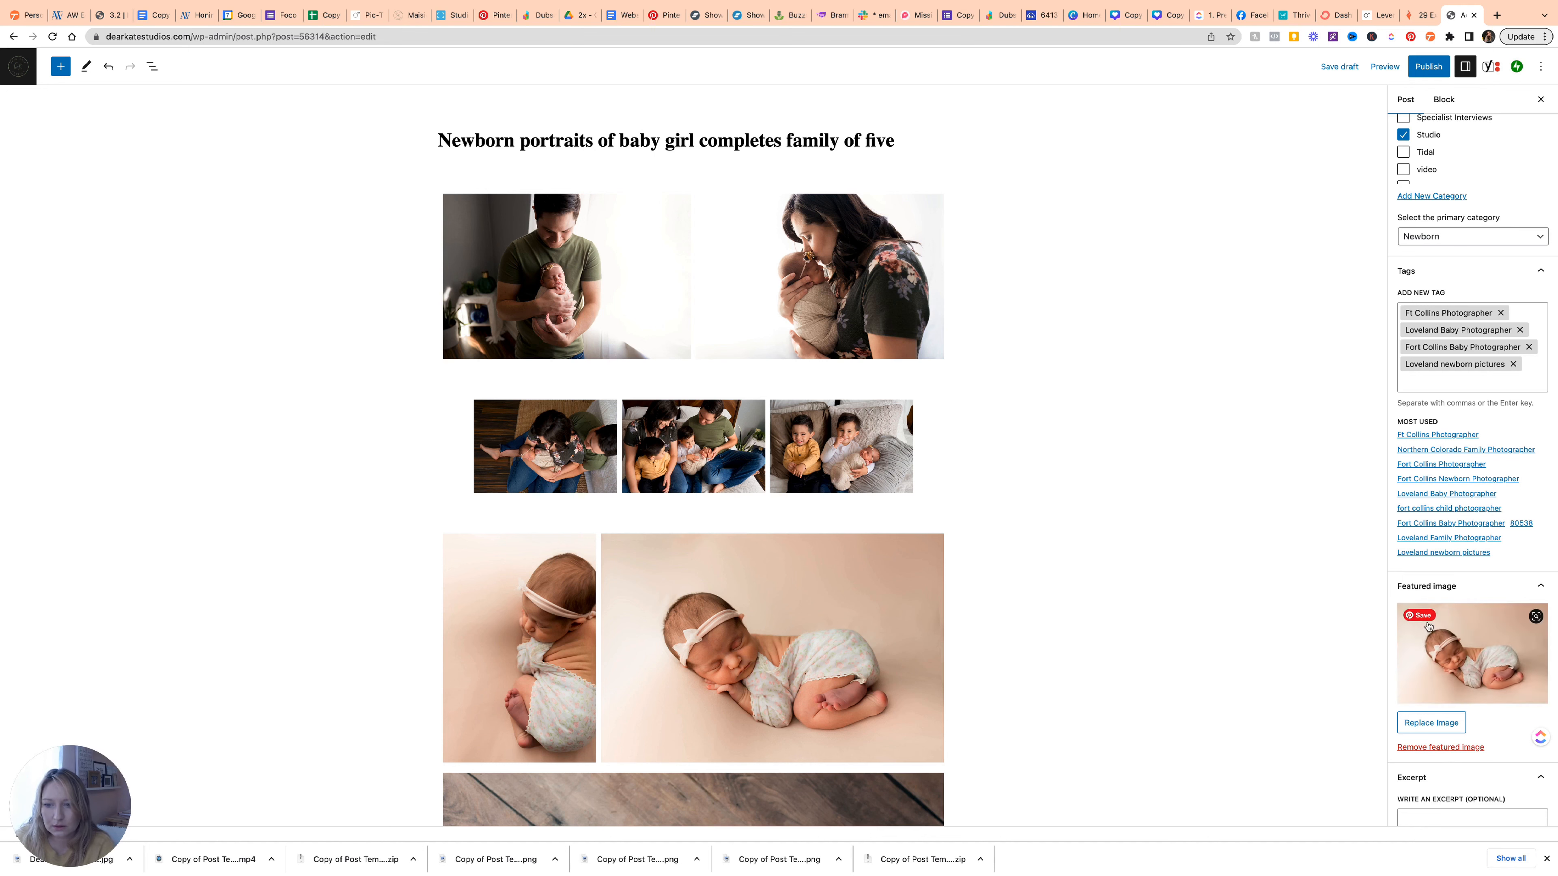
# Select the Excerpt box and scroll down to the Yoast SEO Google preview.
pyautogui.scroll(-3, 1411, 614)
pyautogui.click(1415, 670)
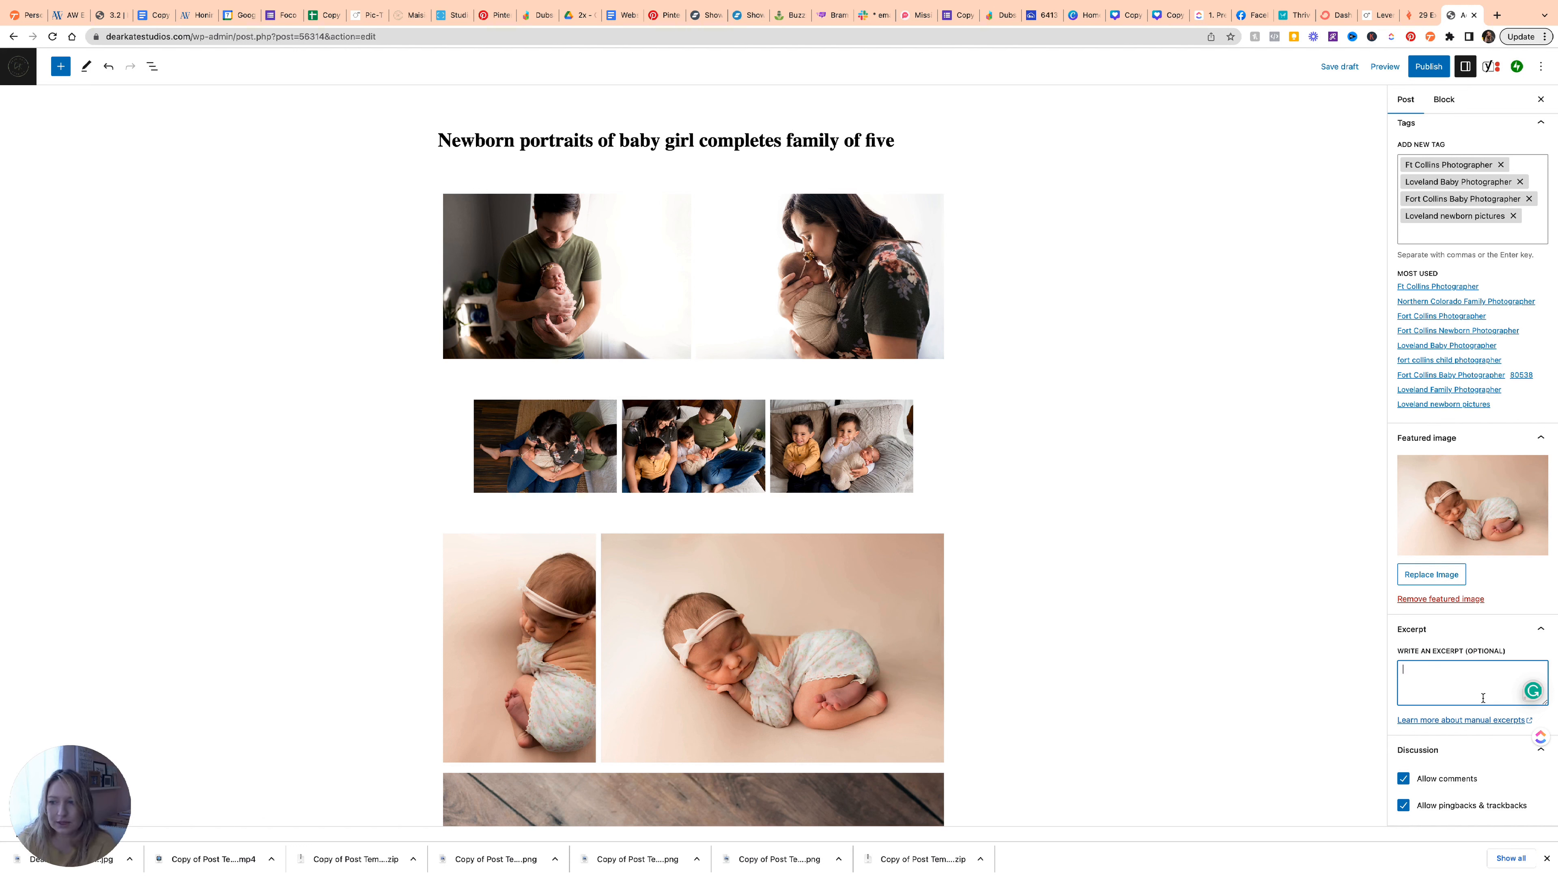
pyautogui.scroll(-20, 989, 553)
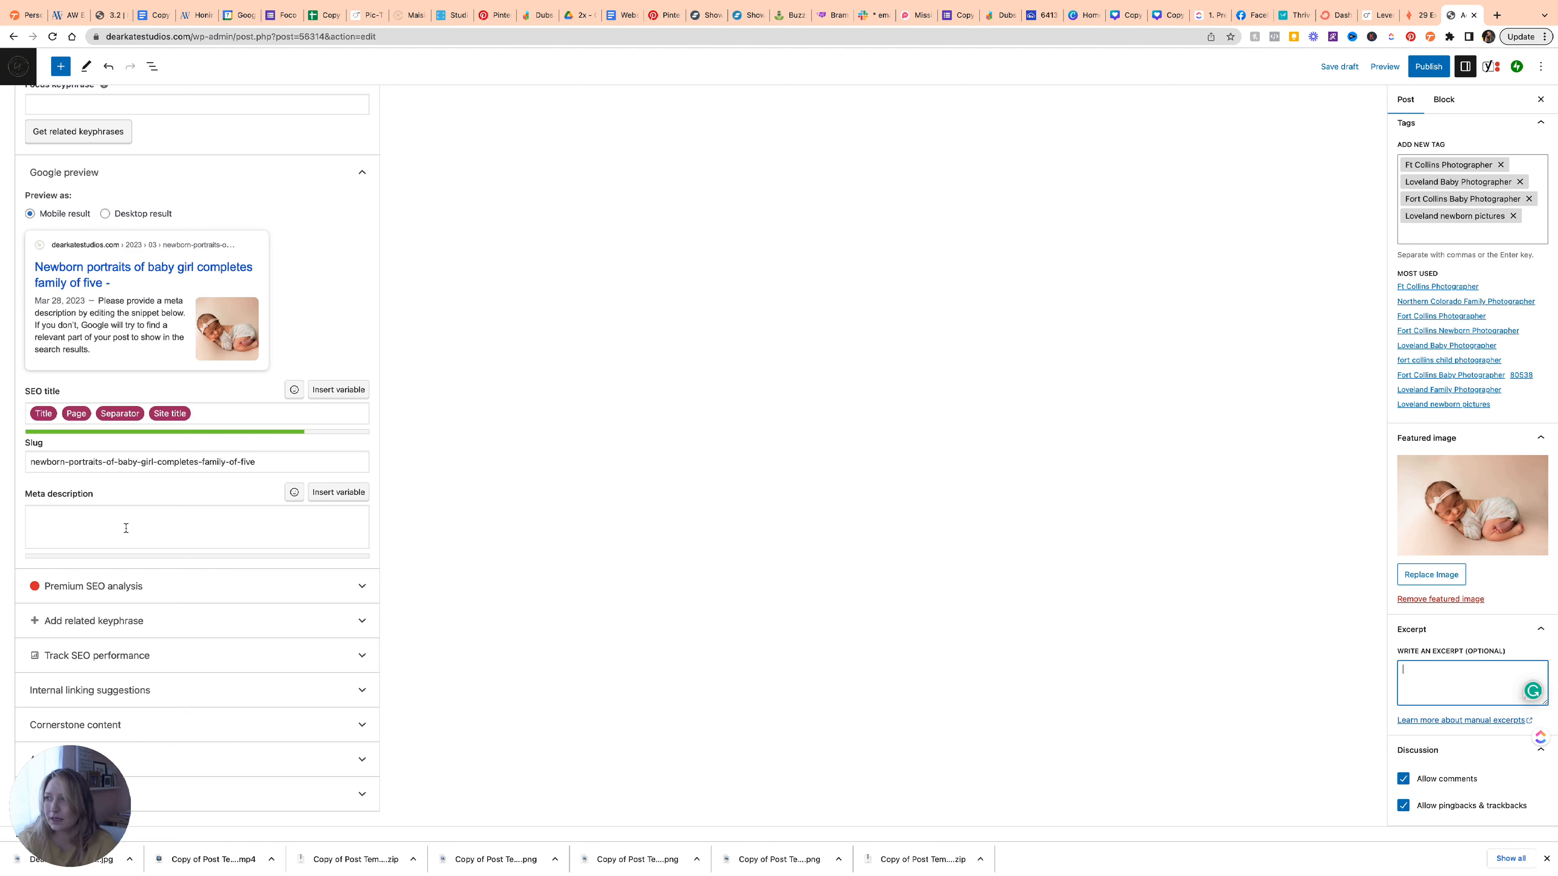
pyautogui.click(126, 529)
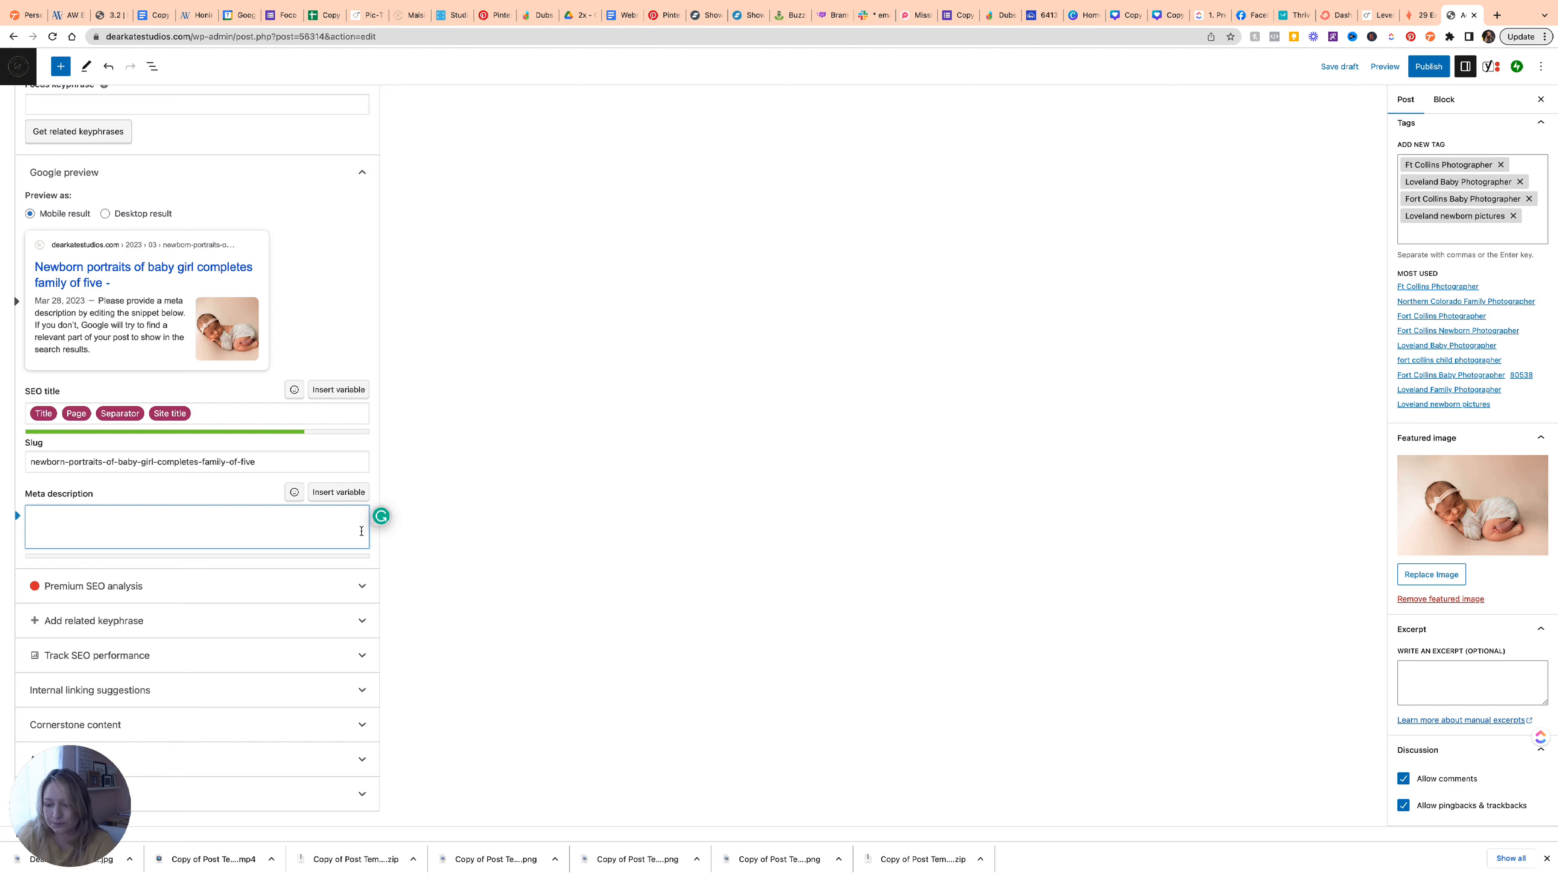
pyautogui.write('Newborn bab')
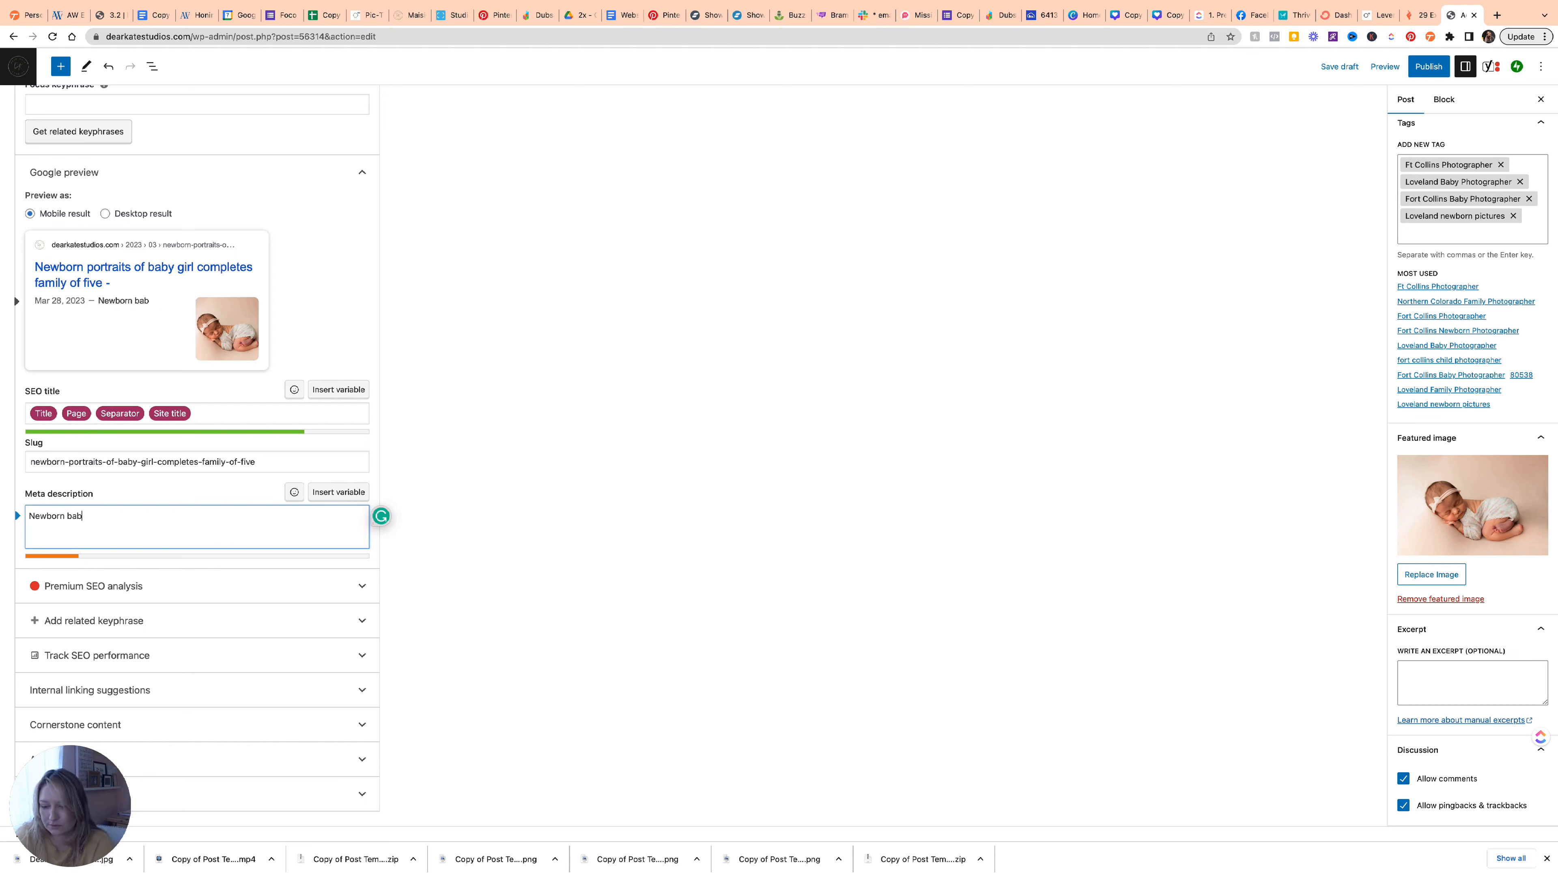
pyautogui.write('y girl comple')
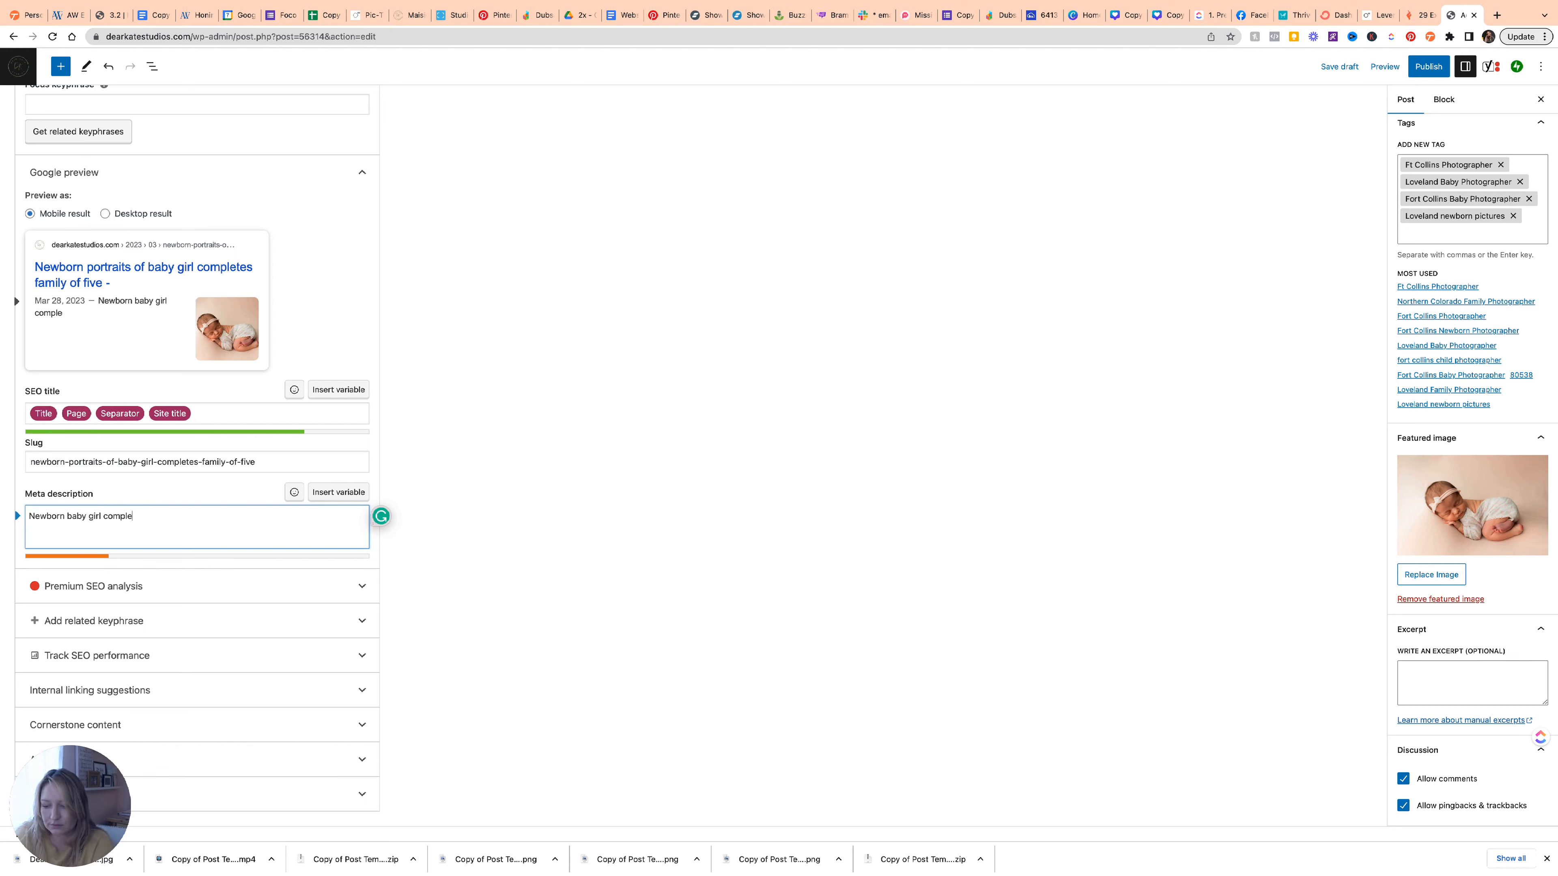
pyautogui.write('tes fami')
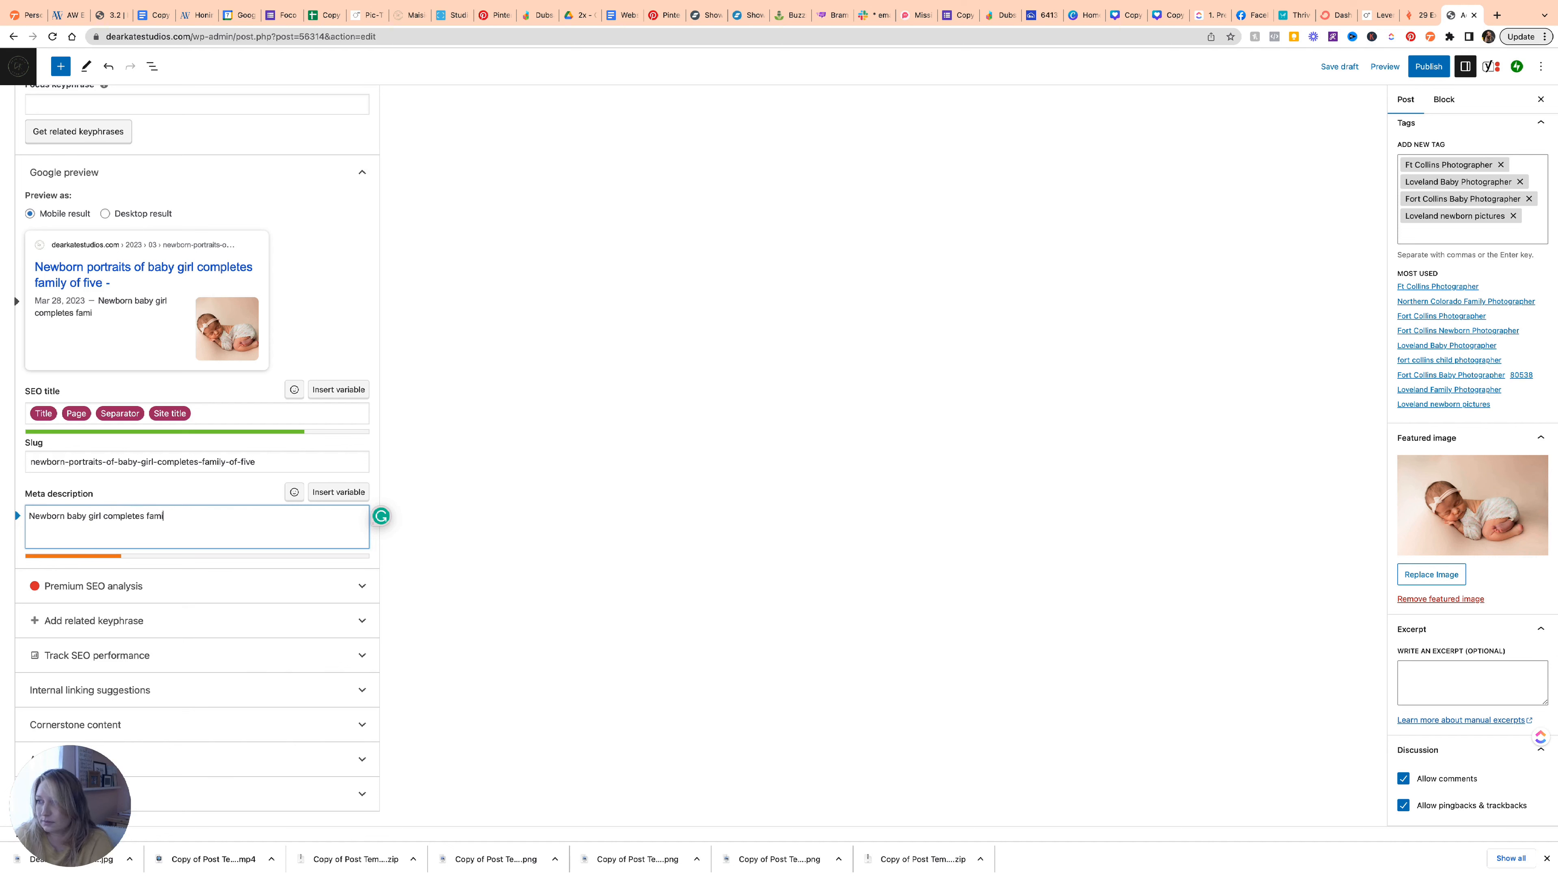
pyautogui.write('y of')
pyautogui.press('BackSpace')
pyautogui.write('ly of ')
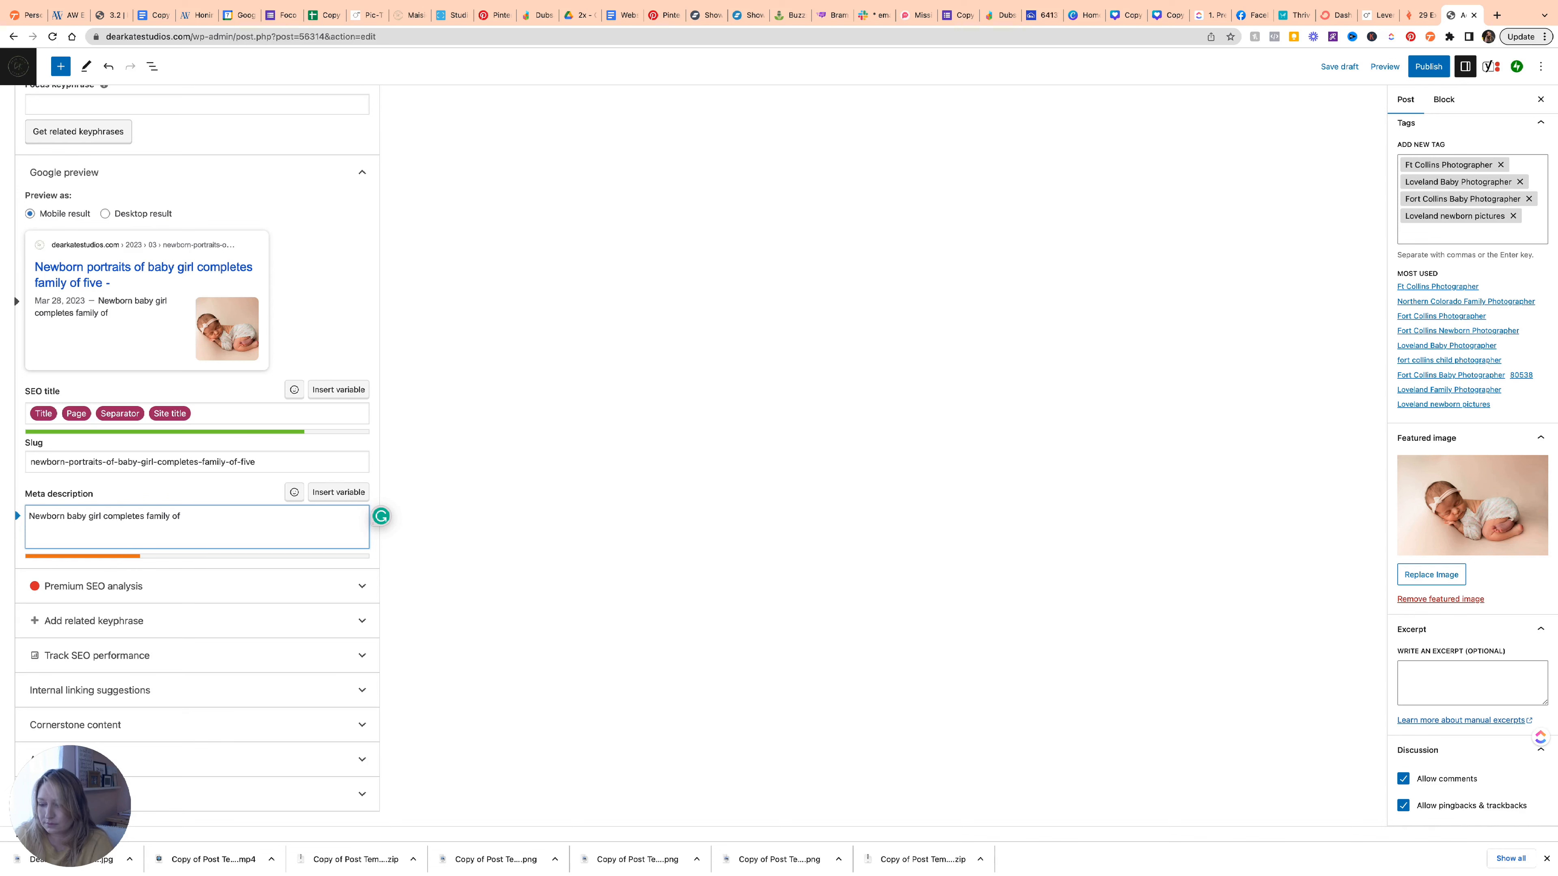
pyautogui.write('5 in Lovelna')
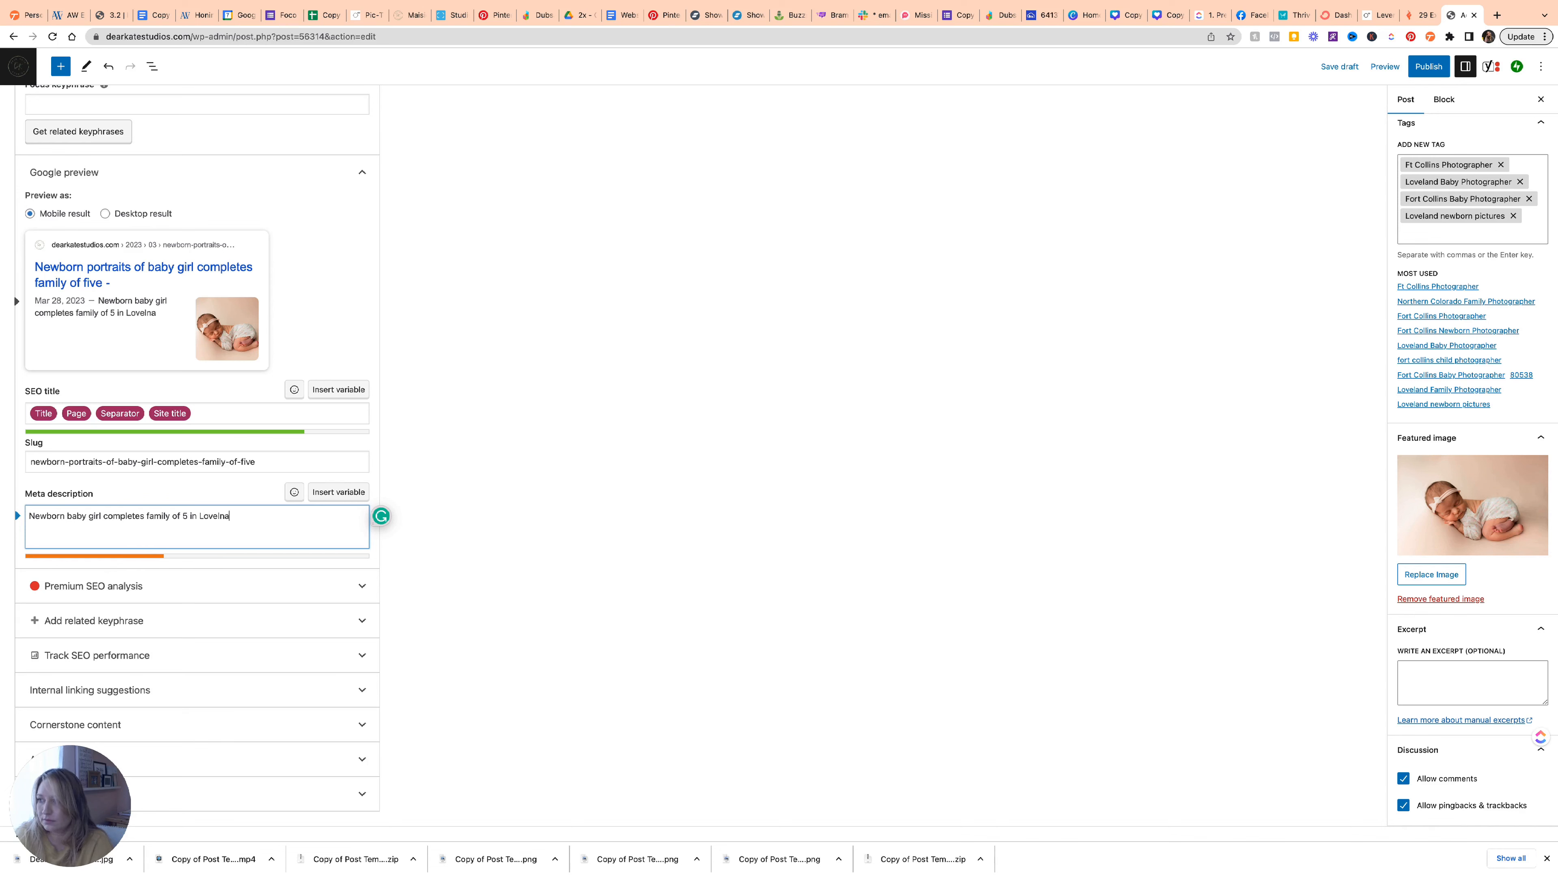
pyautogui.press('BackSpace')
pyautogui.press('BackSpace')
pyautogui.write('and studio portraits')
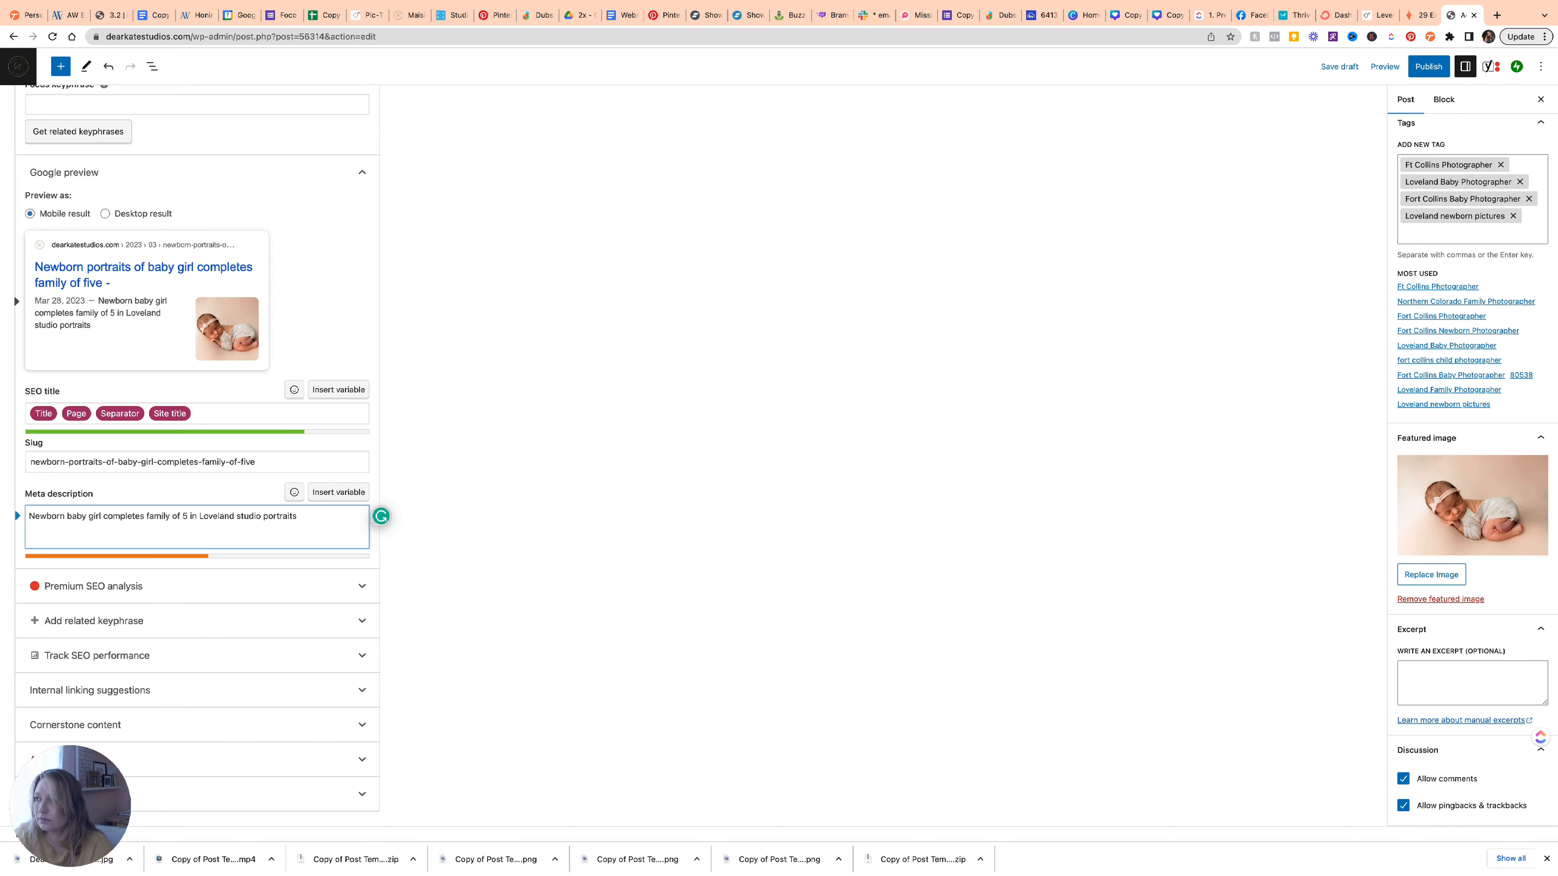
pyautogui.tripleClick(329, 514)
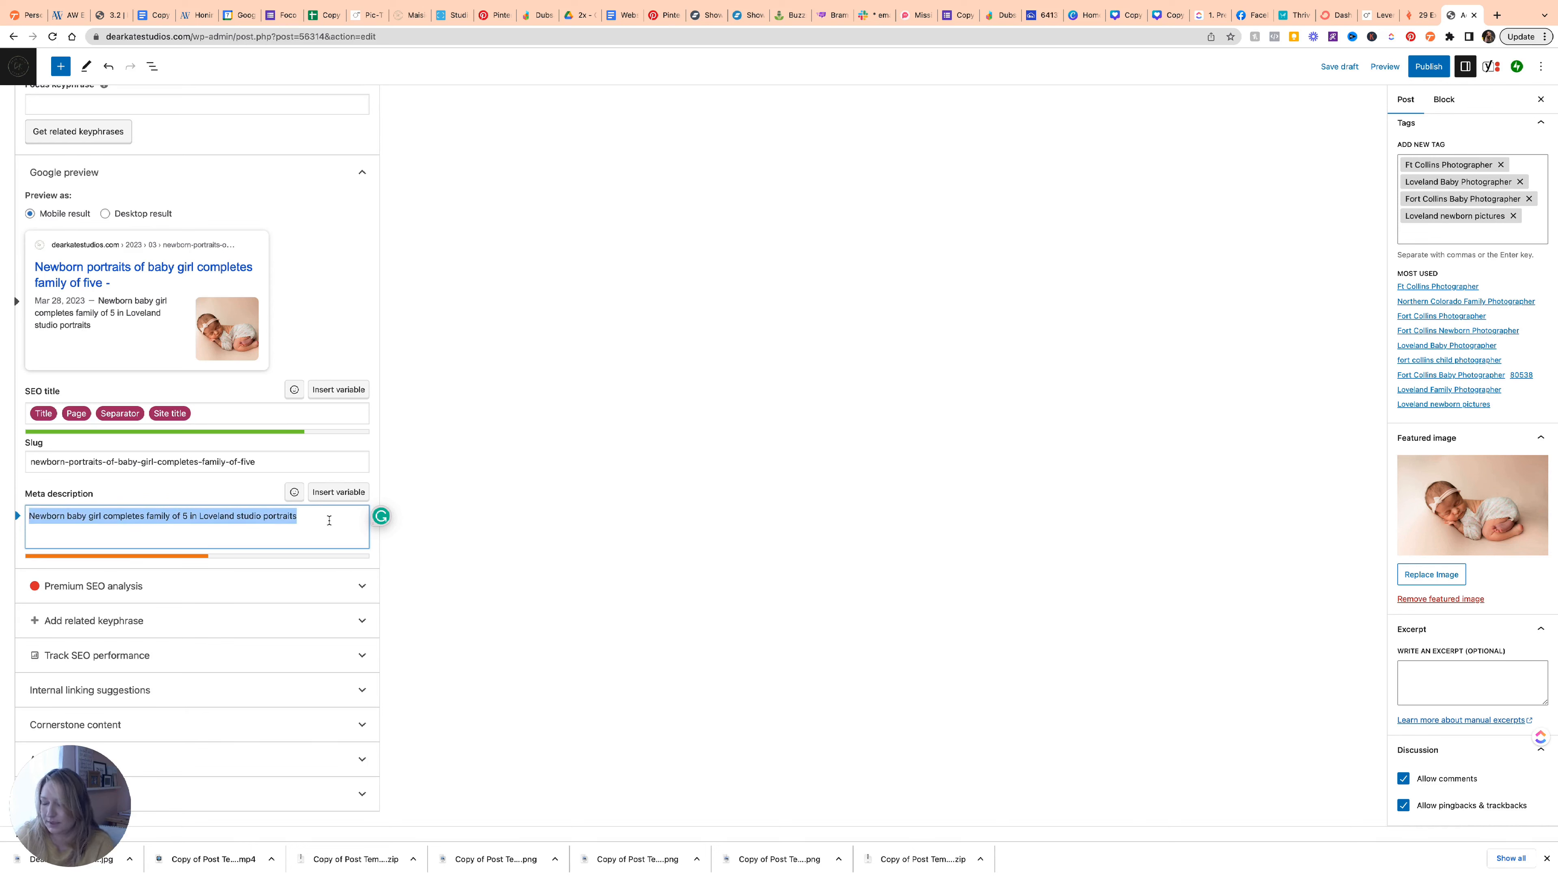
pyautogui.hotkey('ctrl', 'c')
pyautogui.click(1430, 675)
pyautogui.hotkey('ctrl', 'v')
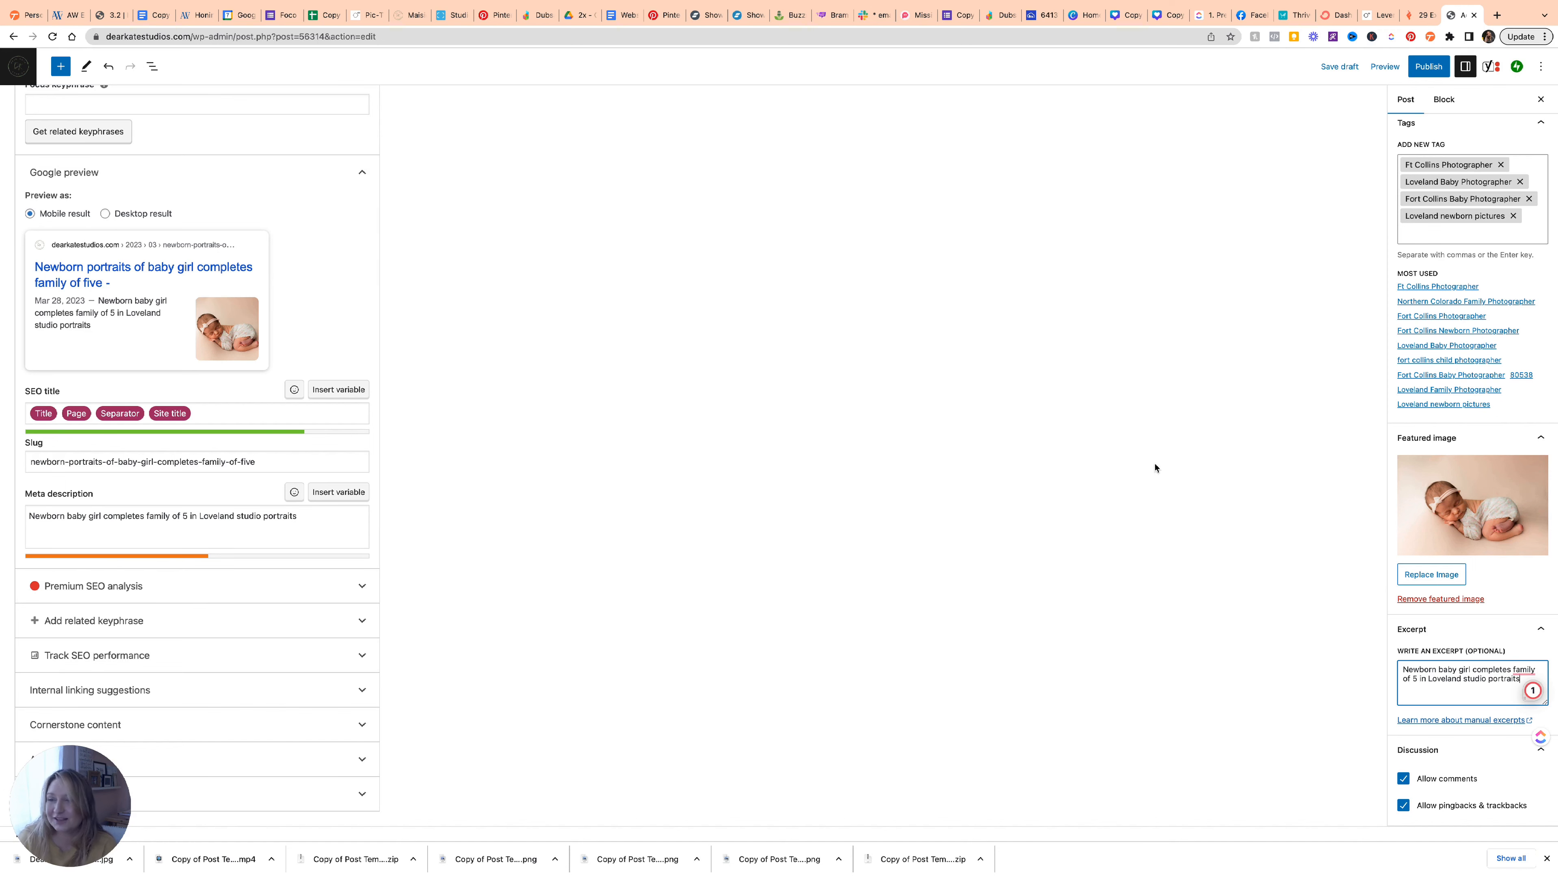
pyautogui.scroll(15, 1256, 451)
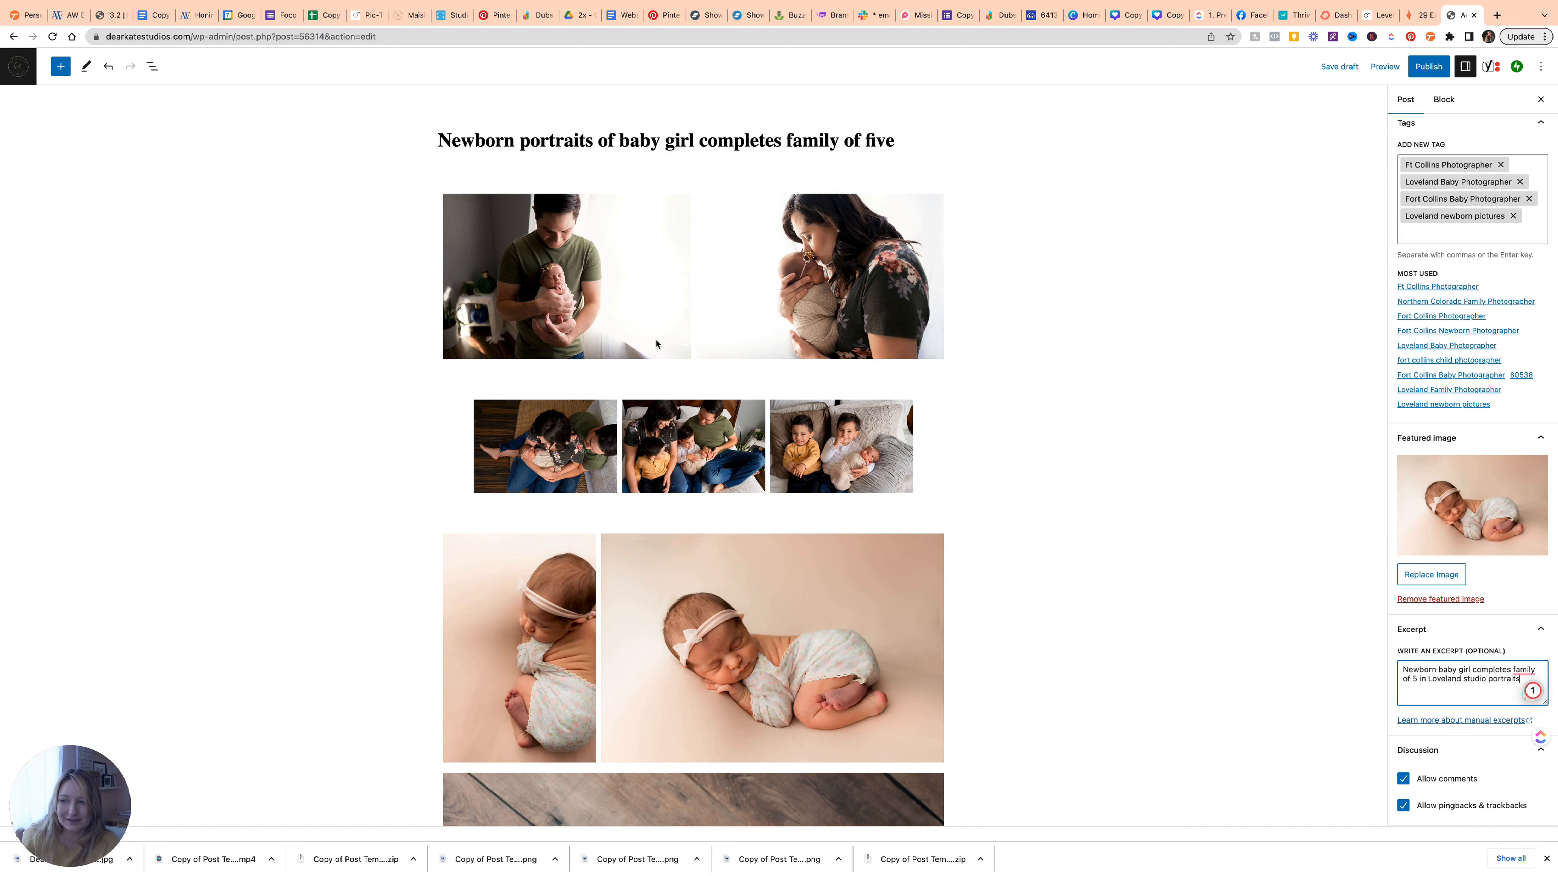
pyautogui.scroll(-1, 831, 393)
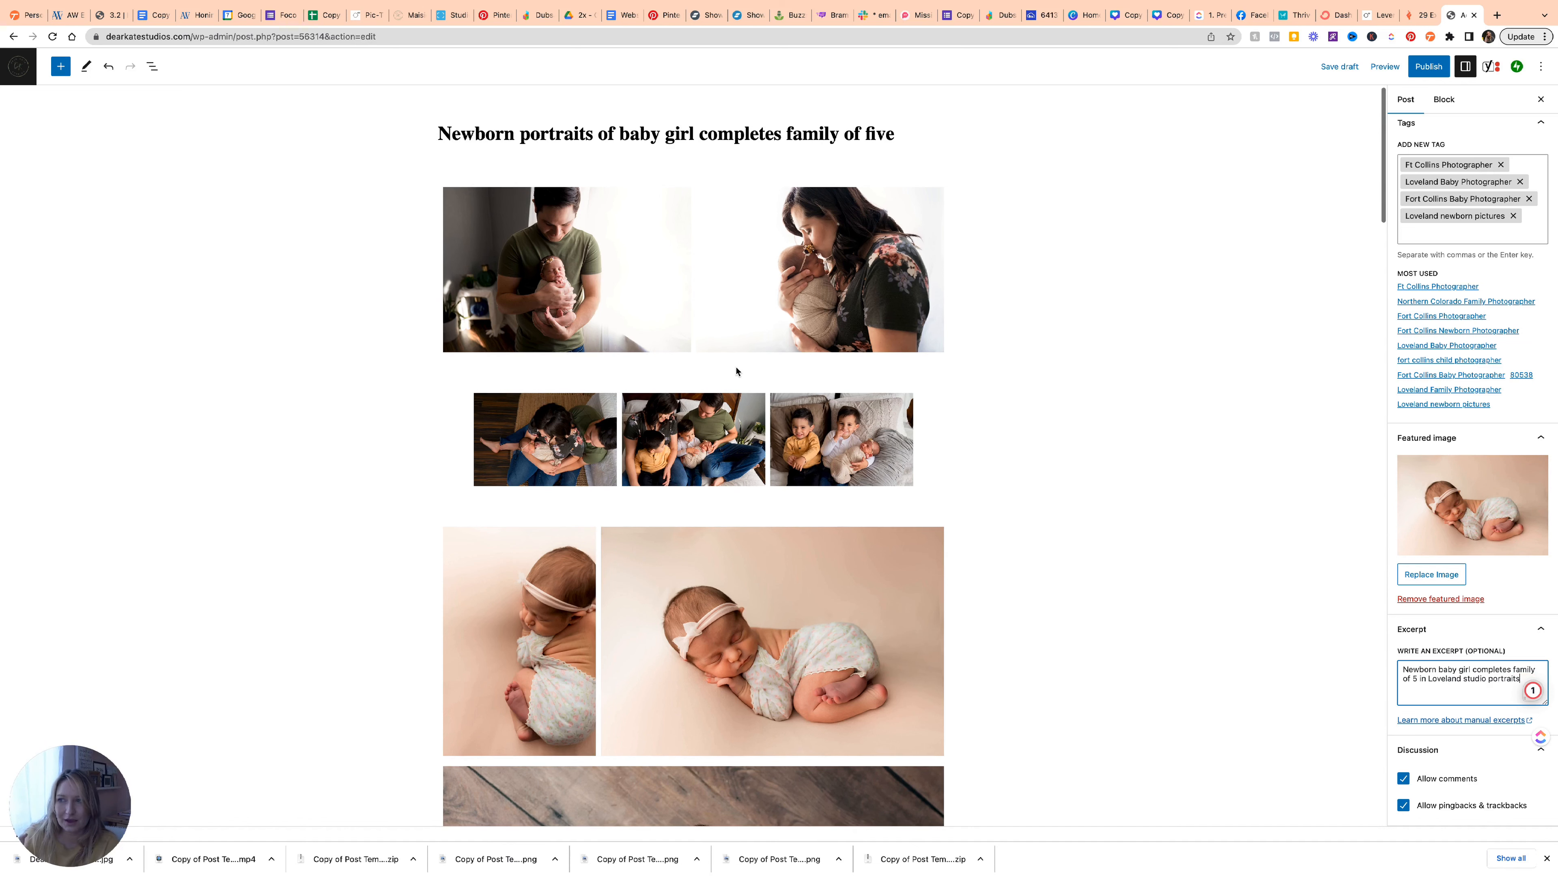
pyautogui.scroll(1, 739, 372)
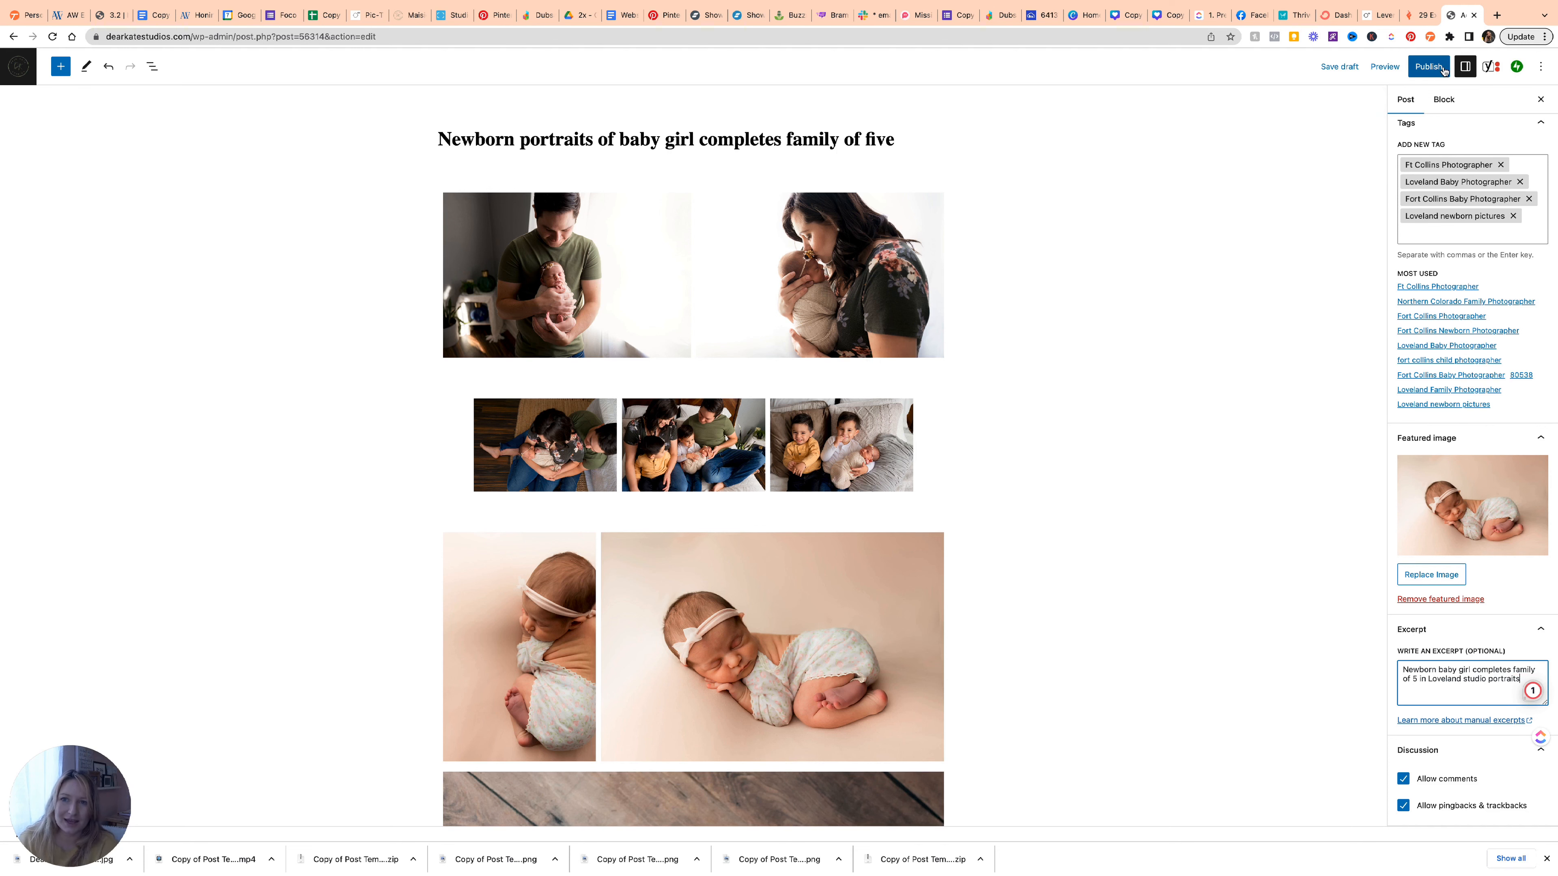
# Publish the post after reviewing Public visibility, Jetpack sharing and Yoast SEO in the pre-publish panel.
pyautogui.click(1423, 67)
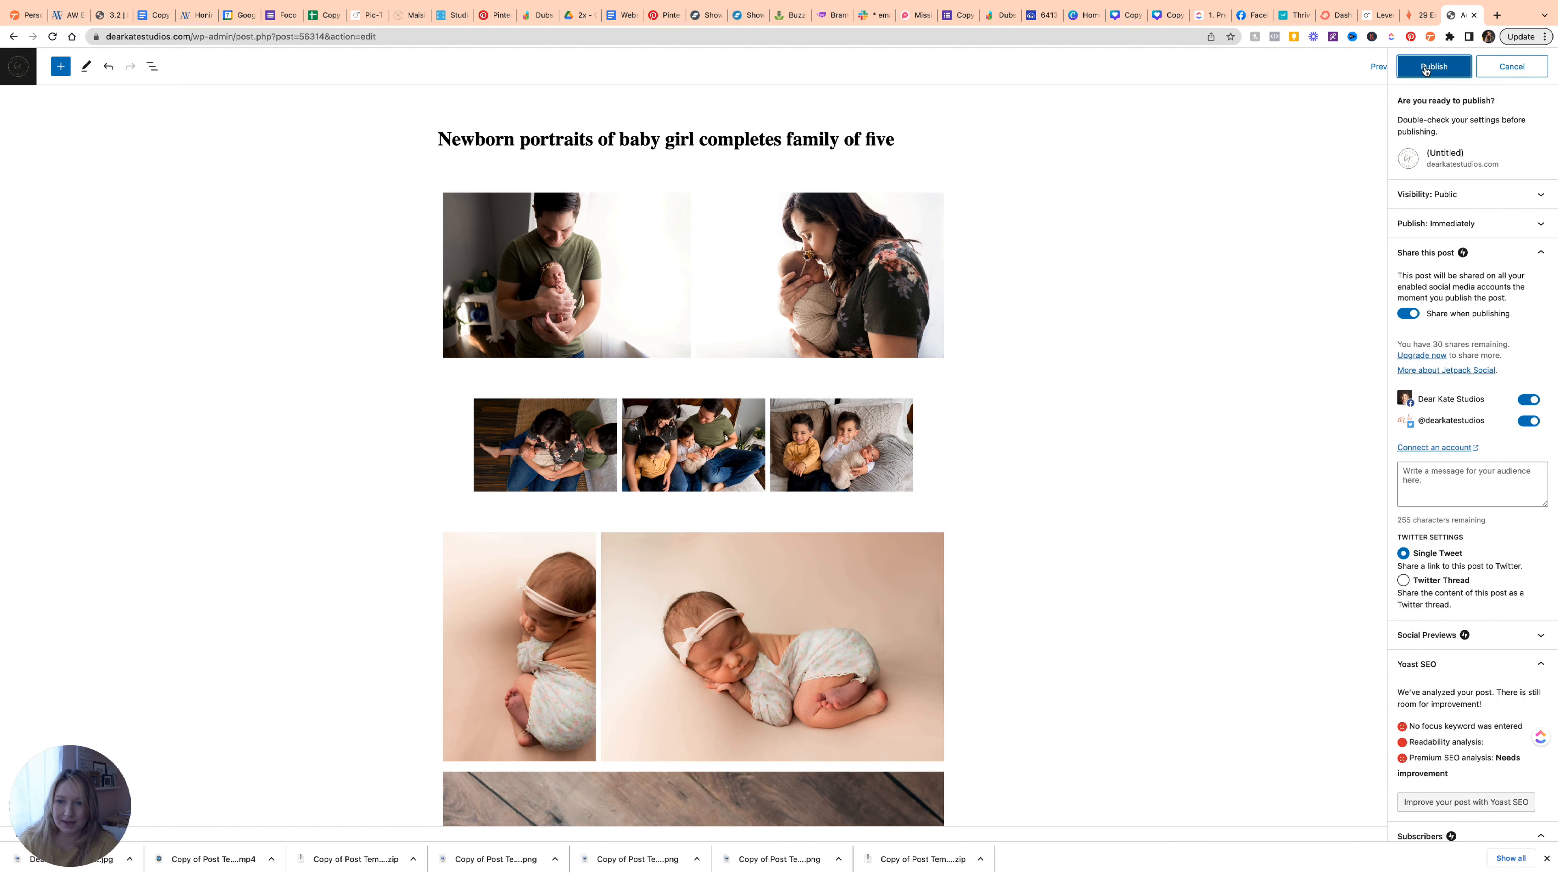
pyautogui.click(1426, 70)
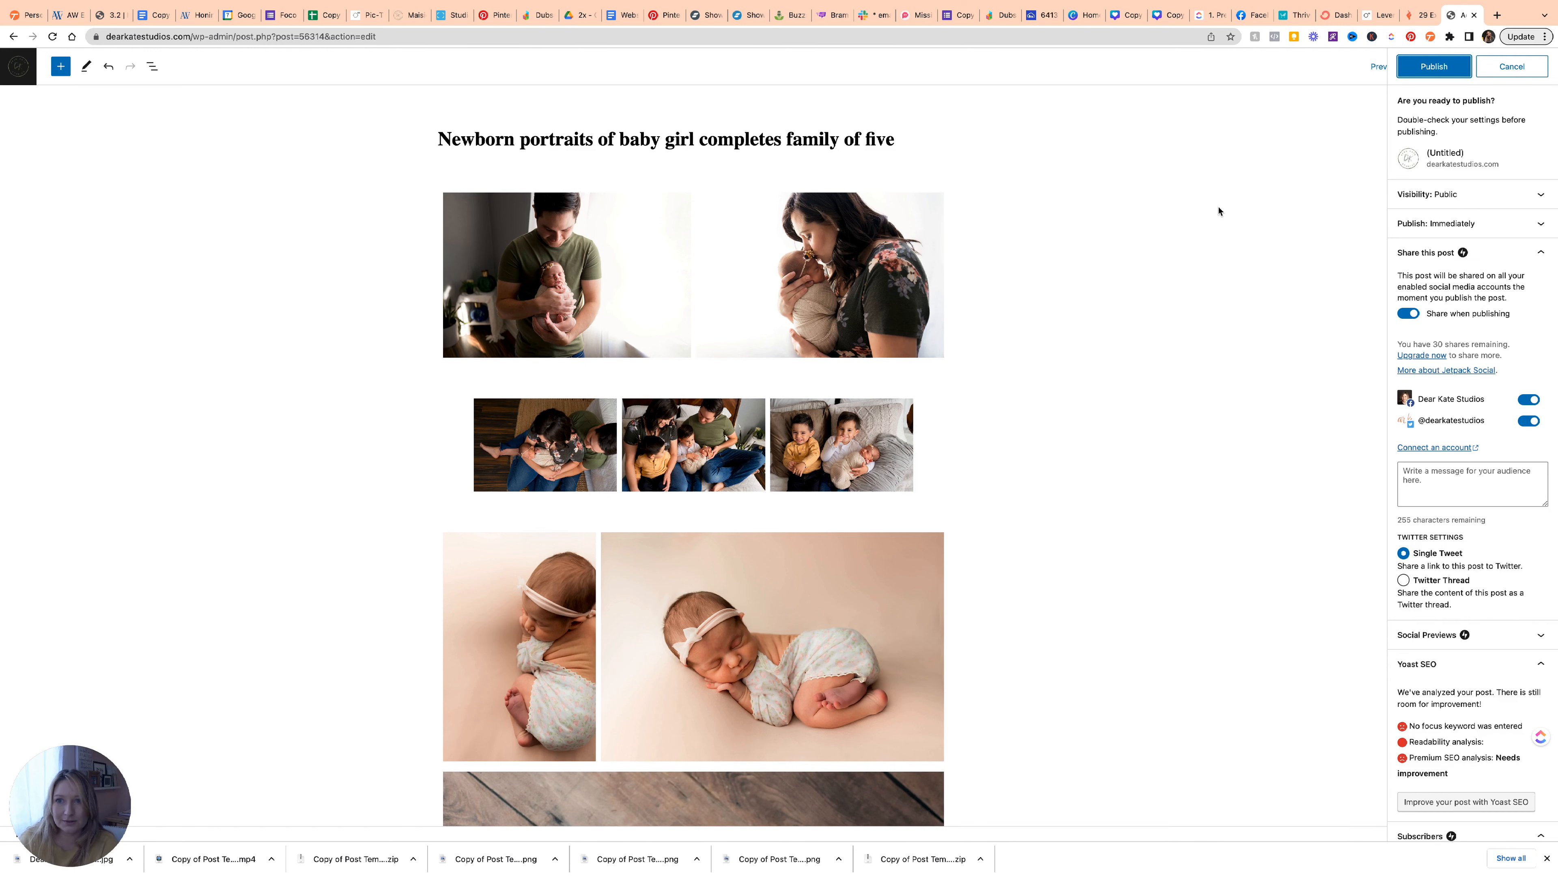
pyautogui.scroll(-2, 1503, 275)
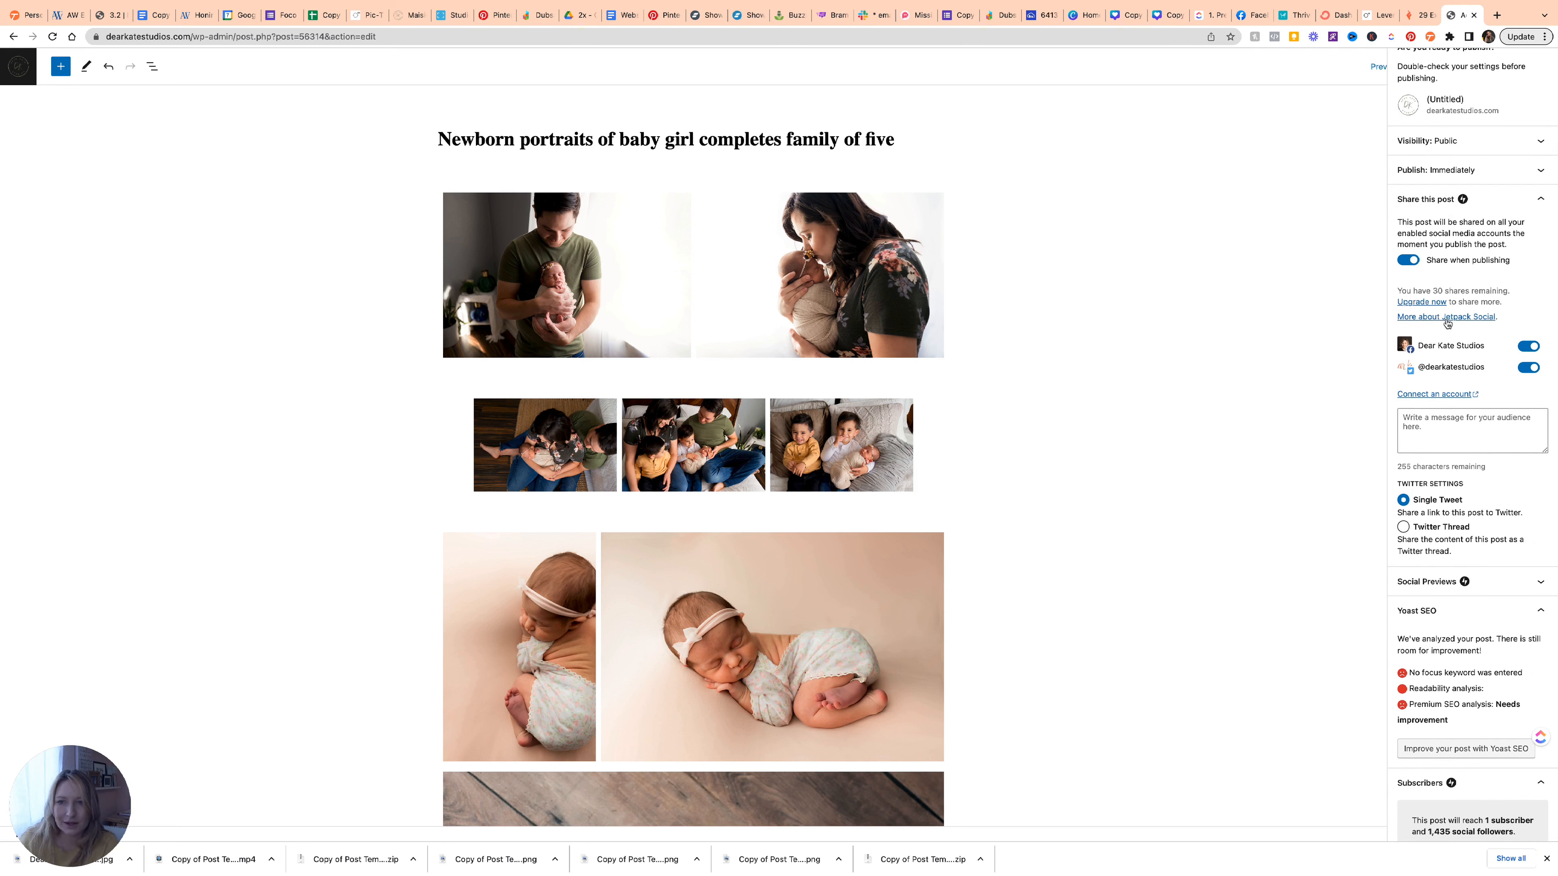
pyautogui.scroll(1, 1460, 351)
pyautogui.scroll(2, 1460, 351)
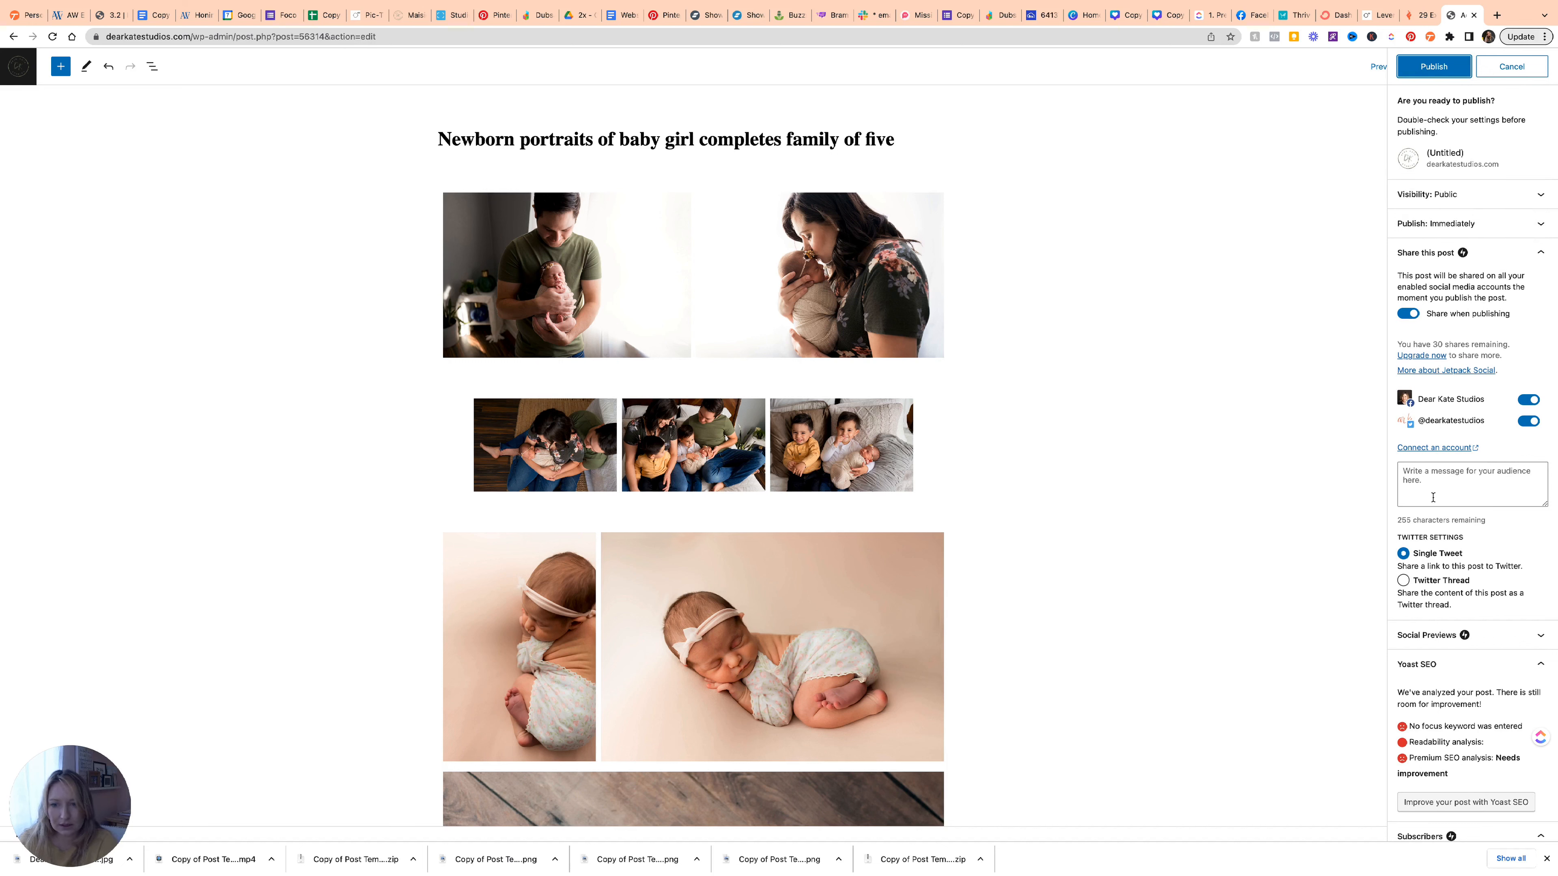
pyautogui.scroll(-3, 1432, 466)
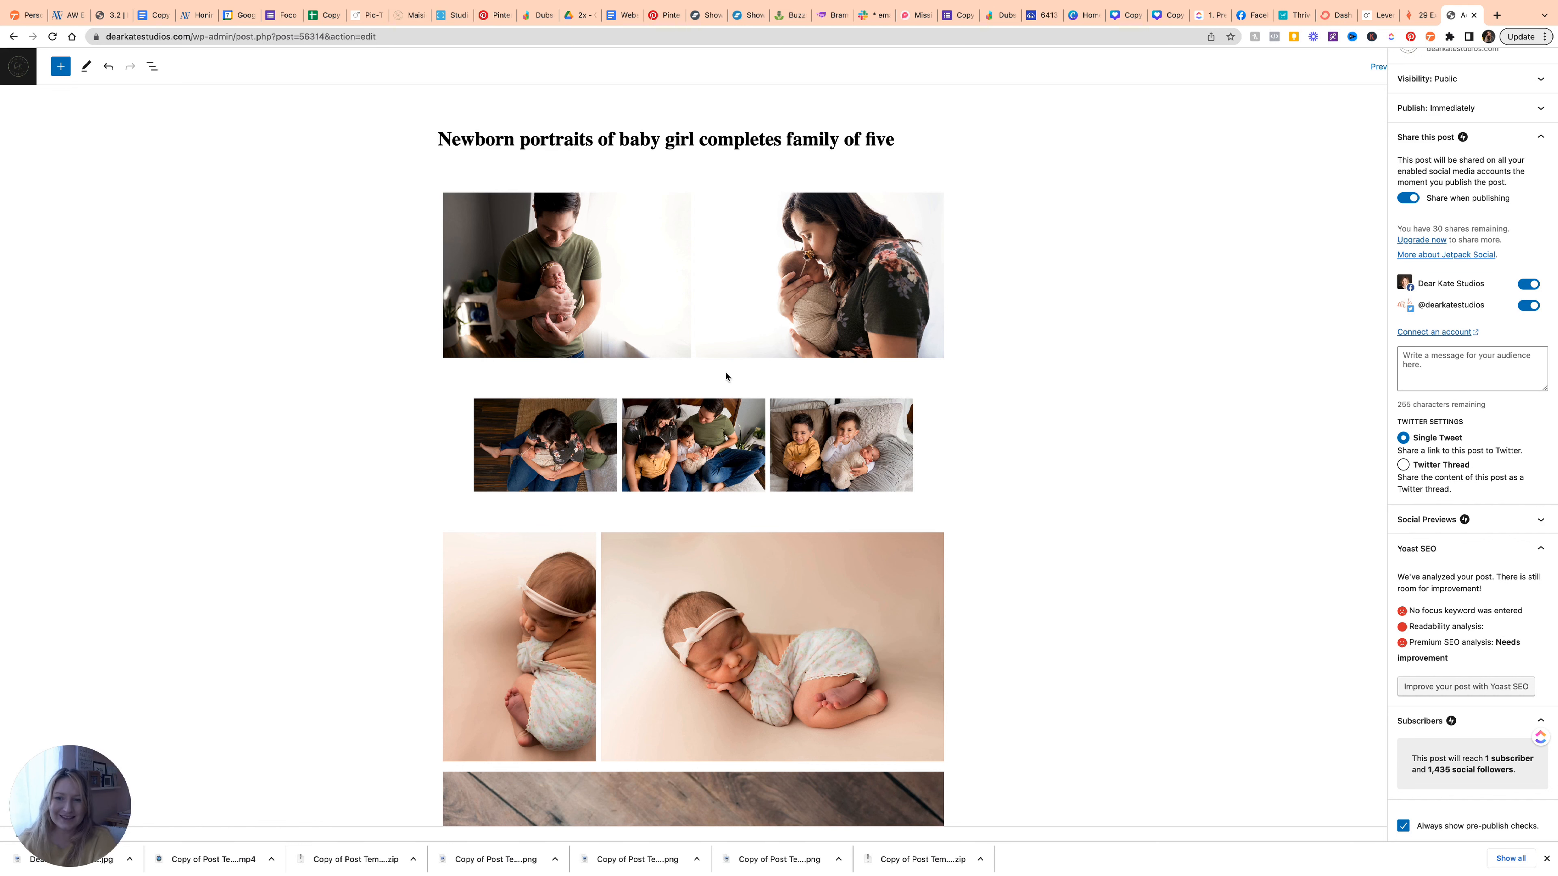
pyautogui.scroll(-6, 842, 669)
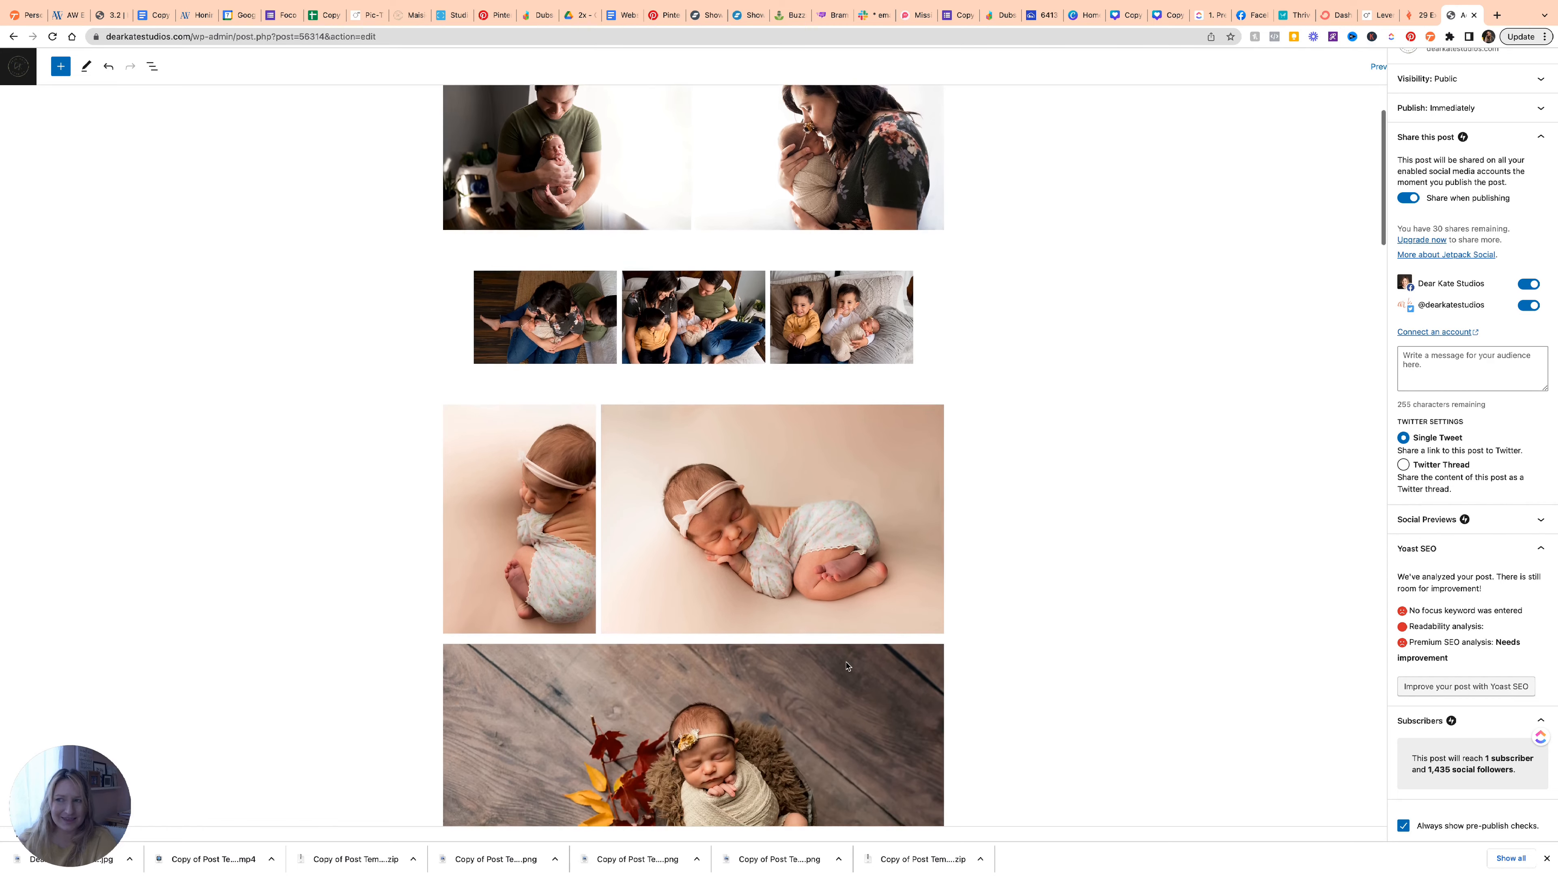
pyautogui.scroll(-5, 846, 665)
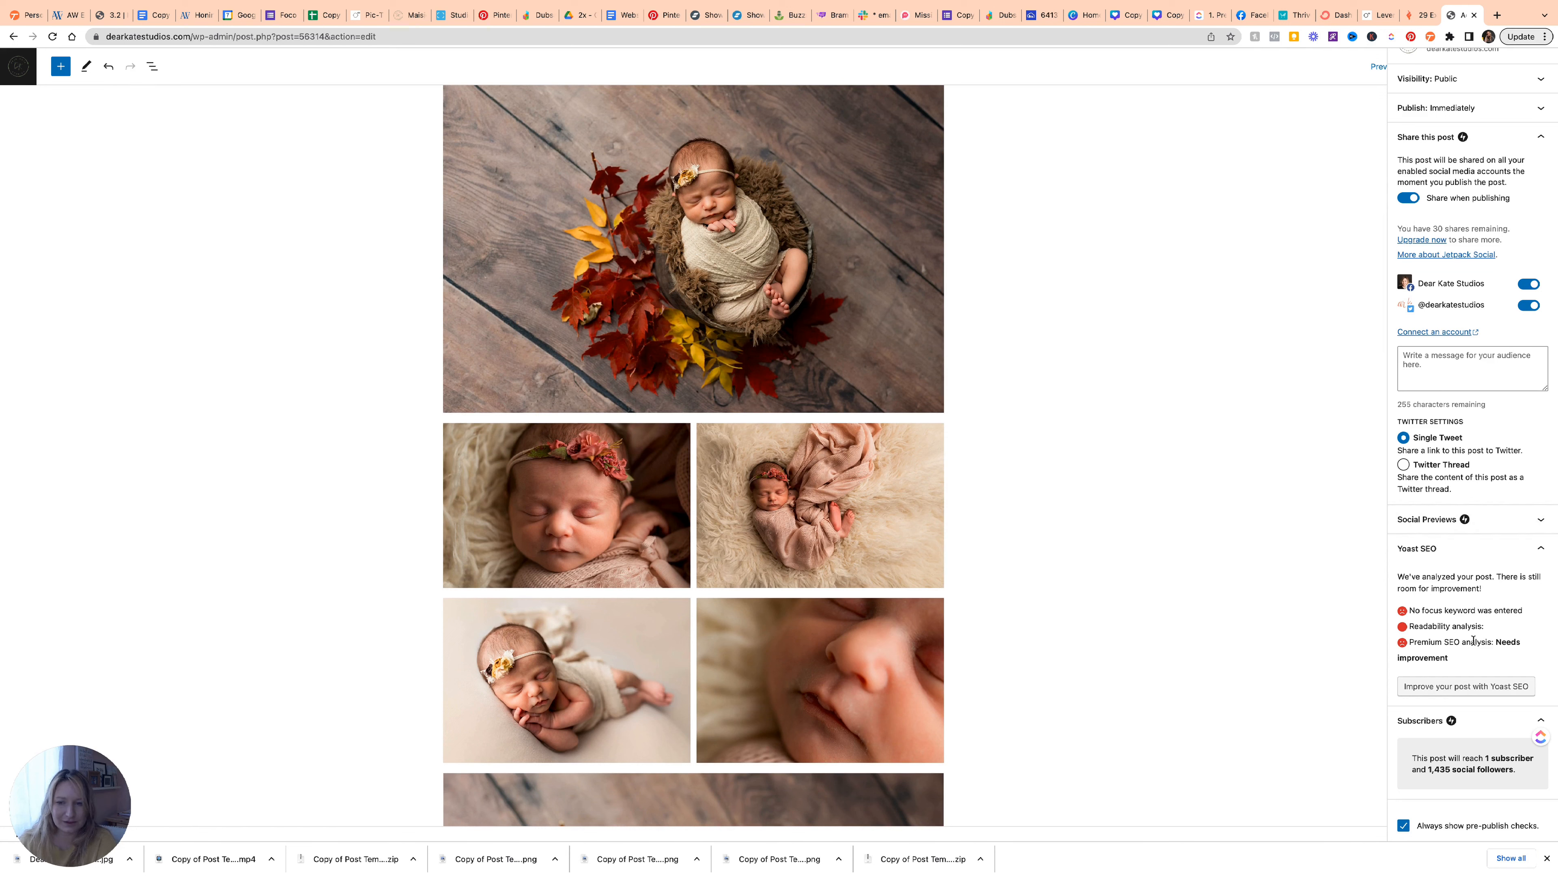
pyautogui.scroll(3, 1490, 707)
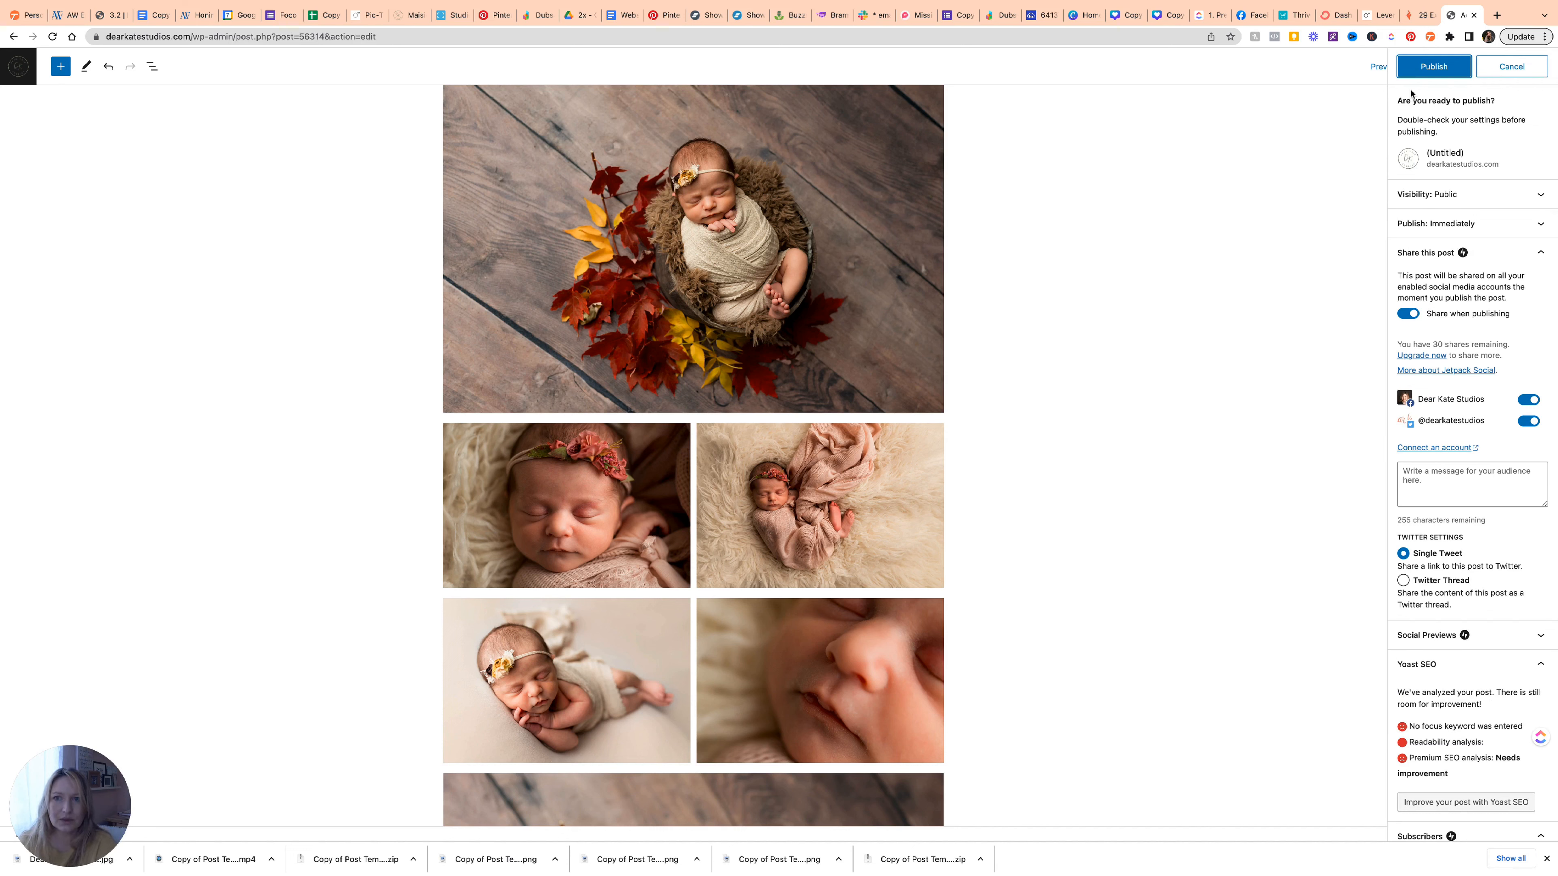
pyautogui.click(1427, 70)
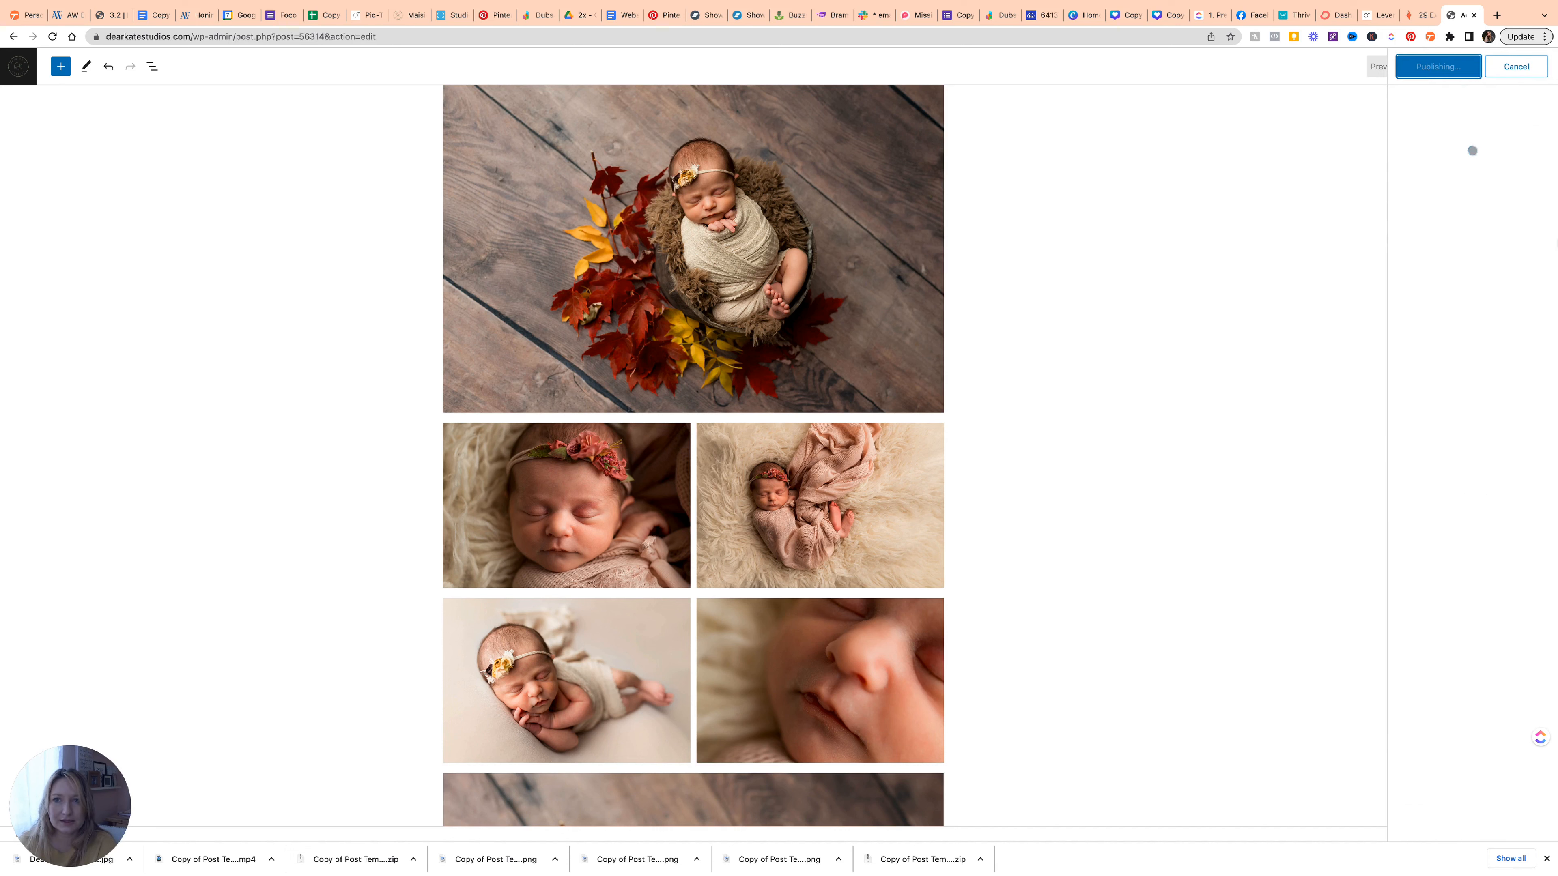
# Copy the published post's address and open the live post in an incognito window.
pyautogui.click(1527, 178)
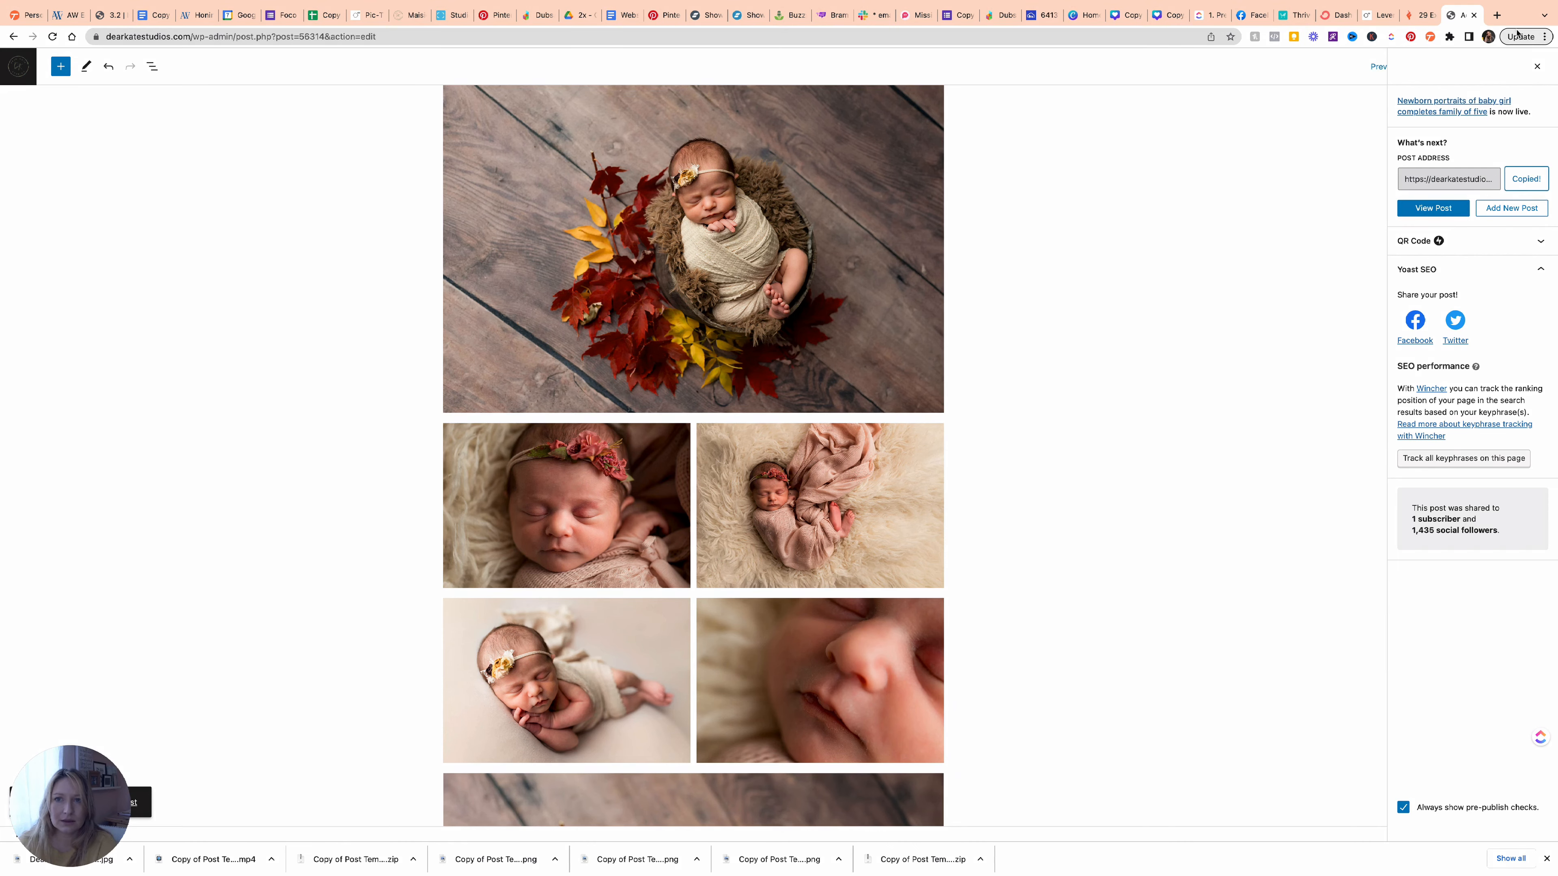
pyautogui.rightClick(1438, 206)
pyautogui.click(1337, 264)
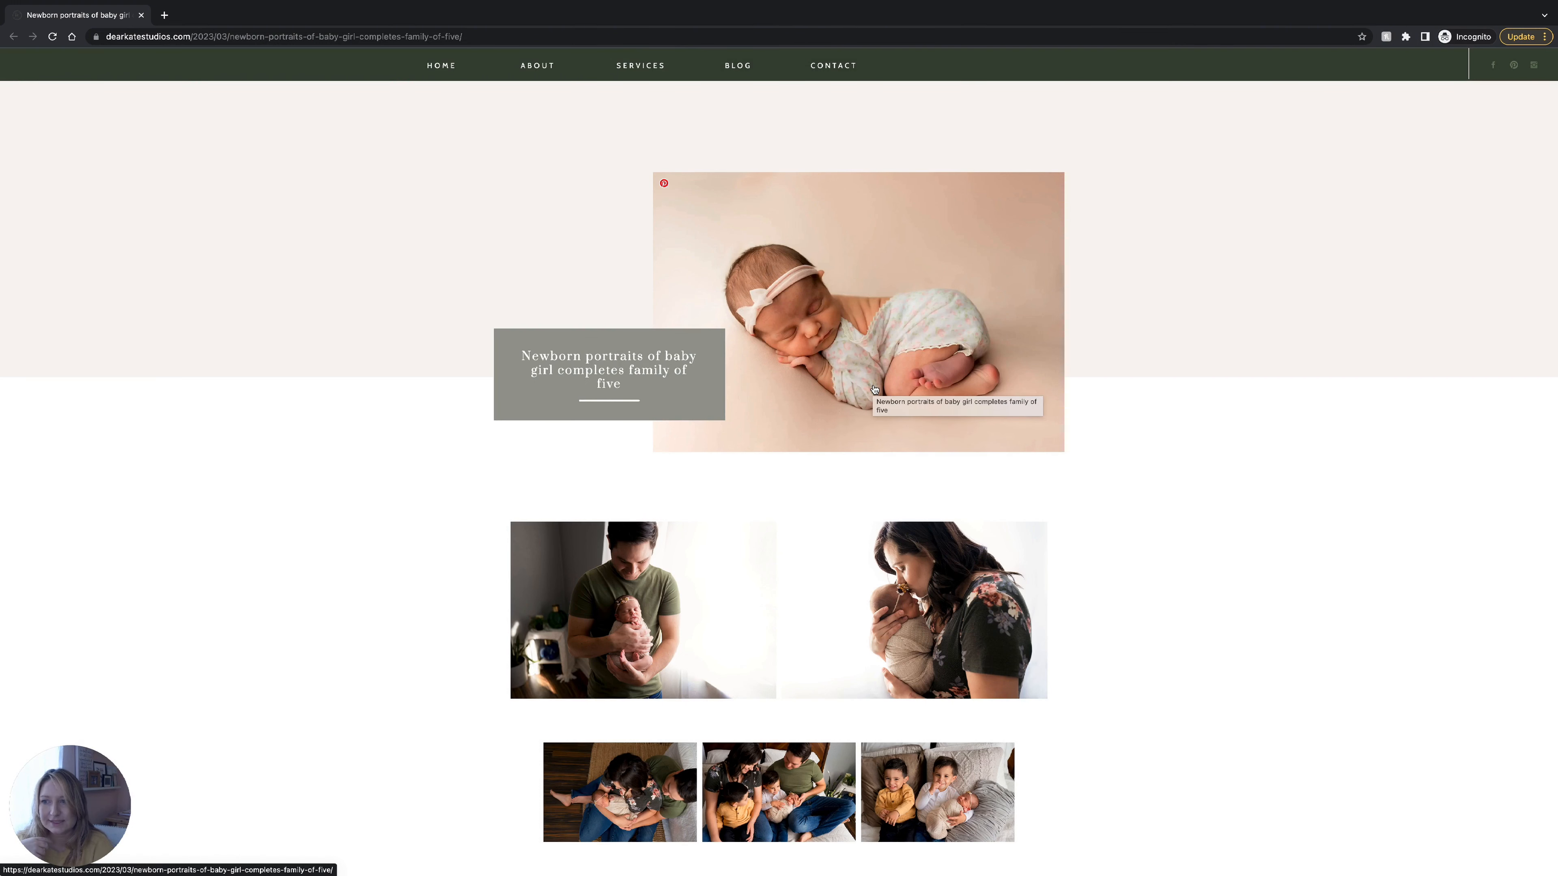
pyautogui.scroll(-2, 874, 388)
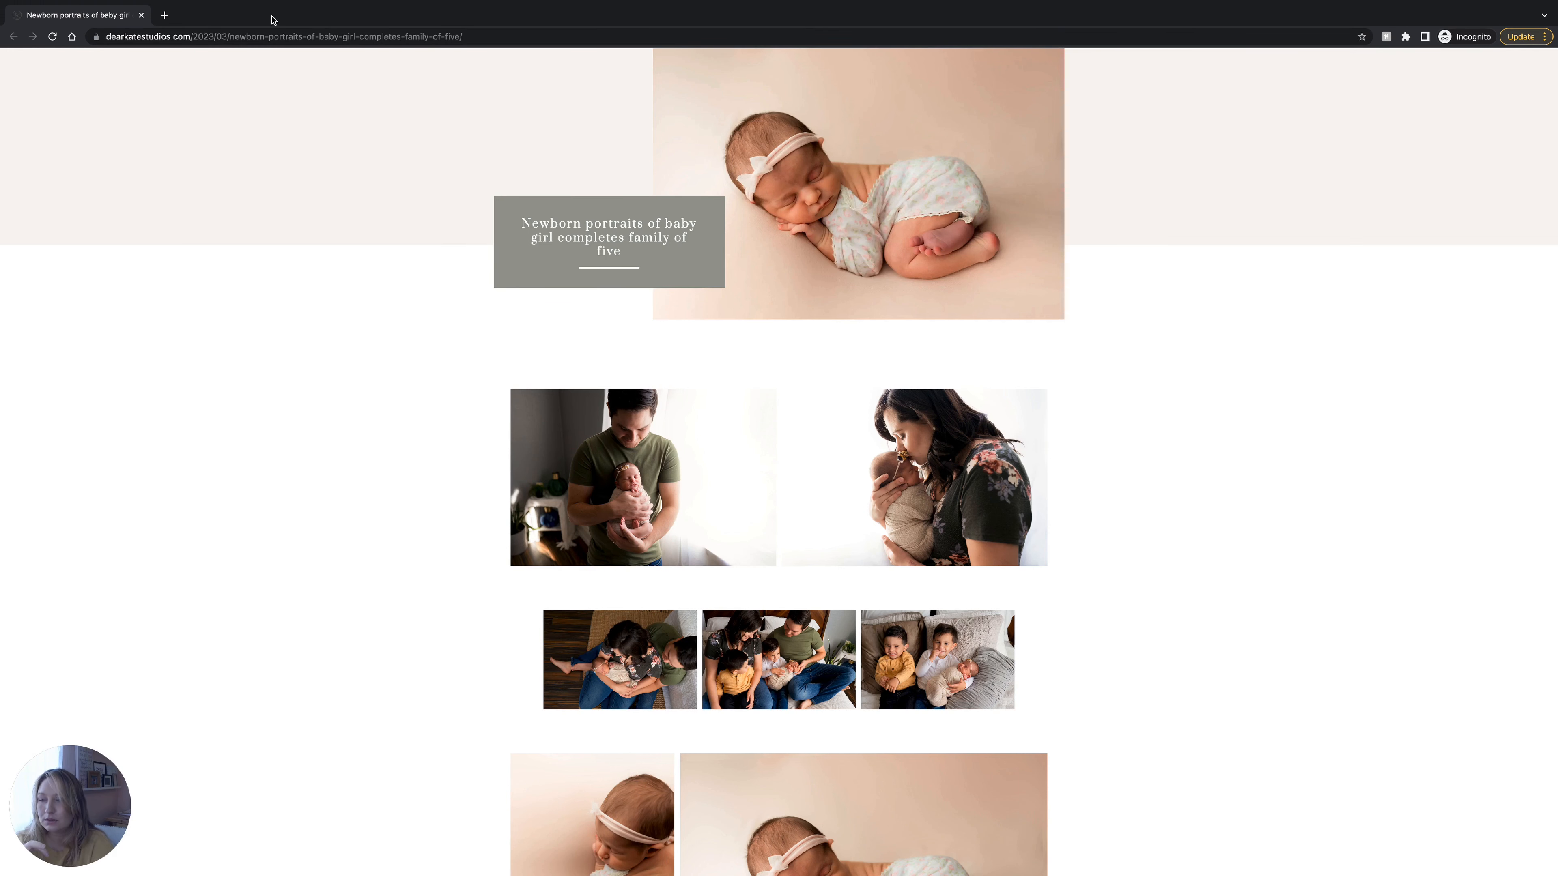
# Take the browser out of full screen, move it to the left edge, and review the live post.
pyautogui.click(41, 25)
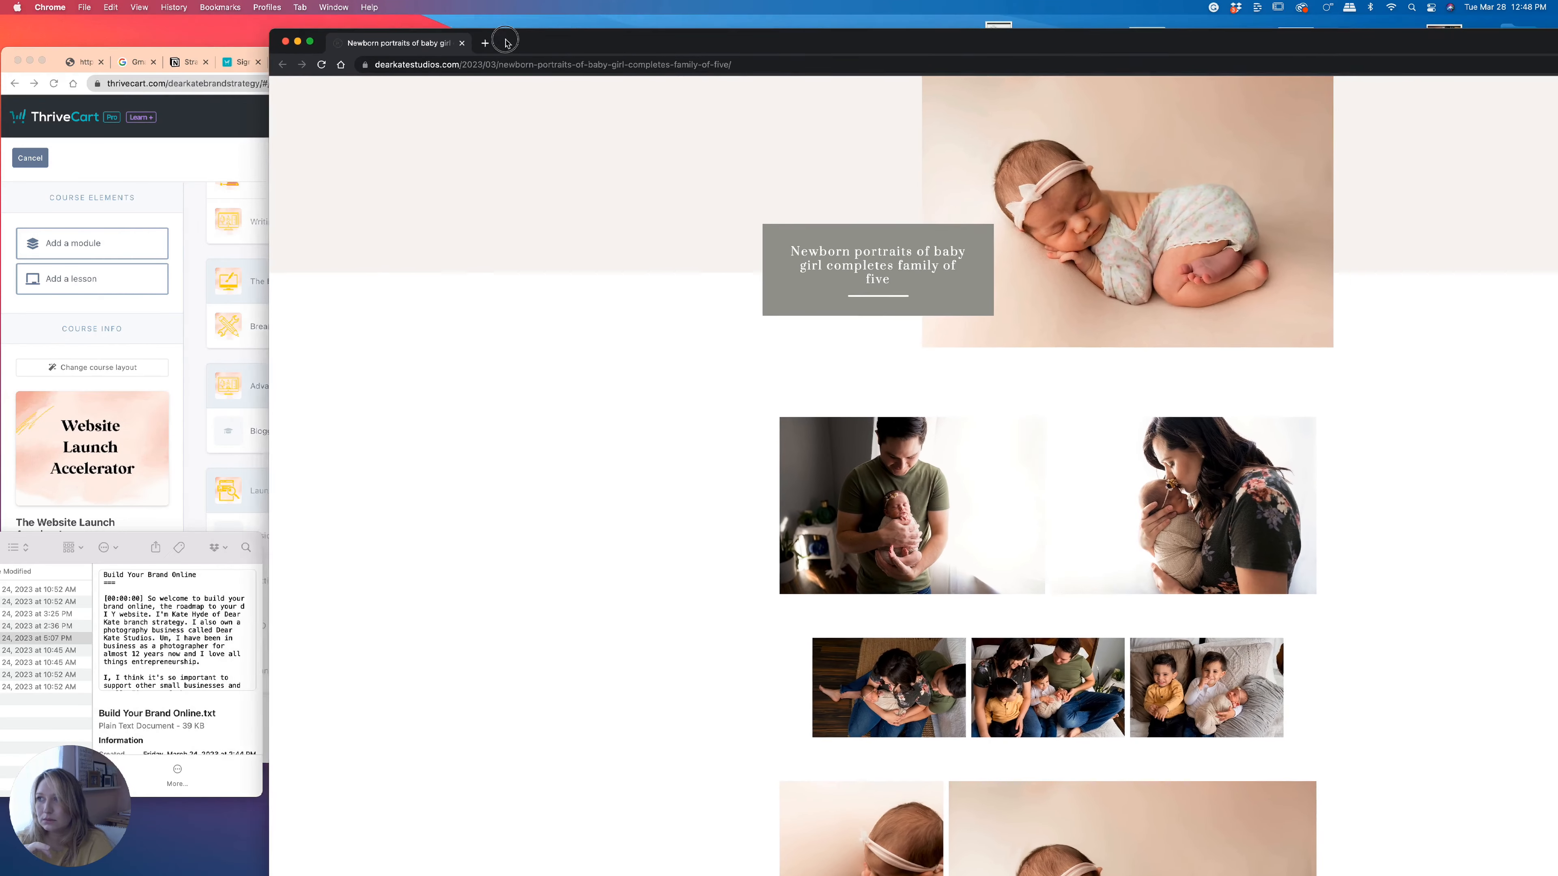
pyautogui.moveTo(505, 42); pyautogui.dragTo(234, 17)
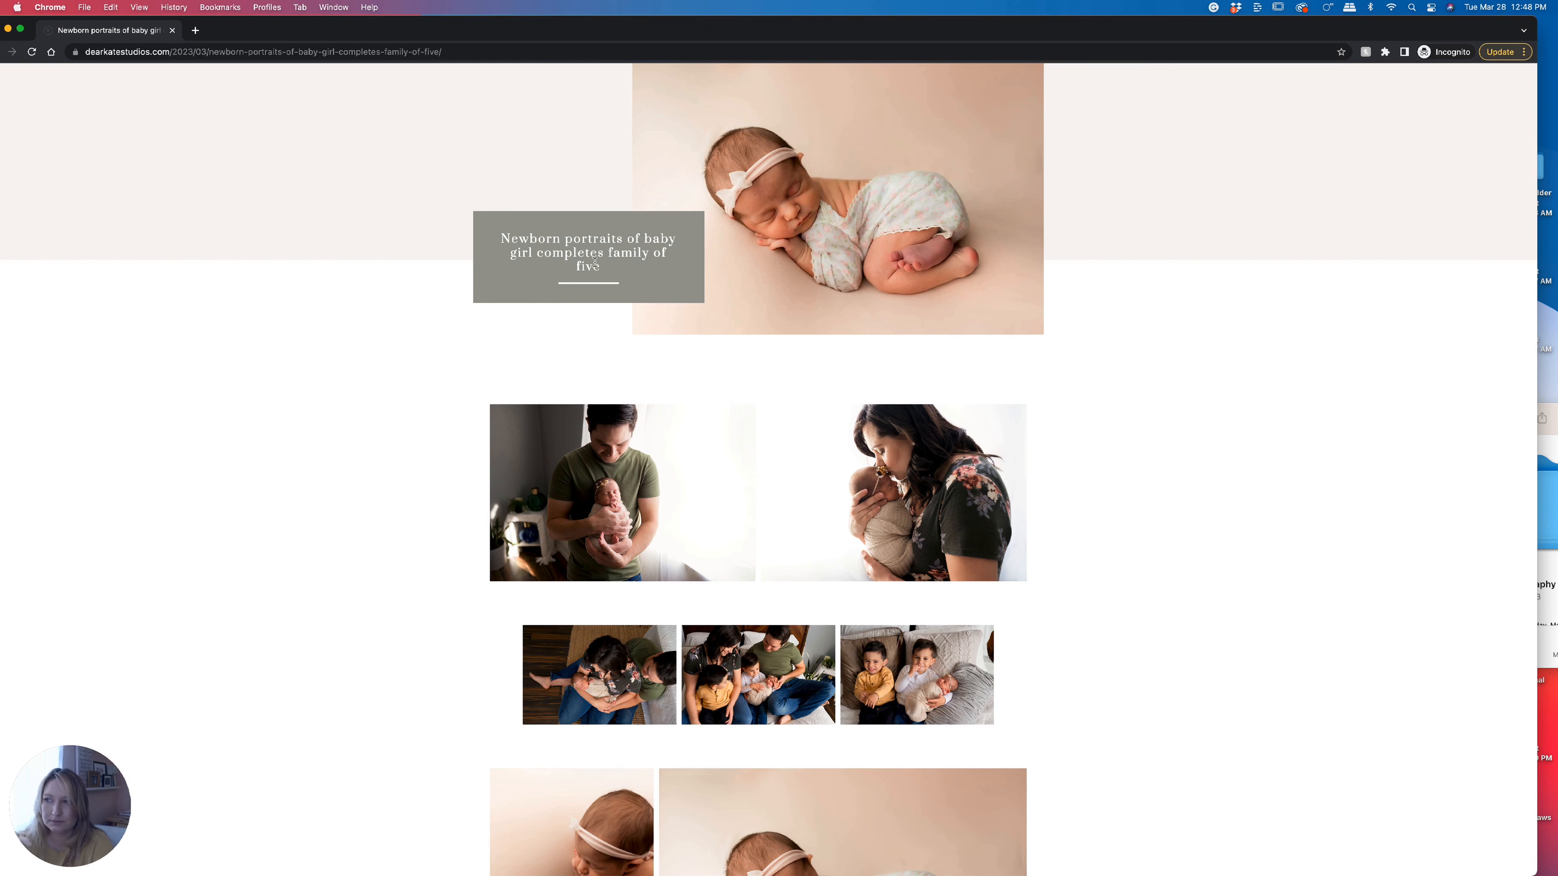
pyautogui.scroll(-3, 802, 366)
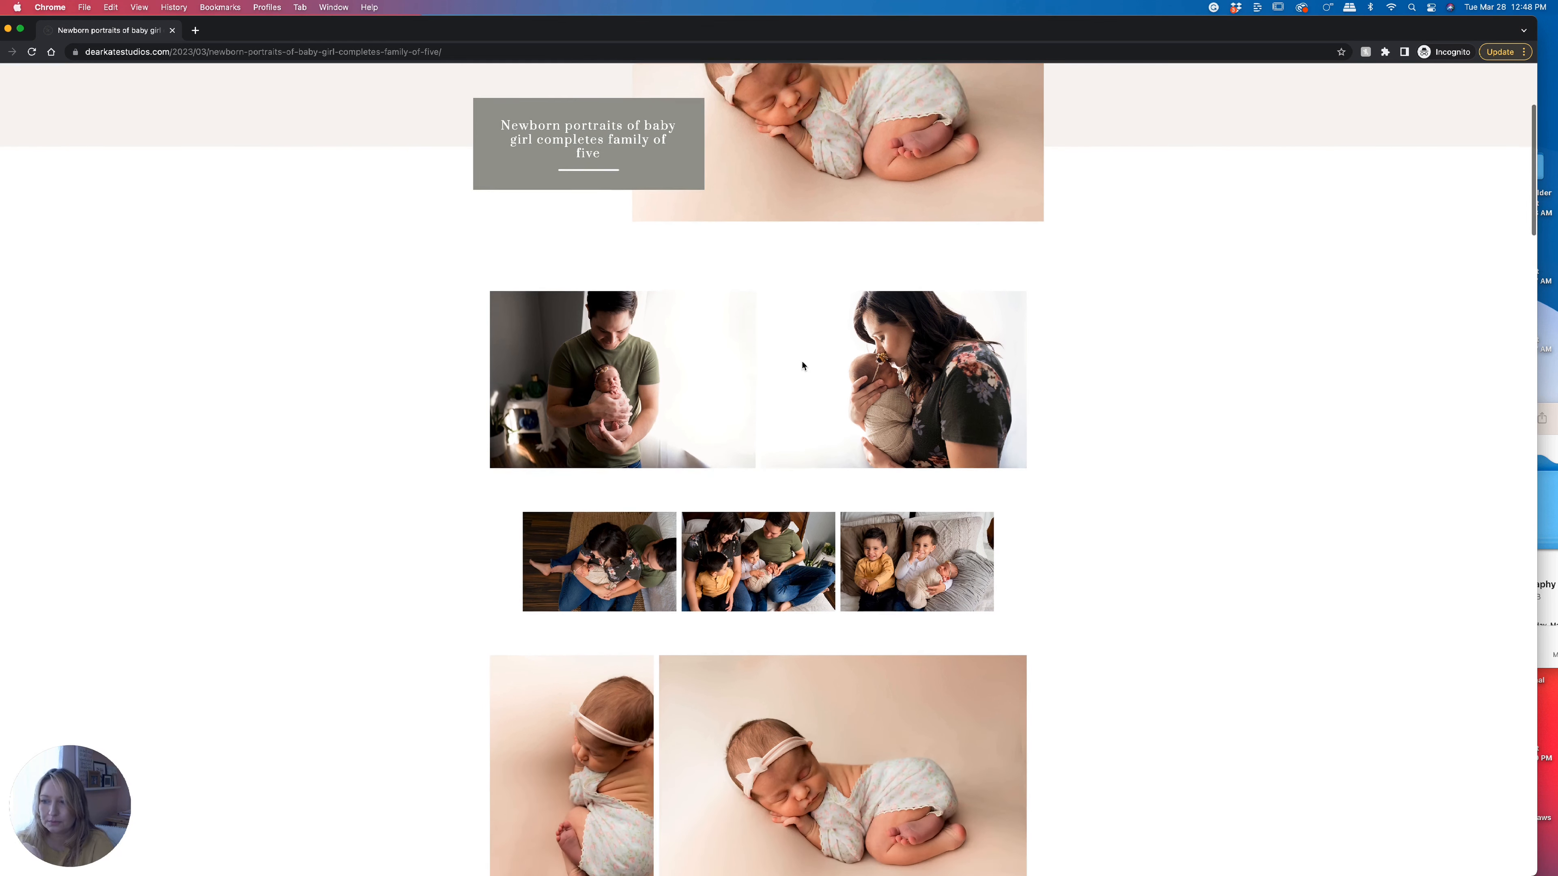
pyautogui.scroll(2, 675, 285)
pyautogui.scroll(1, 711, 293)
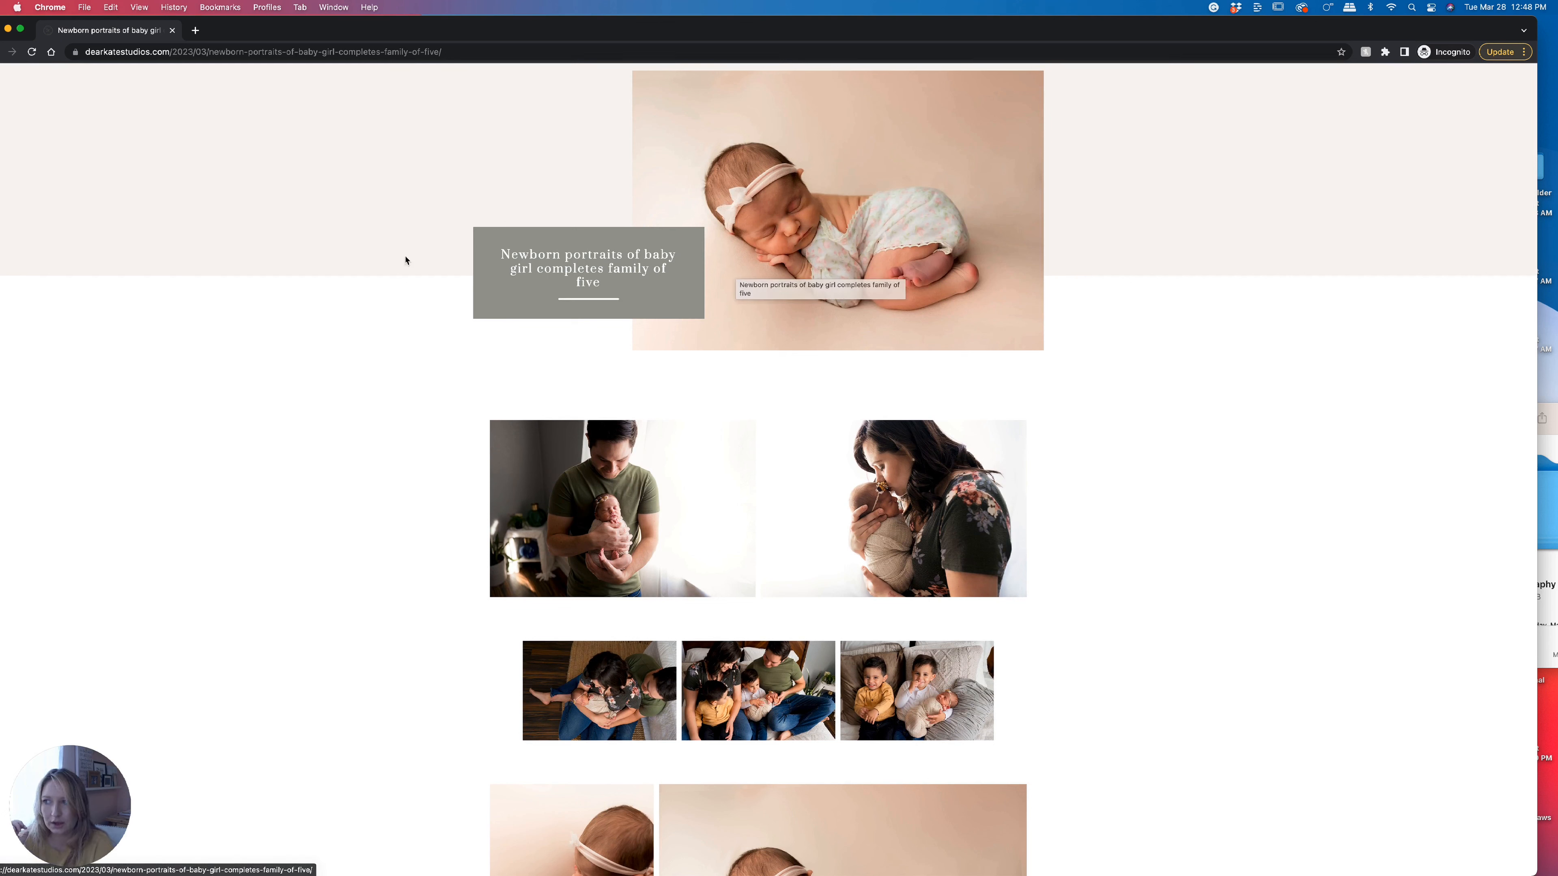
pyautogui.scroll(-10, 663, 510)
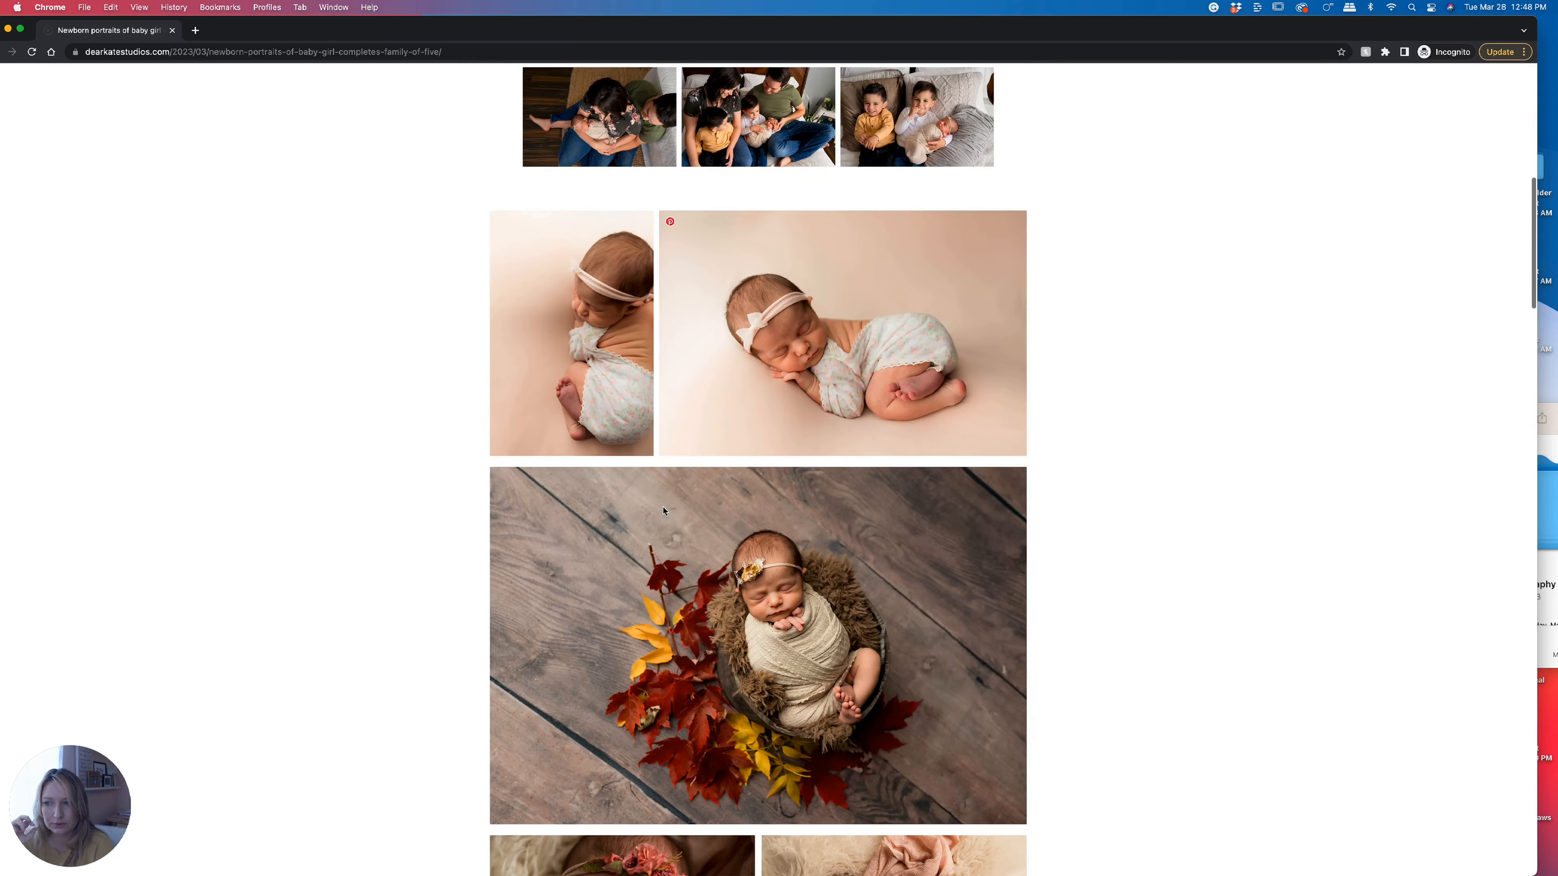
pyautogui.scroll(-17, 664, 510)
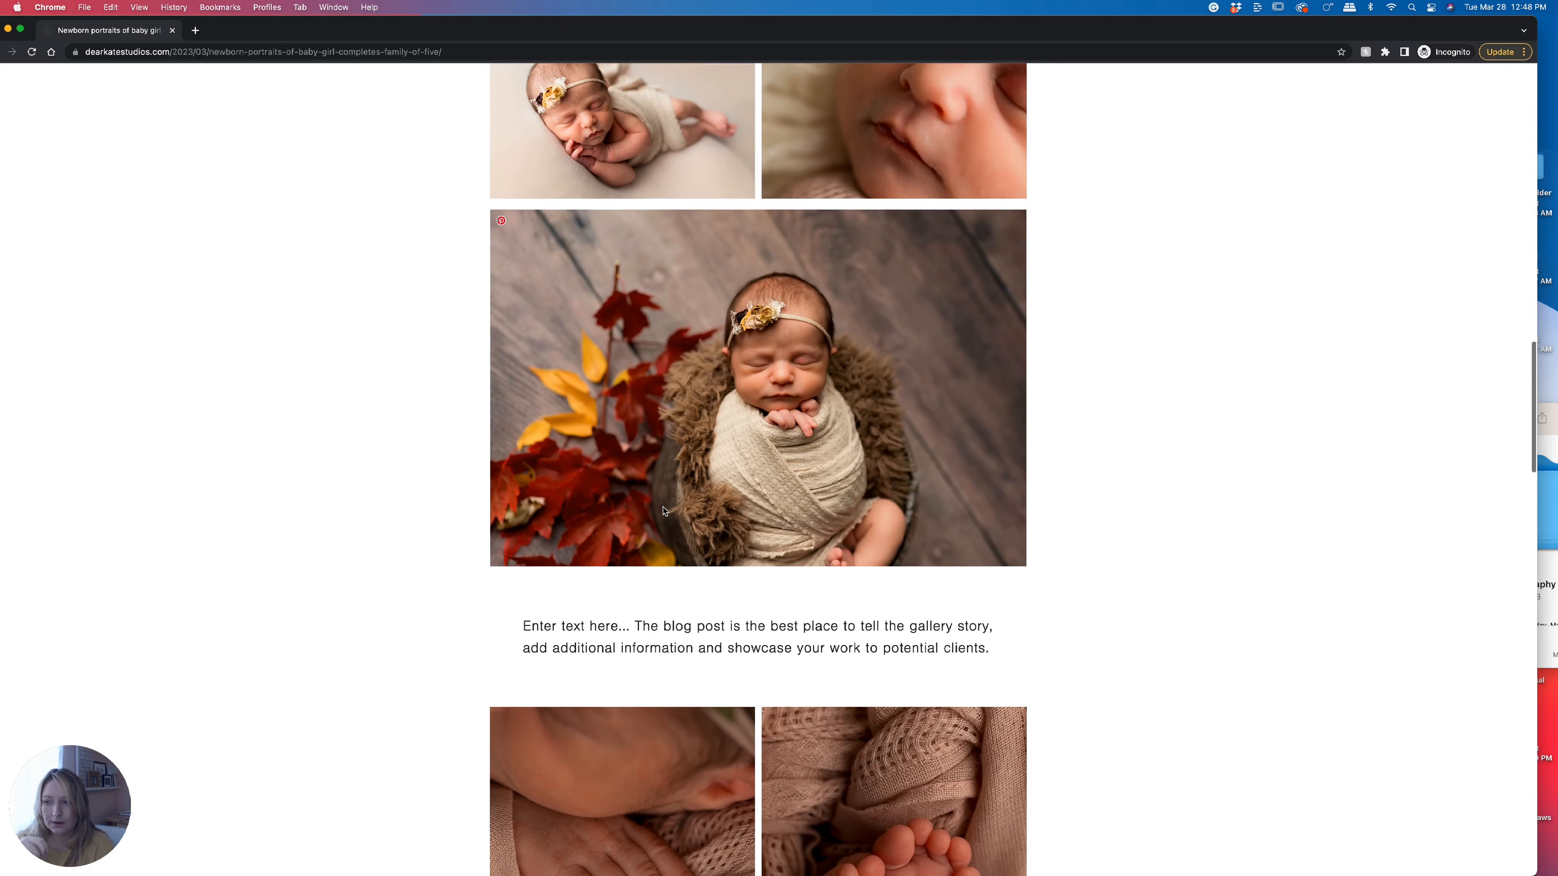
pyautogui.scroll(-15, 664, 510)
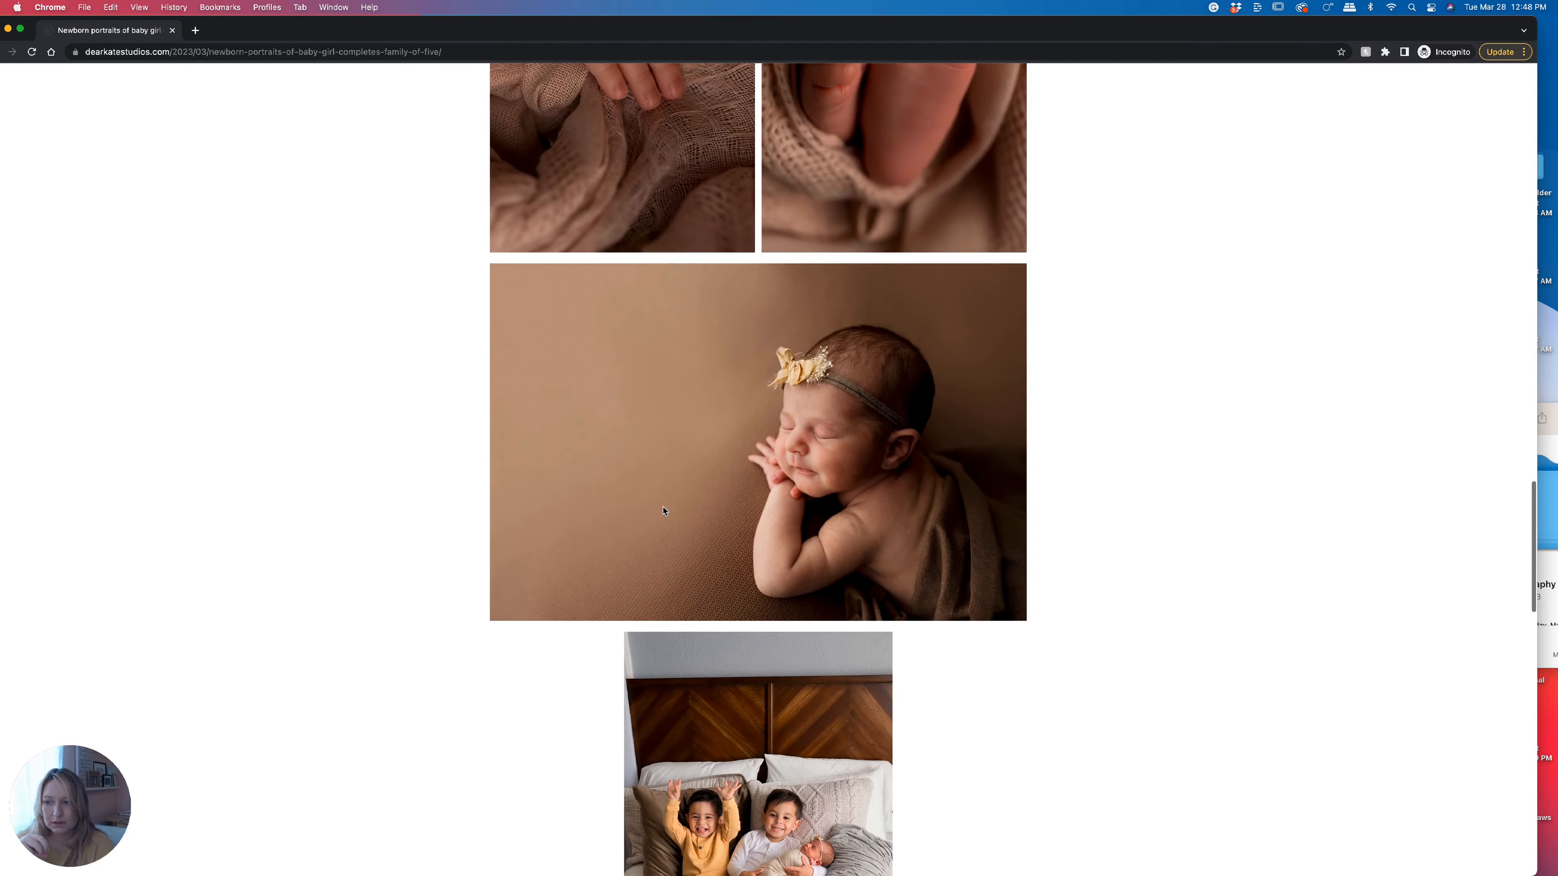
pyautogui.scroll(-12, 664, 510)
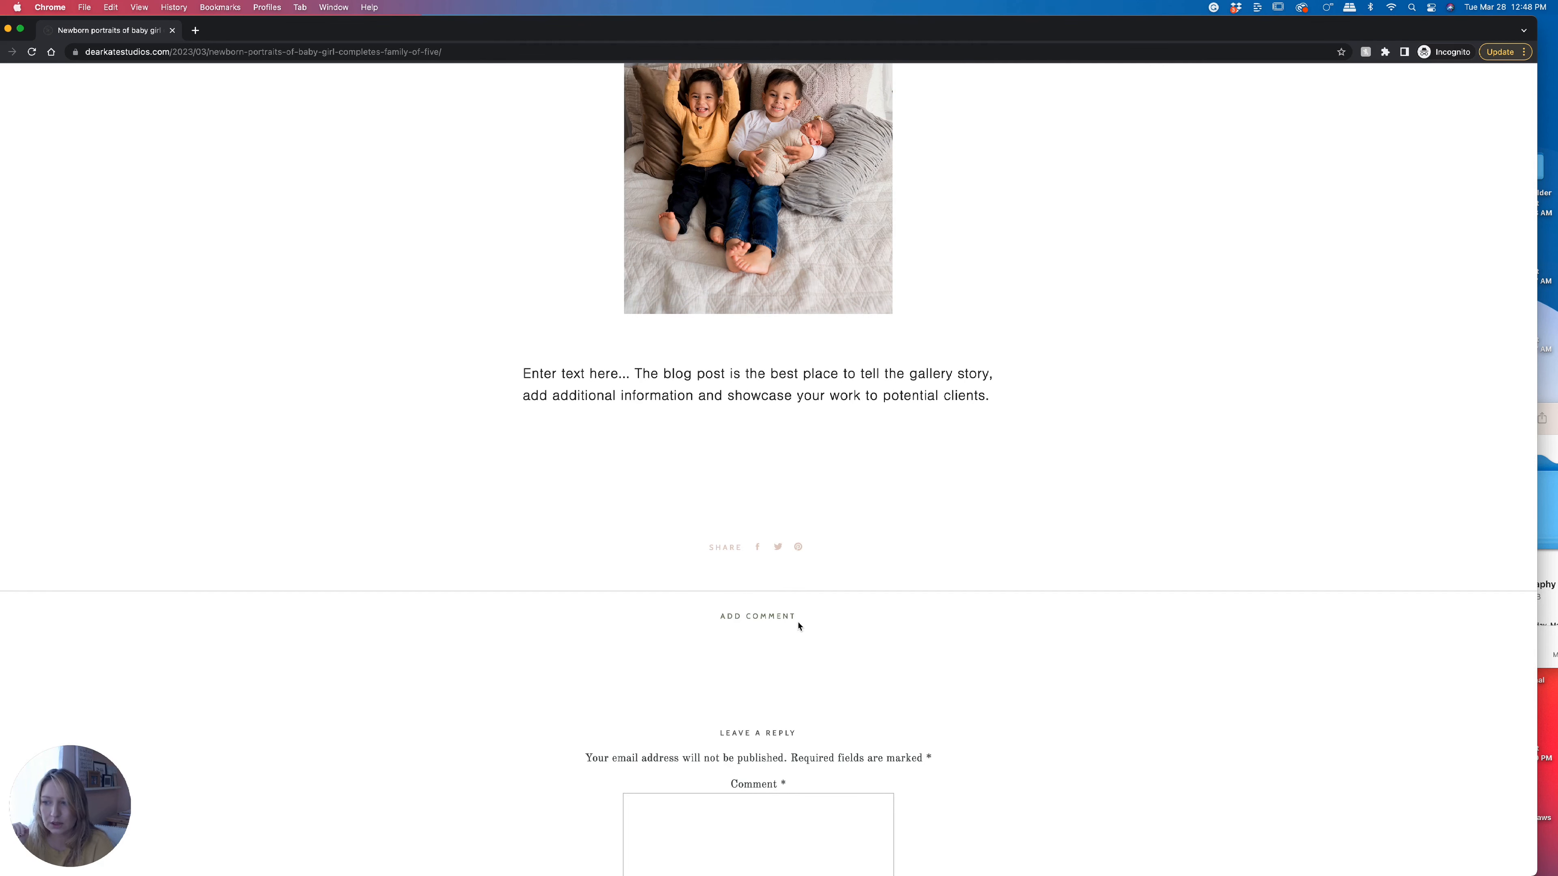
pyautogui.scroll(-10, 799, 626)
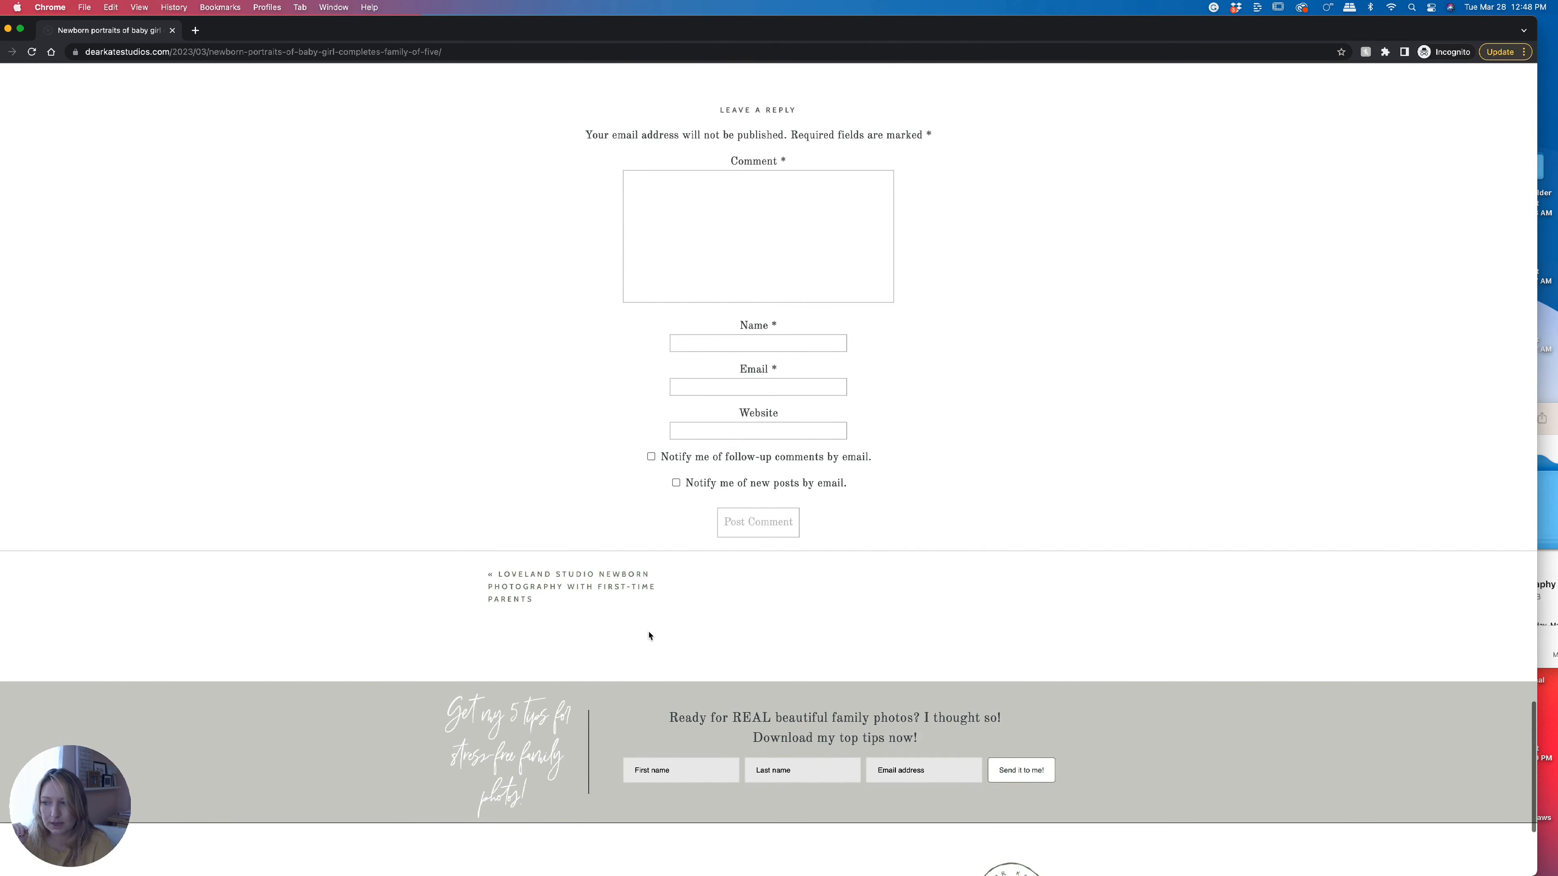
pyautogui.click(581, 577)
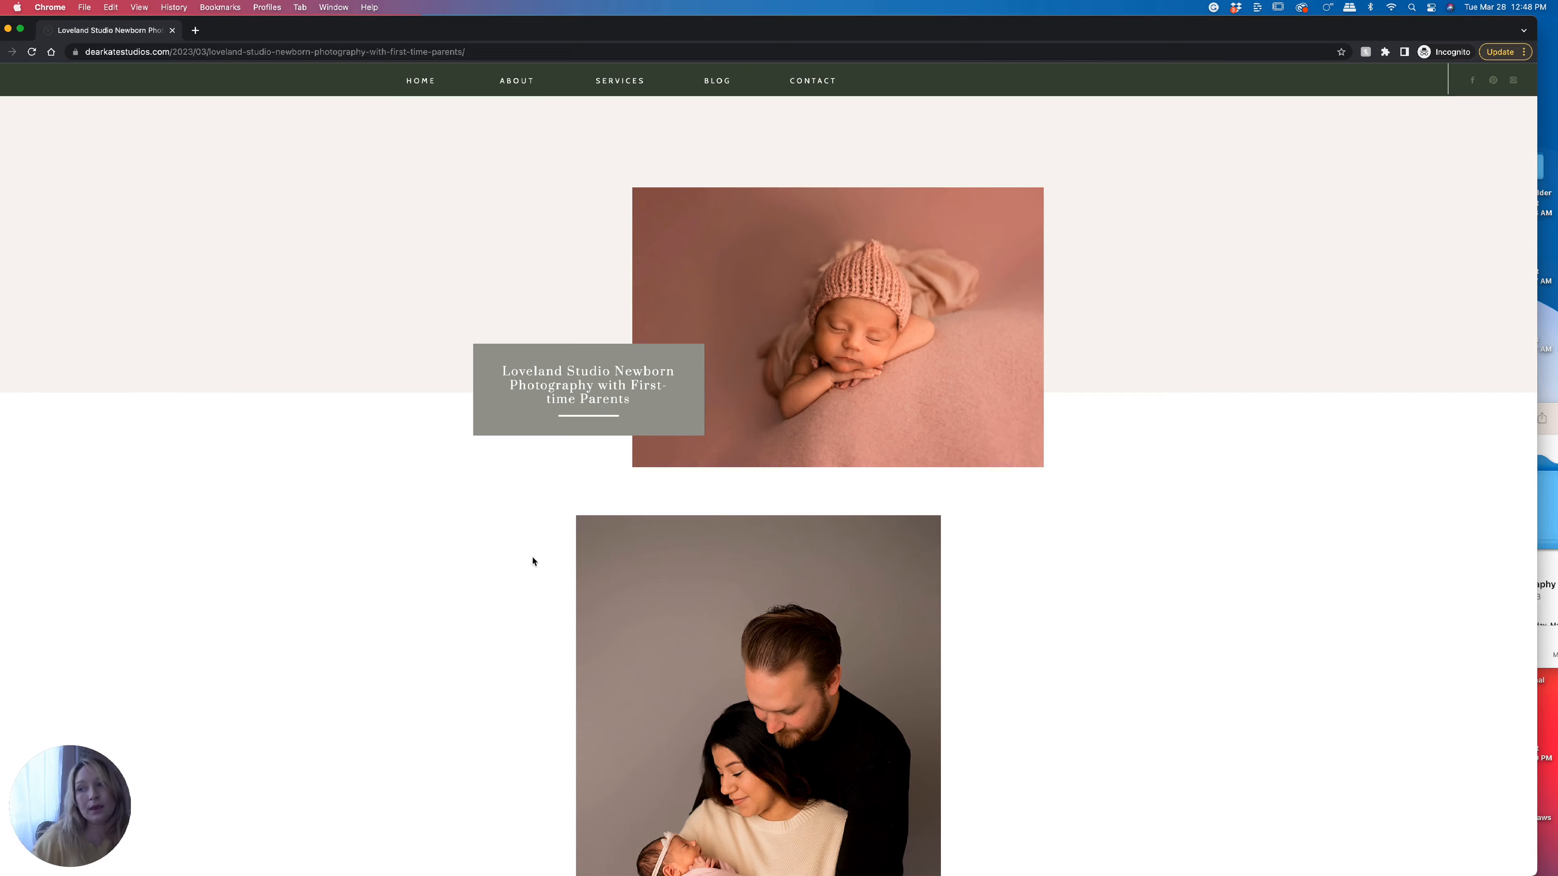
pyautogui.scroll(-10, 559, 520)
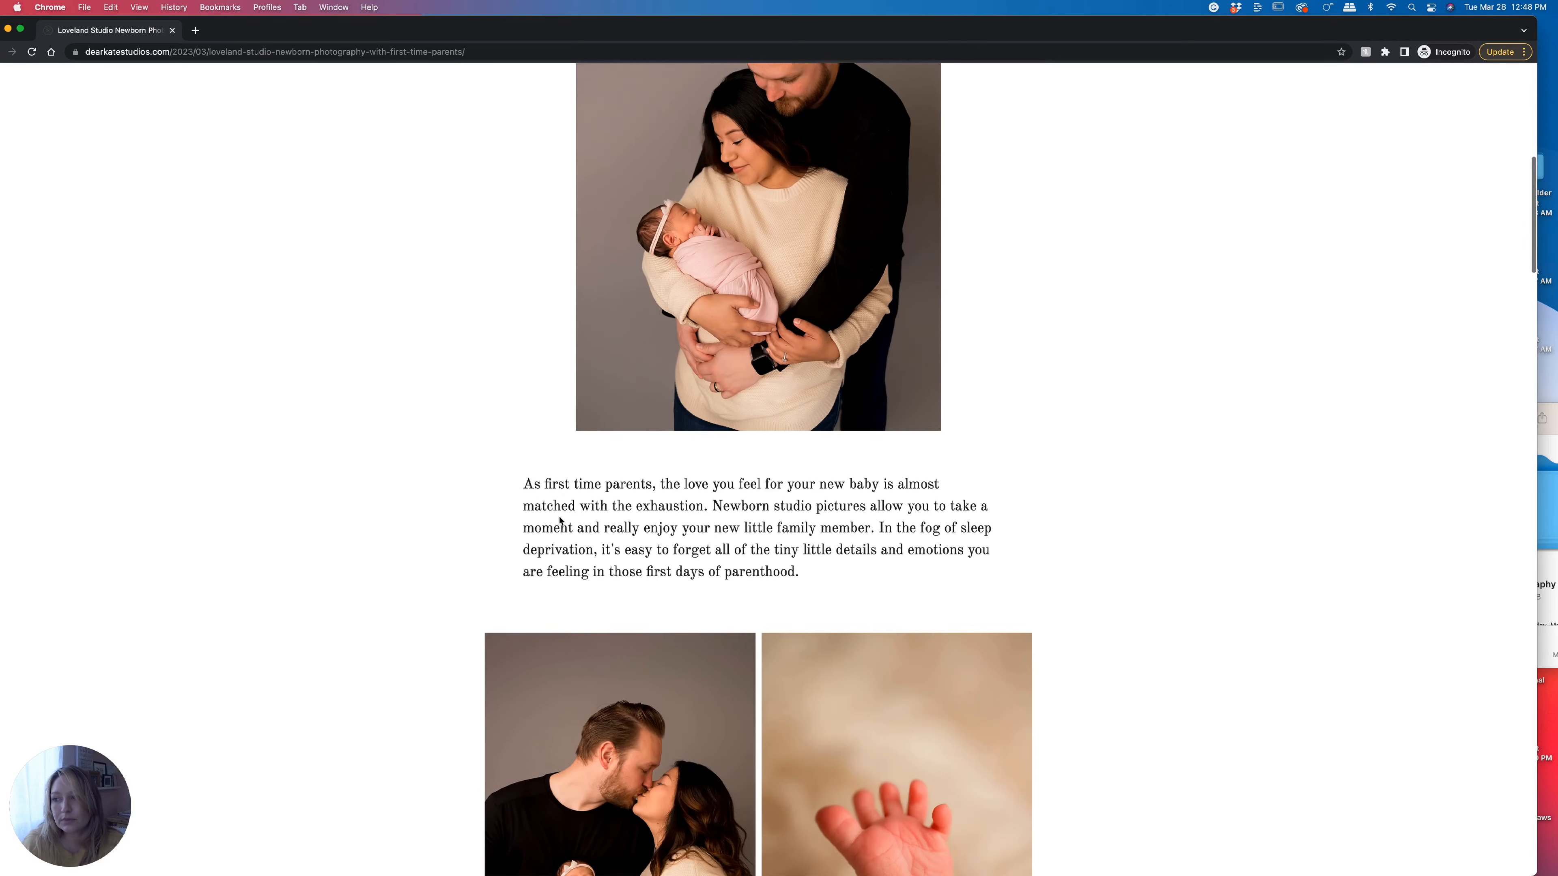
pyautogui.scroll(-15, 560, 521)
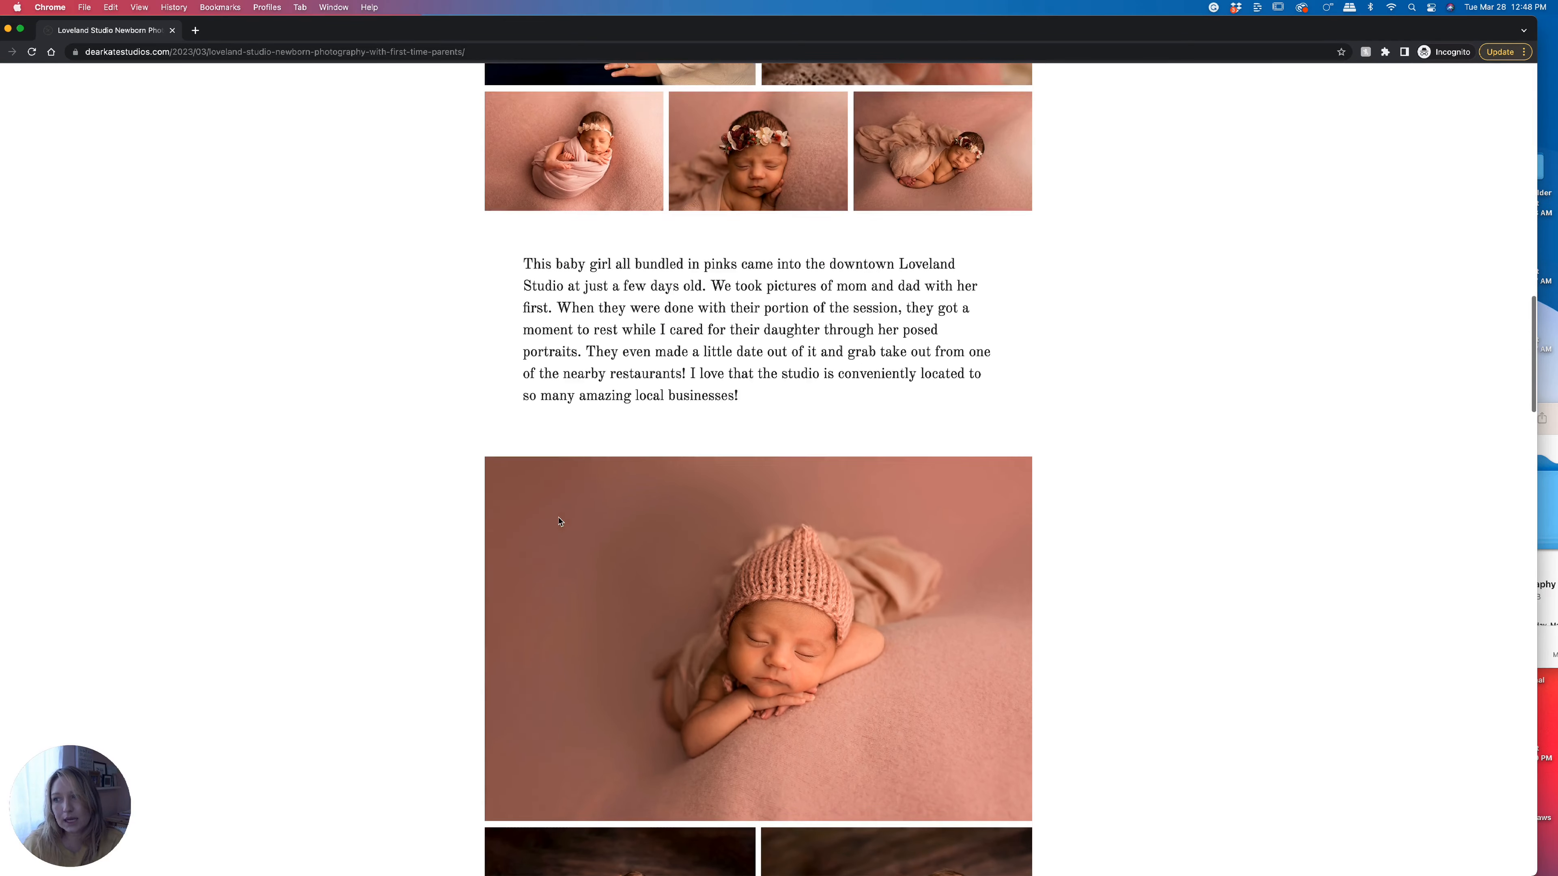
pyautogui.scroll(-15, 560, 522)
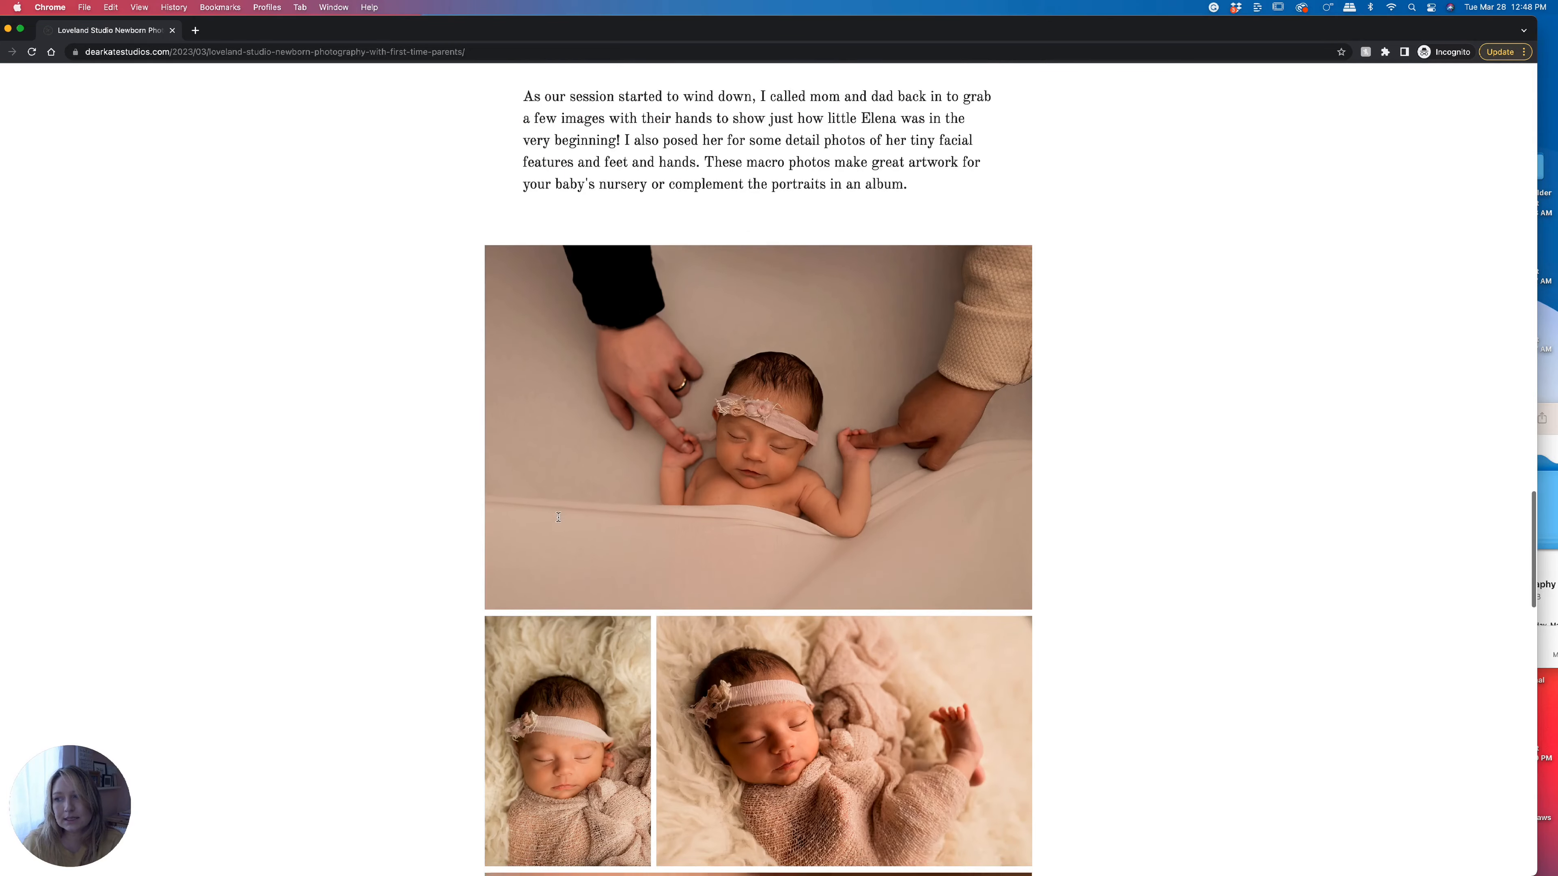
pyautogui.scroll(-12, 559, 519)
pyautogui.scroll(-5, 559, 521)
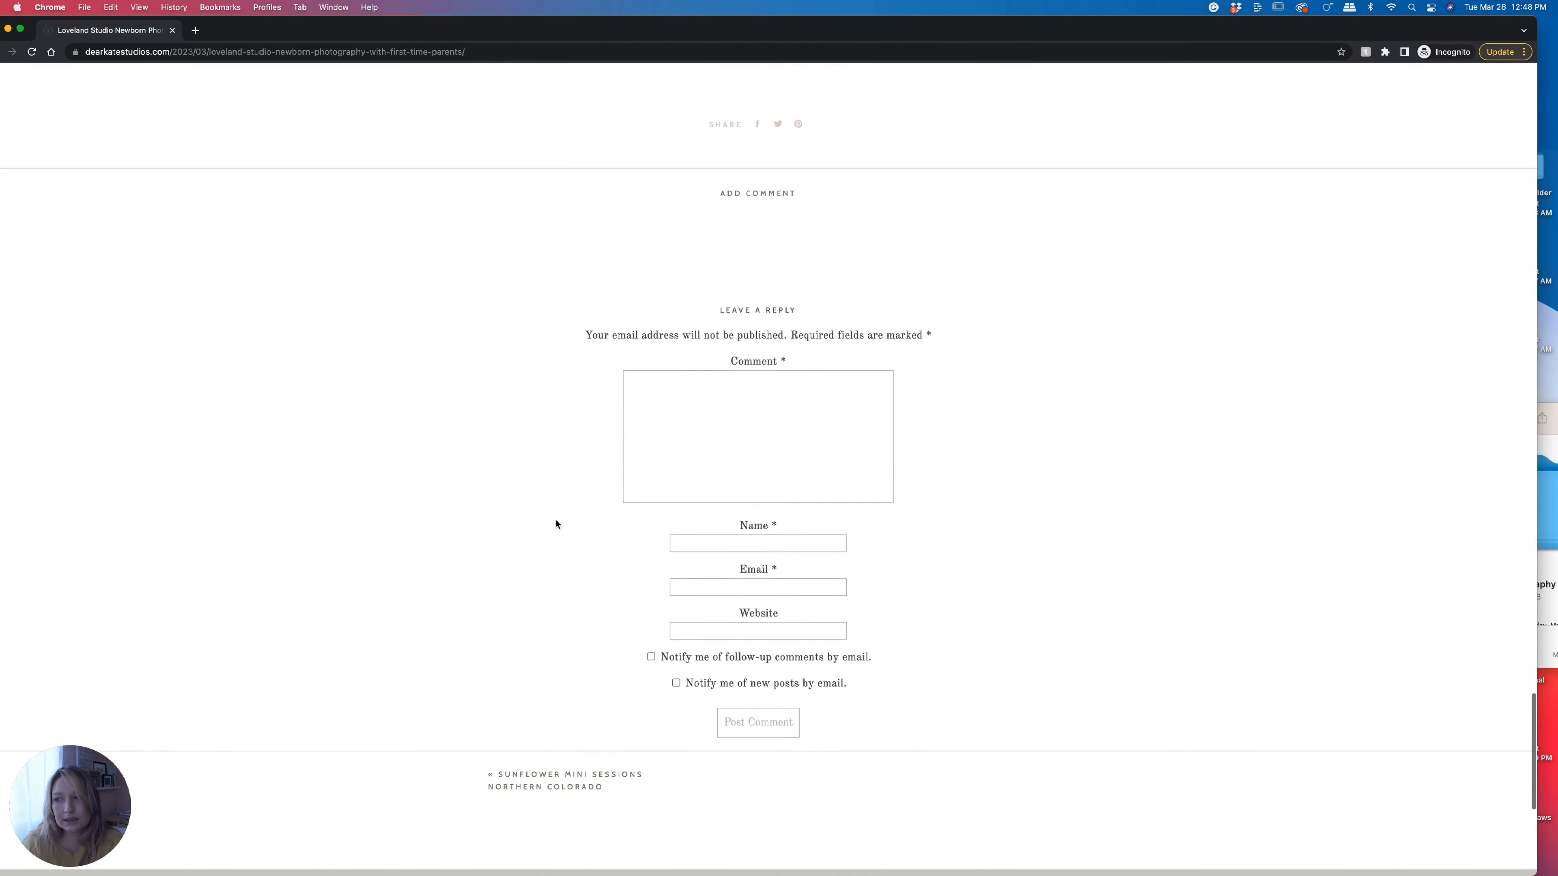
pyautogui.click(552, 614)
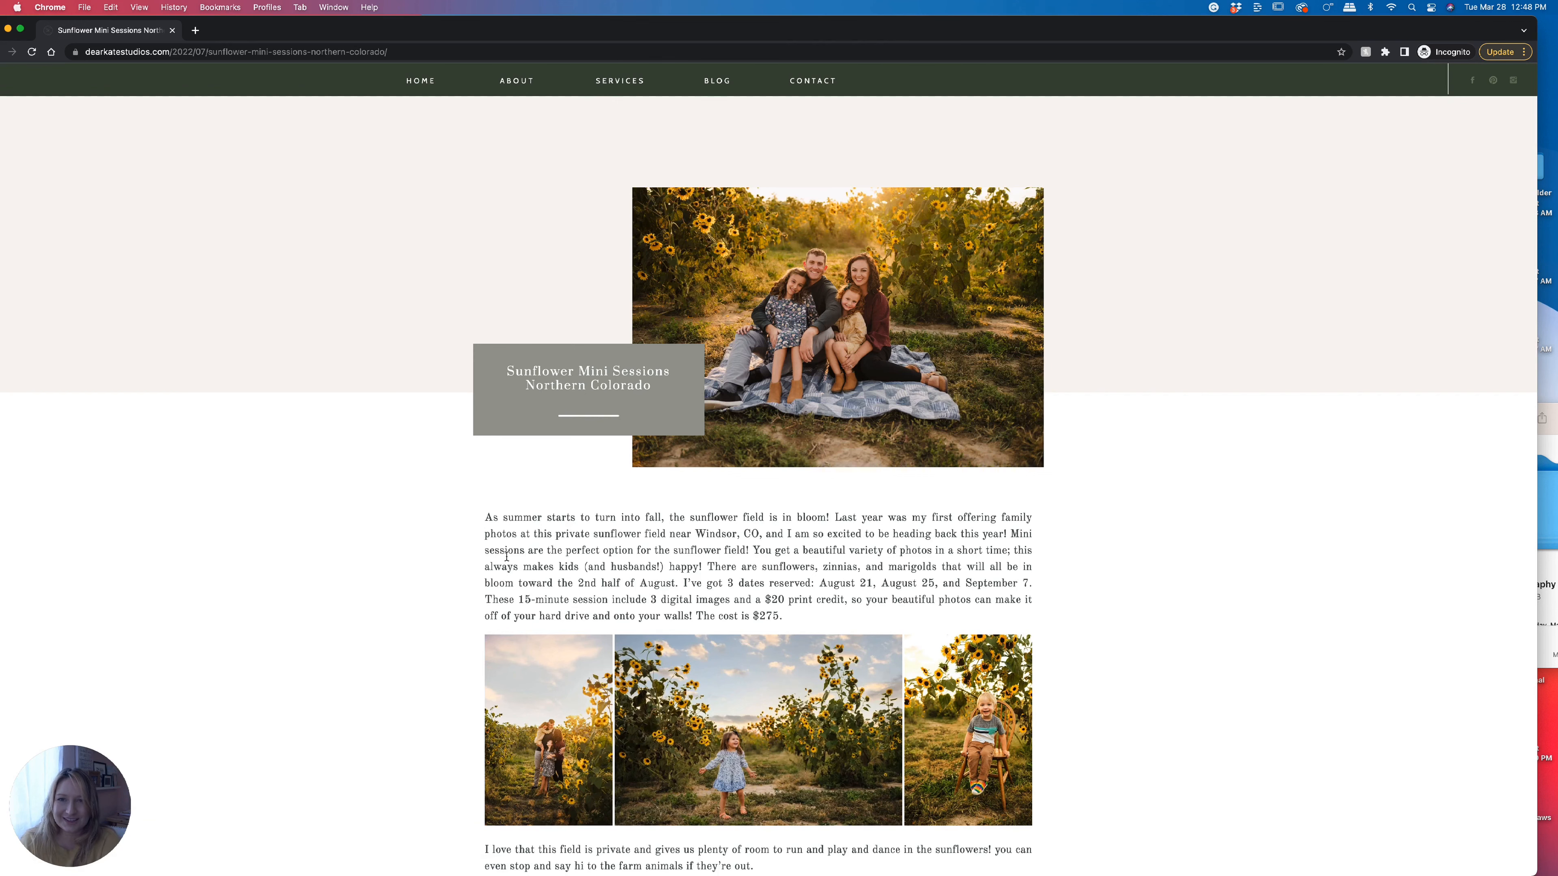
pyautogui.scroll(-3, 507, 558)
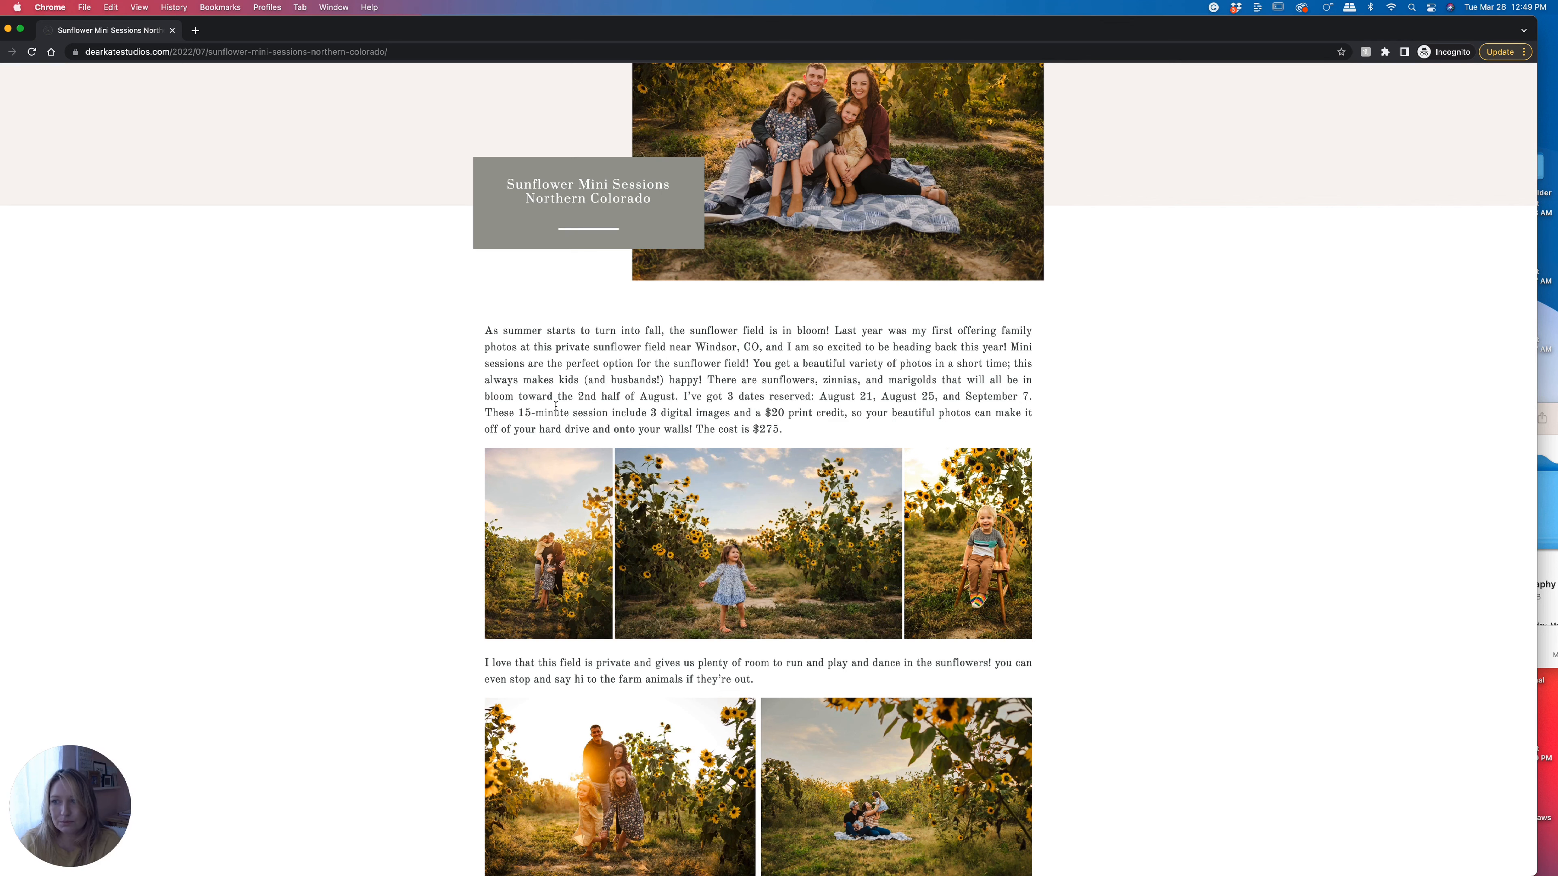
pyautogui.scroll(-10, 655, 525)
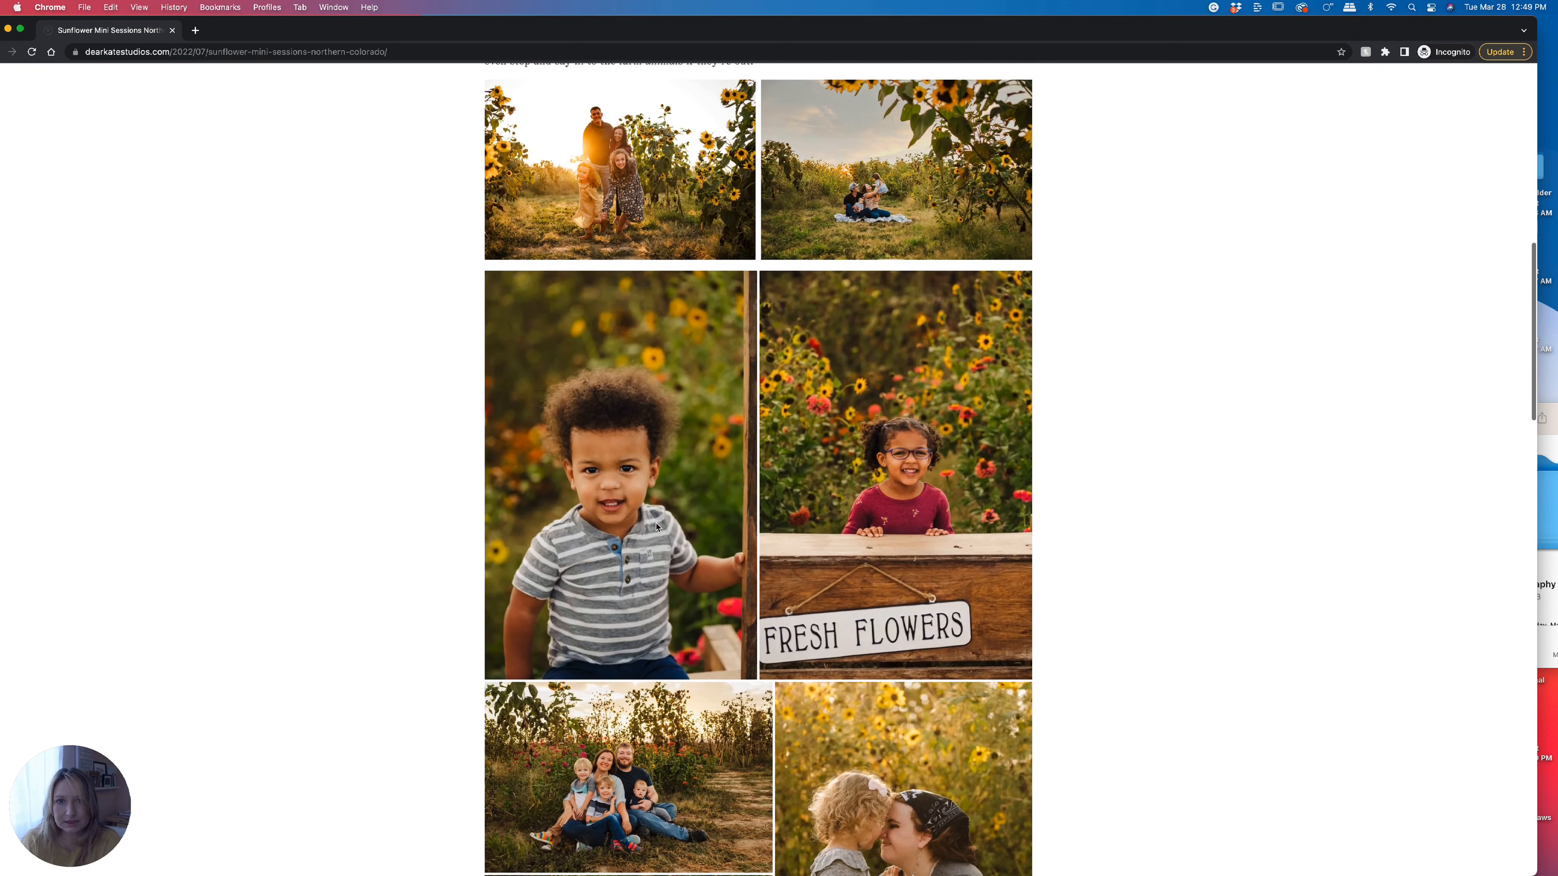
pyautogui.scroll(-10, 656, 527)
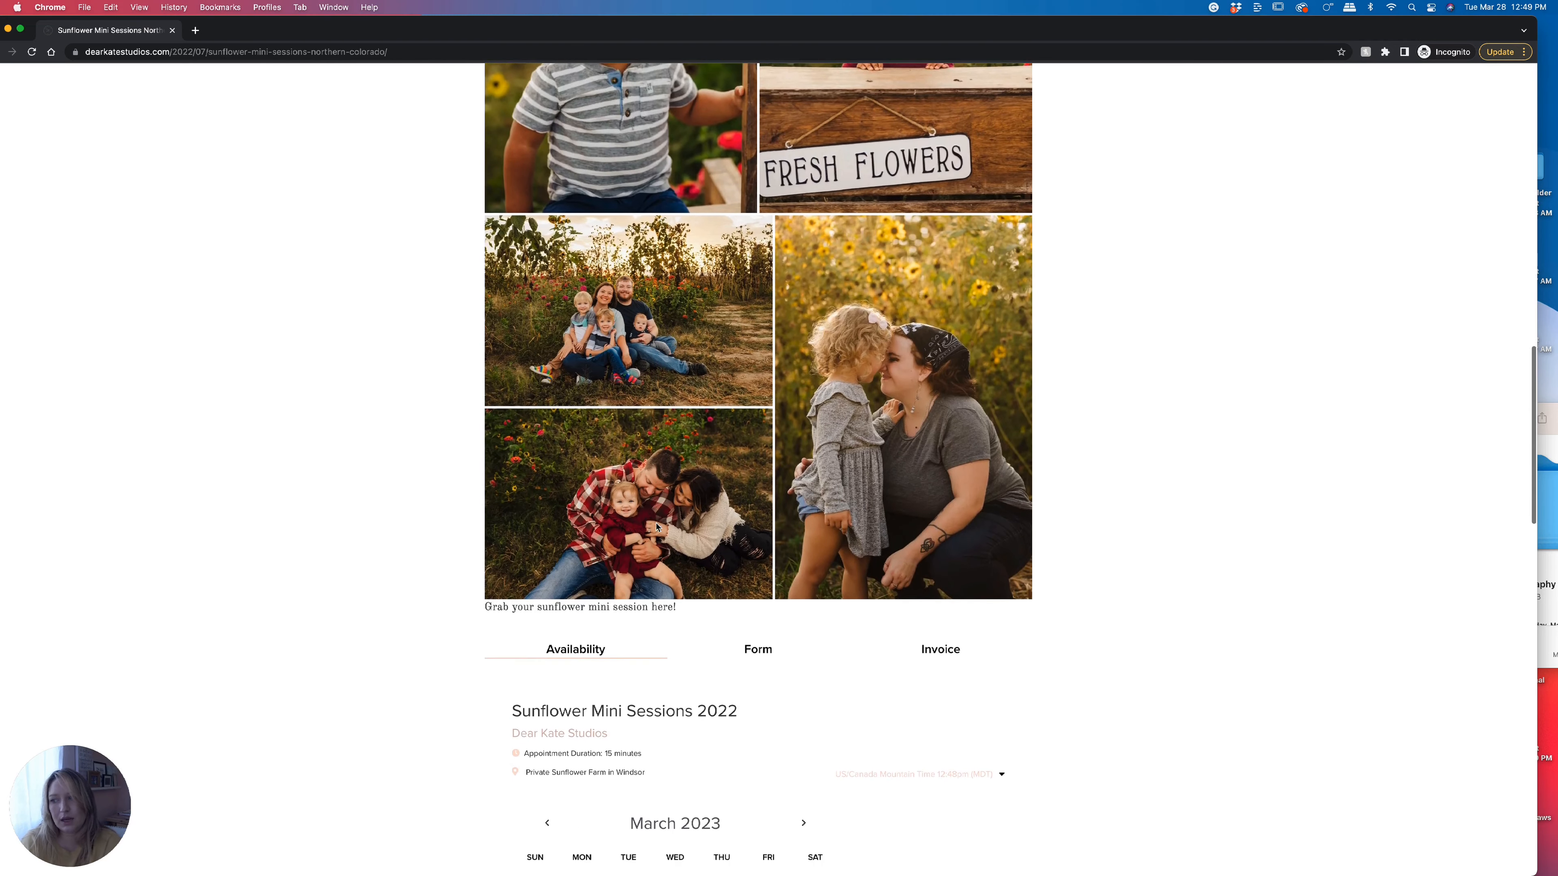
pyautogui.scroll(-15, 656, 527)
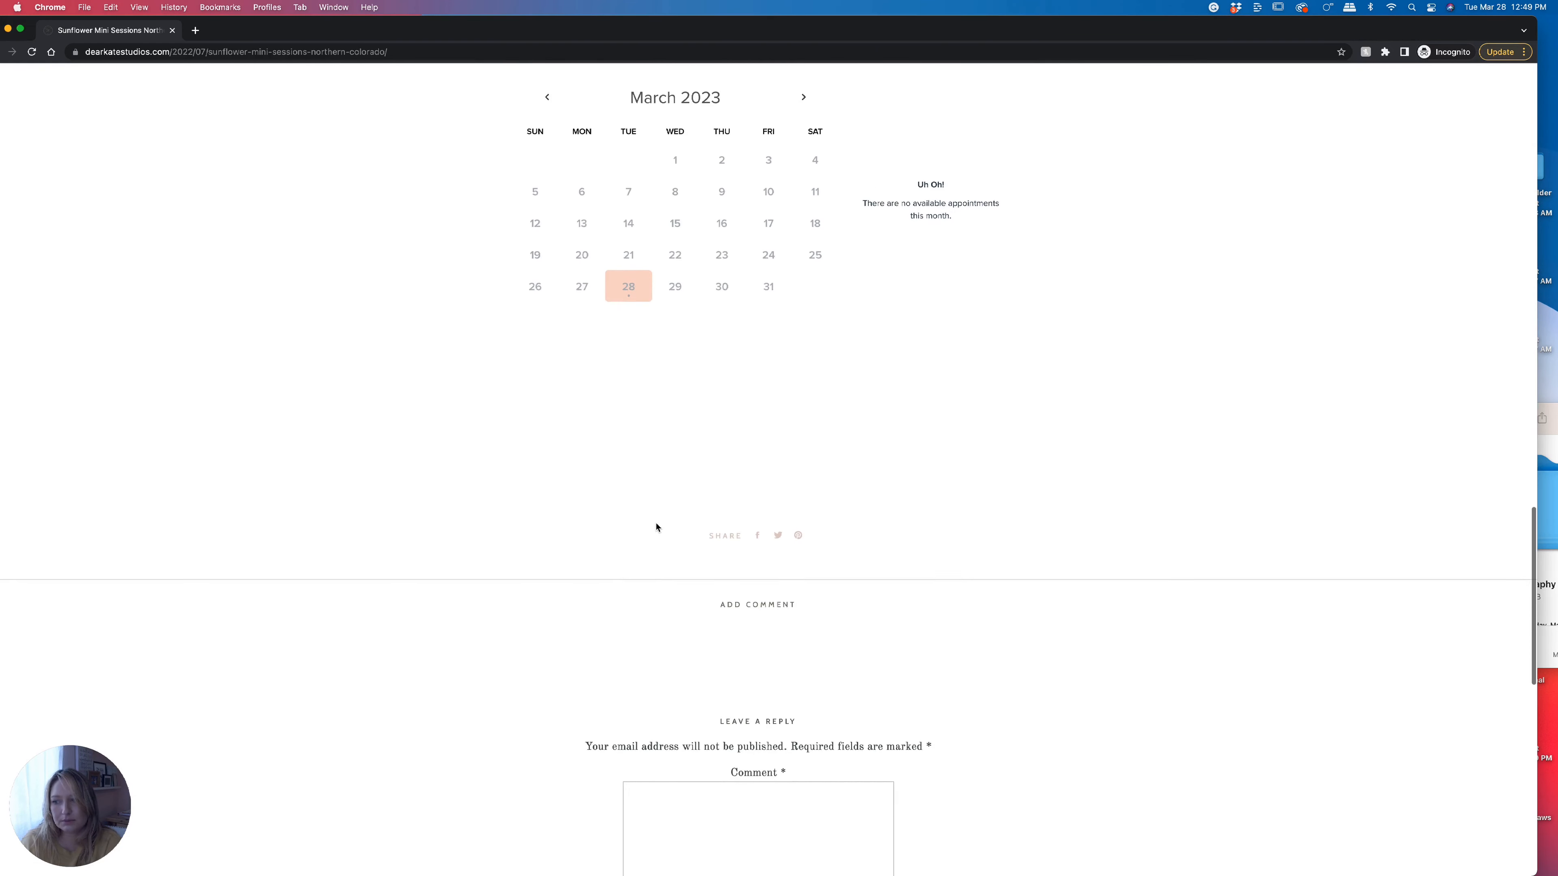
pyautogui.scroll(-5, 655, 528)
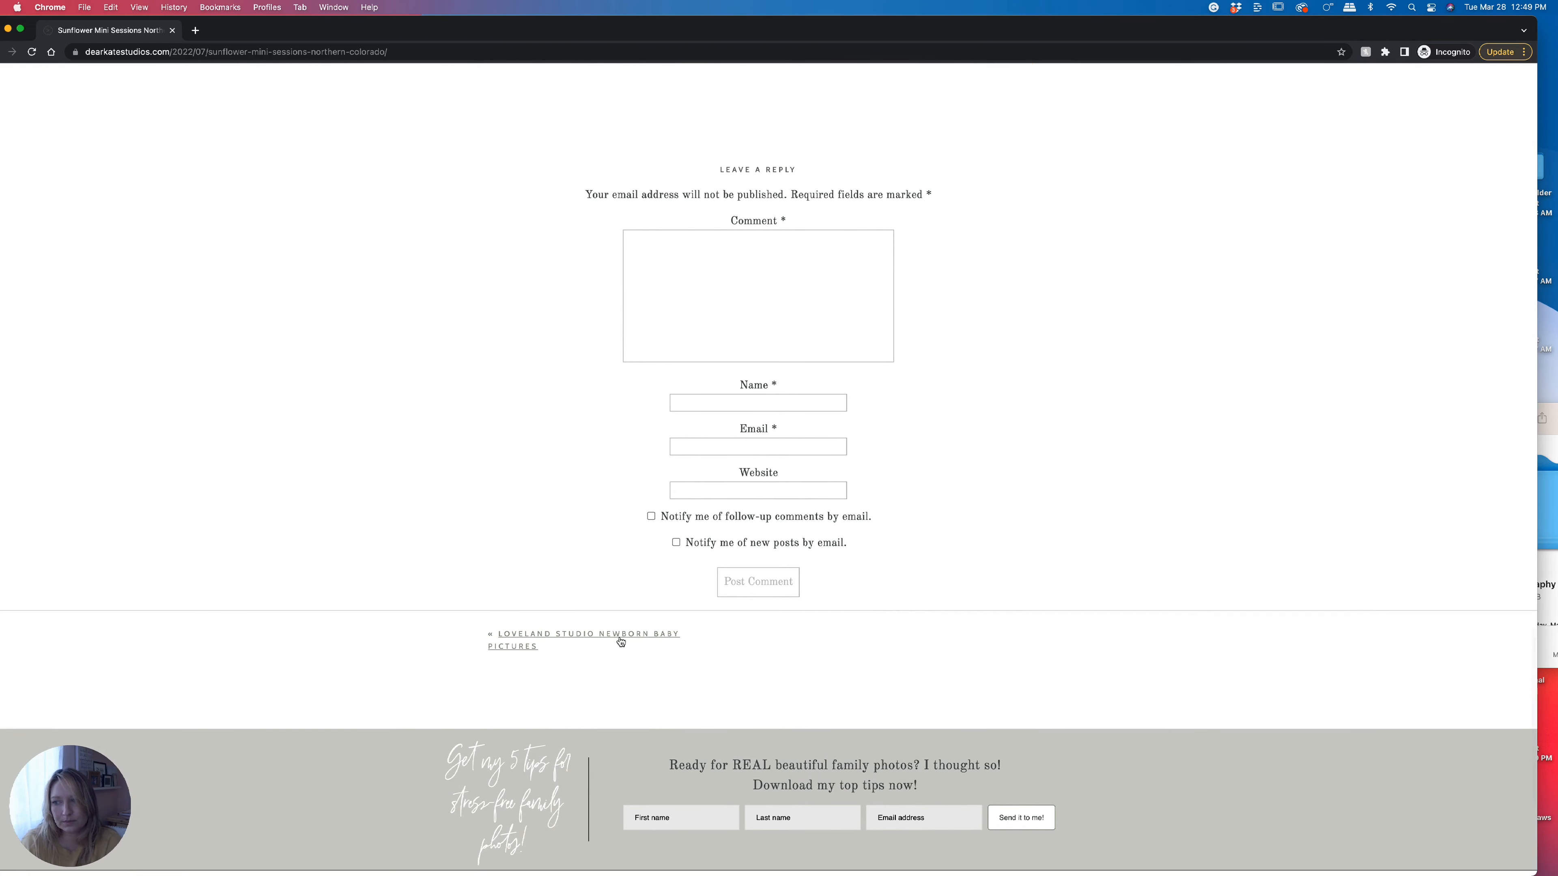
# Browse to the Loveland Studio Newborn Baby Pictures post and scroll through it.
pyautogui.click(620, 637)
pyautogui.scroll(-7, 620, 642)
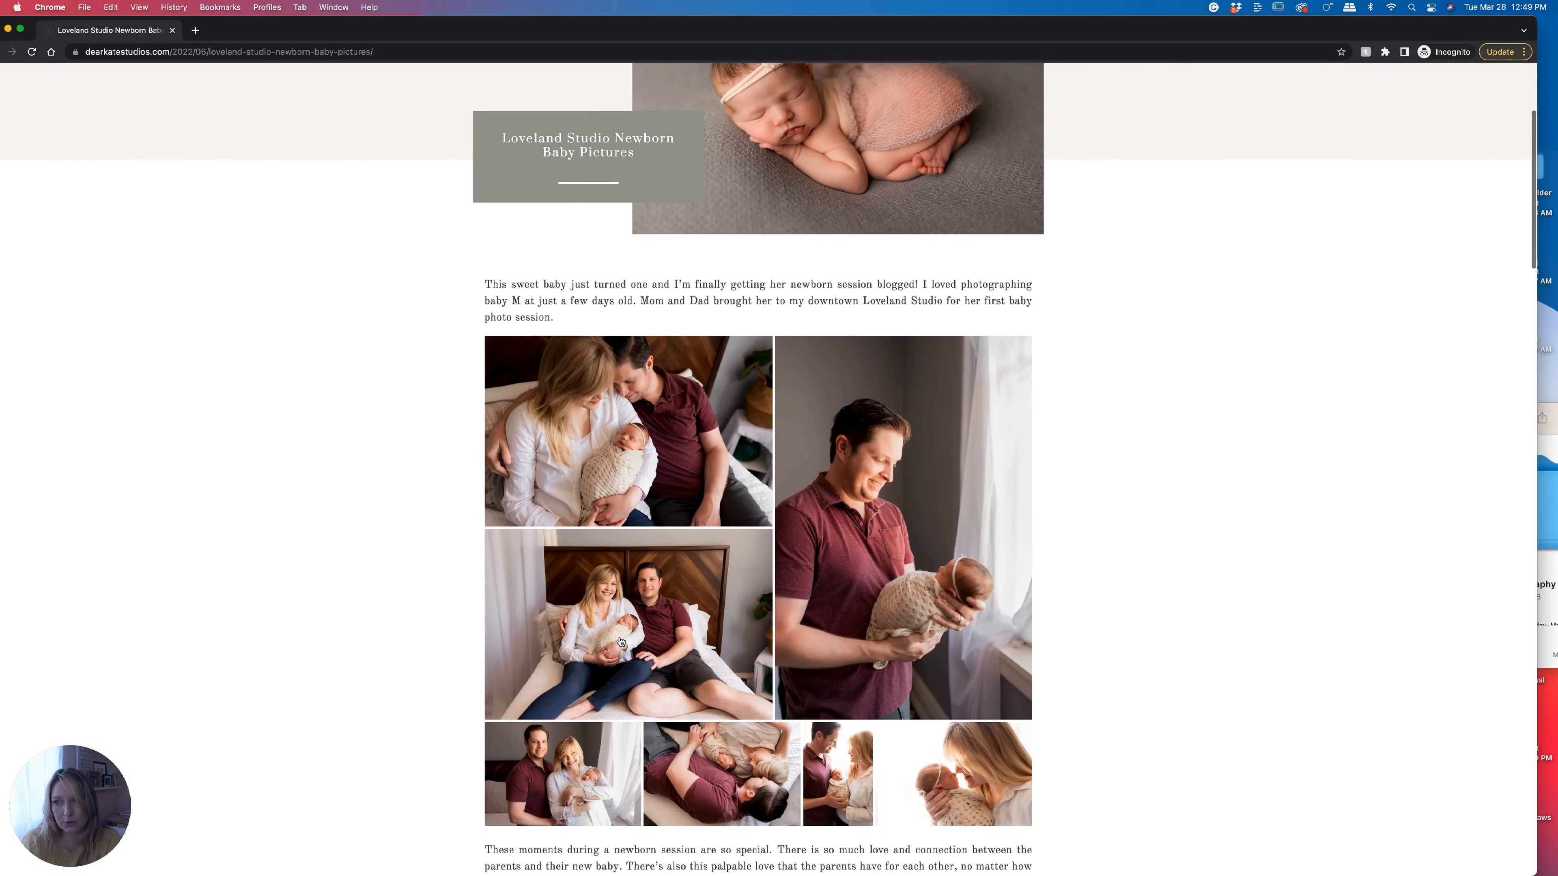
pyautogui.scroll(-9, 621, 641)
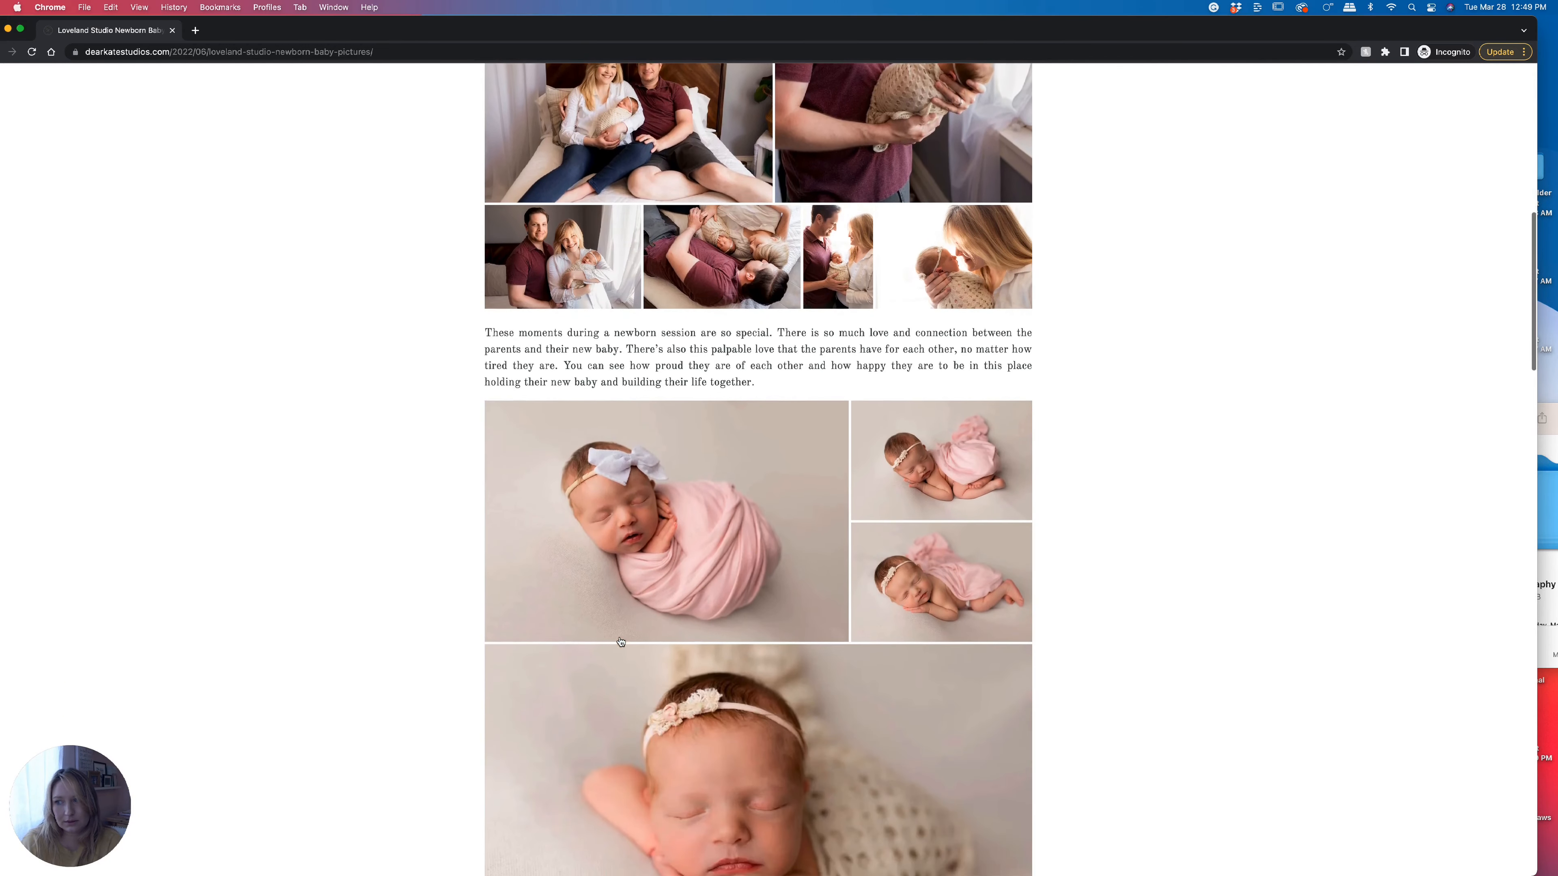
pyautogui.scroll(-18, 620, 641)
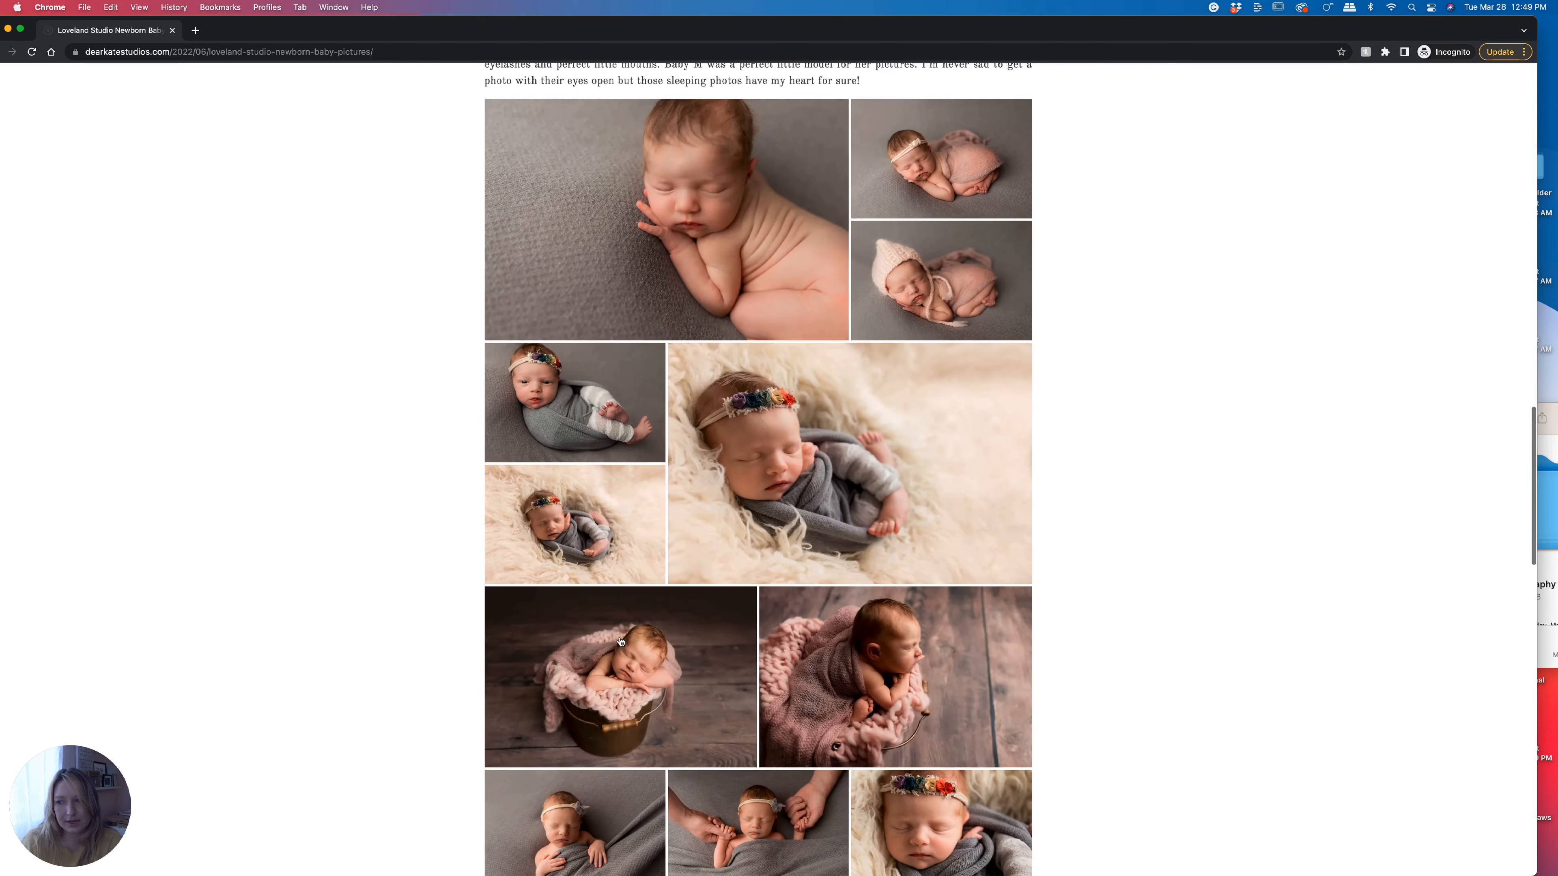
pyautogui.scroll(-3, 620, 642)
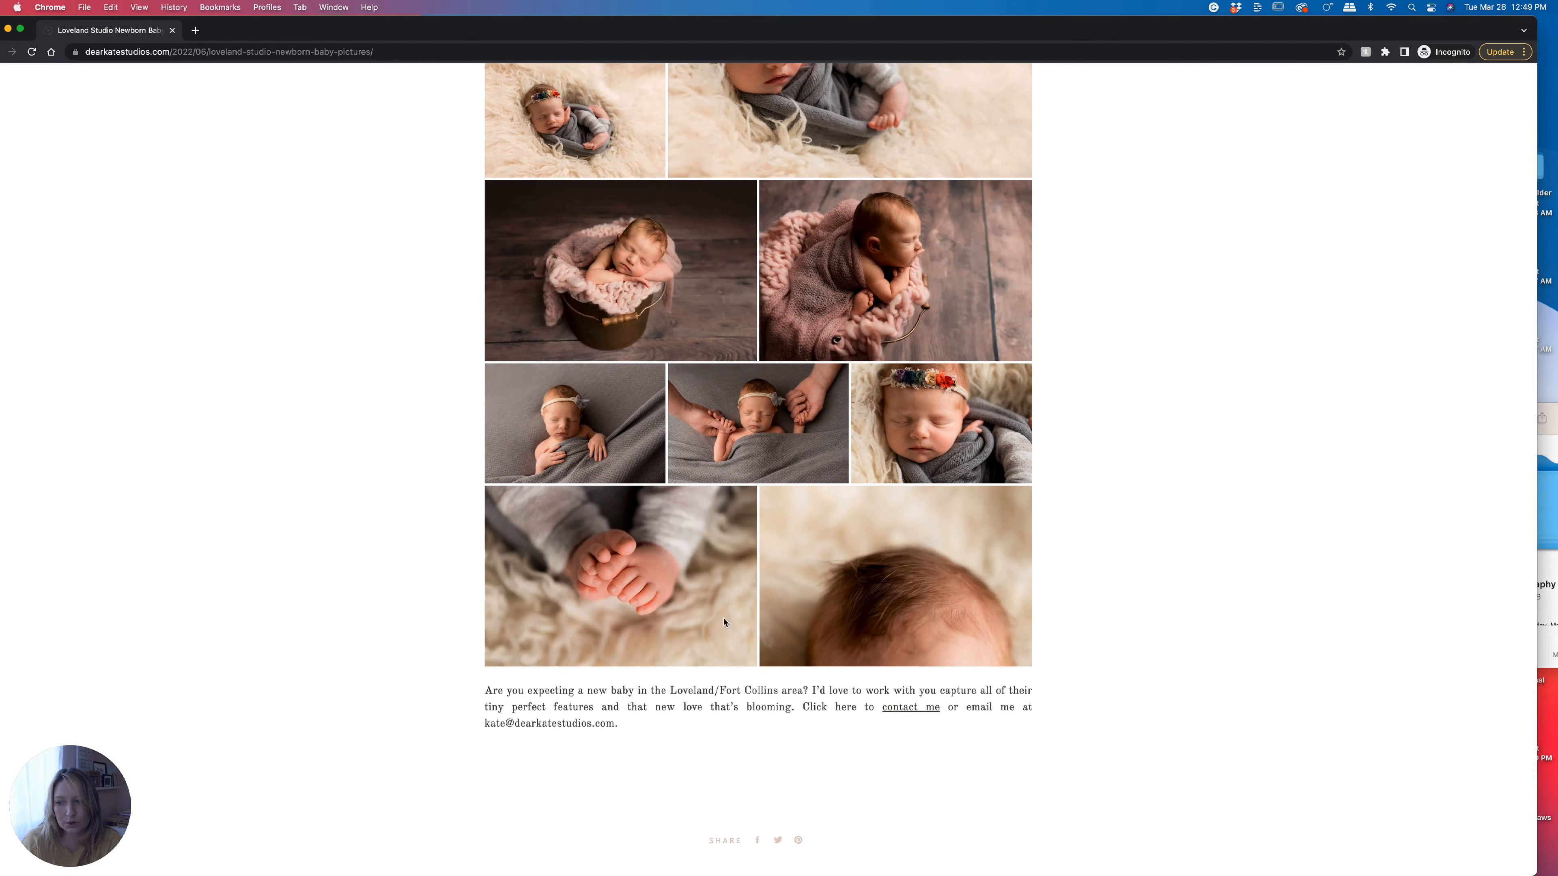
pyautogui.scroll(-4, 719, 644)
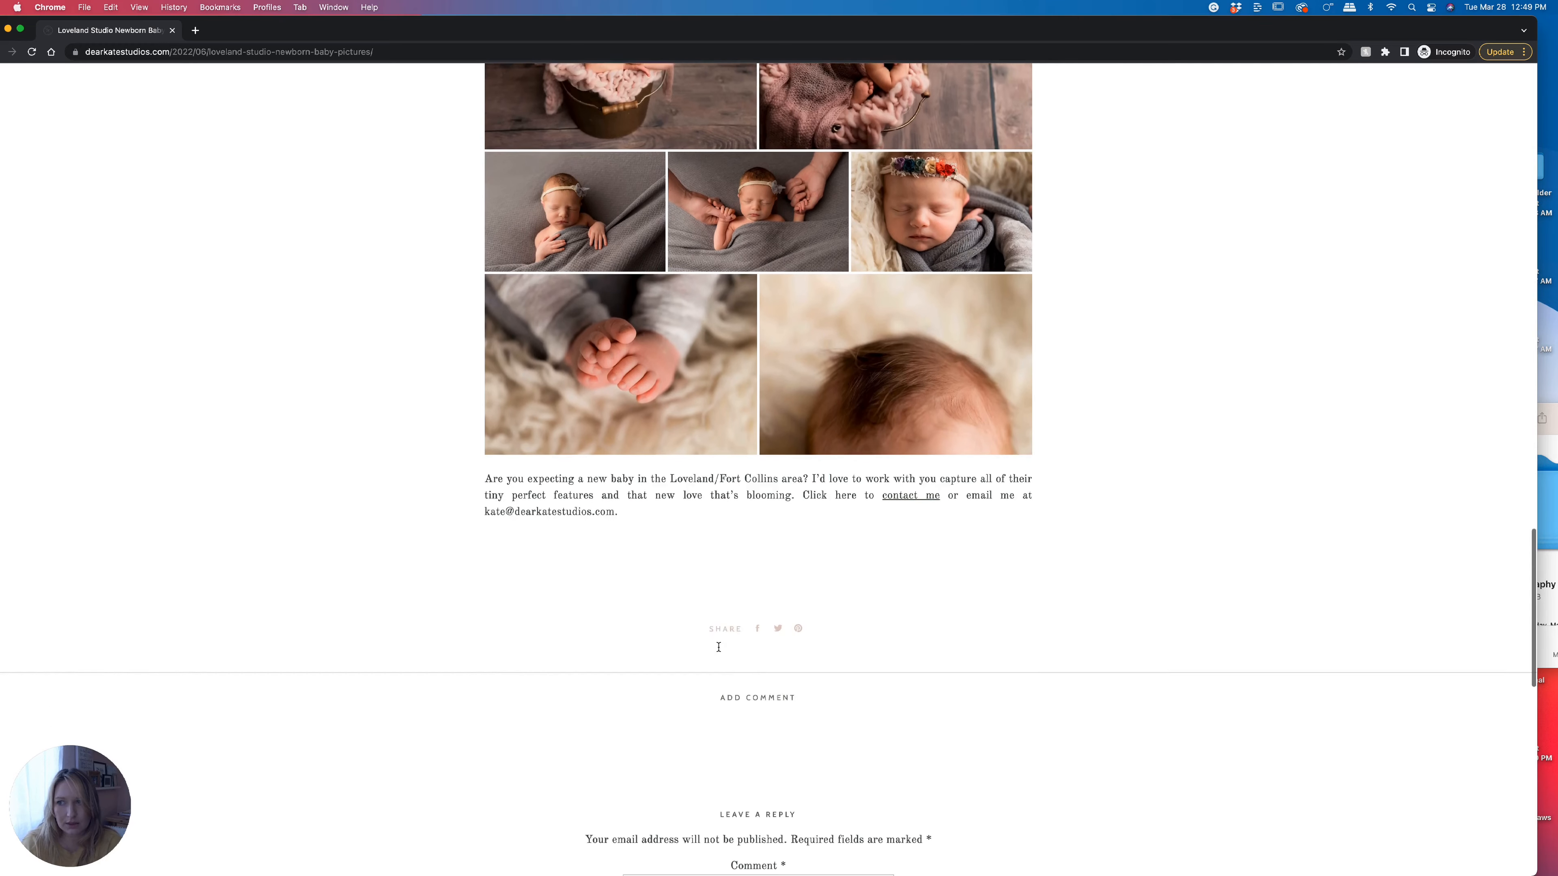
pyautogui.scroll(-10, 963, 665)
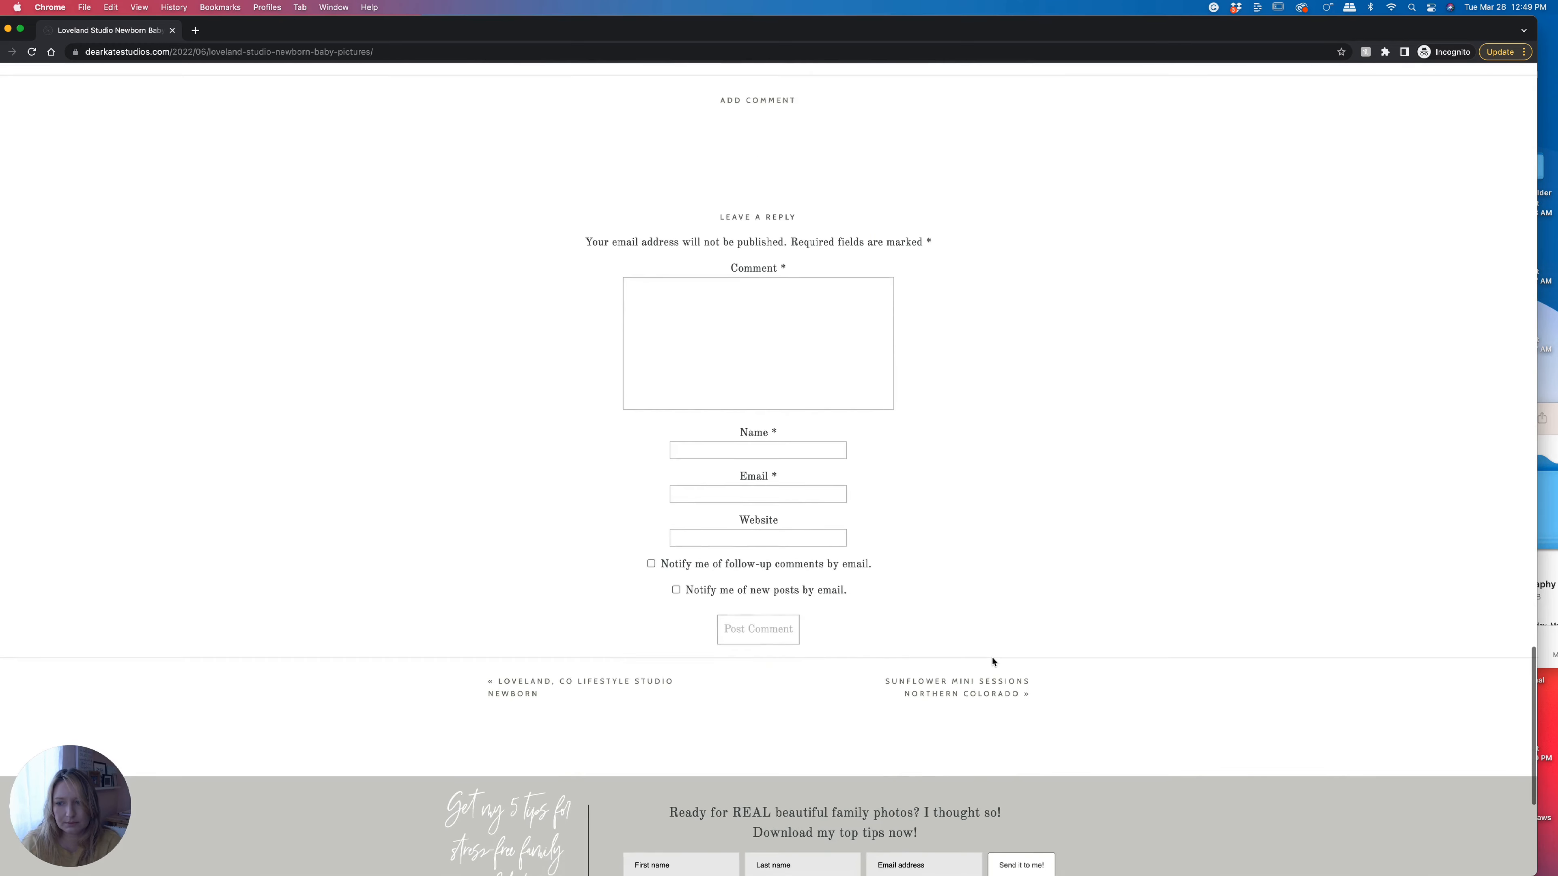
# Go via Sunflower Mini Sessions Northern Colorado to the first-time parents newborn post and detach it into a window.
pyautogui.click(1001, 650)
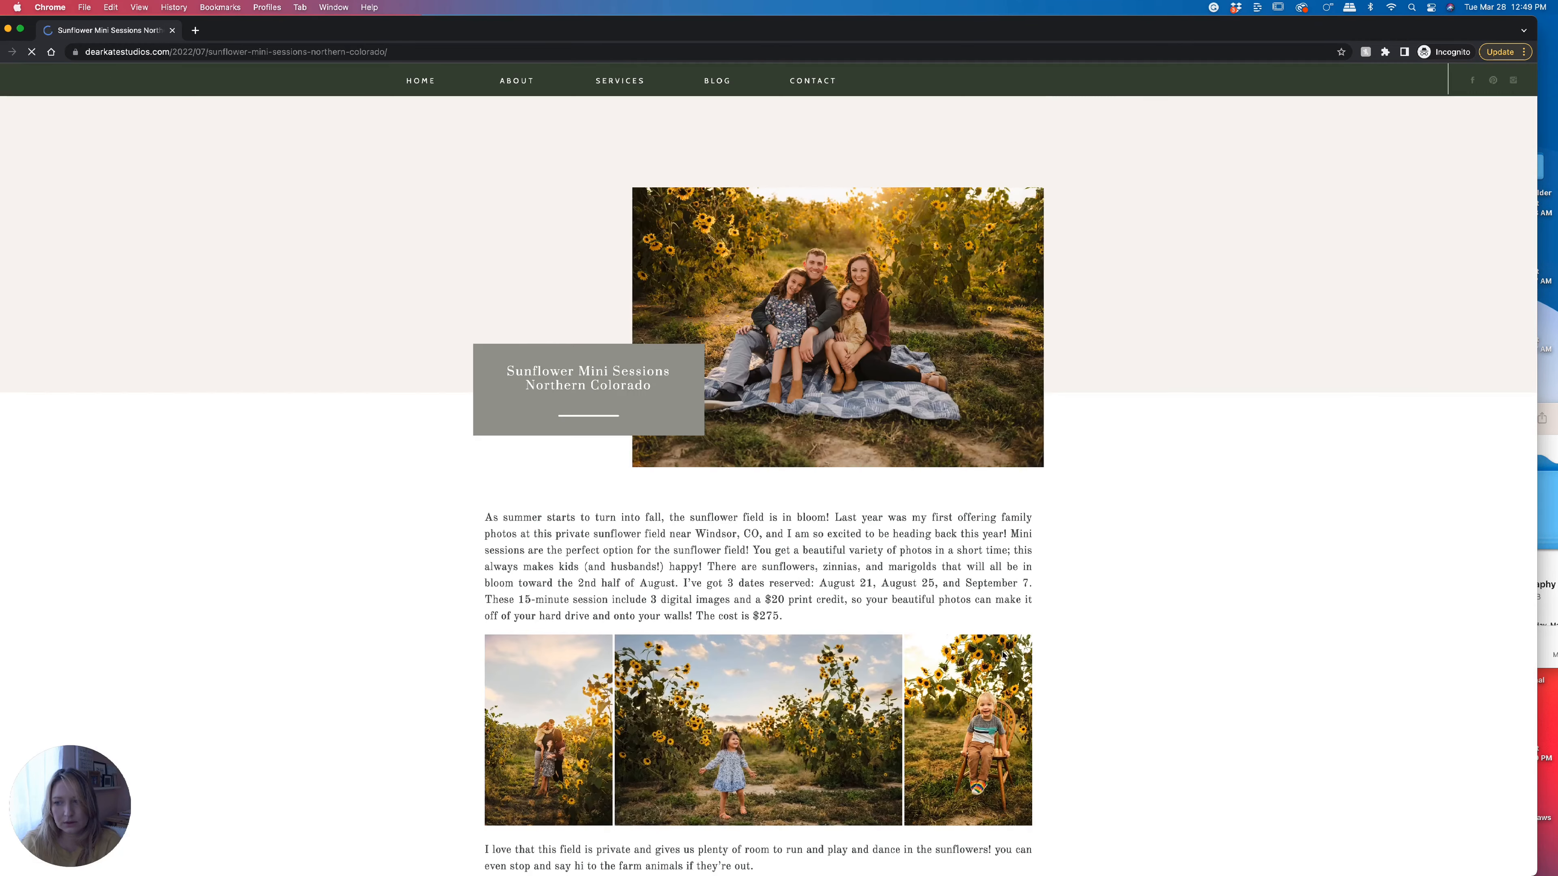
pyautogui.scroll(-20, 1003, 656)
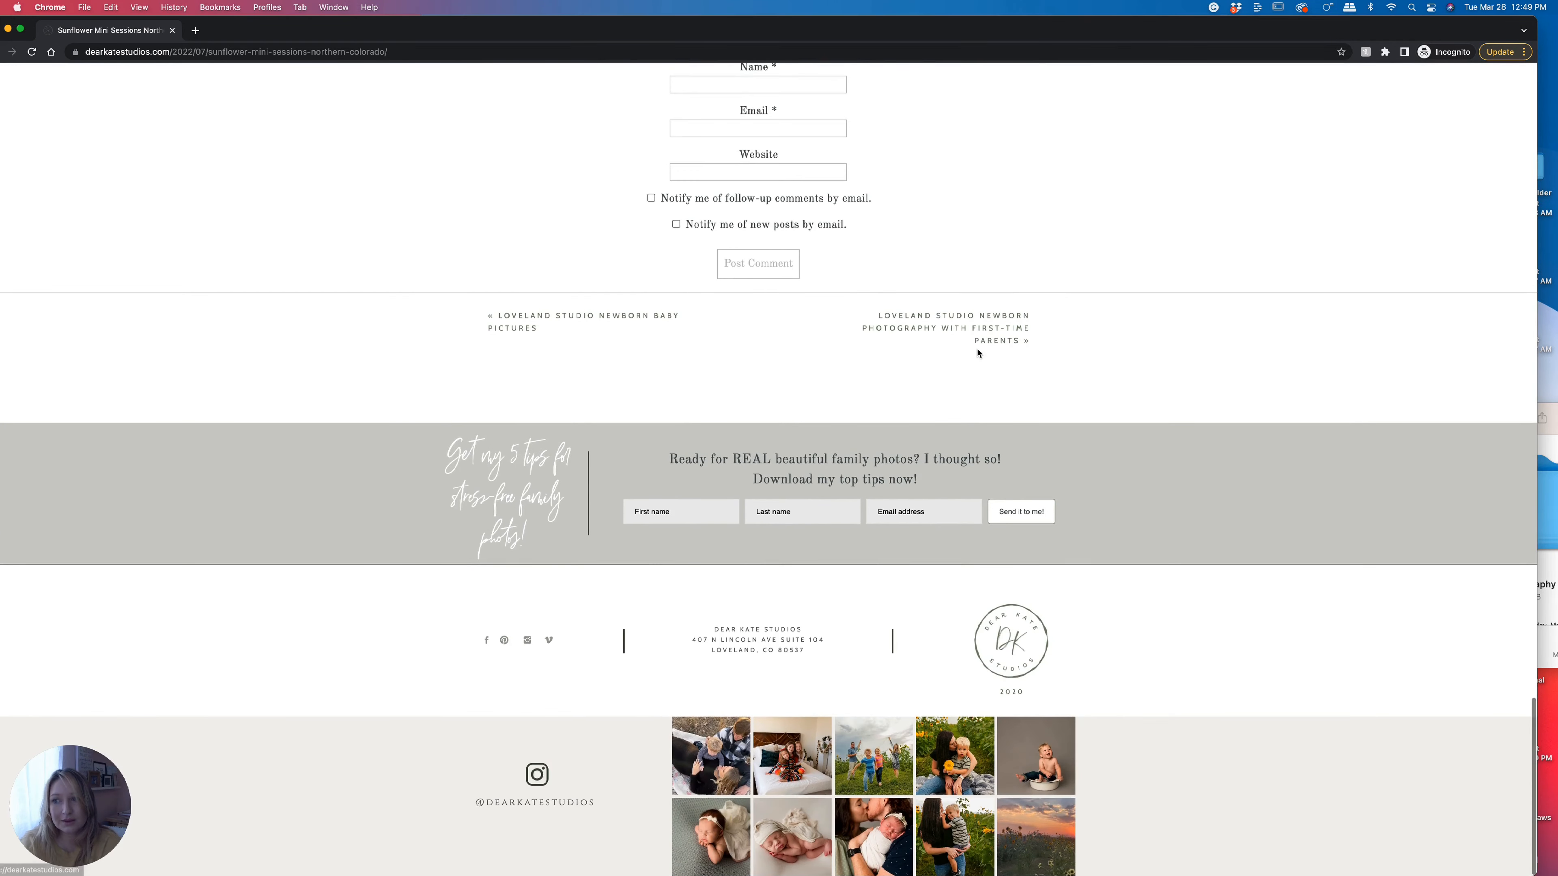
pyautogui.click(984, 339)
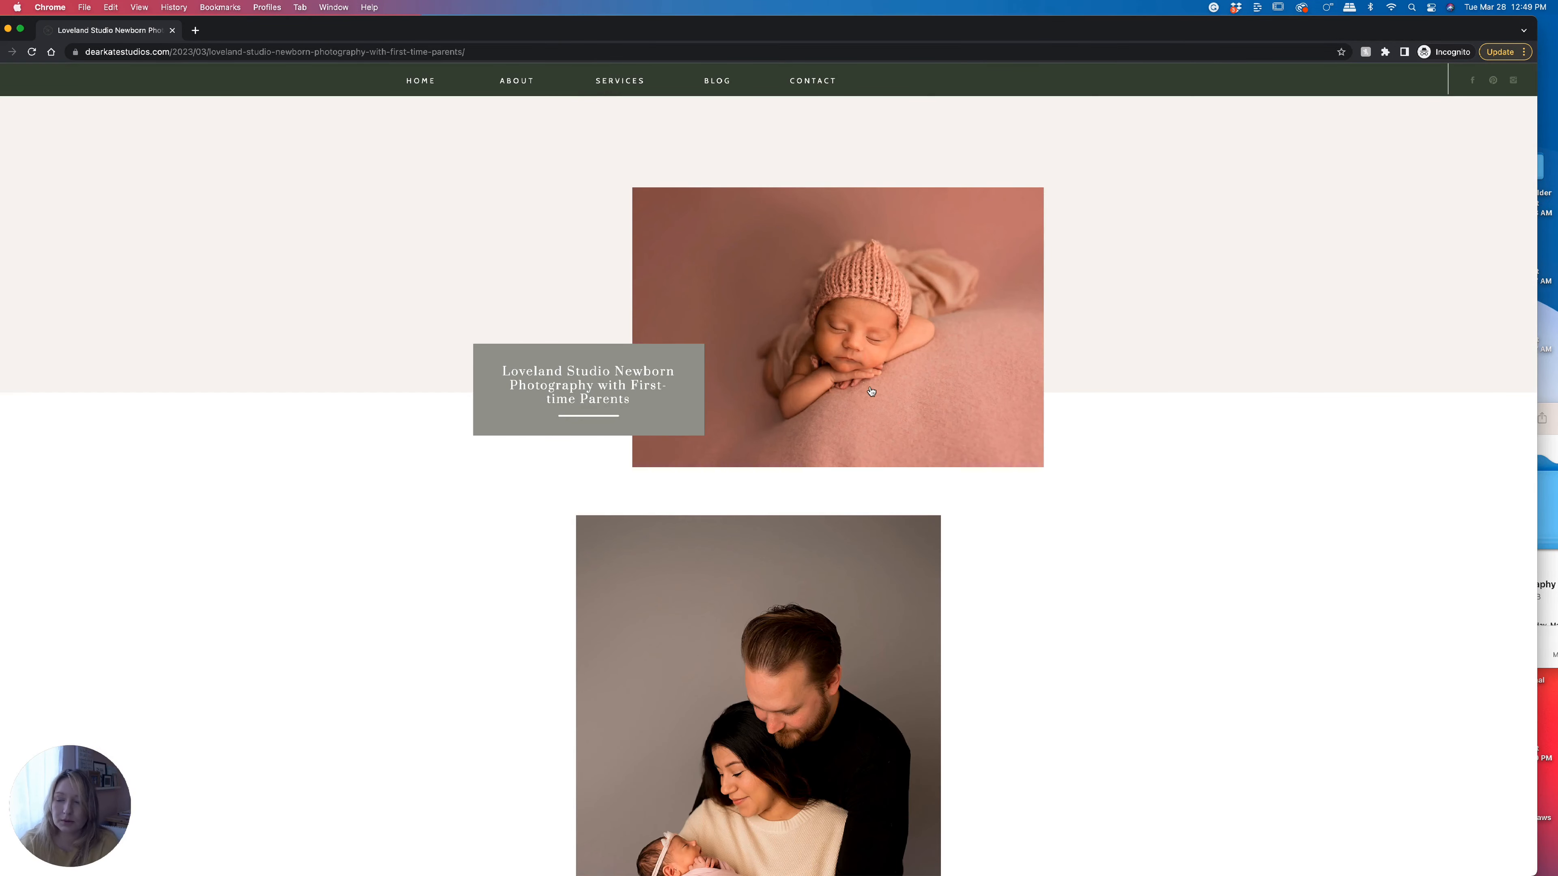
pyautogui.scroll(-10, 895, 433)
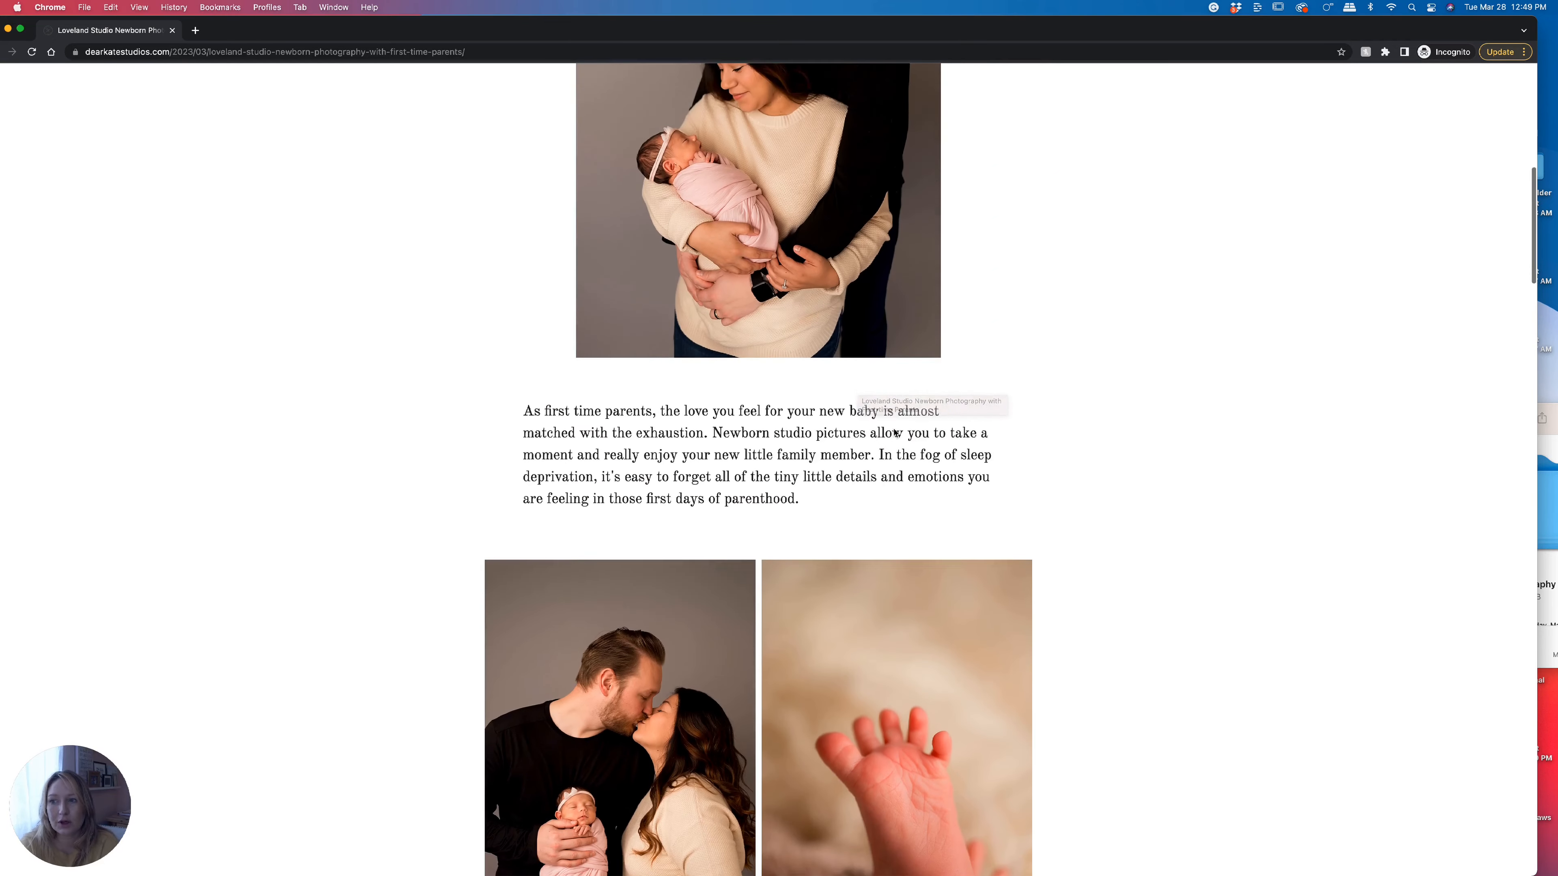
pyautogui.scroll(-3, 895, 433)
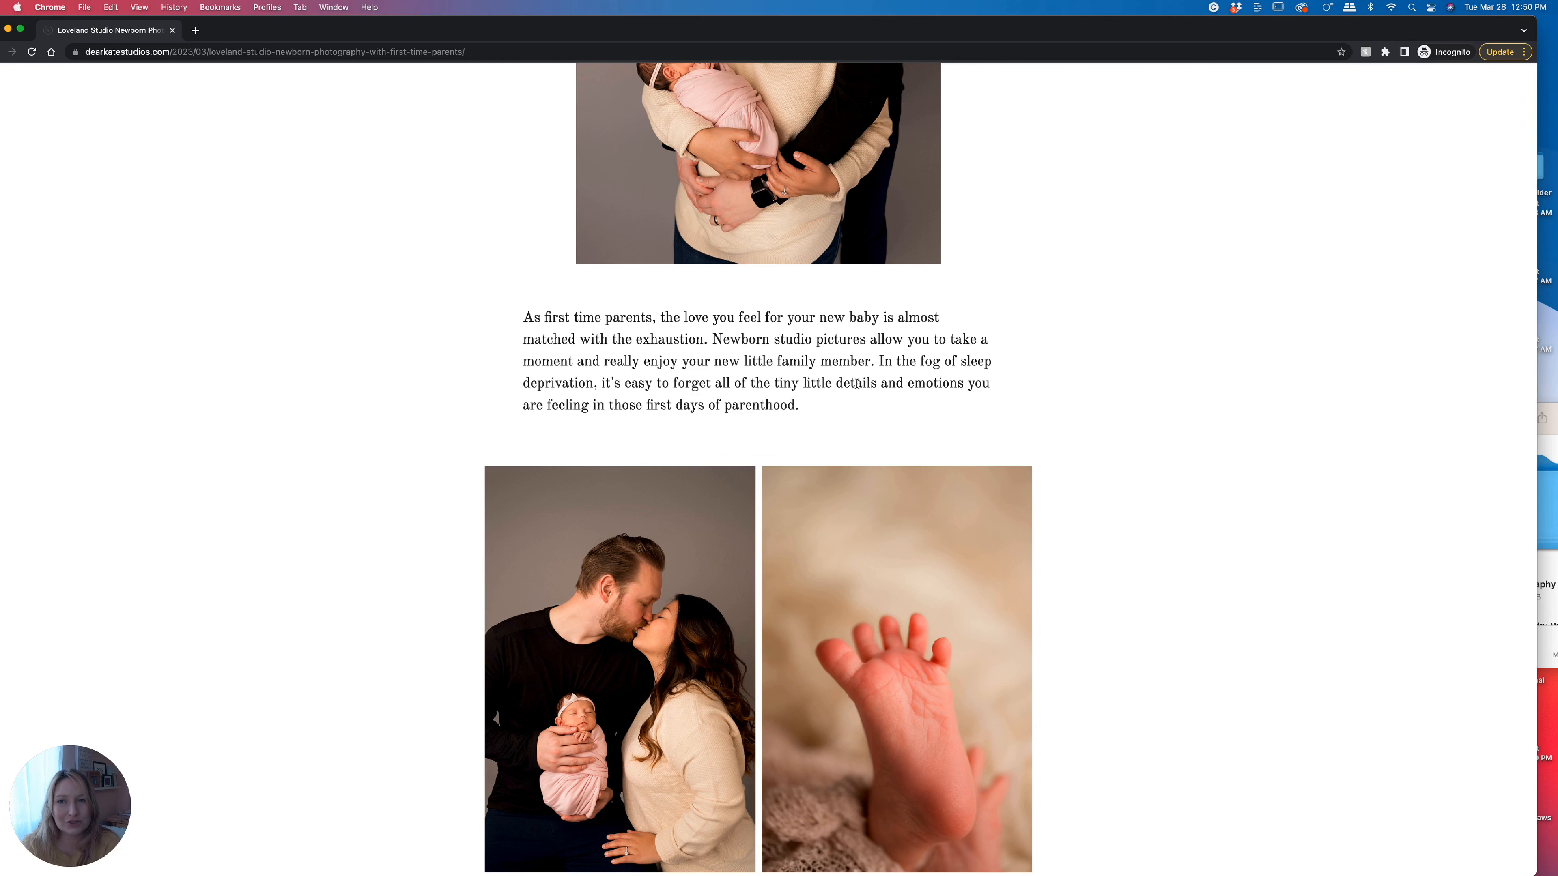
pyautogui.moveTo(107, 35); pyautogui.dragTo(304, 105)
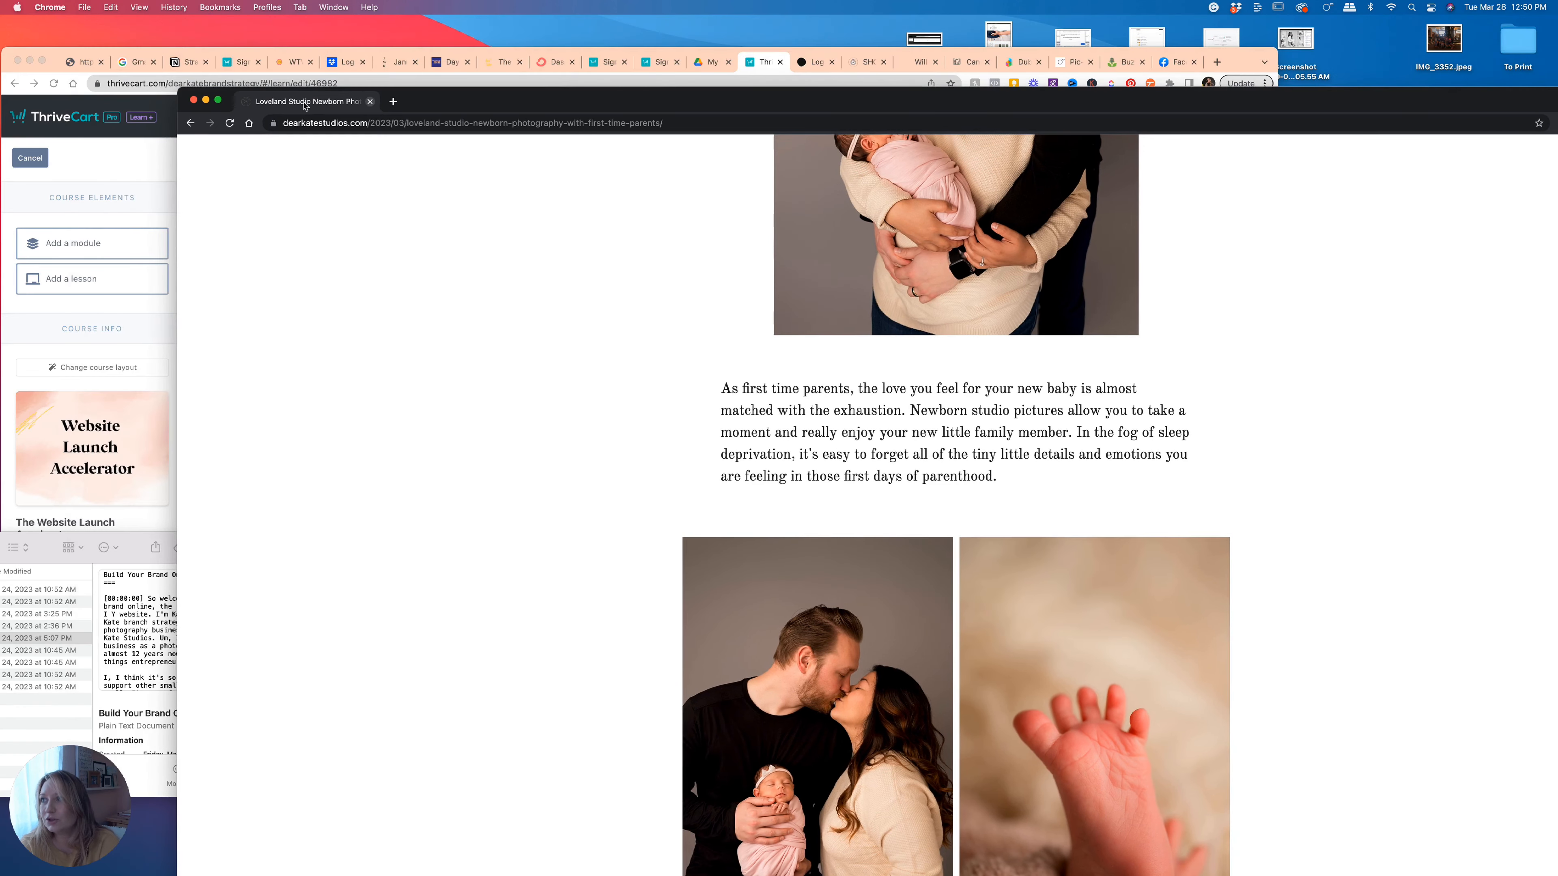
# Close the extra window and open Share & SEO > Social Media Promo for the Baby girl completes family of 5 post.
pyautogui.click(191, 100)
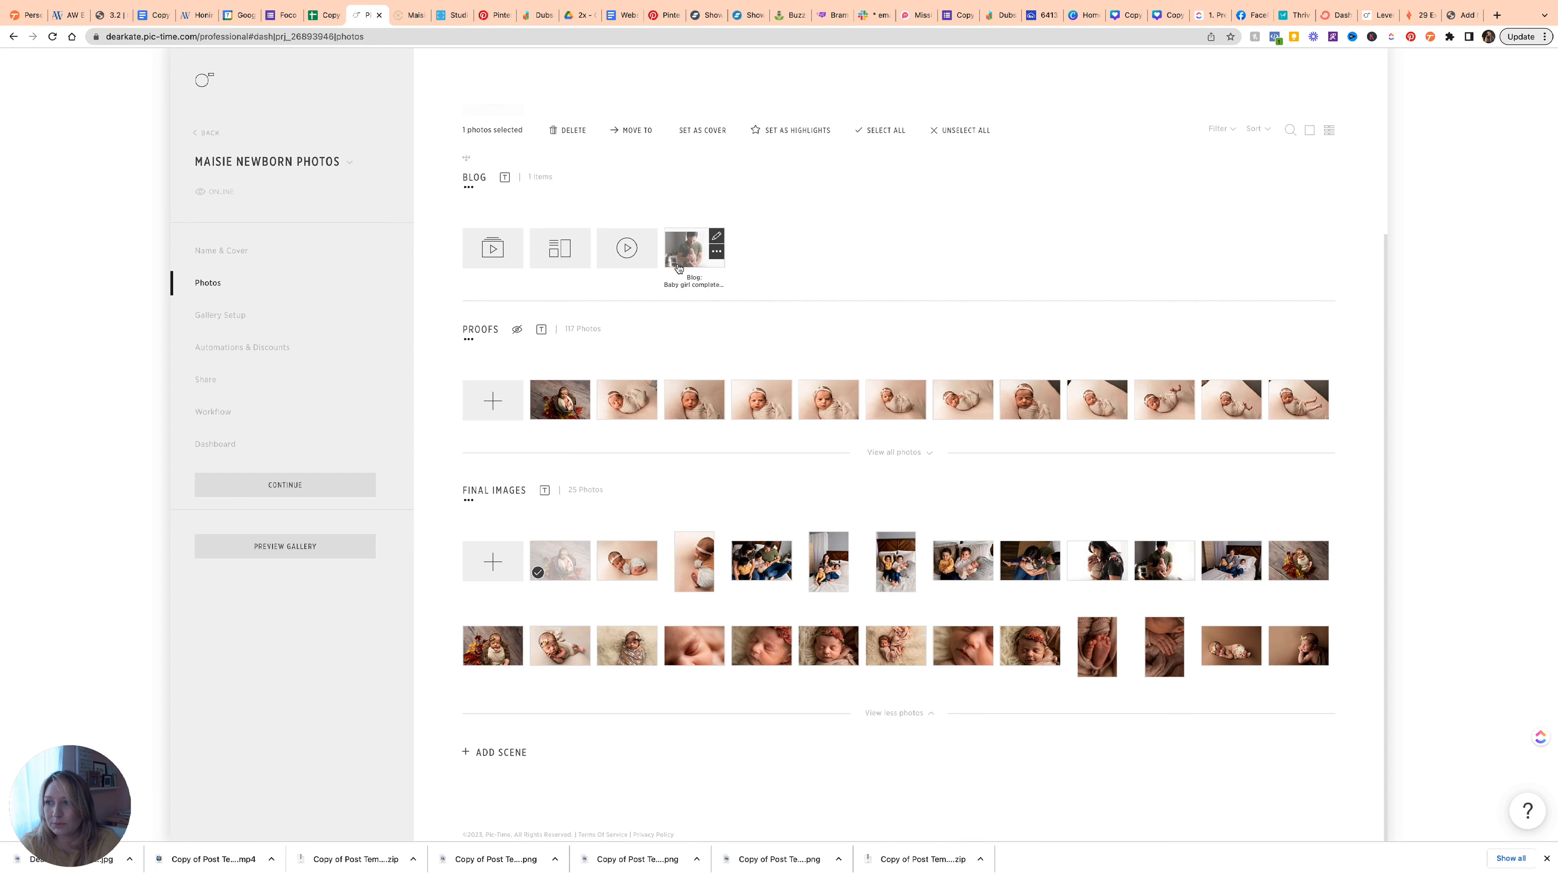
pyautogui.click(684, 258)
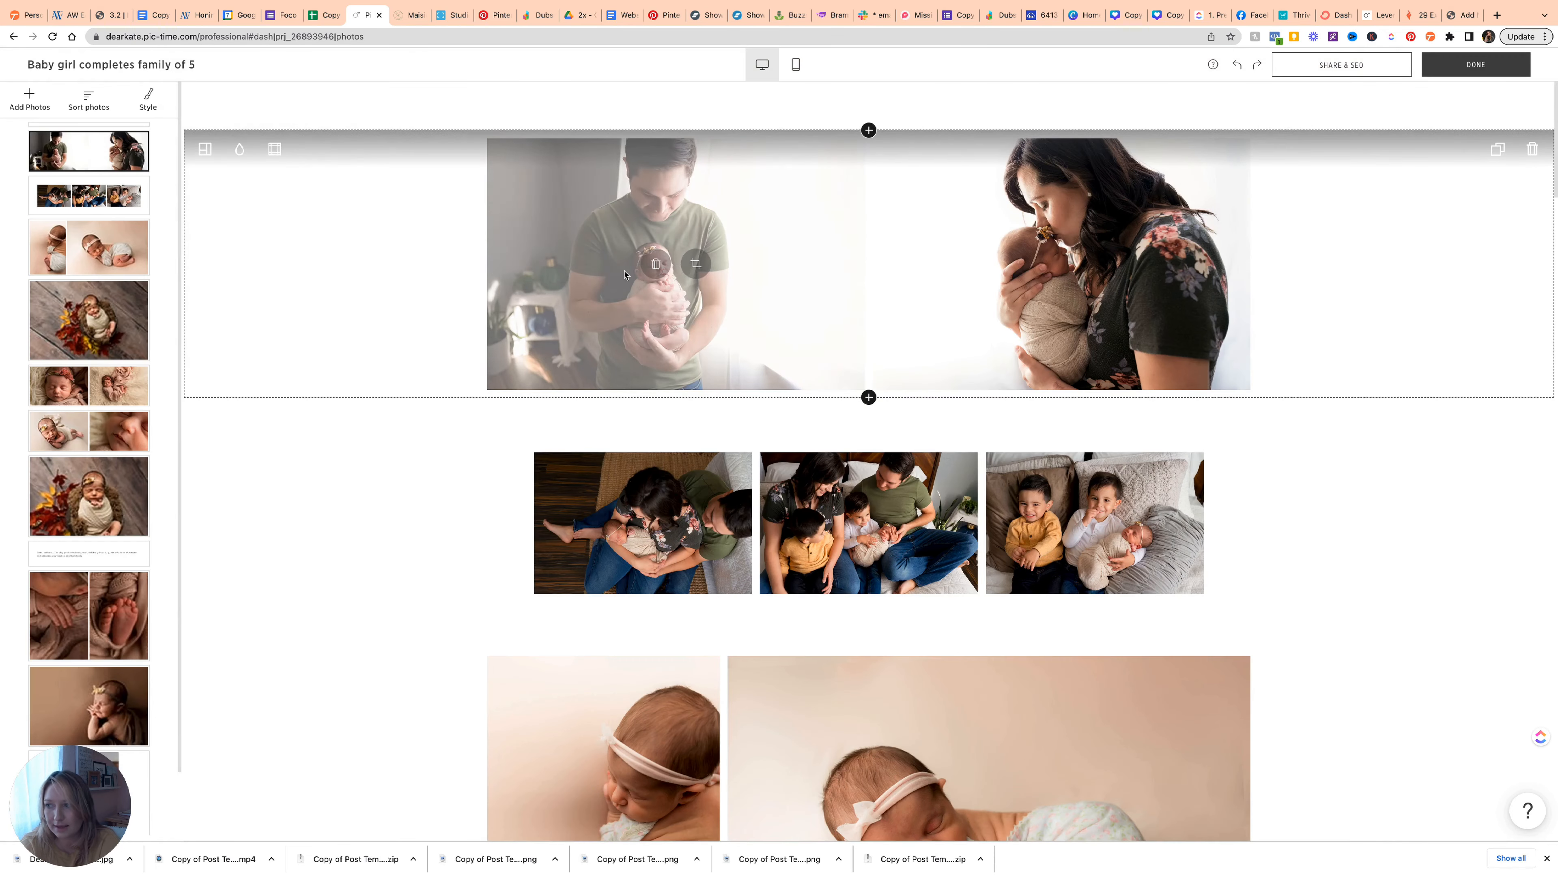
pyautogui.click(1492, 66)
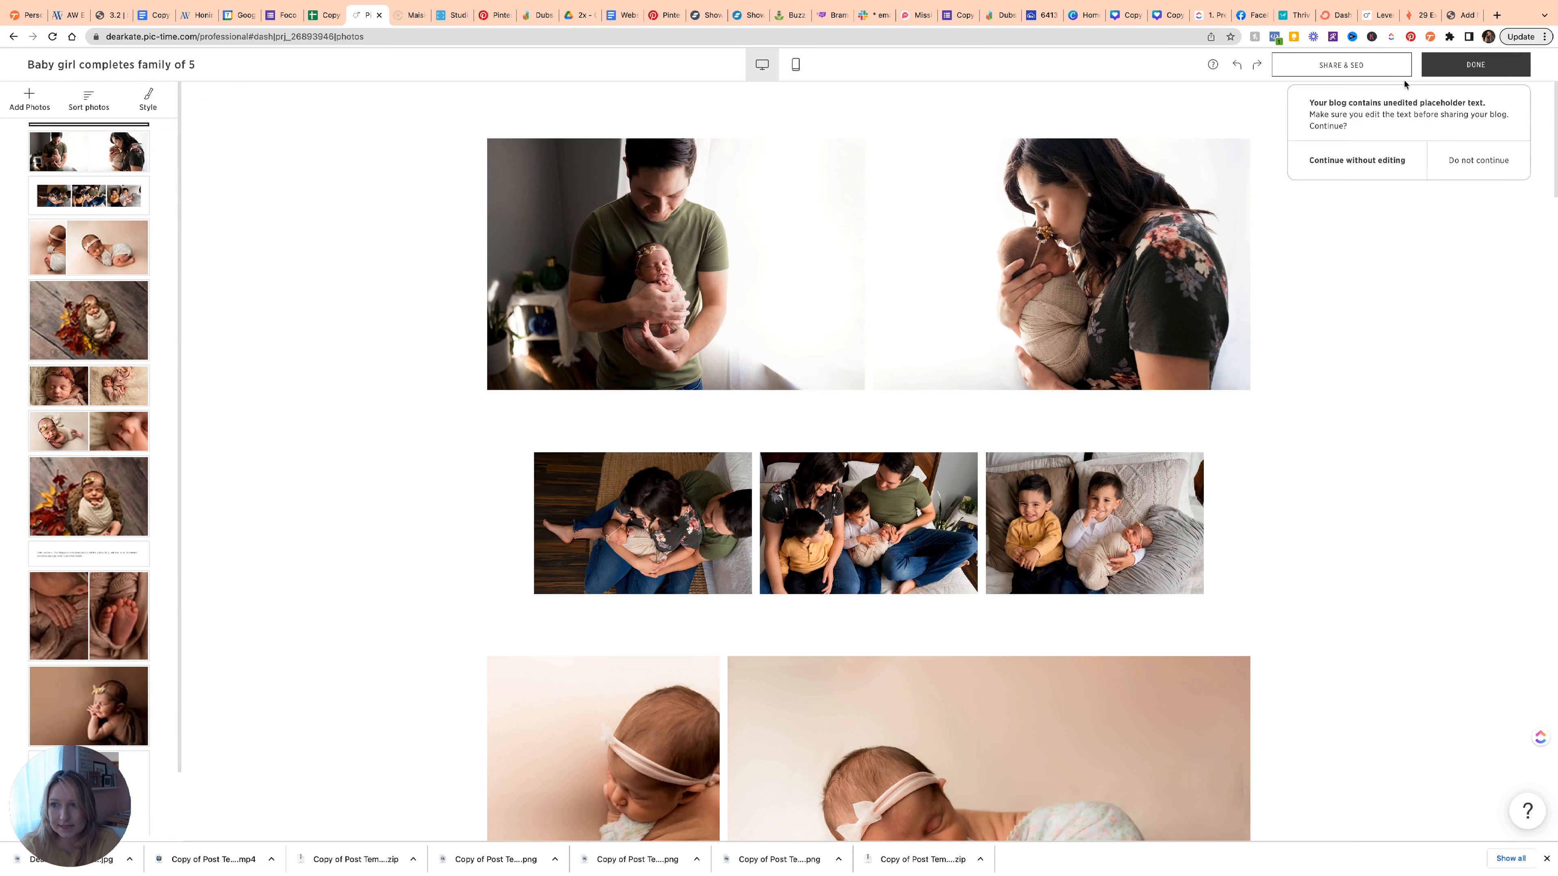
pyautogui.click(1352, 68)
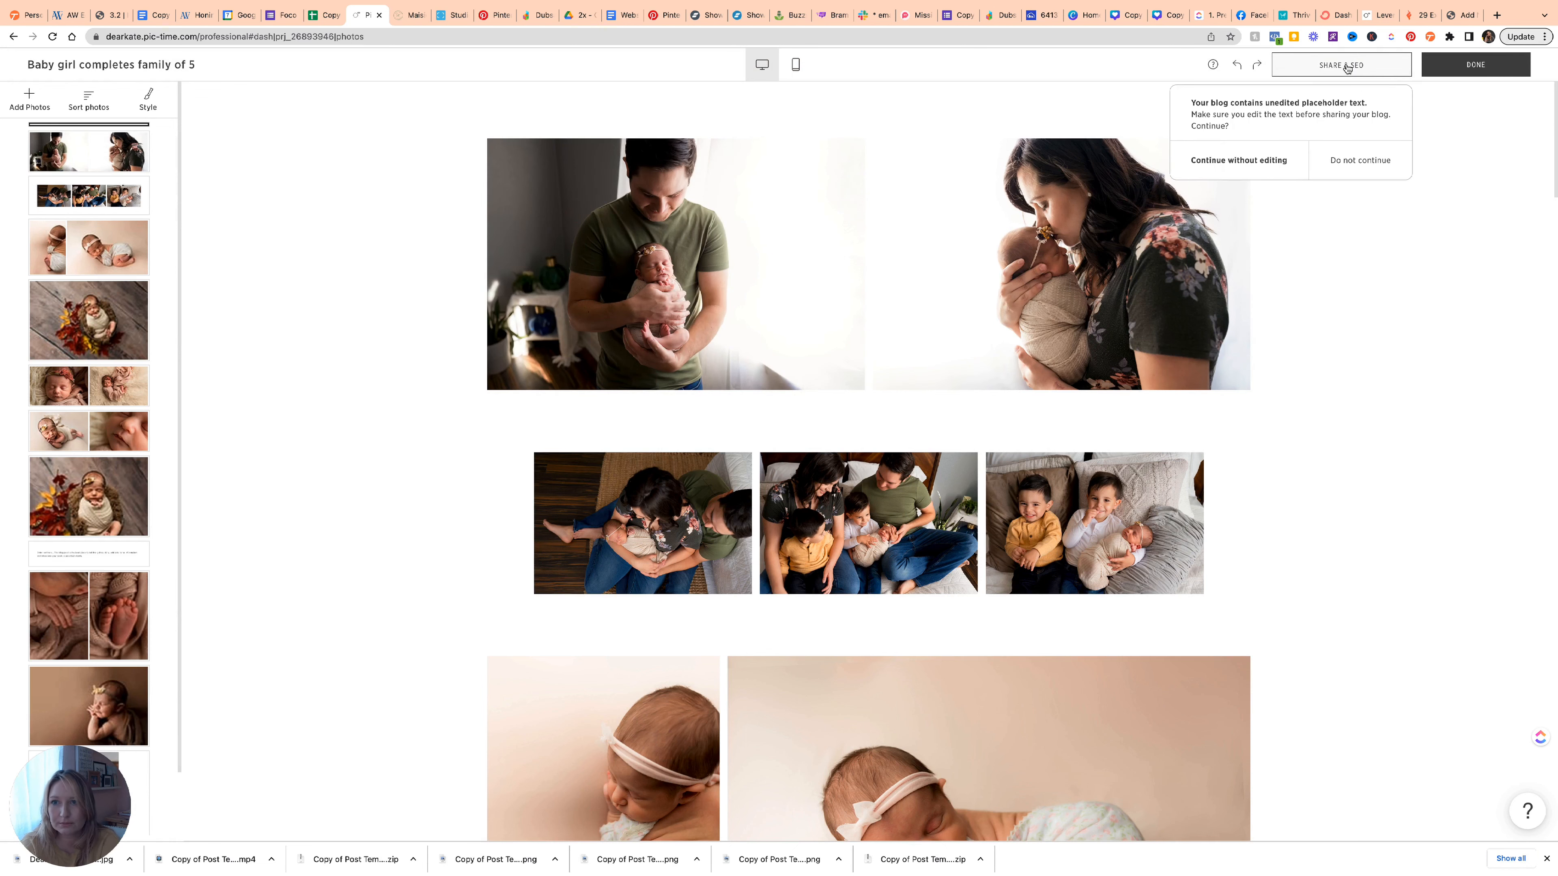
pyautogui.click(1299, 159)
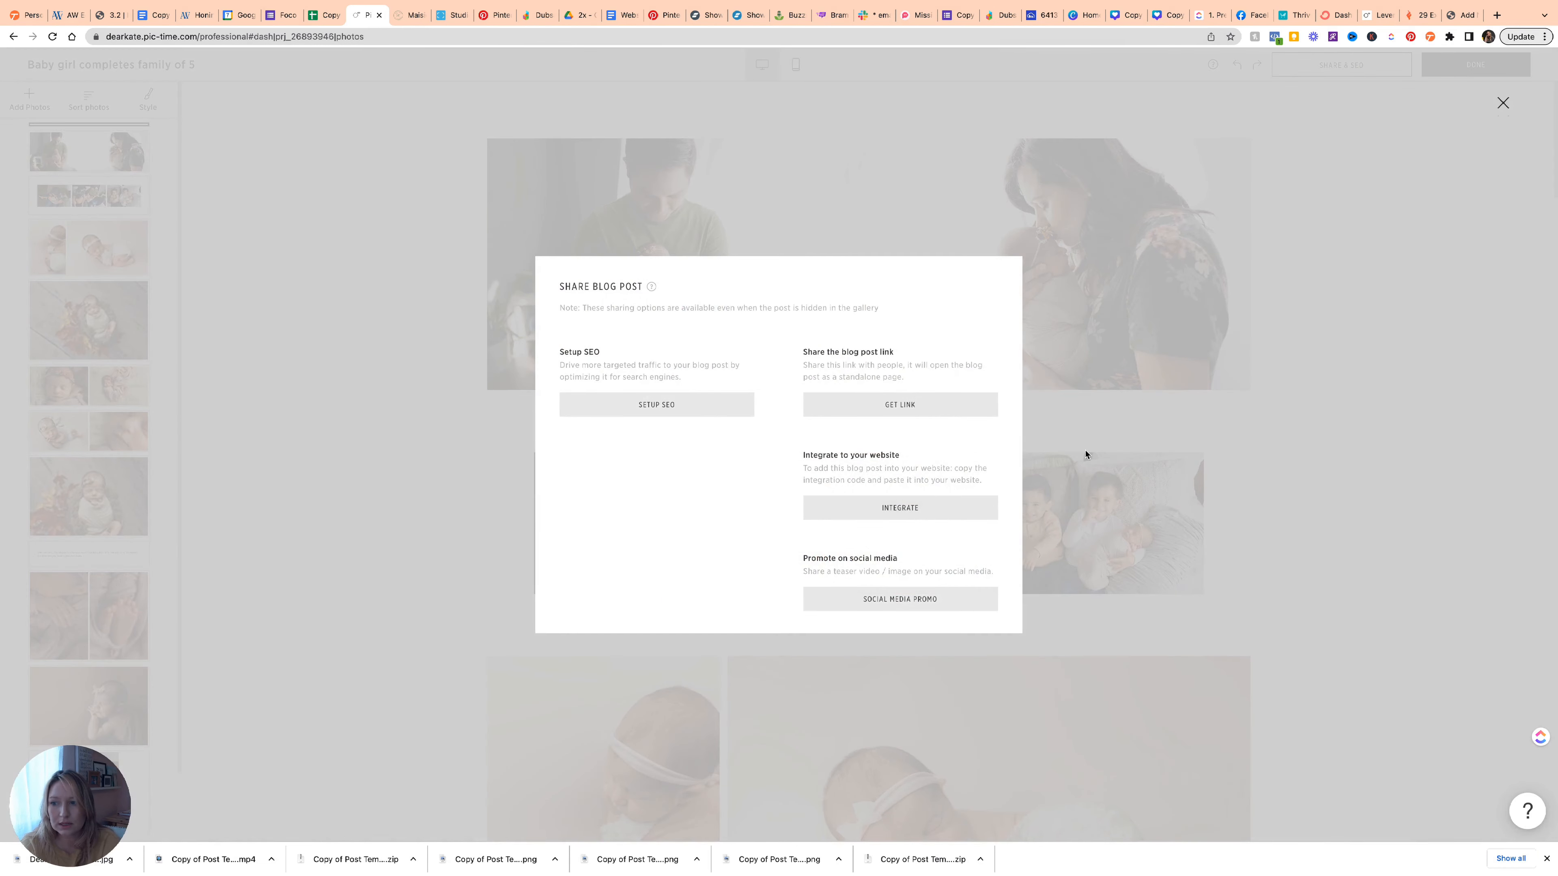
pyautogui.click(894, 599)
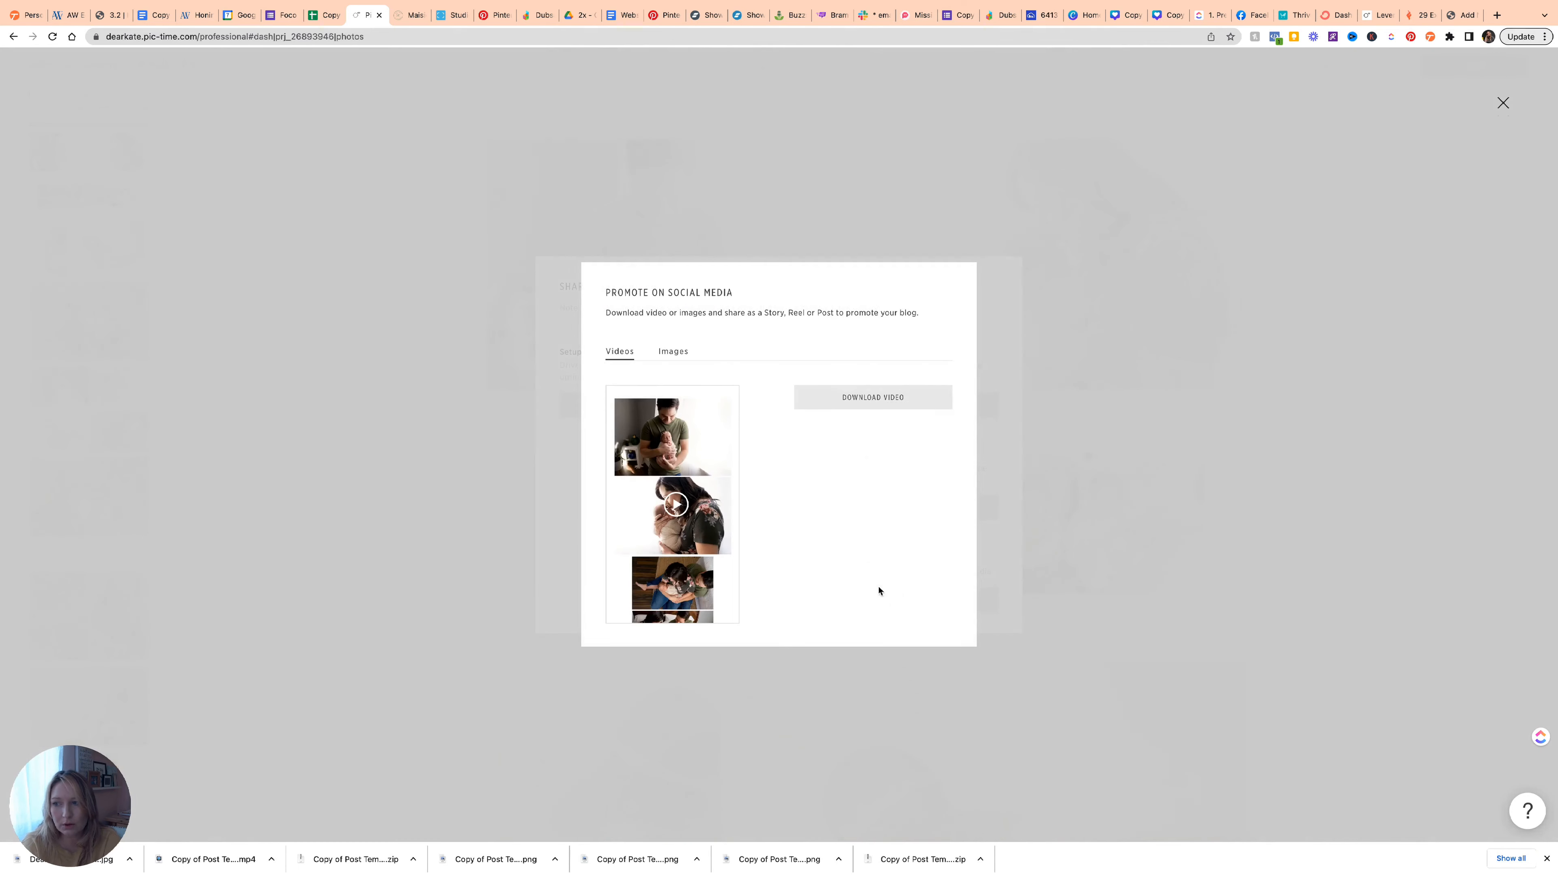
# Play the promo video, browse the promo image thumbnails, then close both sharing windows.
pyautogui.click(675, 509)
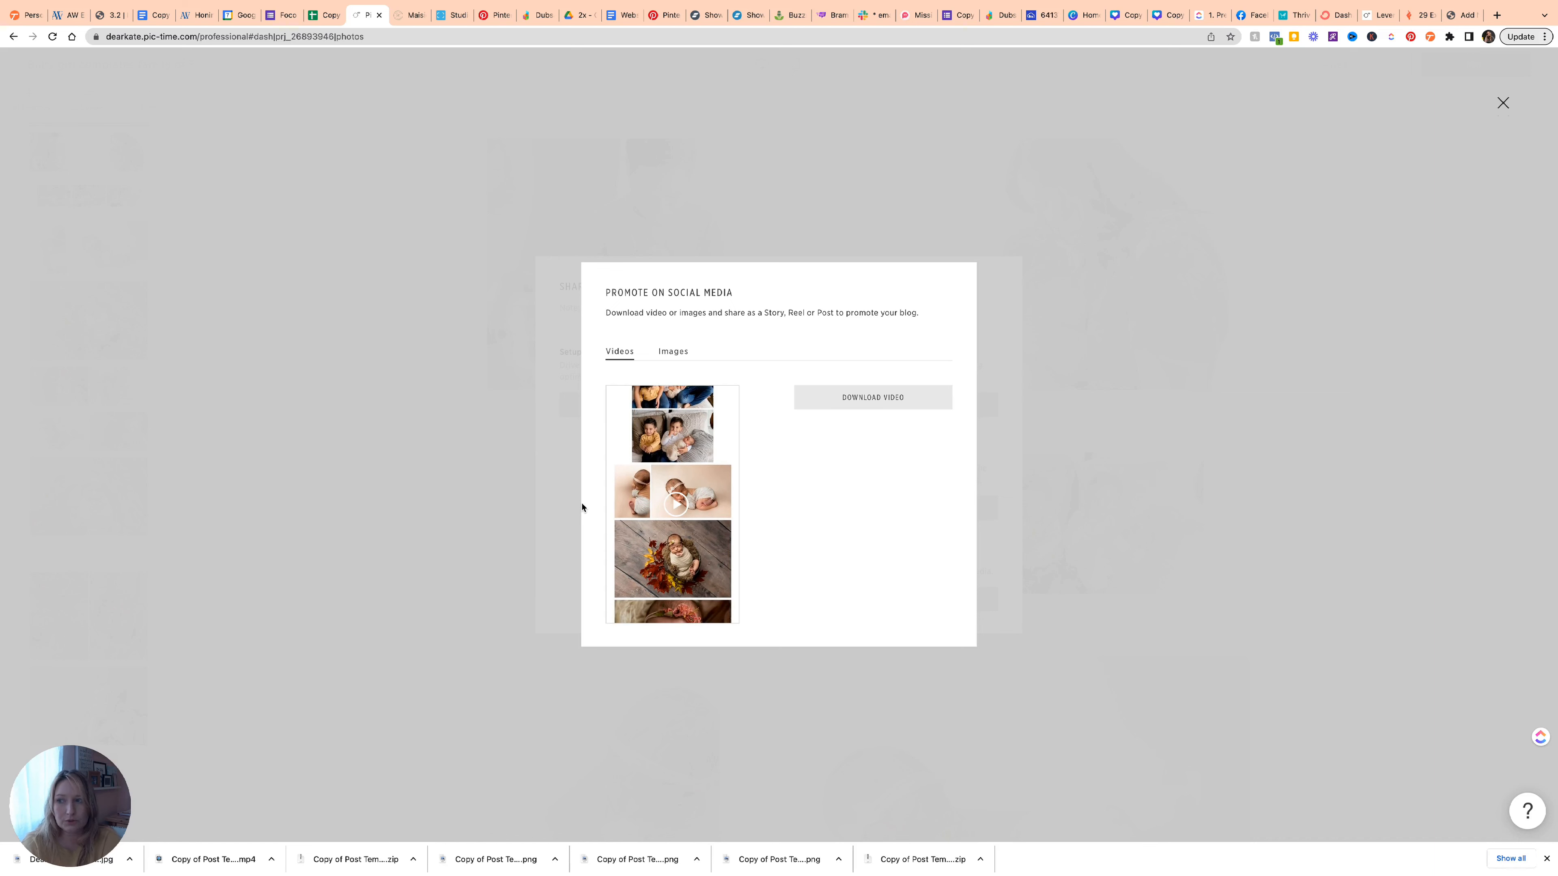
pyautogui.click(665, 353)
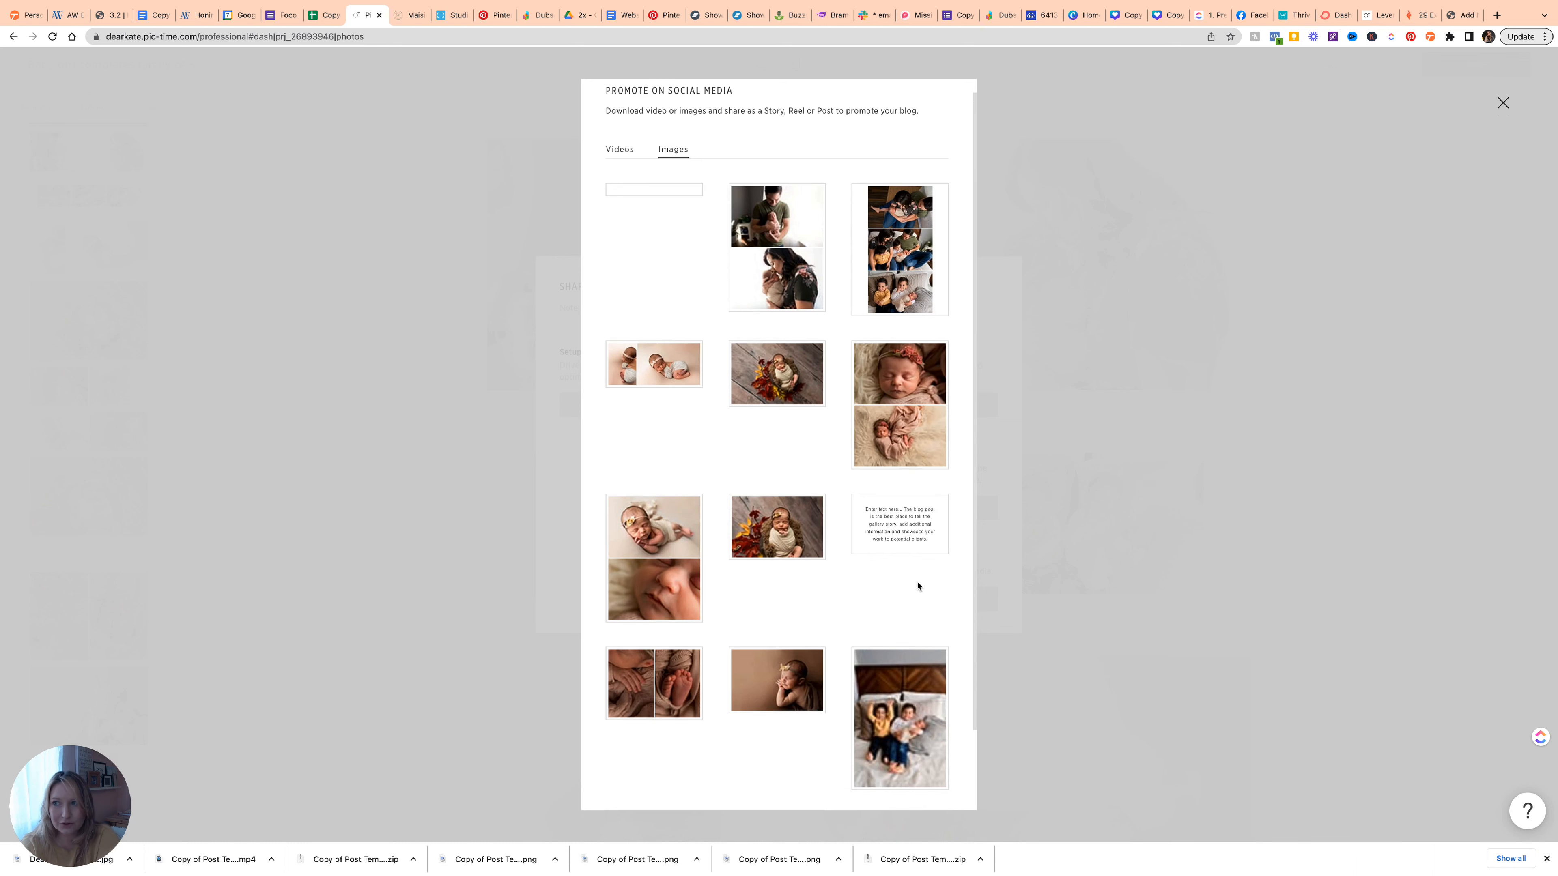
pyautogui.scroll(-2, 918, 584)
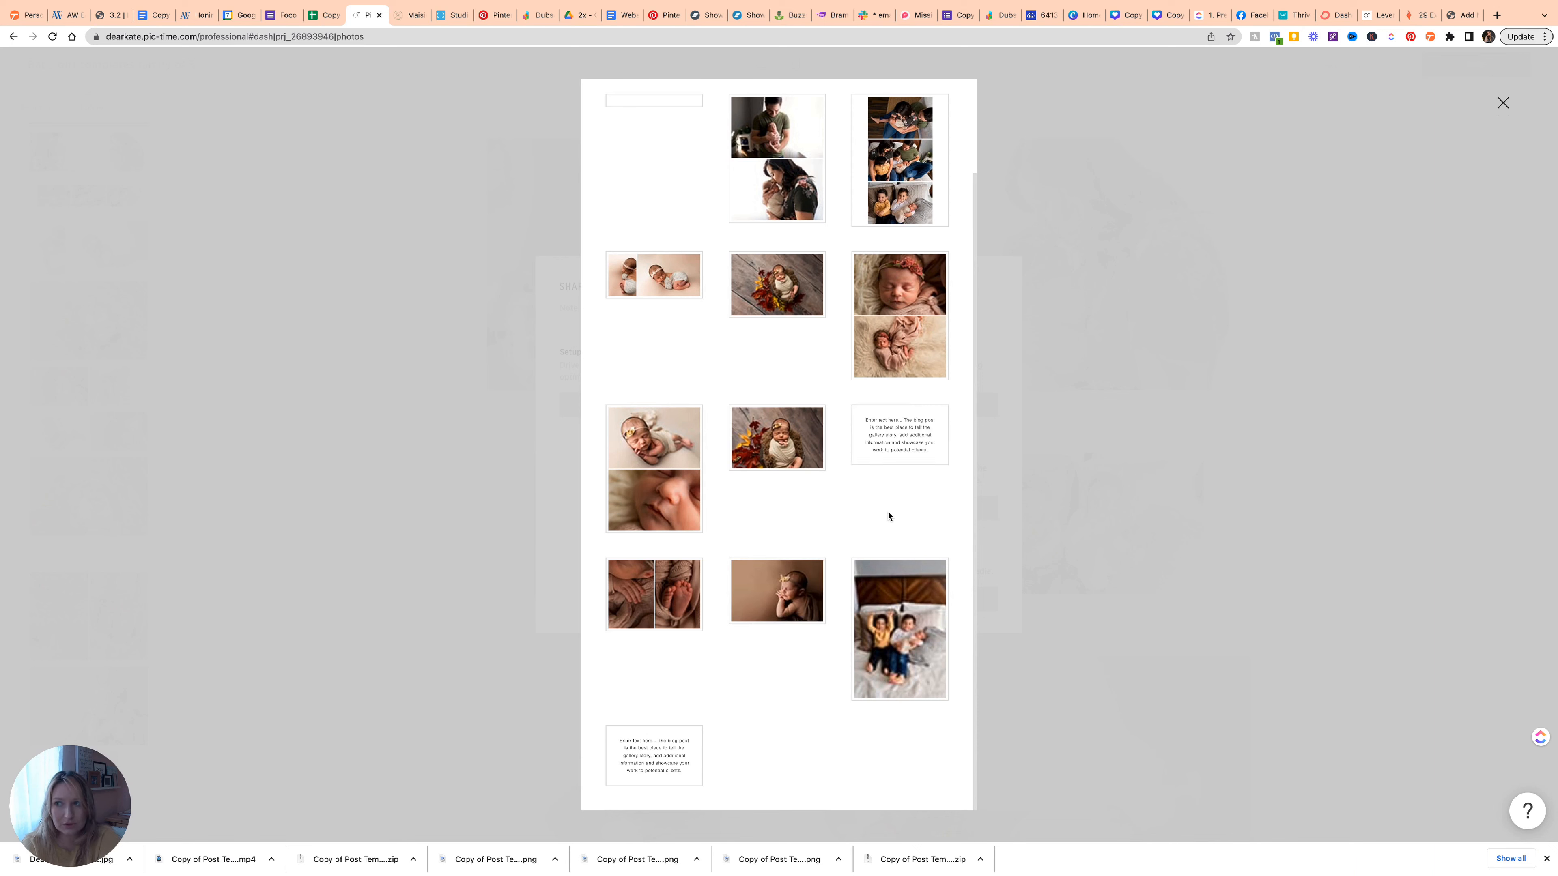
pyautogui.scroll(2, 886, 517)
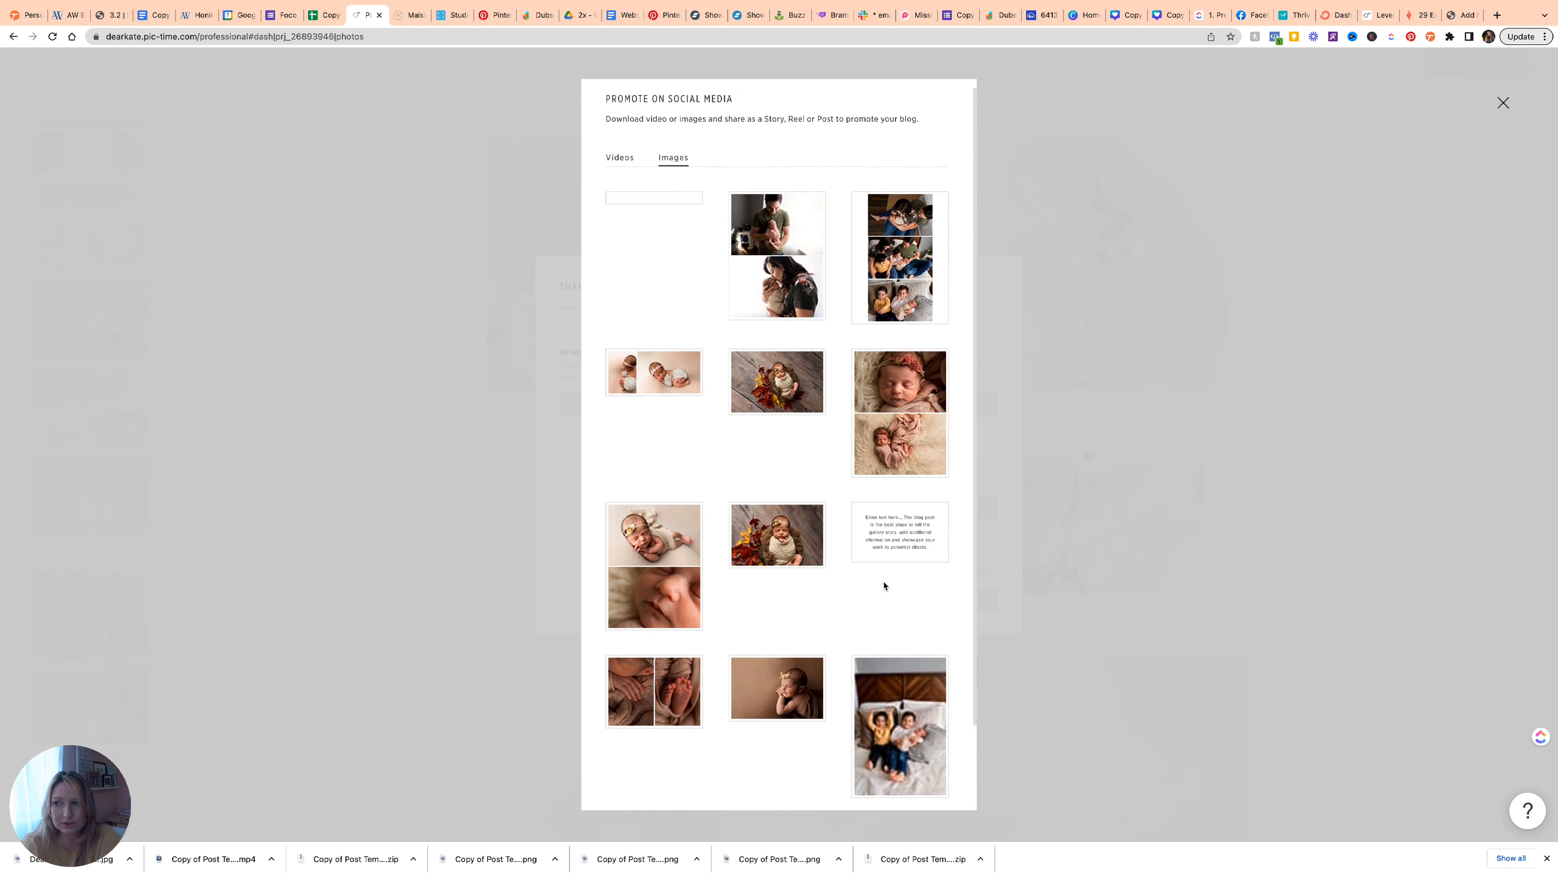
pyautogui.scroll(1, 884, 585)
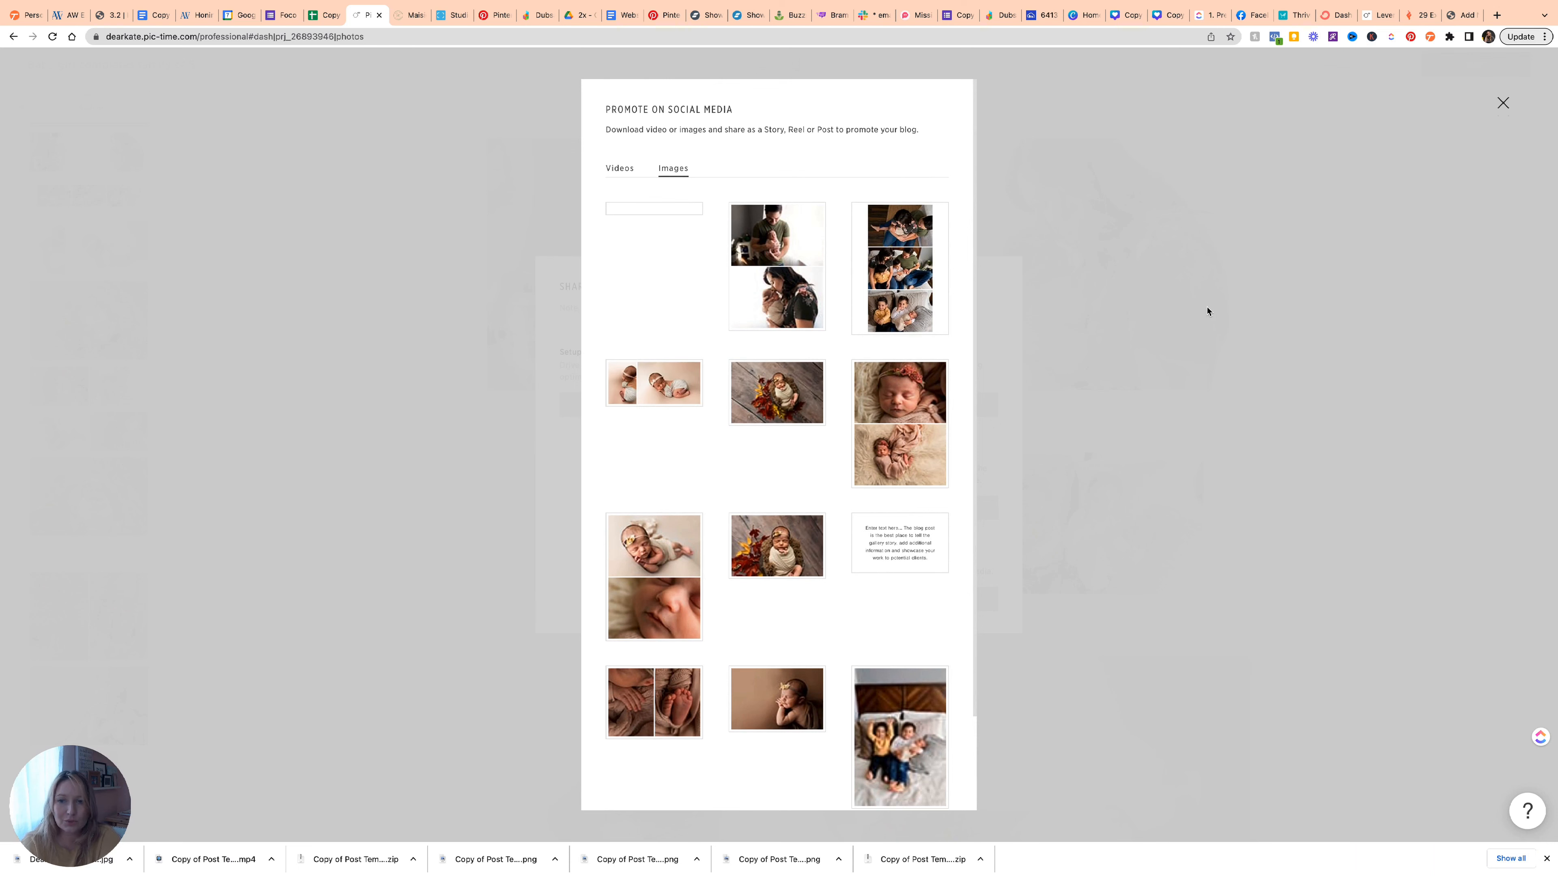
pyautogui.click(1502, 103)
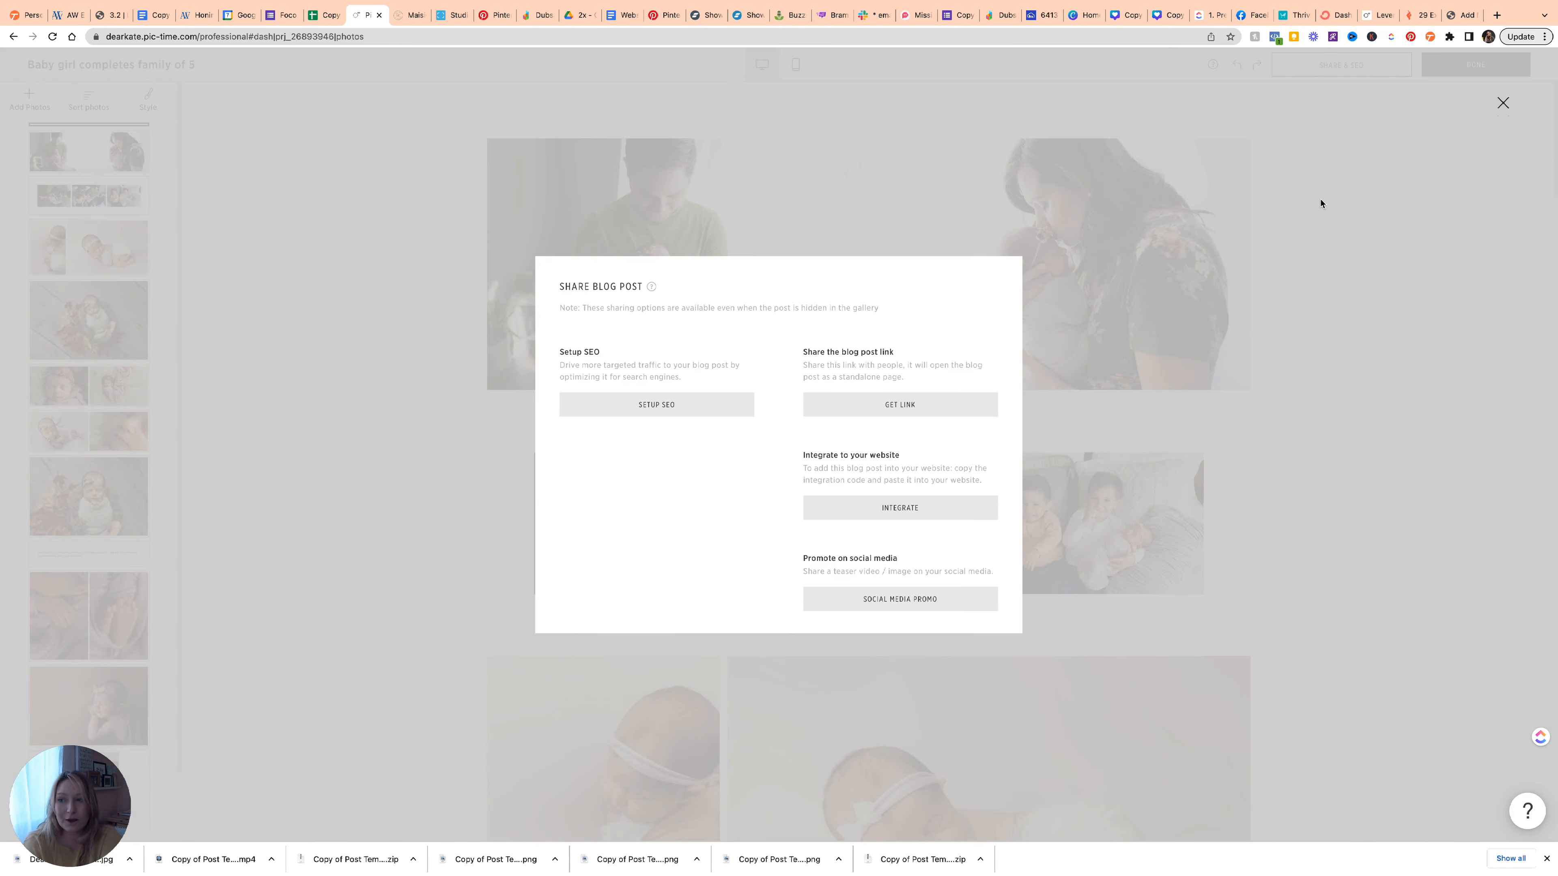
pyautogui.click(1260, 213)
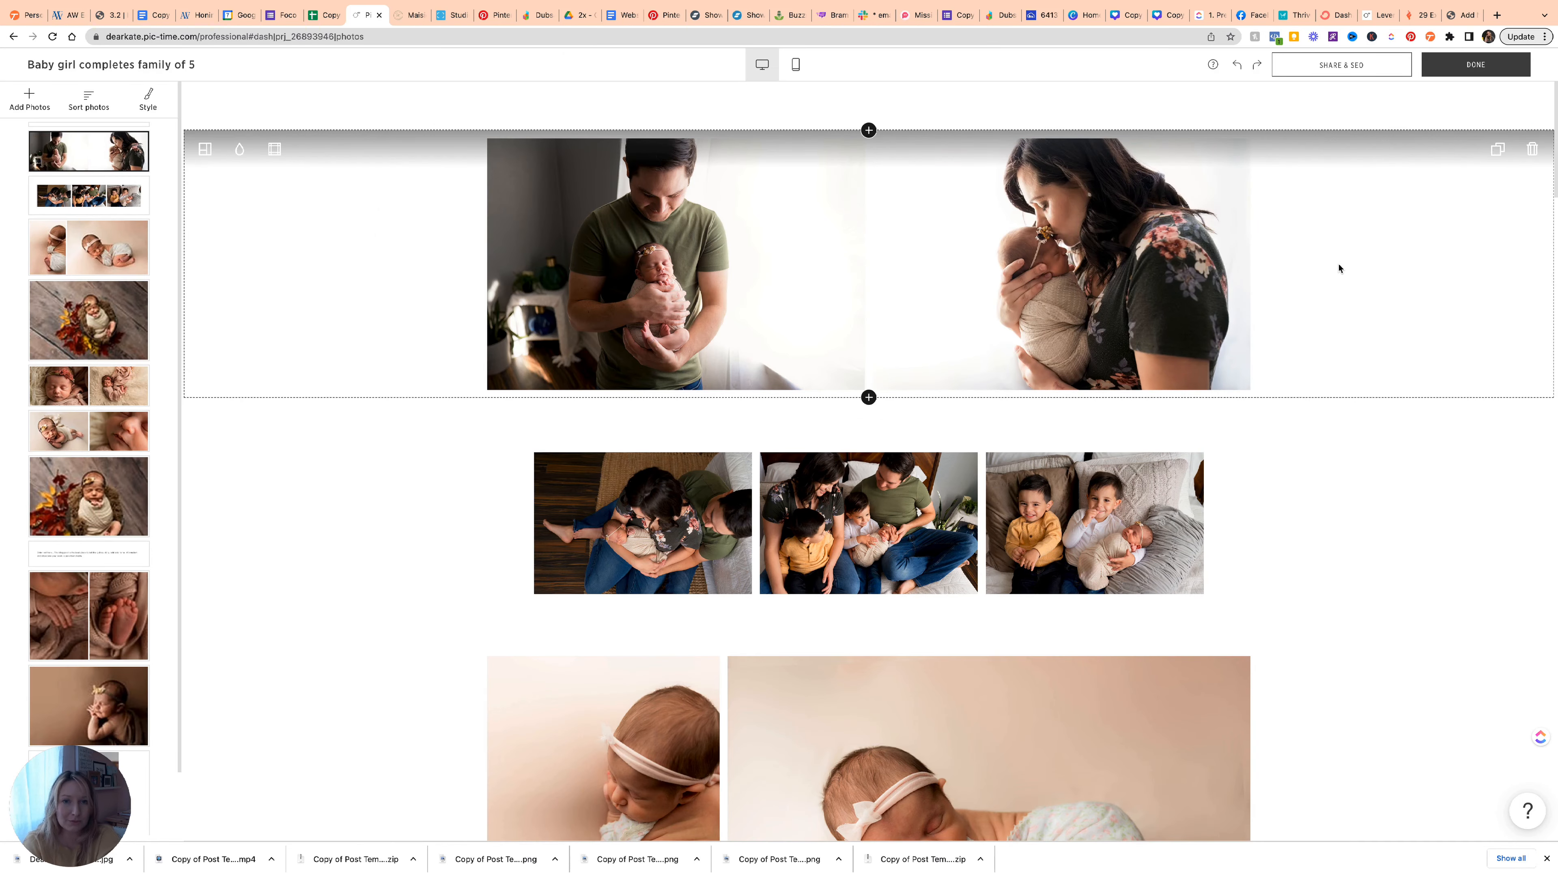